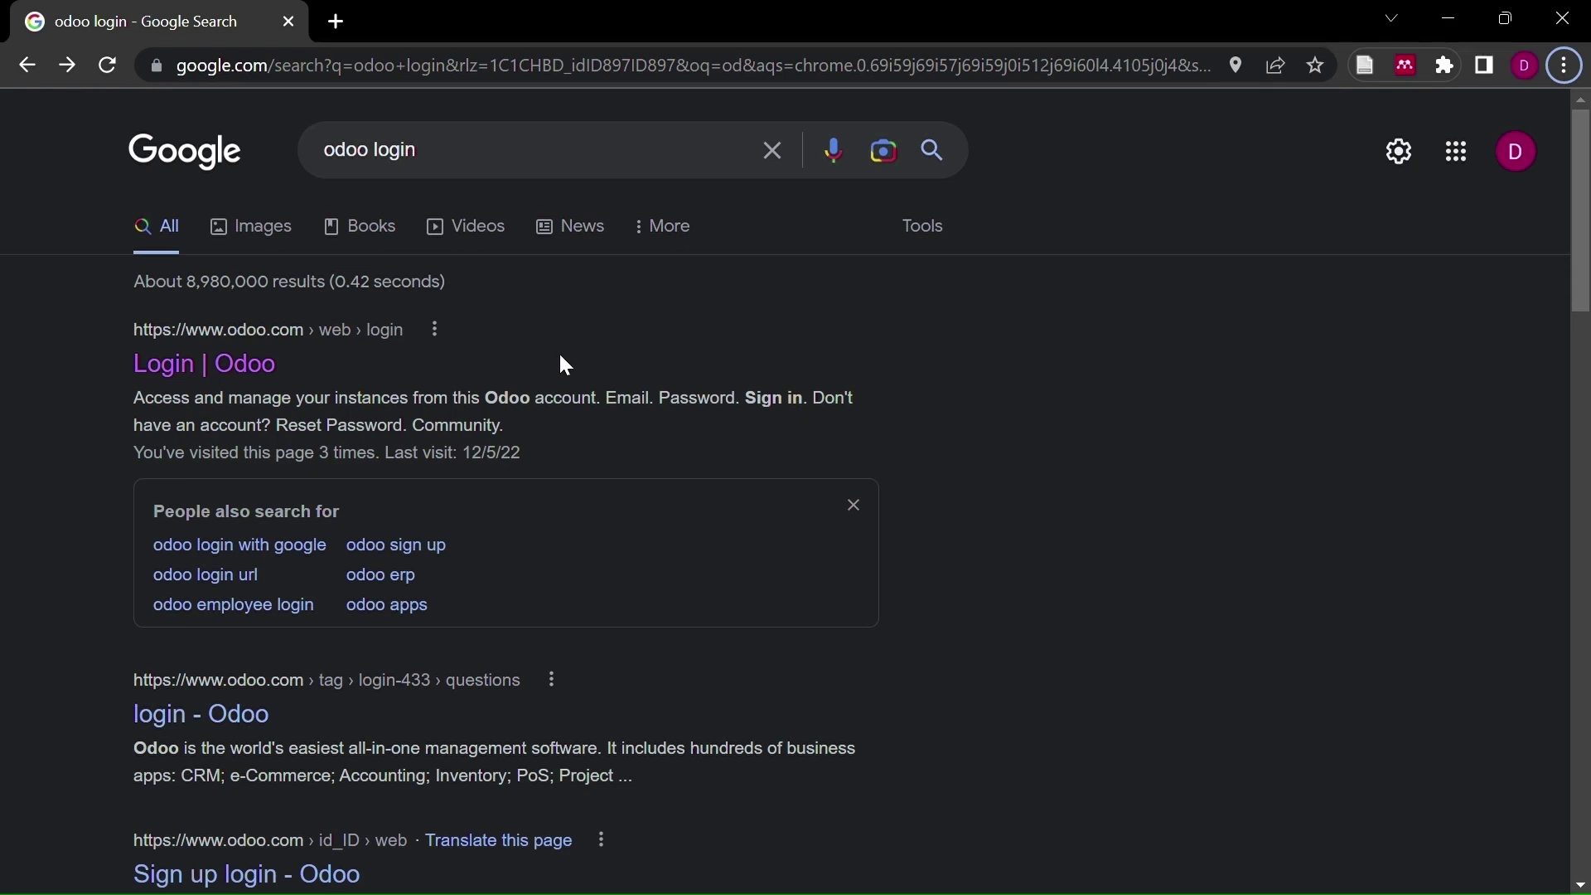
Step: Sign in to Odoo with the account's e-mail and saved password, and connect to the pt-bahagia-selalu1 database
{"action": "left_click", "coordinate": [261, 363]}
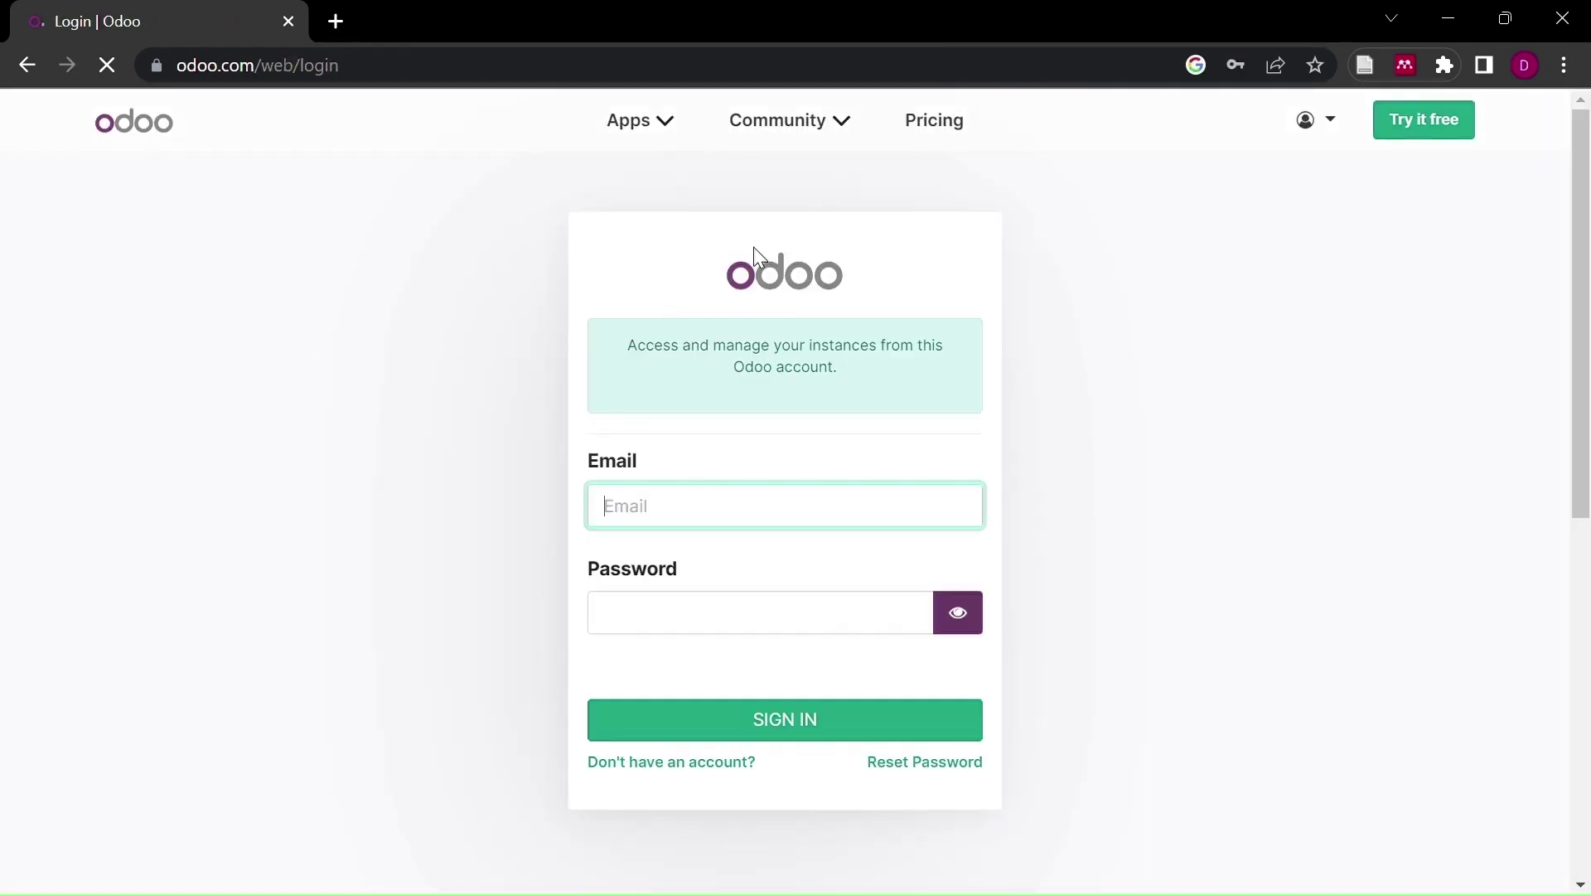
{"action": "key", "text": "ctrl+a"}
{"action": "key", "text": "BackSpace"}
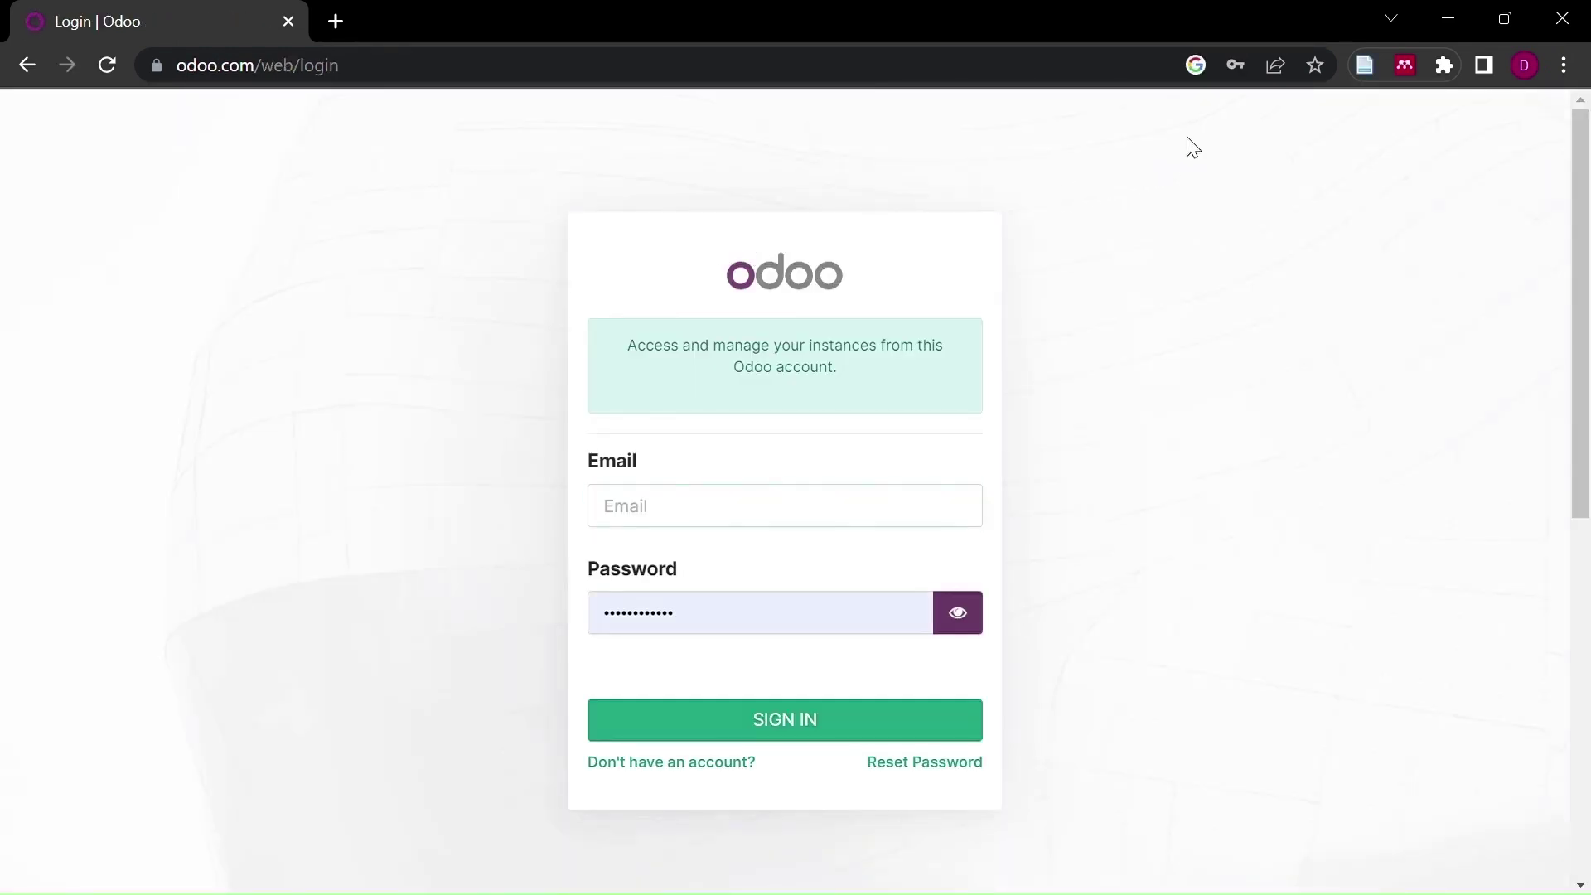
{"action": "left_click", "coordinate": [872, 511]}
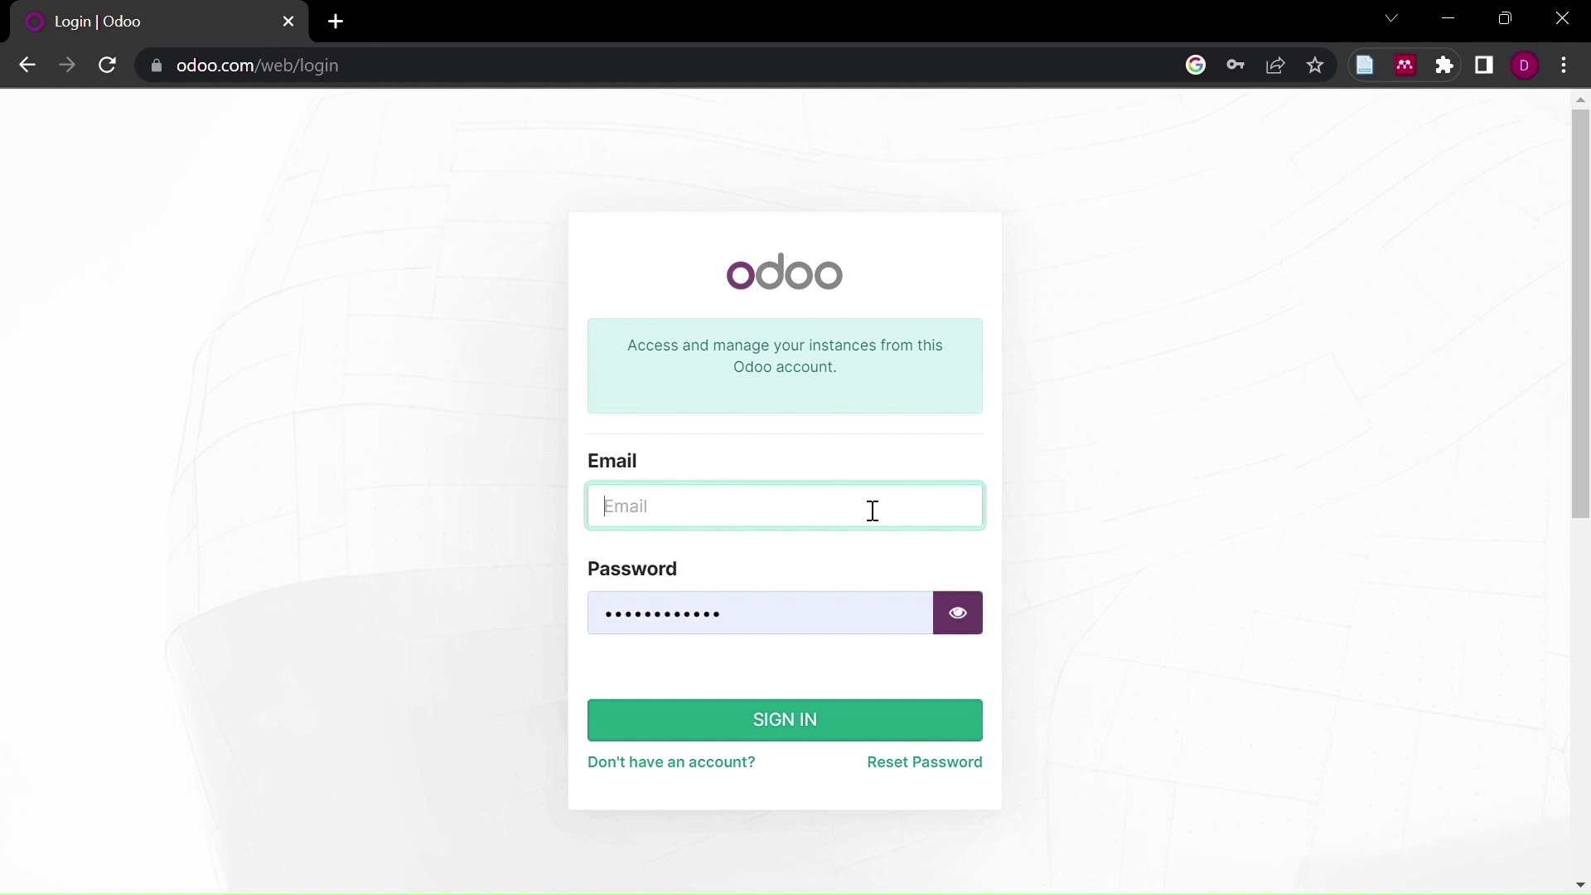
{"action": "left_click", "coordinate": [785, 723]}
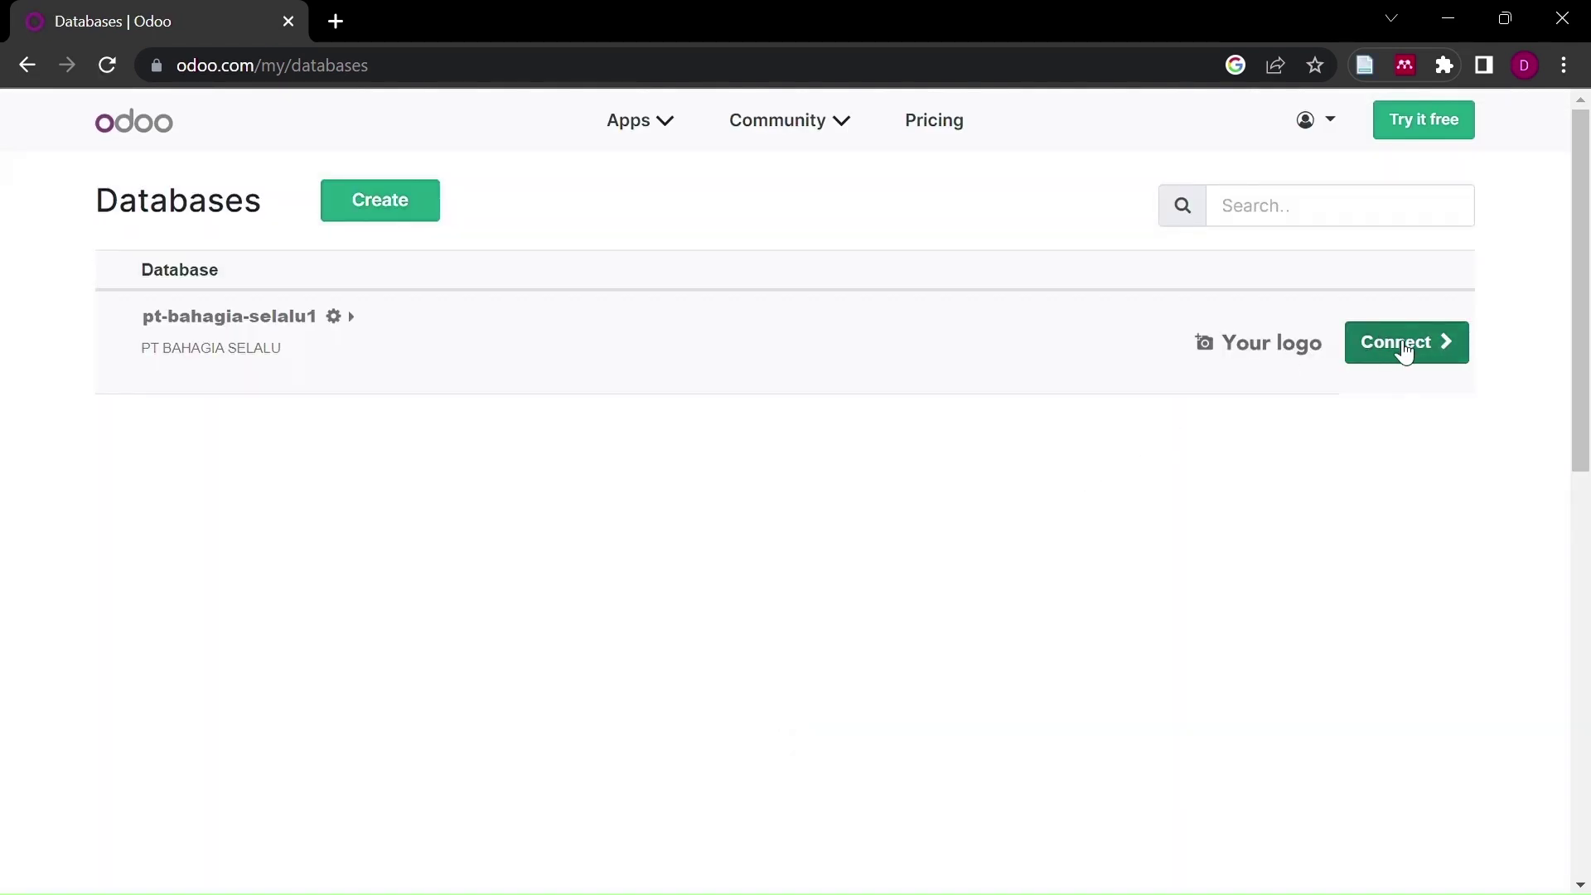
{"action": "left_click", "coordinate": [1404, 352]}
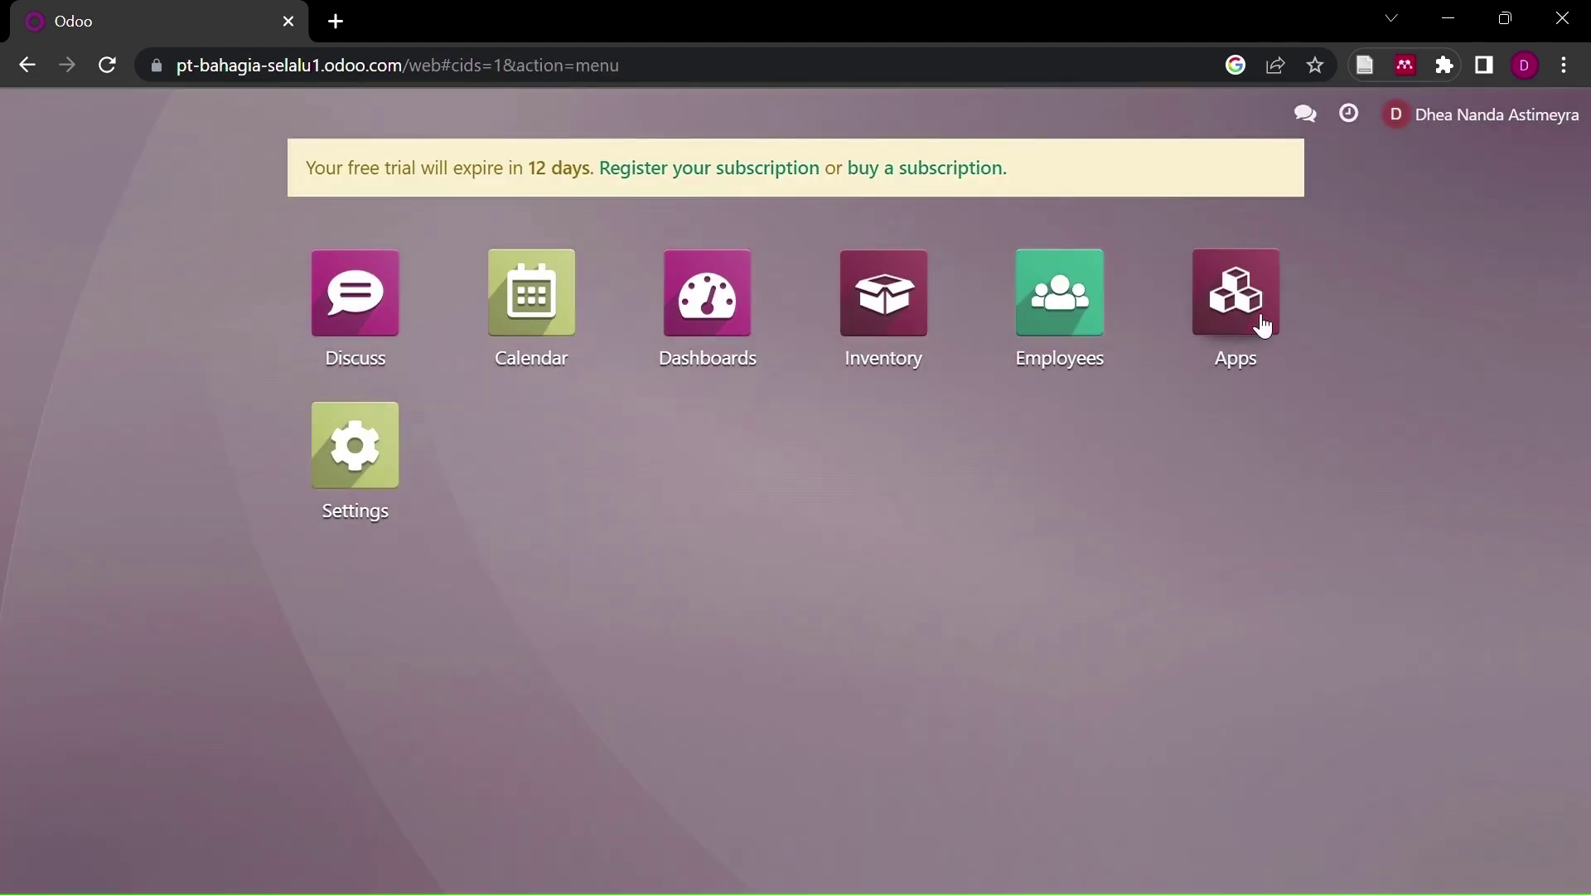
Step: Install the Time Off app from the Human Resources category of the Odoo apps catalogue
{"action": "left_click", "coordinate": [1261, 325]}
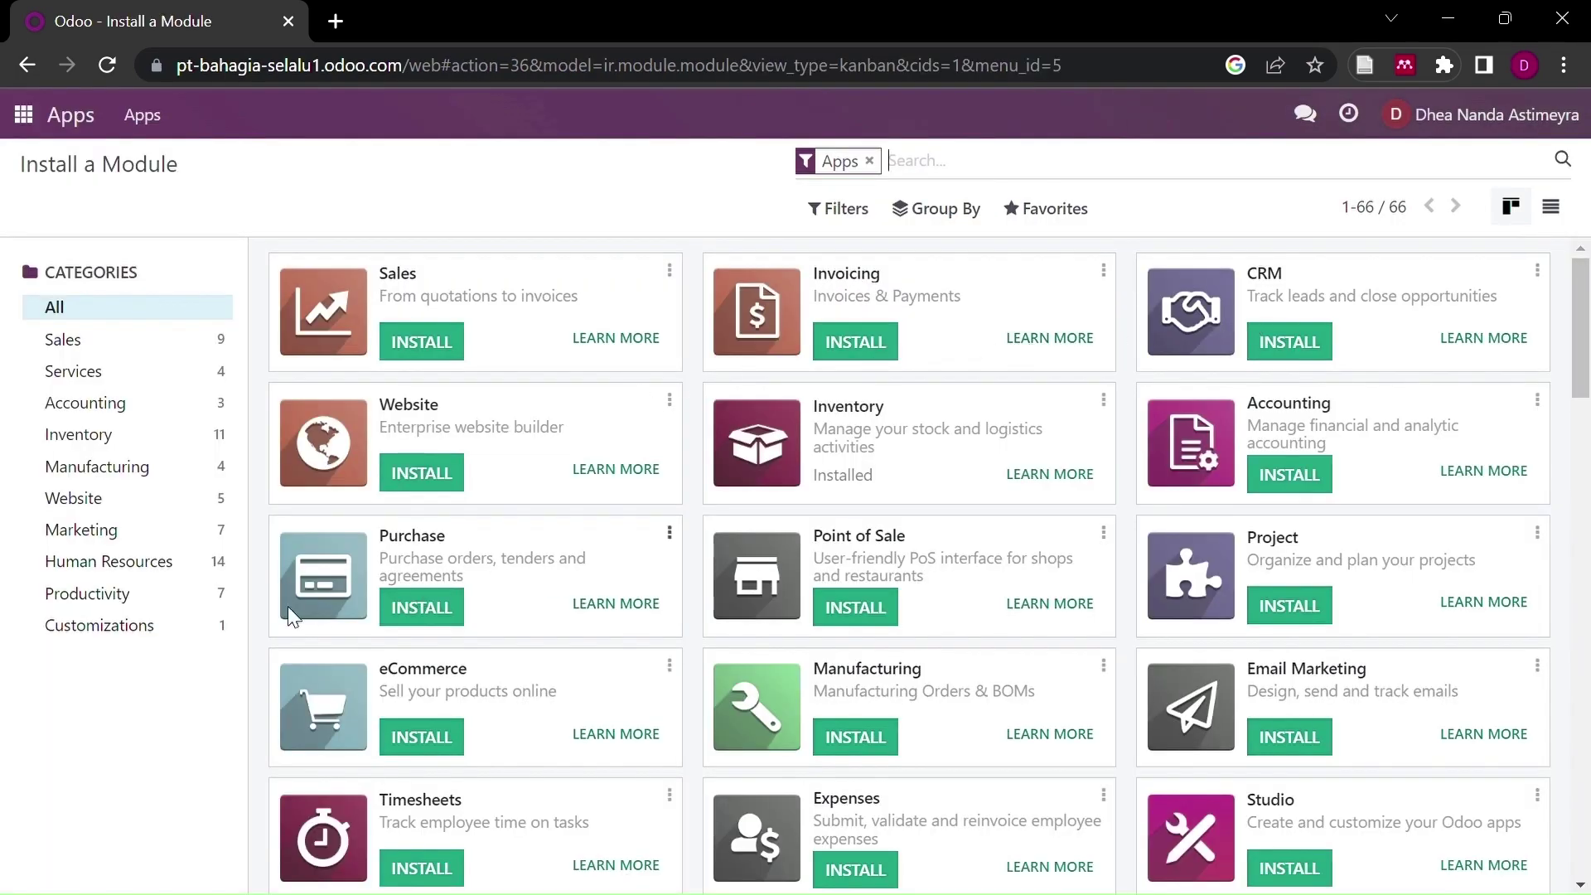
{"action": "left_click", "coordinate": [154, 572]}
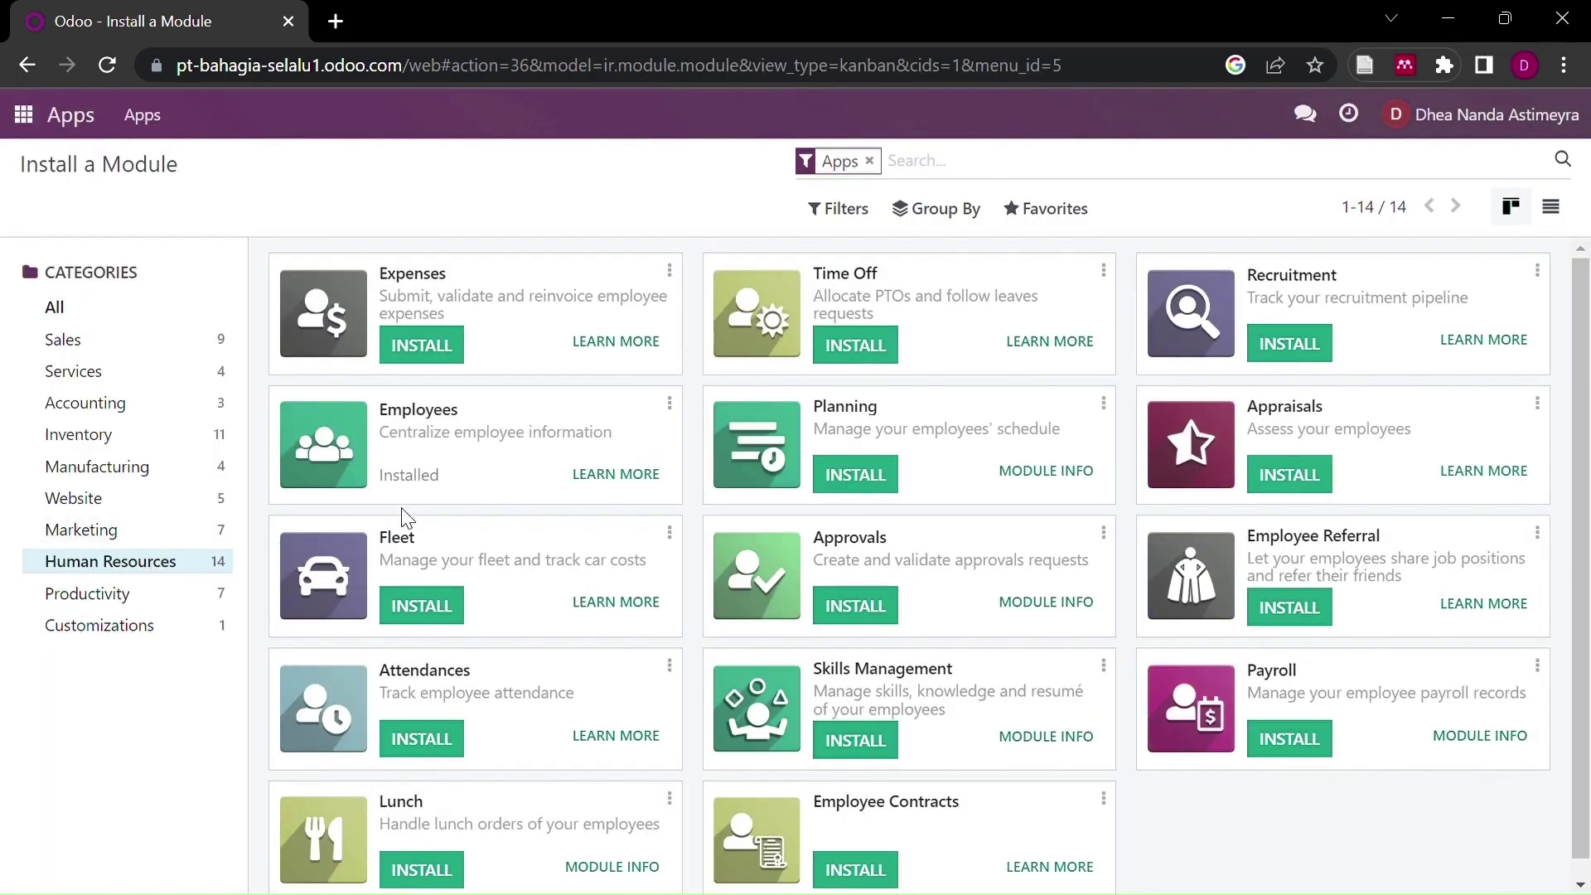
{"action": "scroll", "coordinate": [684, 640], "scroll_direction": "down", "scroll_amount": 1}
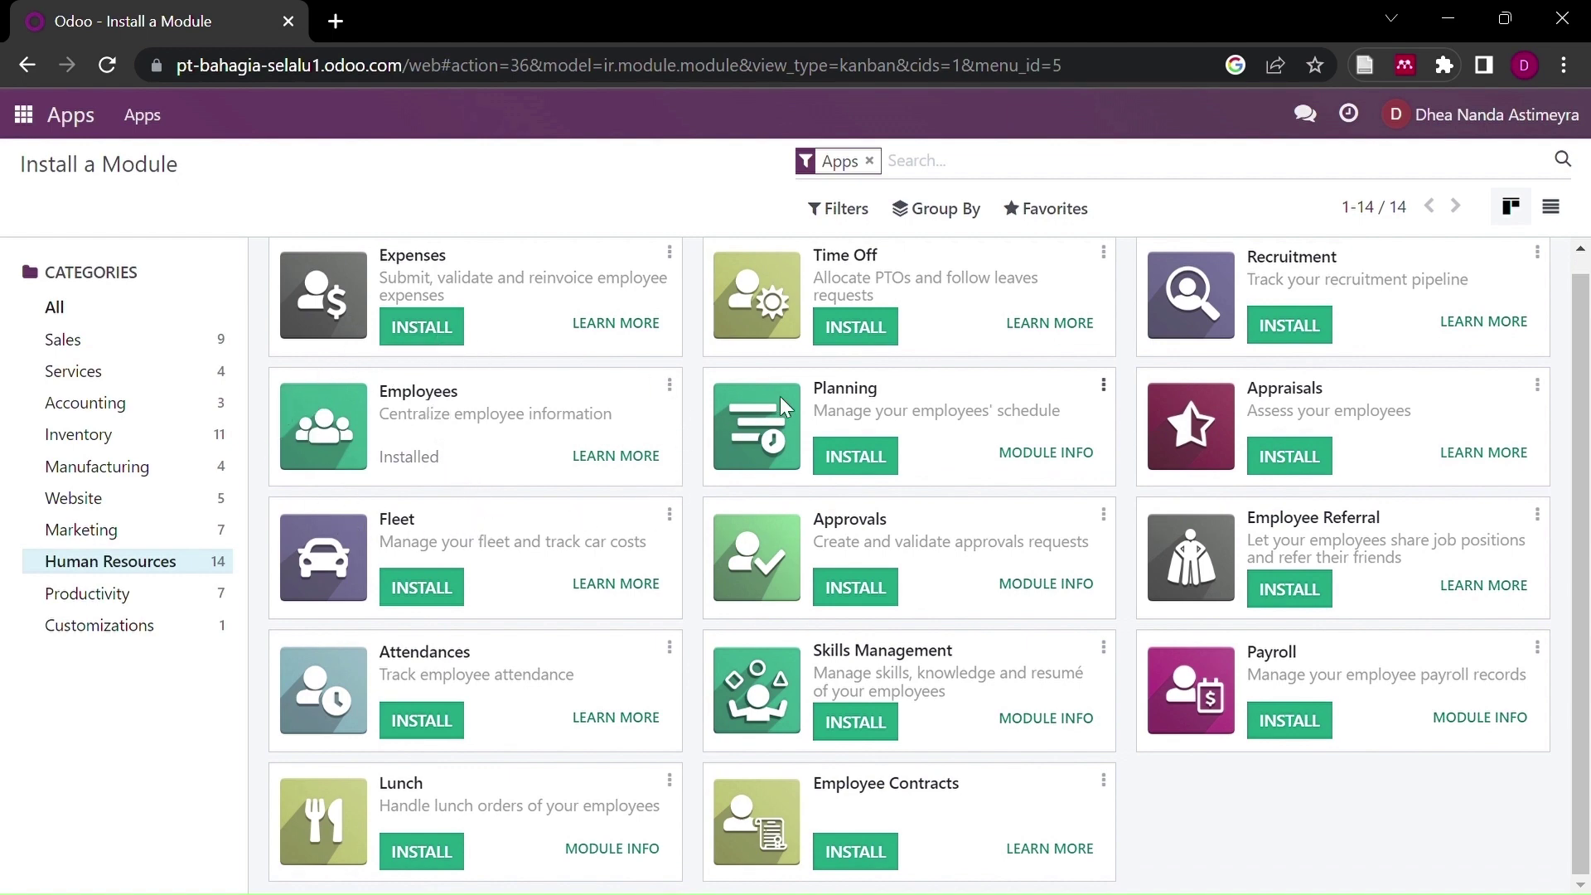
{"action": "scroll", "coordinate": [778, 396], "scroll_direction": "up", "scroll_amount": 1}
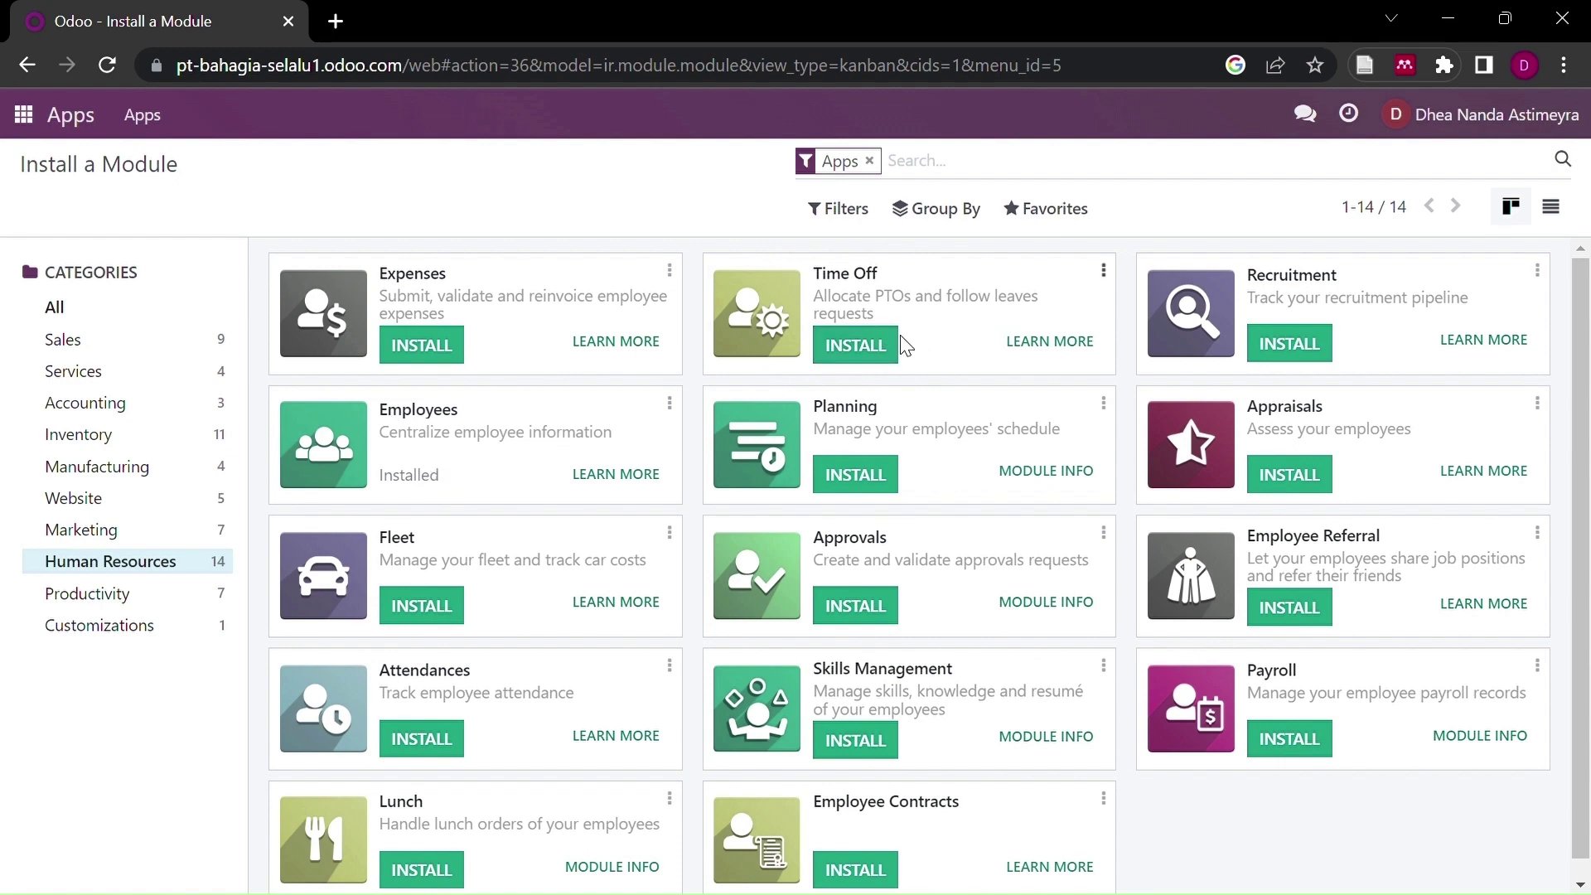
{"action": "left_click", "coordinate": [877, 351]}
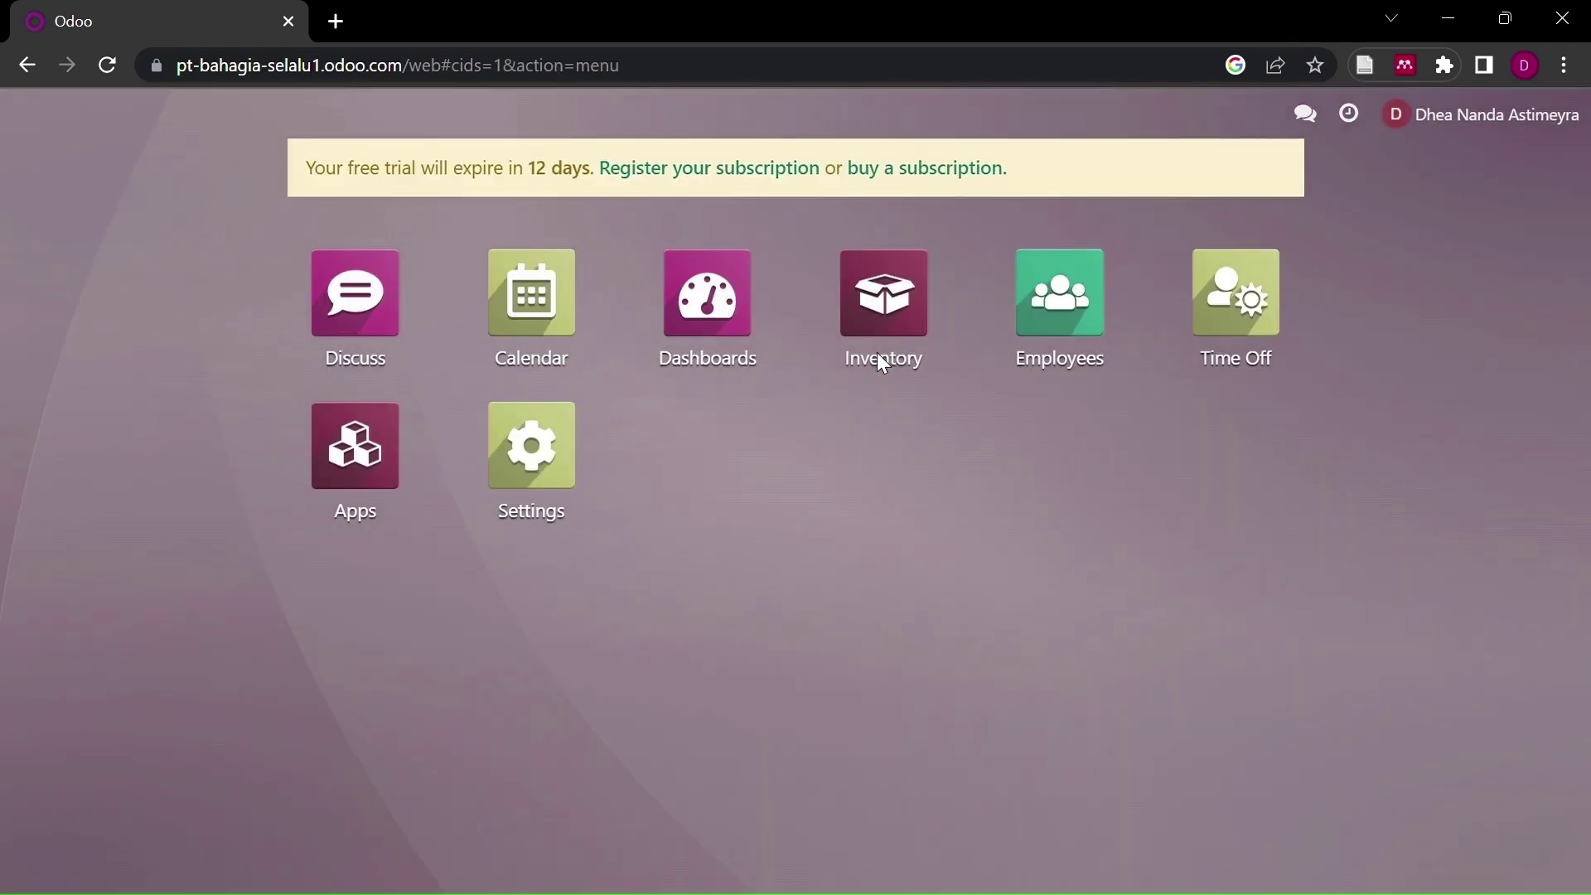
Step: Review the Employees records and open the Time Off Types configuration of the Time Off app
{"action": "left_click", "coordinate": [1086, 319]}
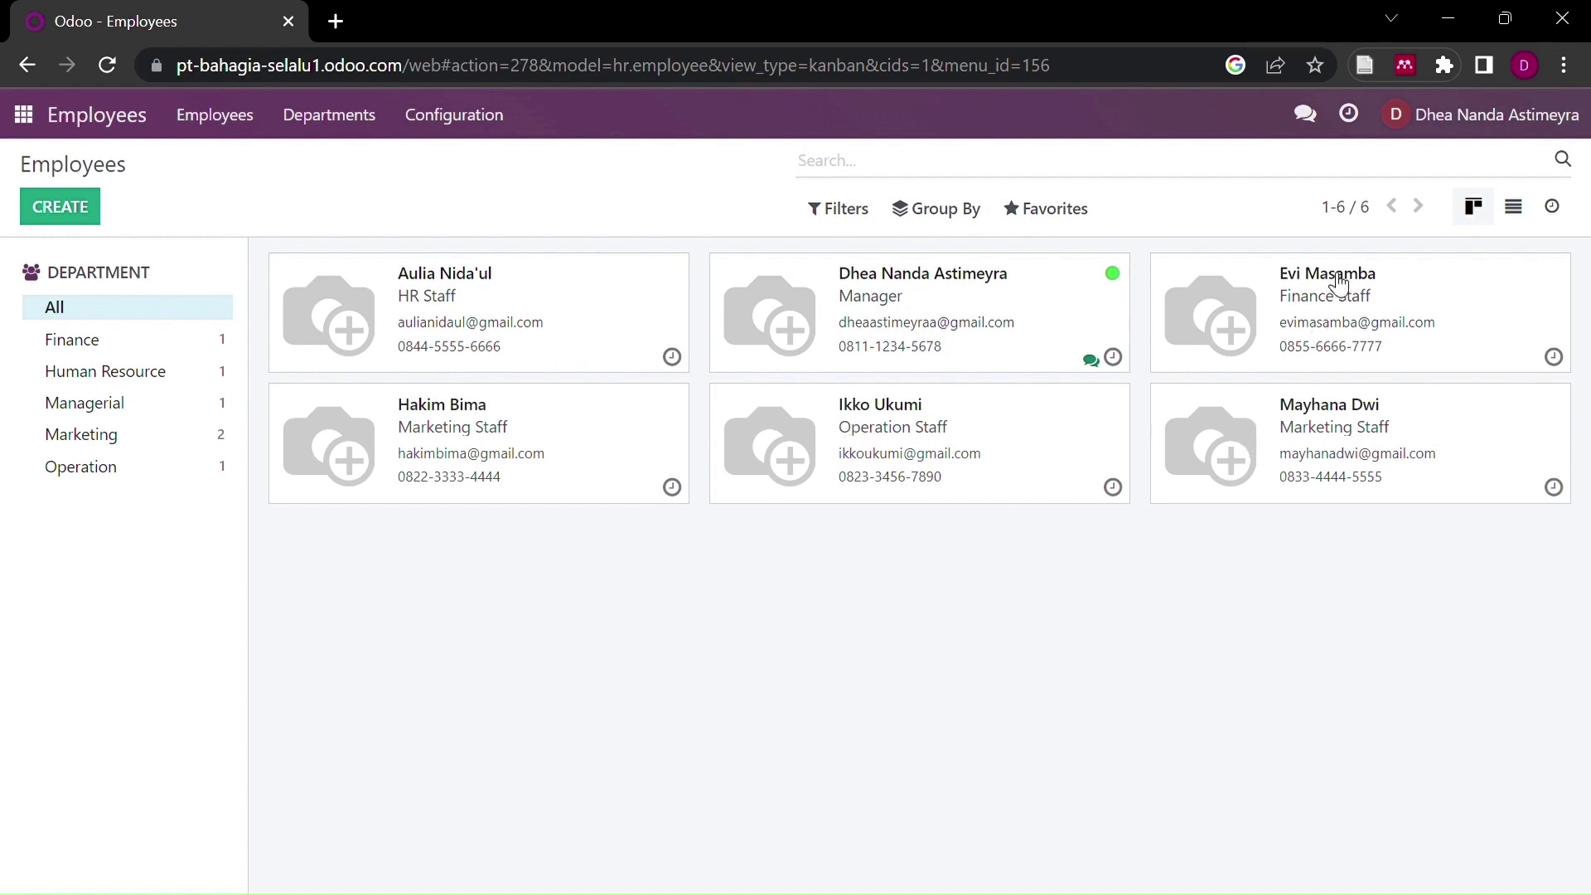
{"action": "left_click", "coordinate": [25, 116]}
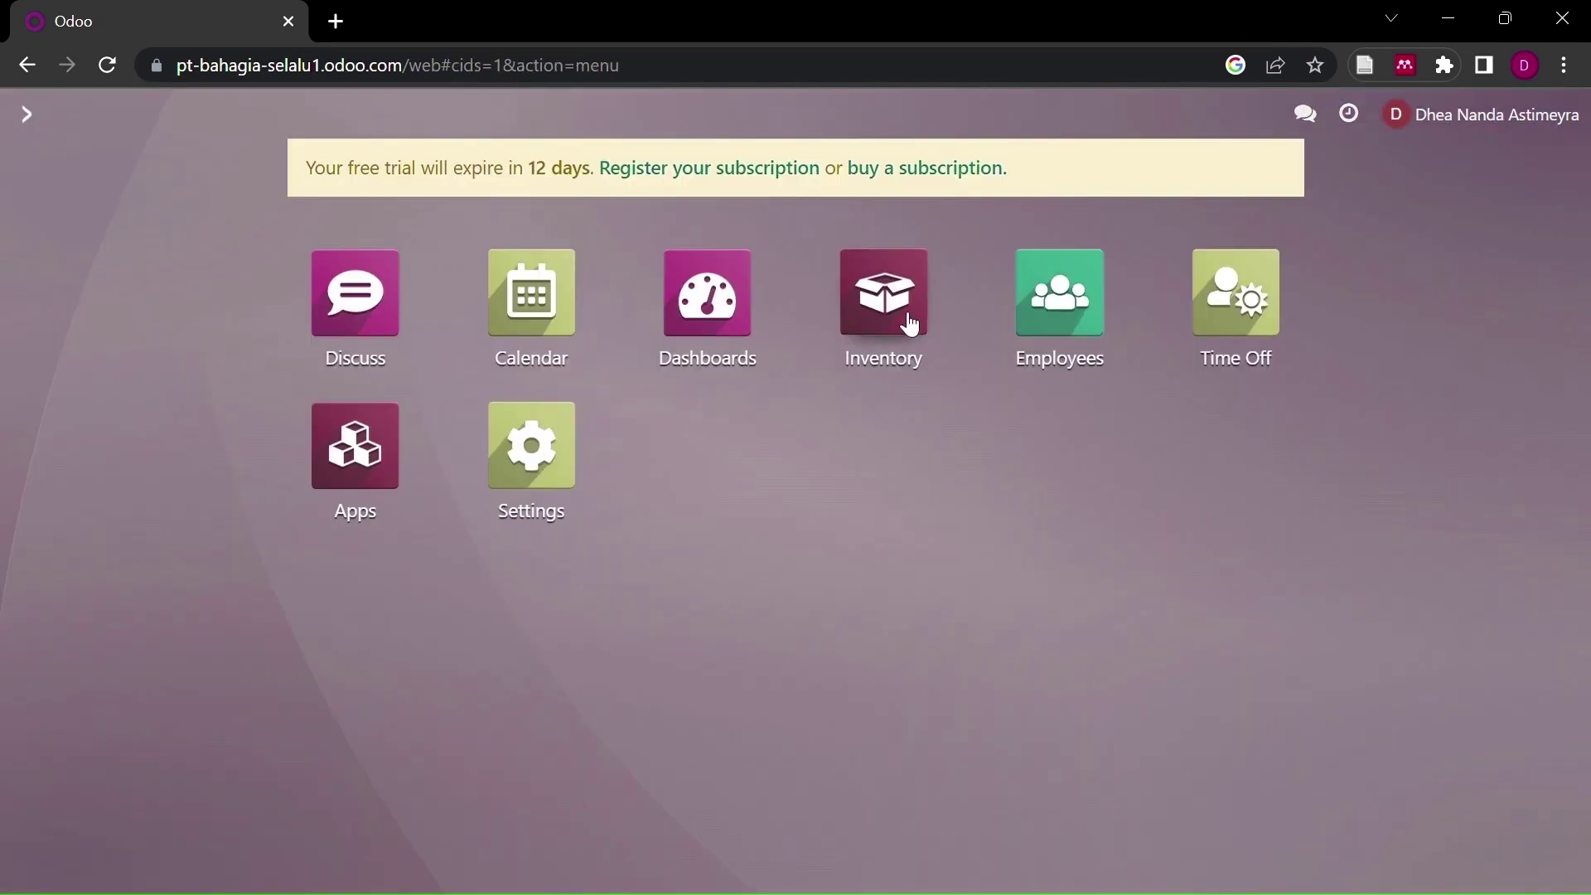
{"action": "left_click", "coordinate": [1283, 317]}
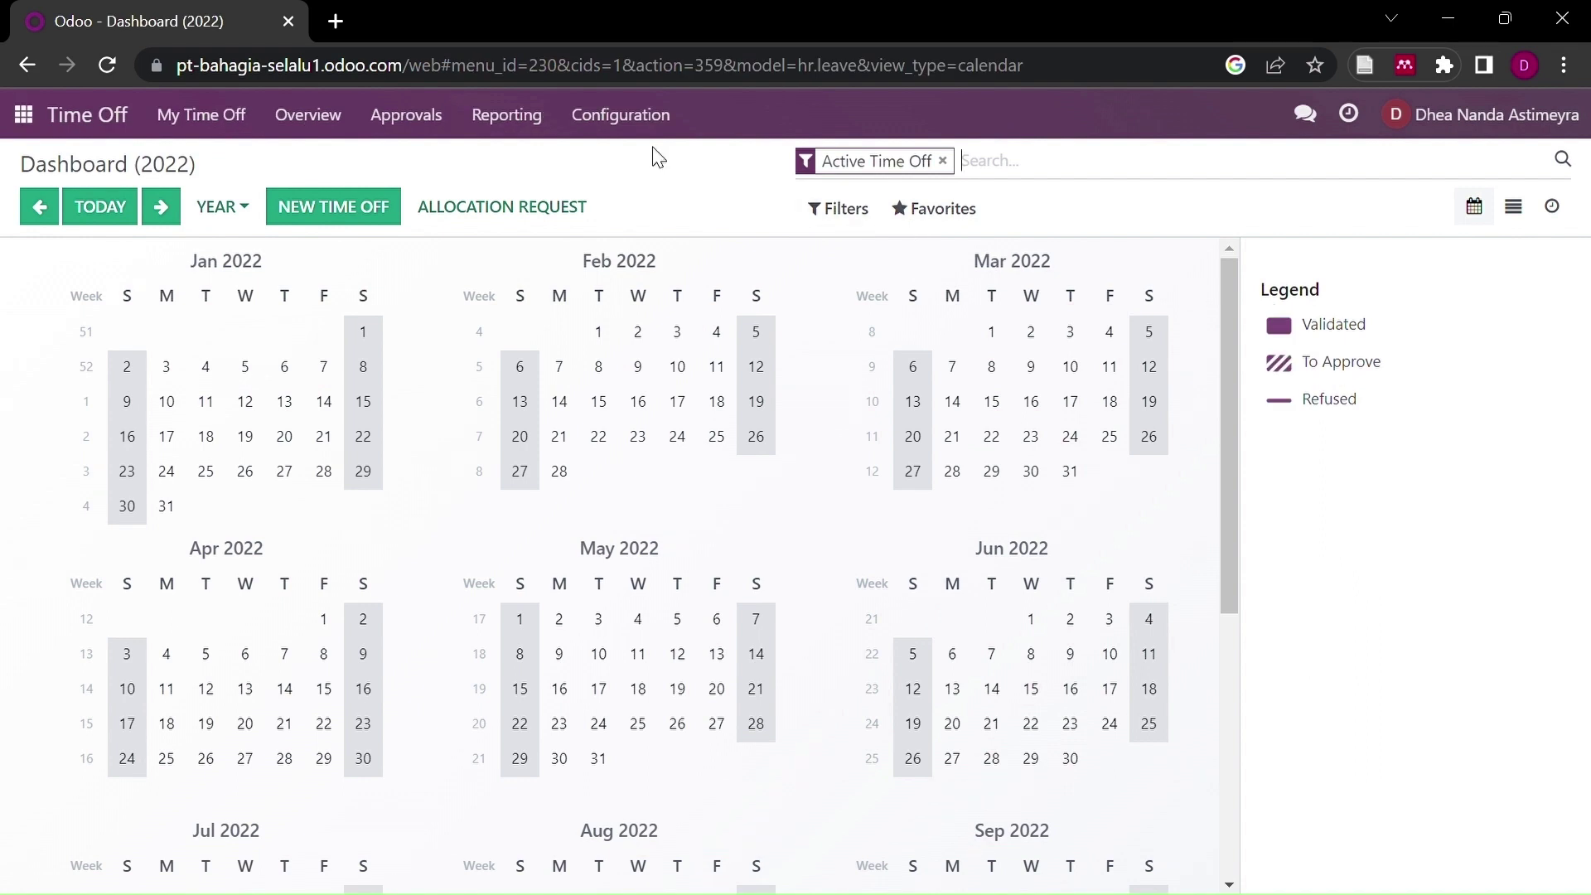
{"action": "left_click", "coordinate": [634, 120]}
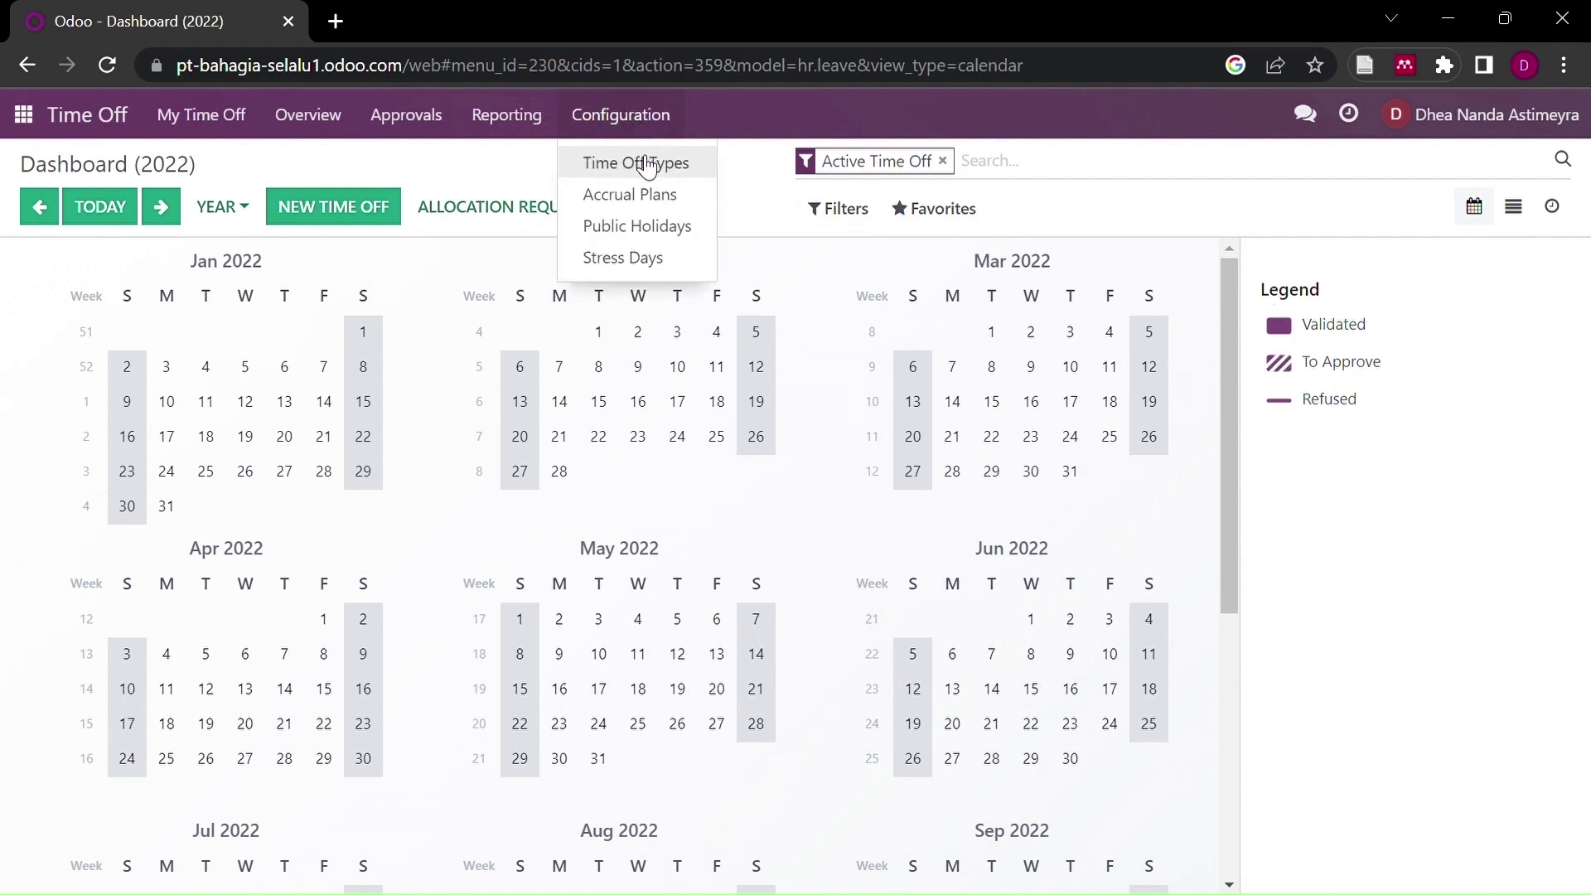
{"action": "left_click", "coordinate": [636, 160]}
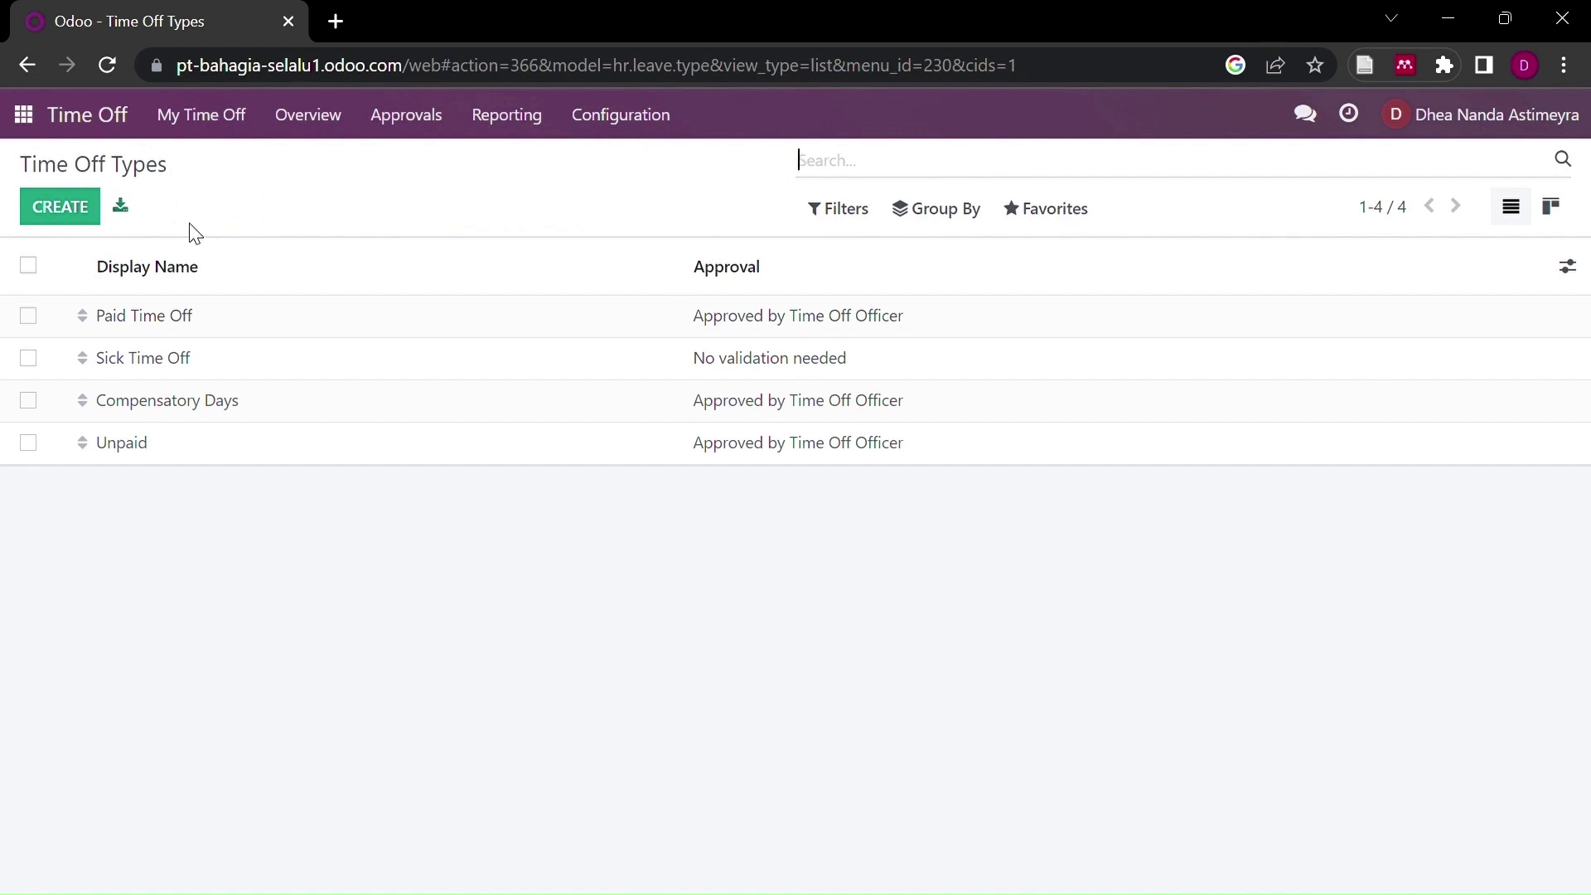
Step: Delete all existing time off types: Paid Time Off, Sick Time Off, Compensatory Days and Unpaid
{"action": "left_click", "coordinate": [28, 267]}
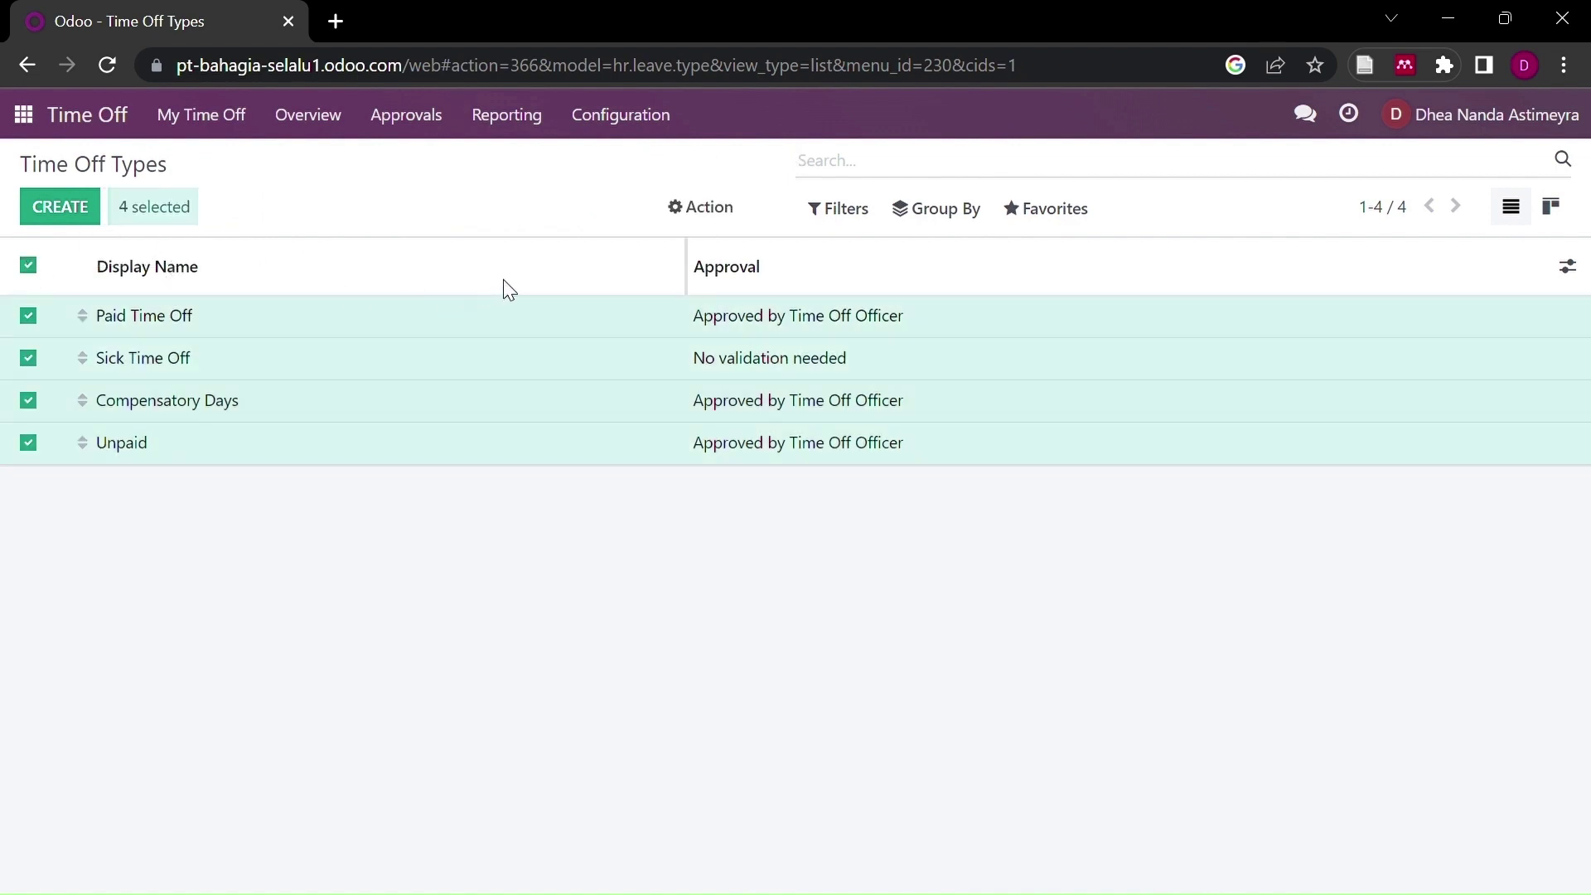
{"action": "left_click", "coordinate": [729, 217]}
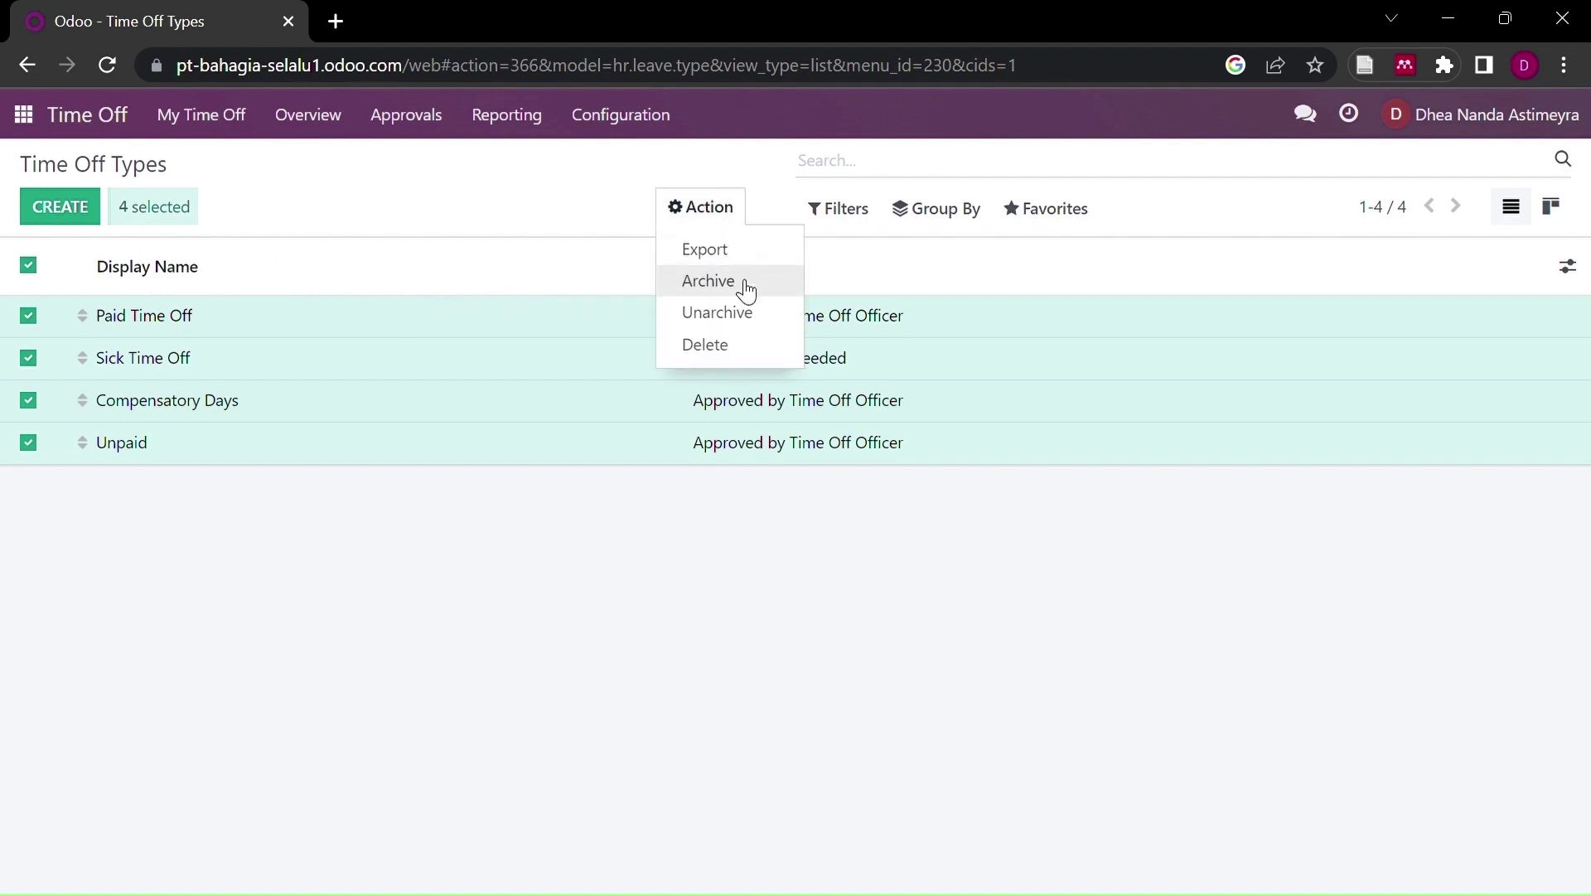
{"action": "left_click", "coordinate": [755, 344]}
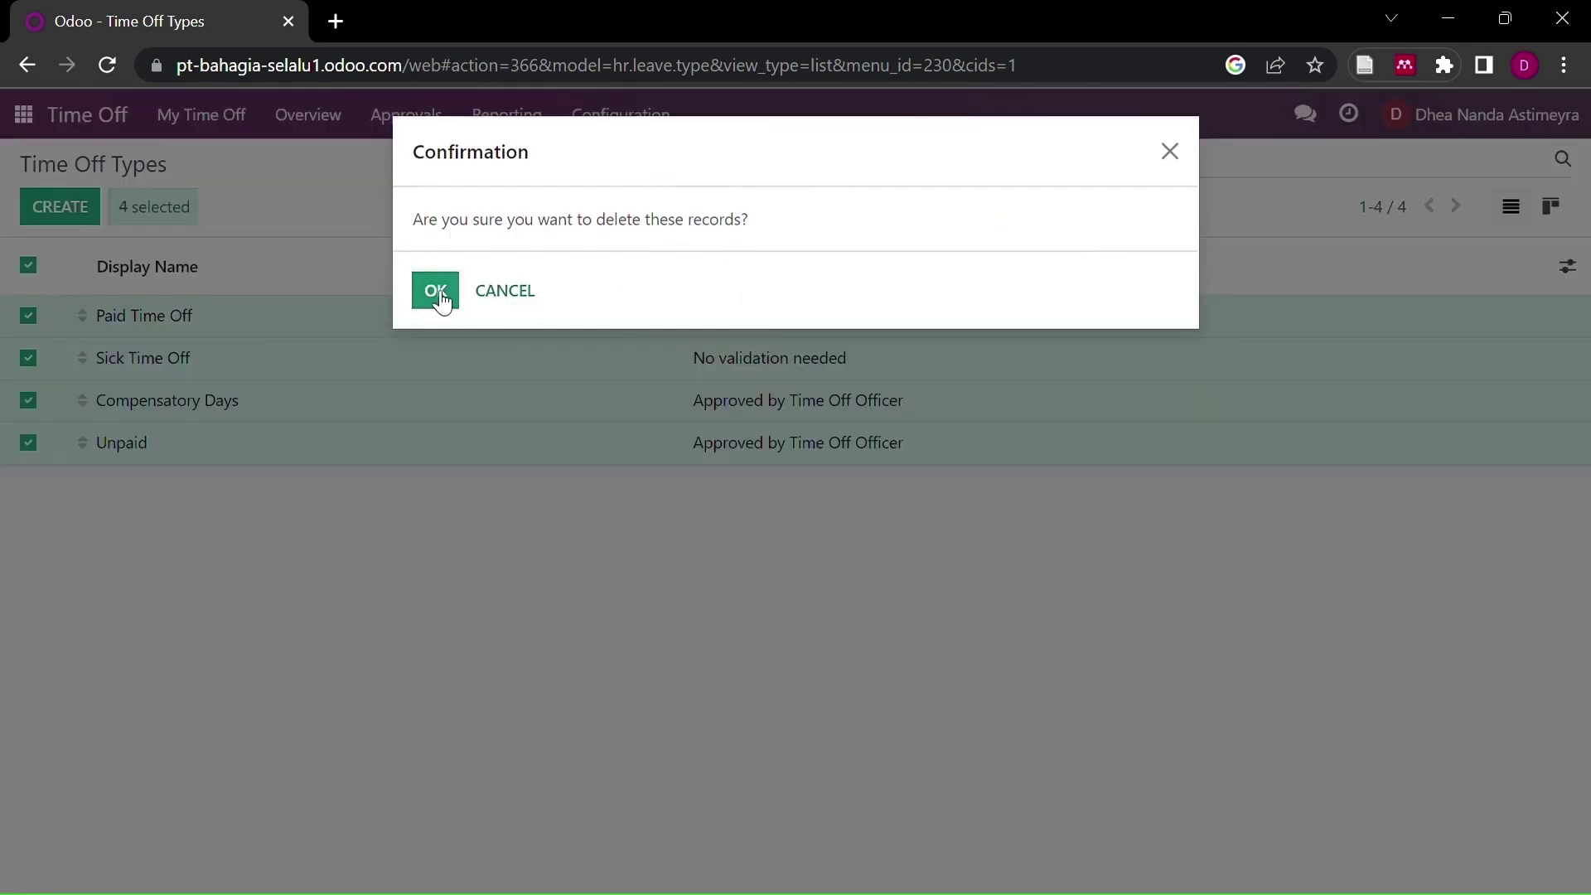
{"action": "left_click", "coordinate": [437, 291]}
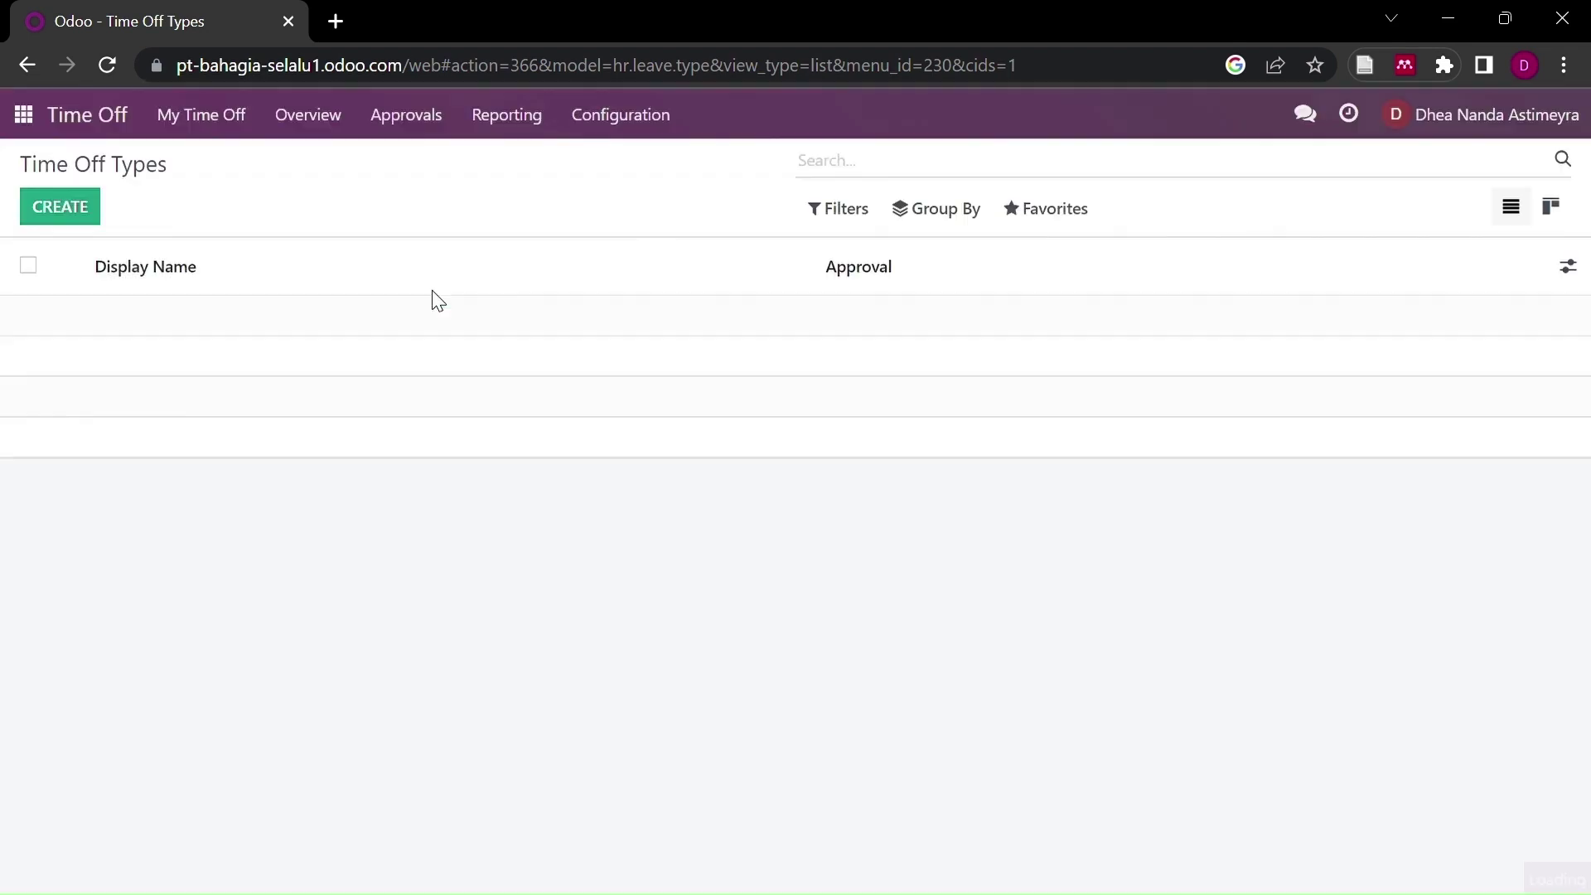
Step: Create a time off type named Cuti Tahunan and assign the listed user as its Responsible Time Off Officer
{"action": "left_click", "coordinate": [72, 210]}
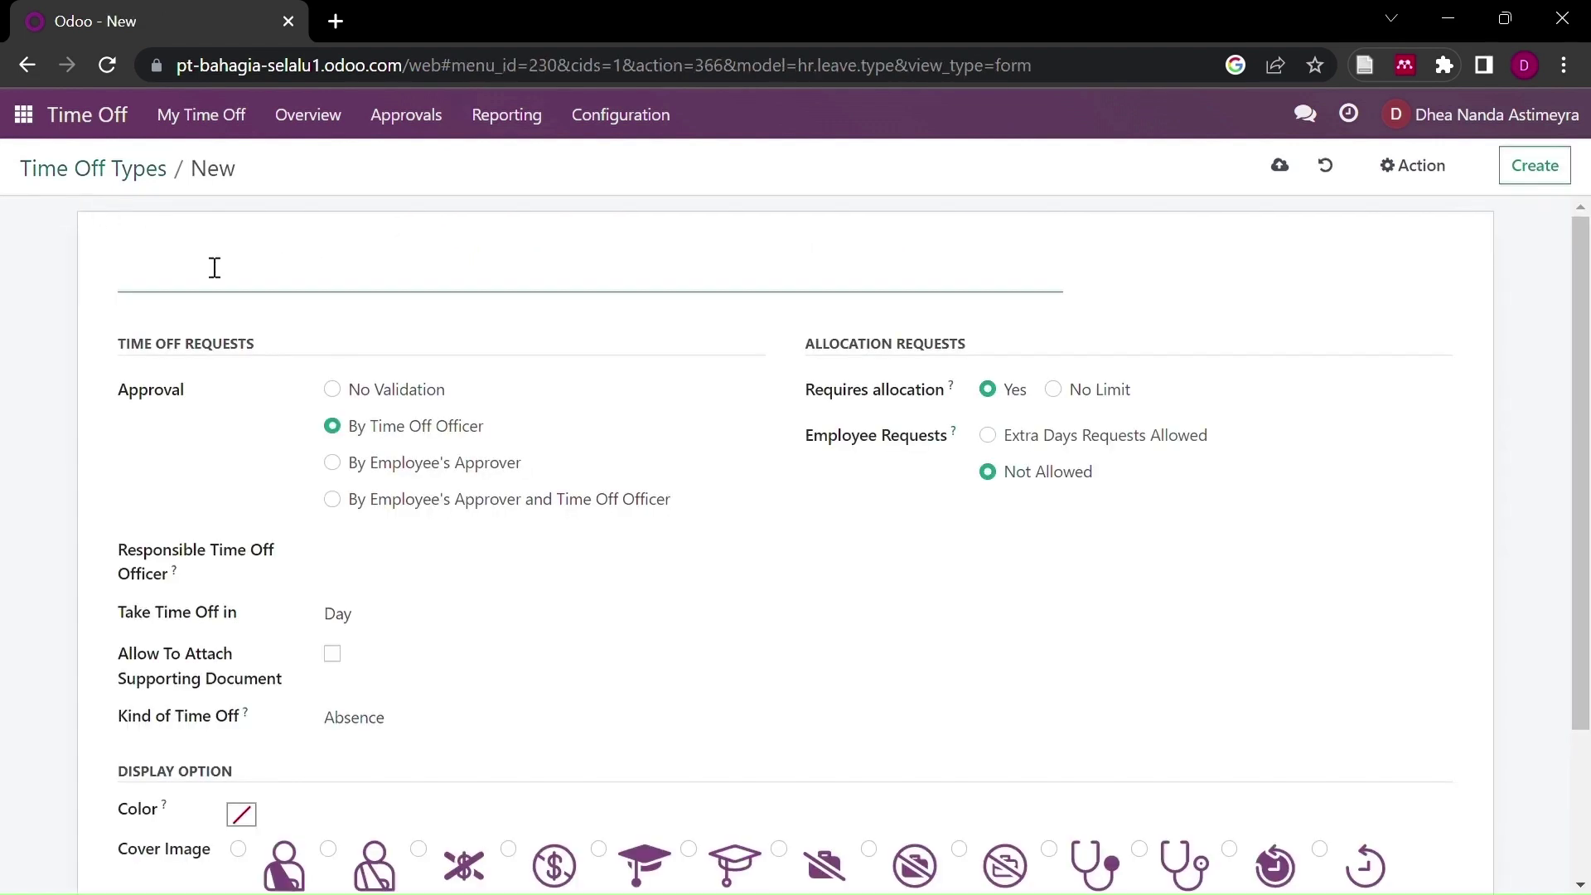
{"action": "type", "text": "Cuti Tahunan"}
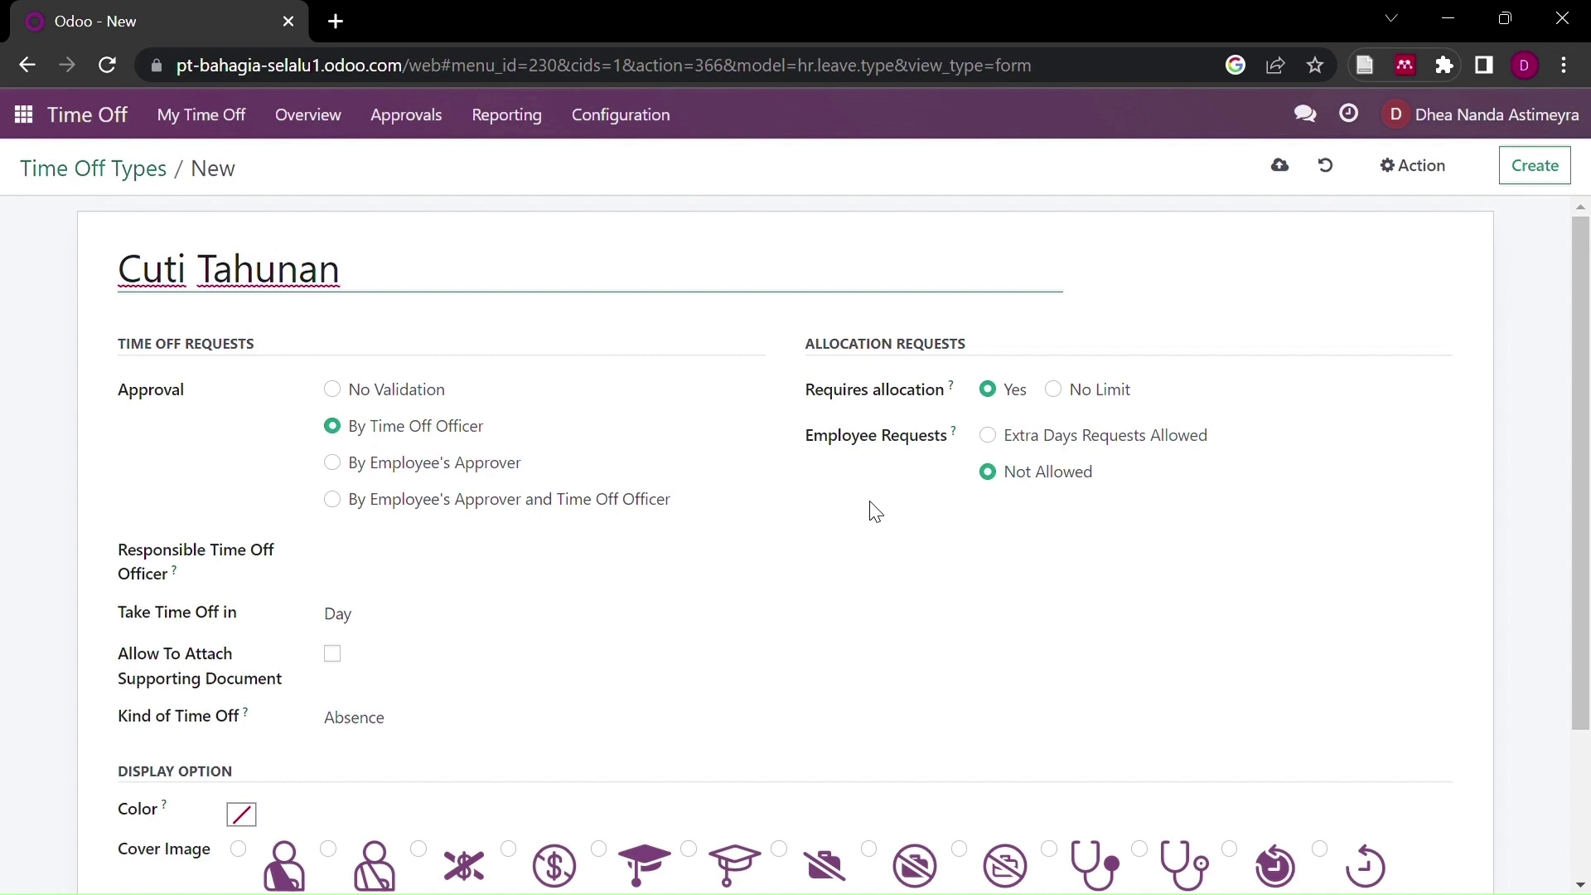
{"action": "scroll", "coordinate": [872, 510], "scroll_direction": "down", "scroll_amount": 1}
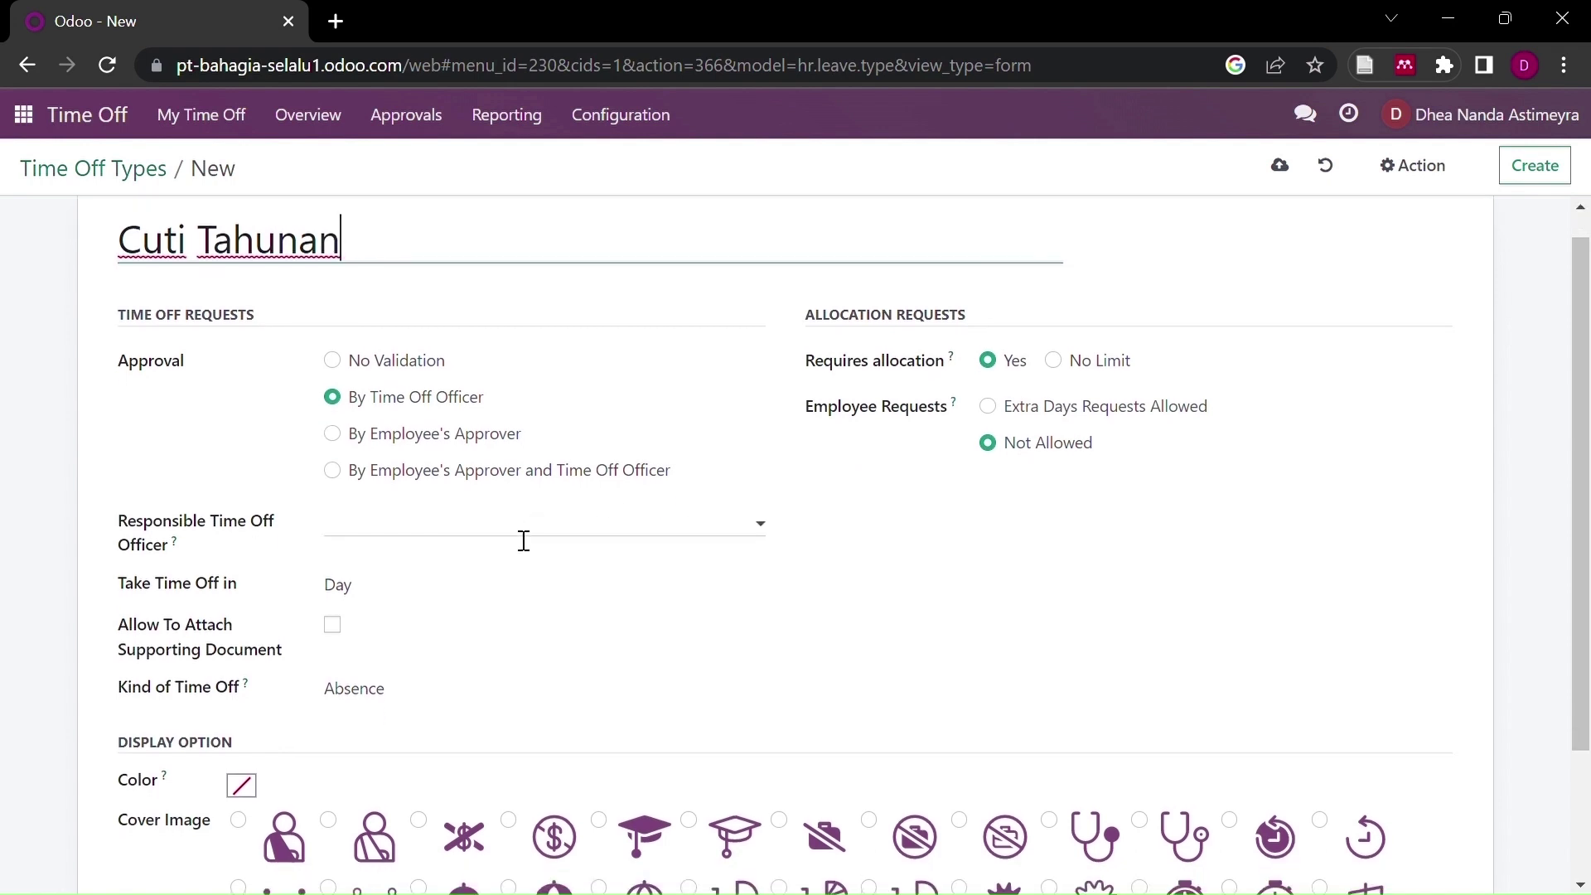
{"action": "left_click", "coordinate": [511, 545]}
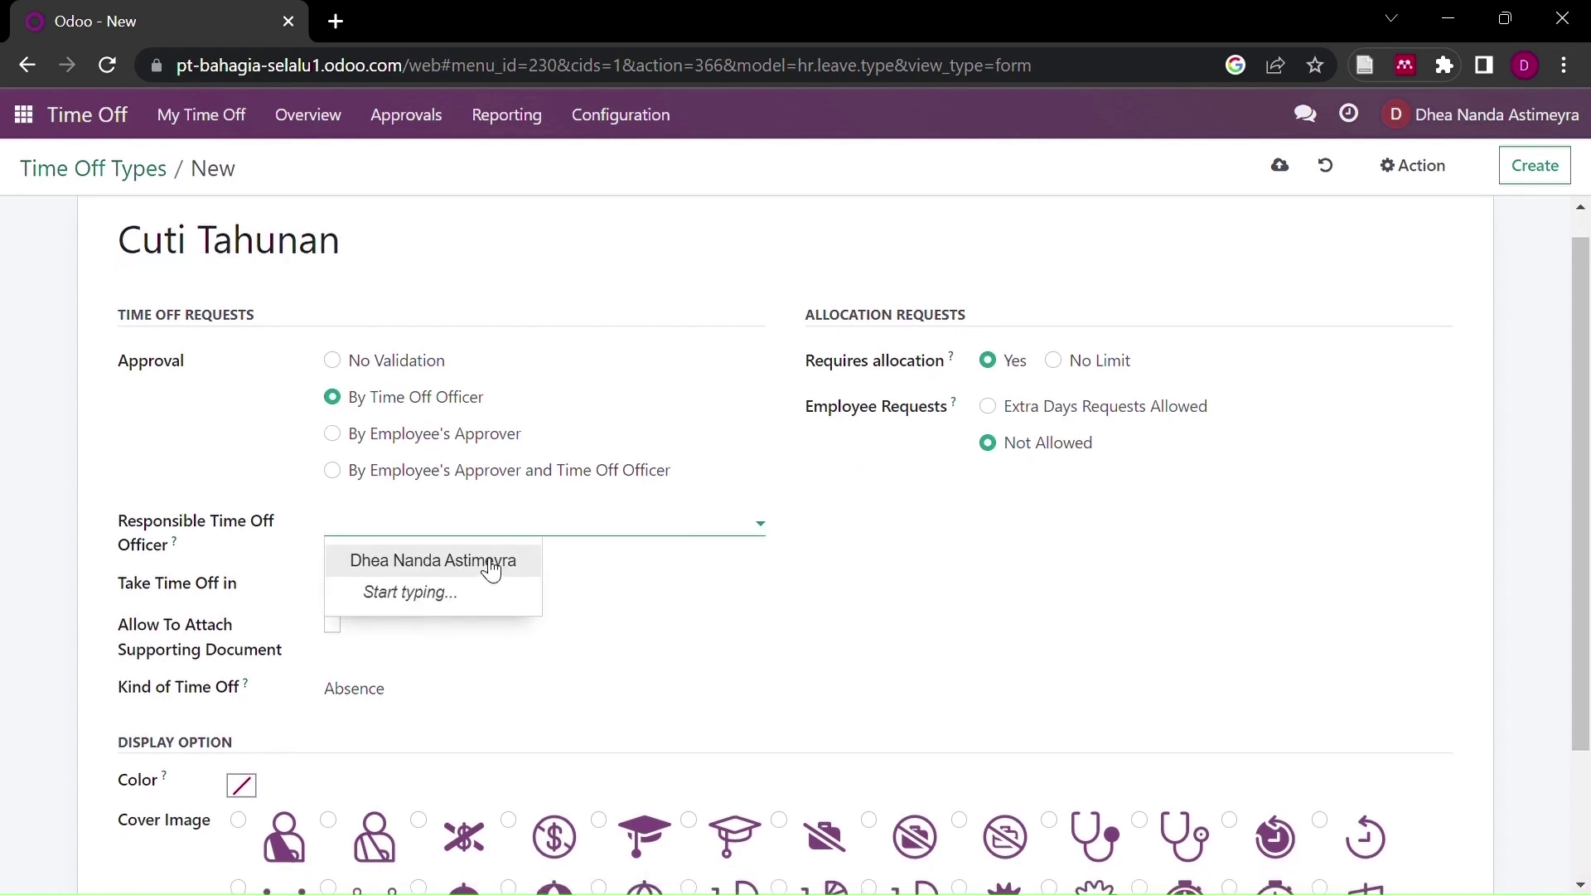
{"action": "left_click", "coordinate": [491, 568]}
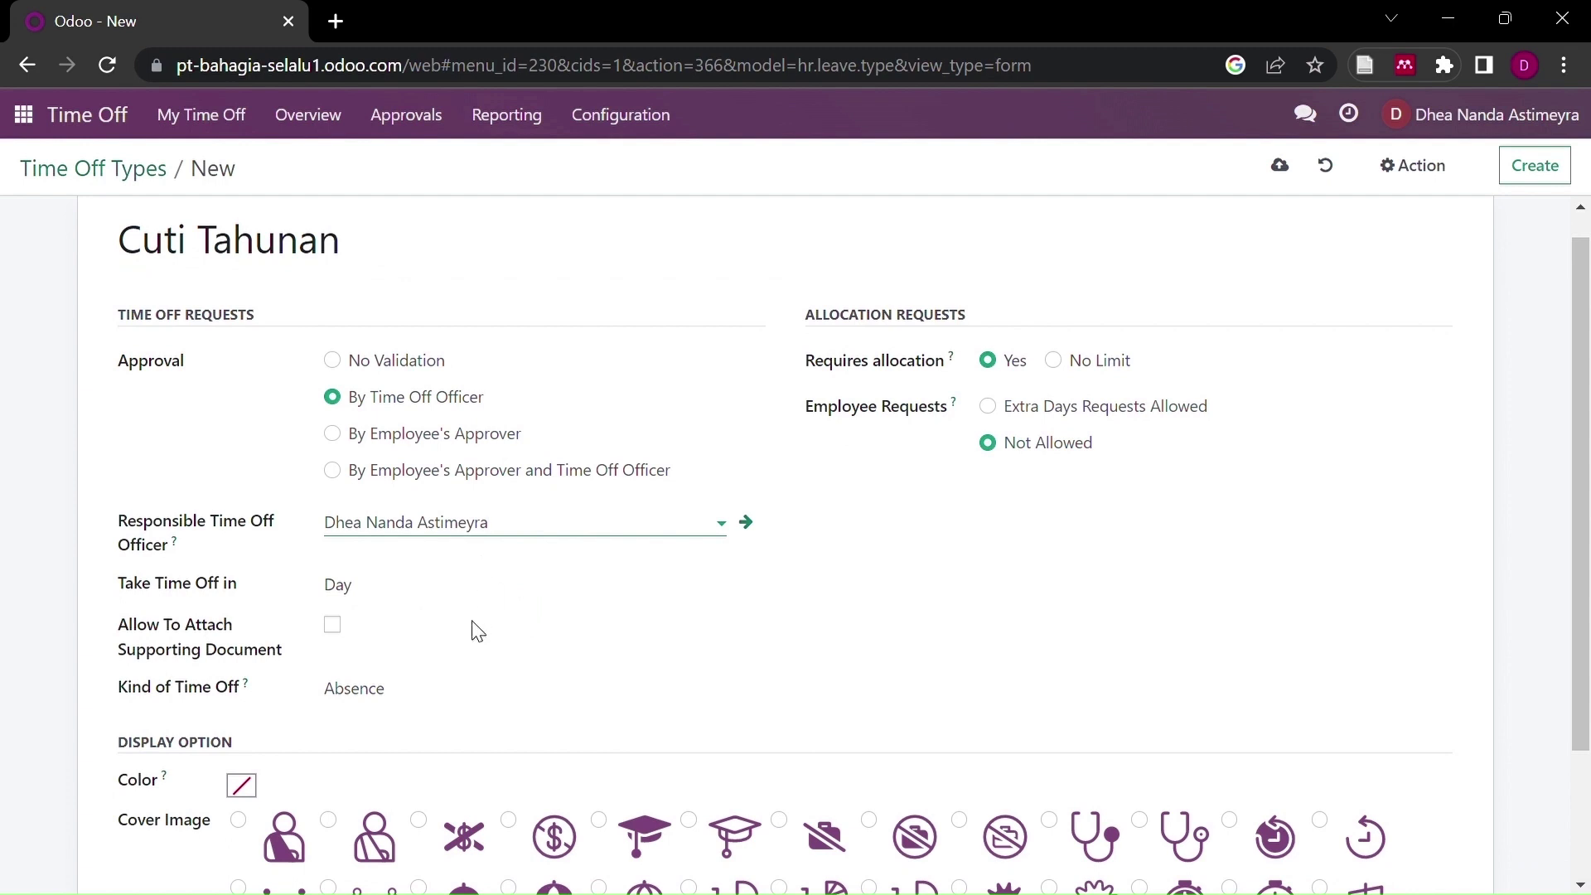
Step: Set the display color of the Cuti Tahunan time off type to red
{"action": "scroll", "coordinate": [478, 632], "scroll_direction": "down", "scroll_amount": 1}
{"action": "scroll", "coordinate": [474, 629], "scroll_direction": "down", "scroll_amount": 1}
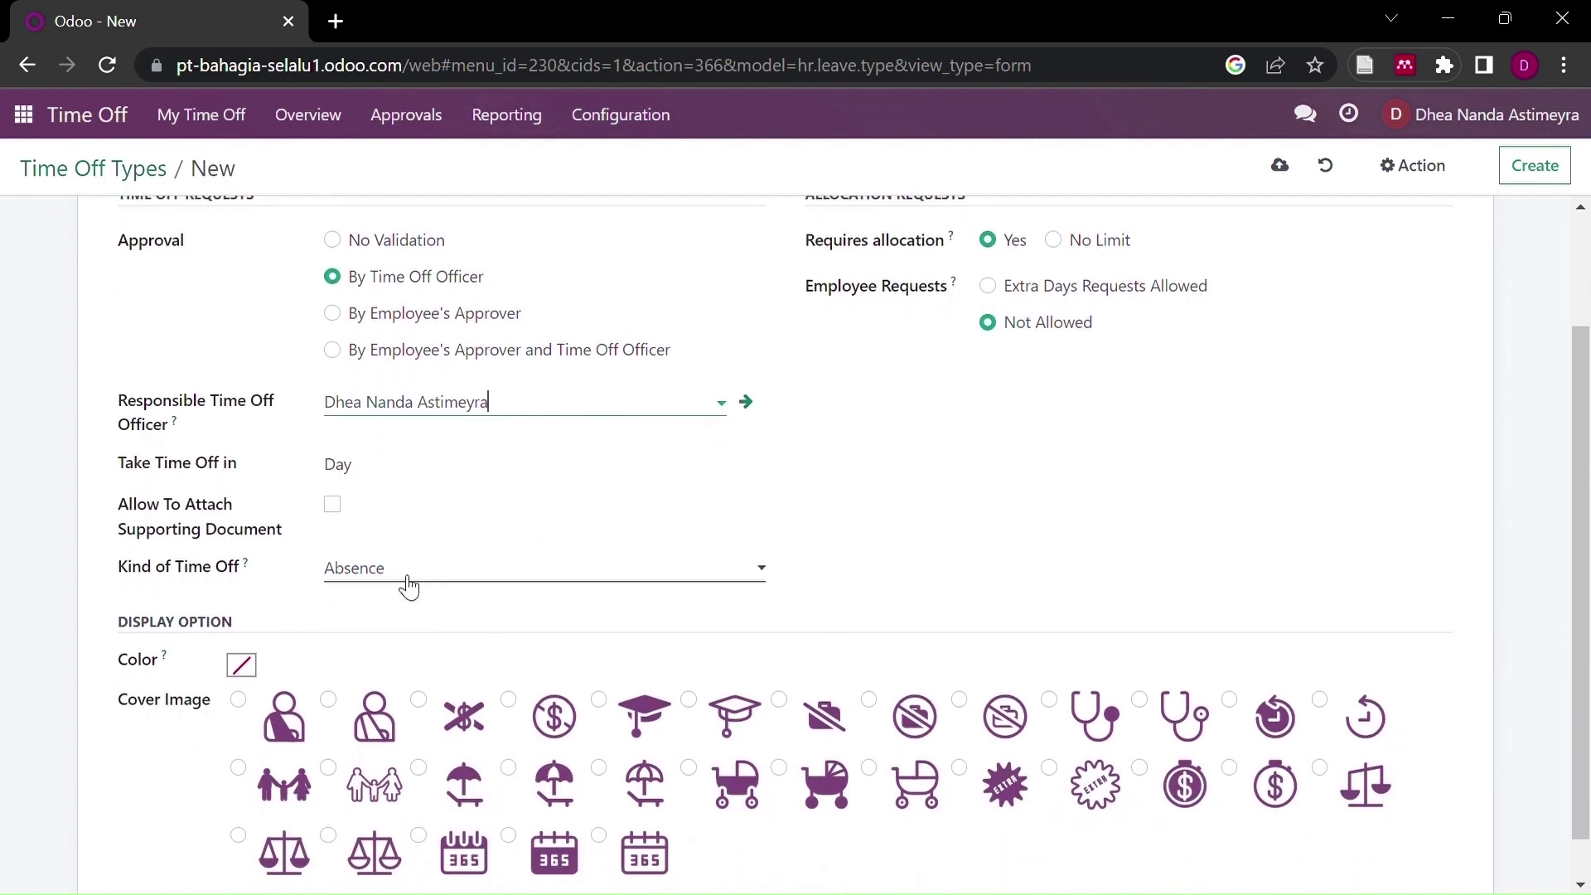
{"action": "left_click", "coordinate": [242, 665]}
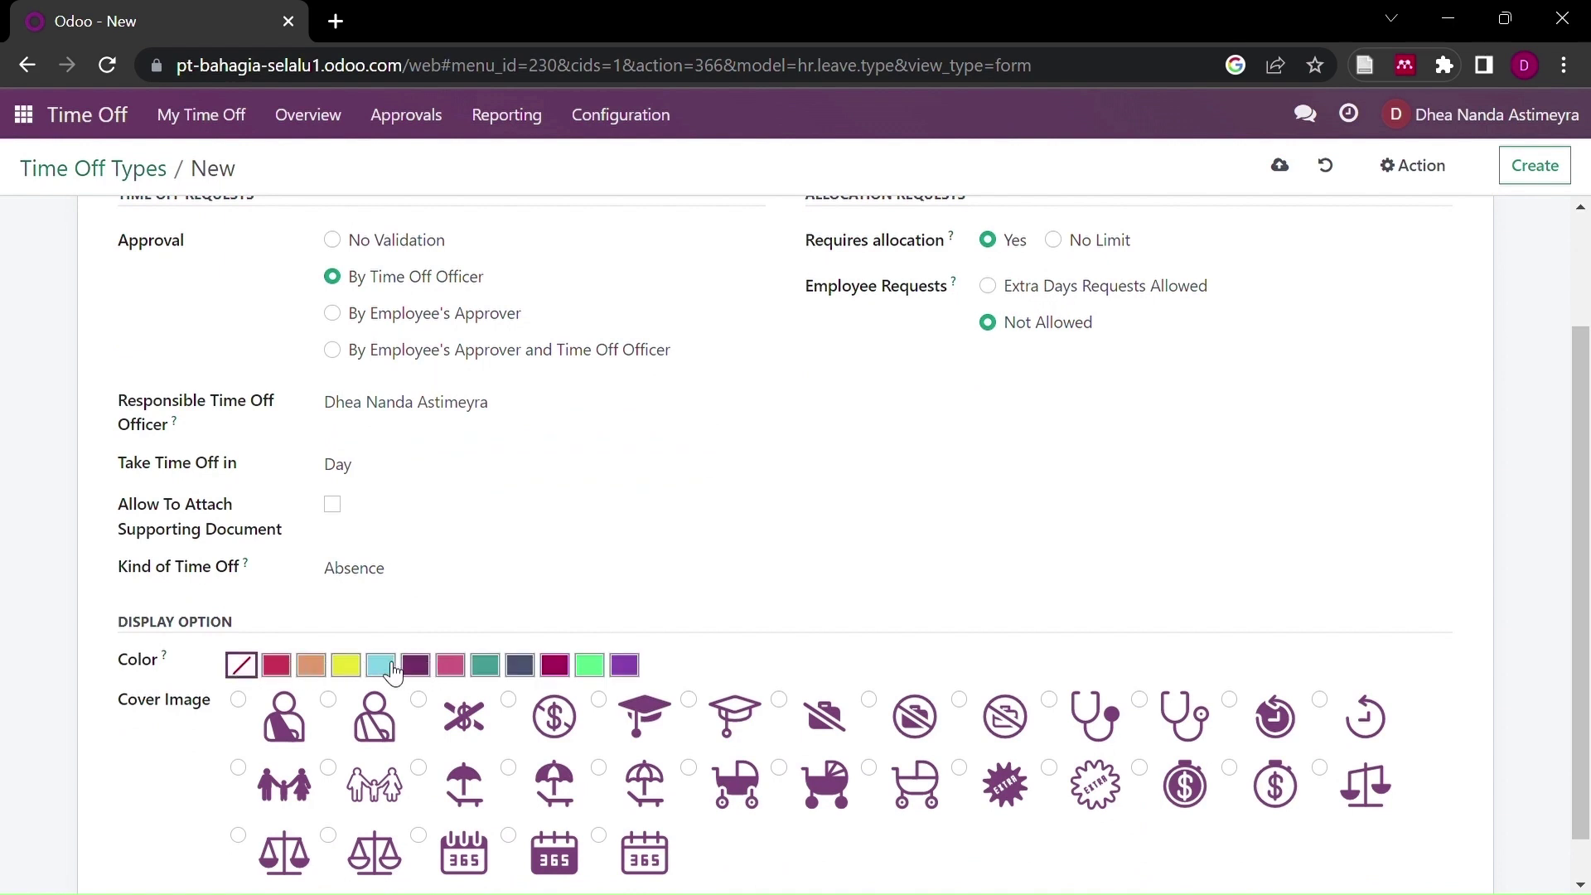
{"action": "left_click", "coordinate": [289, 667]}
{"action": "scroll", "coordinate": [588, 718], "scroll_direction": "down", "scroll_amount": 1}
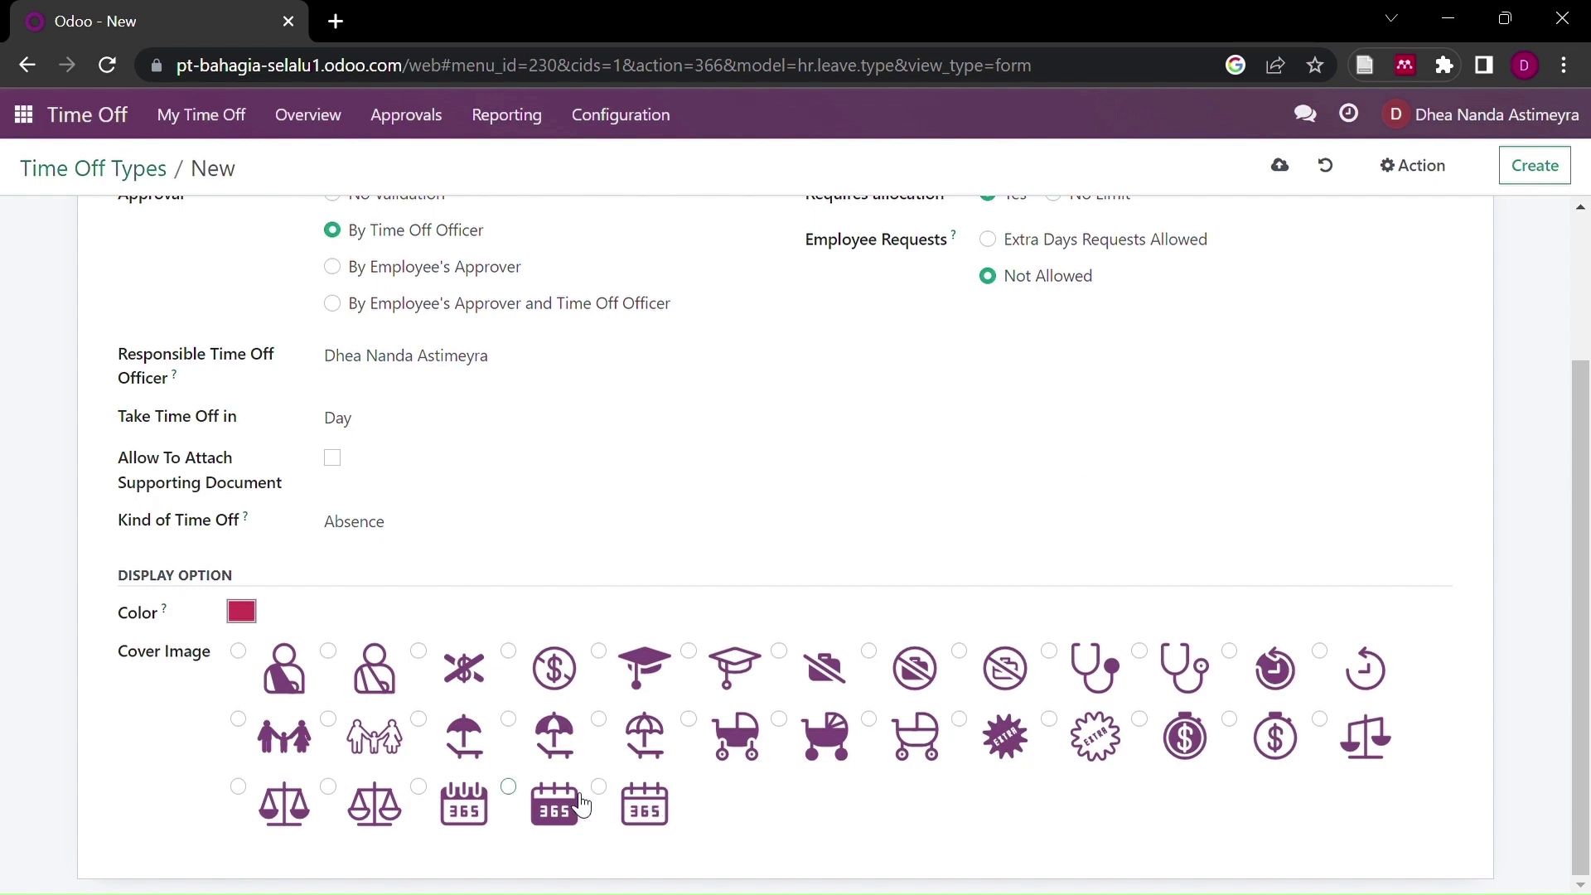
Step: Set Cuti Tahunan's approval to By Employee's Approver, allow extra days requests, and have allocations Approved by Time Off Officer
{"action": "scroll", "coordinate": [802, 533], "scroll_direction": "up", "scroll_amount": 3}
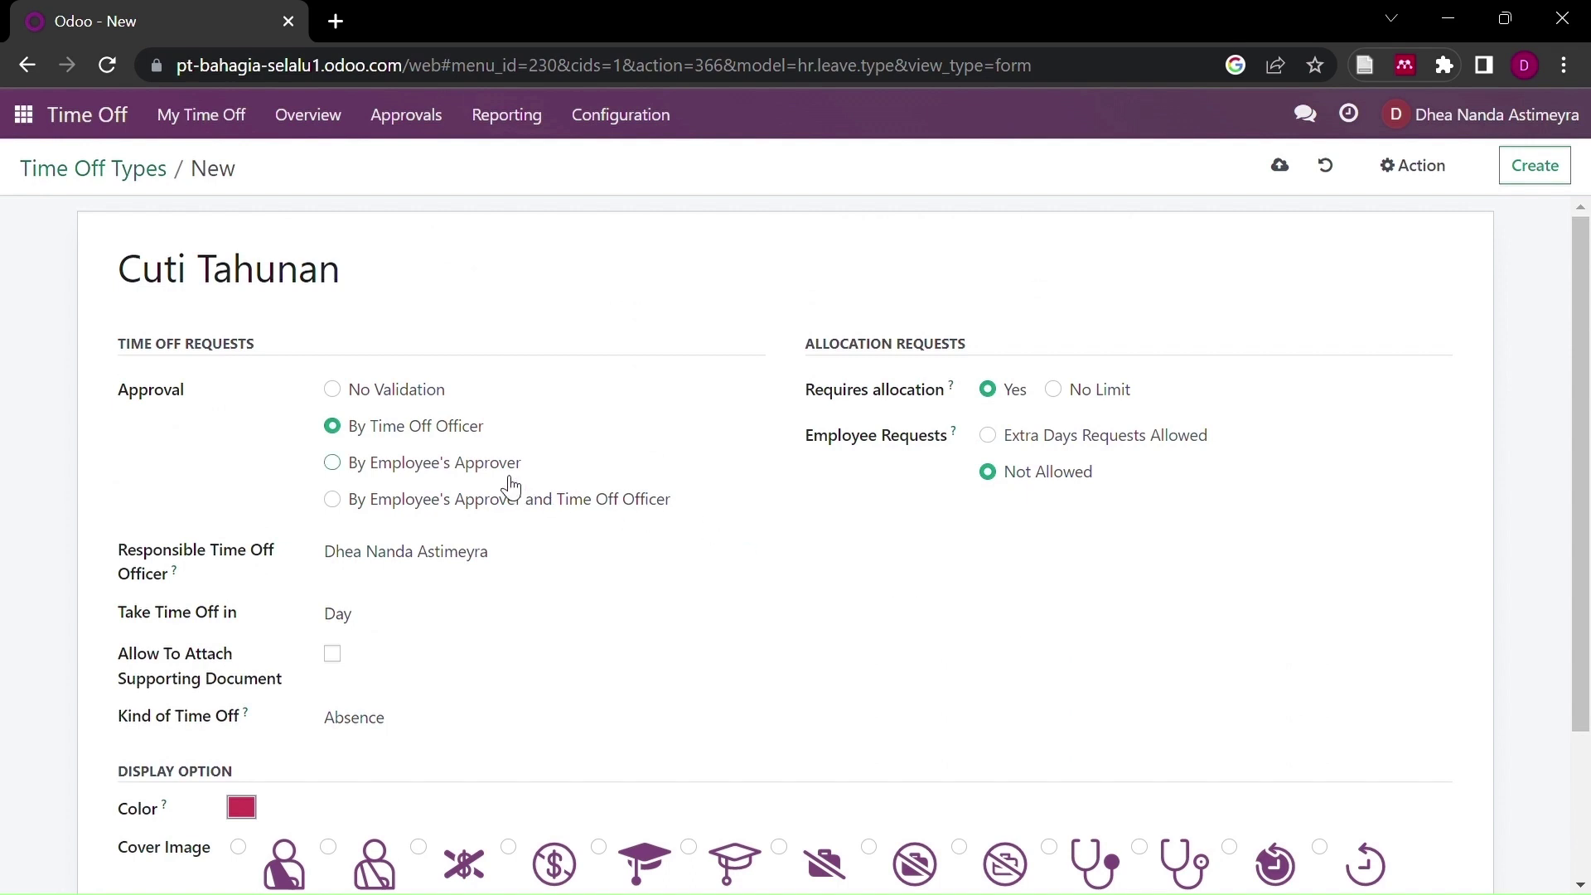
{"action": "left_click", "coordinate": [488, 464]}
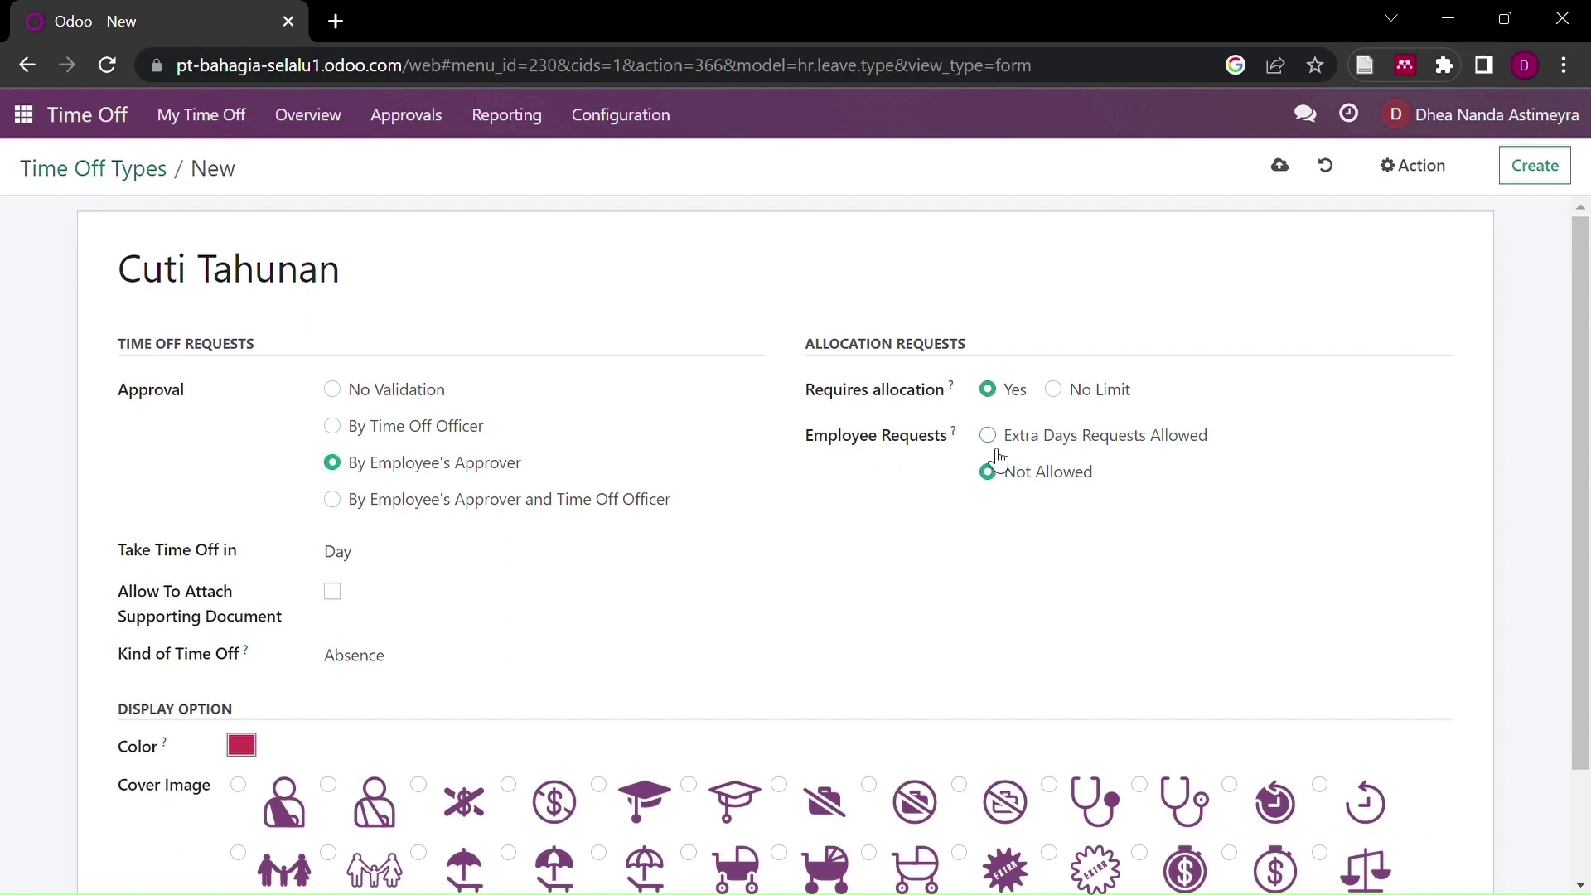
{"action": "left_click", "coordinate": [1050, 438]}
{"action": "left_click", "coordinate": [1048, 525]}
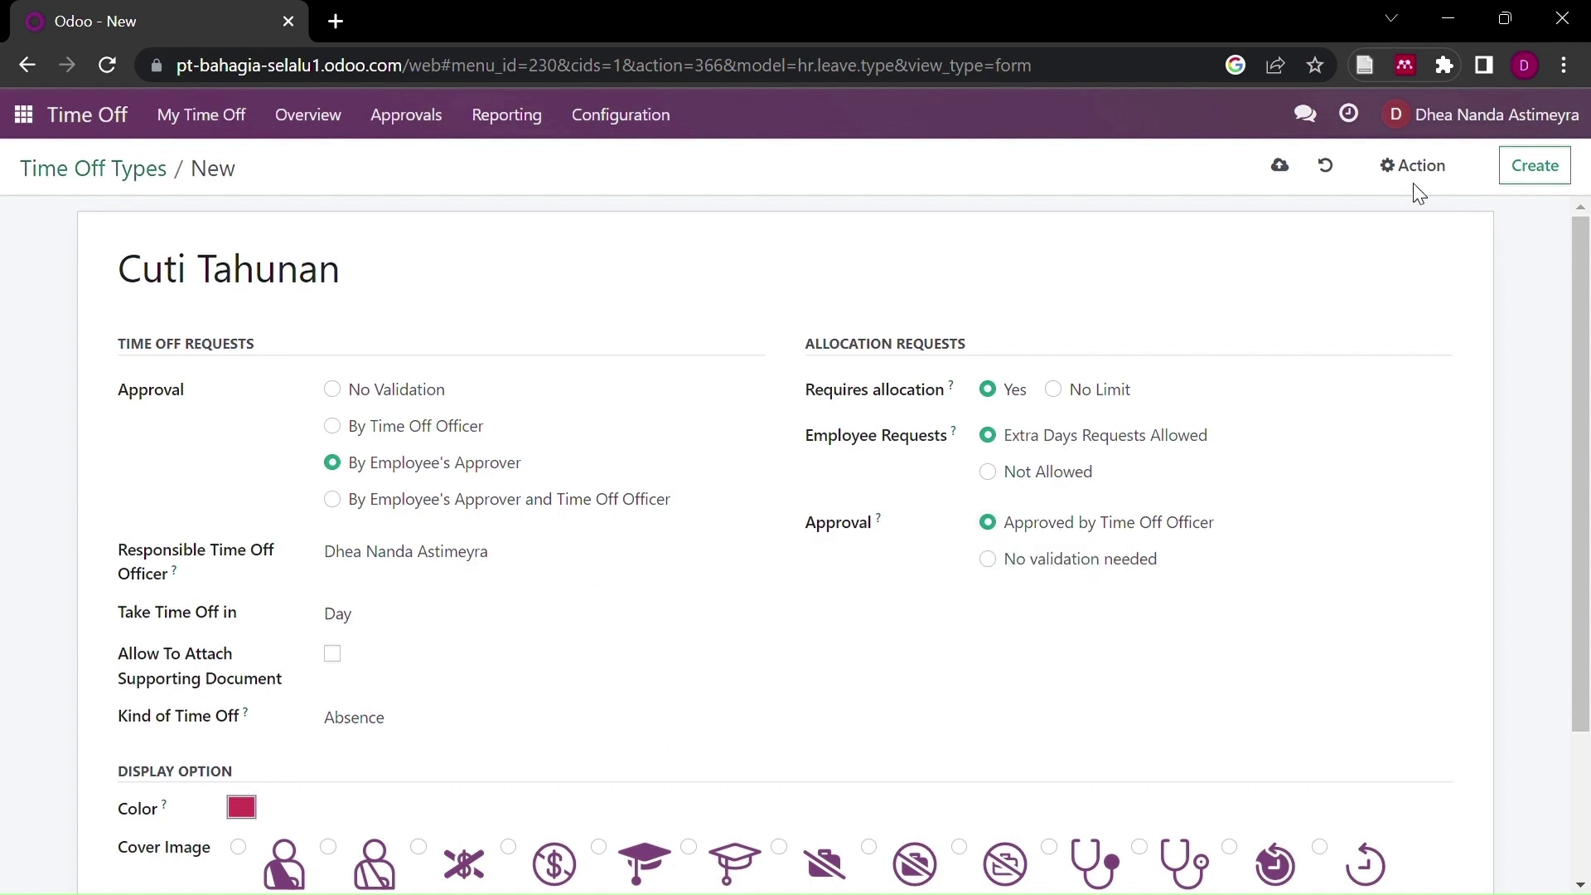
Step: Save Cuti Tahunan and start another time off type named Cuti Hari Besar with approval By Employee's Approver
{"action": "left_click", "coordinate": [1526, 168]}
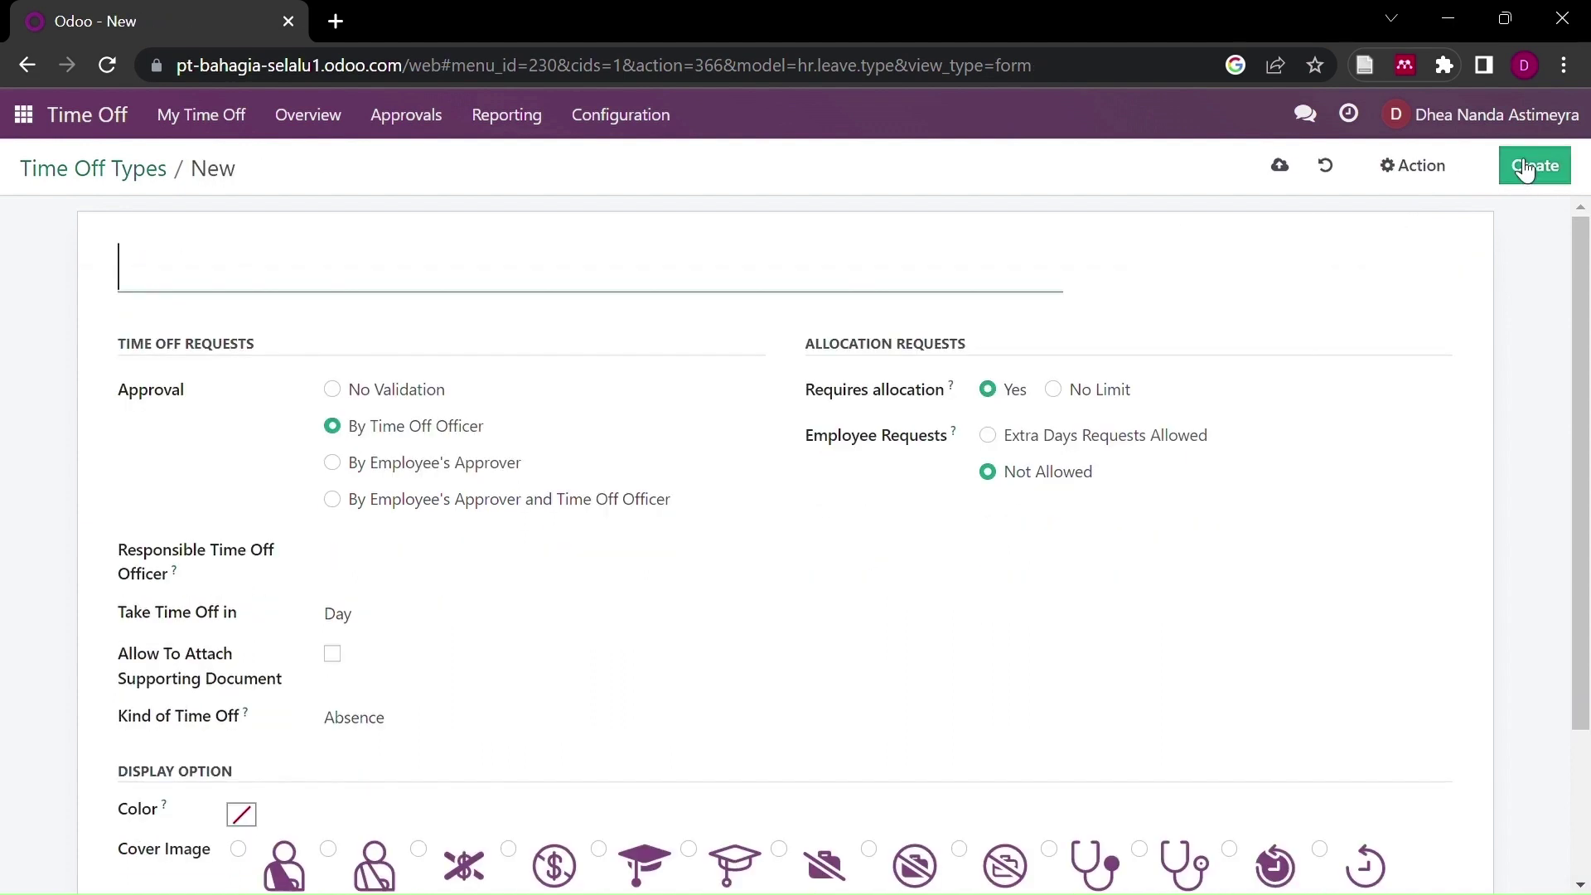
{"action": "type", "text": "Cu"}
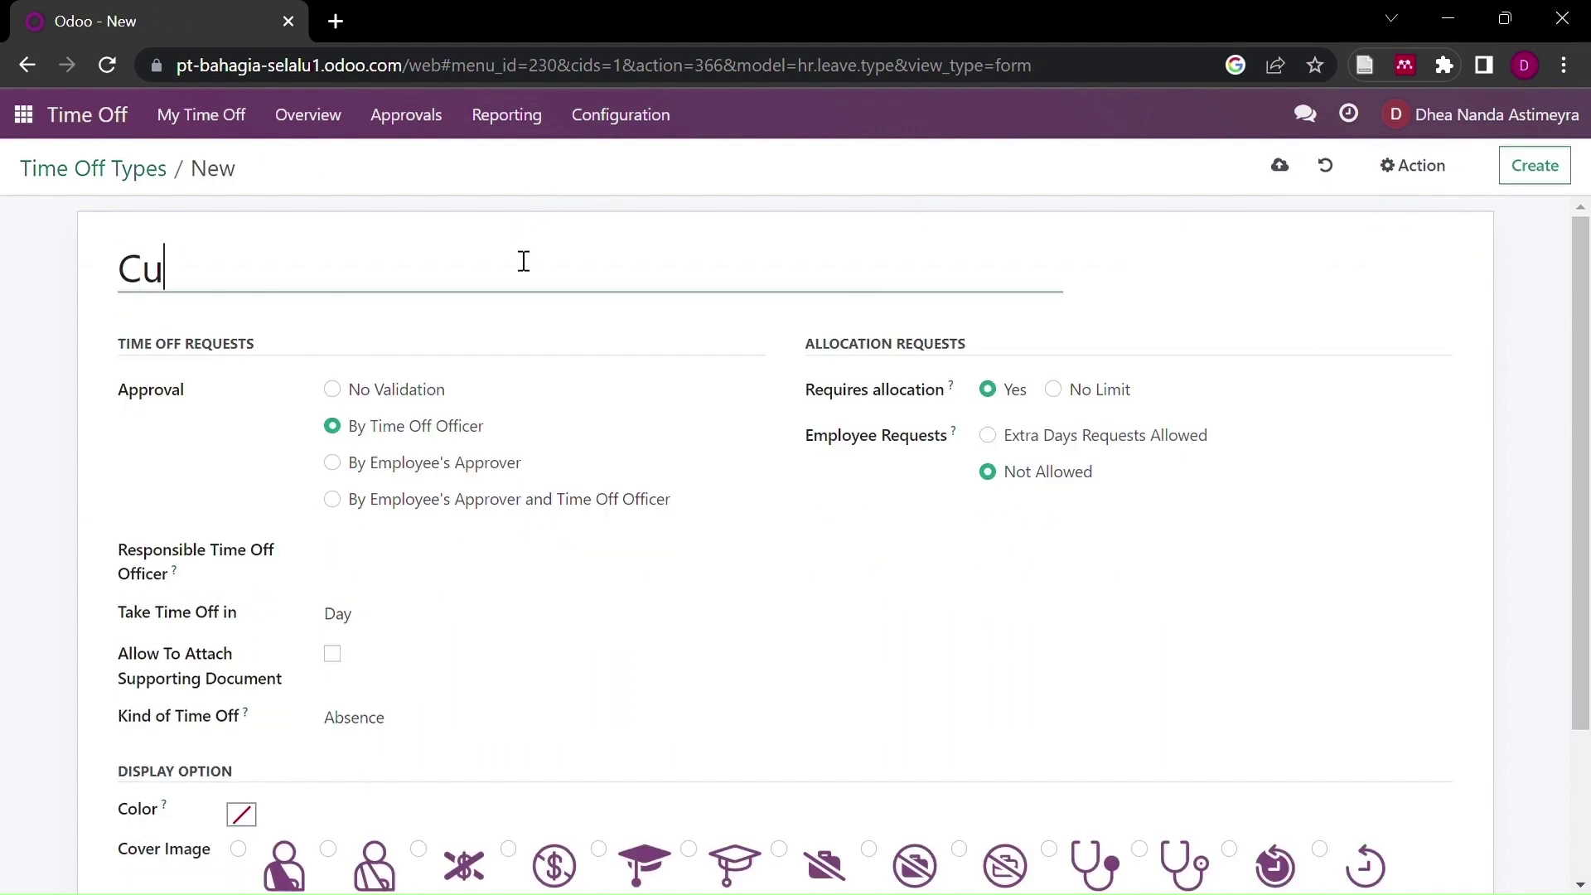
{"action": "type", "text": "ti Ha"}
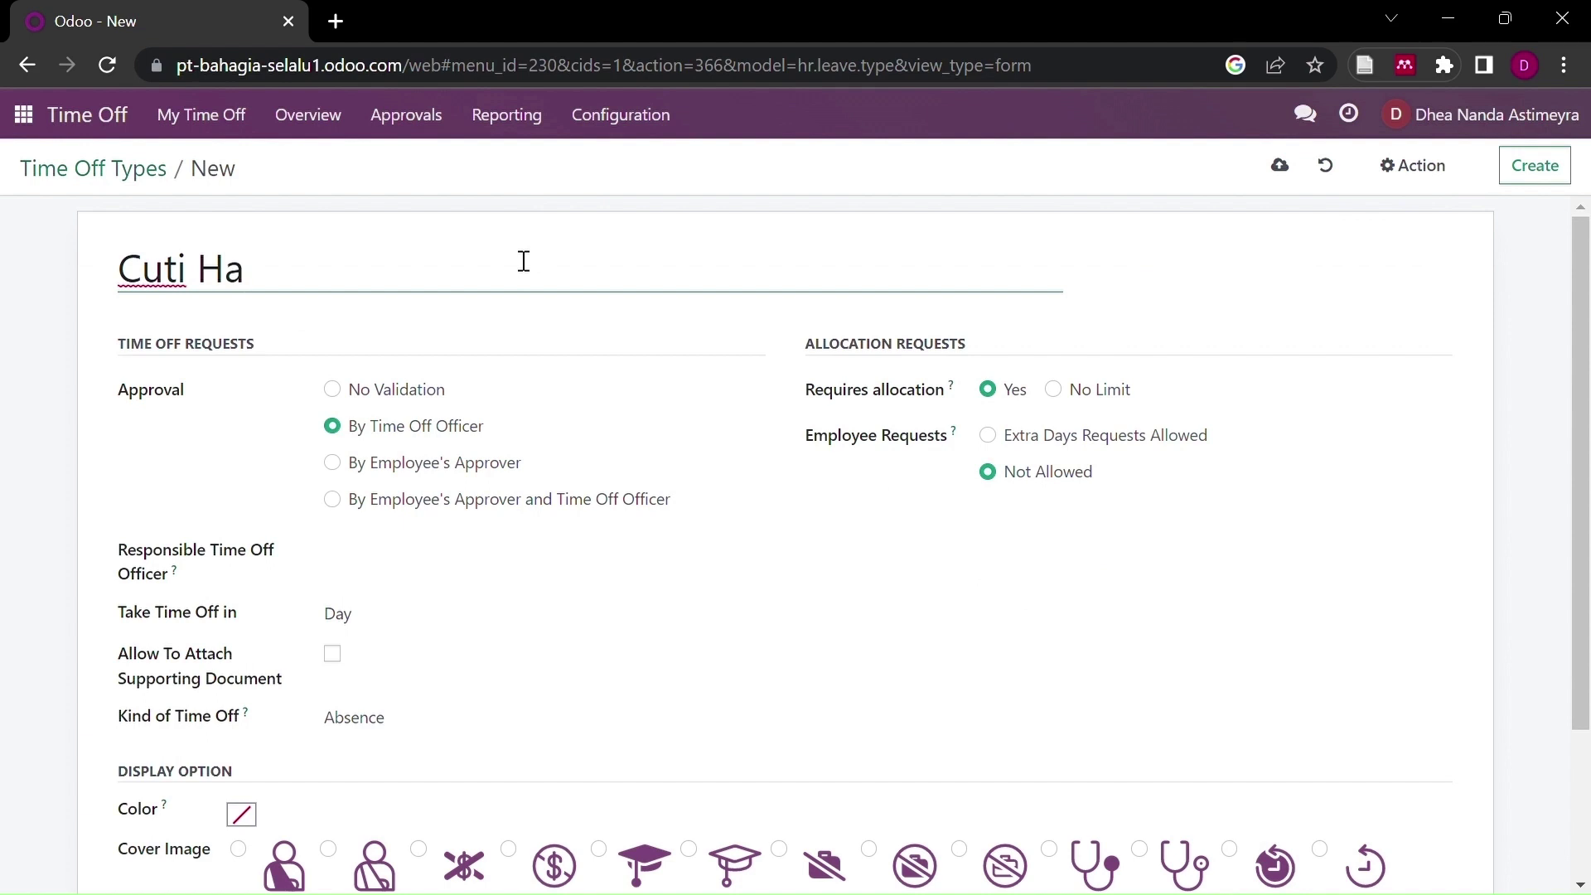
{"action": "type", "text": "ri Besar"}
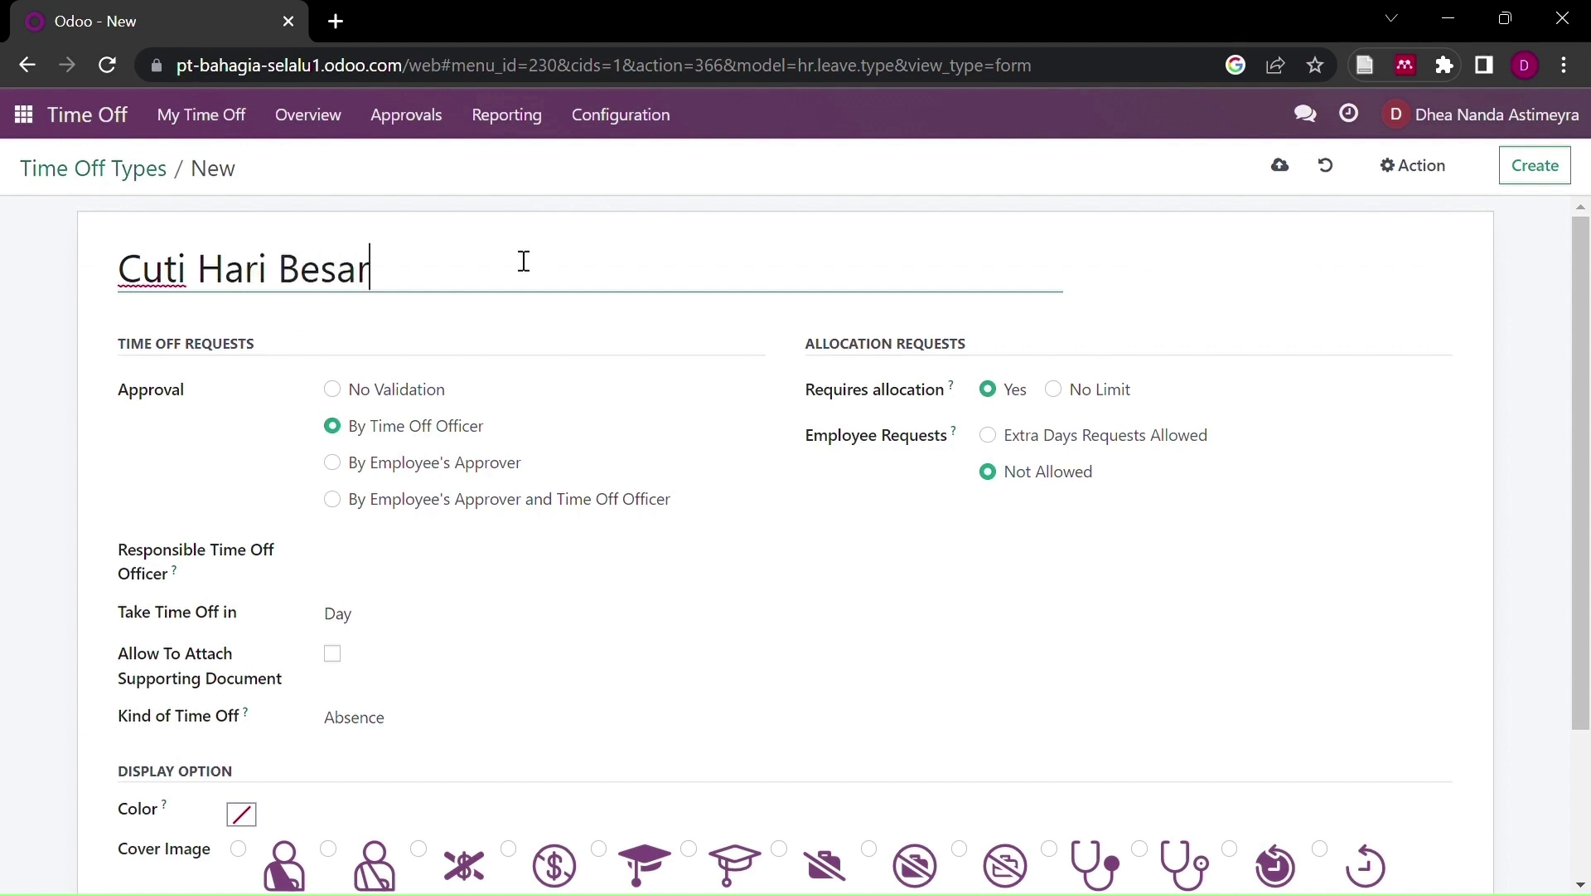
{"action": "left_click", "coordinate": [400, 472]}
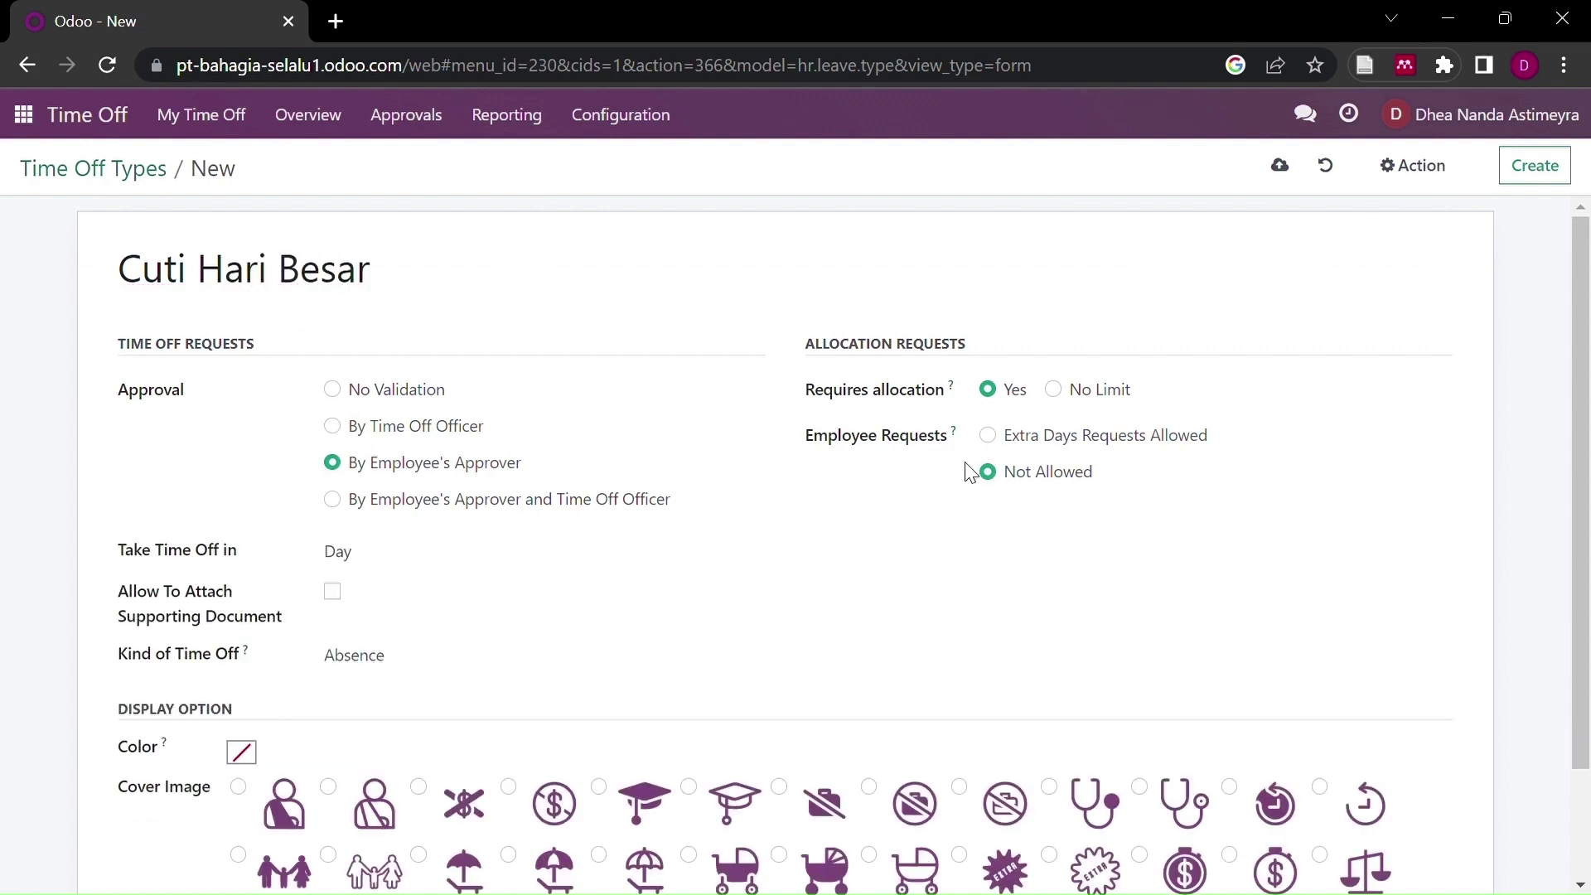
Step: Allow extra days requests for Cuti Hari Besar, Approved by Time Off Officer, and assign the listed user as Responsible Time Off Officer
{"action": "left_click", "coordinate": [1032, 448]}
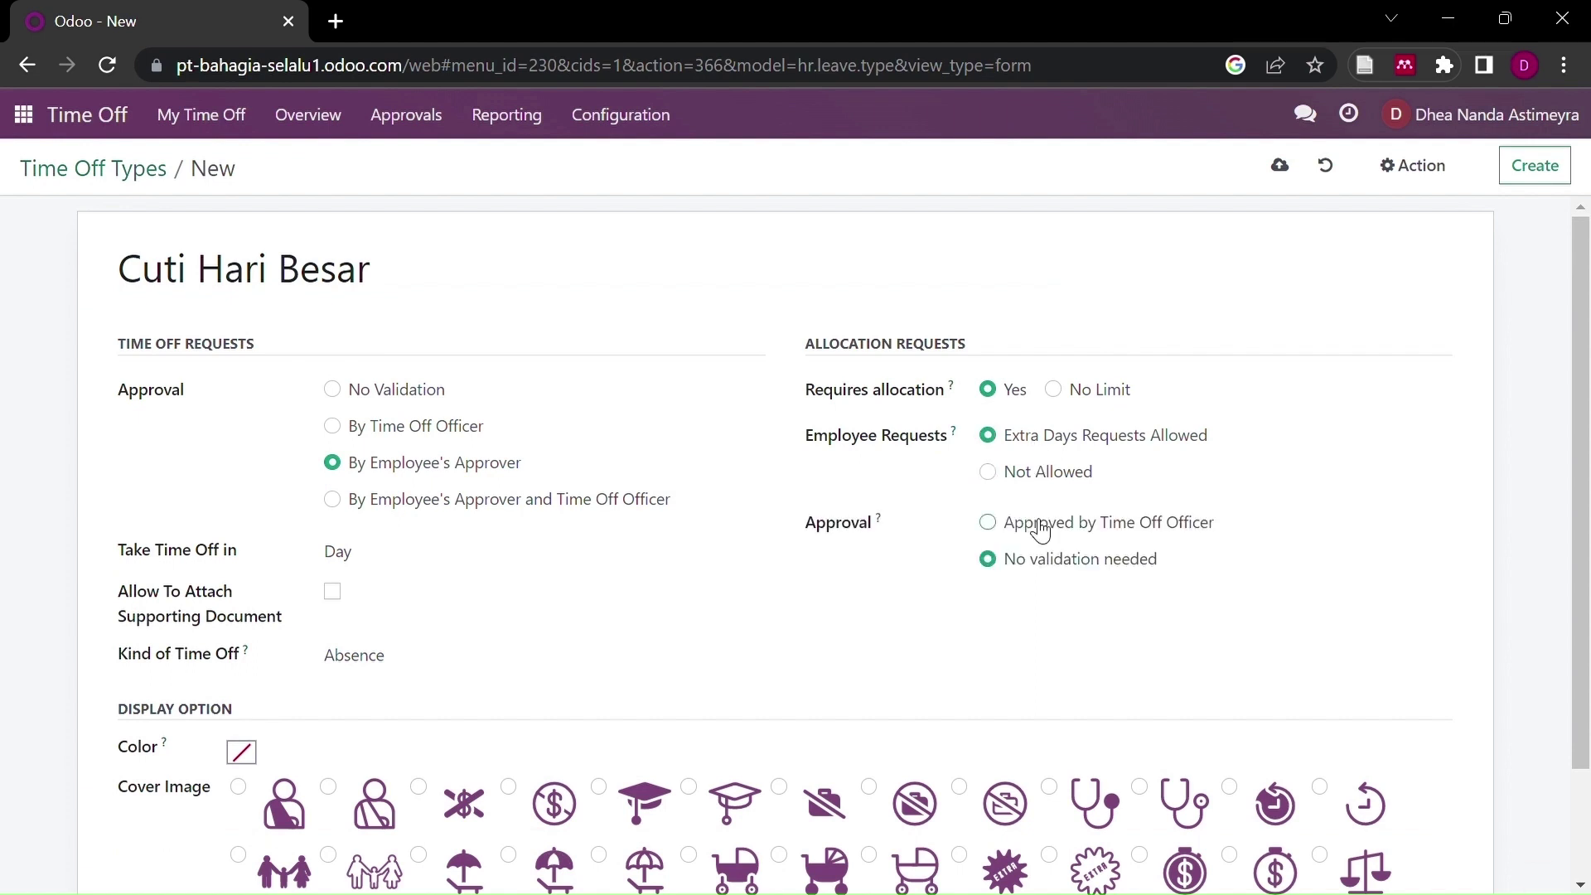
{"action": "left_click", "coordinate": [1033, 525]}
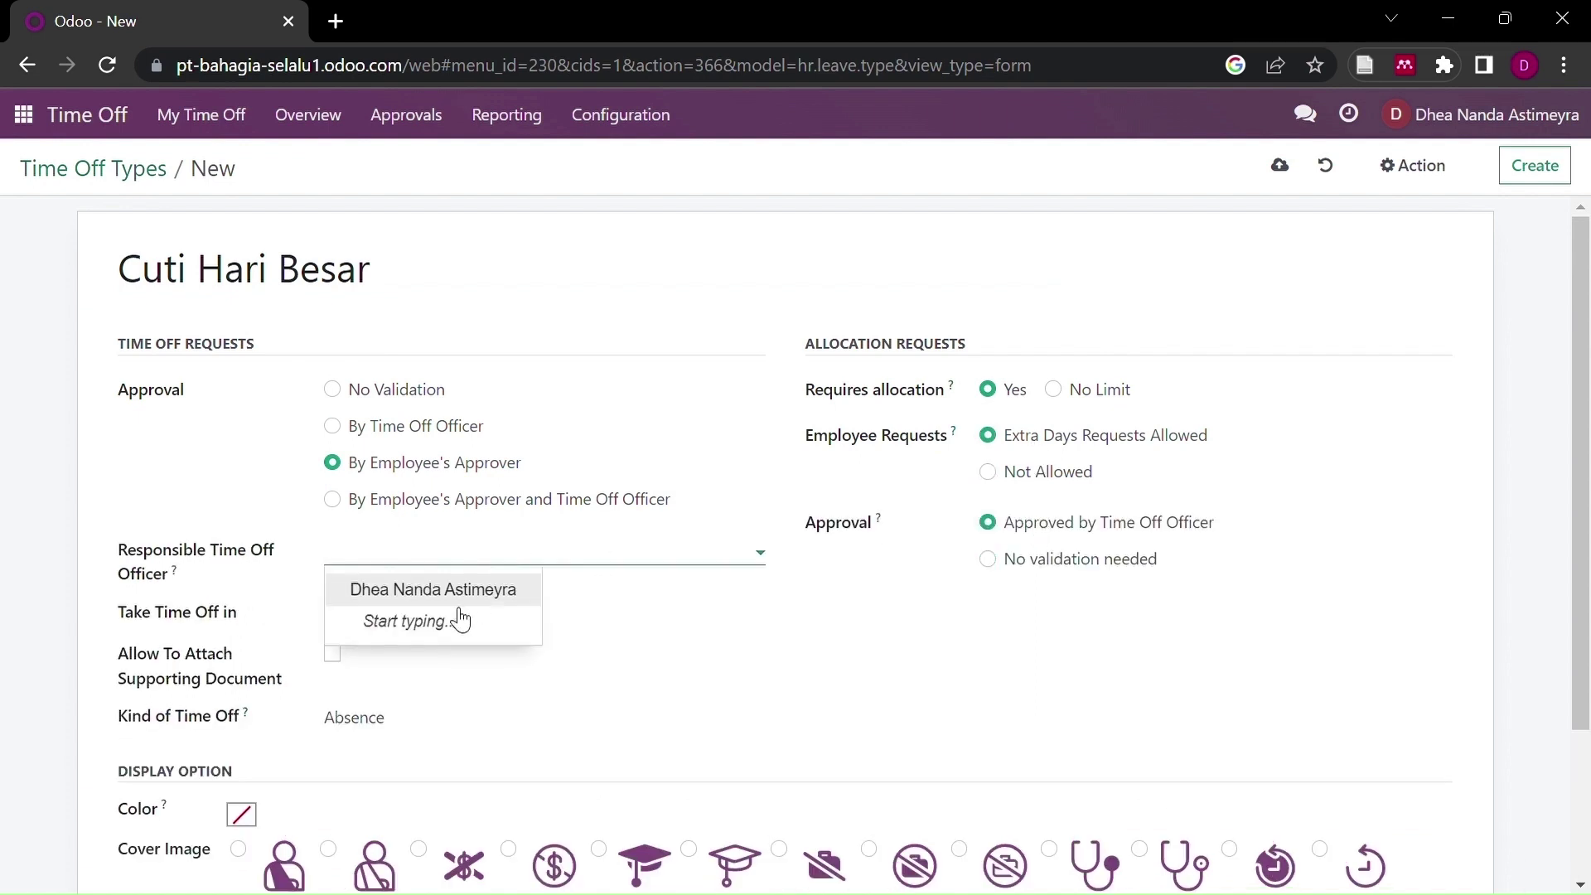
{"action": "left_click", "coordinate": [454, 607]}
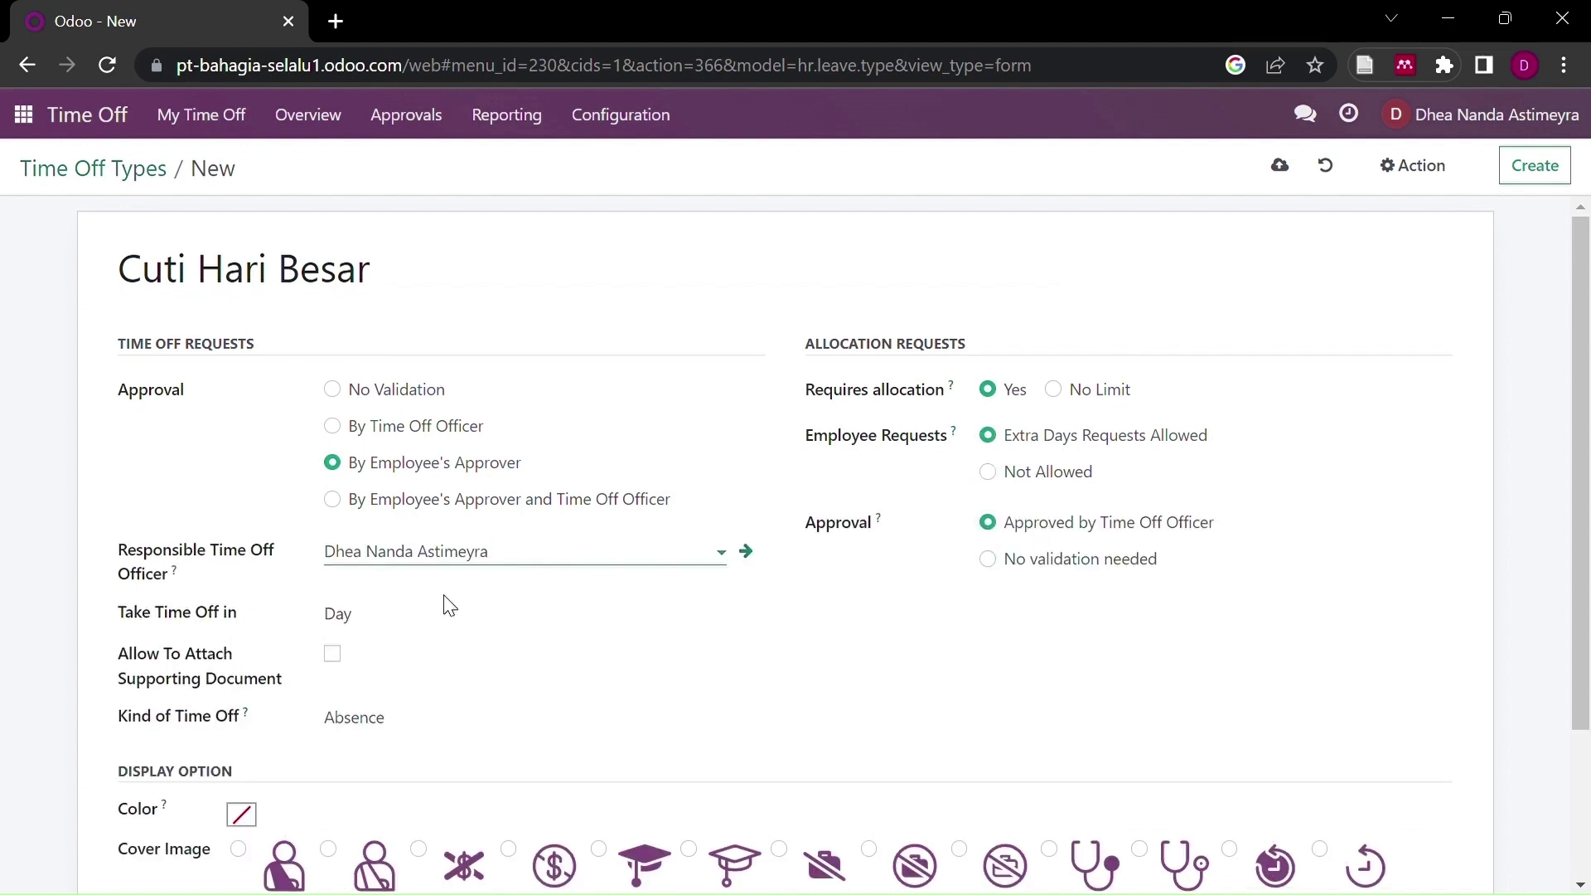
Step: Set the display color of Cuti Hari Besar to orange and choose the second of the three beach umbrella cover images
{"action": "scroll", "coordinate": [525, 671], "scroll_direction": "down", "scroll_amount": 1}
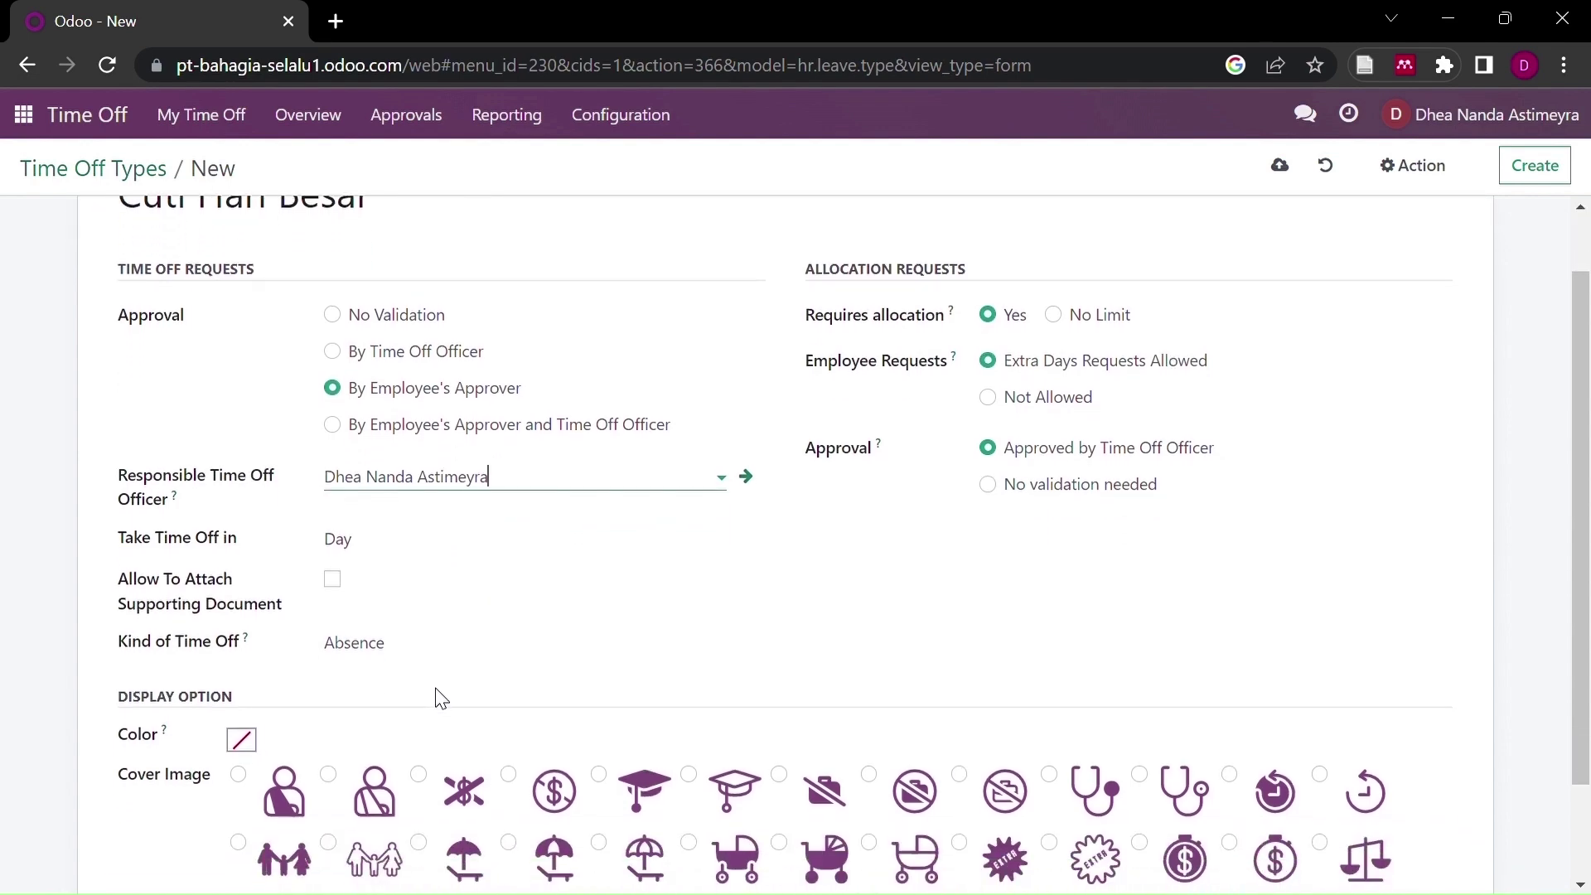
{"action": "scroll", "coordinate": [439, 695], "scroll_direction": "down", "scroll_amount": 2}
{"action": "scroll", "coordinate": [439, 694], "scroll_direction": "up", "scroll_amount": 1}
{"action": "scroll", "coordinate": [373, 663], "scroll_direction": "down", "scroll_amount": 1}
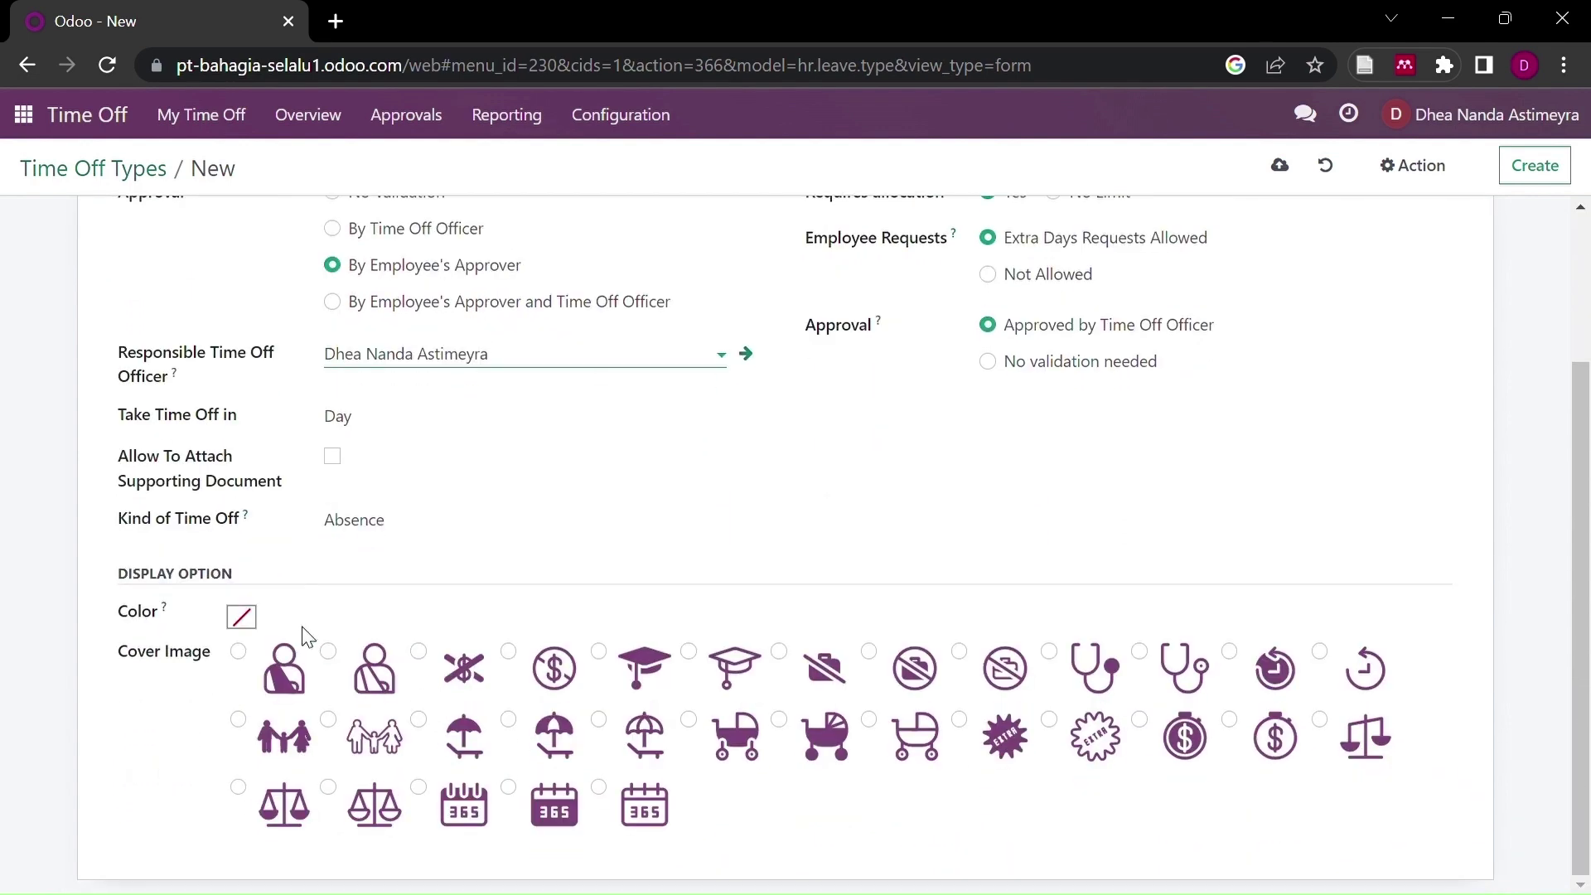
{"action": "left_click", "coordinate": [244, 618]}
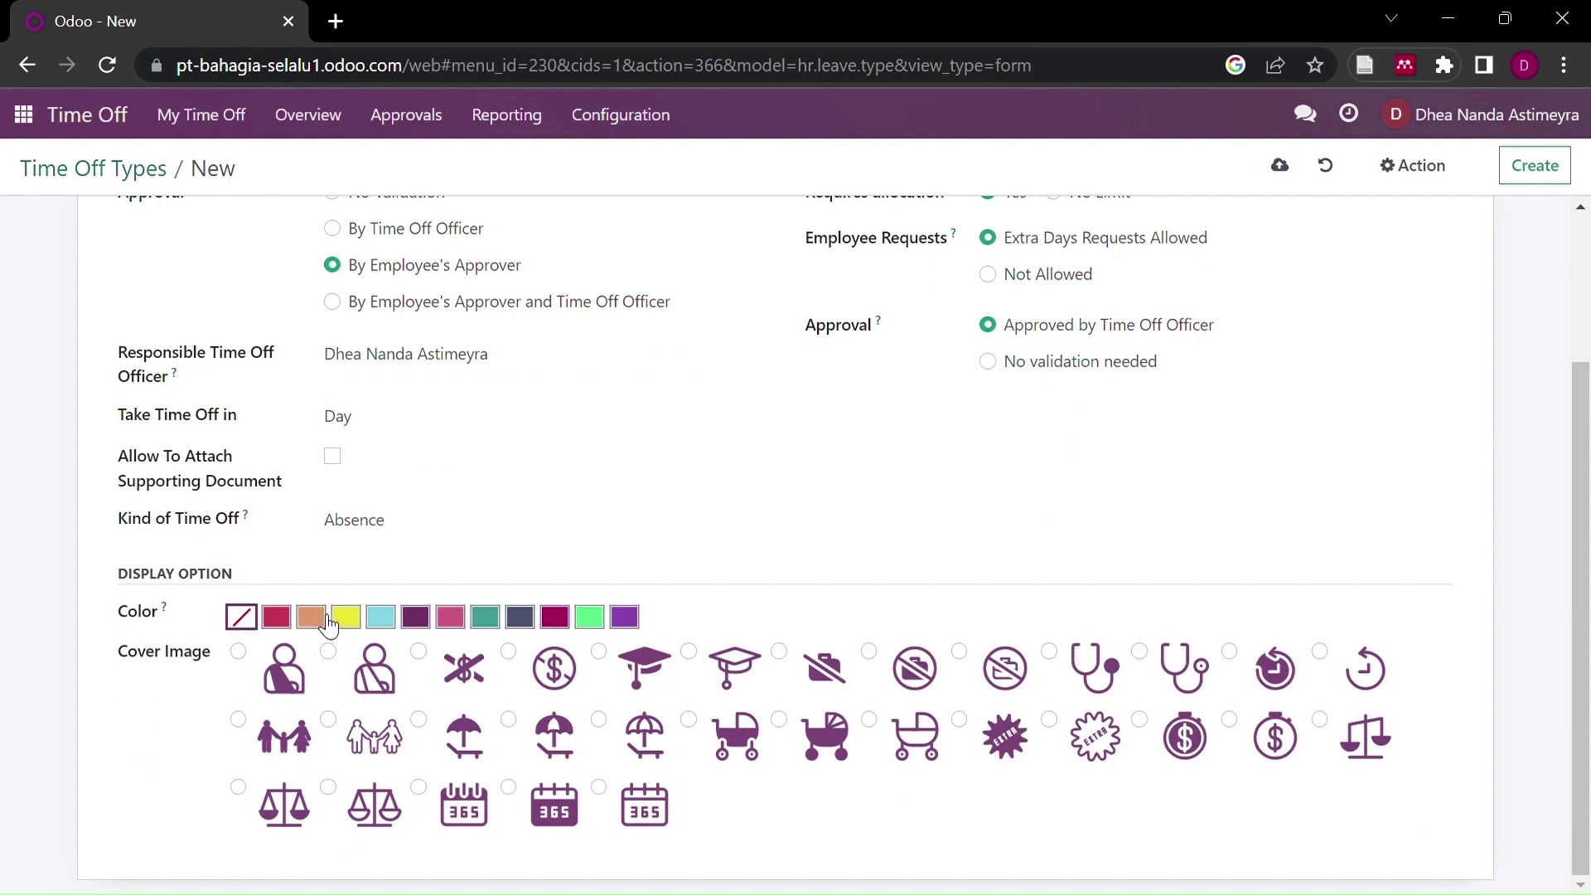
{"action": "left_click", "coordinate": [311, 617]}
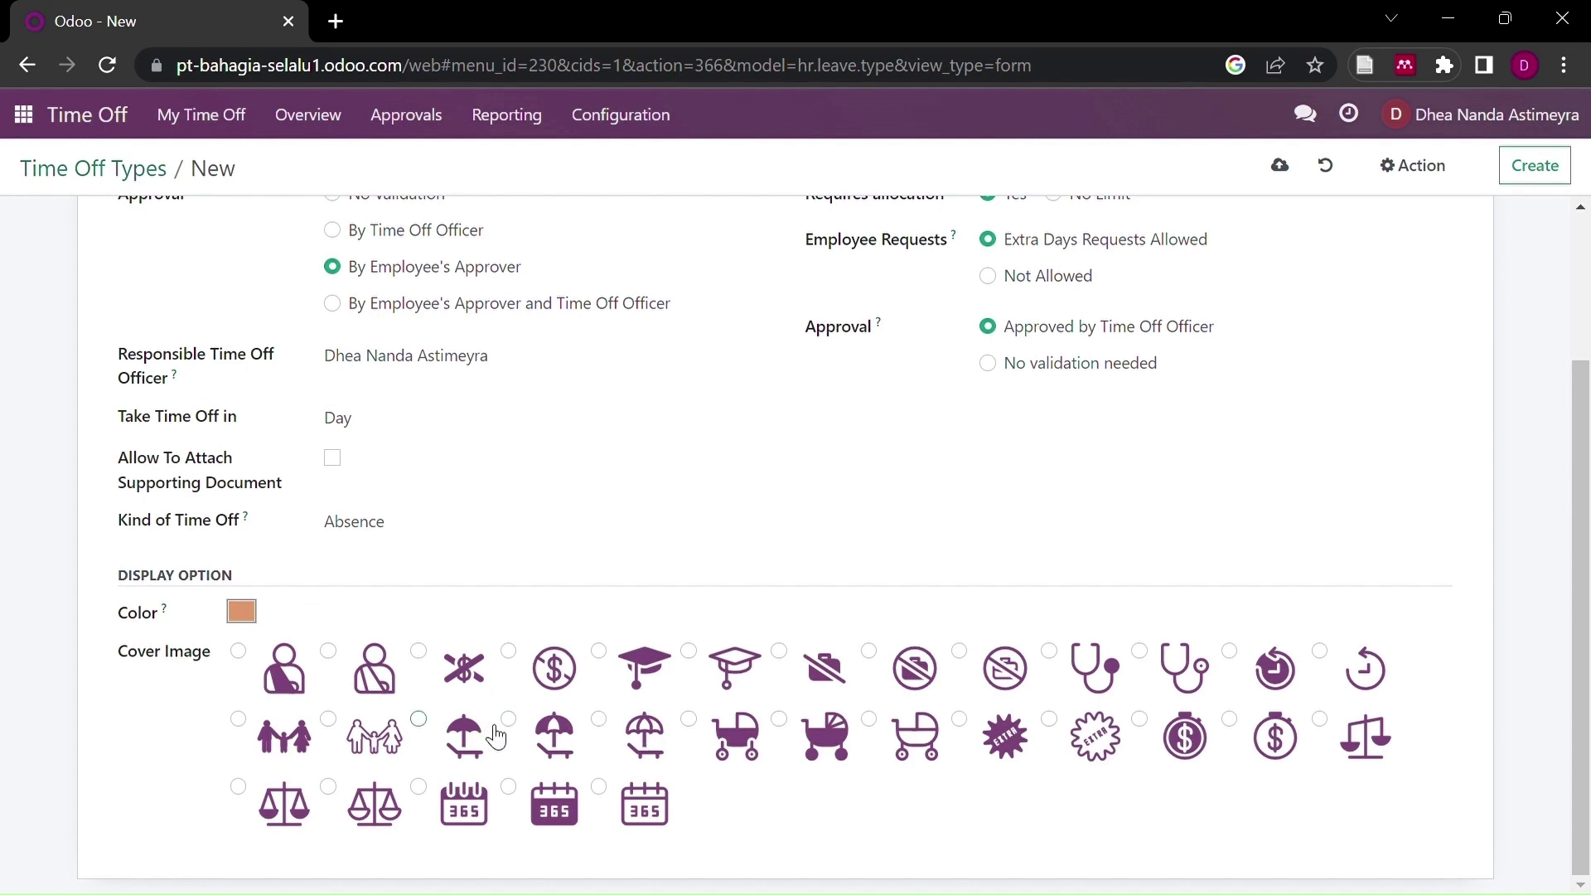
{"action": "left_click", "coordinate": [552, 739]}
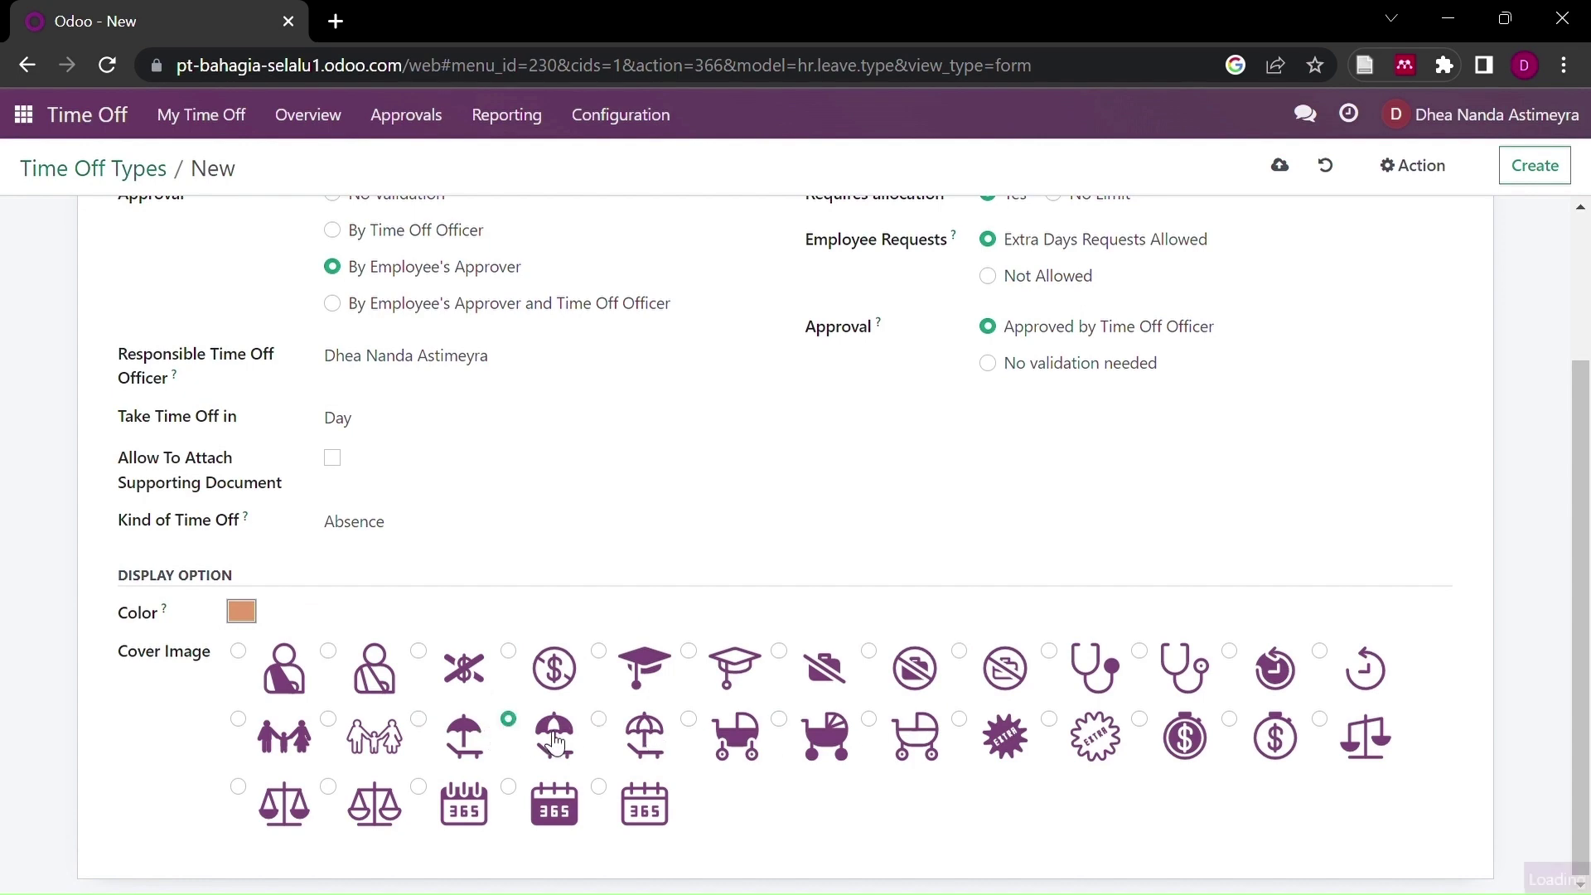
Step: Save Cuti Hari Besar and start another time off type named Cuti Sakit with approval By Employee's Approver
{"action": "scroll", "coordinate": [925, 564], "scroll_direction": "up", "scroll_amount": 3}
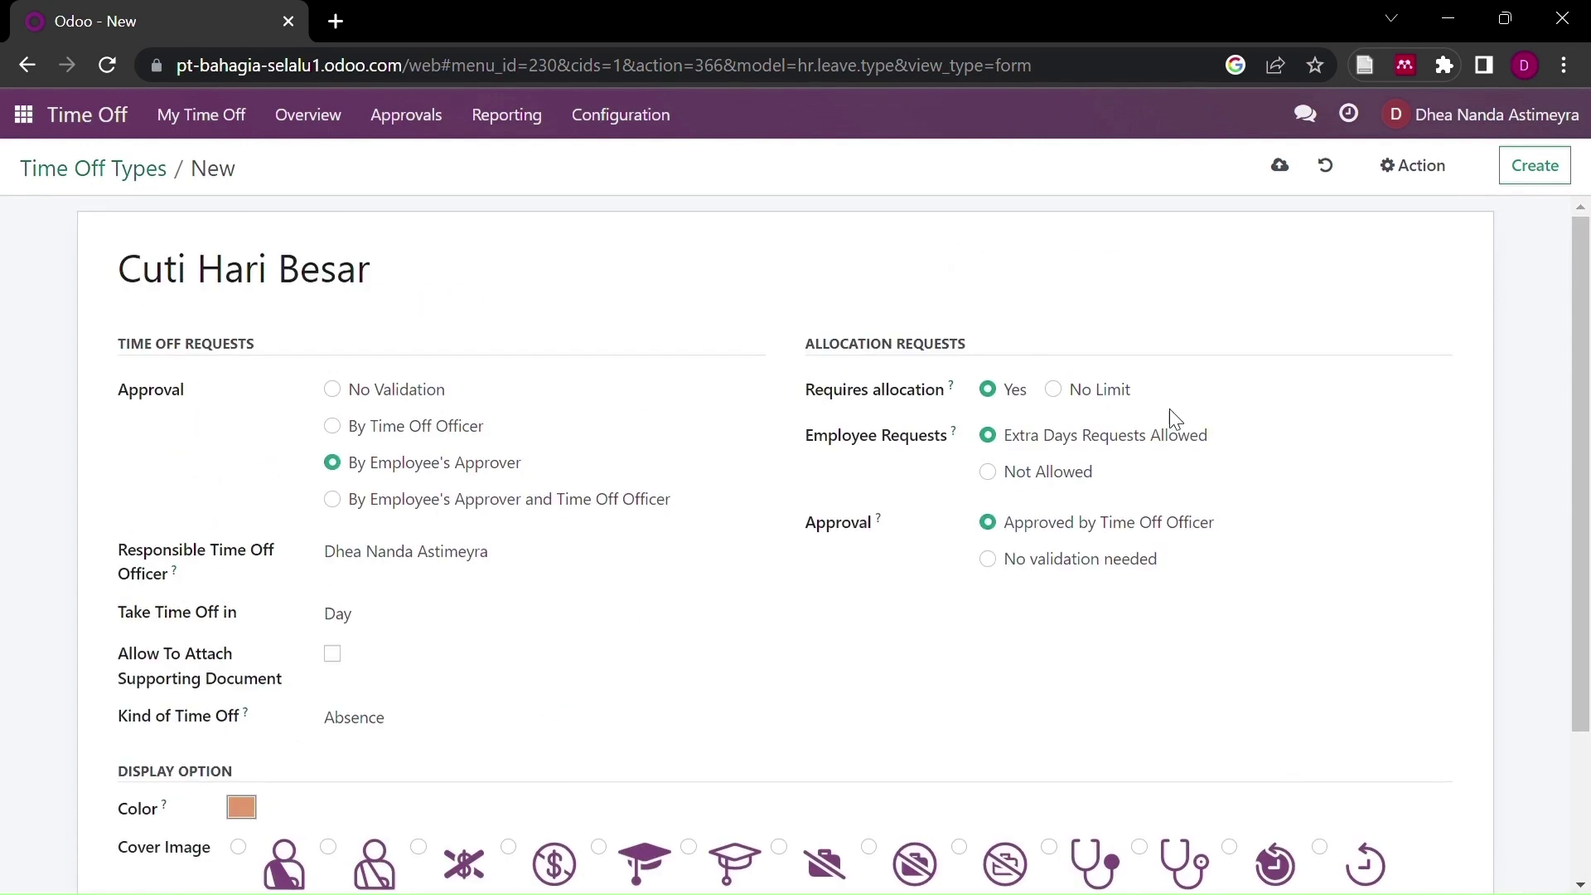
{"action": "left_click", "coordinate": [1534, 165]}
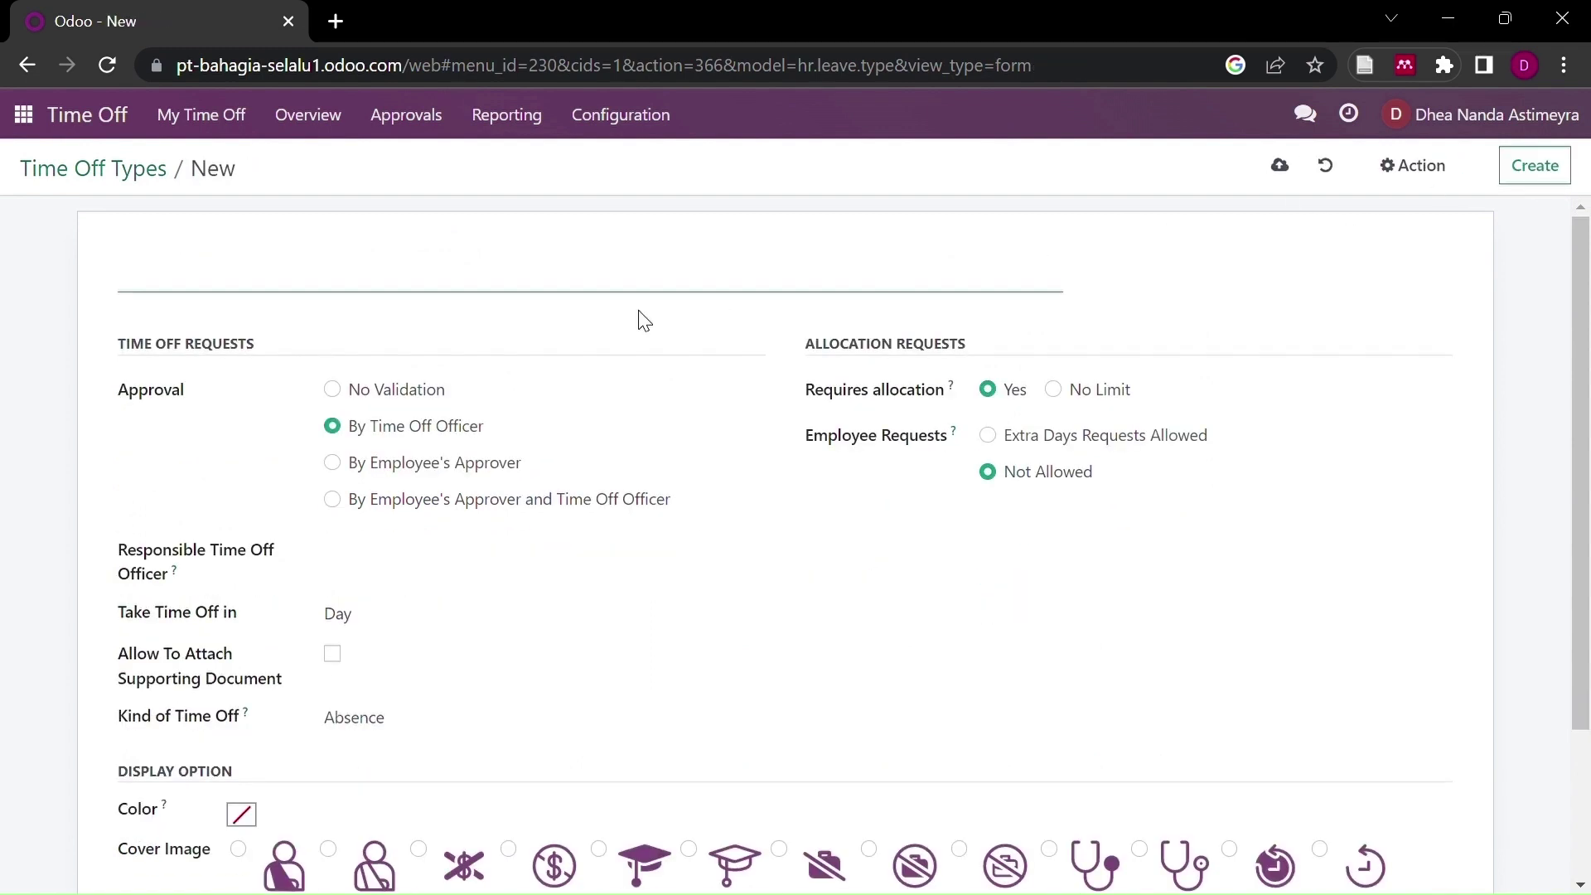
{"action": "type", "text": "Cuti Sakit"}
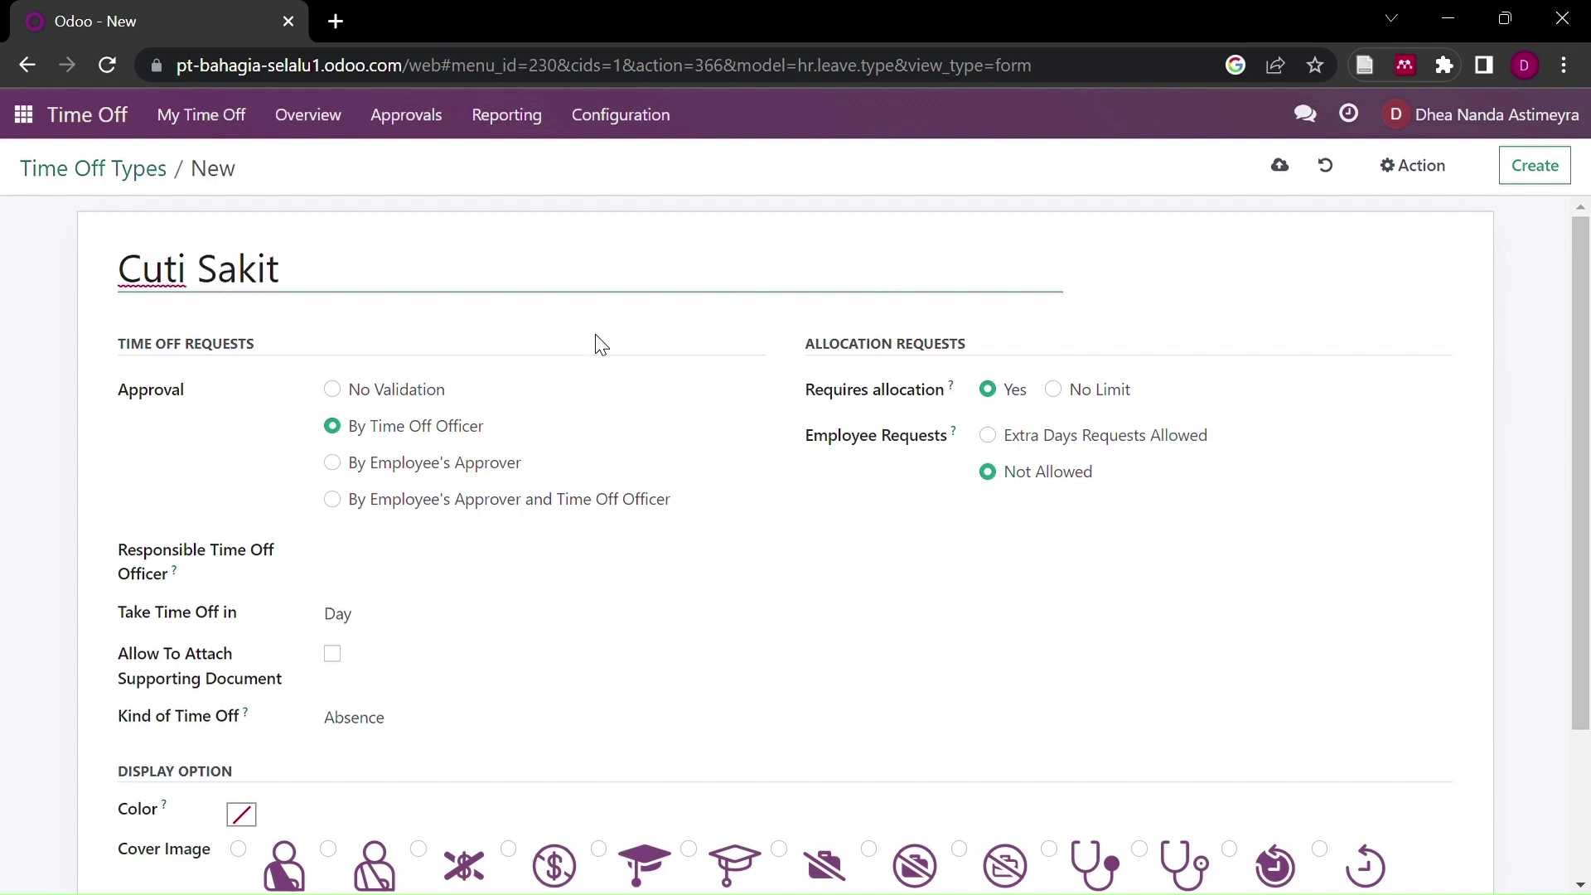
{"action": "left_click", "coordinate": [515, 463]}
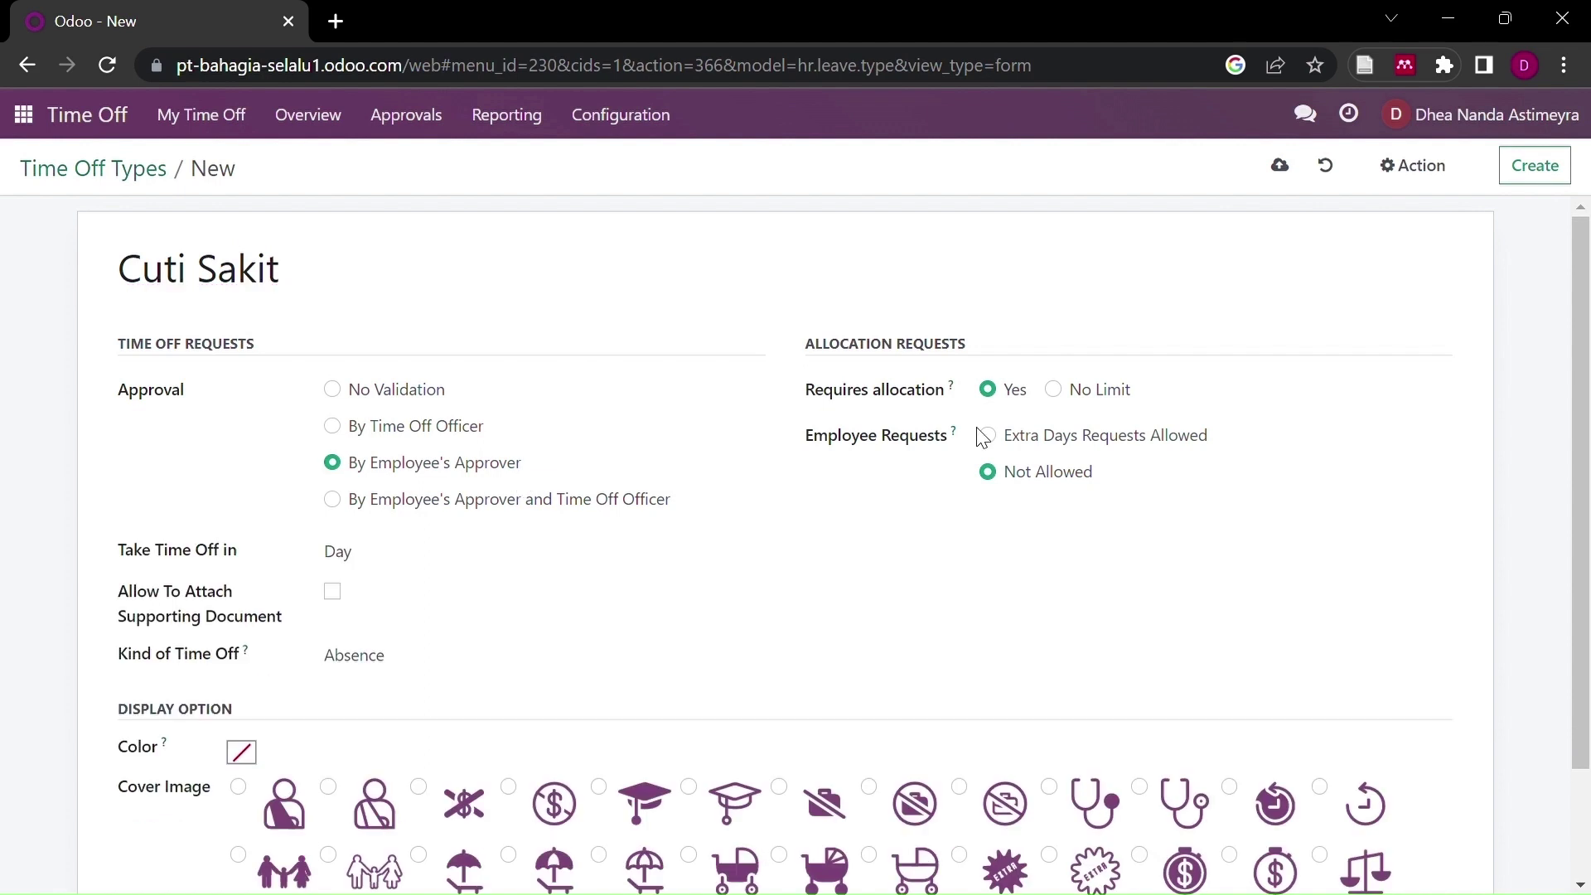
Step: Allow extra days requests for Cuti Sakit, Approved by Time Off Officer, and assign the listed user as Responsible Time Off Officer
{"action": "left_click", "coordinate": [1020, 445]}
{"action": "left_click", "coordinate": [1031, 523]}
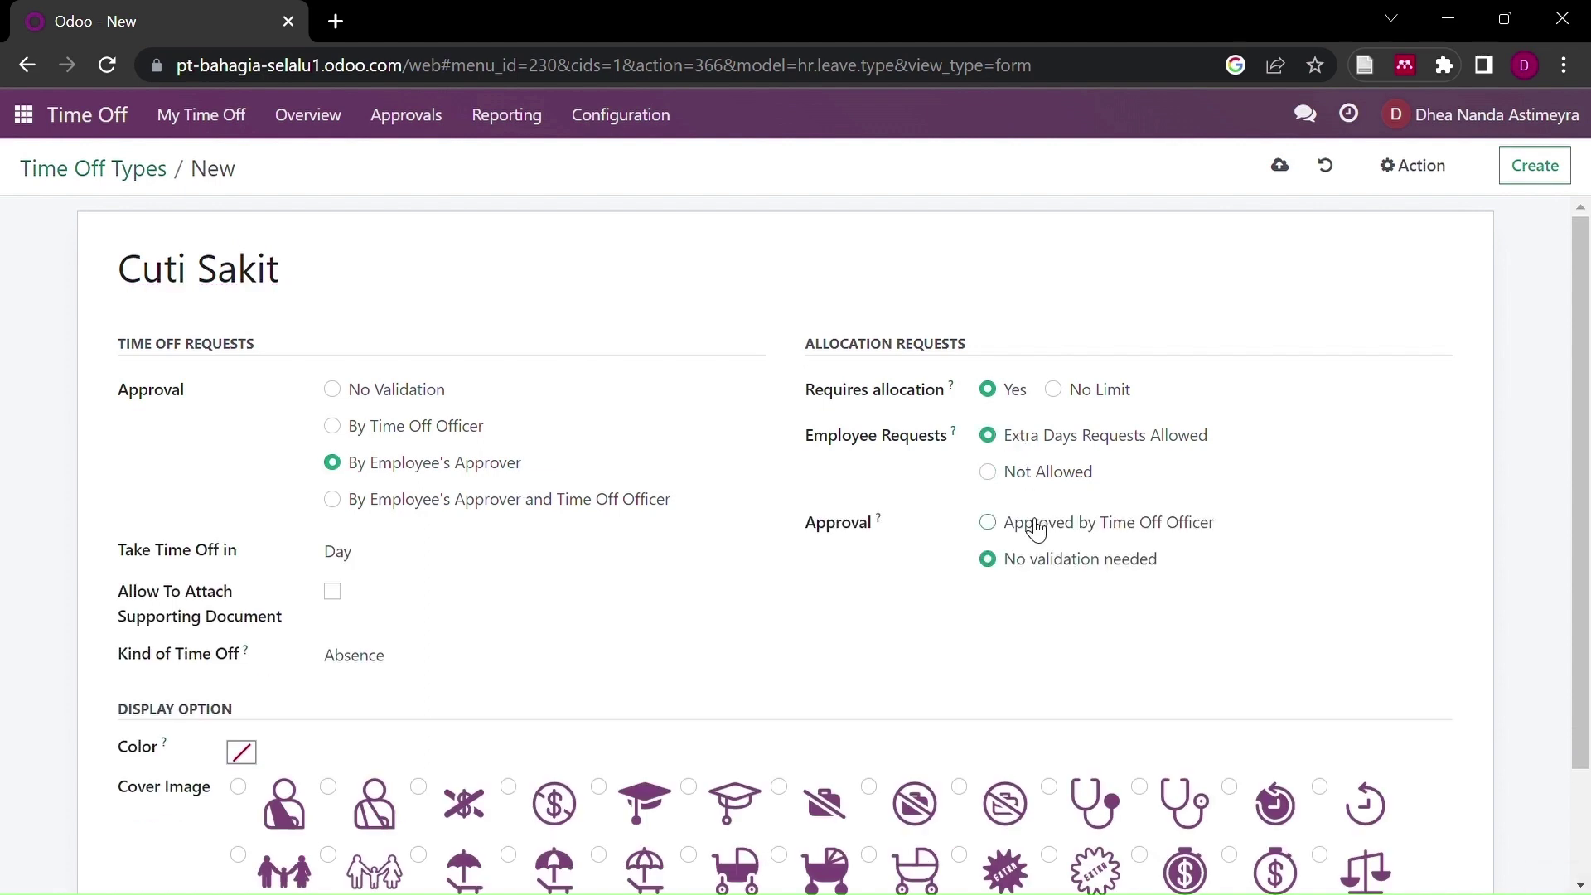
{"action": "left_click", "coordinate": [437, 570]}
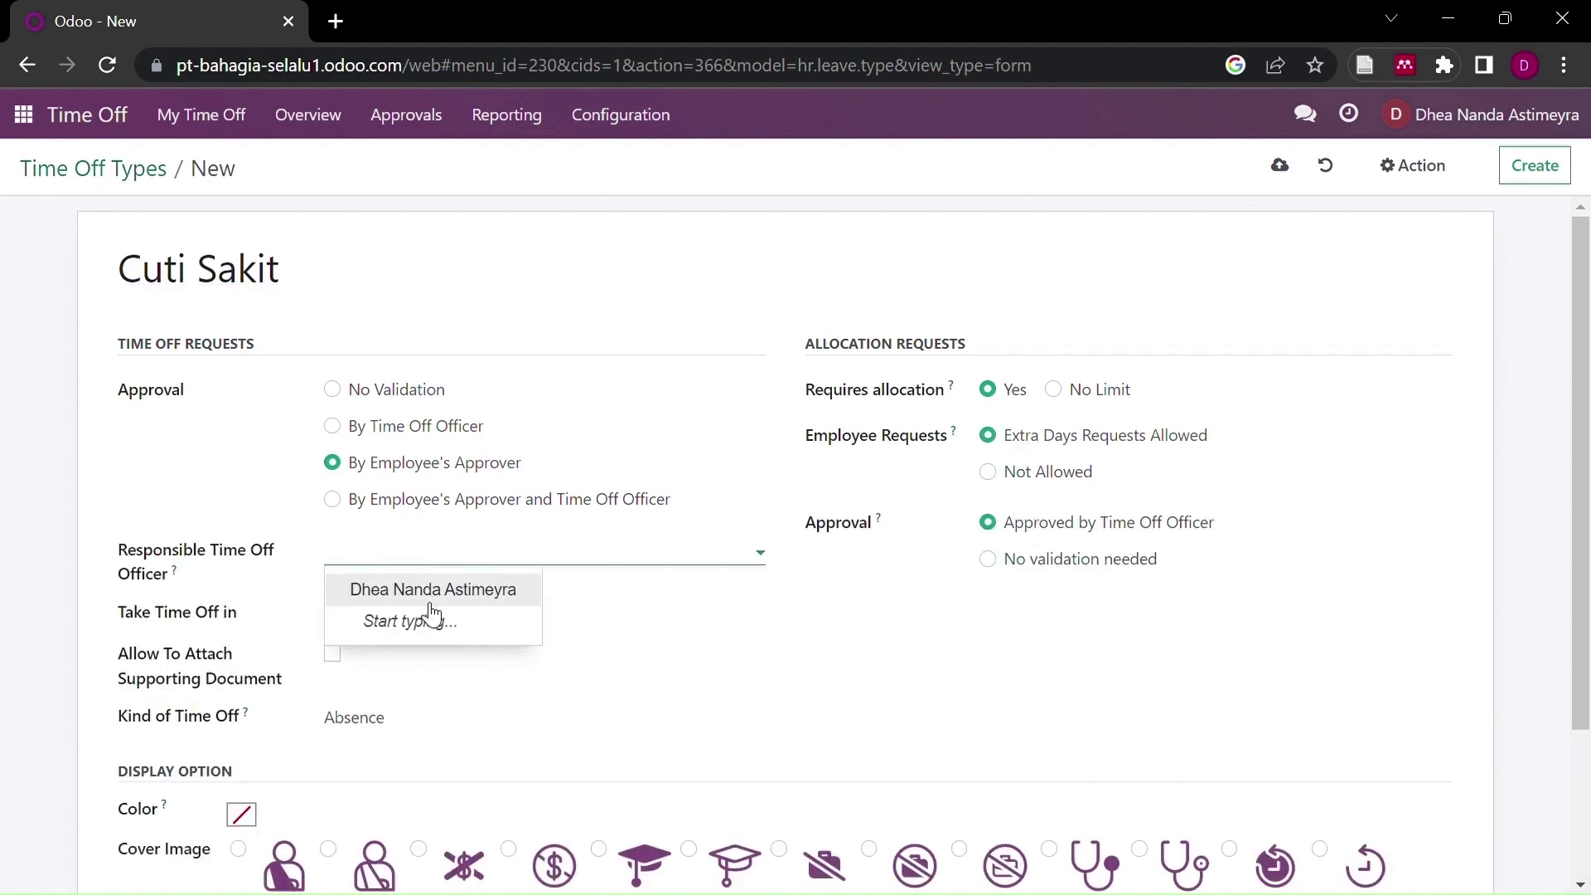
{"action": "left_click", "coordinate": [439, 593]}
Step: Allow supporting documents to be attached to Cuti Sakit requests and set its display color to light blue
{"action": "scroll", "coordinate": [479, 693], "scroll_direction": "down", "scroll_amount": 1}
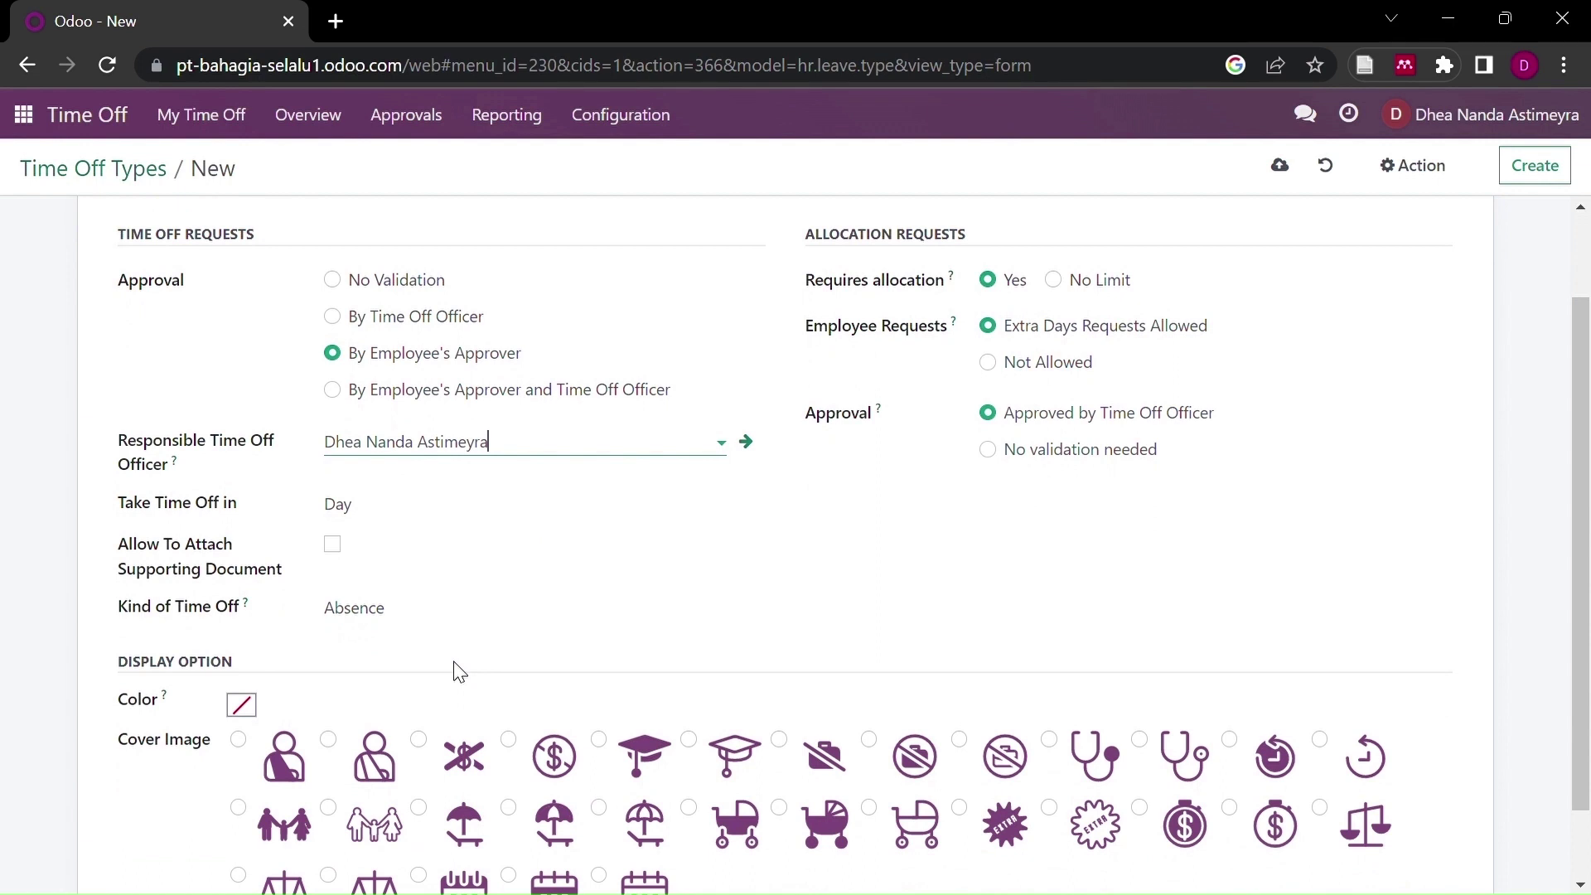
{"action": "left_click", "coordinate": [344, 555]}
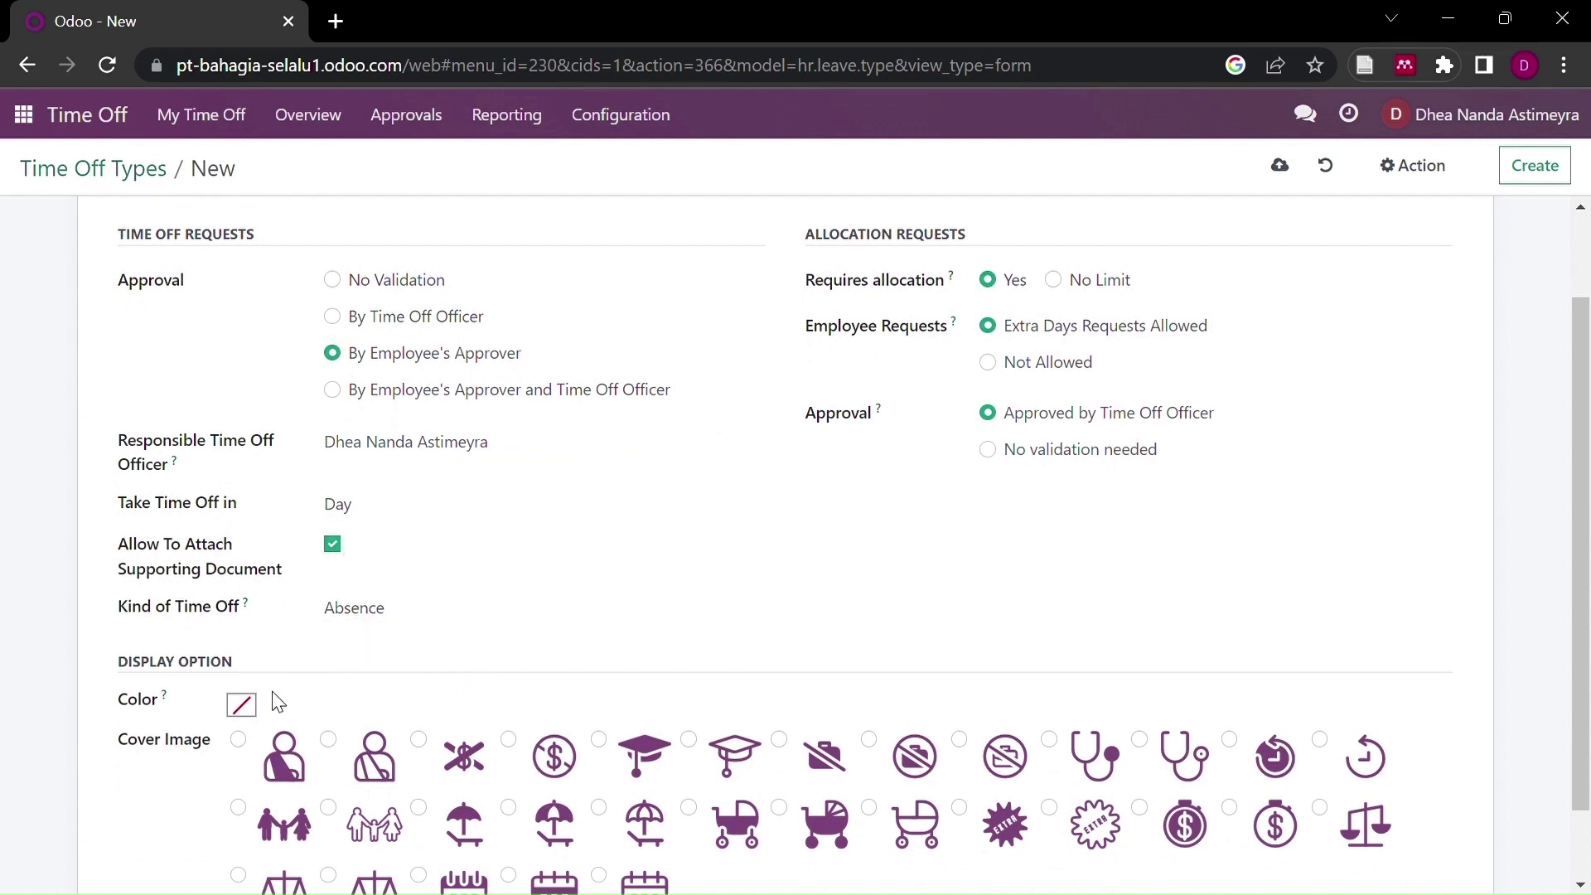
{"action": "left_click", "coordinate": [245, 705]}
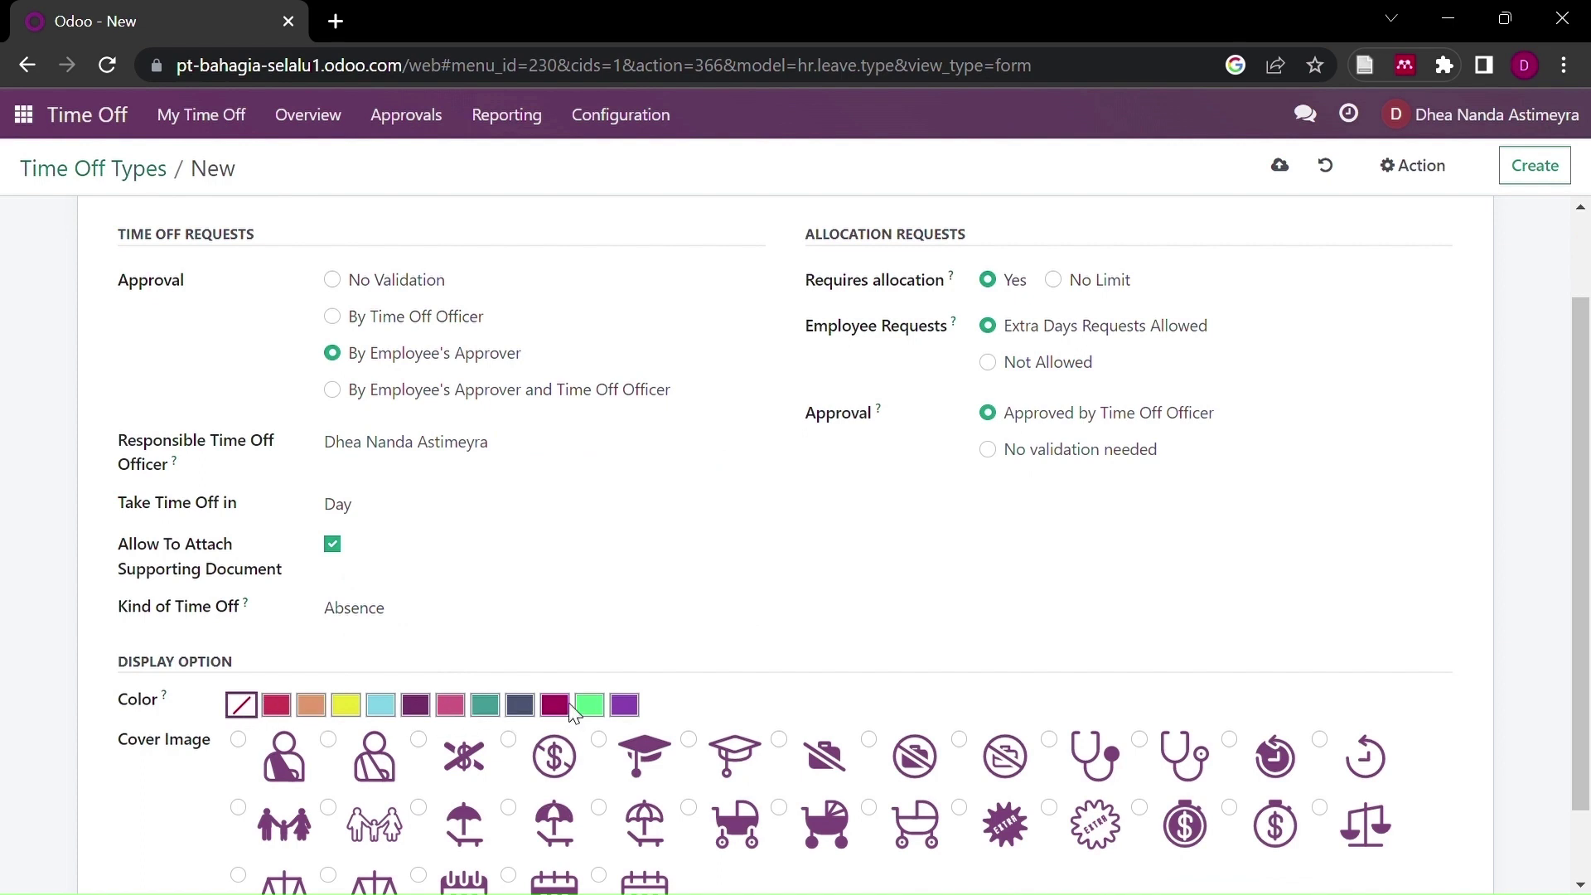
{"action": "left_click", "coordinate": [381, 705]}
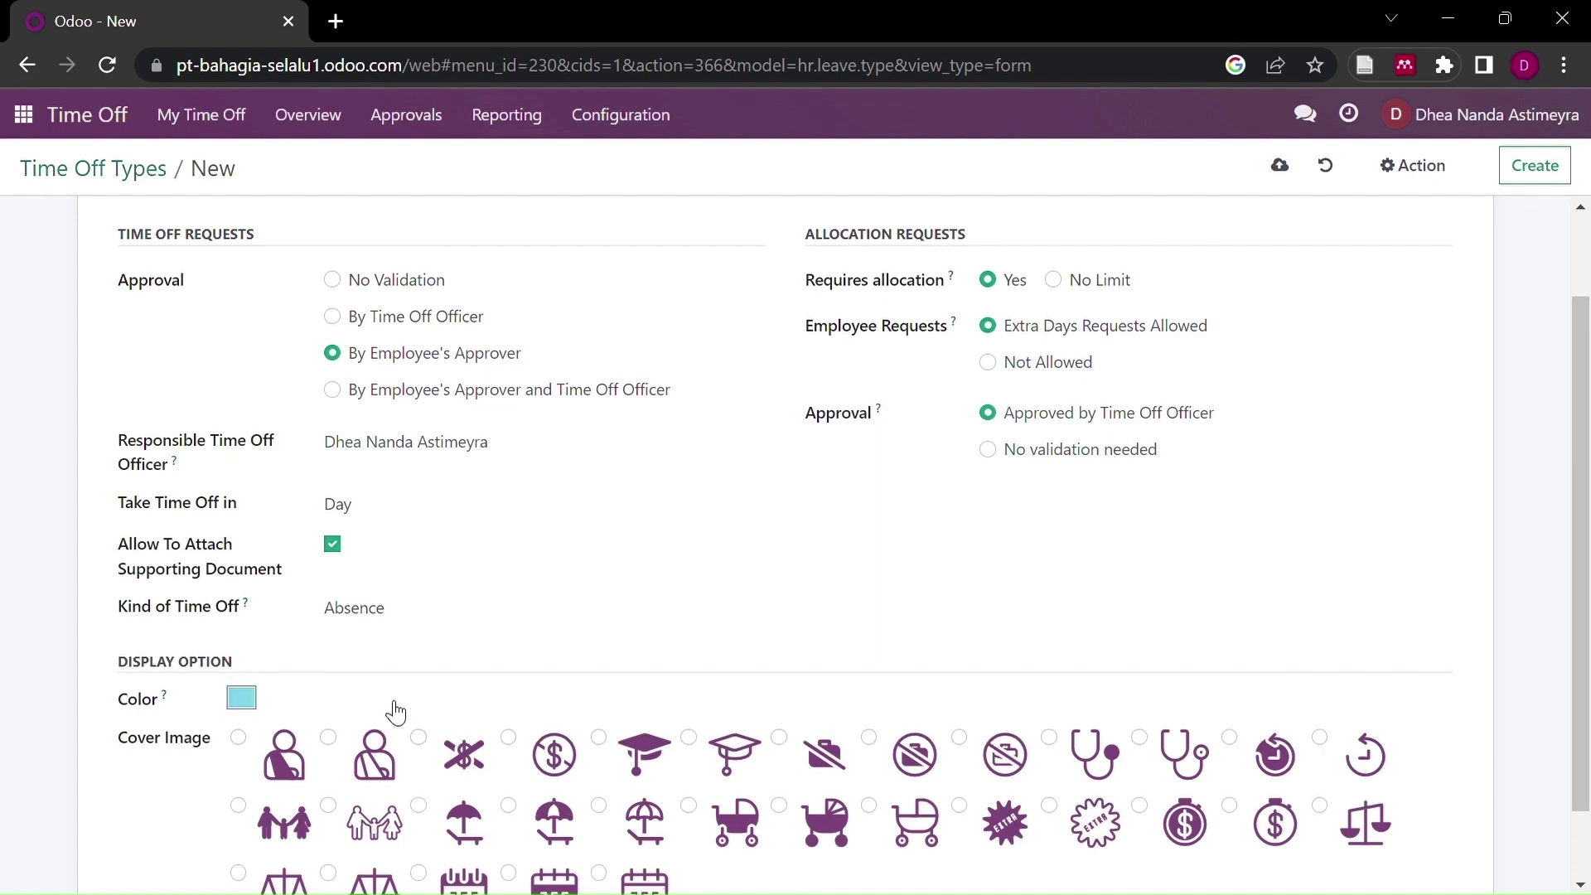
Step: Choose the second stethoscope icon as the cover image of Cuti Sakit
{"action": "scroll", "coordinate": [431, 755], "scroll_direction": "down", "scroll_amount": 1}
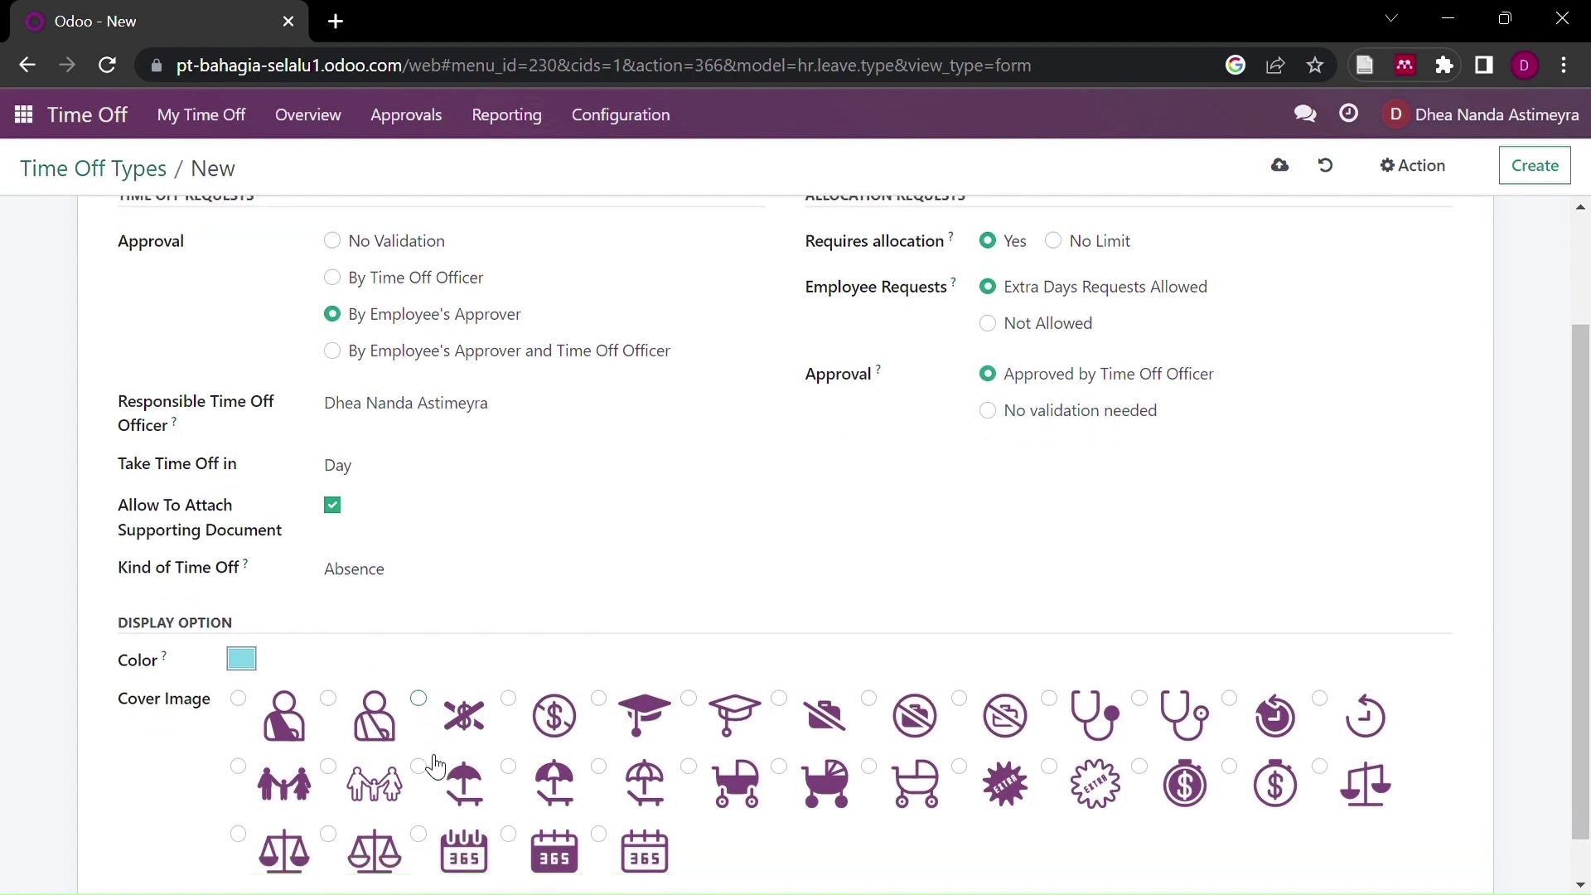
{"action": "left_click", "coordinate": [1202, 700]}
{"action": "scroll", "coordinate": [912, 594], "scroll_direction": "down", "scroll_amount": 1}
{"action": "scroll", "coordinate": [912, 595], "scroll_direction": "up", "scroll_amount": 1}
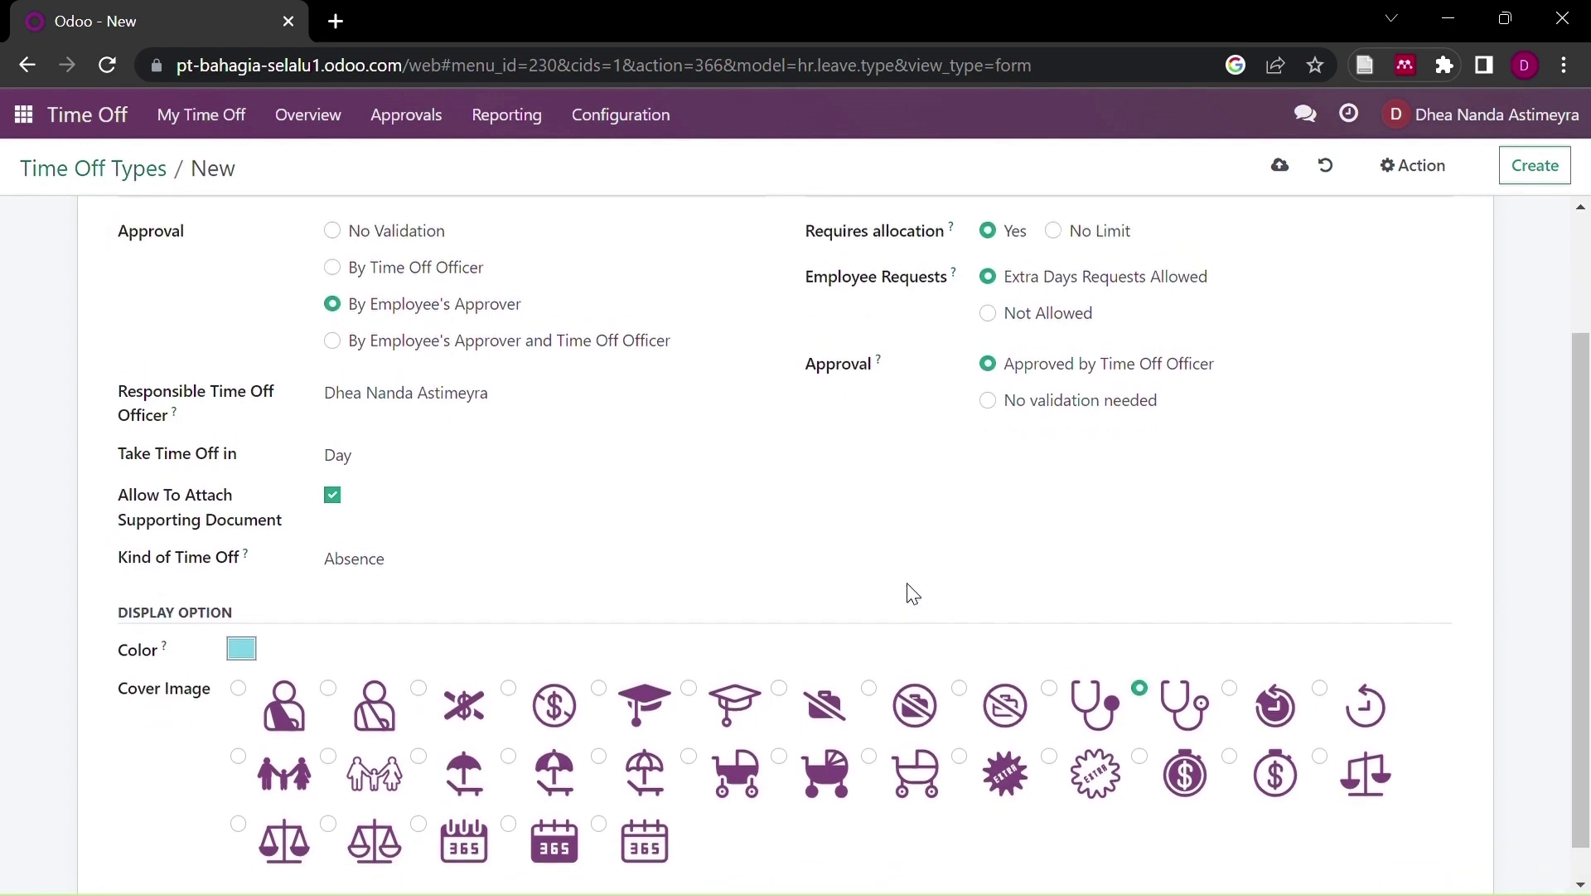
Step: Save Cuti Sakit and start another time off type named Cuti Bersalin with approval By Employee's Approver
{"action": "scroll", "coordinate": [911, 595], "scroll_direction": "up", "scroll_amount": 2}
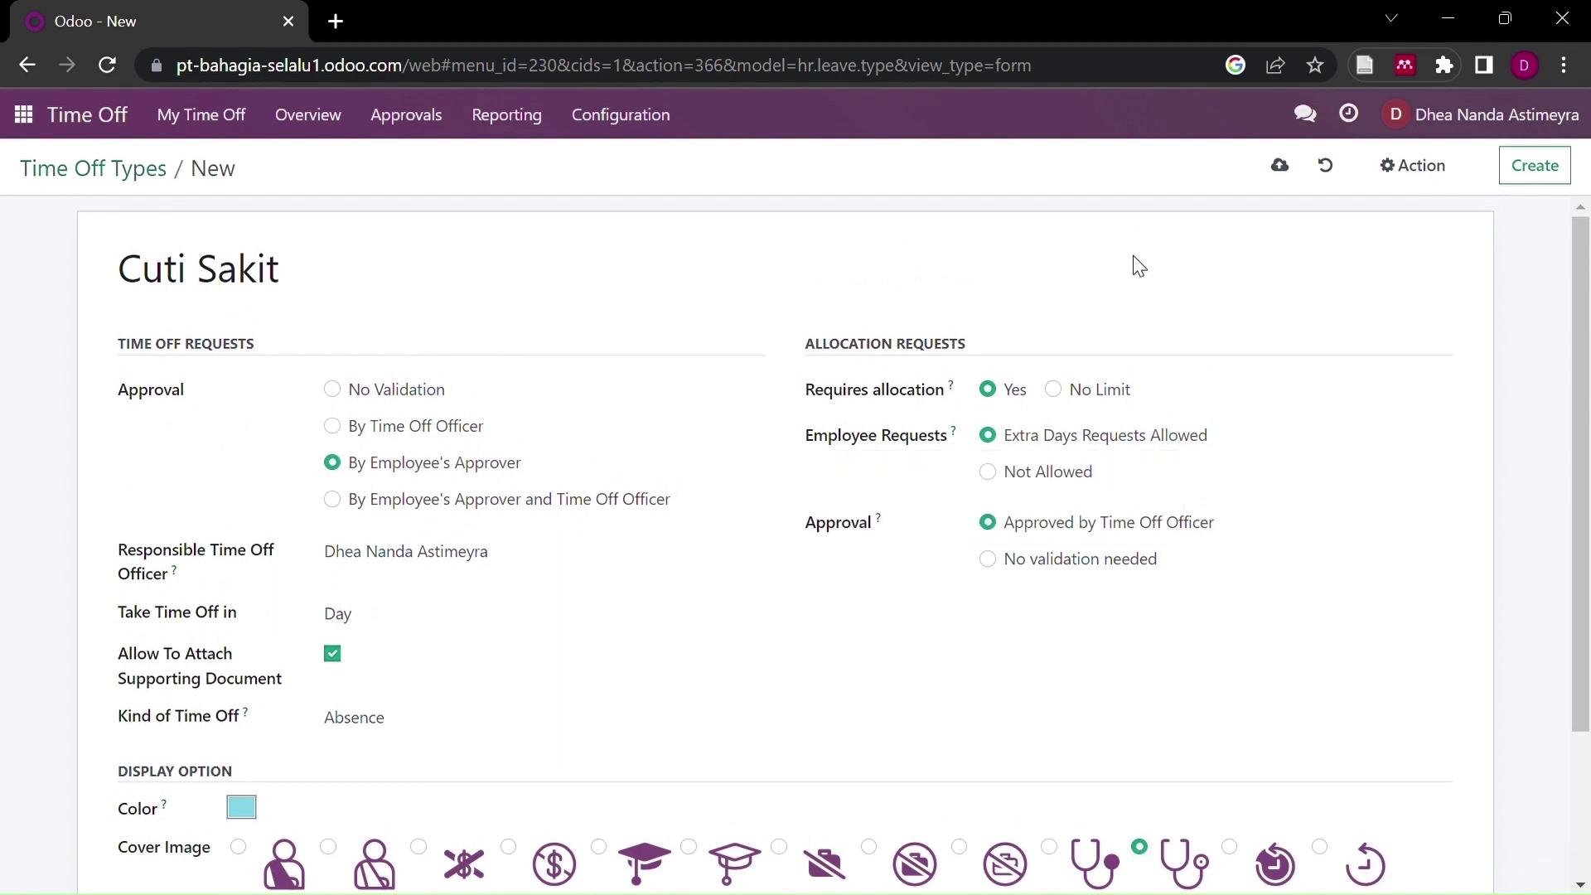
{"action": "left_click", "coordinate": [1535, 170]}
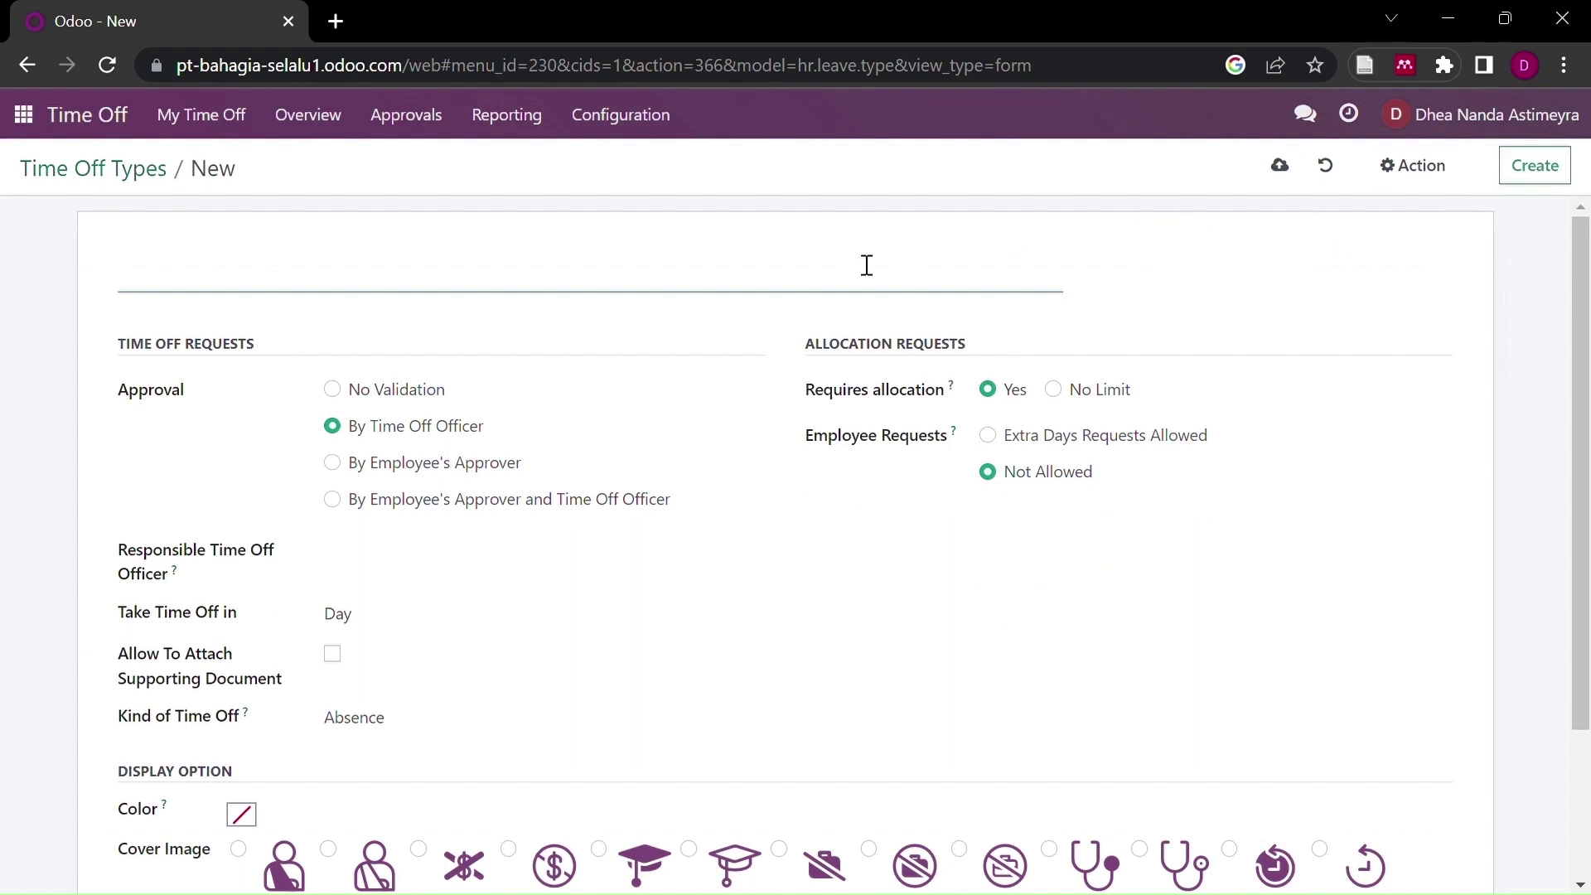
{"action": "type", "text": "Cuti Bersa"}
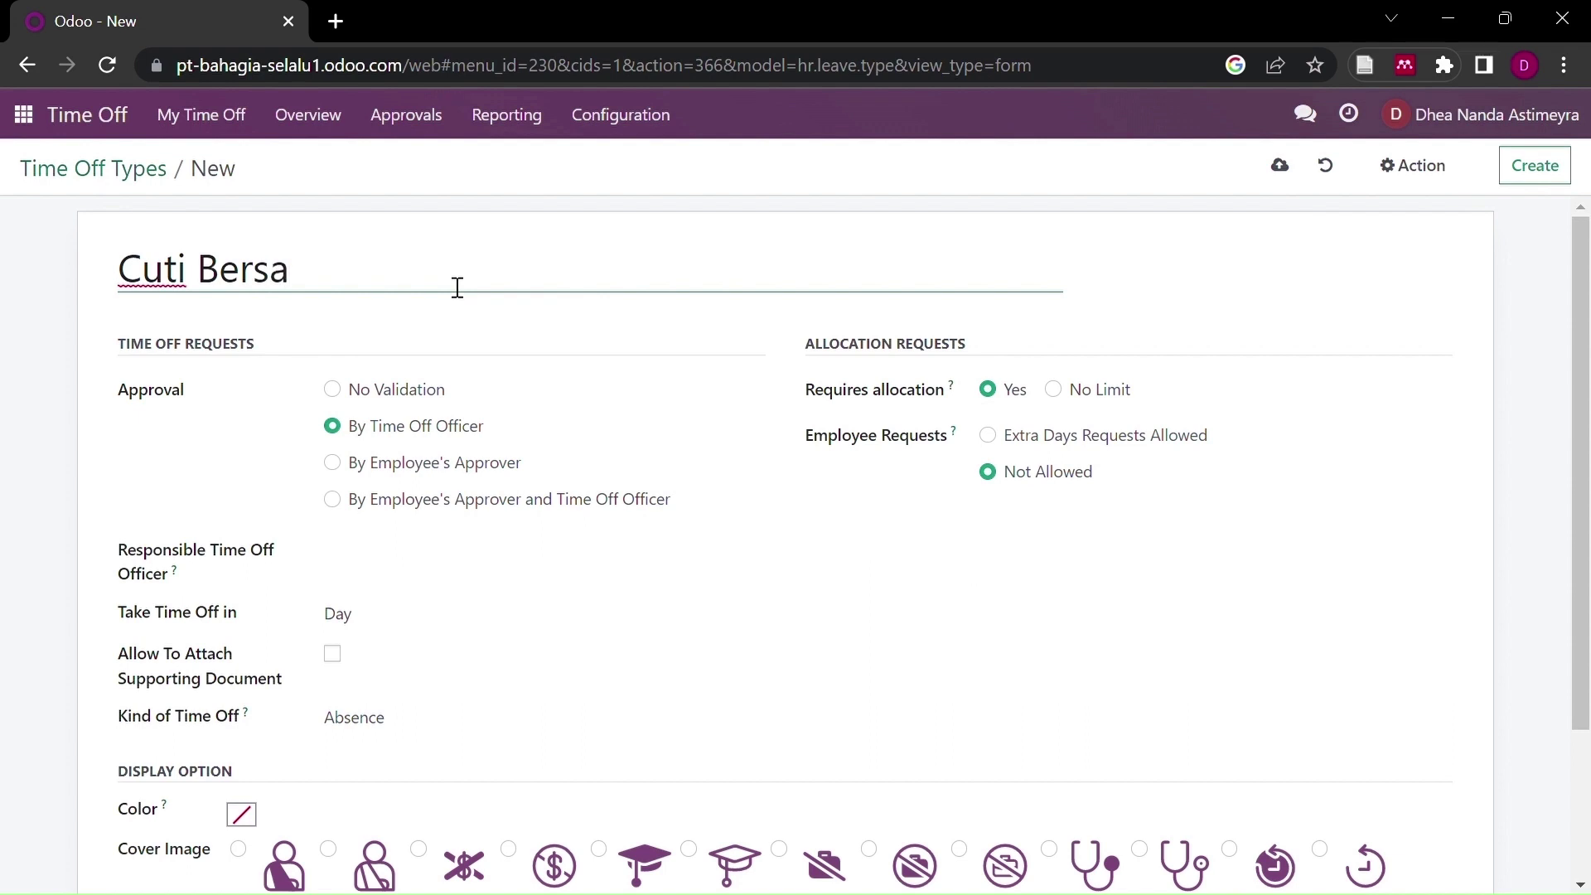
{"action": "type", "text": "lin"}
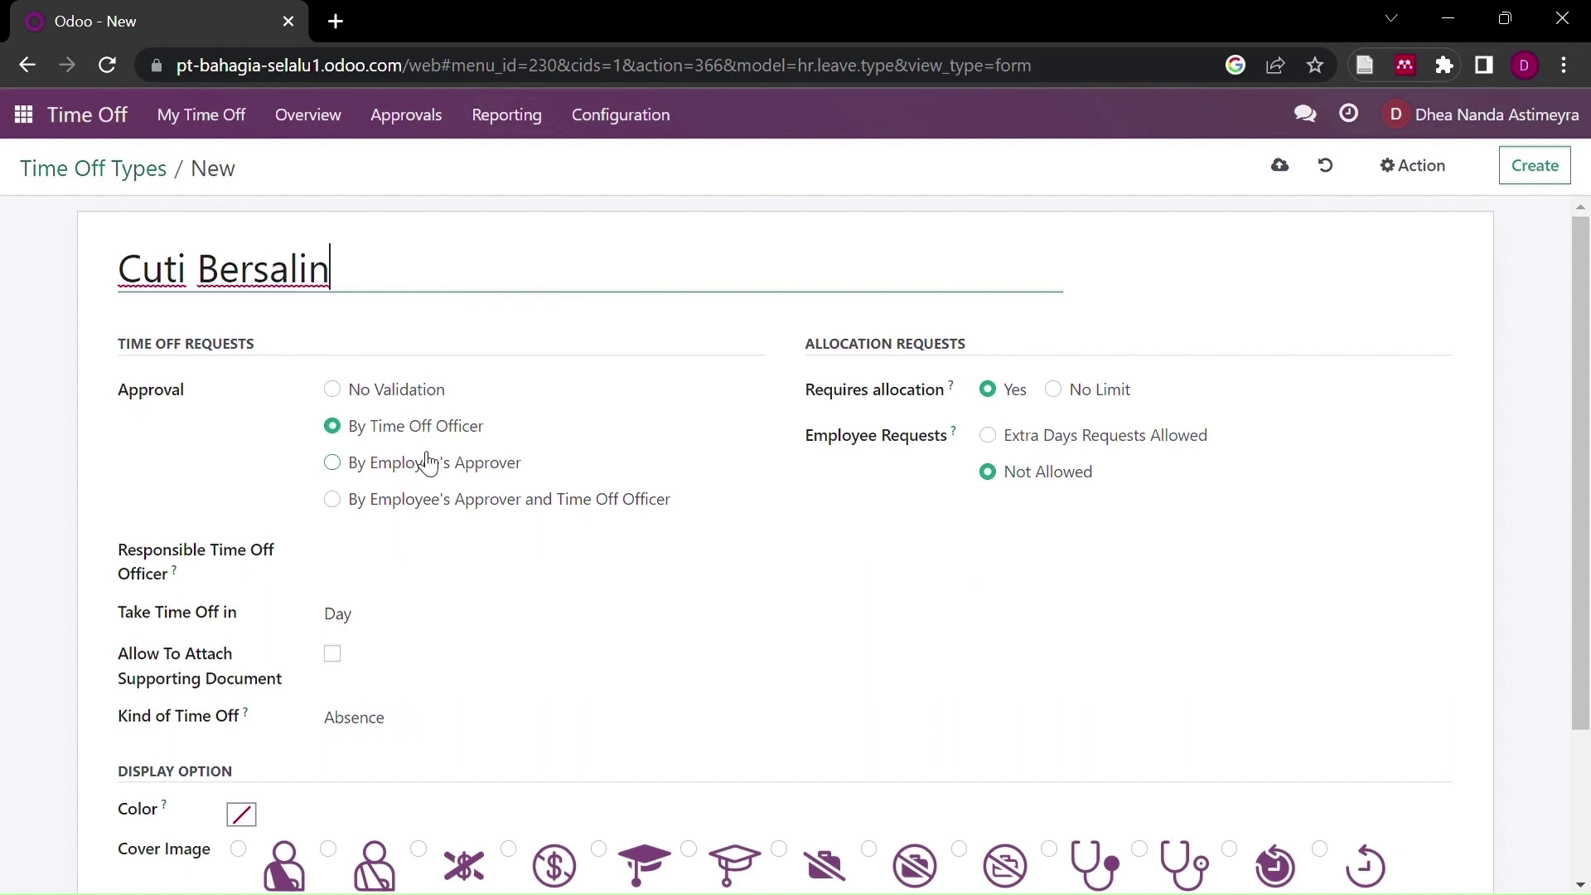
{"action": "left_click", "coordinate": [429, 463]}
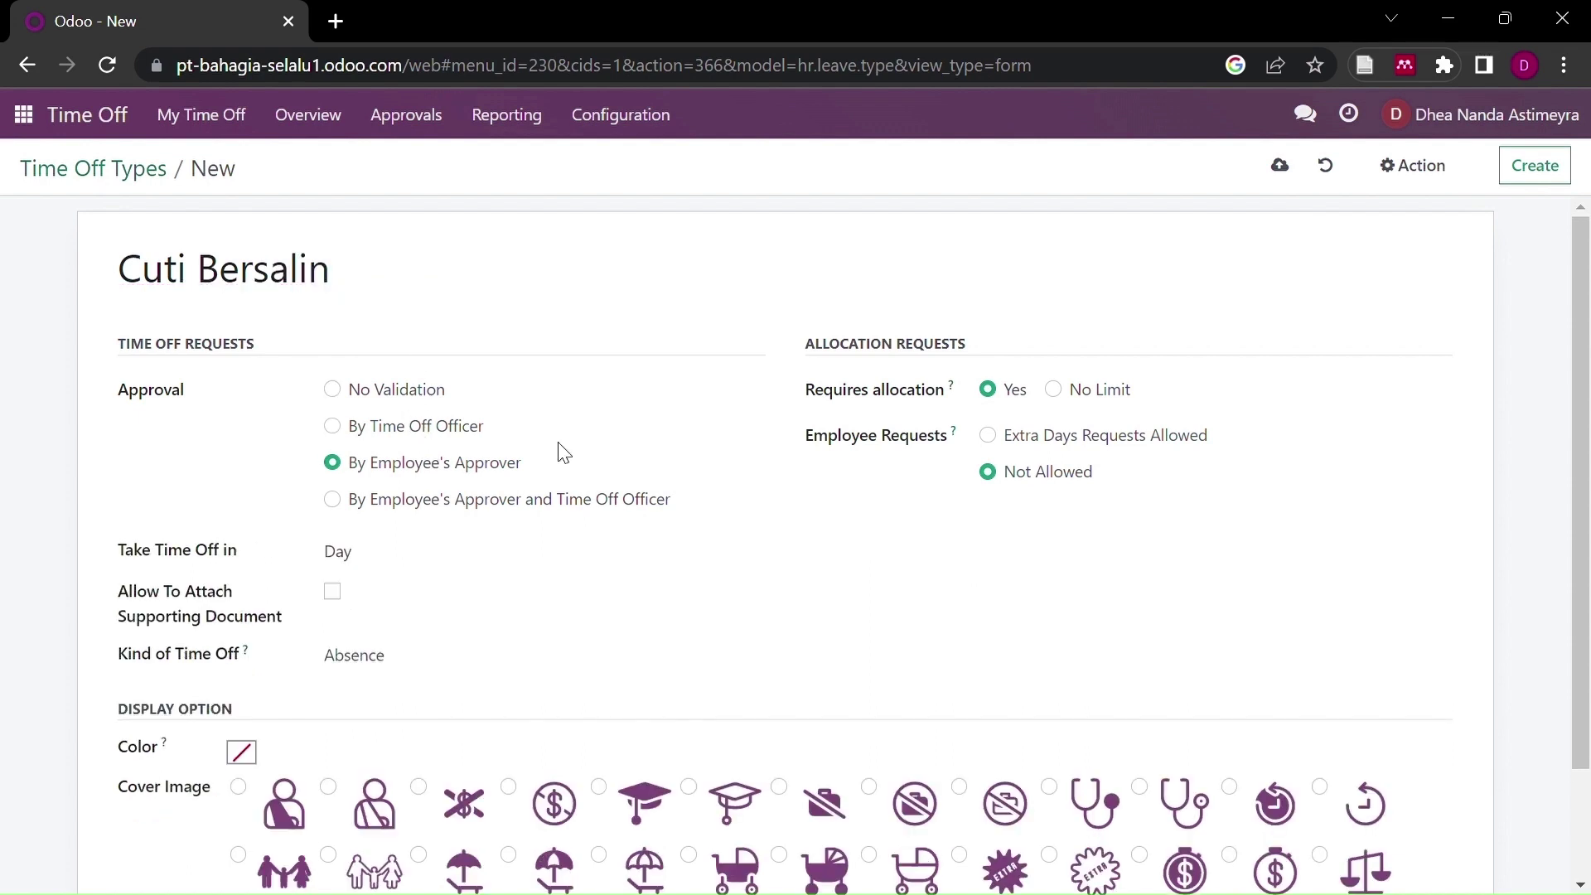
Step: Allow extra days requests for Cuti Bersalin, Approved by Time Off Officer, and assign the listed user as Responsible Time Off Officer
{"action": "left_click", "coordinate": [1101, 435]}
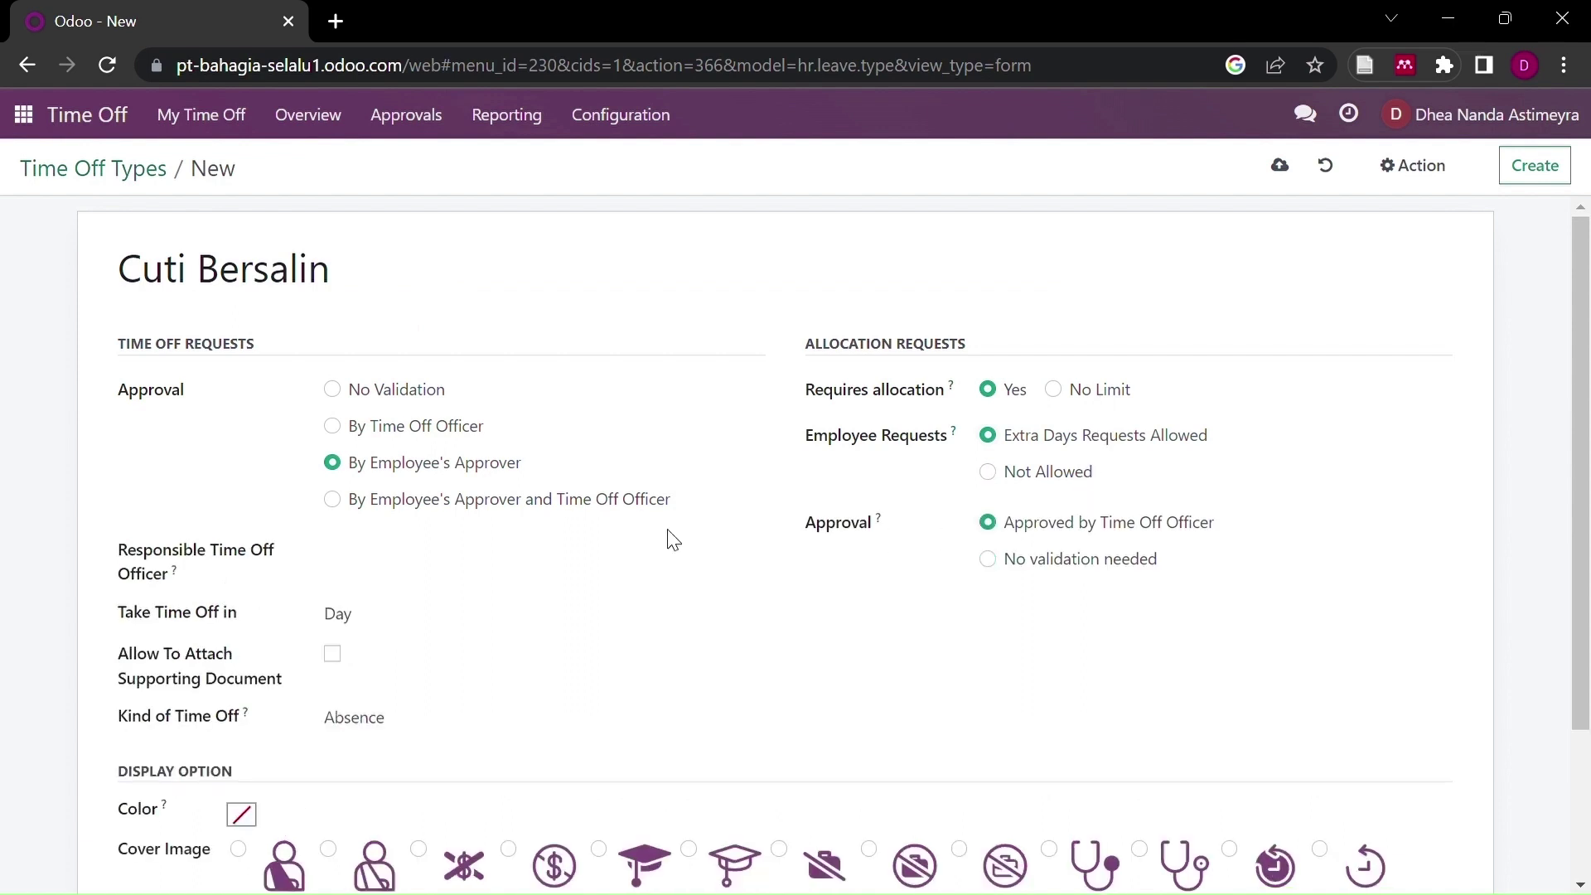
{"action": "left_click", "coordinate": [490, 563]}
{"action": "left_click", "coordinate": [479, 596]}
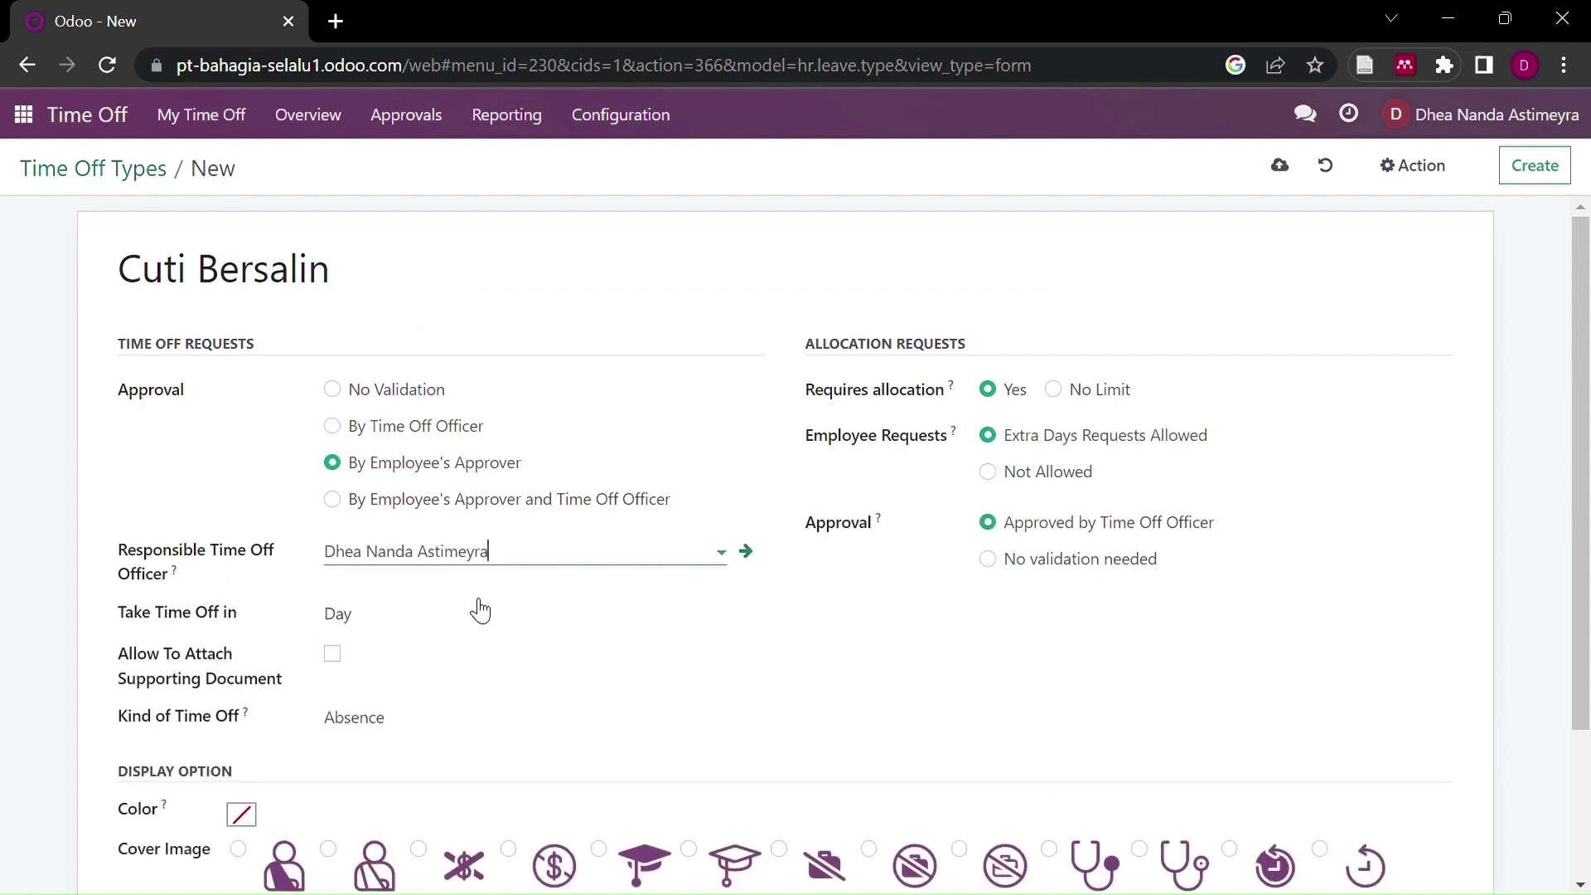
Step: Choose the second of the three baby stroller cover images for Cuti Bersalin and set its display color to pink
{"action": "scroll", "coordinate": [479, 610], "scroll_direction": "down", "scroll_amount": 2}
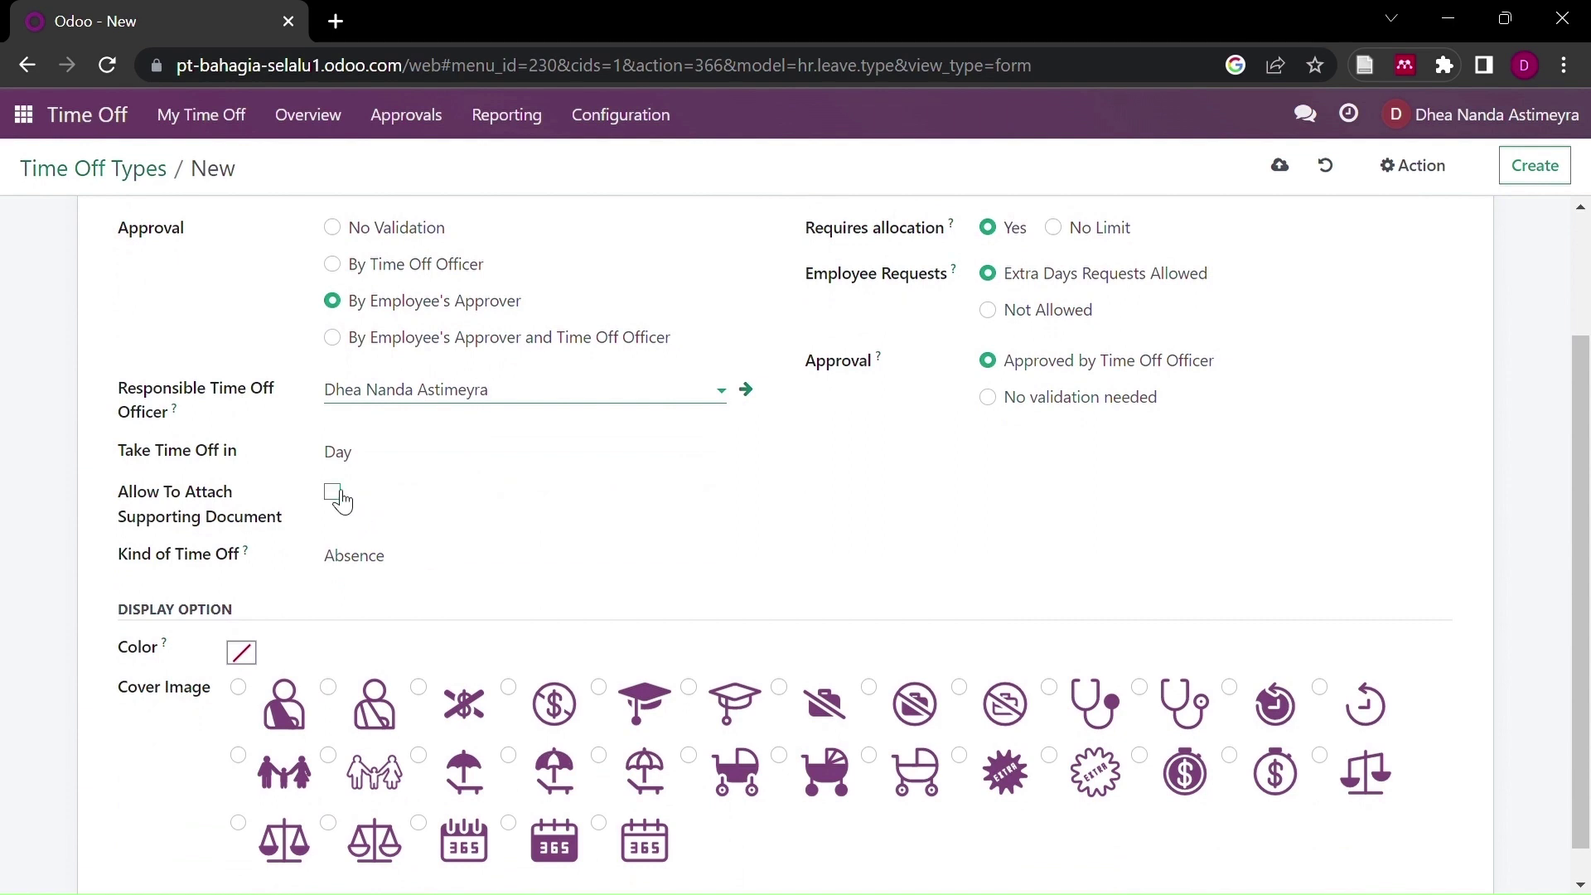
{"action": "scroll", "coordinate": [339, 501], "scroll_direction": "down", "scroll_amount": 1}
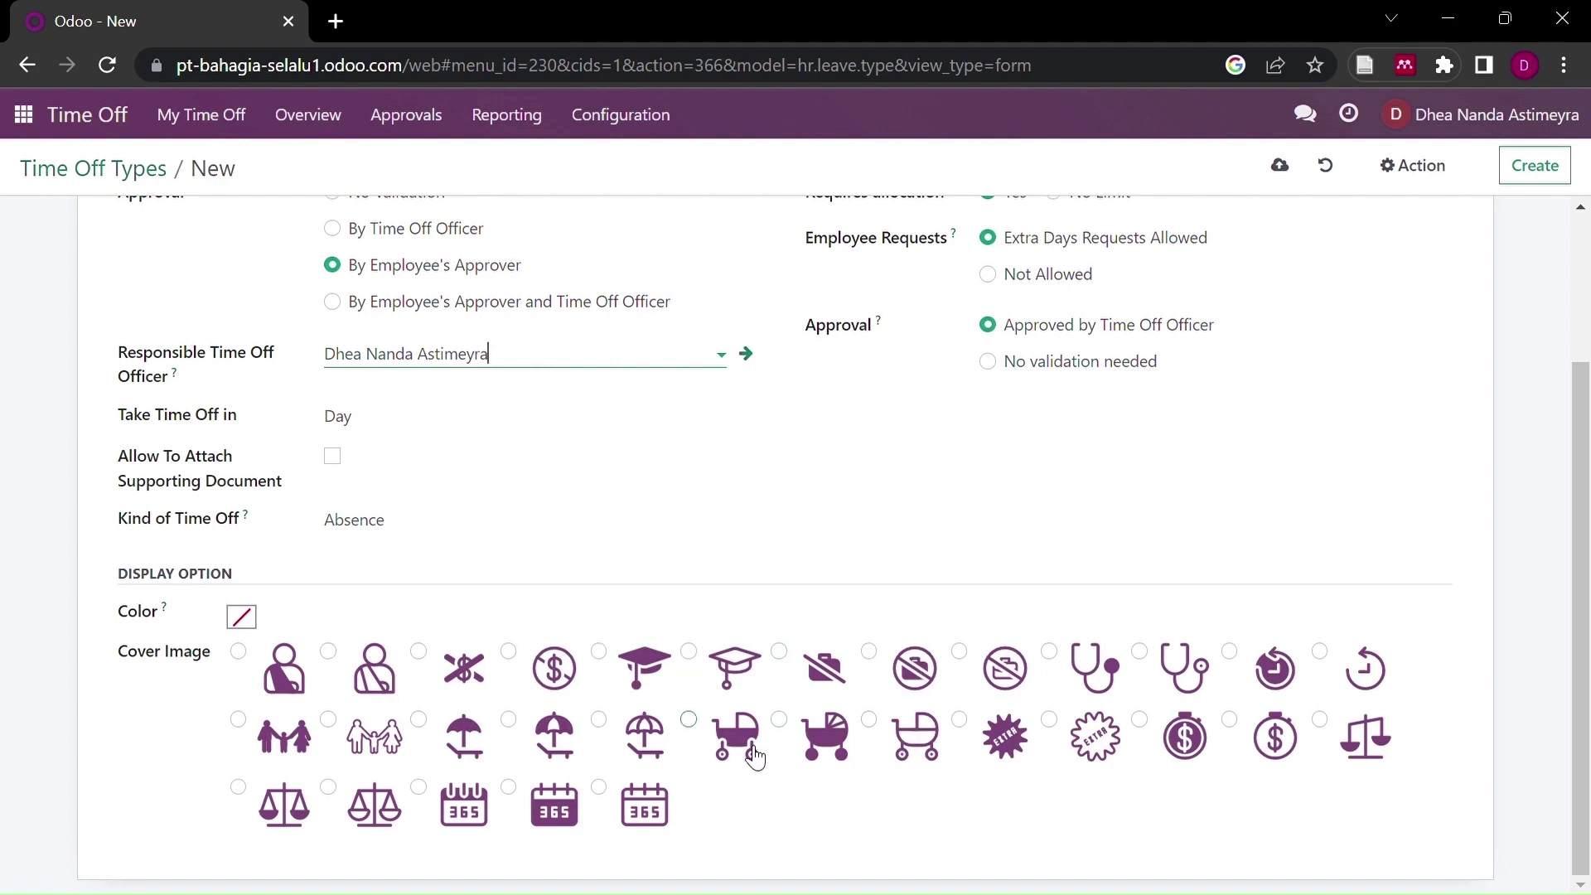
{"action": "left_click", "coordinate": [815, 750]}
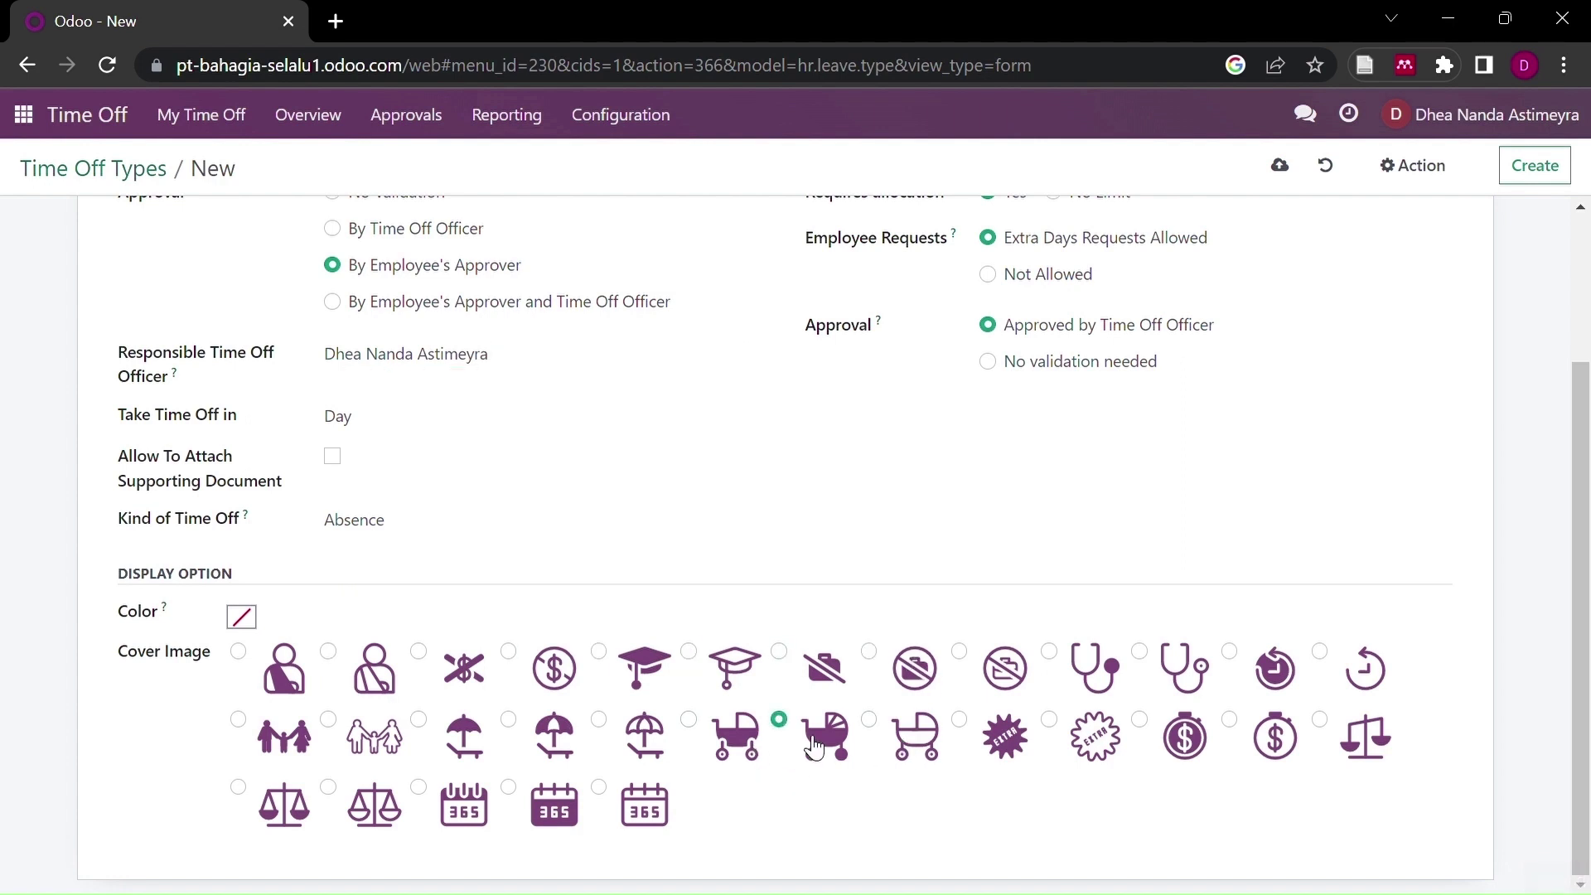
{"action": "left_click", "coordinate": [241, 617]}
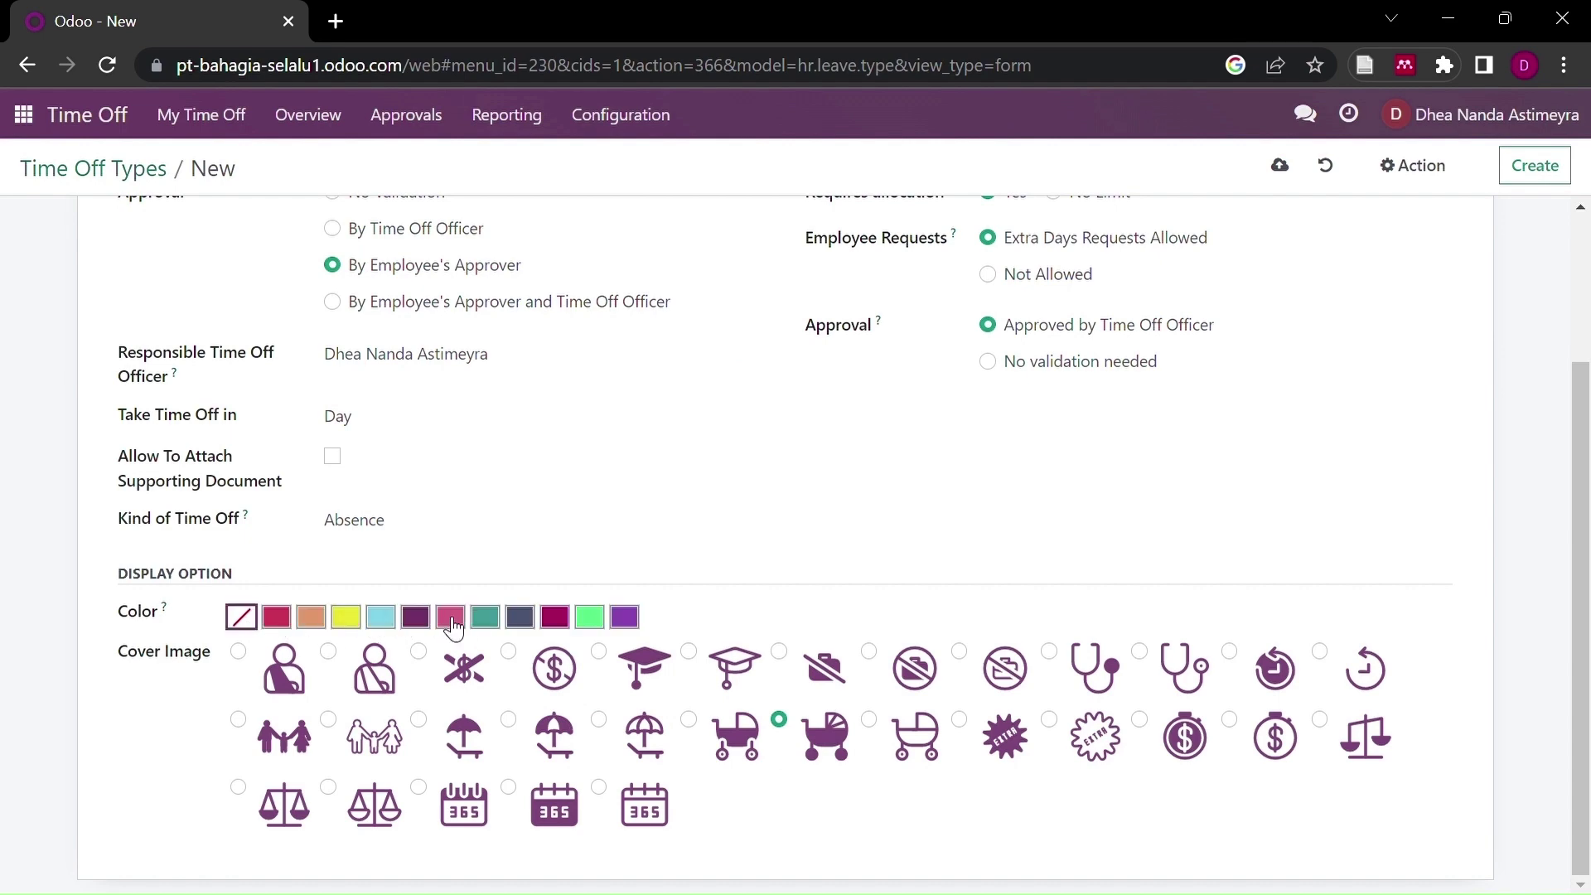
{"action": "left_click", "coordinate": [449, 617]}
Step: Save Cuti Bersalin and start another time off type named Cuti Menikah
{"action": "scroll", "coordinate": [1054, 545], "scroll_direction": "up", "scroll_amount": 3}
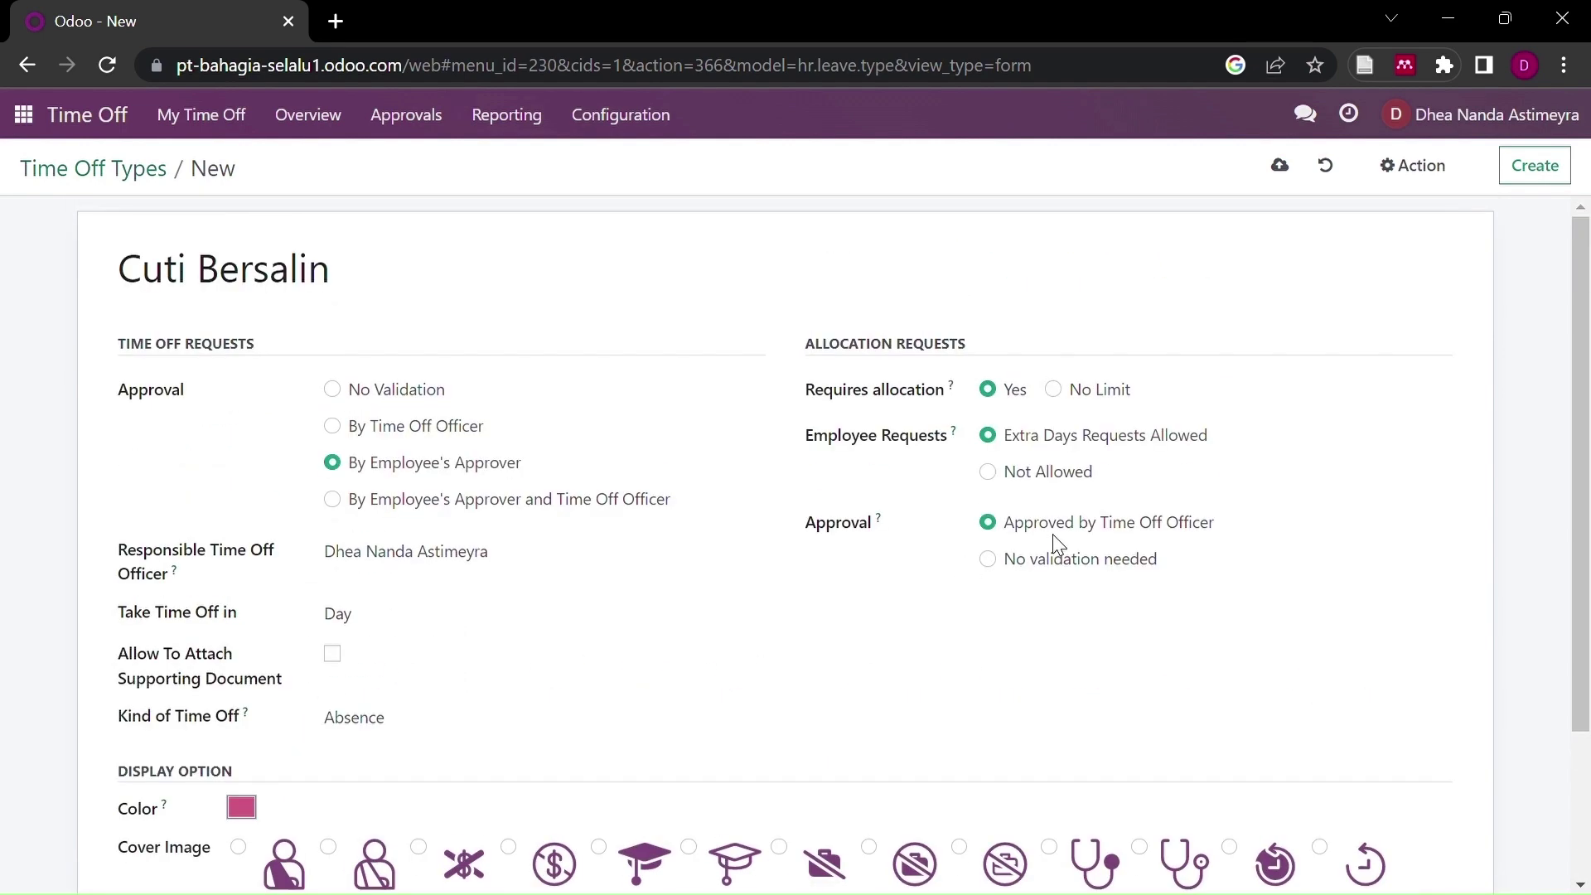
{"action": "left_click", "coordinate": [1548, 179]}
{"action": "type", "text": "C"}
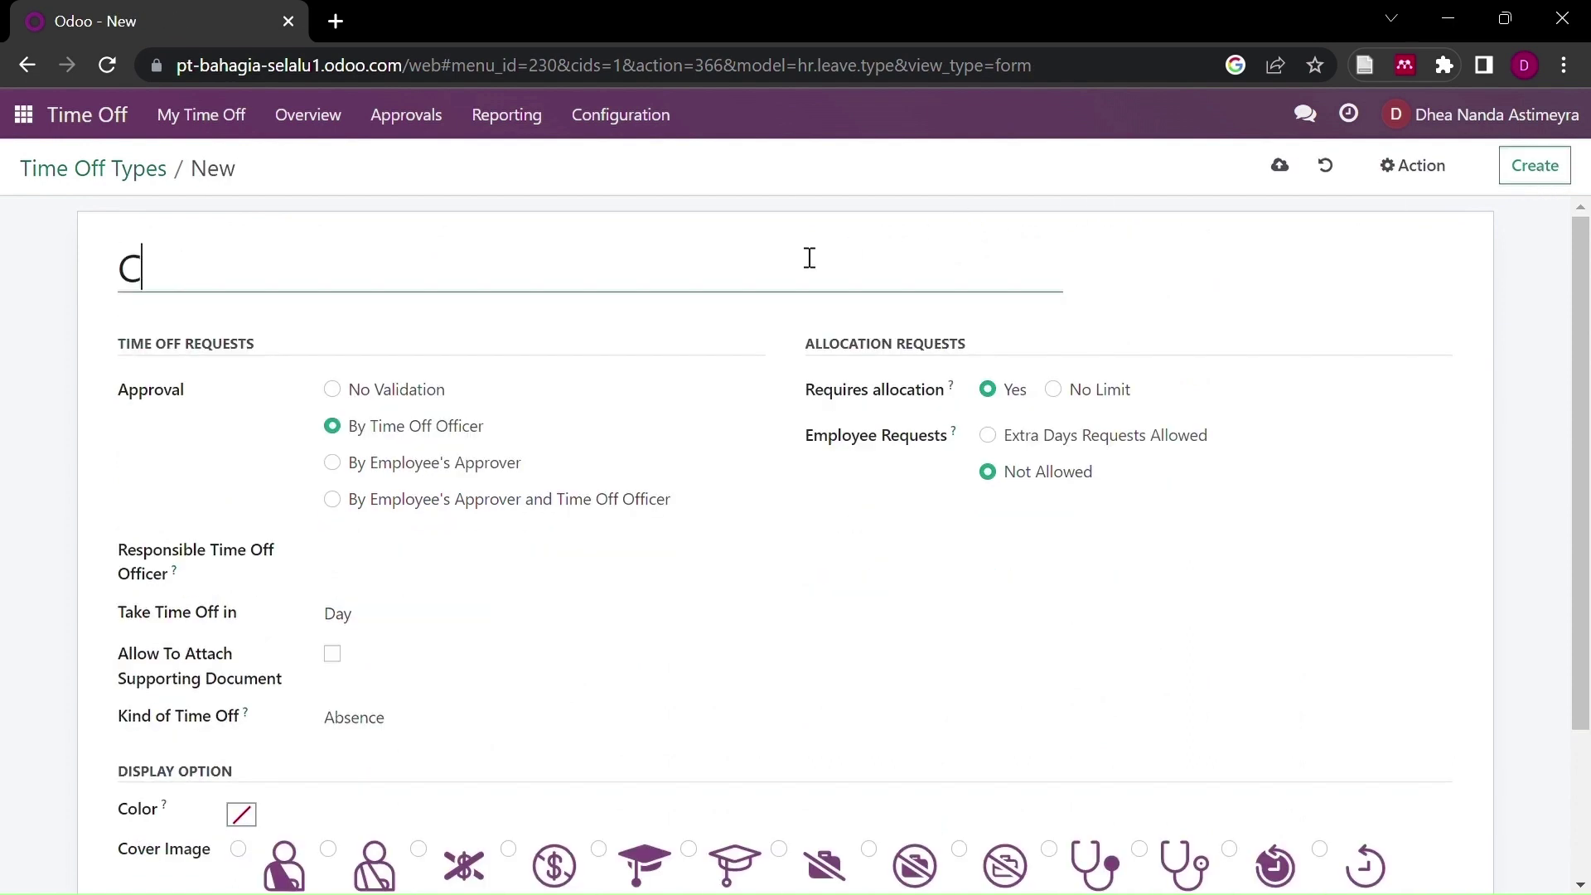
{"action": "type", "text": "uti Men"}
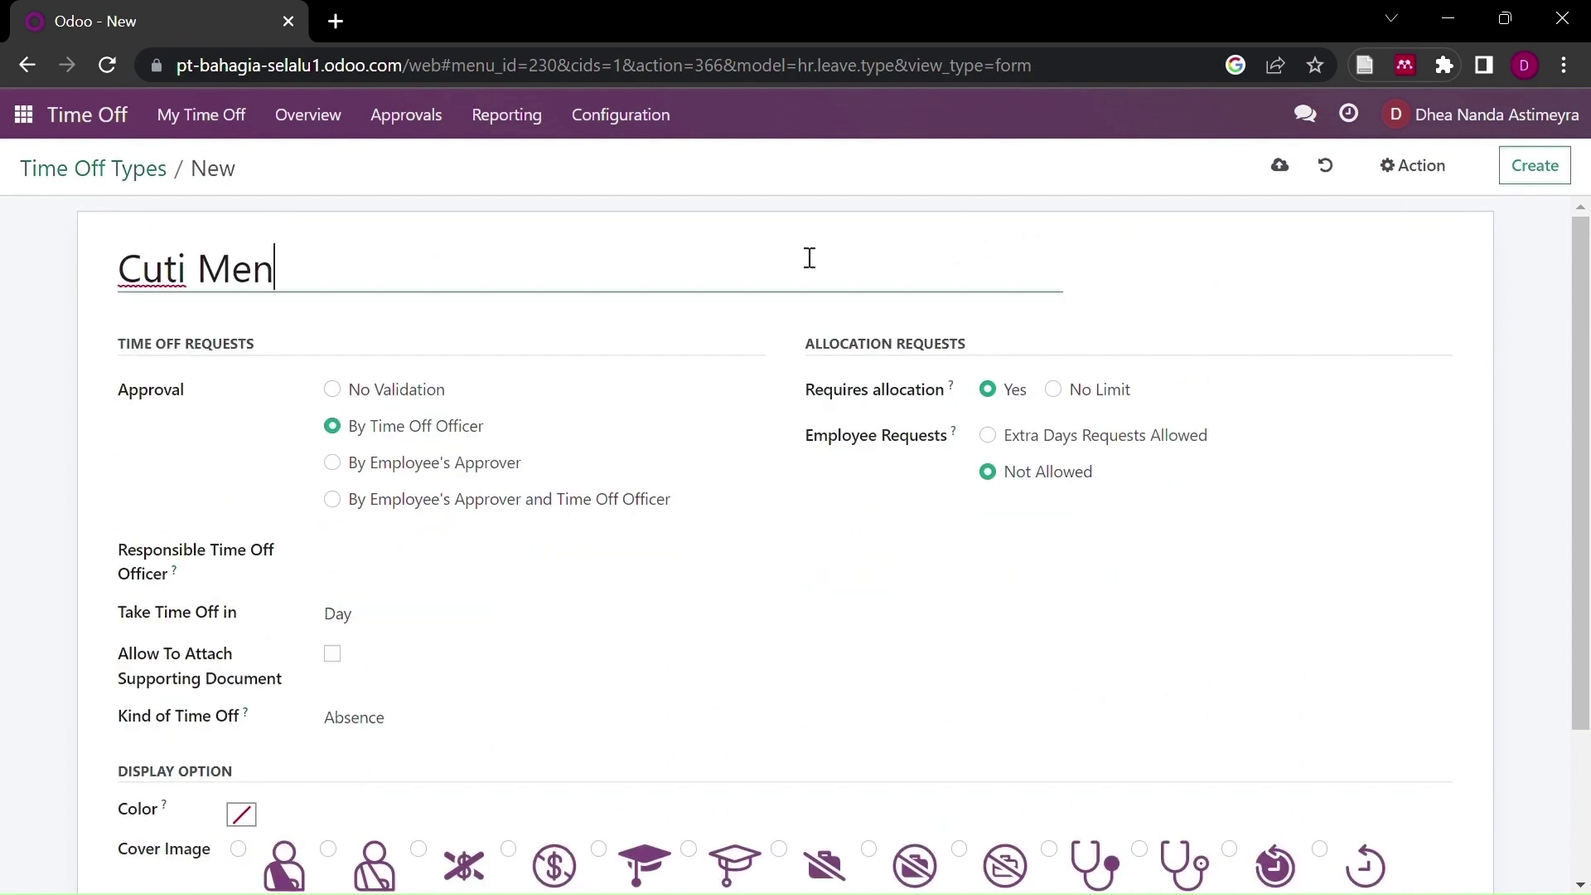
{"action": "type", "text": "ikah"}
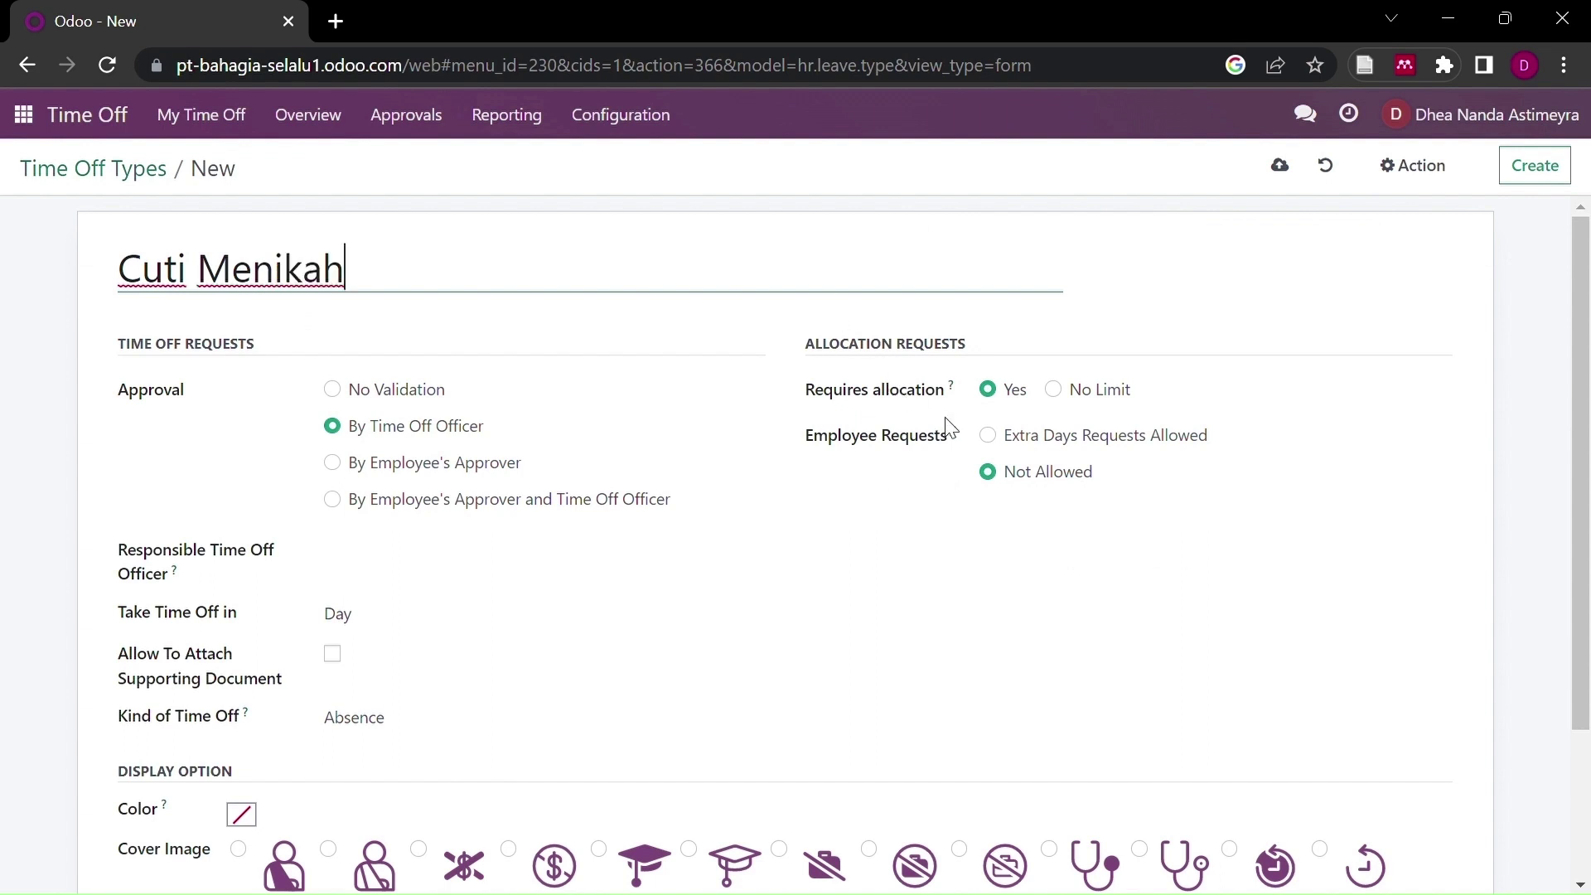
Step: Set Cuti Menikah's approval to By Employee's Approver, allow extra days requests Approved by Time Off Officer, and assign the listed user as responsible officer
{"action": "left_click", "coordinate": [438, 469]}
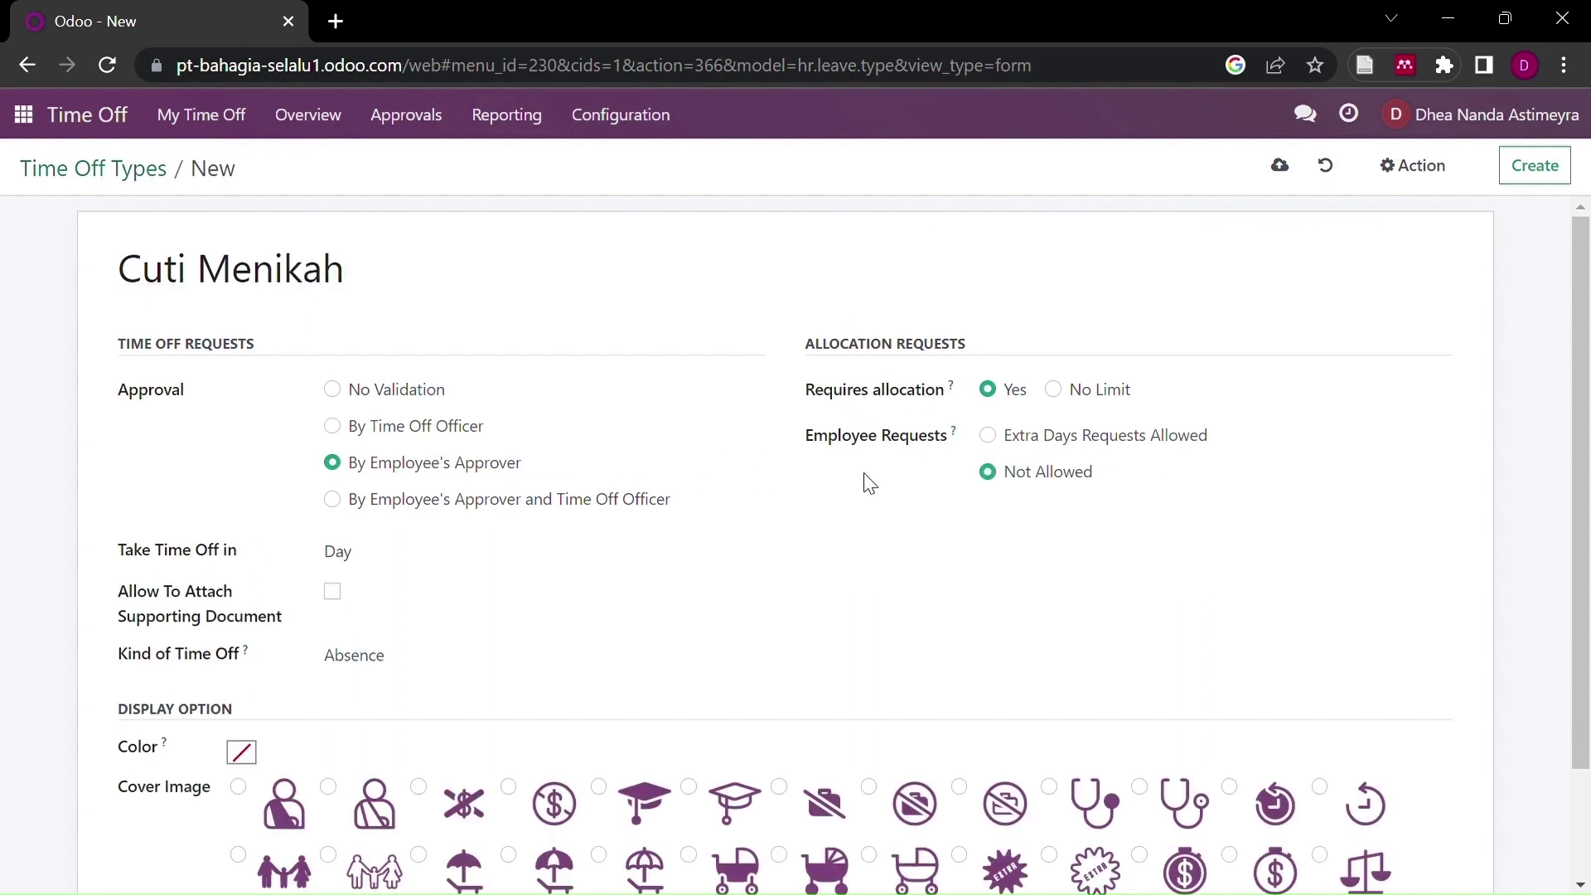
{"action": "left_click", "coordinate": [1092, 438]}
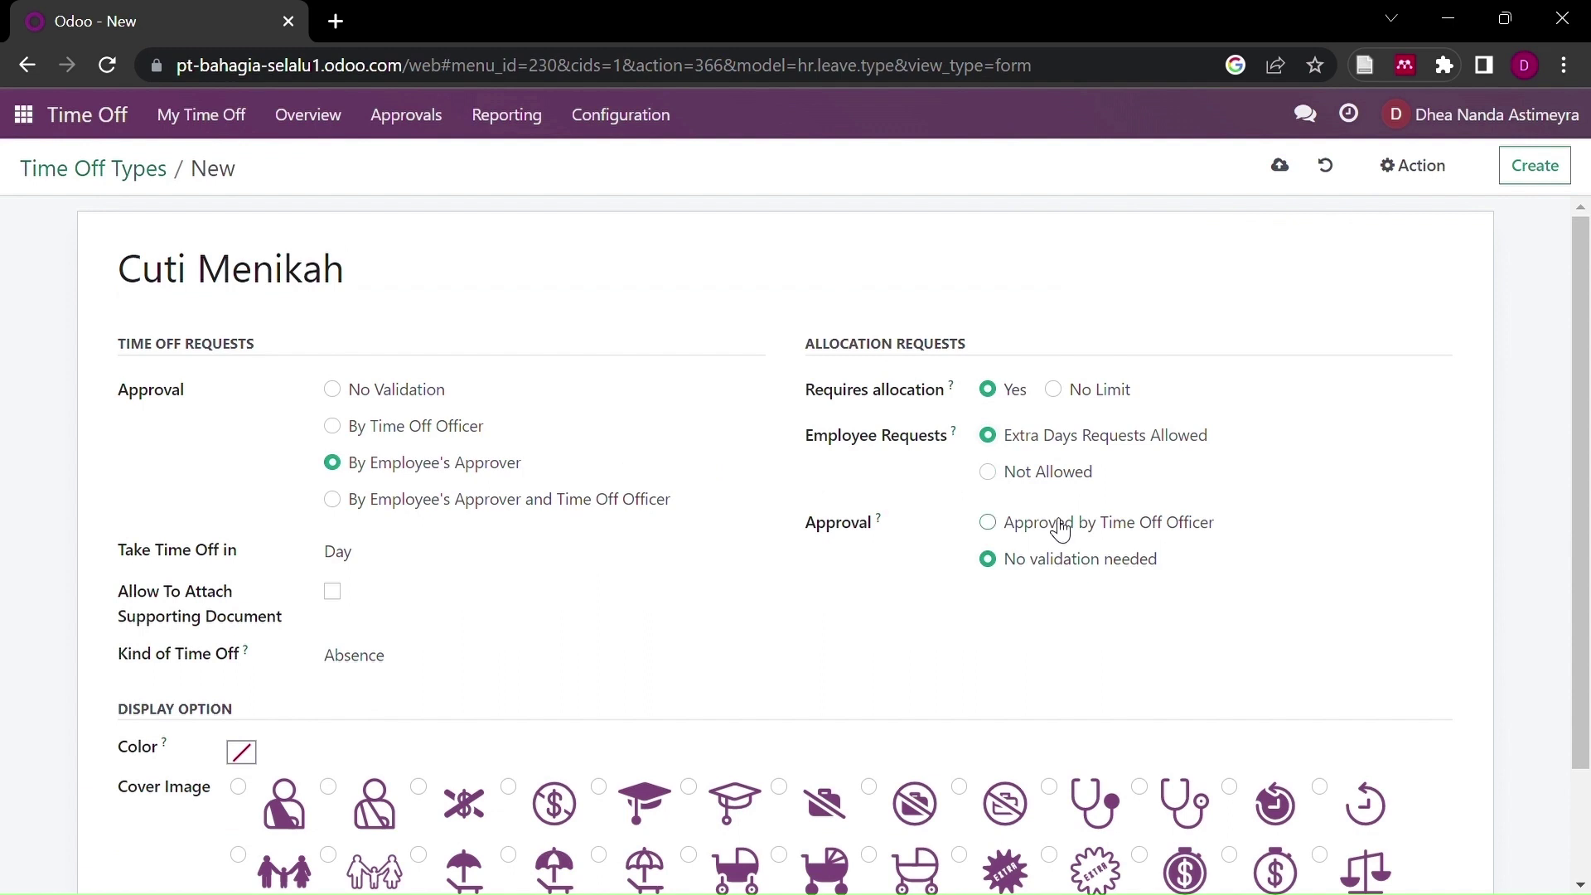
{"action": "left_click", "coordinate": [1061, 524]}
{"action": "left_click", "coordinate": [547, 555]}
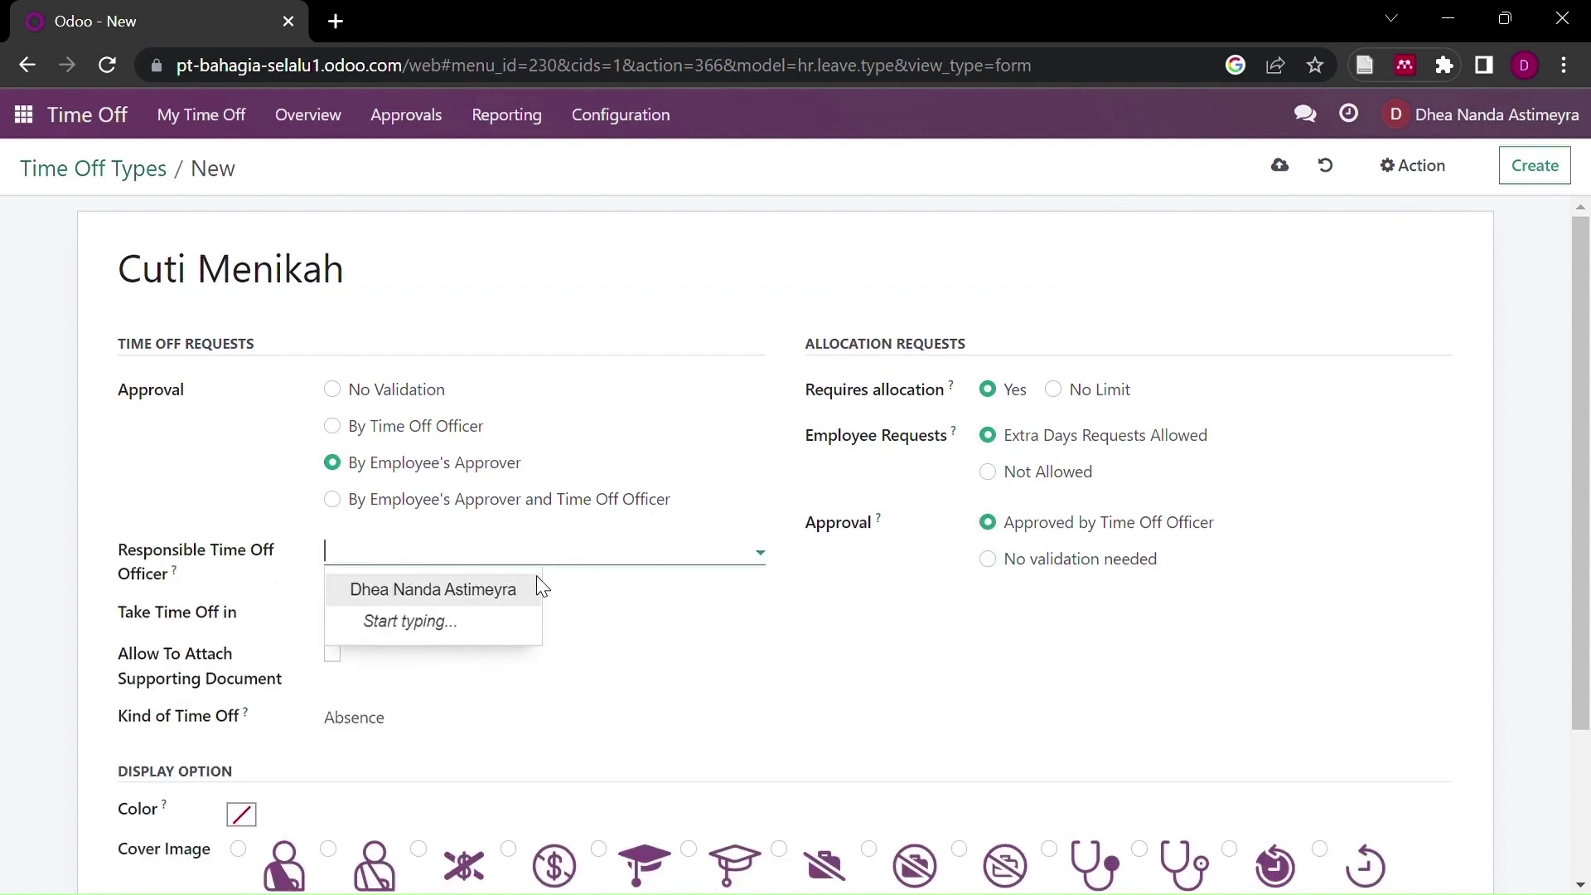
{"action": "left_click", "coordinate": [507, 599]}
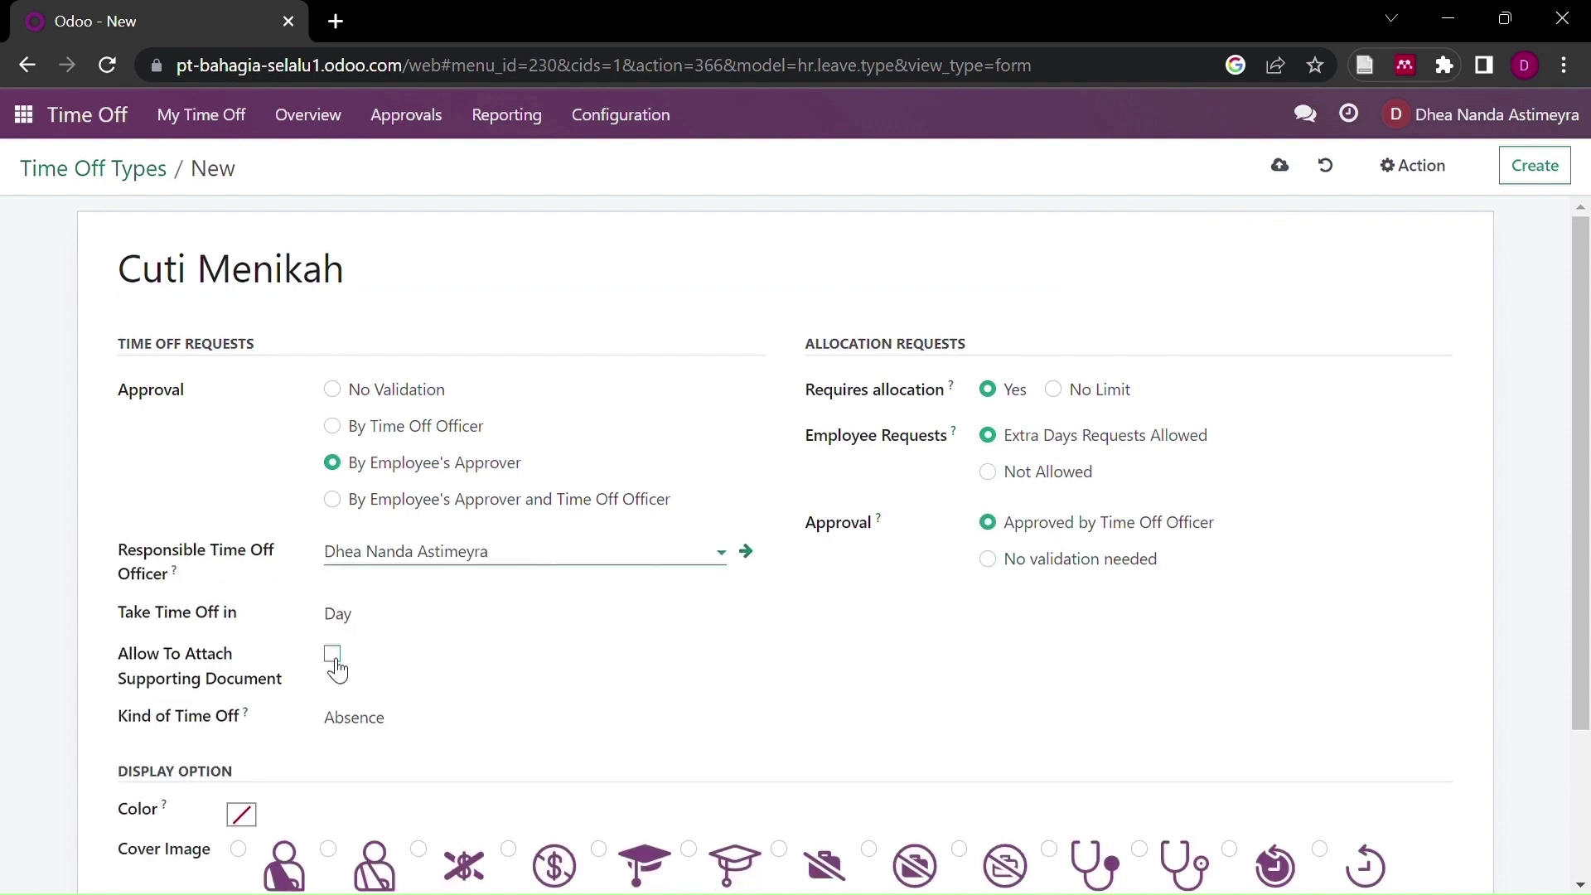
Step: Set the display color of Cuti Menikah to green and choose the outlined family figures as its cover image
{"action": "scroll", "coordinate": [377, 779], "scroll_direction": "down", "scroll_amount": 1}
{"action": "scroll", "coordinate": [367, 746], "scroll_direction": "up", "scroll_amount": 1}
{"action": "scroll", "coordinate": [367, 742], "scroll_direction": "down", "scroll_amount": 2}
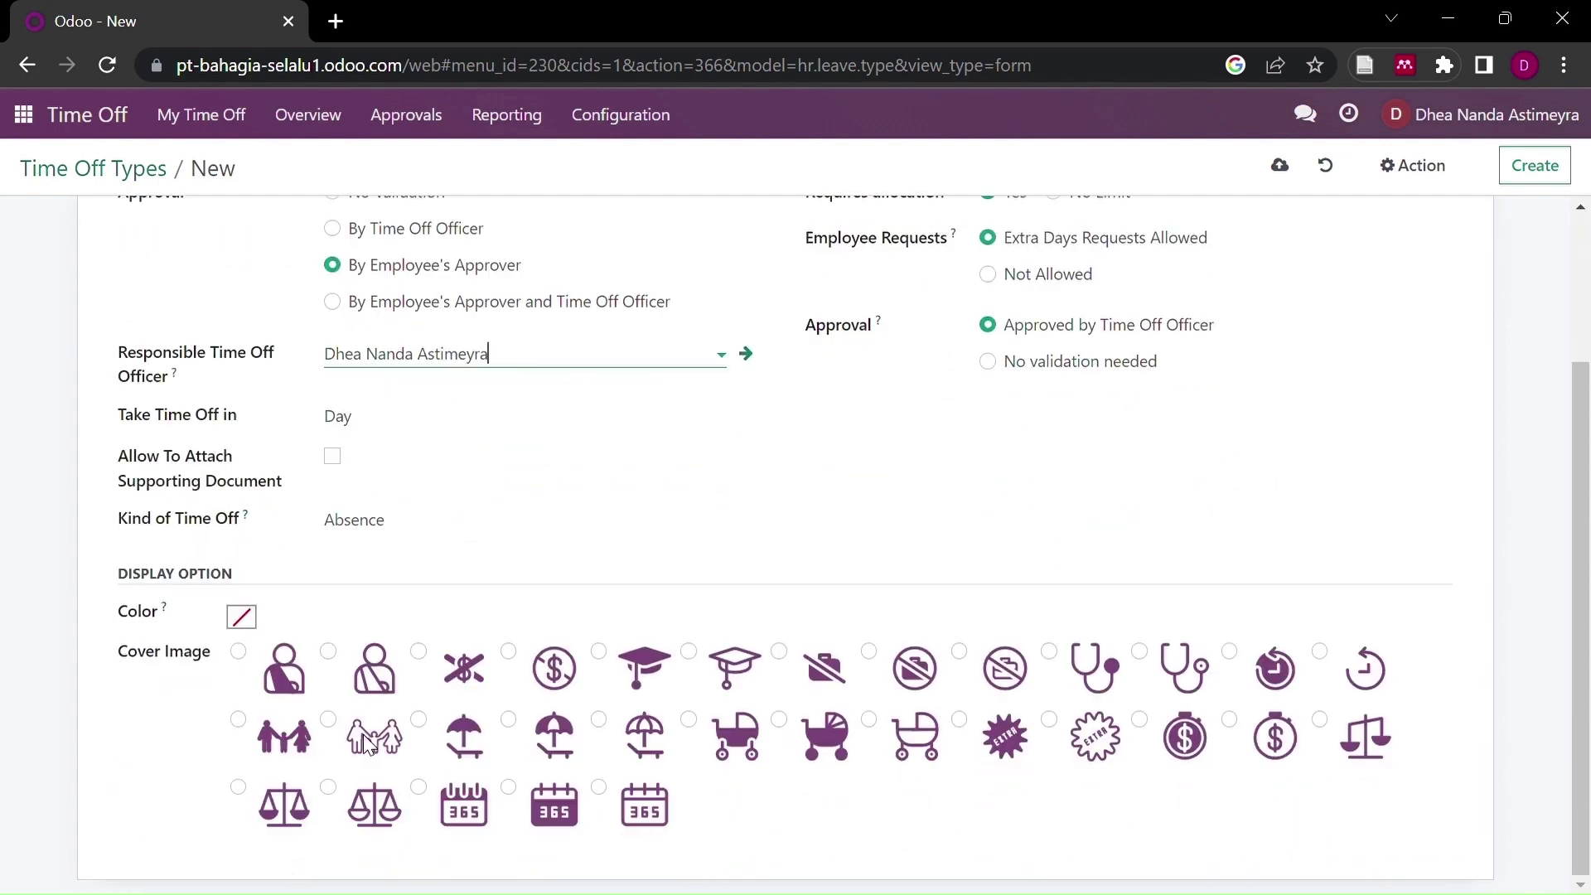
{"action": "left_click", "coordinate": [241, 616]}
{"action": "left_click", "coordinate": [589, 617]}
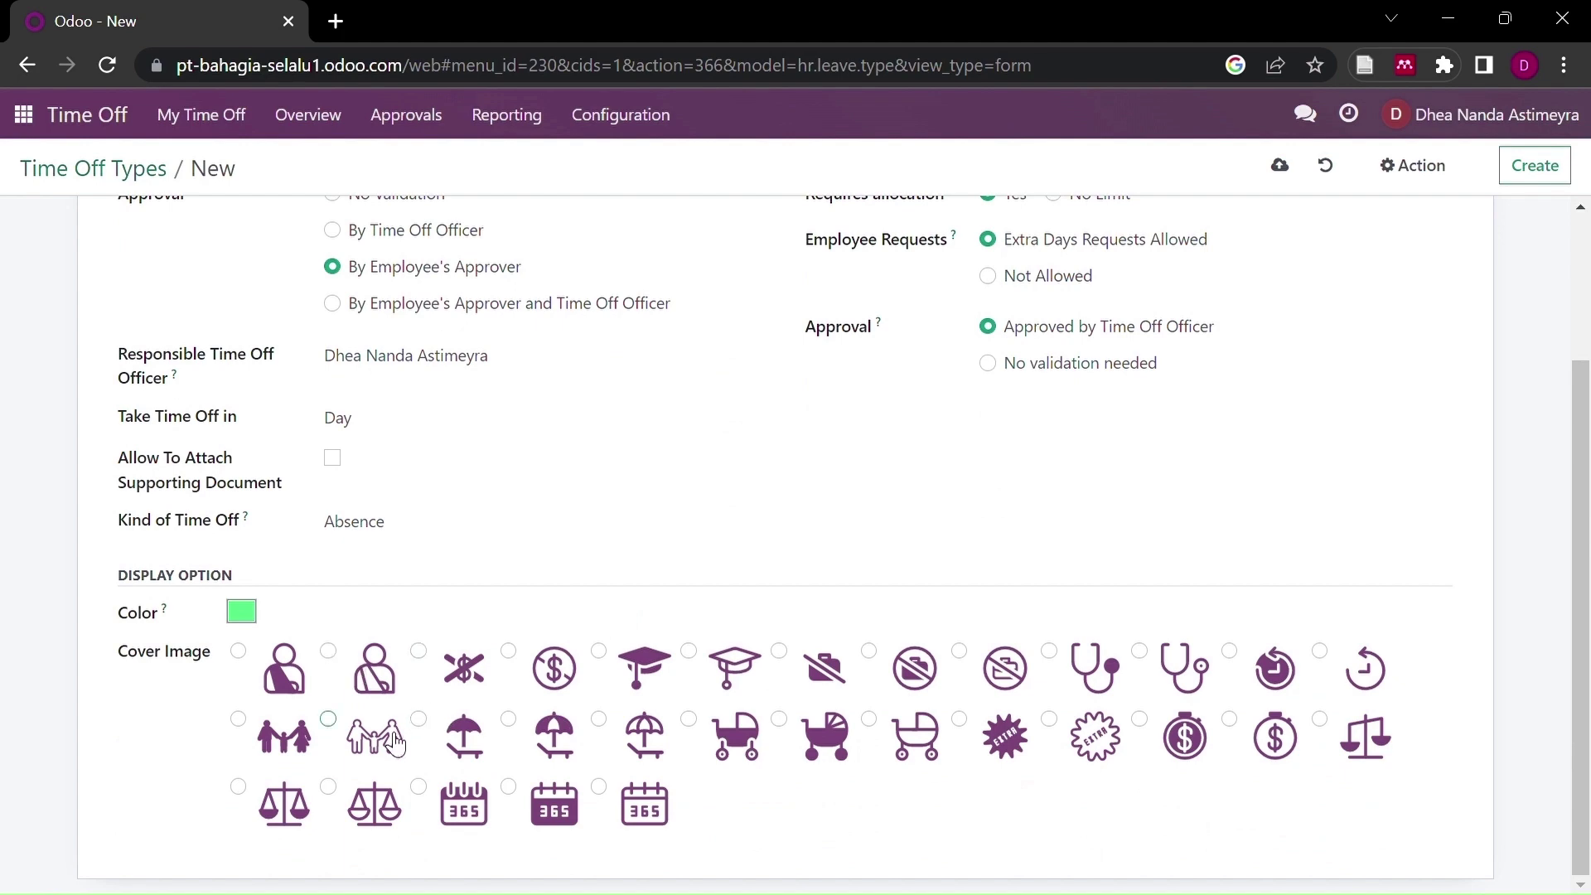
{"action": "left_click", "coordinate": [395, 743]}
{"action": "scroll", "coordinate": [852, 624], "scroll_direction": "up", "scroll_amount": 3}
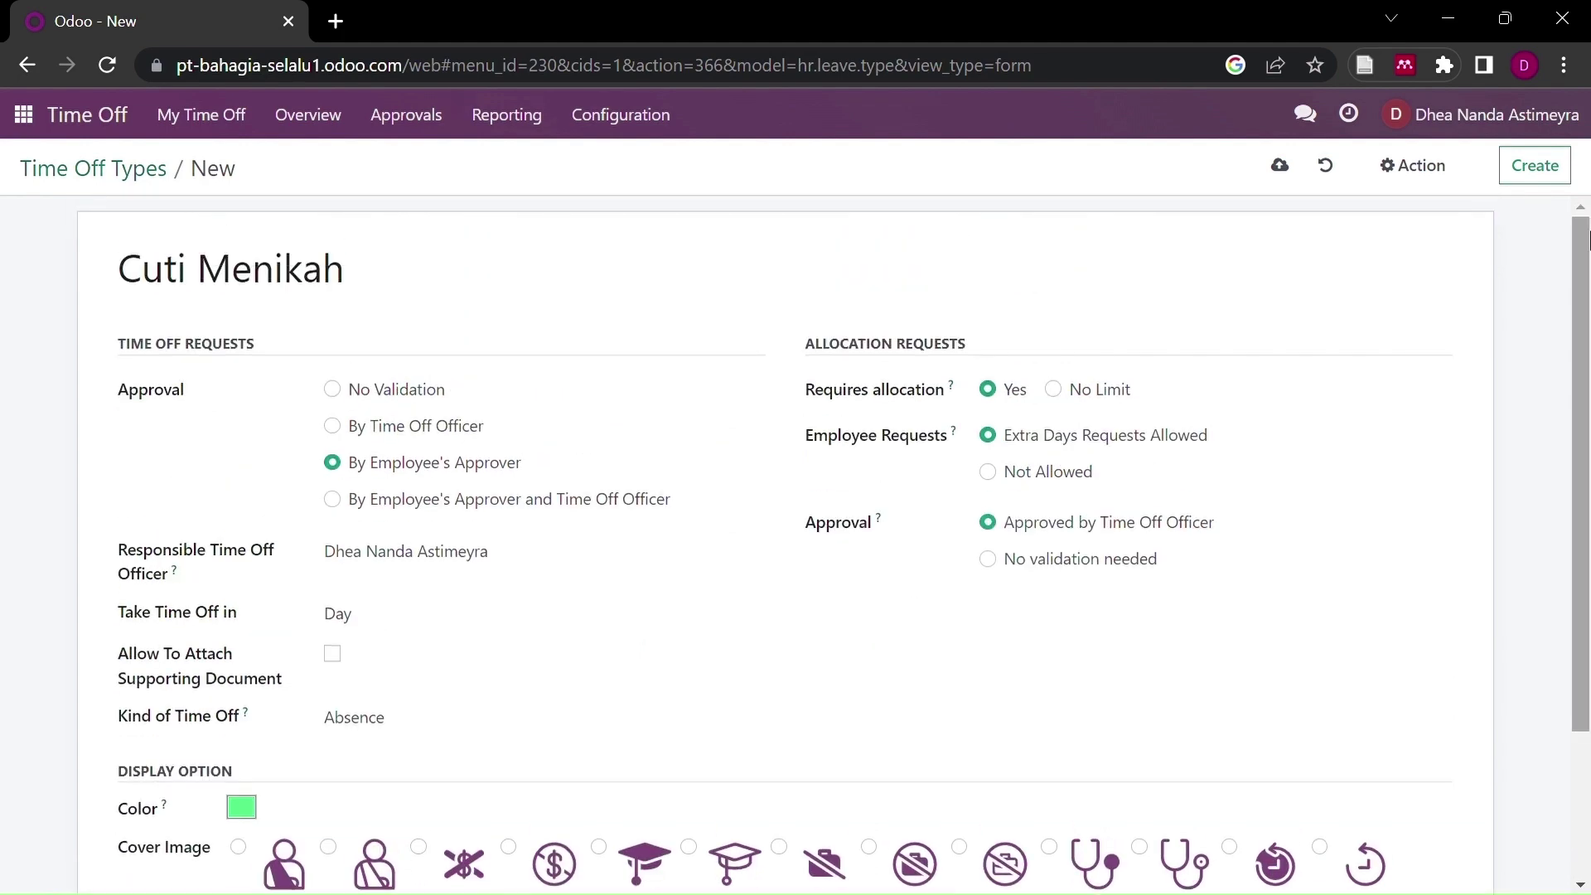
Step: Save Cuti Menikah and return to the list of time off types
{"action": "left_click", "coordinate": [1556, 182]}
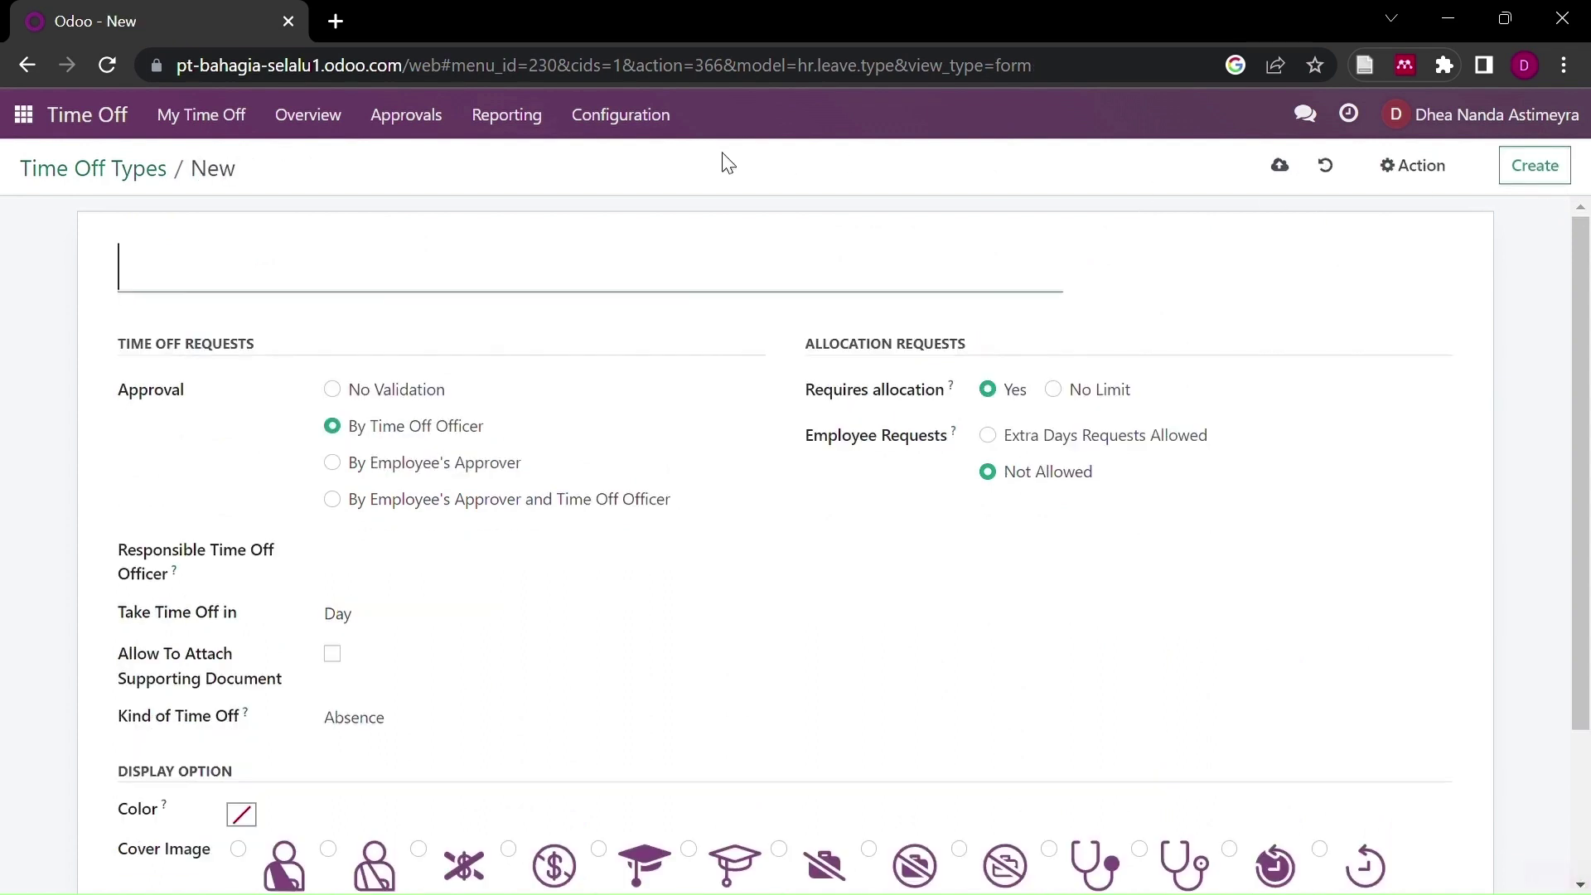
{"action": "left_click", "coordinate": [619, 118]}
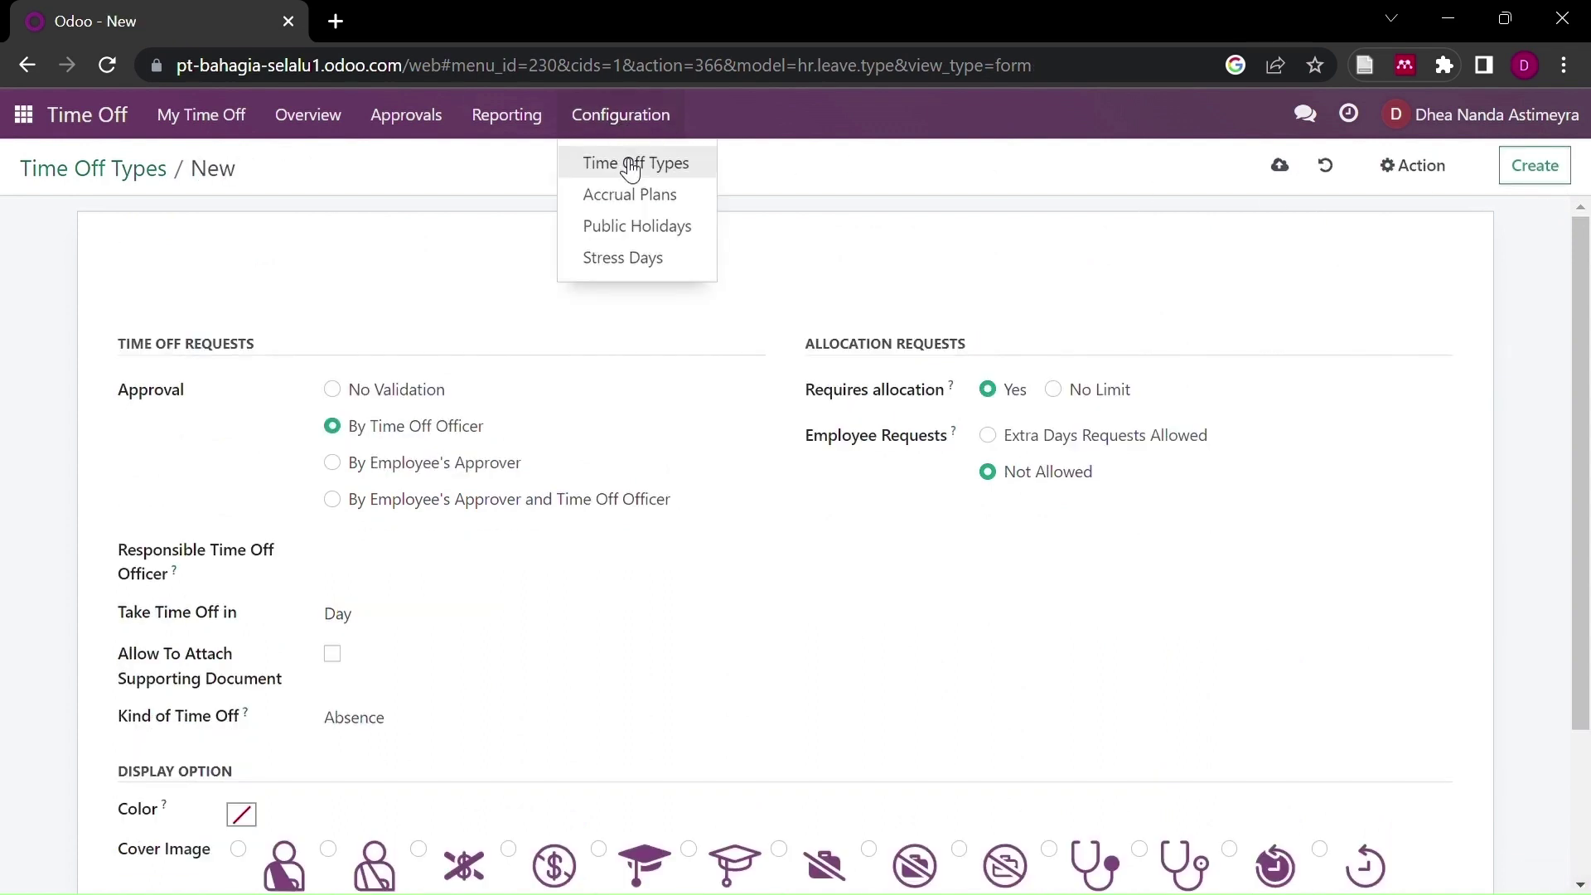
{"action": "left_click", "coordinate": [631, 165]}
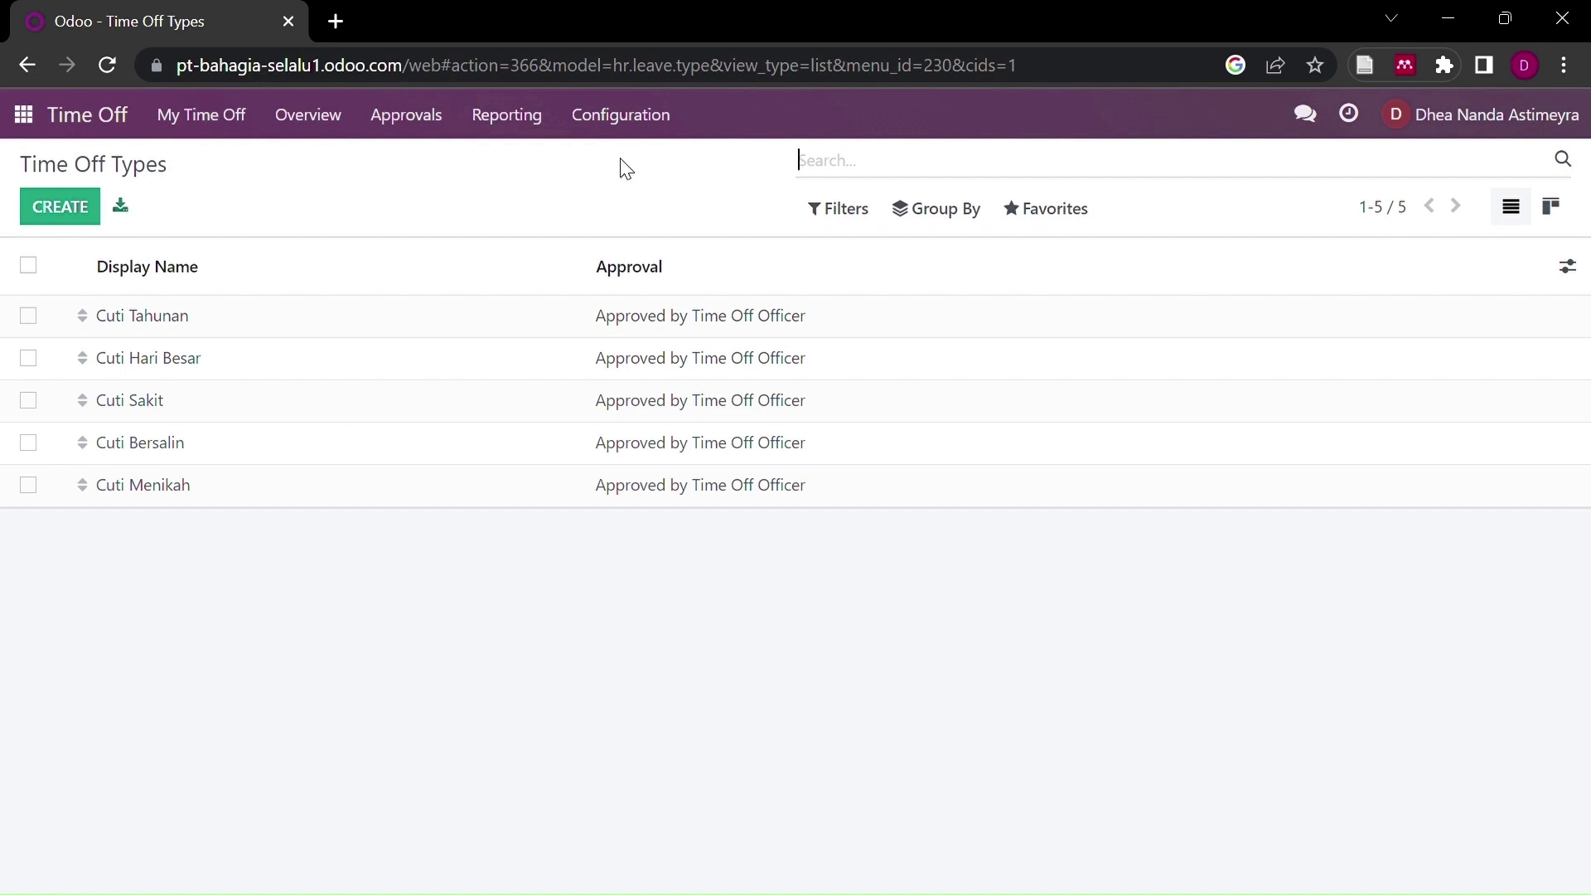
Step: Create a new time off allocation titled Cuti Tahunan with the time off type Cuti Tahunan
{"action": "left_click", "coordinate": [399, 116]}
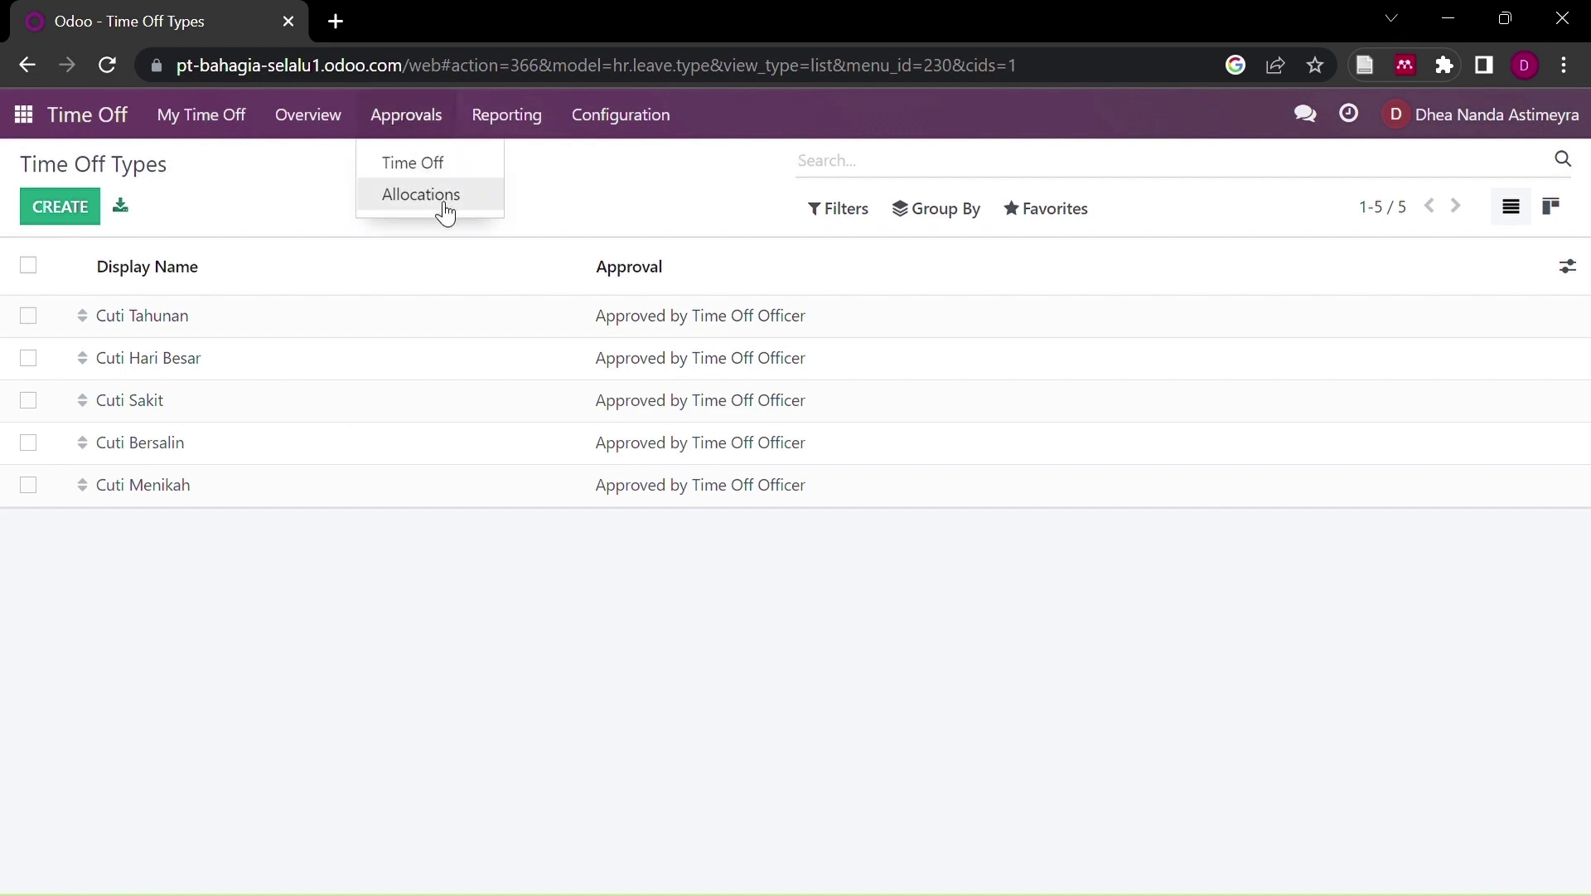
{"action": "left_click", "coordinate": [444, 207]}
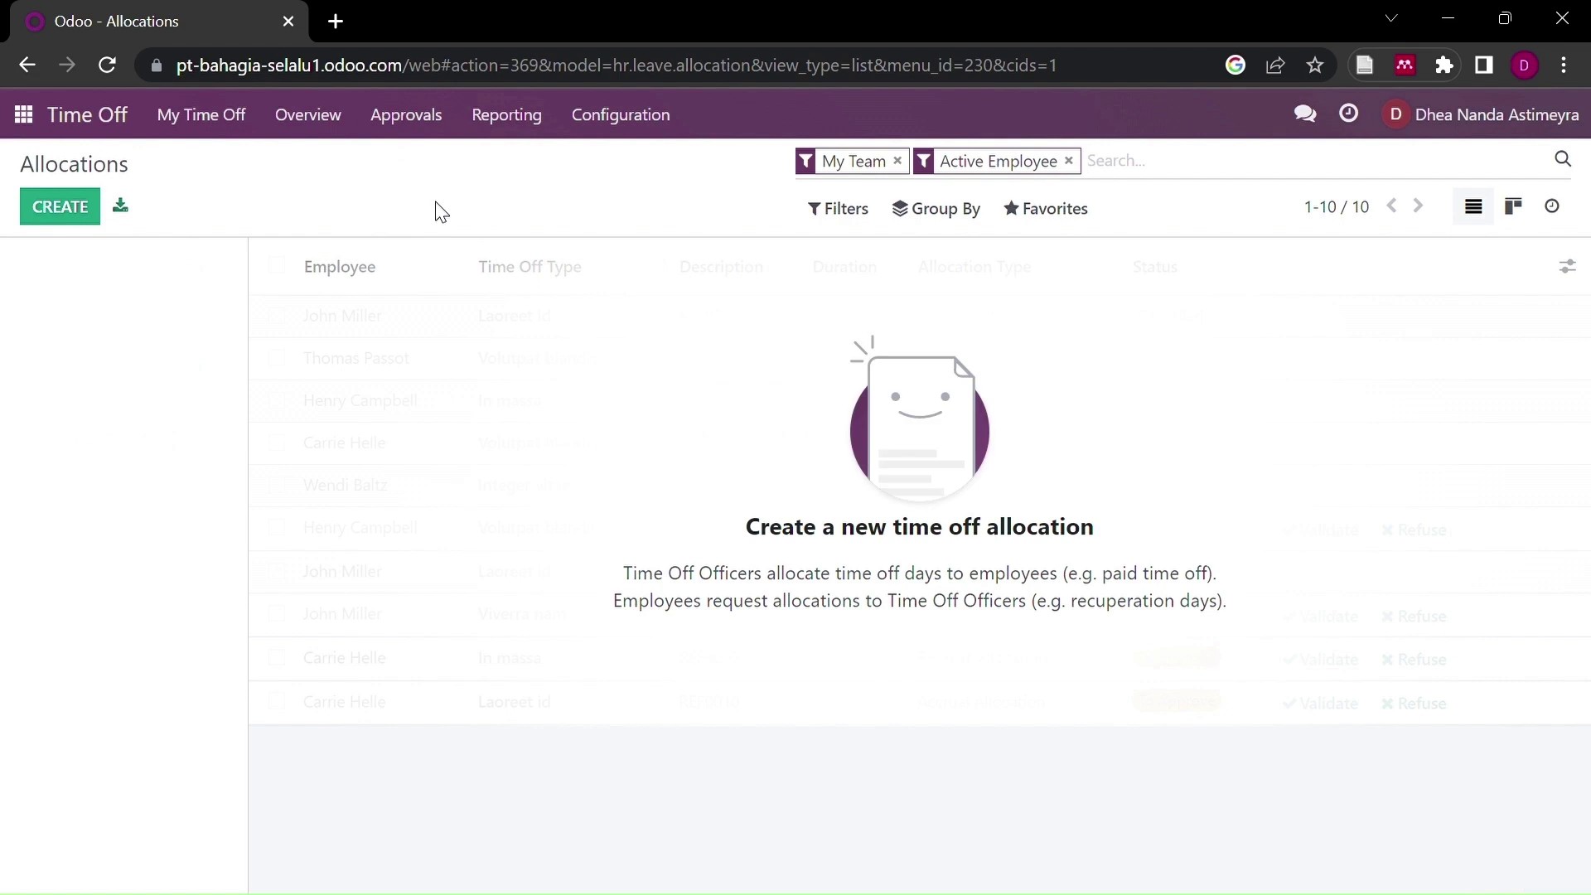
{"action": "left_click", "coordinate": [89, 212]}
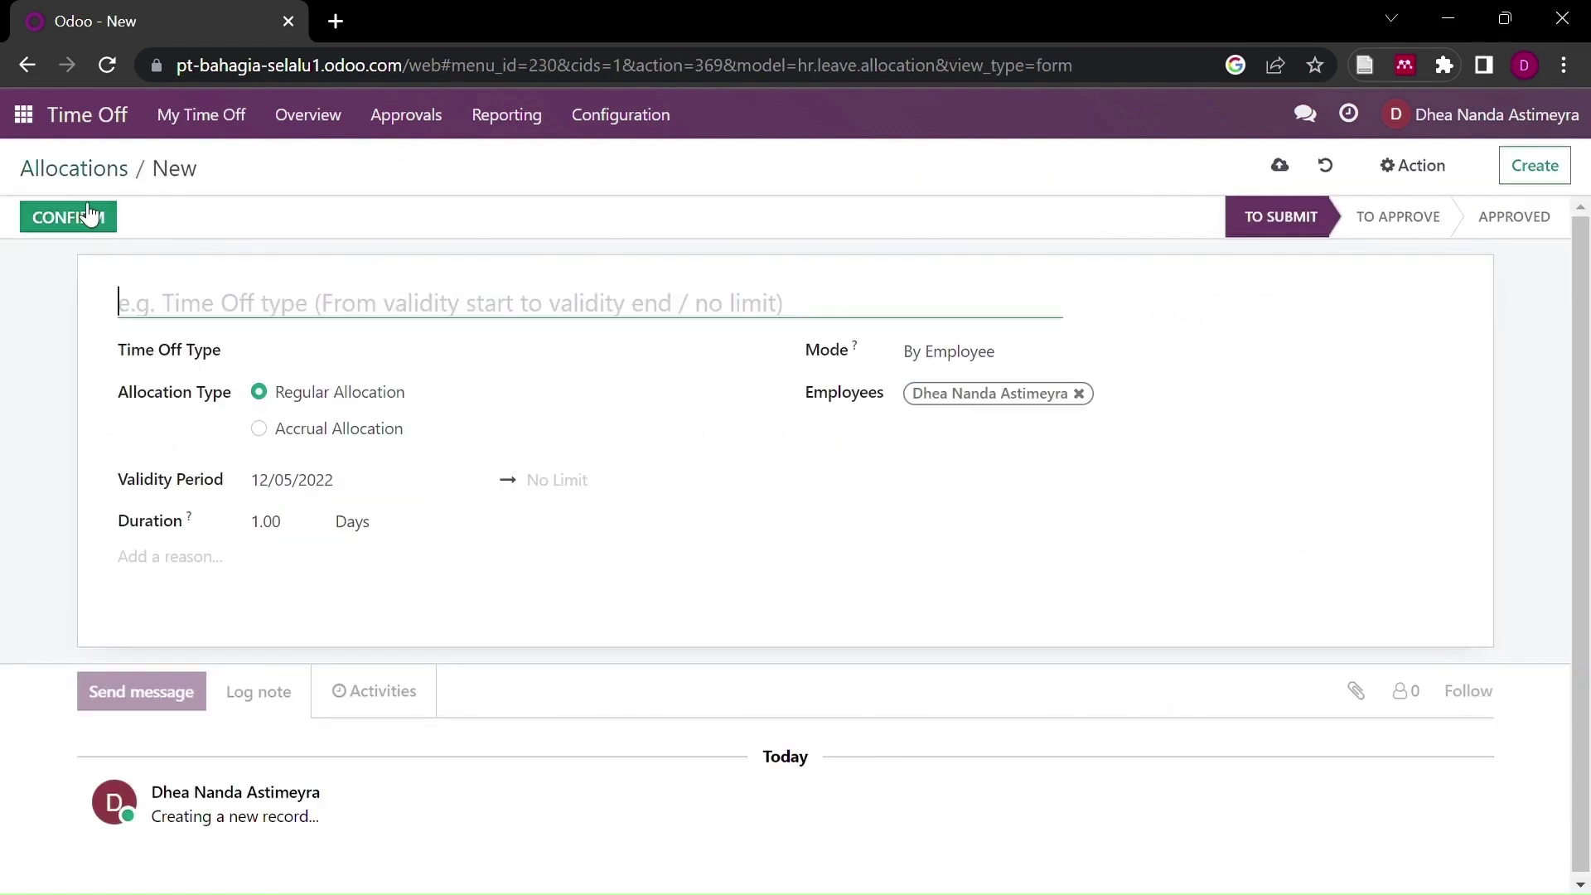
{"action": "type", "text": "Cut"}
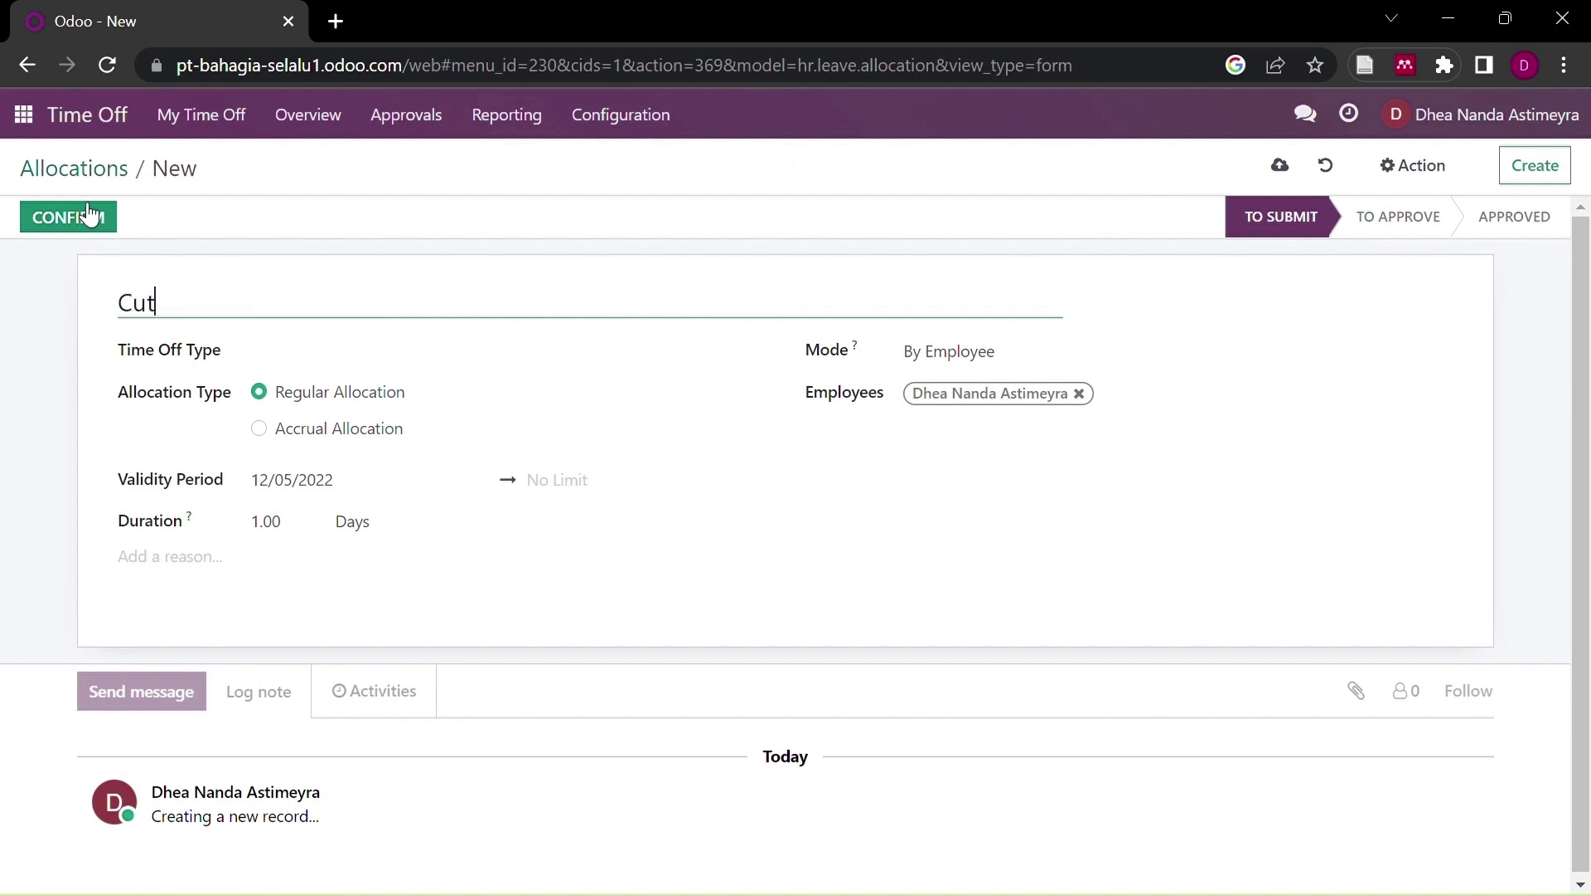
{"action": "type", "text": "i Tahunan"}
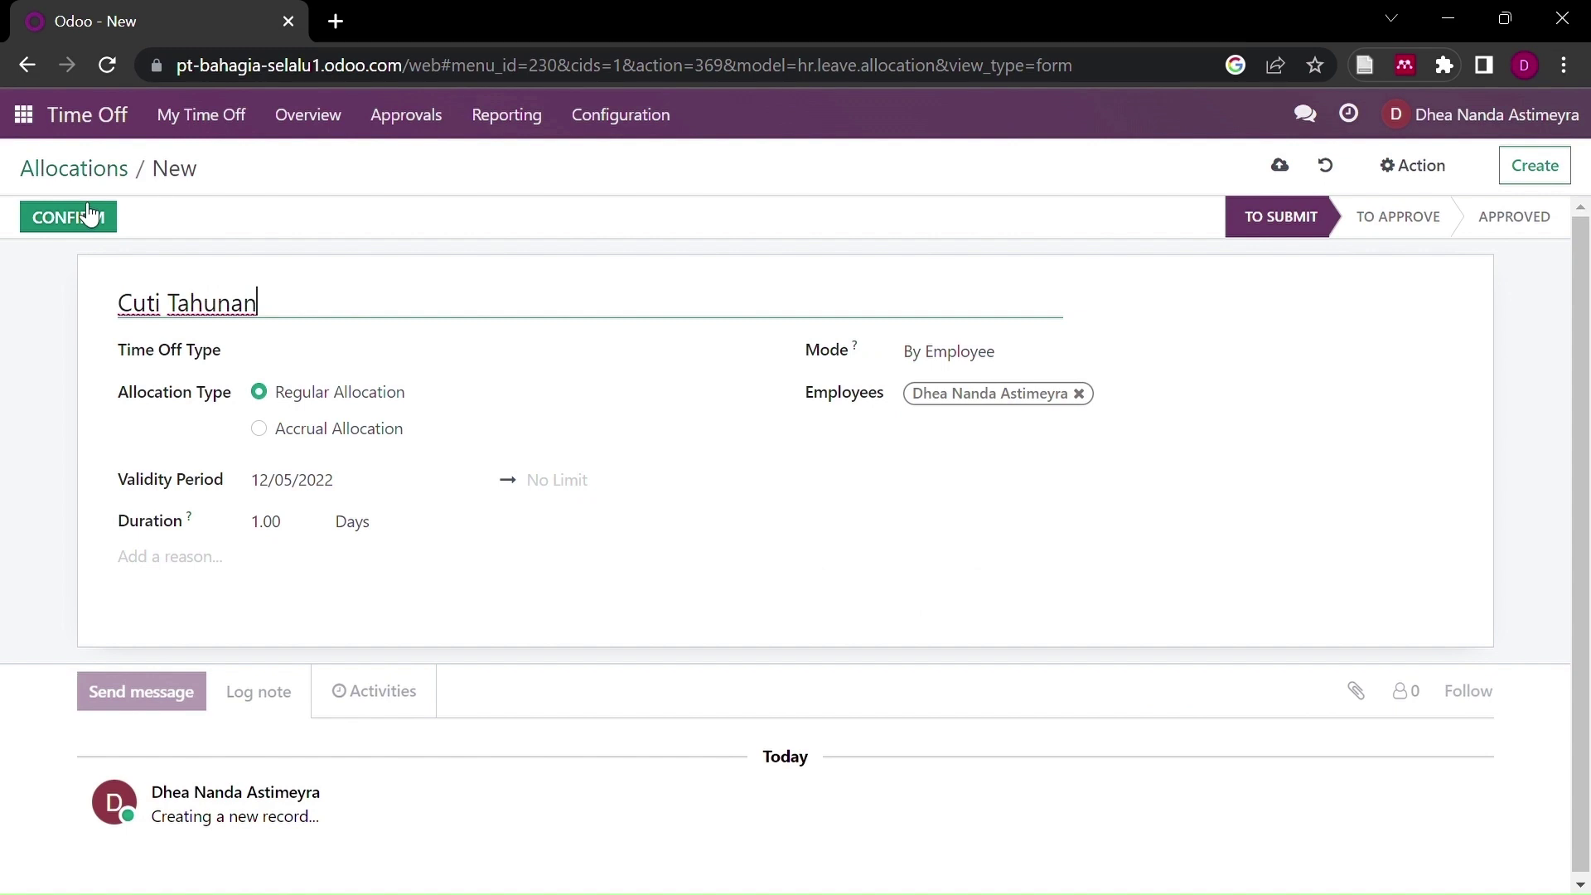
{"action": "left_click", "coordinate": [387, 358]}
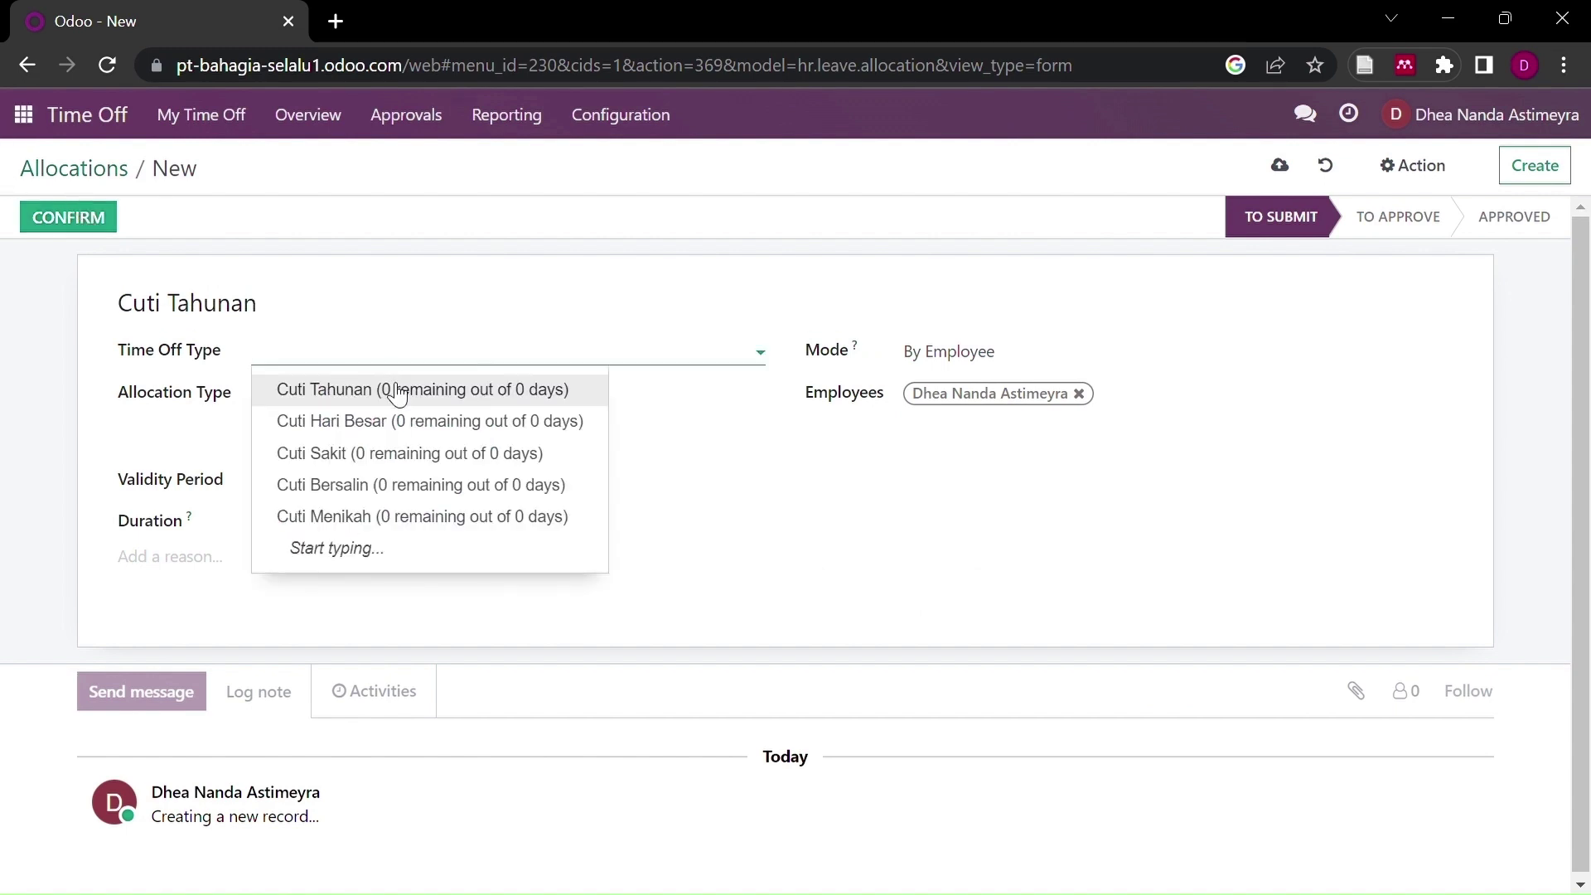
{"action": "left_click", "coordinate": [398, 391]}
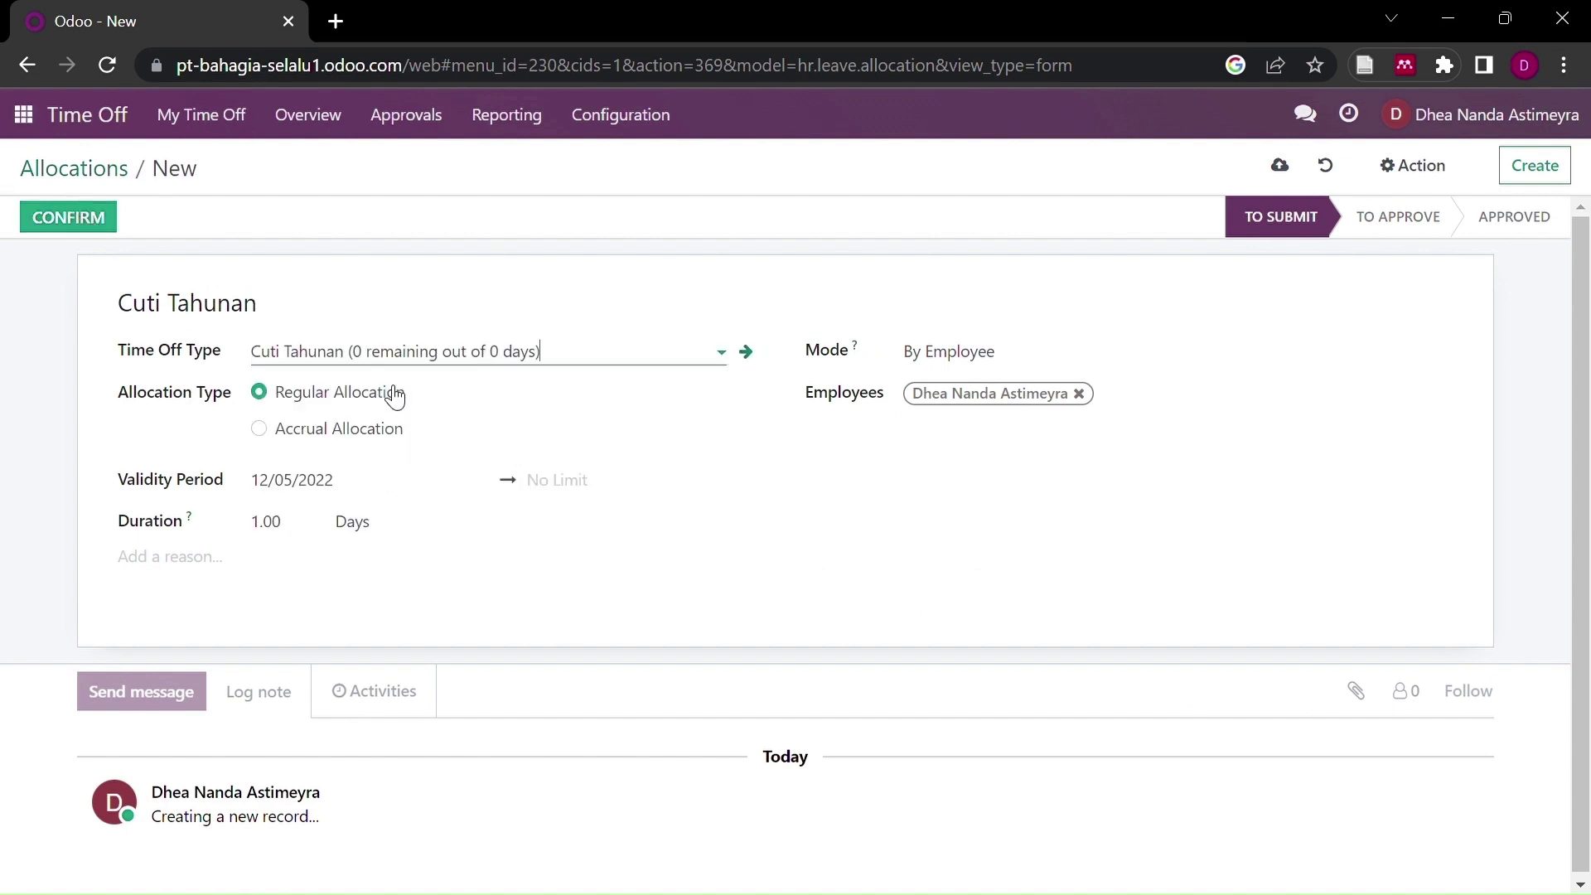
Step: Set the Cuti Tahunan allocation's validity period from 01/01/2022 to 12/31/2022
{"action": "left_click", "coordinate": [343, 487]}
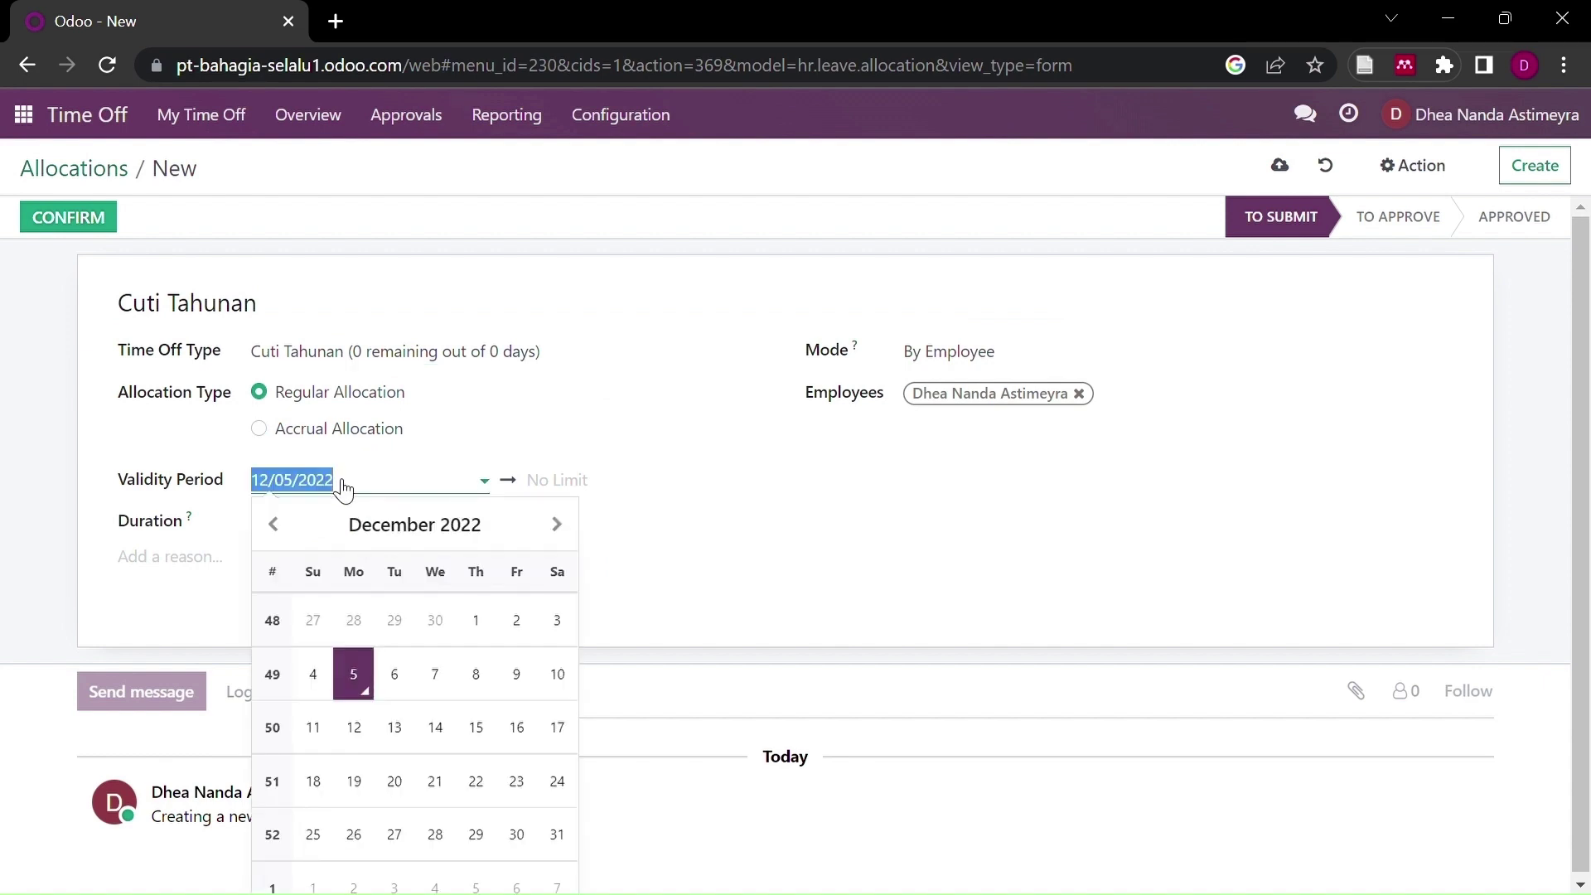
{"action": "left_click", "coordinate": [316, 524]}
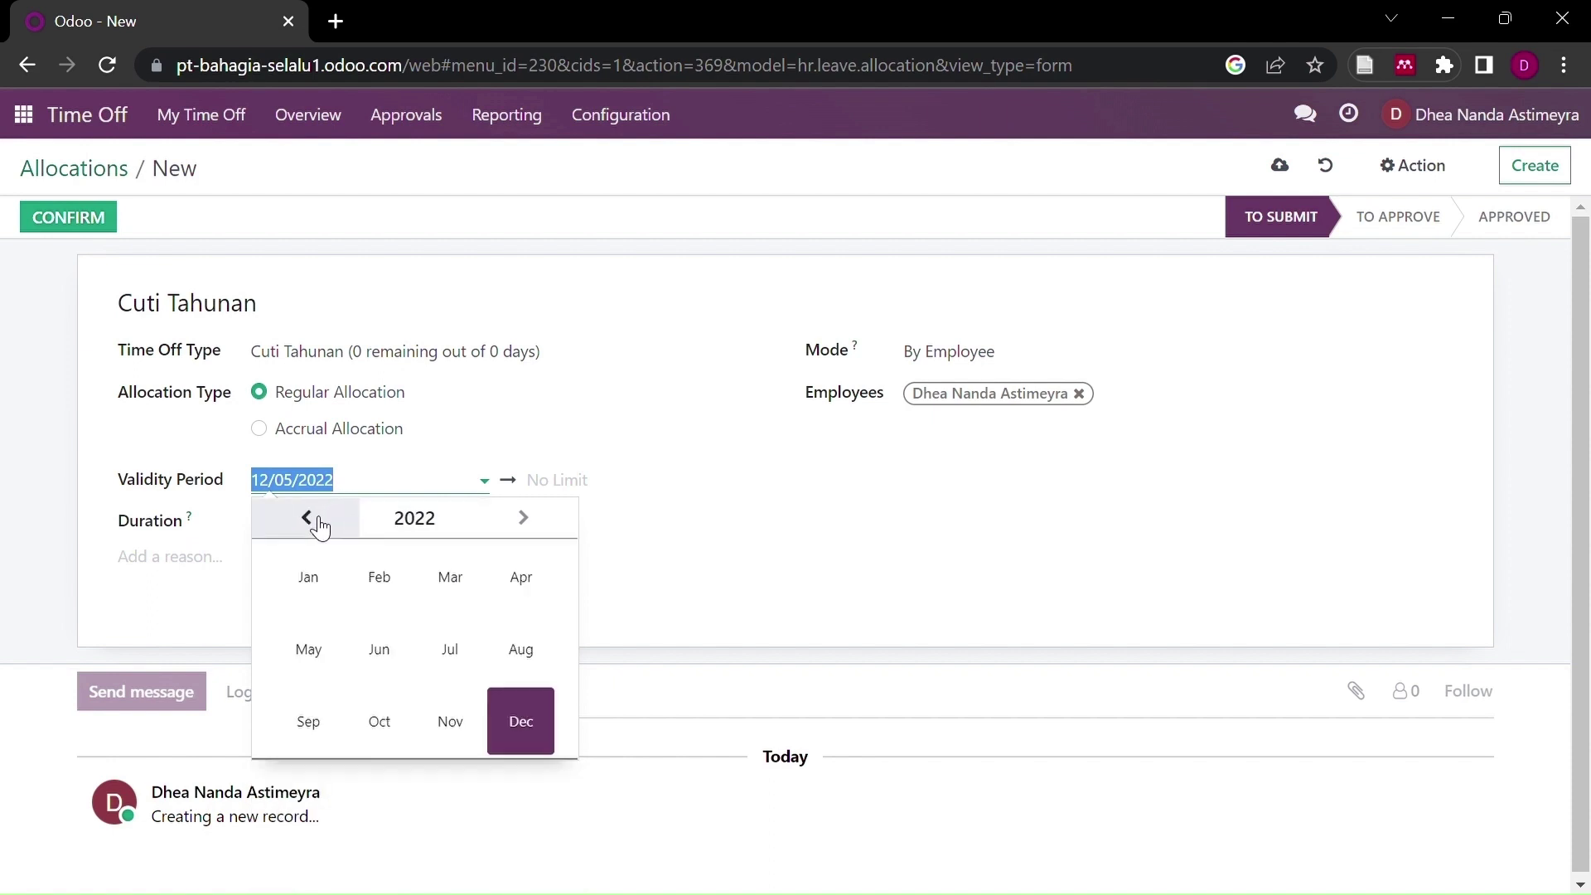
{"action": "left_click", "coordinate": [318, 573]}
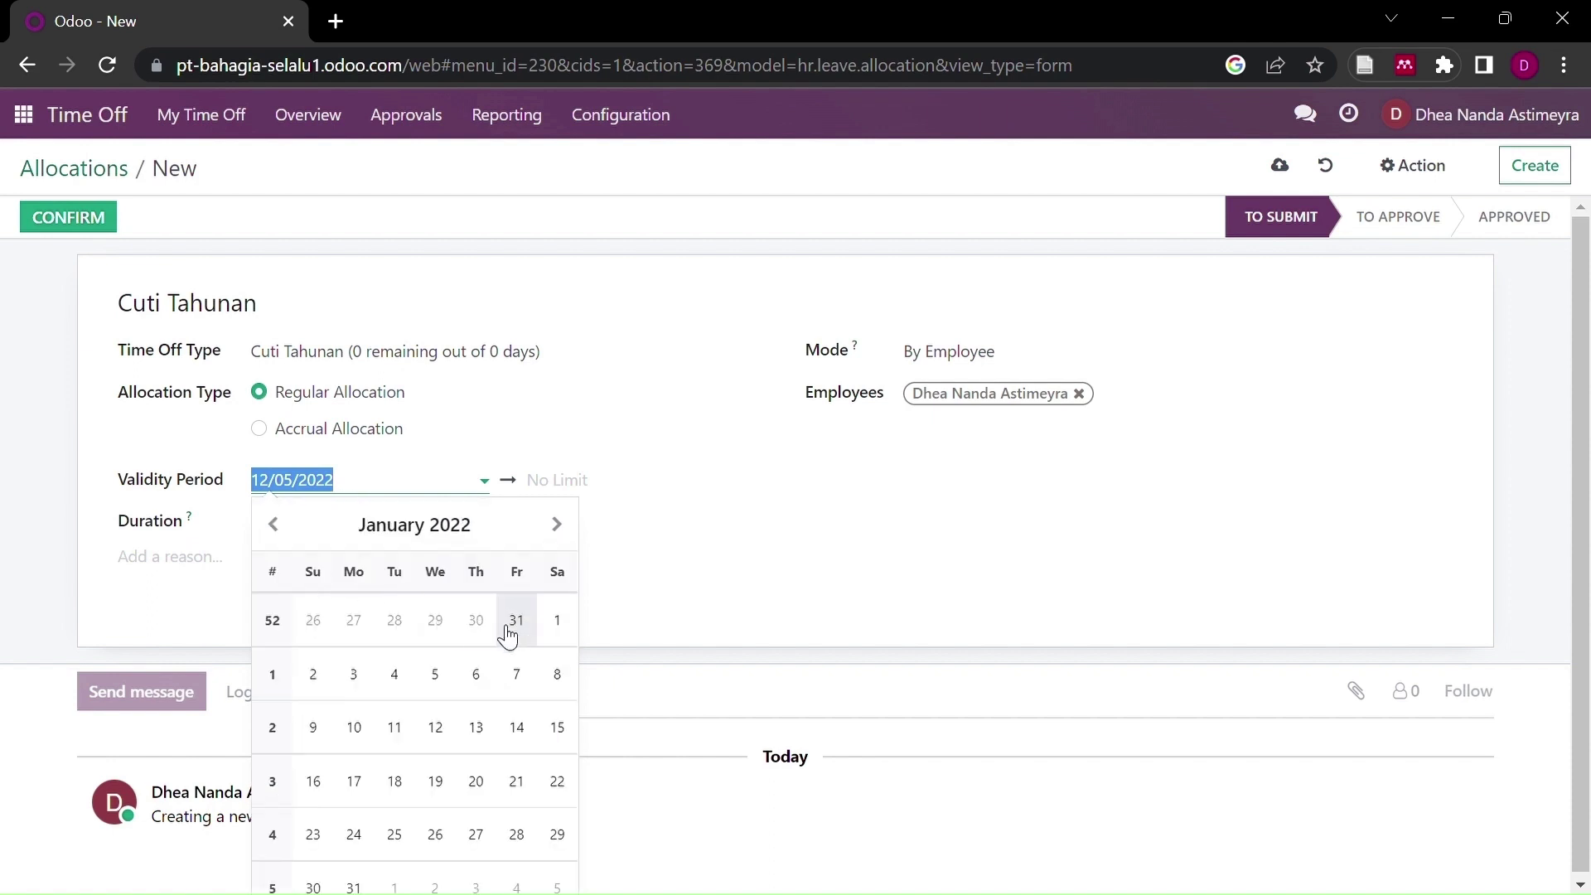
{"action": "left_click", "coordinate": [557, 634]}
{"action": "left_click", "coordinate": [578, 484]}
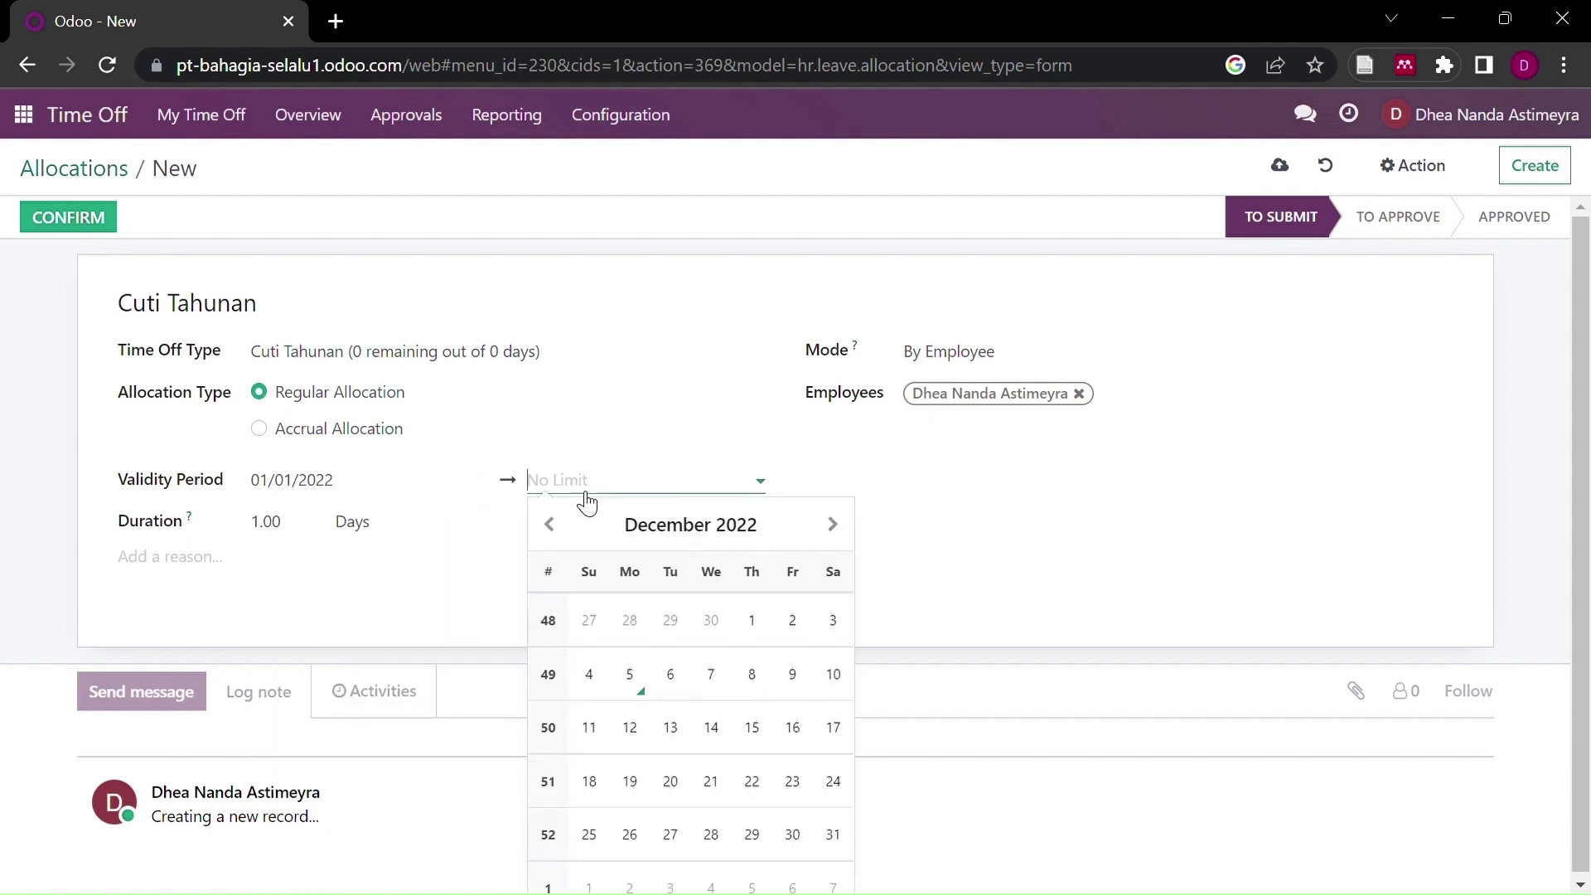
Step: Set the Cuti Tahunan allocation's duration to 12 days and its mode to By Company for PT BAHAGIA SELALU
{"action": "left_click", "coordinate": [272, 537]}
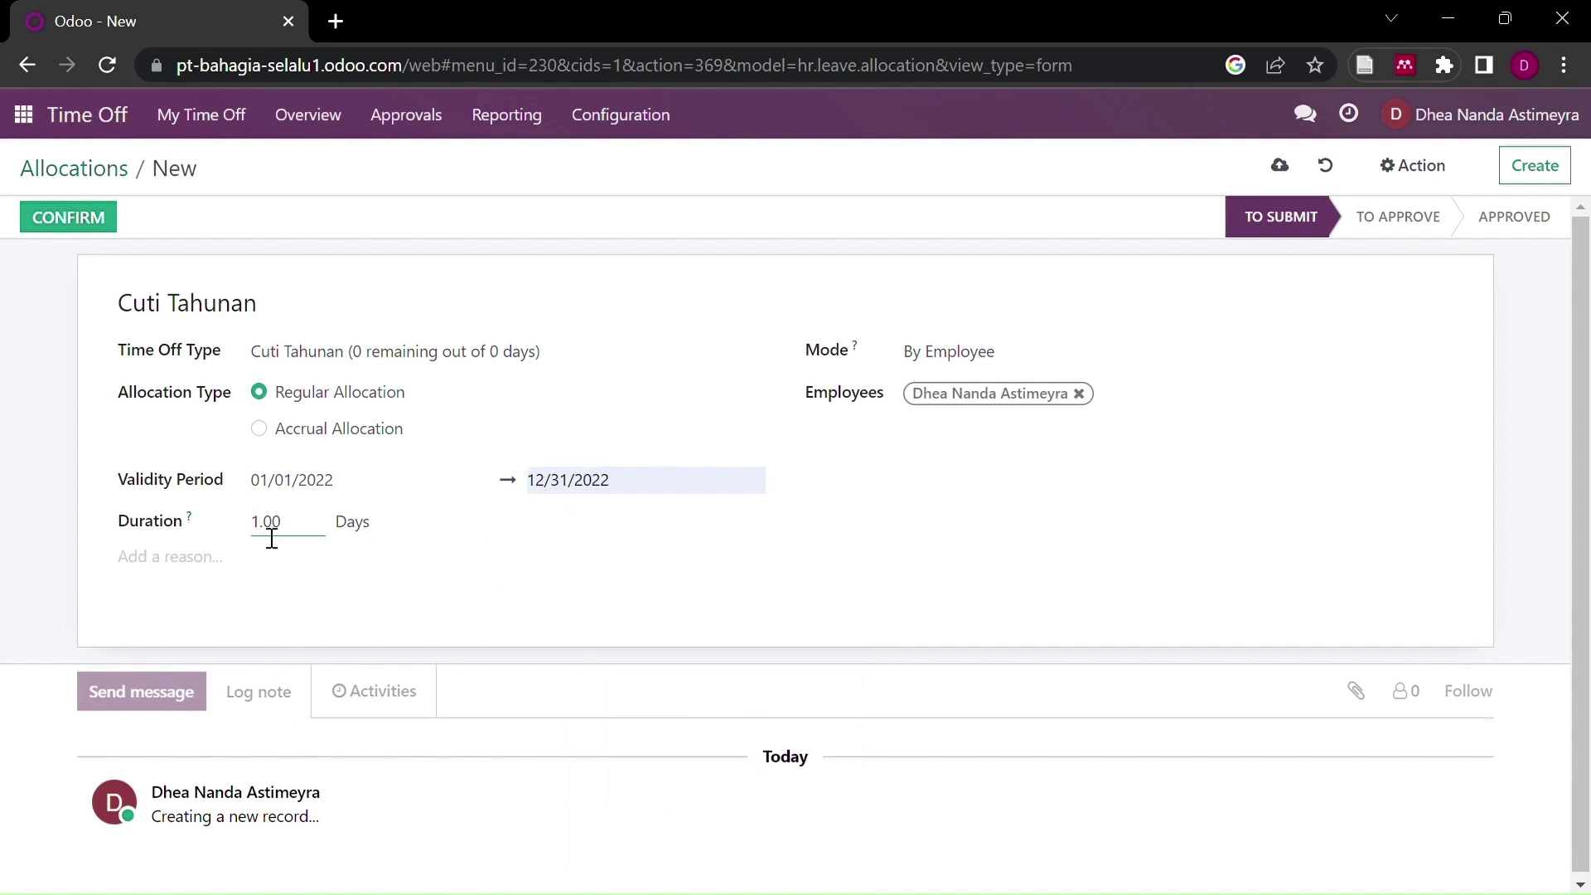
{"action": "type", "text": "2"}
{"action": "left_click", "coordinate": [301, 576]}
{"action": "left_click", "coordinate": [1011, 408]}
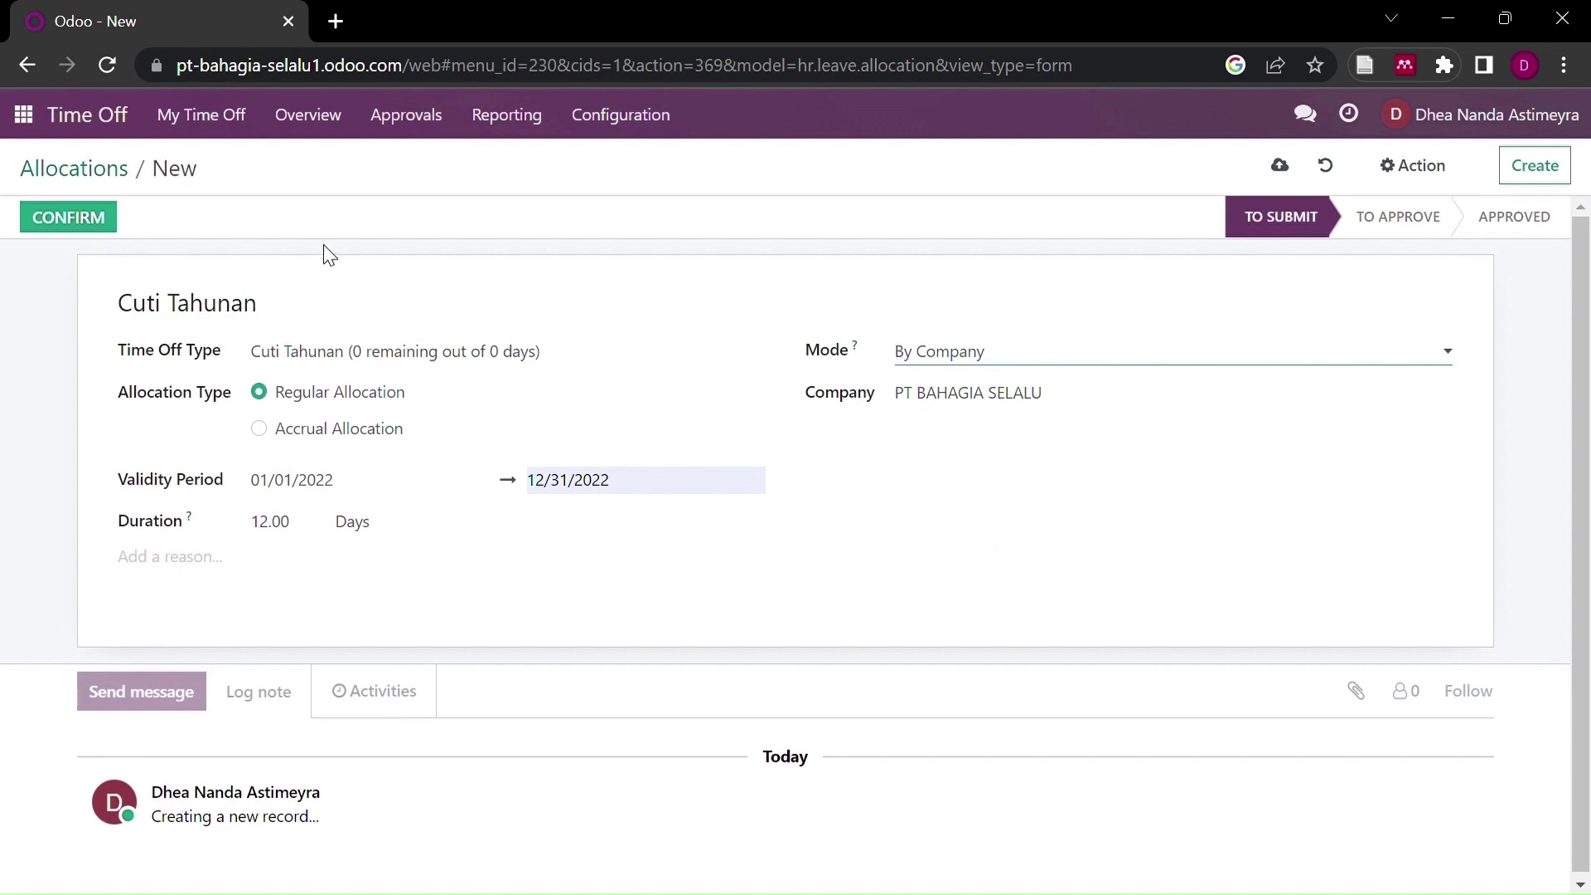
Step: Confirm and validate the Cuti Tahunan allocation
{"action": "left_click", "coordinate": [111, 219]}
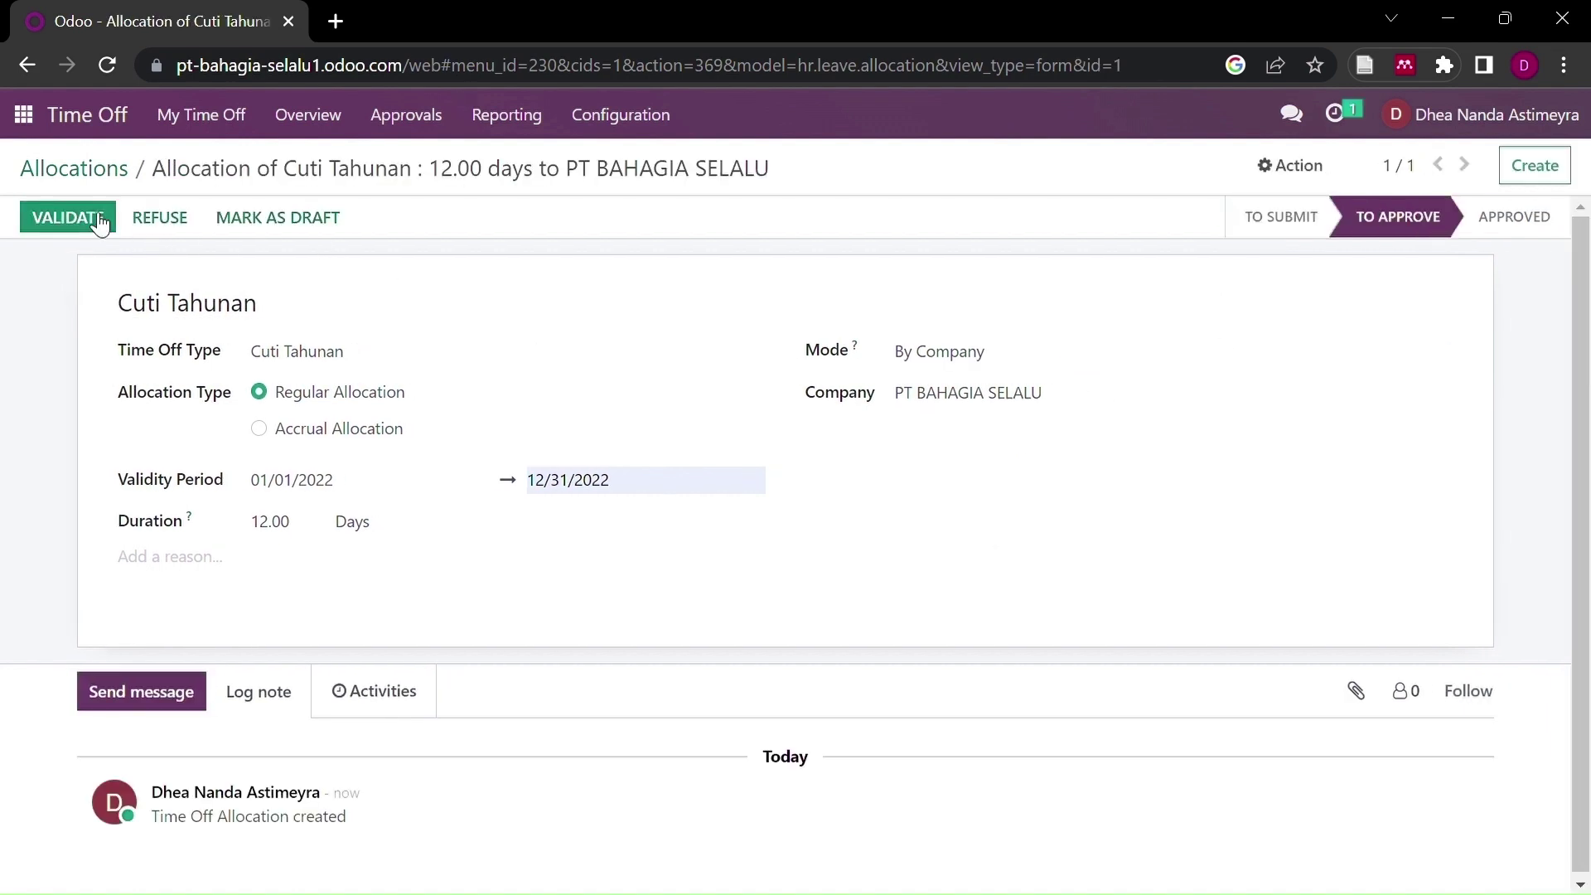
{"action": "left_click", "coordinate": [104, 220]}
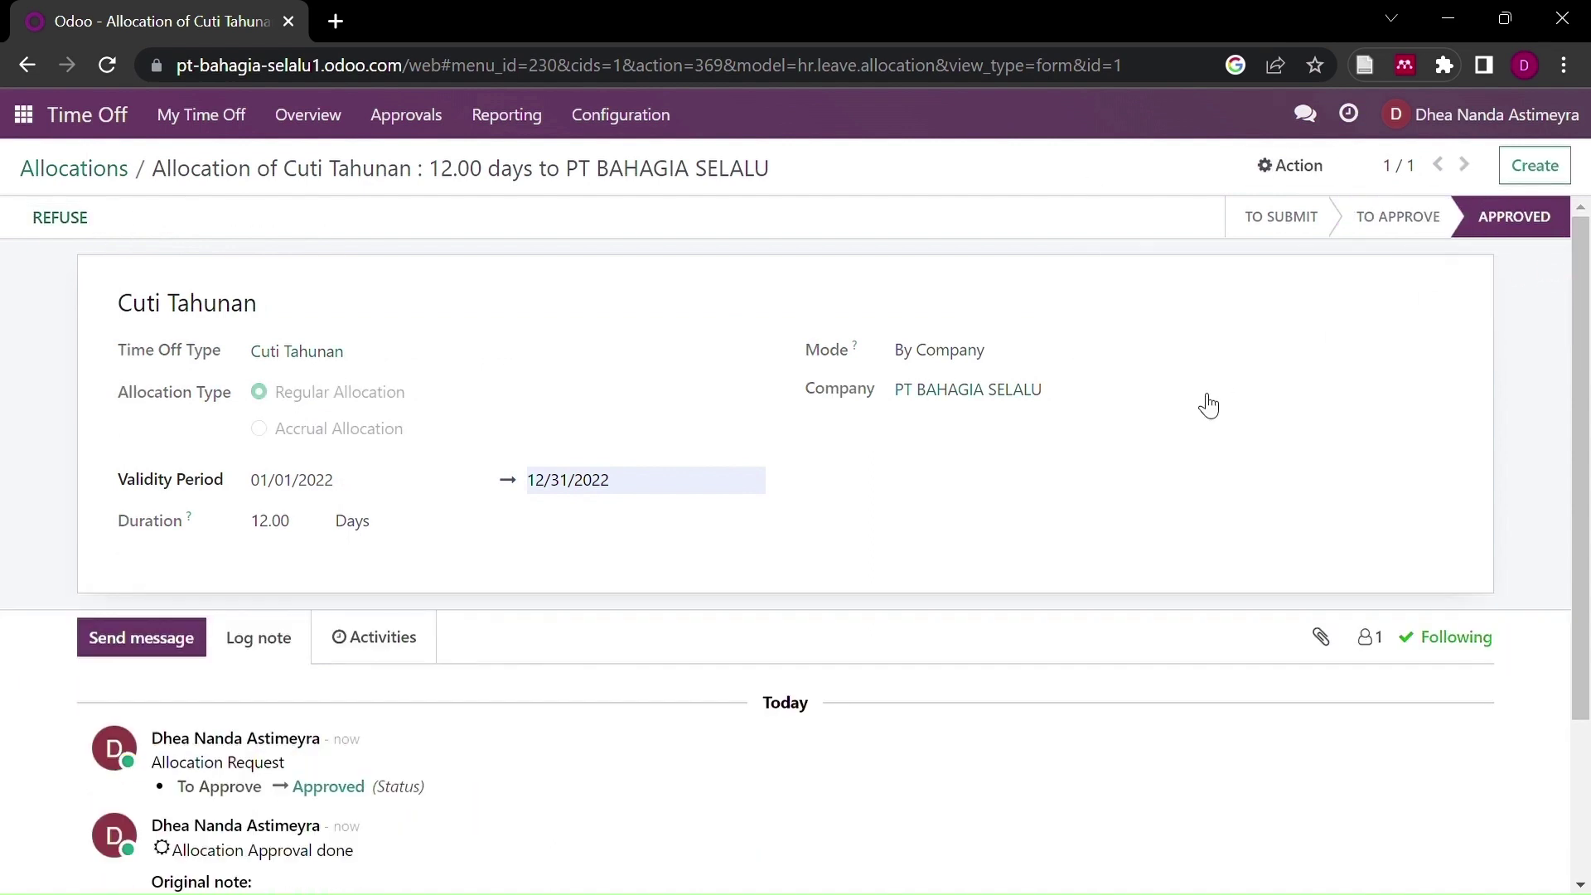
Step: Create another allocation with the time off type Cuti Sakit and title it Cuti Sakit
{"action": "left_click", "coordinate": [1549, 167]}
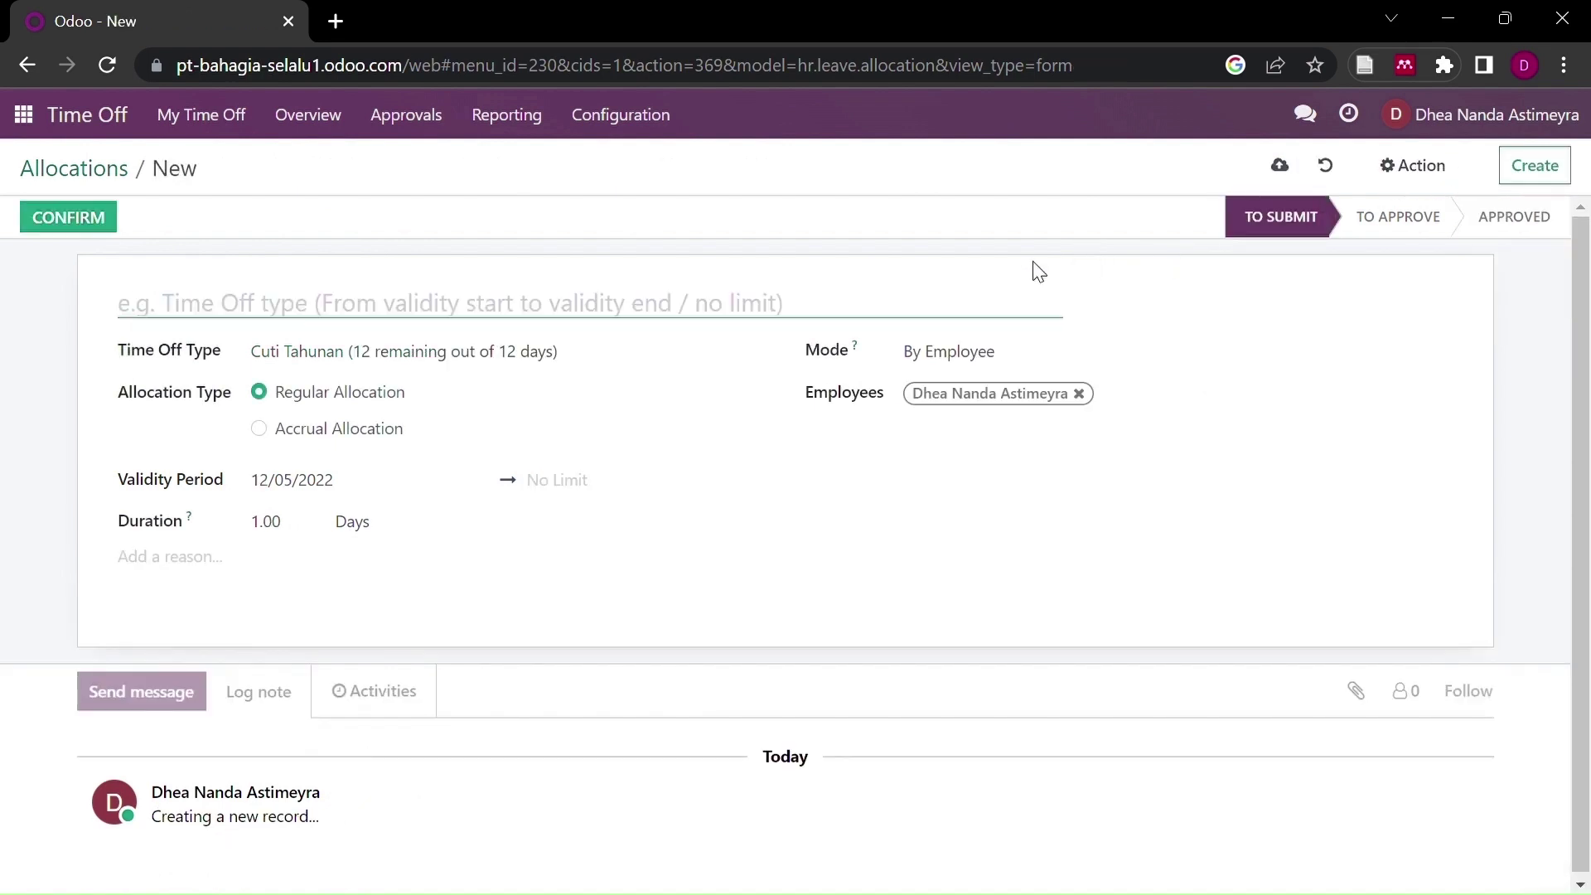
{"action": "left_click", "coordinate": [477, 359]}
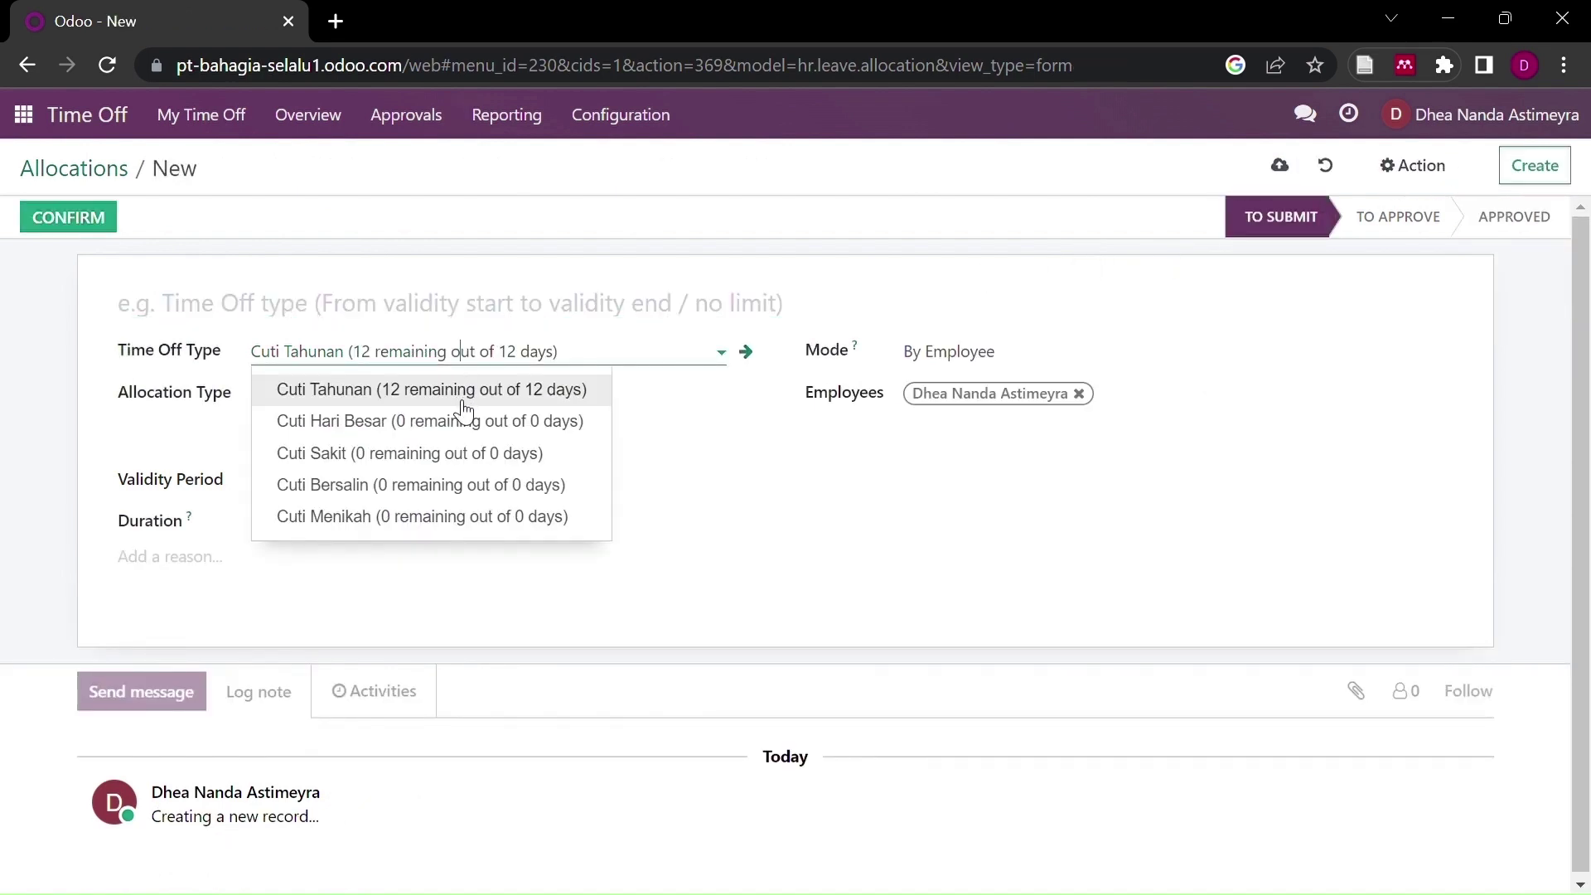
{"action": "left_click", "coordinate": [457, 457]}
{"action": "left_click", "coordinate": [363, 319]}
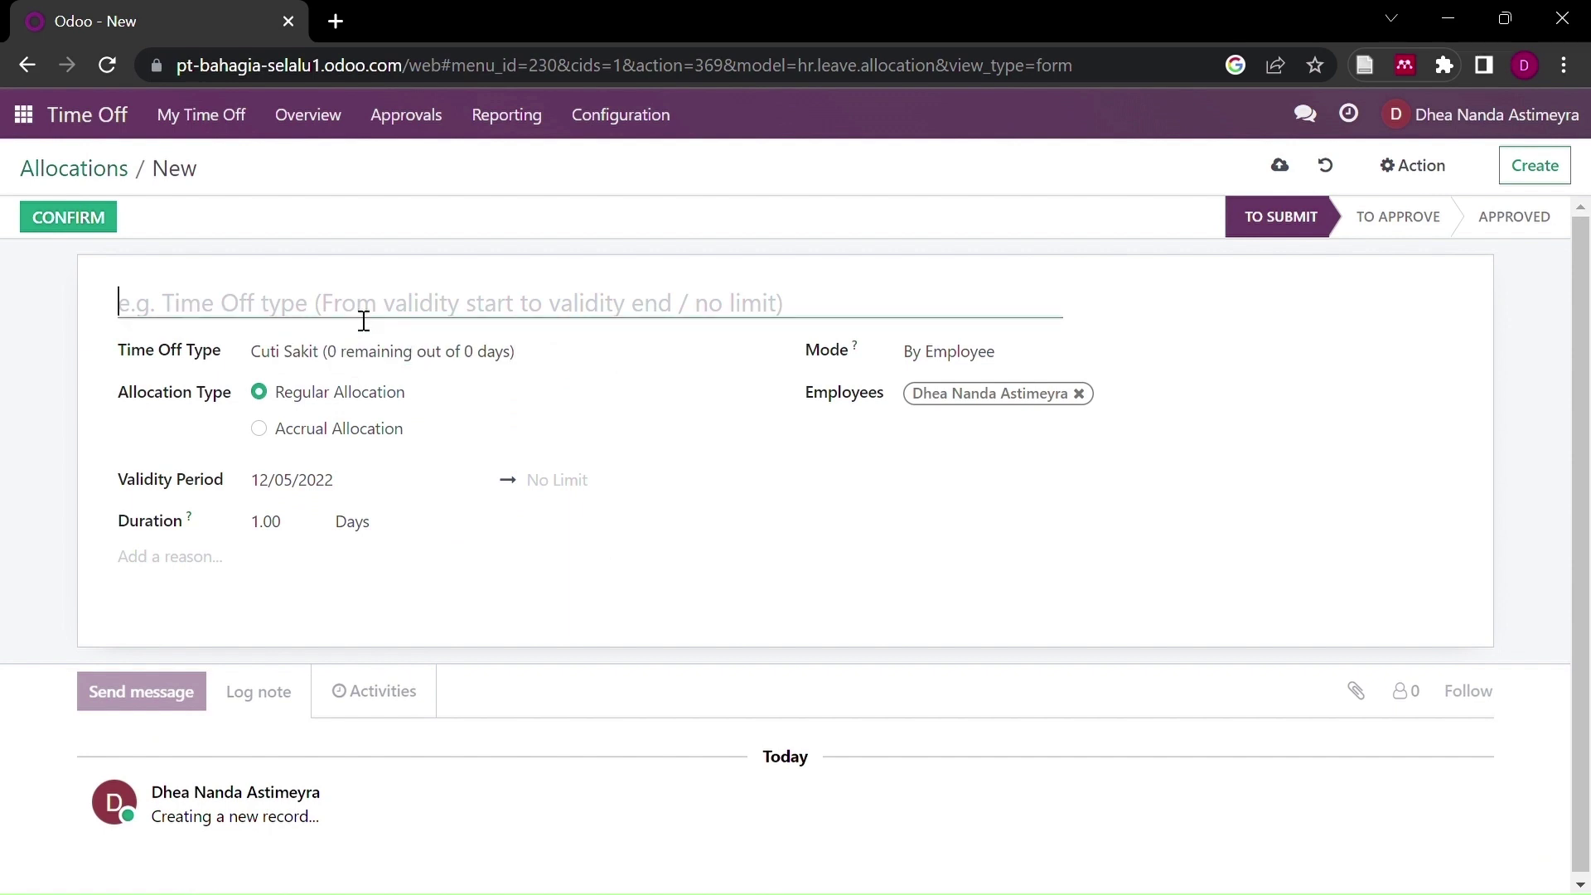
{"action": "type", "text": "Cuti "}
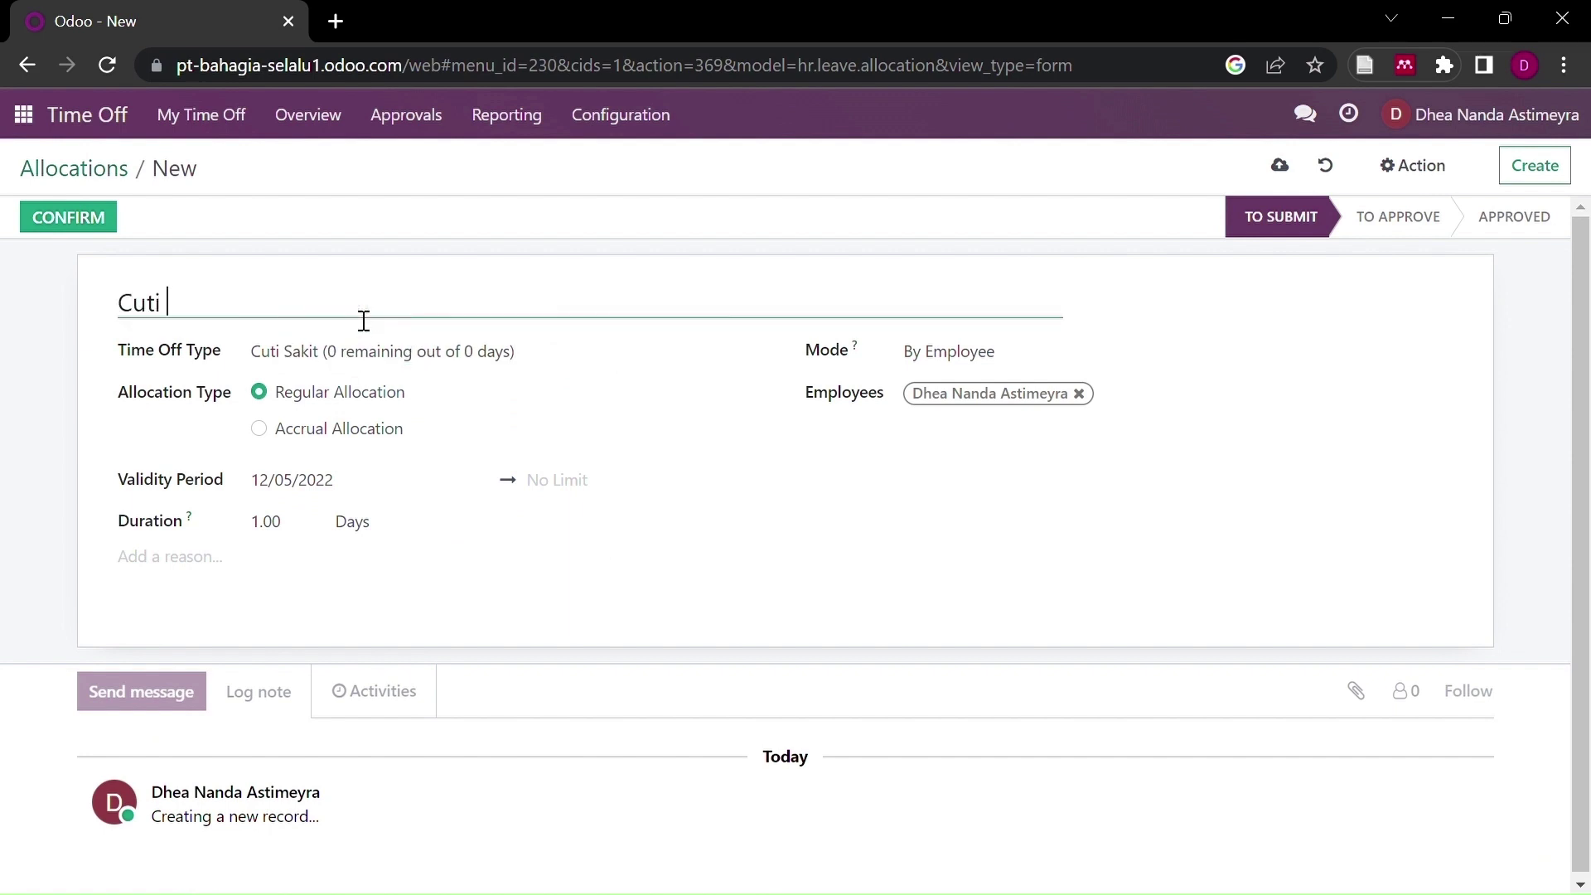
{"action": "type", "text": "Sakit"}
Step: Set the Cuti Sakit allocation's validity period from 01/01/2022 to 12/31/2022
{"action": "left_click", "coordinate": [364, 481]}
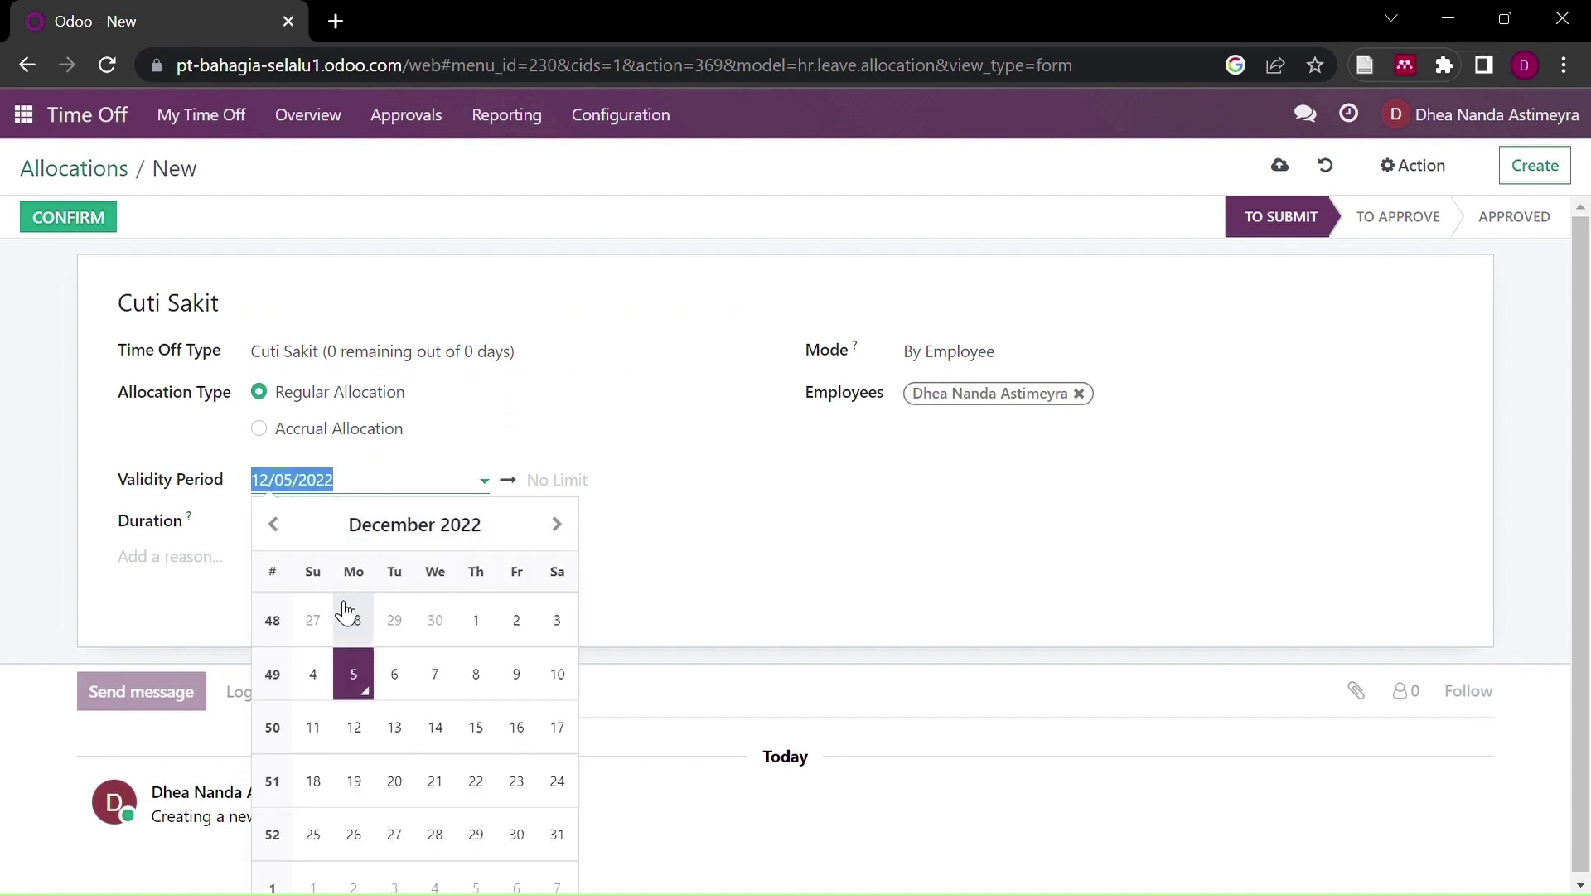
{"action": "left_click", "coordinate": [313, 519]}
{"action": "left_click", "coordinate": [324, 586]}
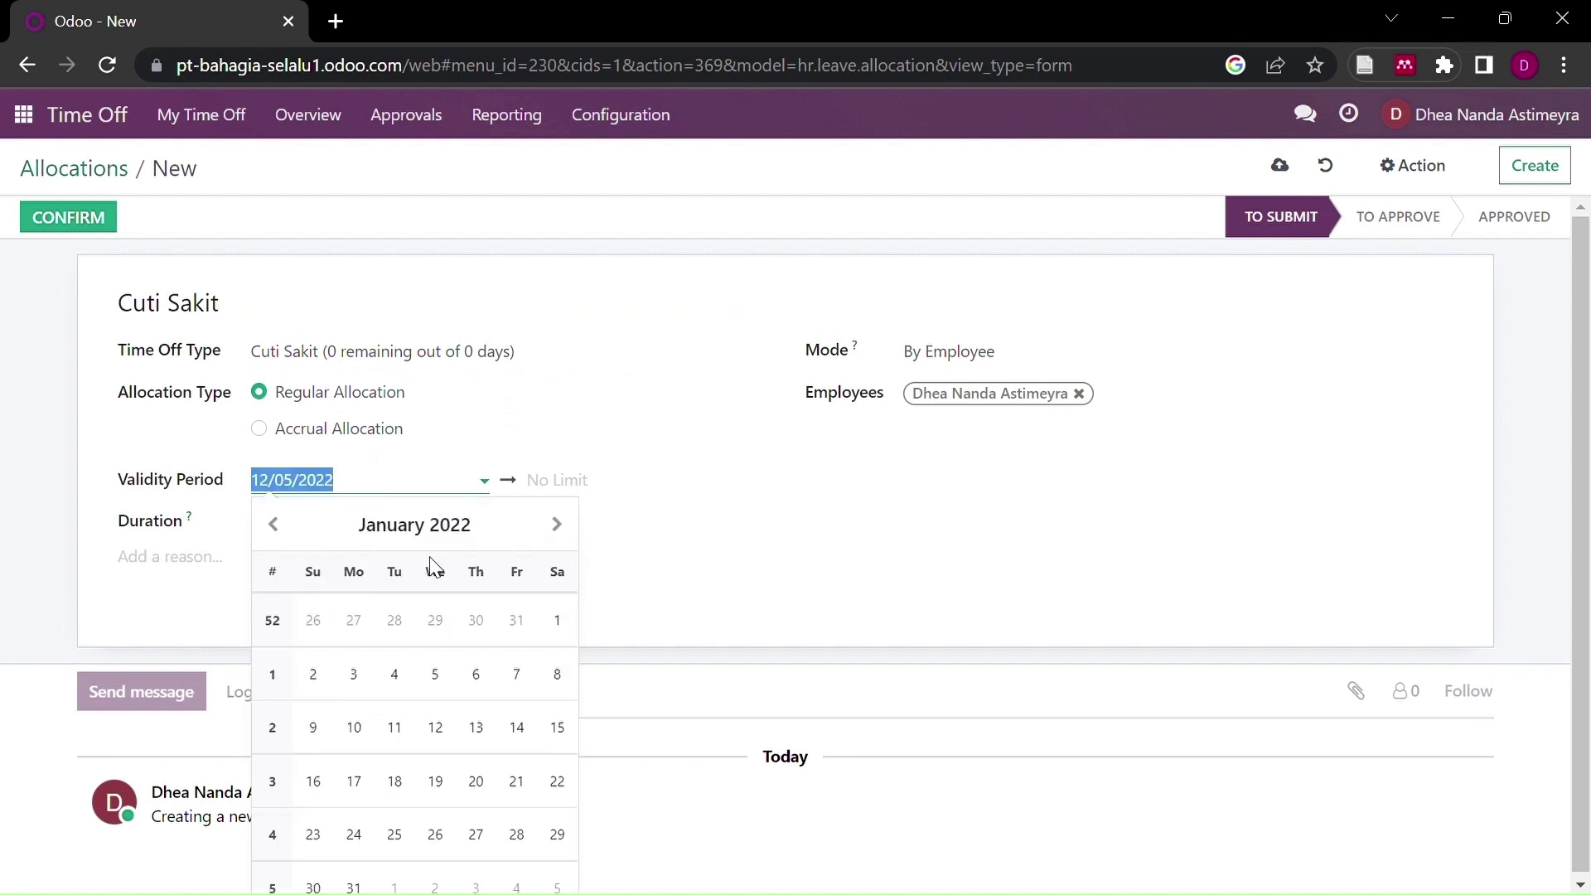
{"action": "left_click", "coordinate": [557, 620]}
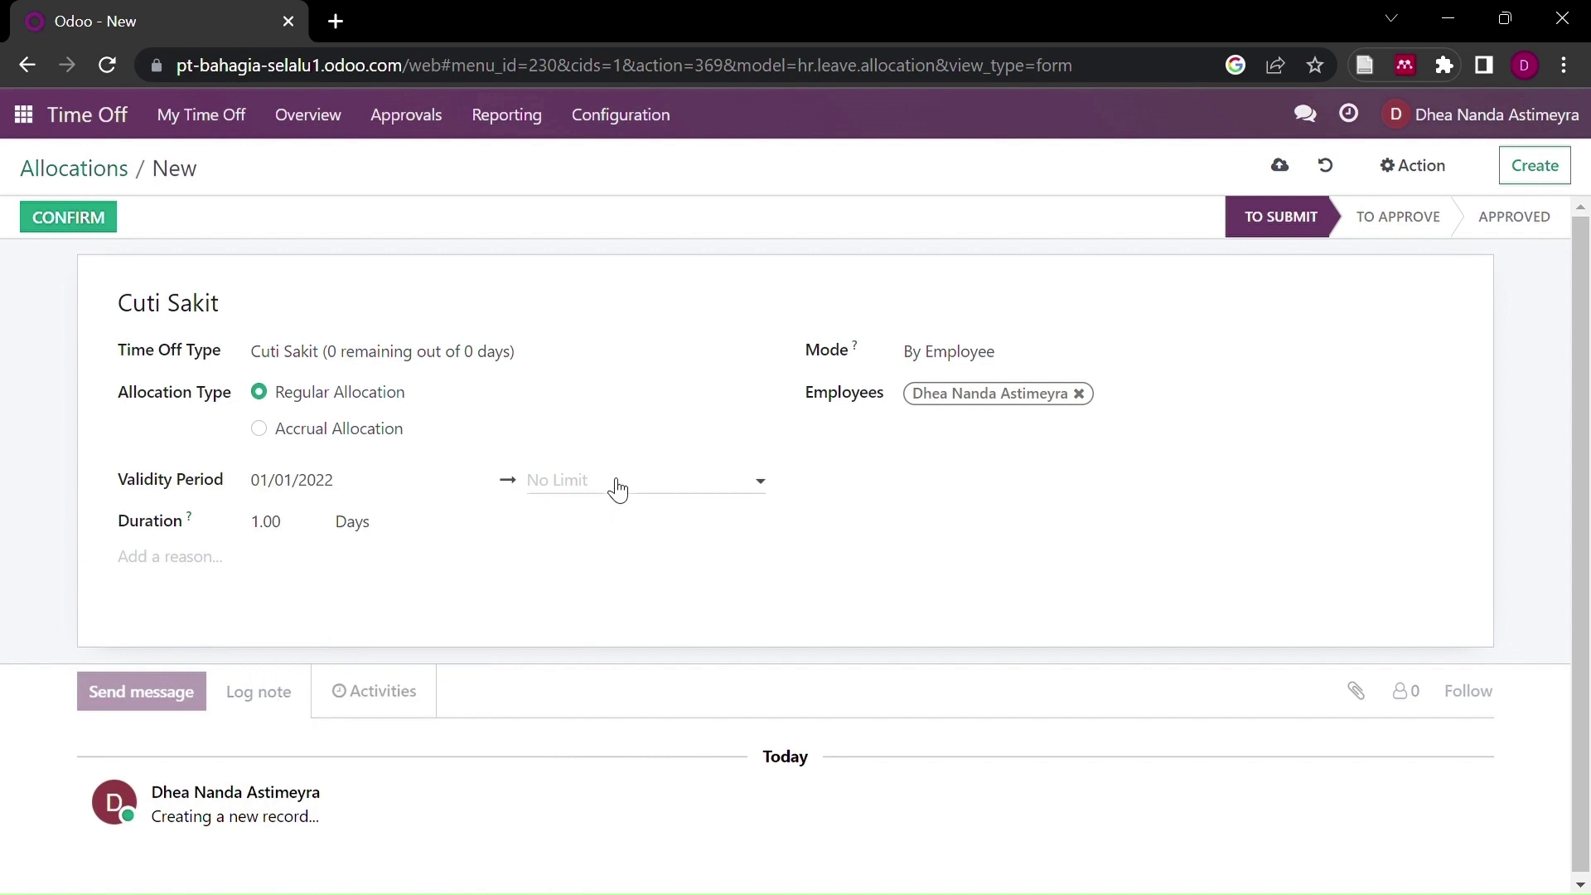
{"action": "left_click", "coordinate": [616, 485]}
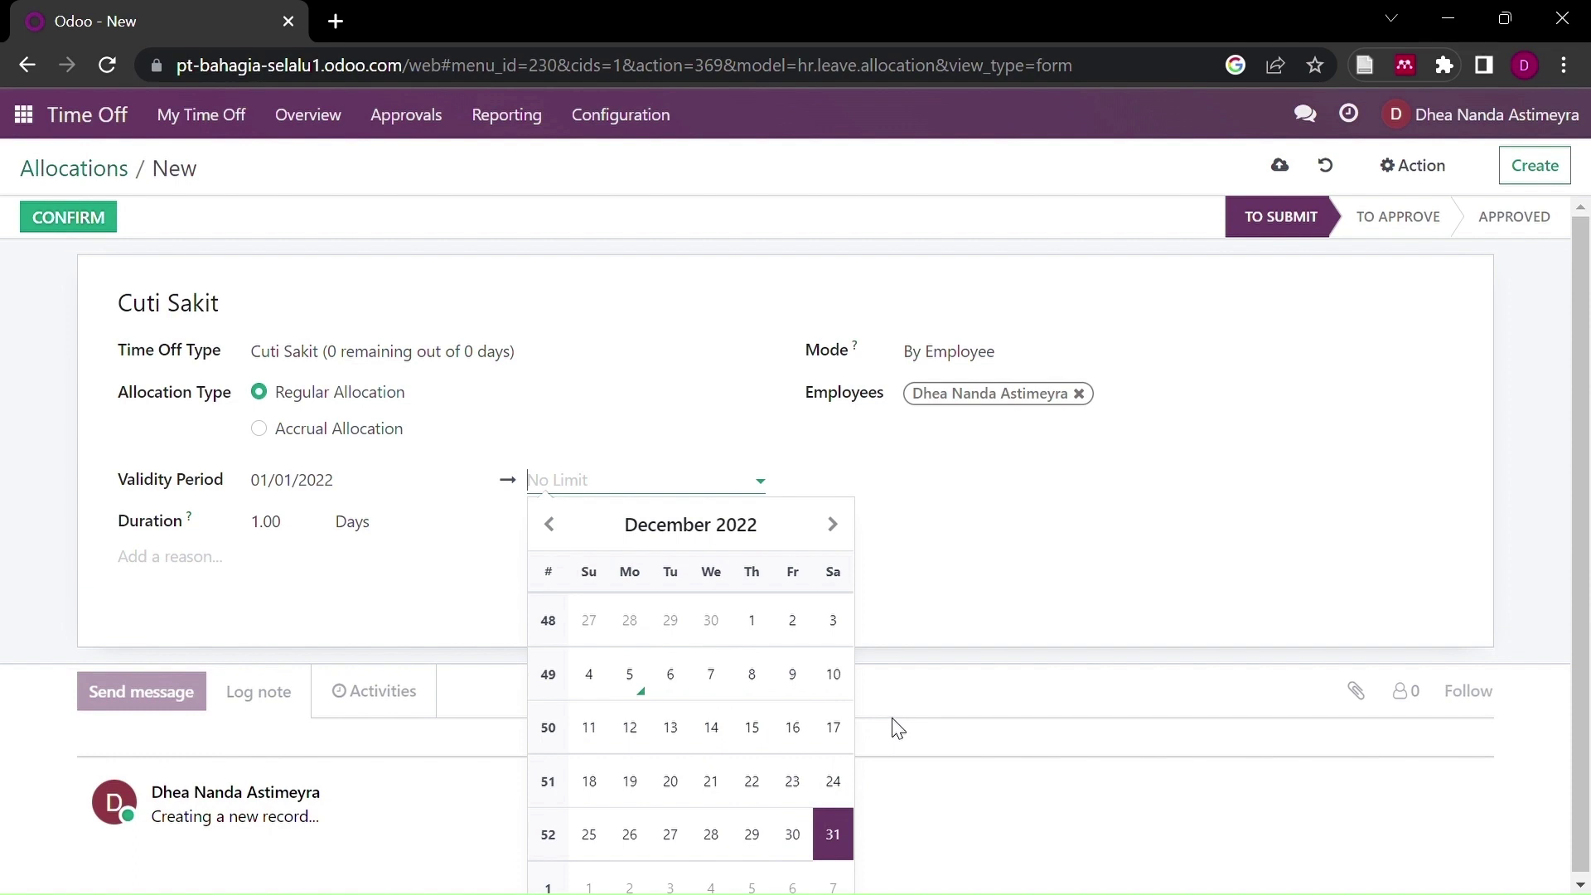
{"action": "left_click", "coordinate": [666, 530]}
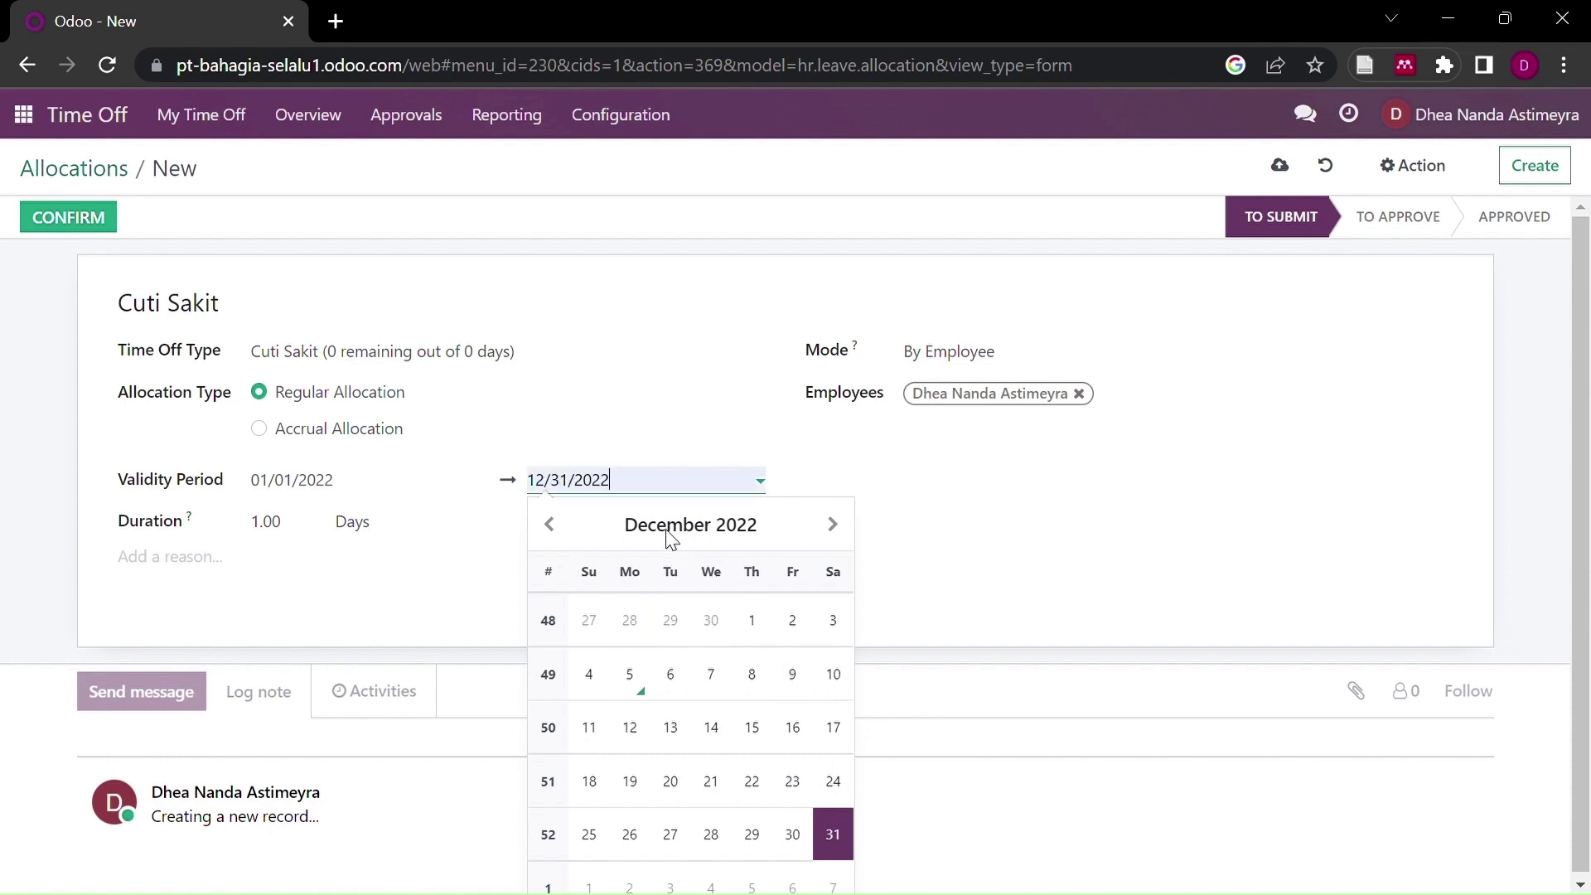
Step: Set the Cuti Sakit allocation's duration to 260 days
{"action": "left_click", "coordinate": [272, 528]}
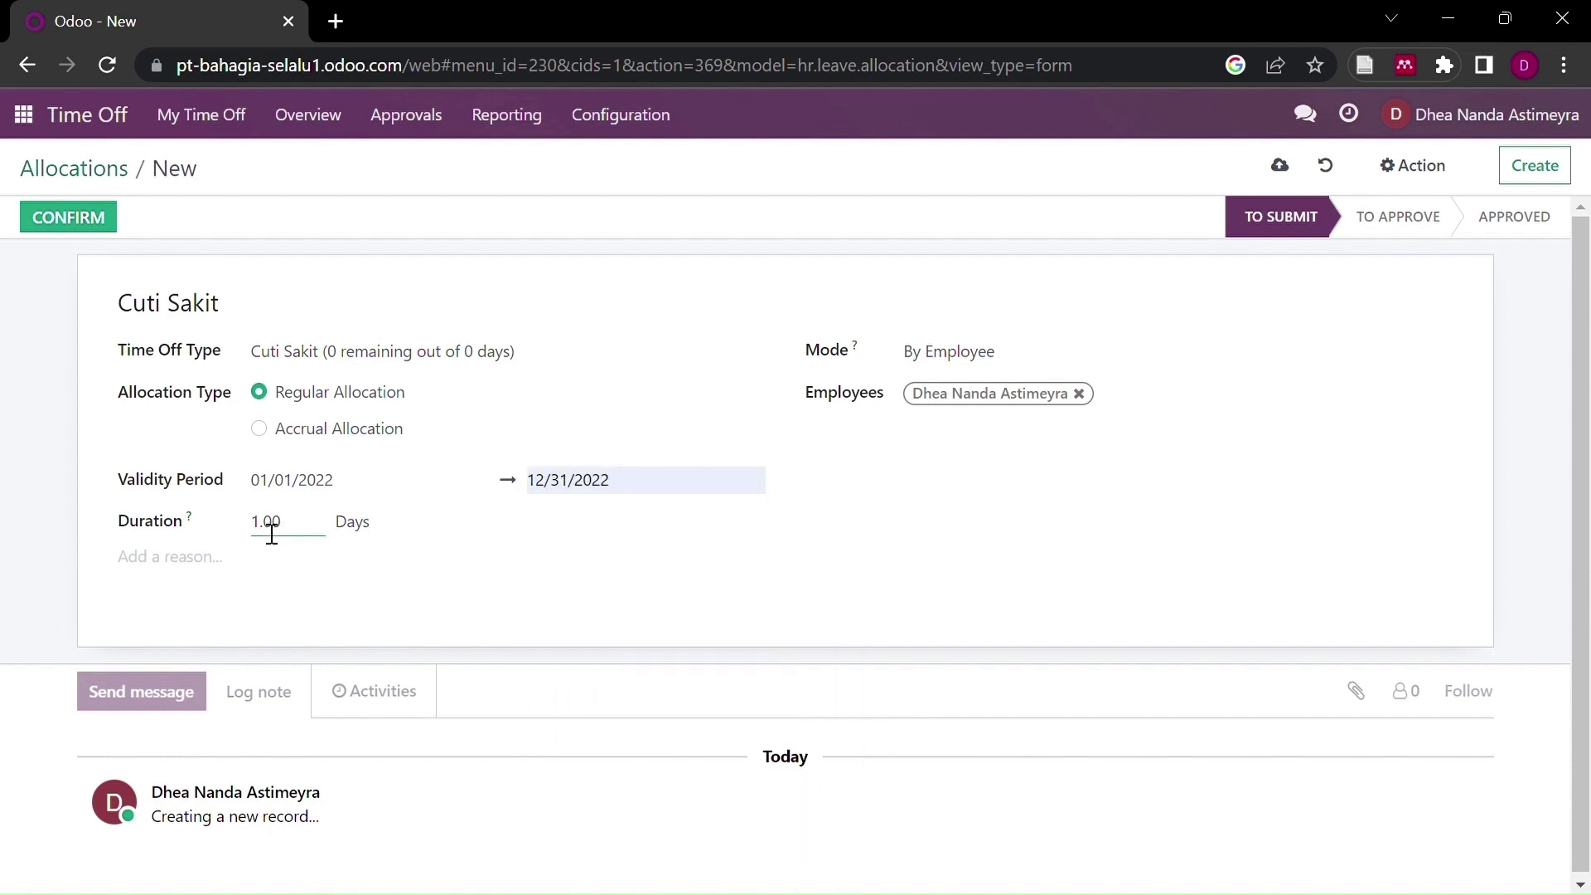
{"action": "double_click", "coordinate": [271, 533]}
{"action": "type", "text": "260"}
{"action": "left_click", "coordinate": [277, 597]}
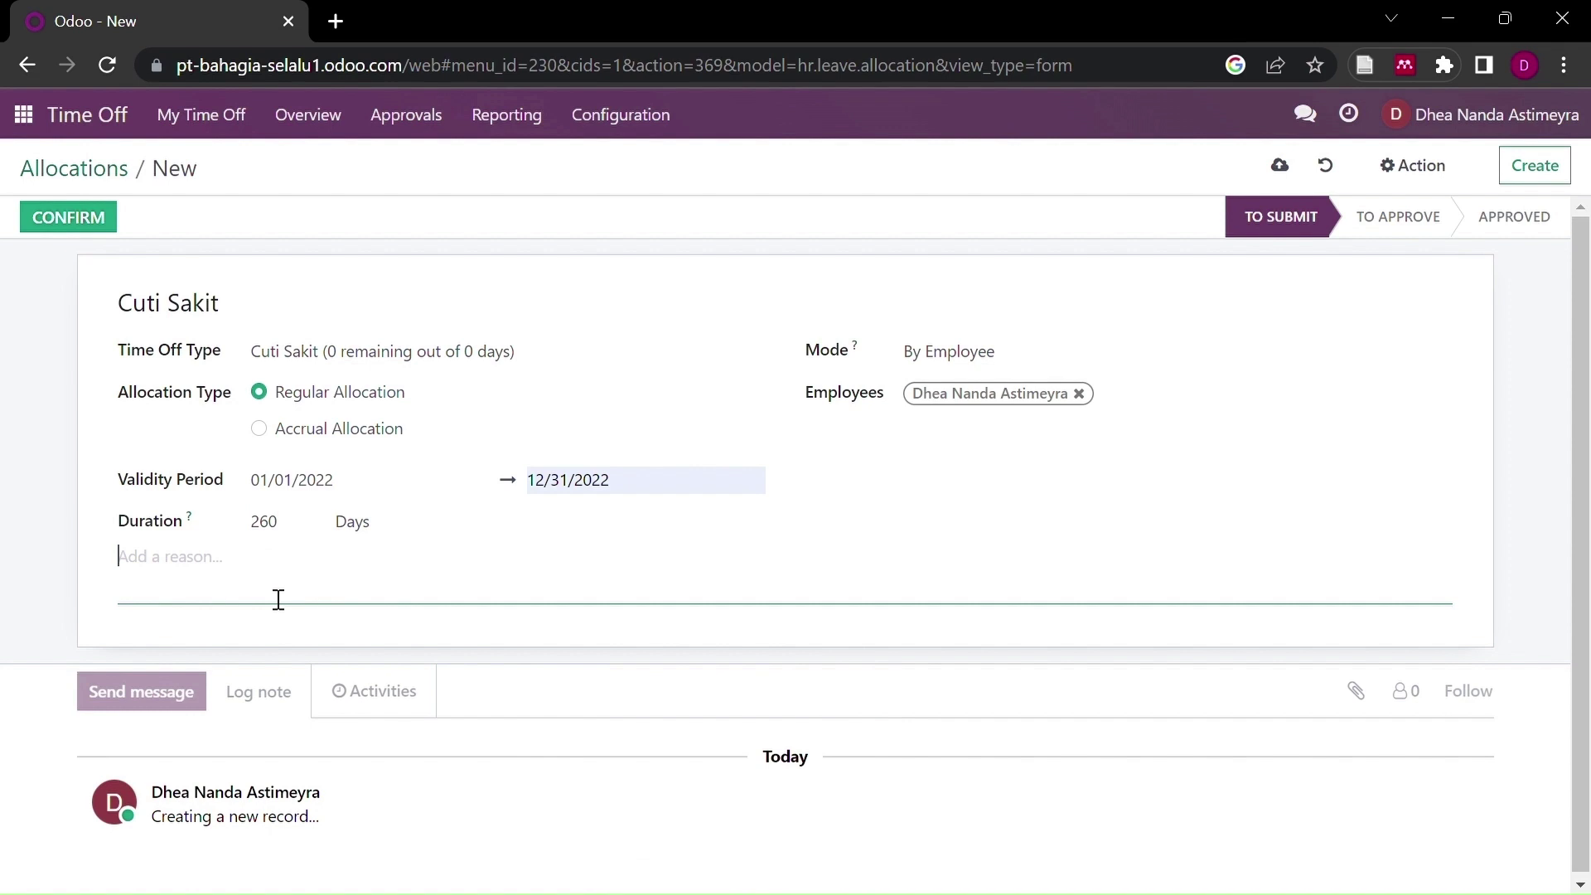
Step: Set the Cuti Sakit allocation's mode to By Company for PT BAHAGIA SELALU, and confirm and validate the allocation
{"action": "left_click", "coordinate": [1044, 354]}
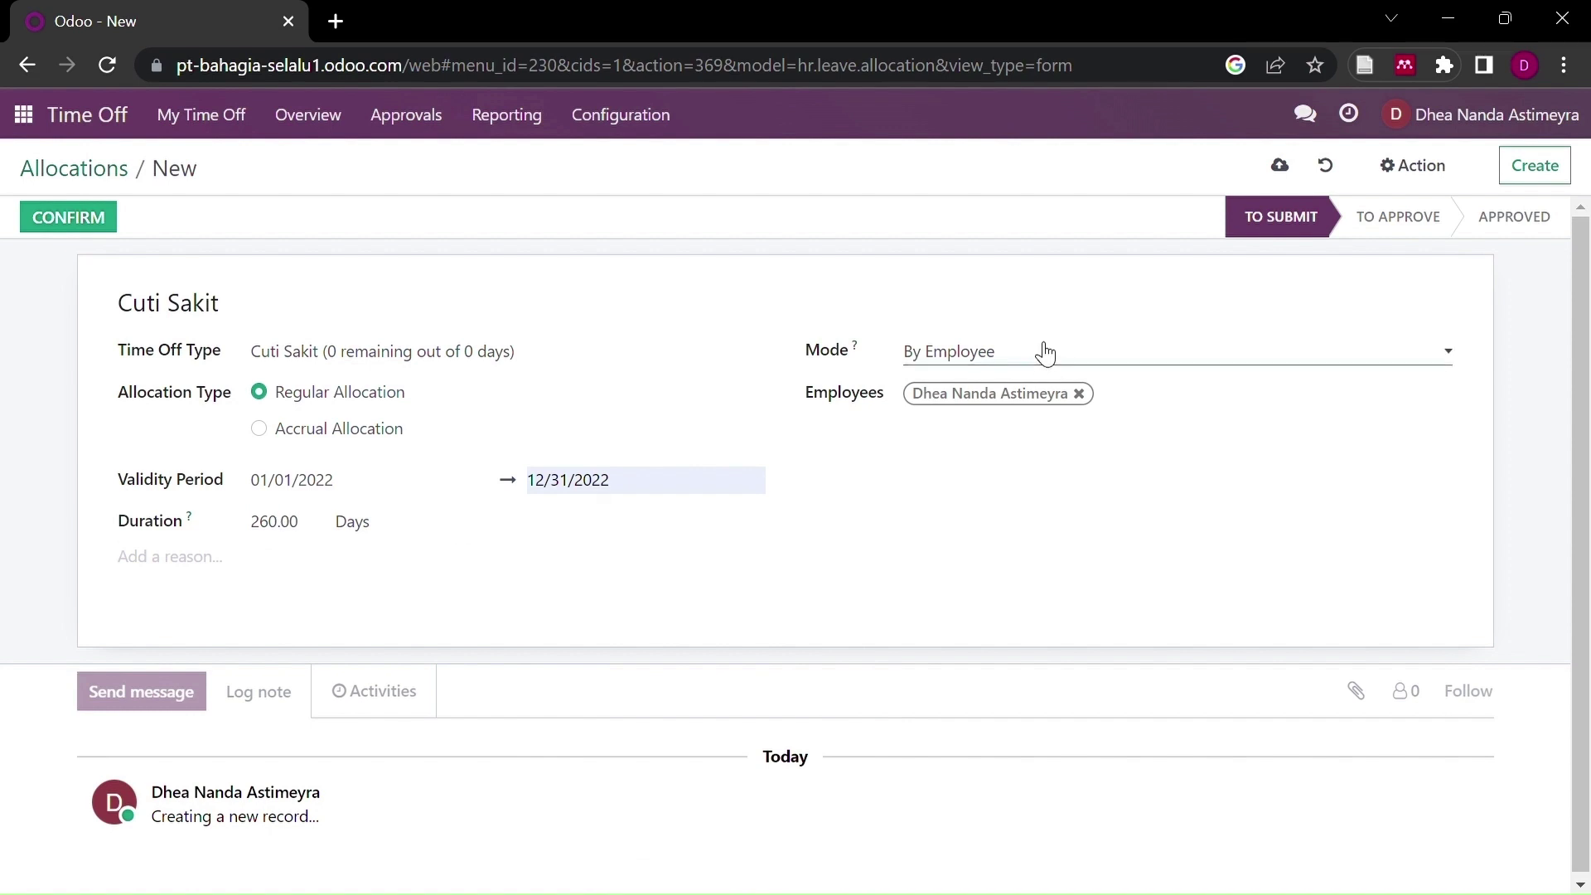
{"action": "left_click", "coordinate": [1040, 406]}
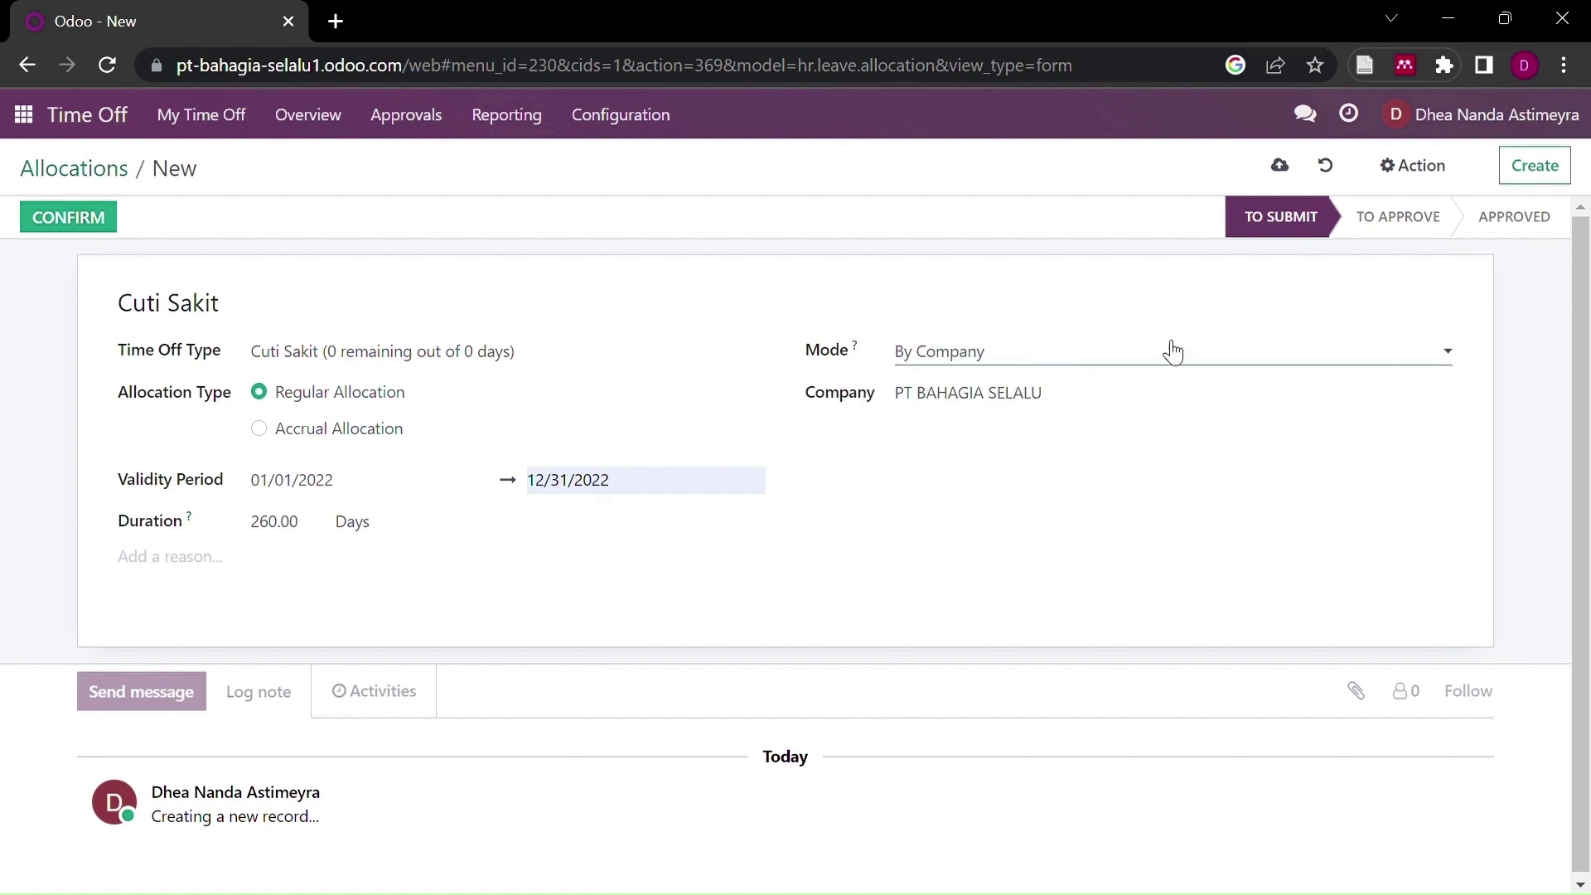
{"action": "left_click", "coordinate": [89, 216]}
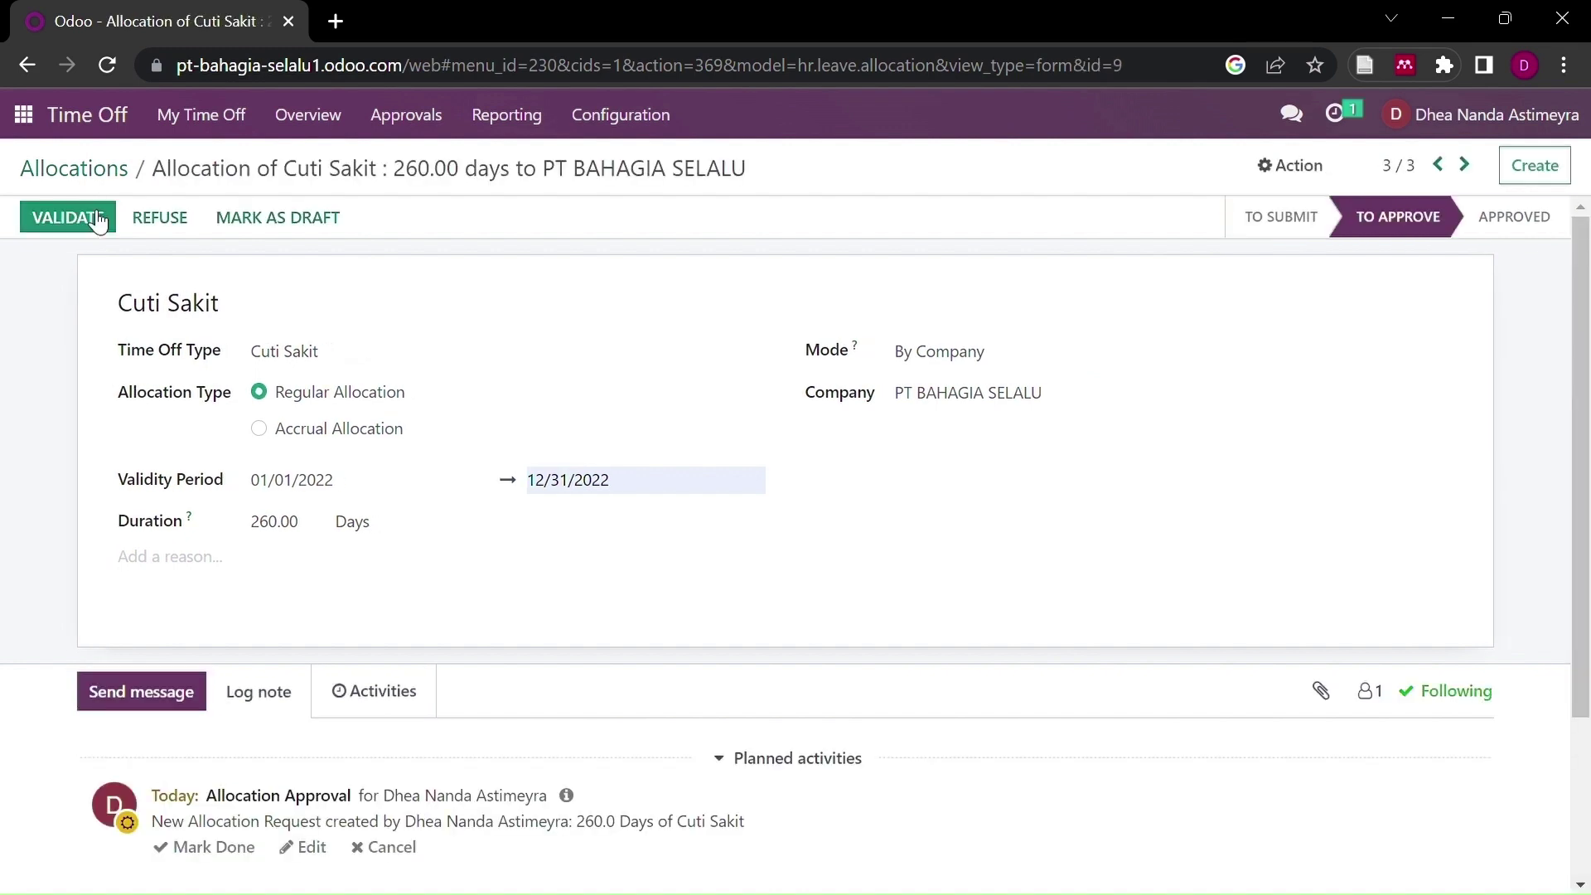
{"action": "left_click", "coordinate": [98, 220]}
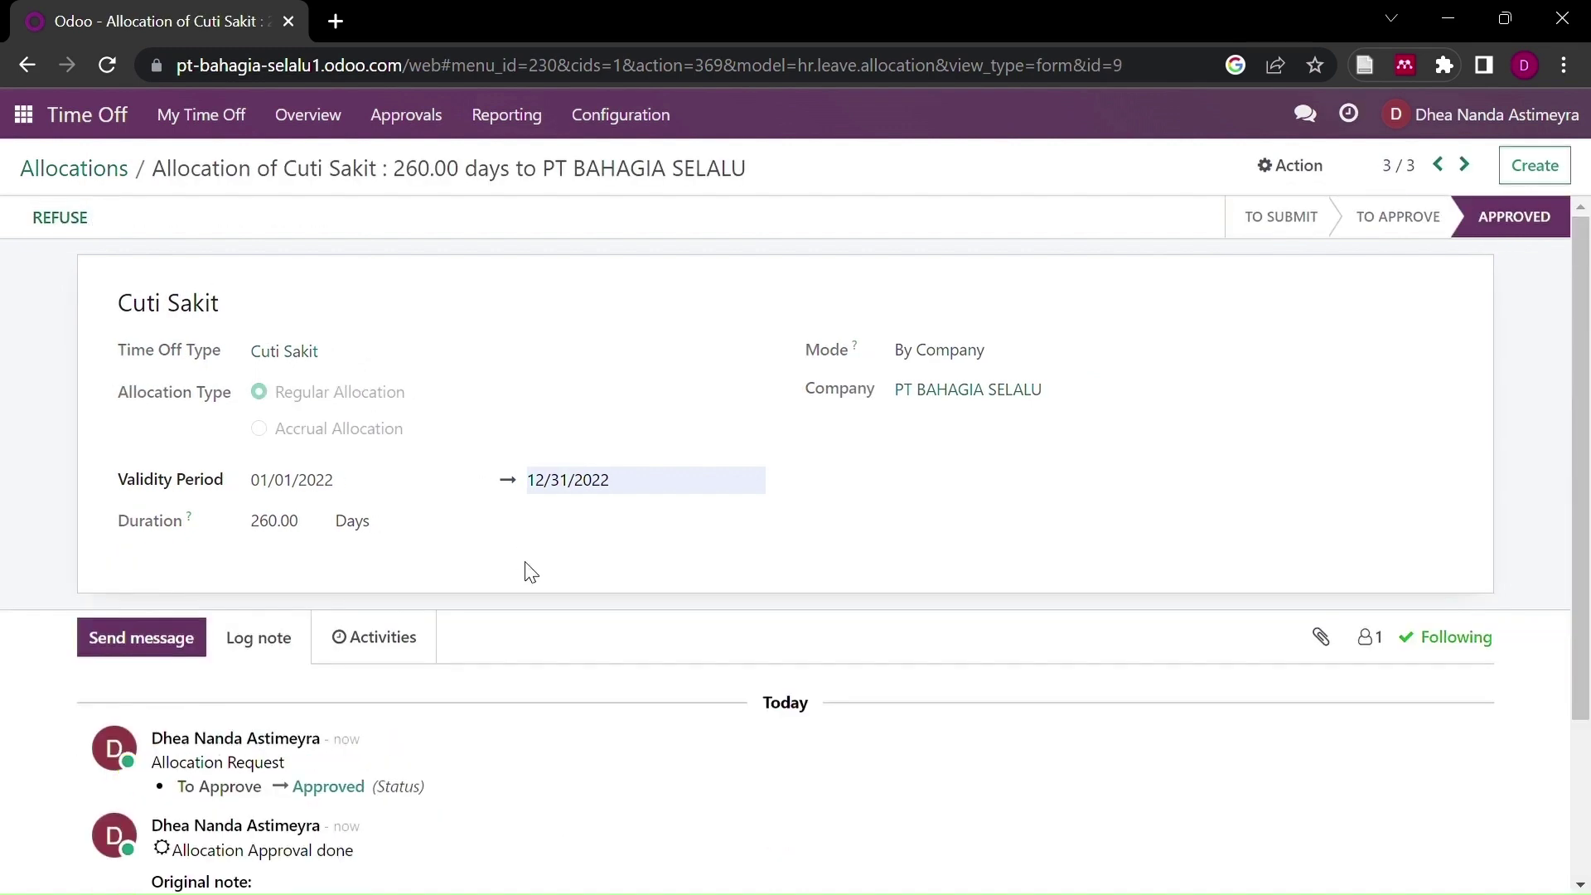
Step: Create another allocation titled Cuti Bersalin with the time off type Cuti Bersalin
{"action": "left_click", "coordinate": [1533, 178]}
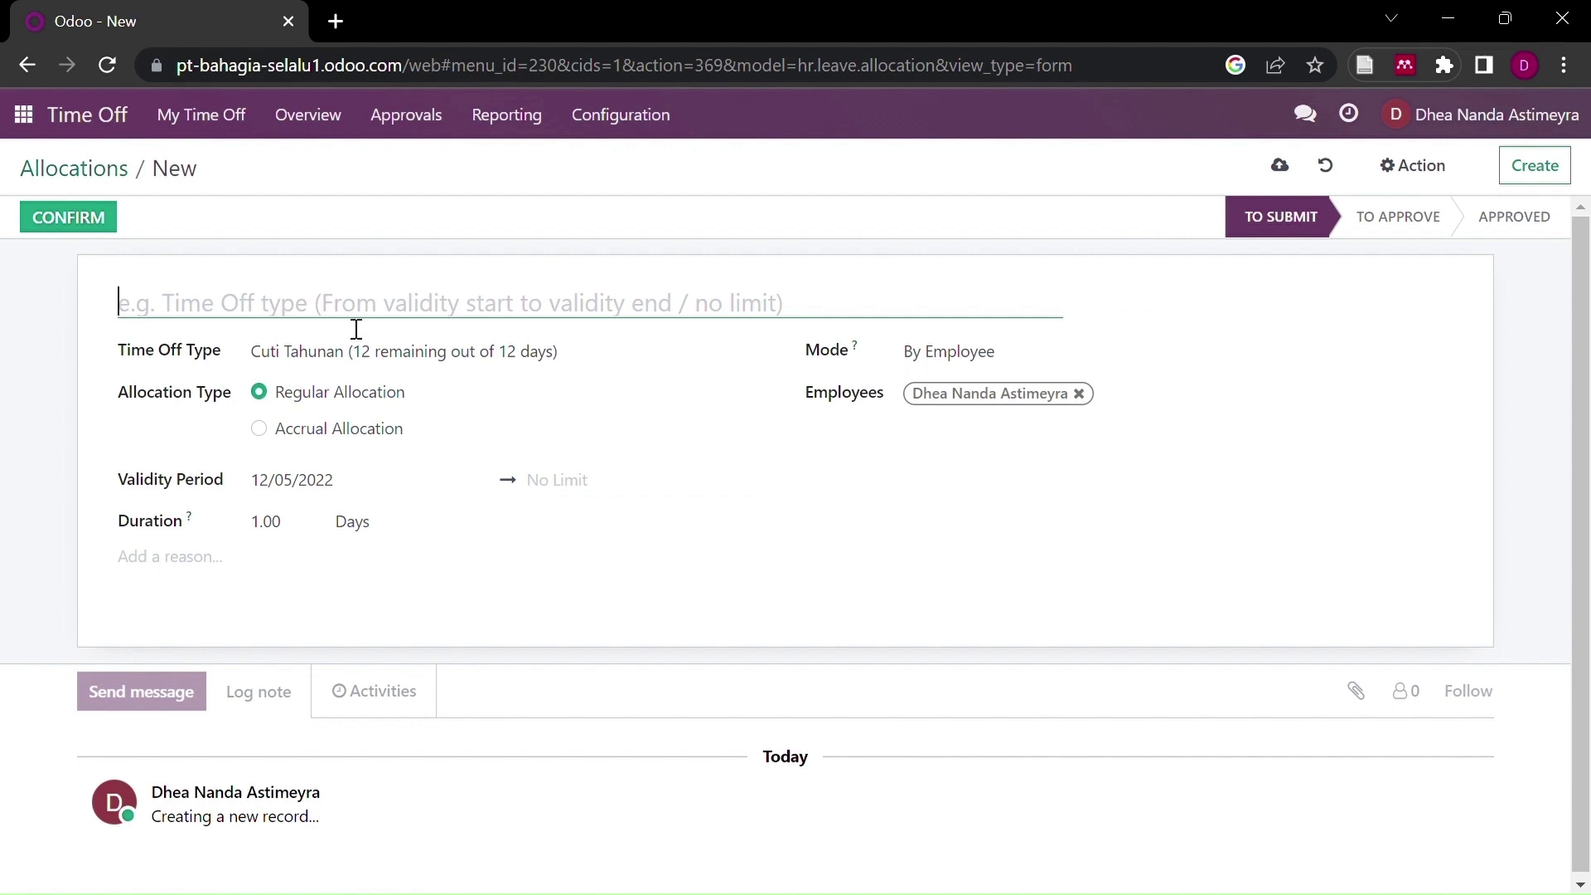
{"action": "type", "text": "Cuti "}
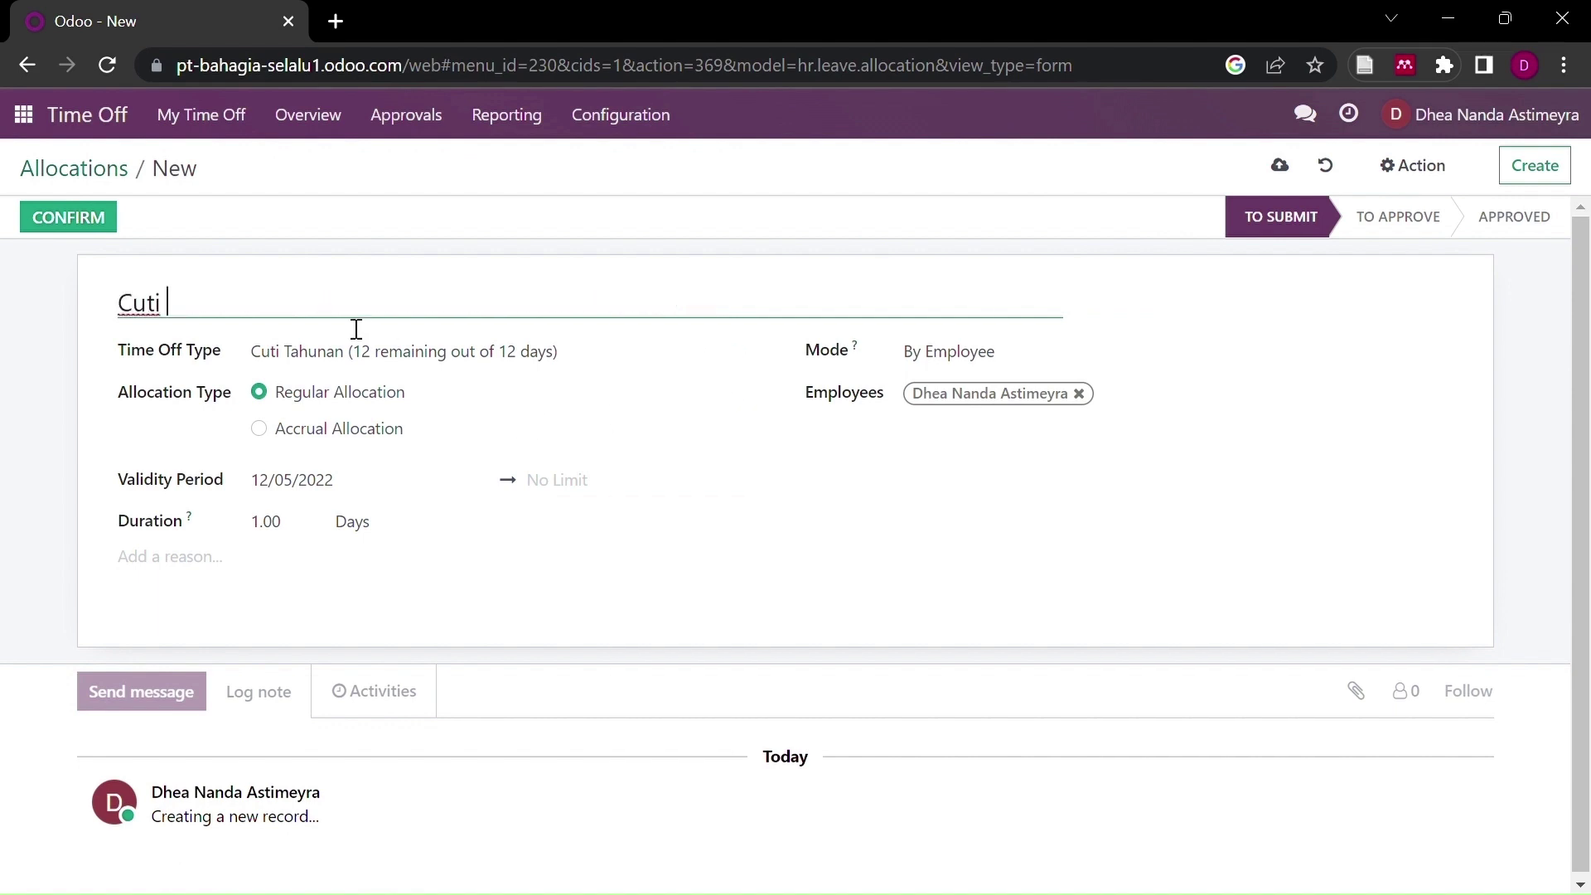
{"action": "type", "text": "Bersalin"}
{"action": "left_click", "coordinate": [359, 353]}
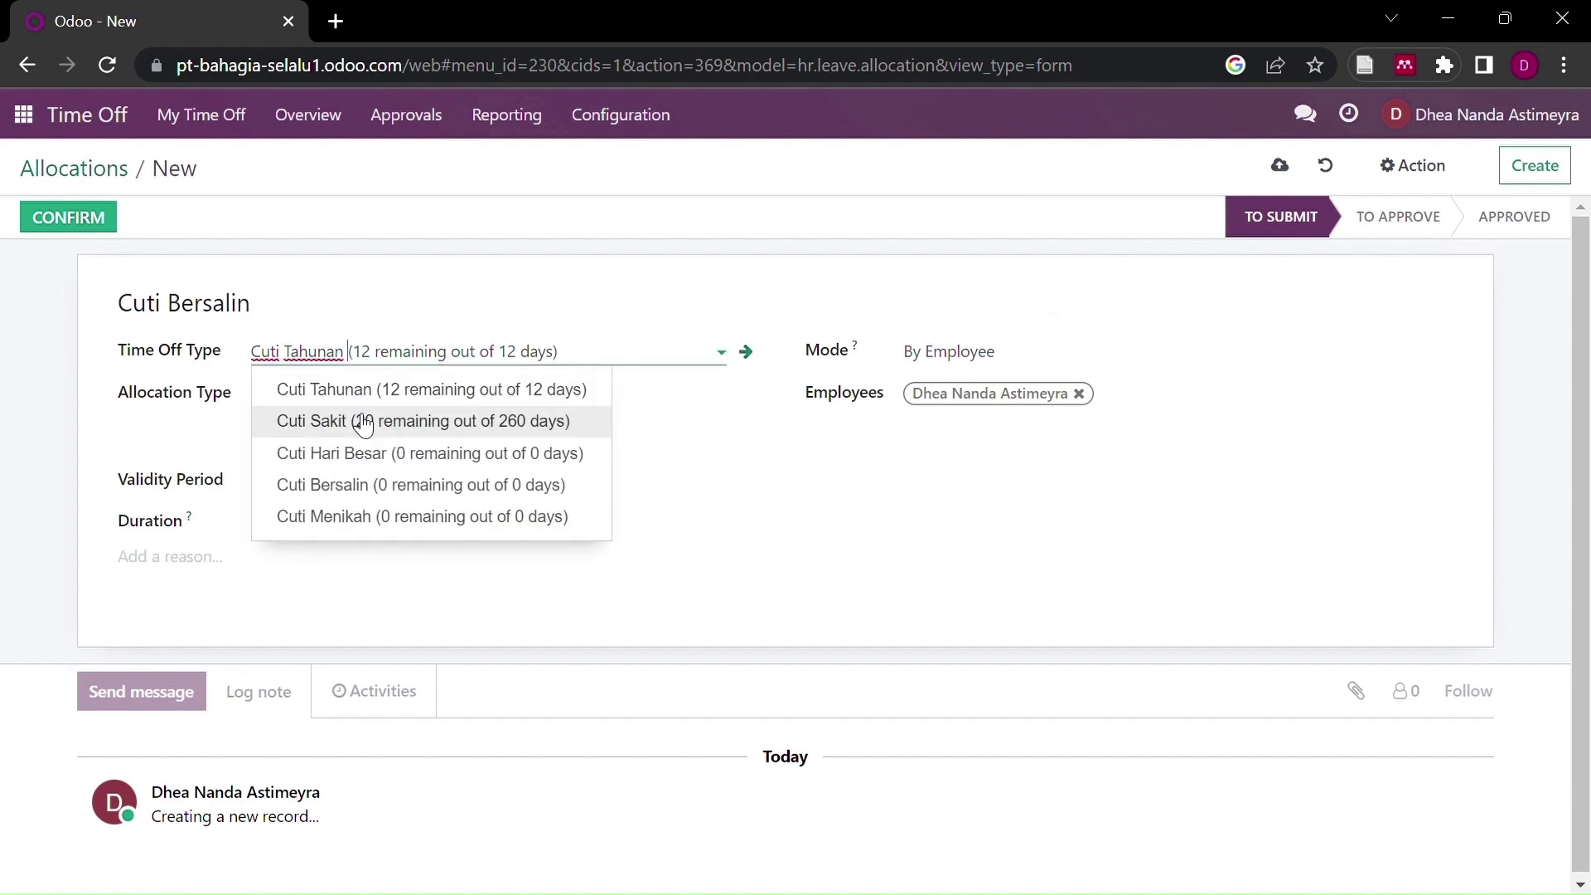
{"action": "left_click", "coordinate": [369, 487]}
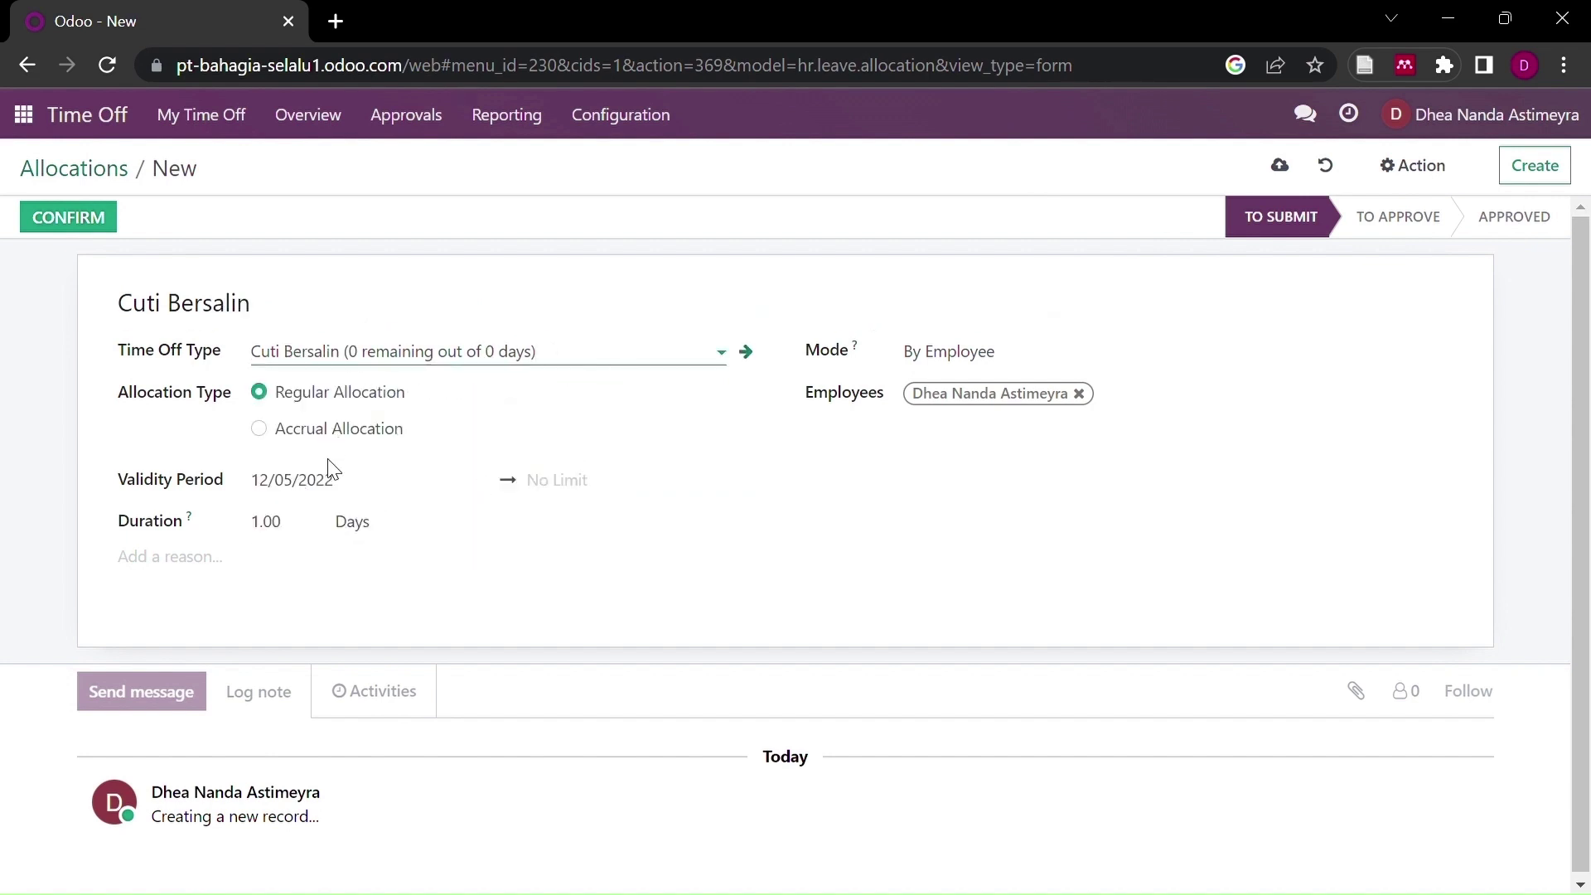
Step: Set the Cuti Bersalin allocation's validity period from 12/01/2022 to 12/31/2022
{"action": "left_click", "coordinate": [330, 484]}
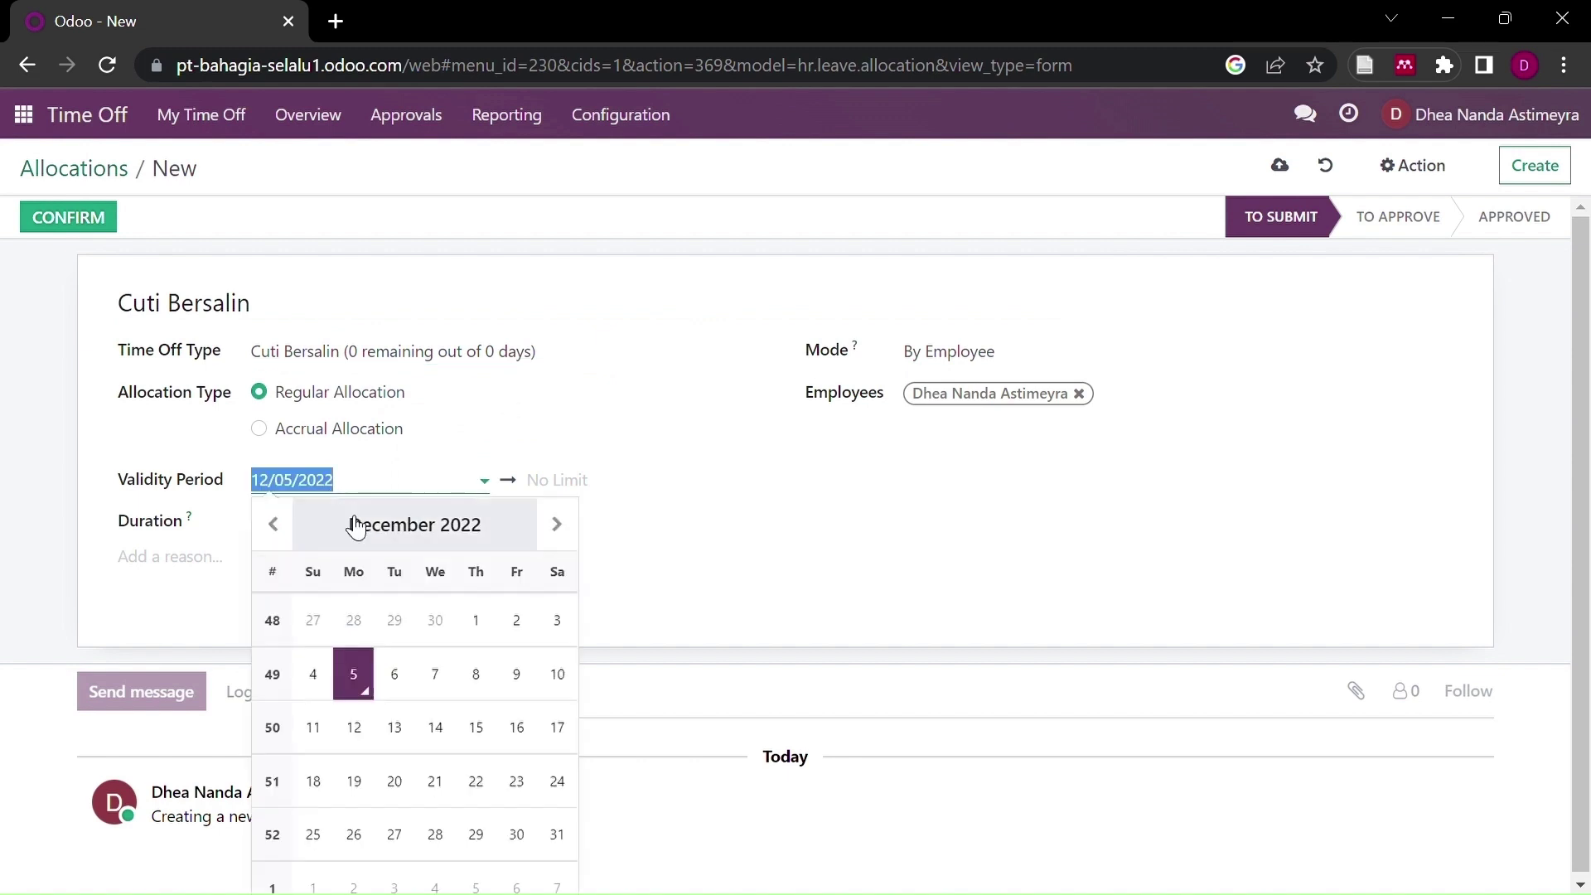
{"action": "left_click", "coordinate": [477, 635]}
{"action": "left_click", "coordinate": [630, 490]}
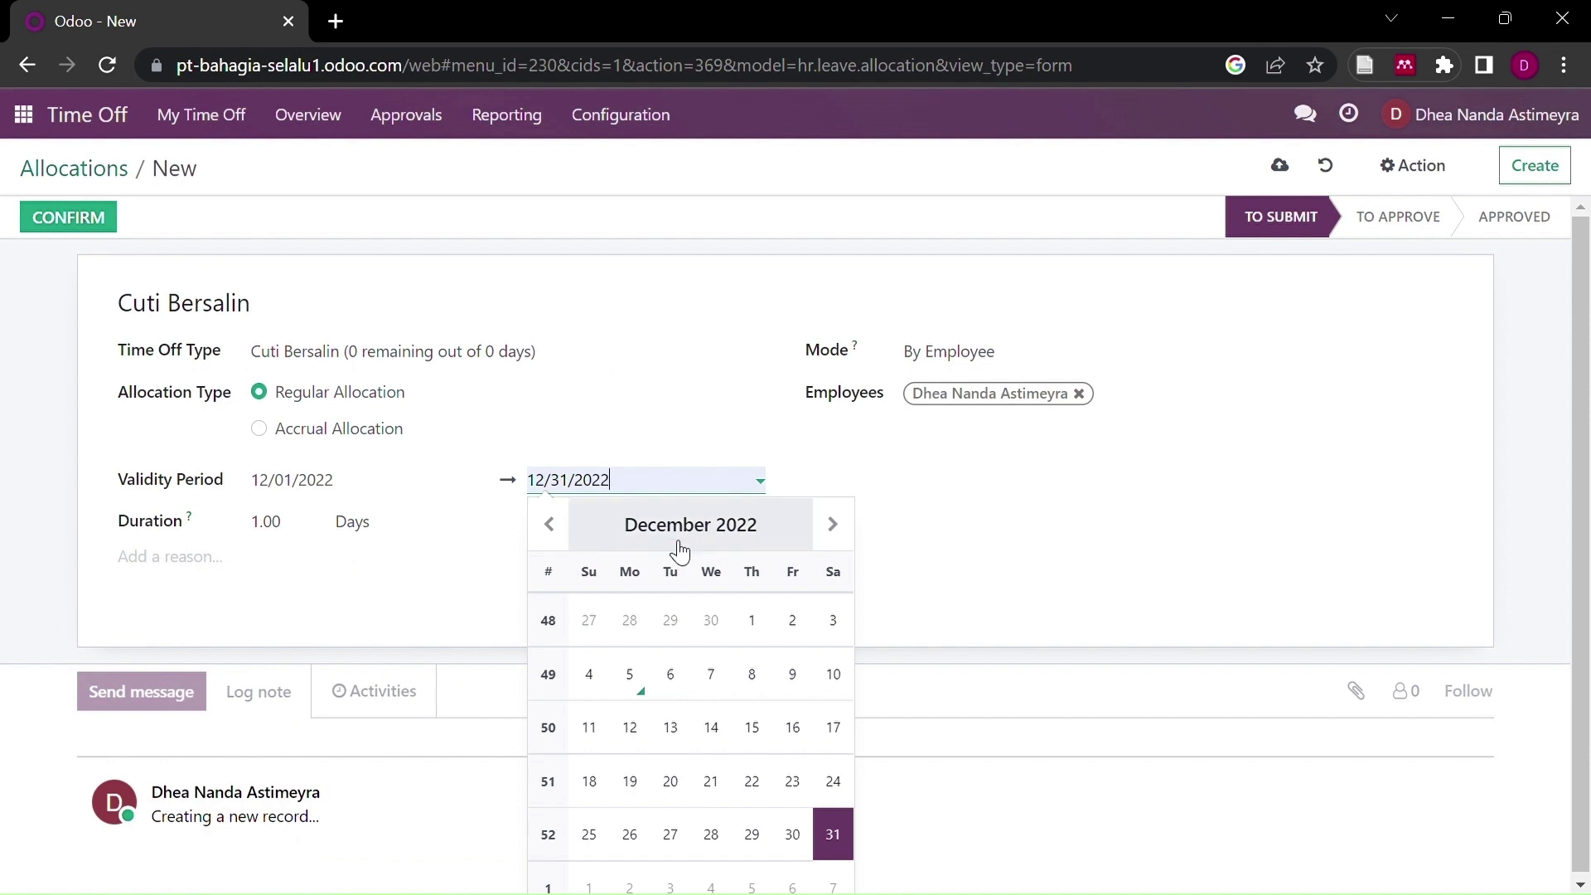
Step: Set the Cuti Bersalin allocation's duration to 66 days and enter the reason "1.5 bulan saat hamil dan 1.5 bulan setelah melahirkan"
{"action": "left_click", "coordinate": [273, 529]}
{"action": "left_click", "coordinate": [323, 559]}
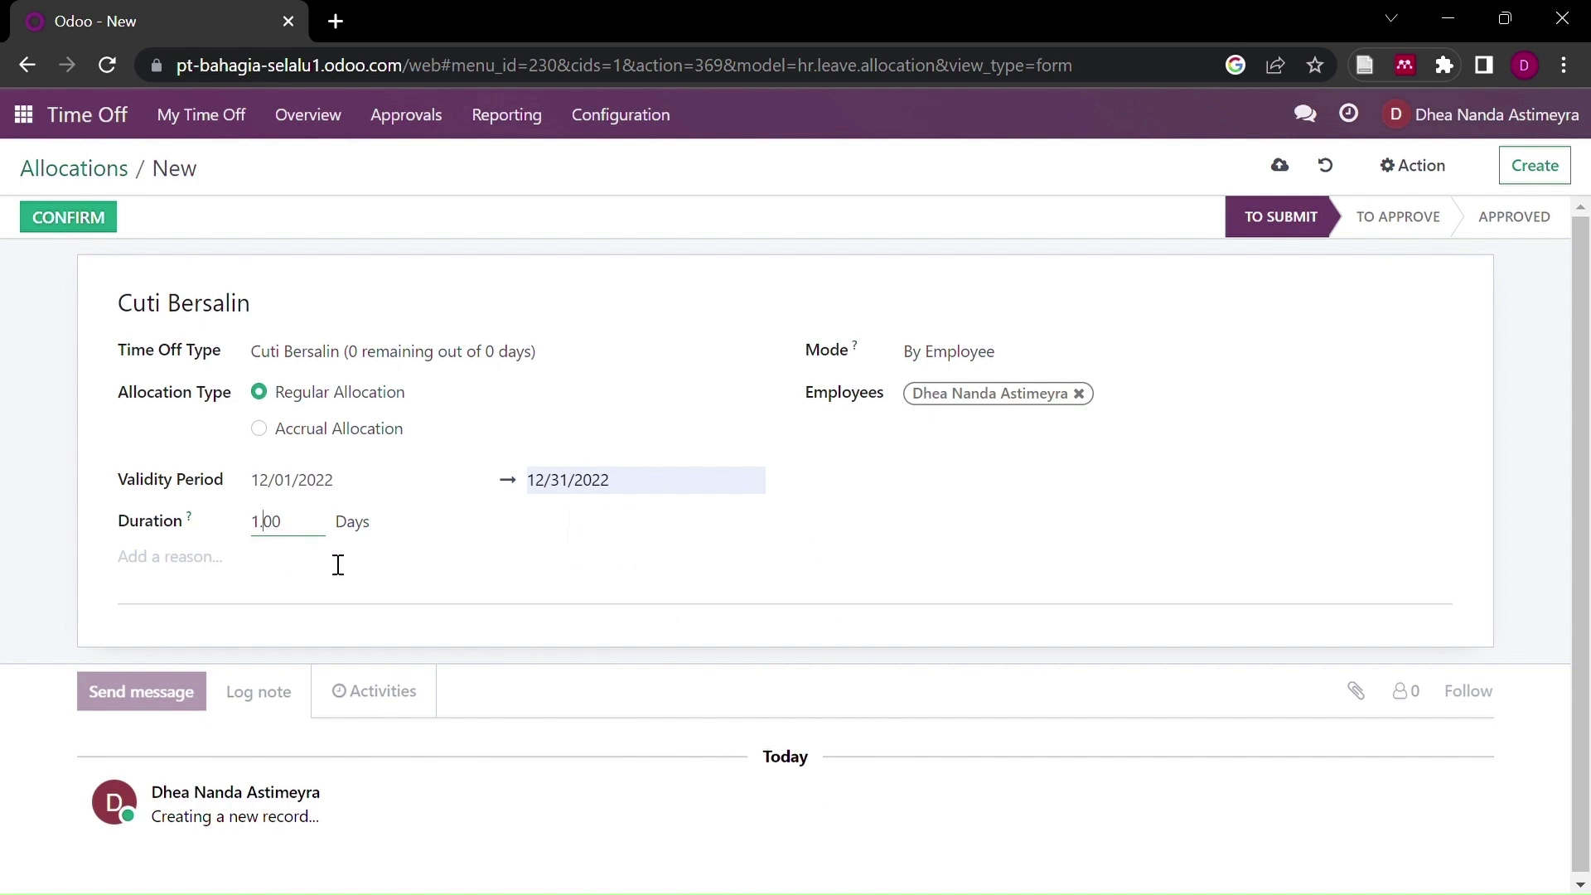
{"action": "key", "text": "ctrl+a"}
{"action": "type", "text": "6"}
{"action": "left_click", "coordinate": [306, 593]}
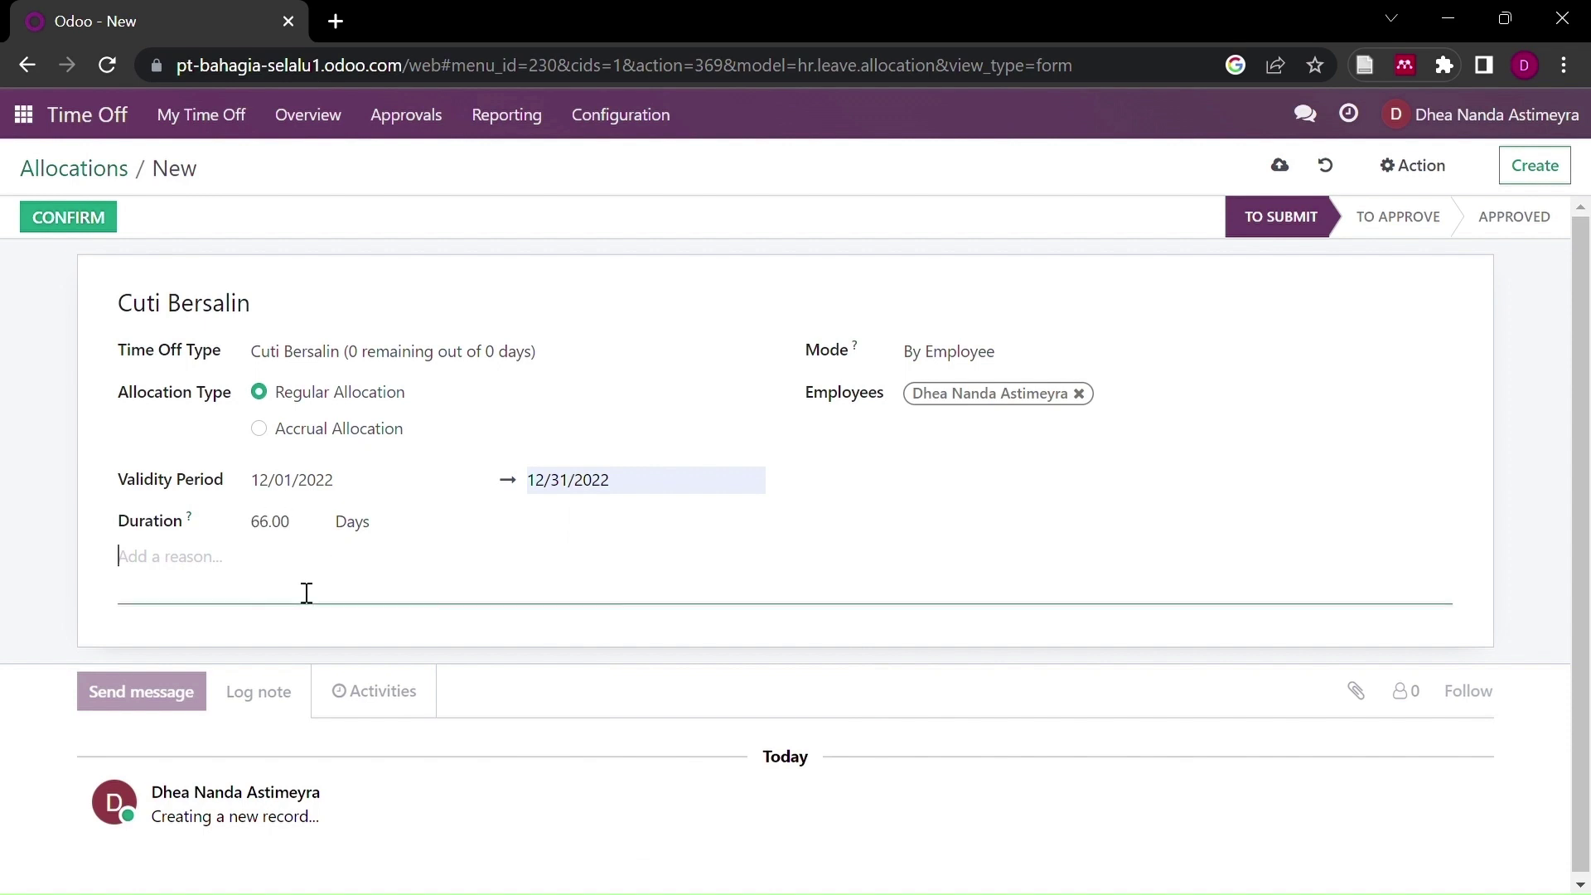
{"action": "type", "text": "1.5 bulan saat hamil d"}
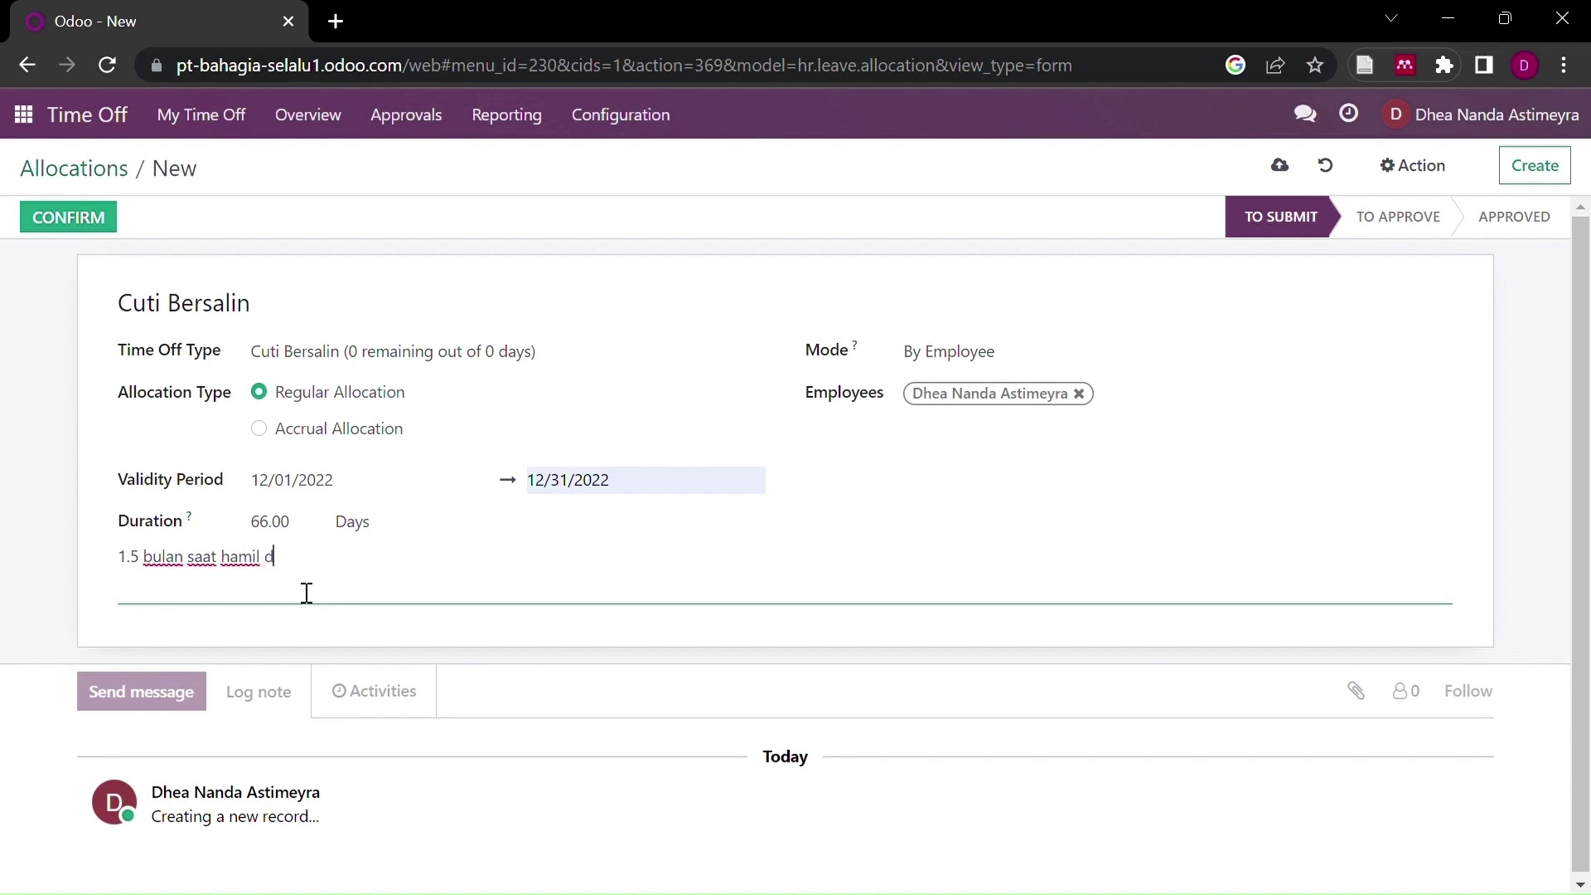
{"action": "type", "text": "an 1.5 bulan setelah melahirkan"}
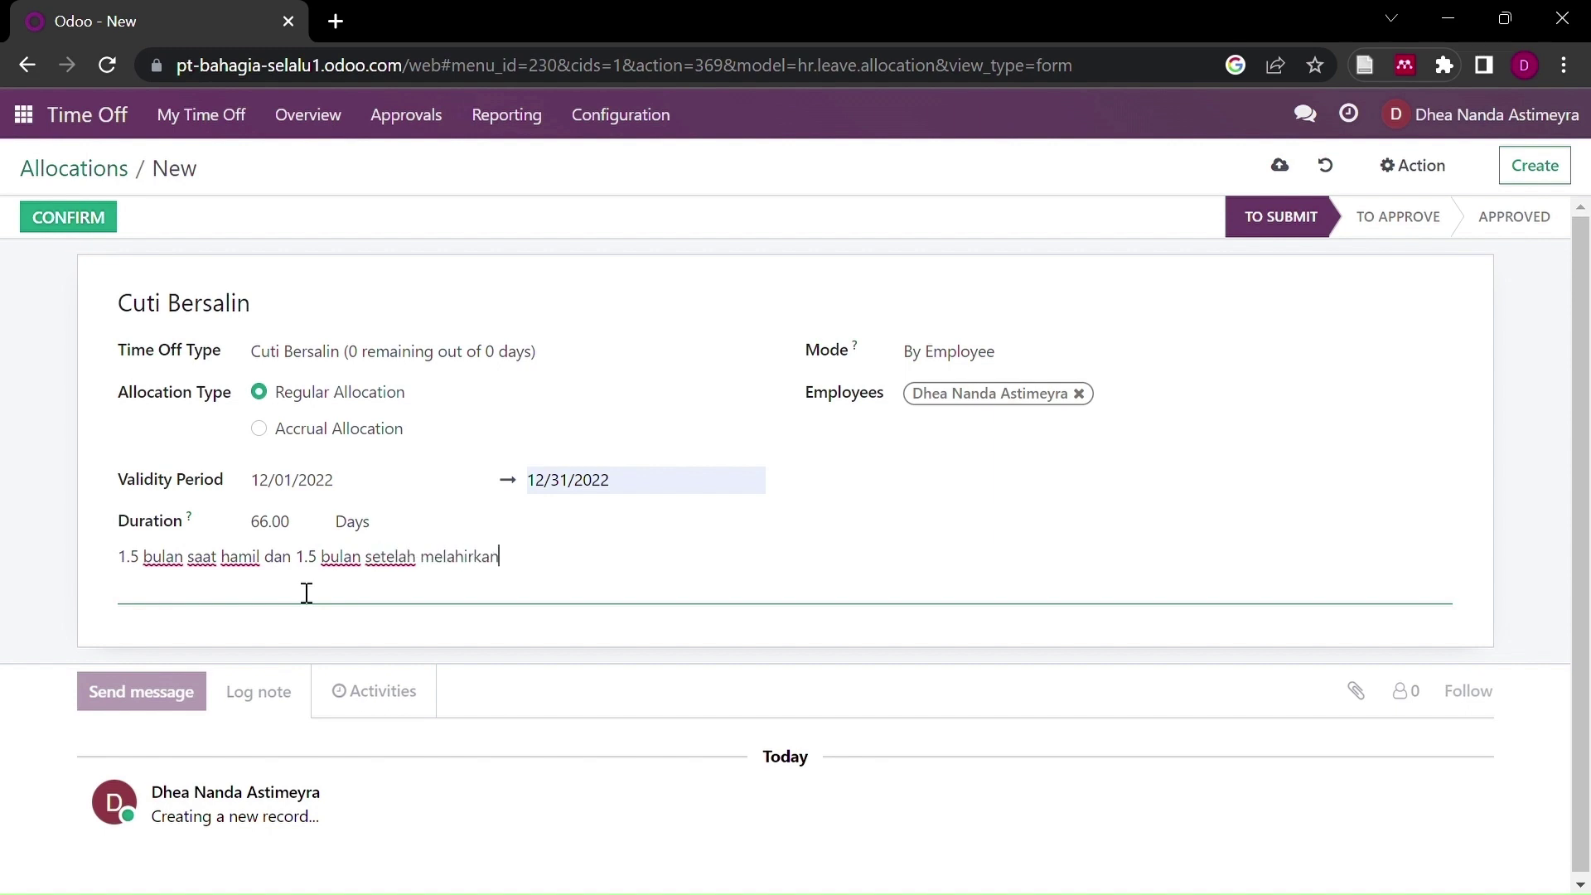
Step: Set the Cuti Bersalin allocation's mode to By Company for PT BAHAGIA SELALU, and confirm and validate the allocation
{"action": "left_click", "coordinate": [1043, 352]}
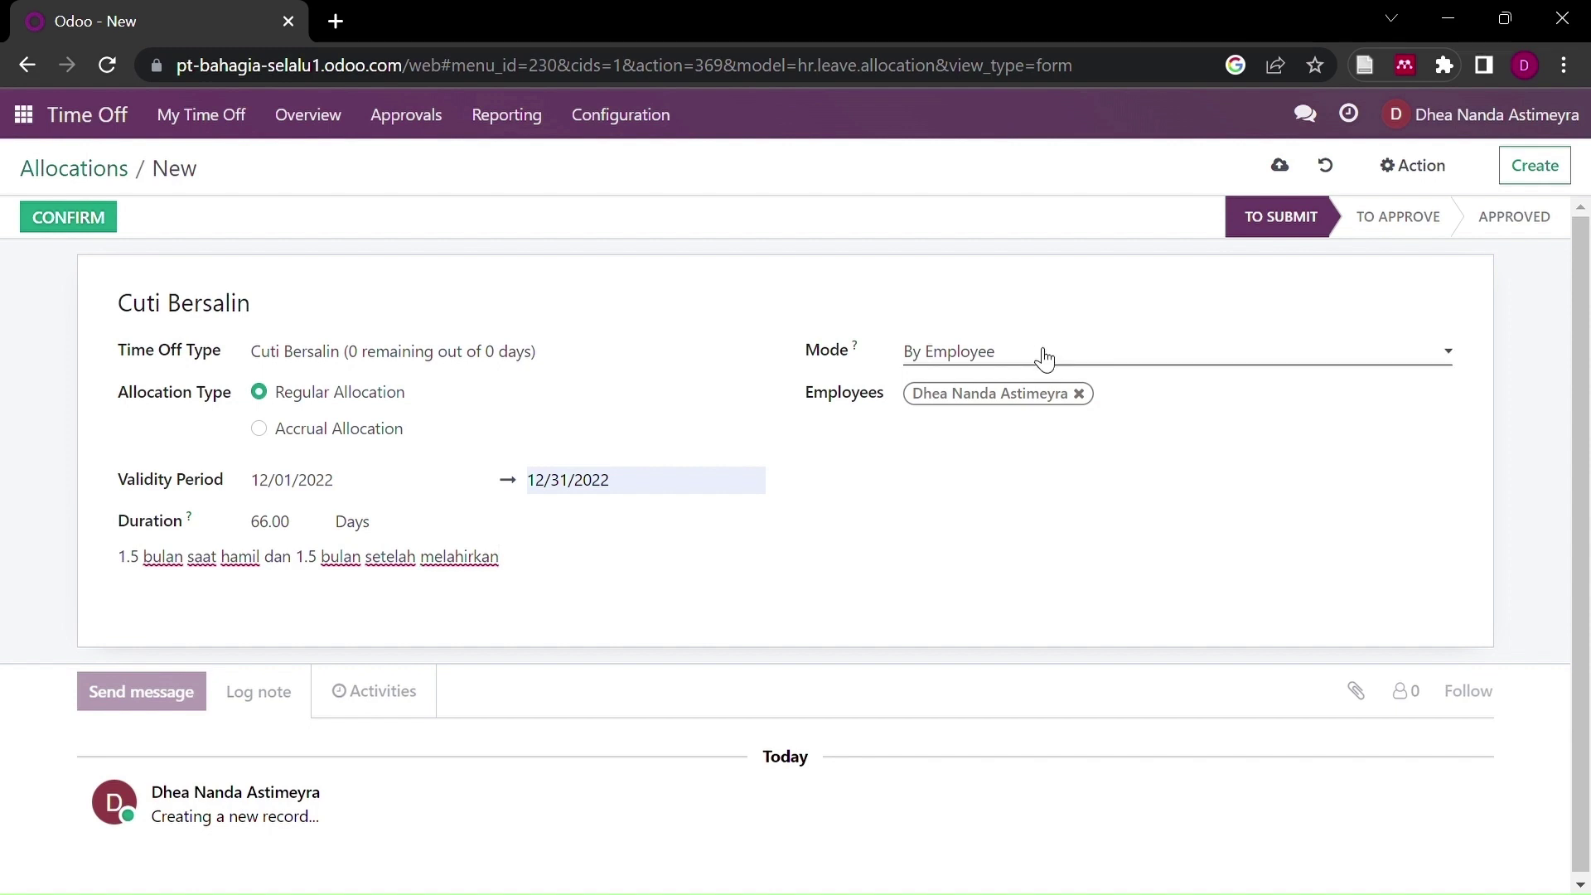
{"action": "left_click", "coordinate": [990, 414]}
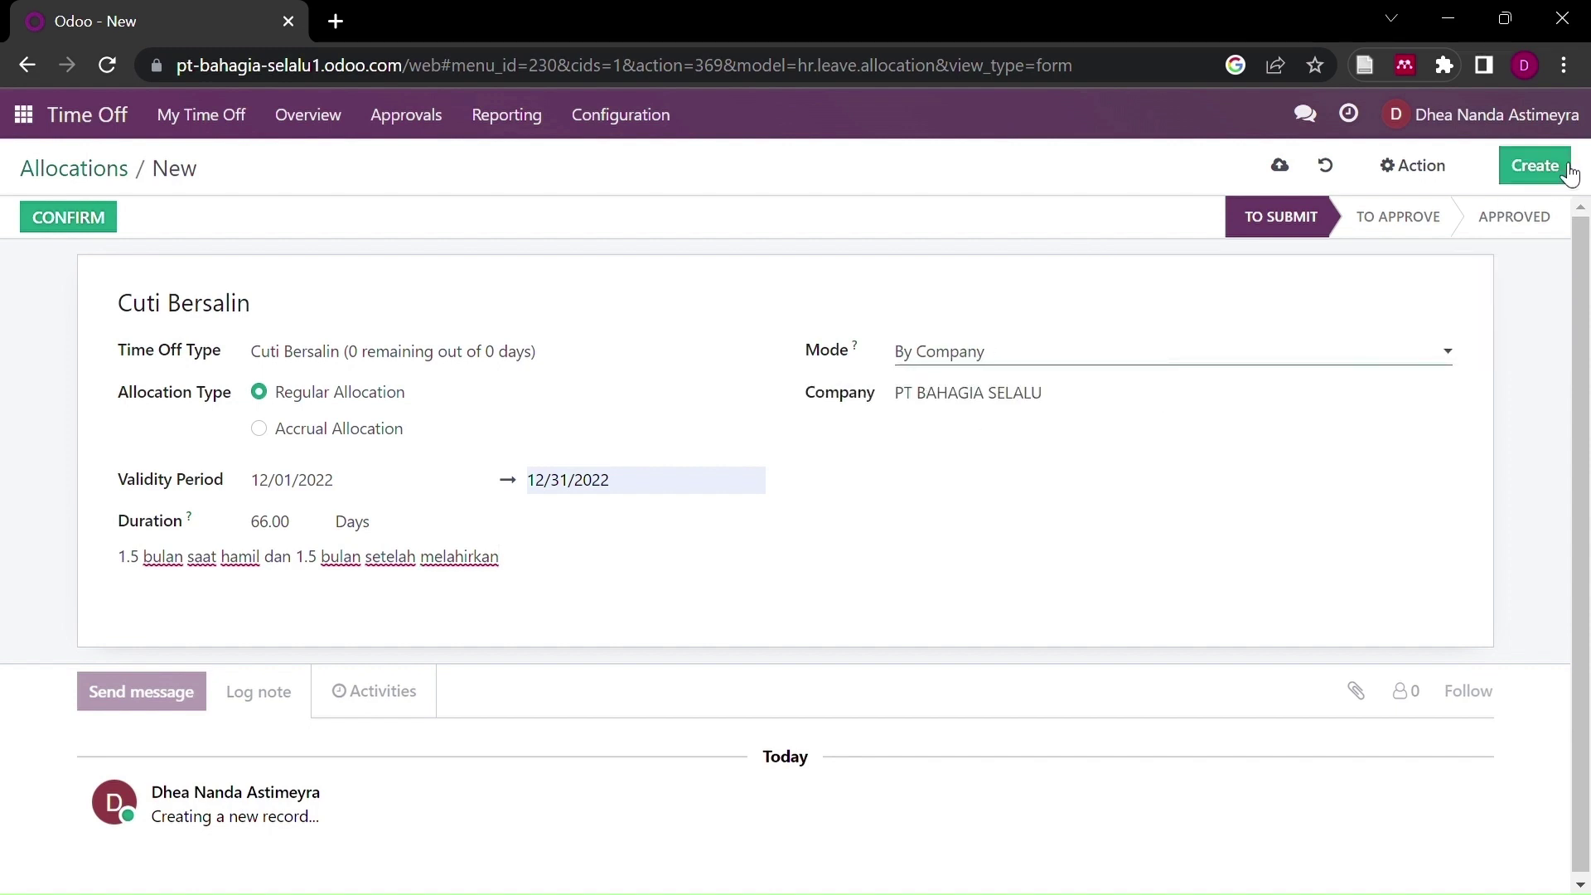
{"action": "left_click", "coordinate": [49, 218]}
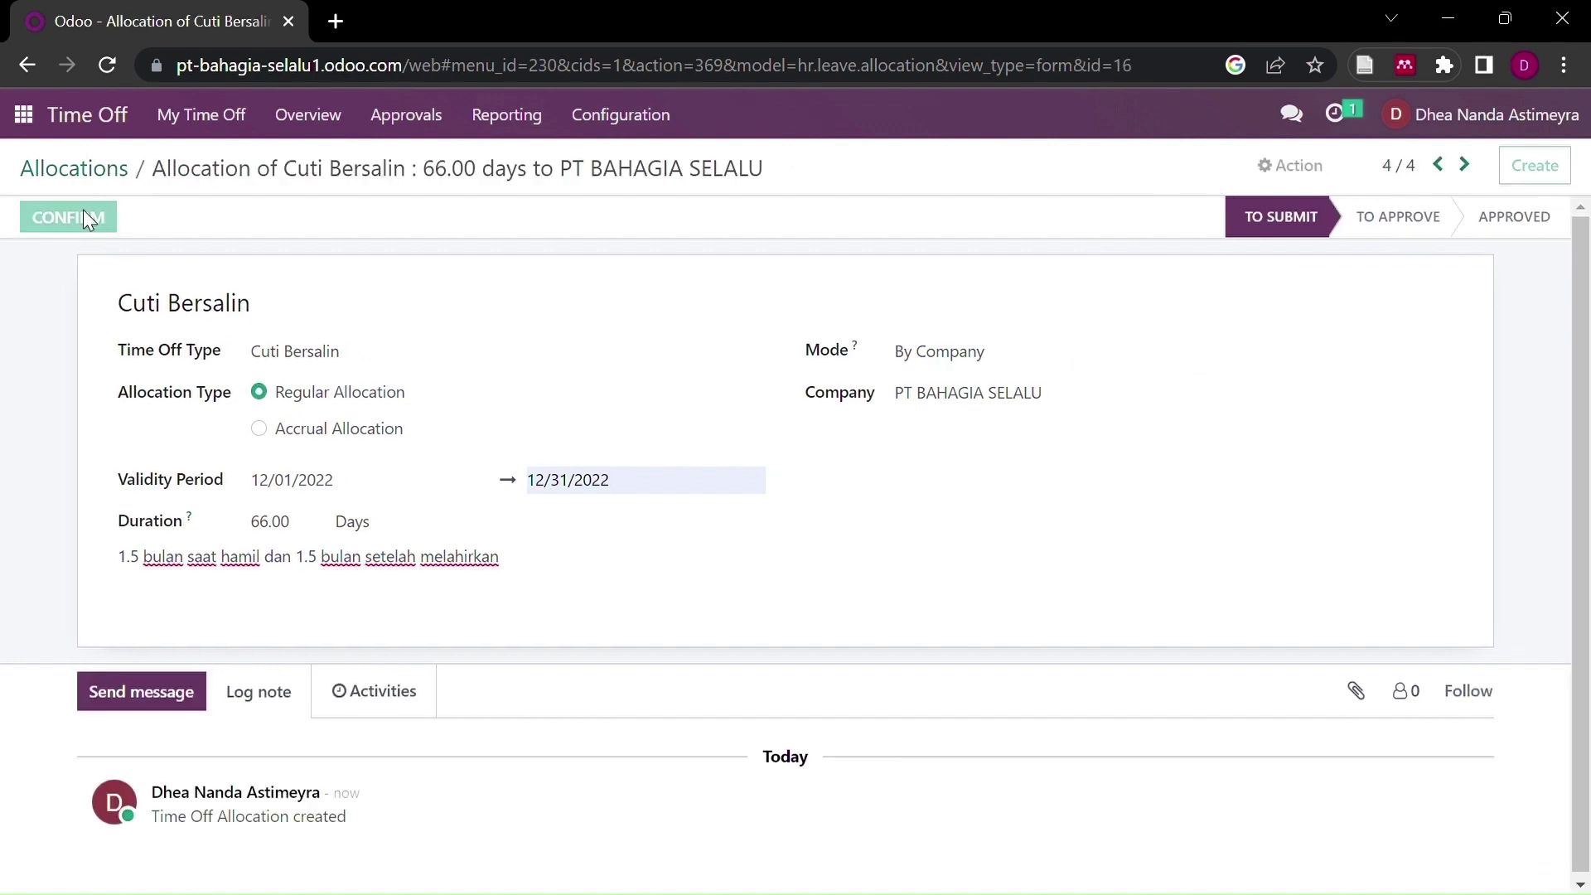
{"action": "left_click", "coordinate": [48, 216]}
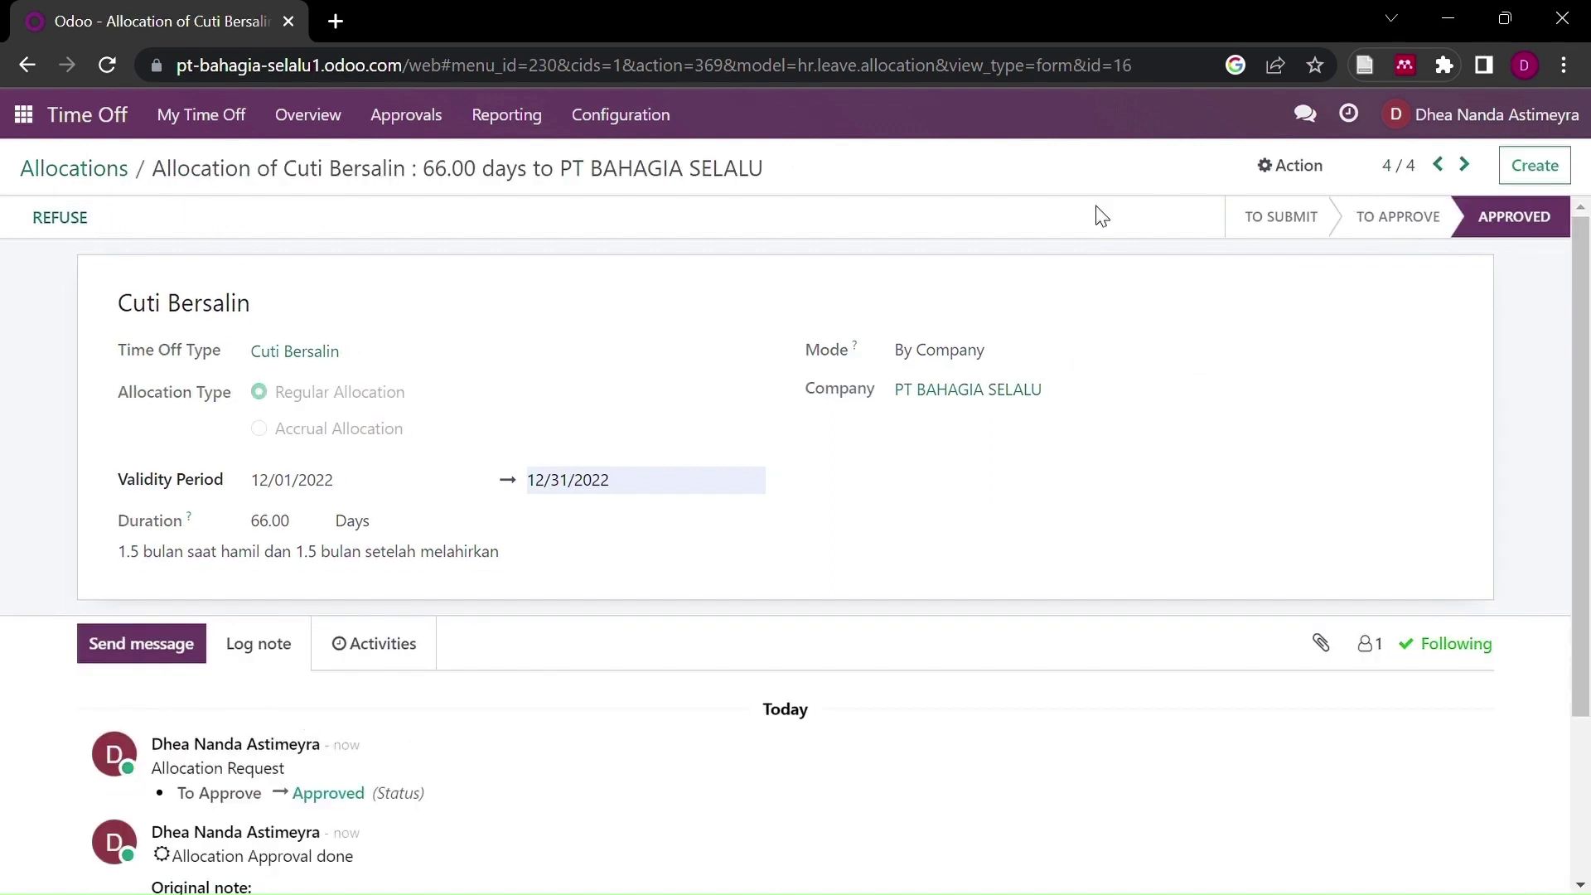
Step: Create another allocation titled Cuti Menikah with the time off type Cuti Menikah
{"action": "left_click", "coordinate": [1533, 165]}
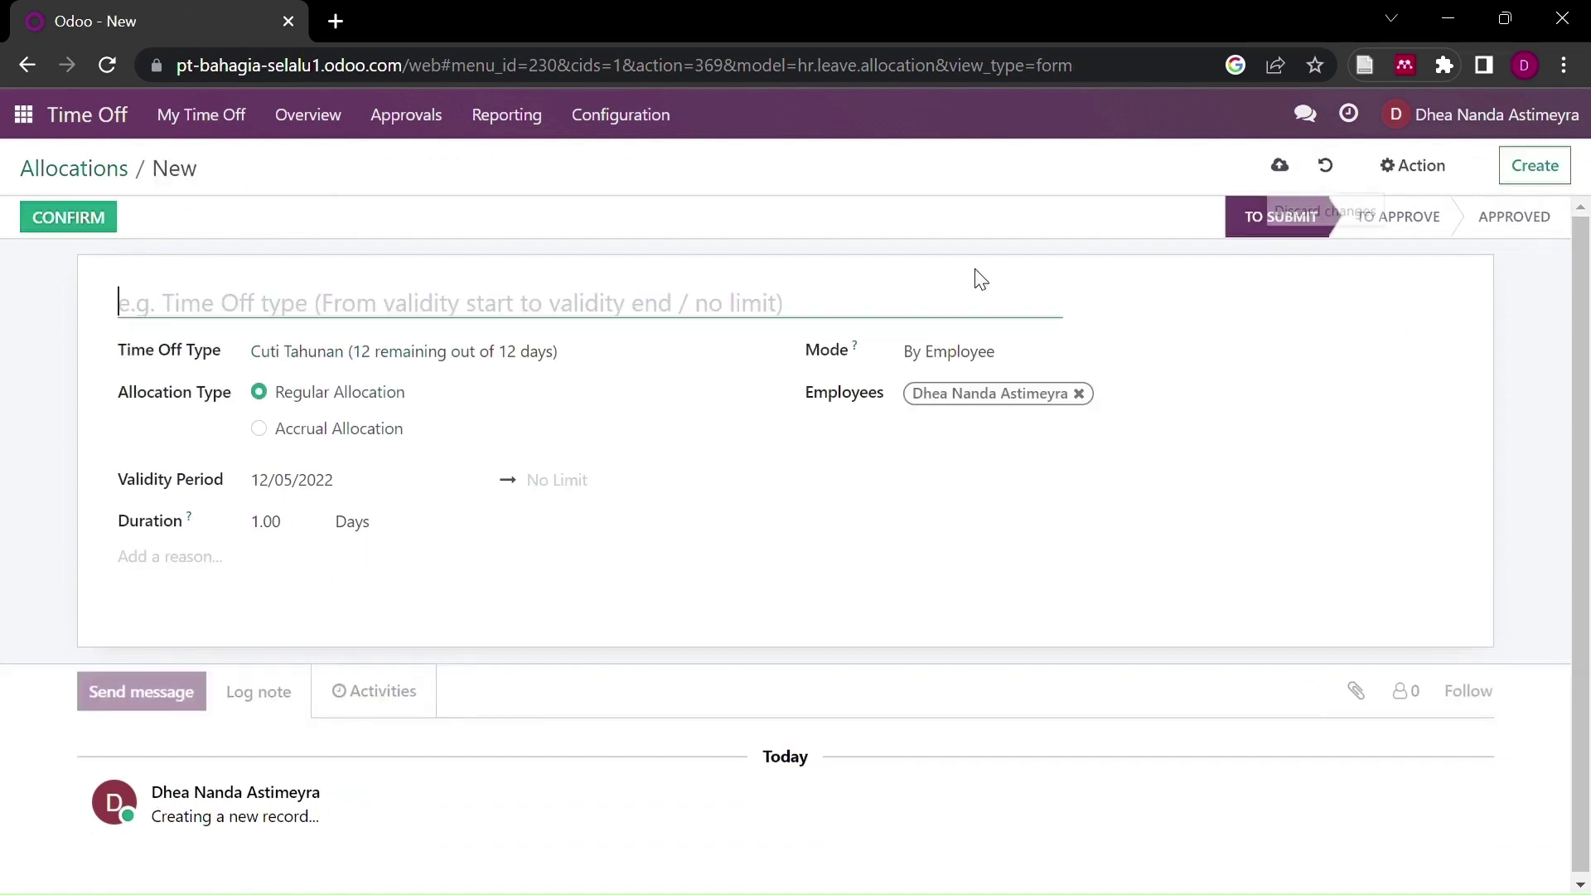
{"action": "type", "text": "Cuti"}
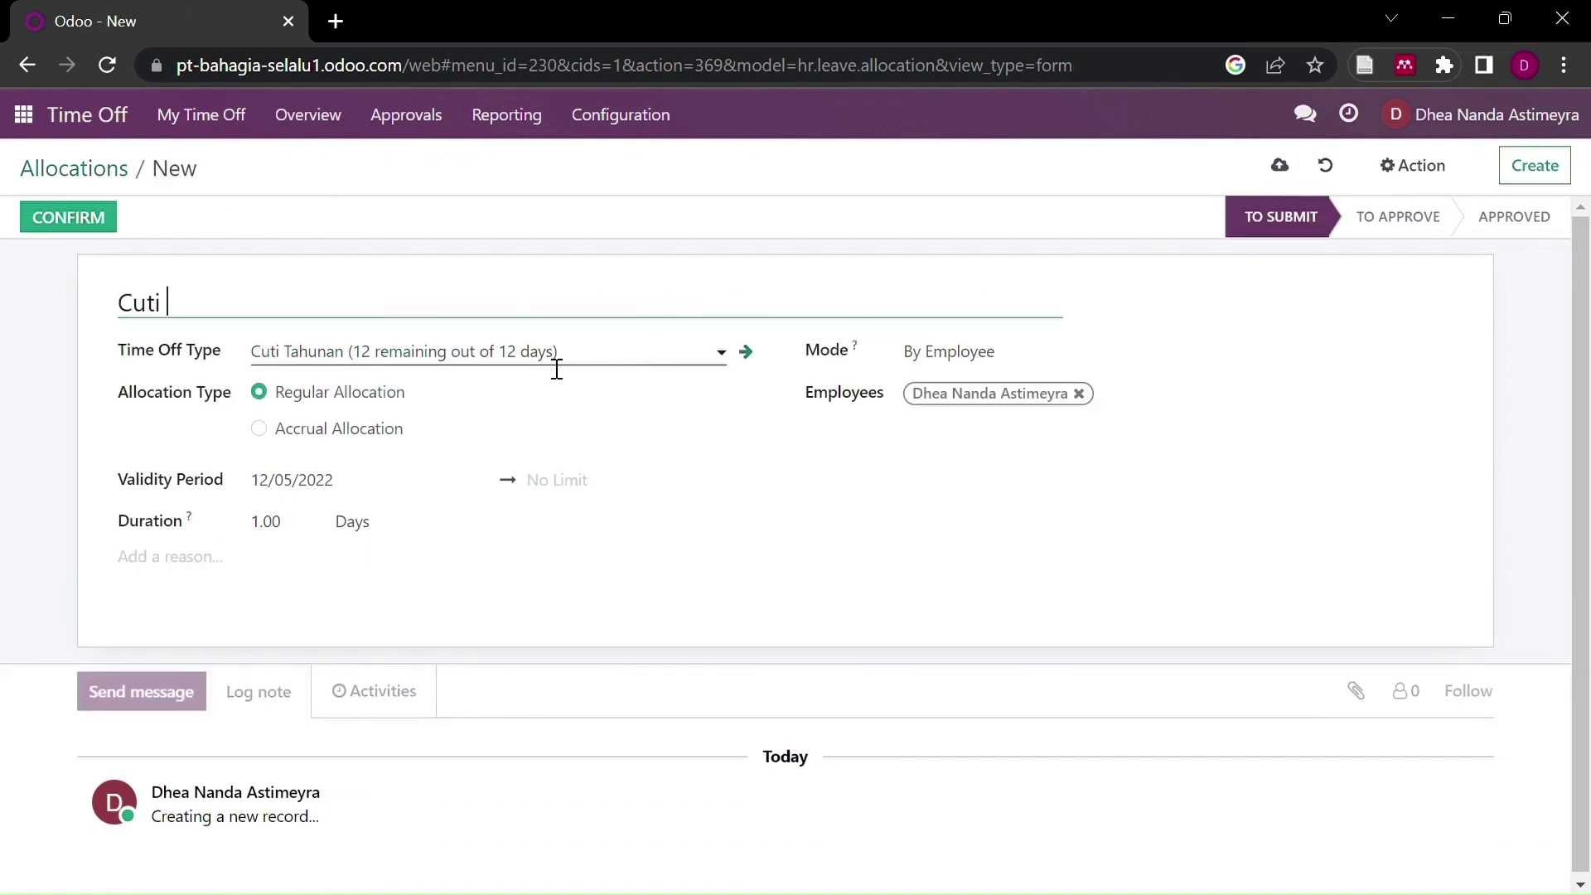
{"action": "type", "text": " Menikah"}
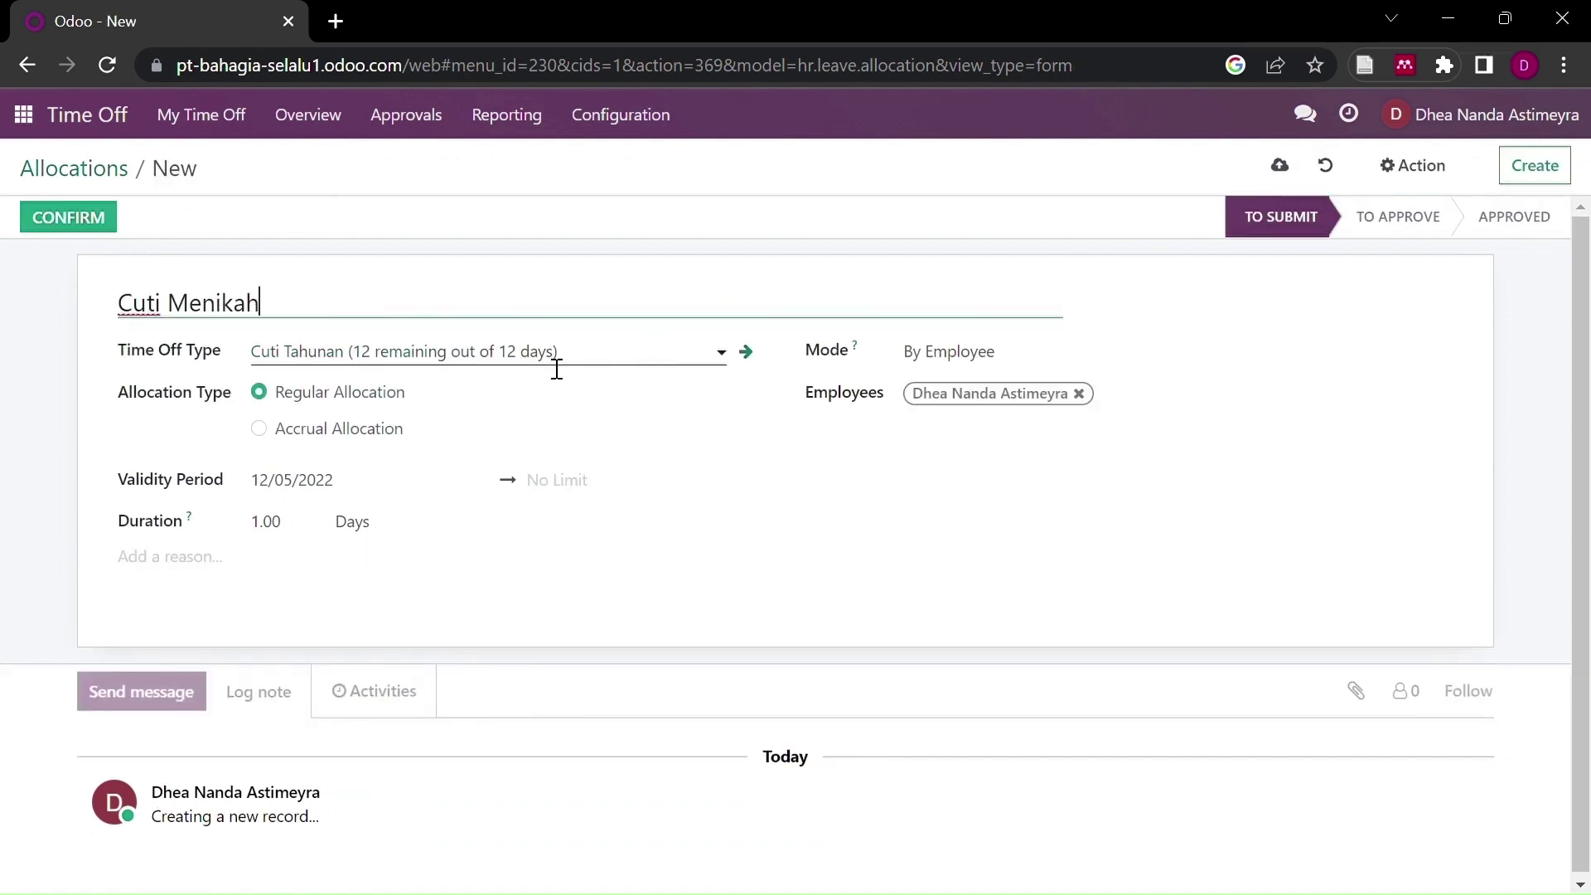
{"action": "left_click", "coordinate": [477, 356]}
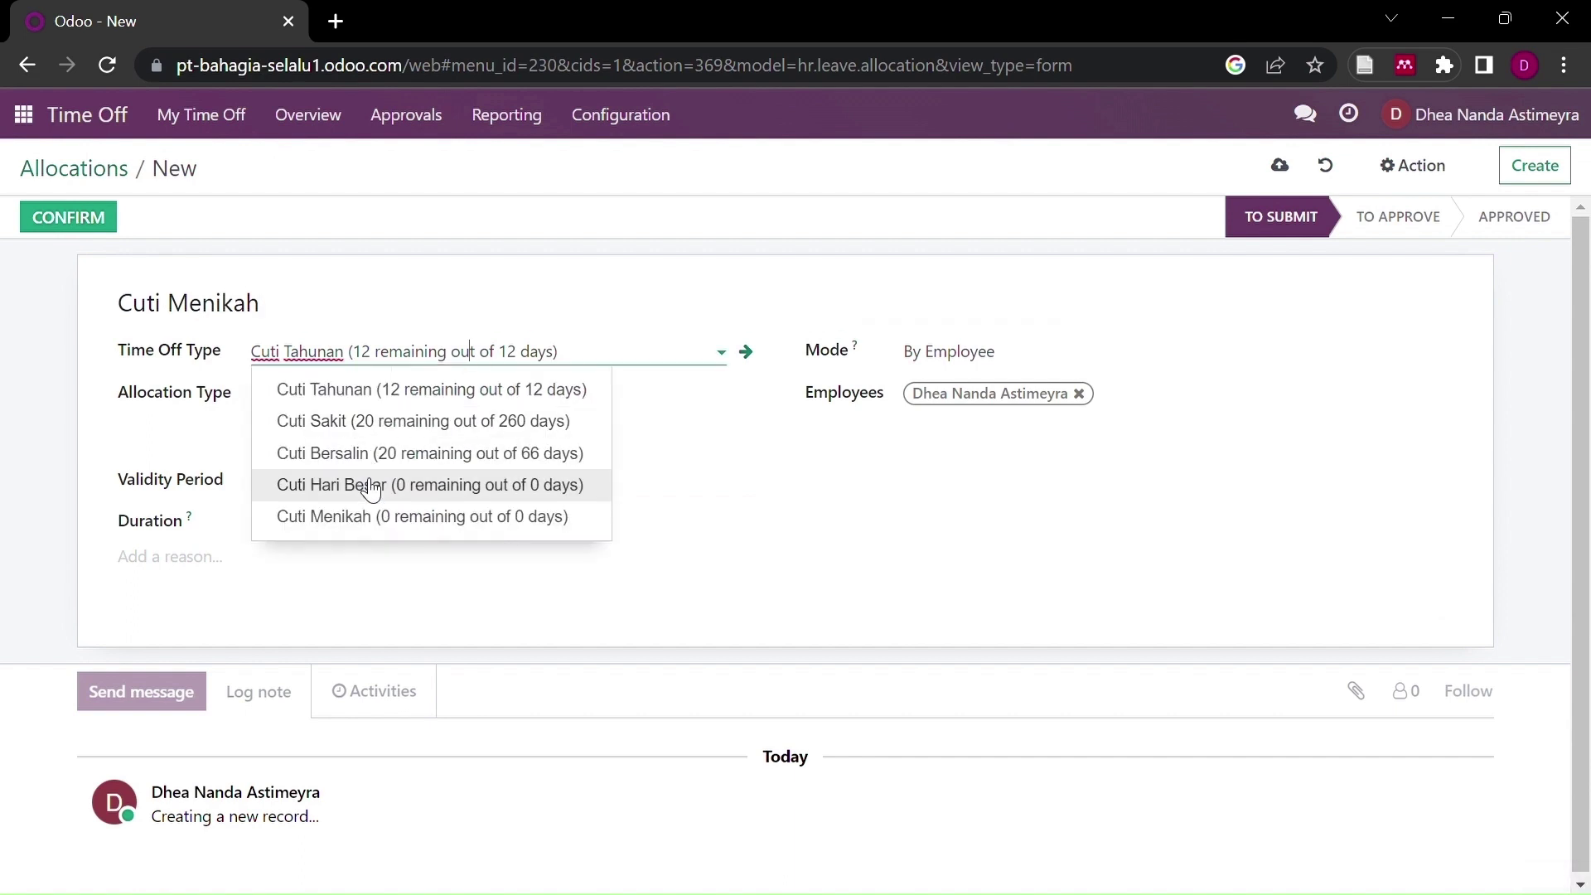
{"action": "left_click", "coordinate": [380, 520]}
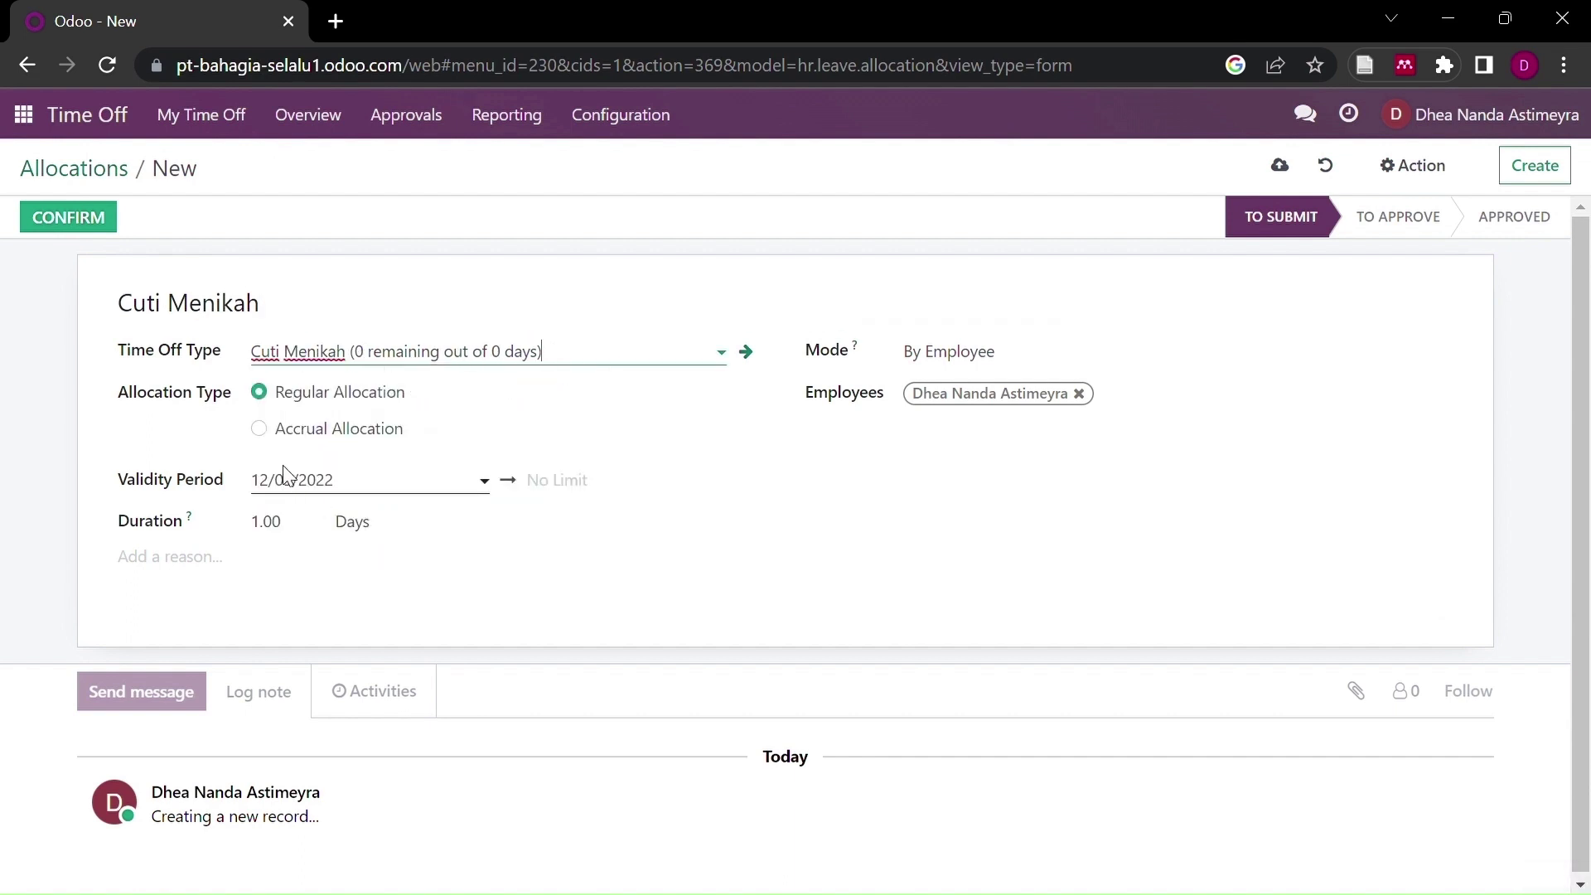
Step: Set the Cuti Menikah allocation's validity period from 01/01/2022 to 12/31/2022
{"action": "left_click", "coordinate": [325, 480]}
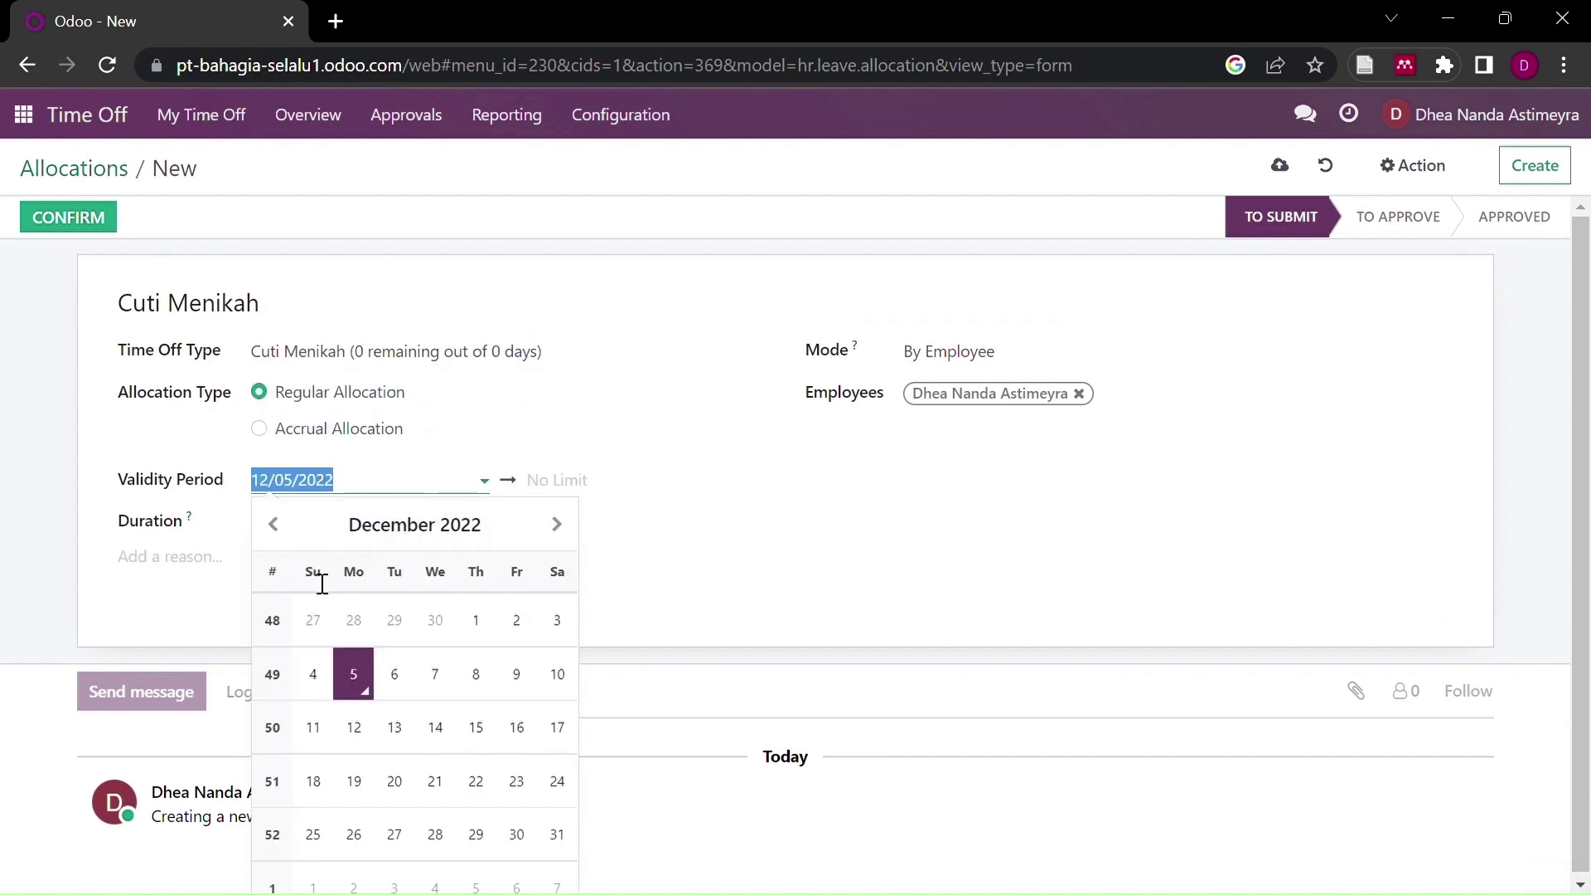
{"action": "left_click", "coordinate": [405, 520]}
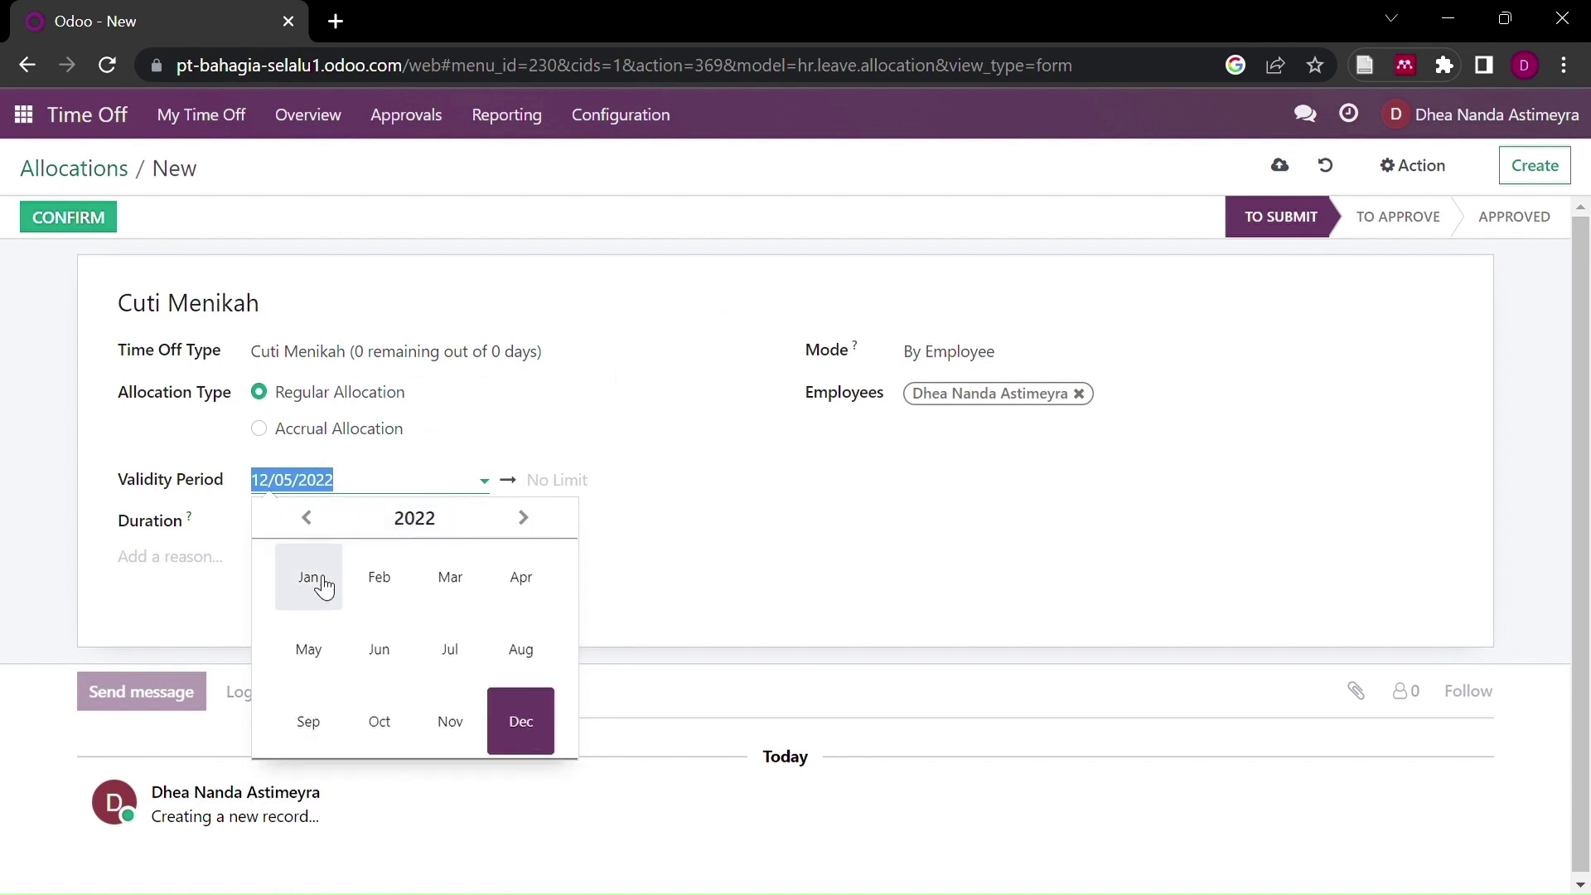
{"action": "left_click", "coordinate": [304, 594]}
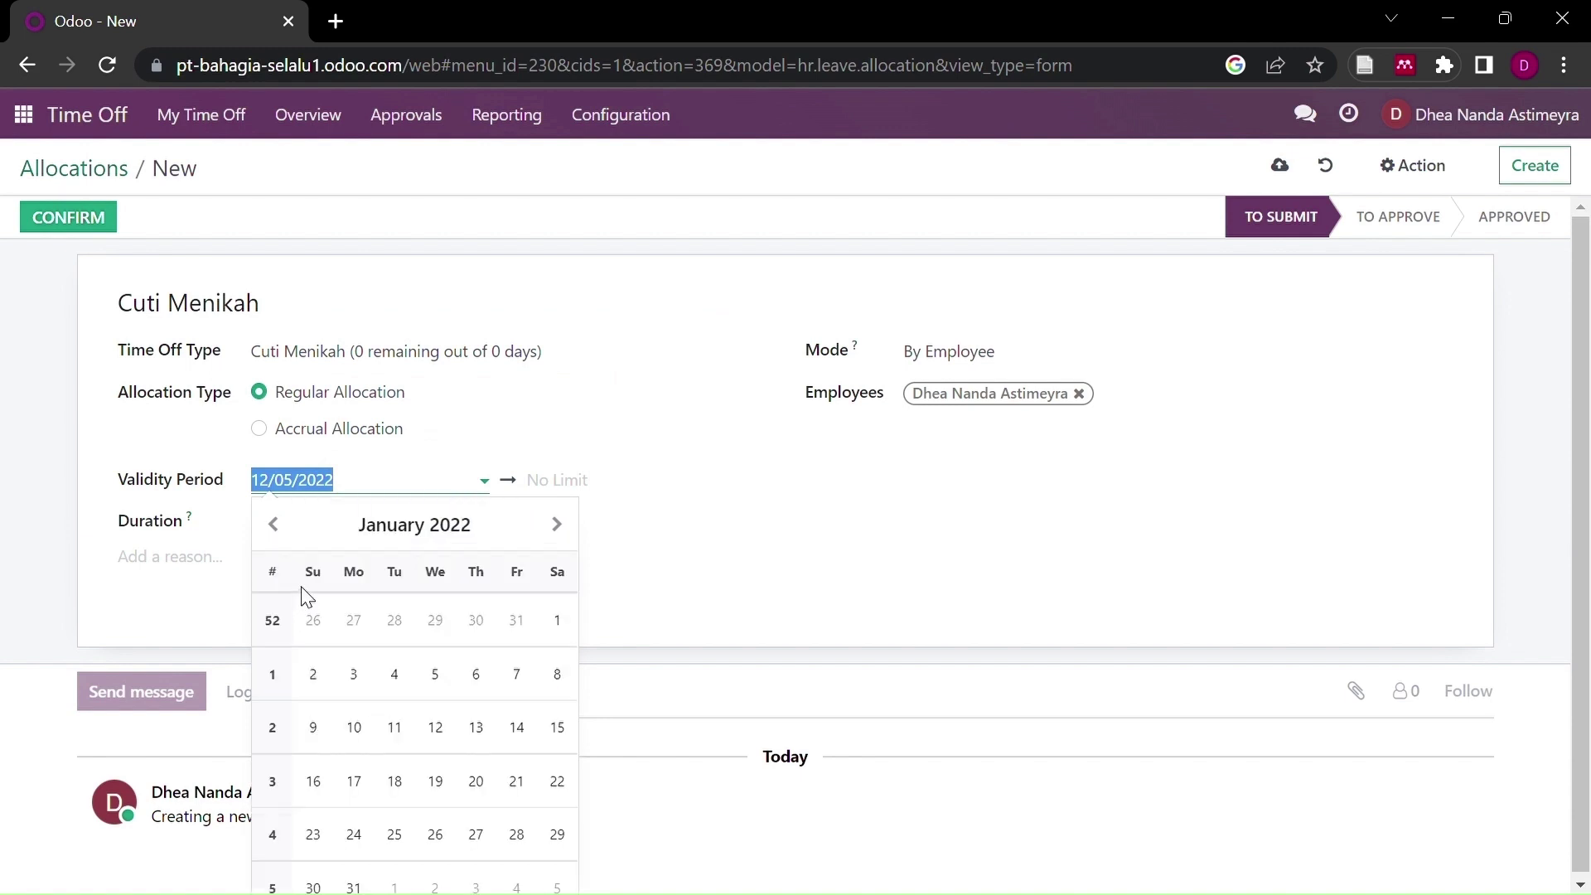
{"action": "left_click", "coordinate": [556, 620]}
{"action": "left_click", "coordinate": [643, 489]}
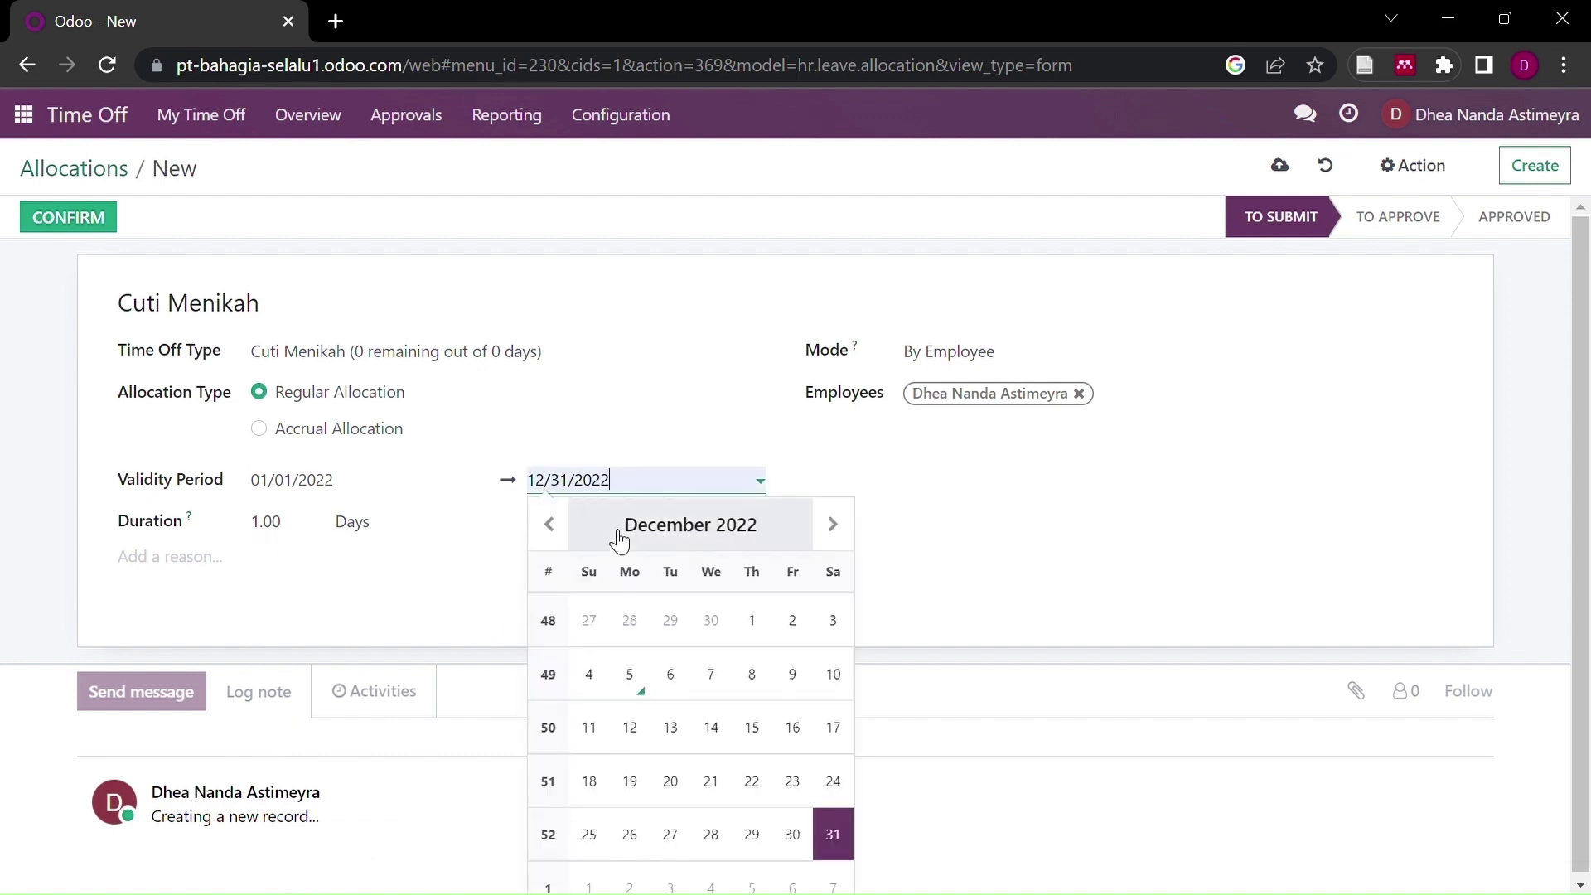
Step: Set the Cuti Menikah allocation's duration to 3 days and enter the reason "1 hari sebelum menikah, 1 hari saat menikah dan 1 hari setelah menikah"
{"action": "left_click", "coordinate": [289, 540]}
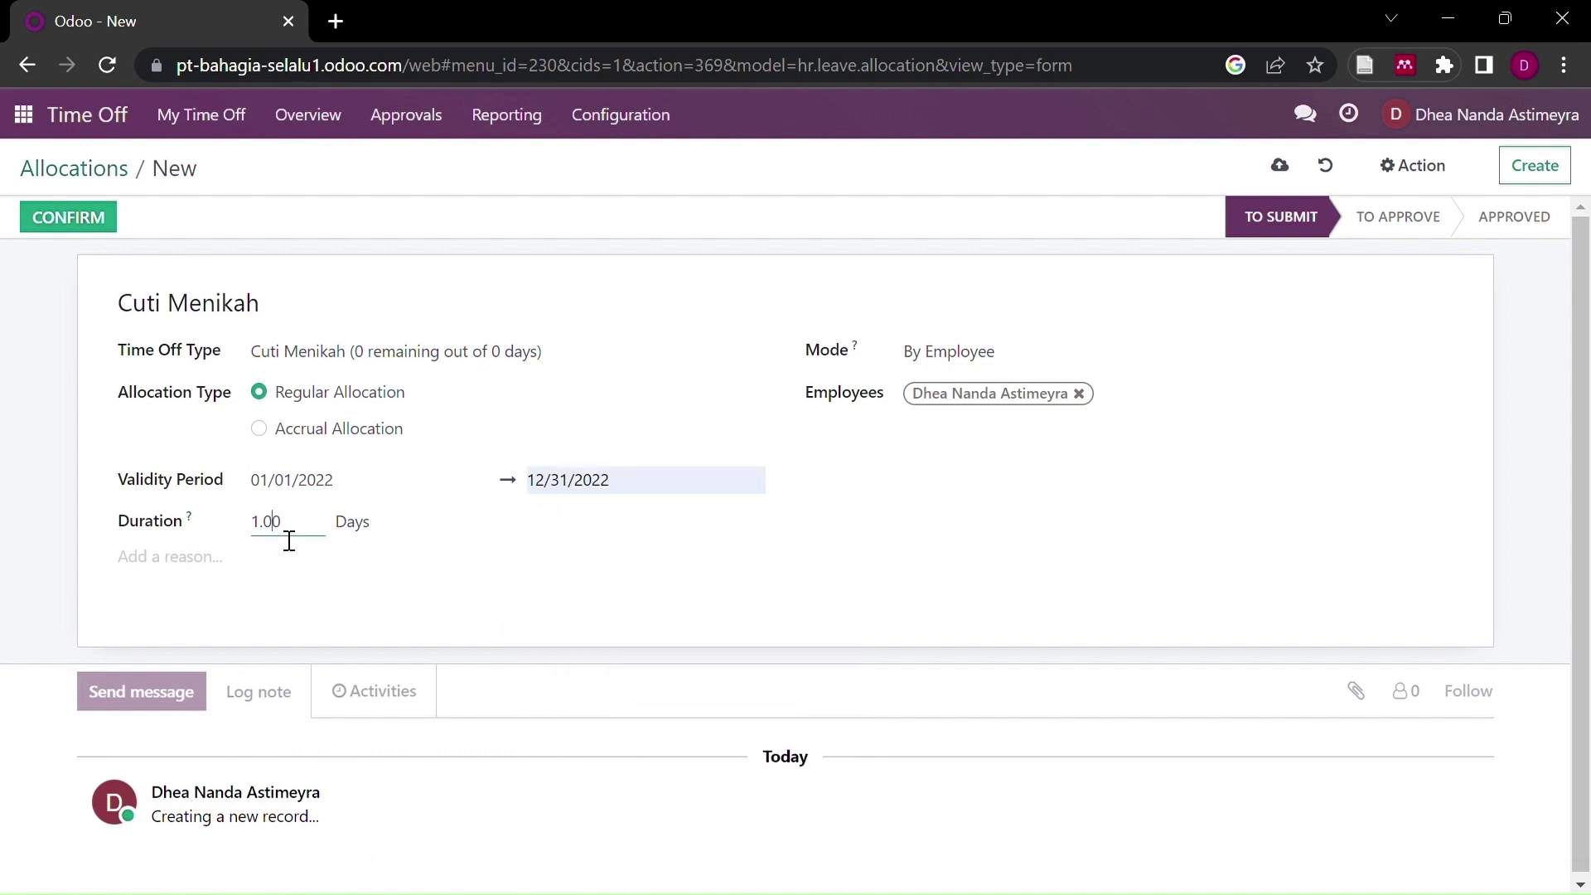
{"action": "double_click", "coordinate": [289, 540]}
{"action": "type", "text": "3"}
{"action": "left_click", "coordinate": [287, 556]}
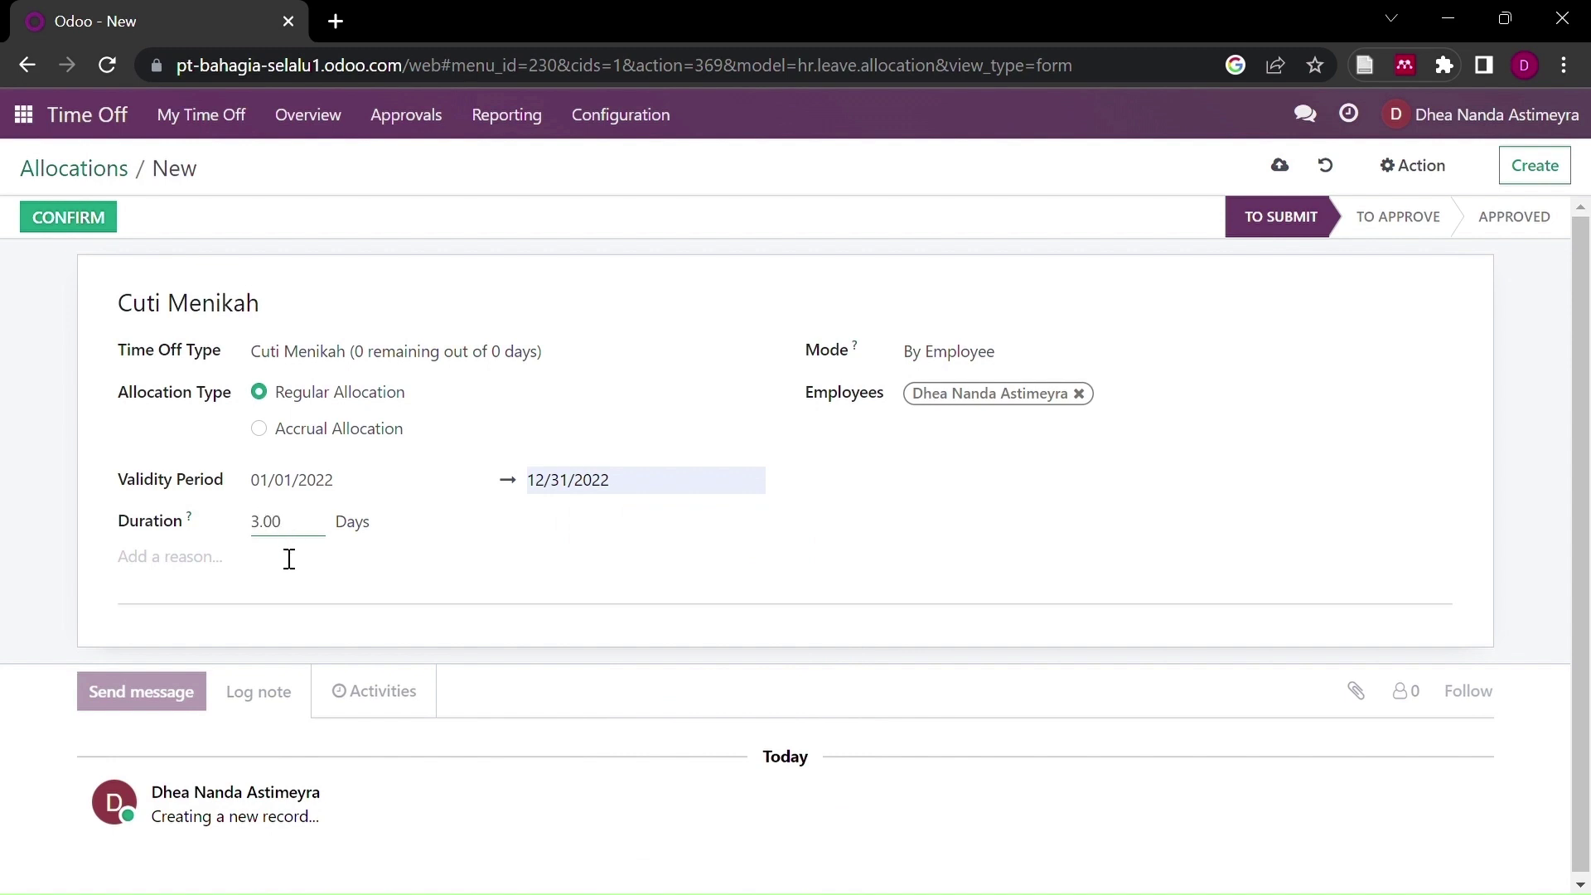
{"action": "type", "text": "1 har"}
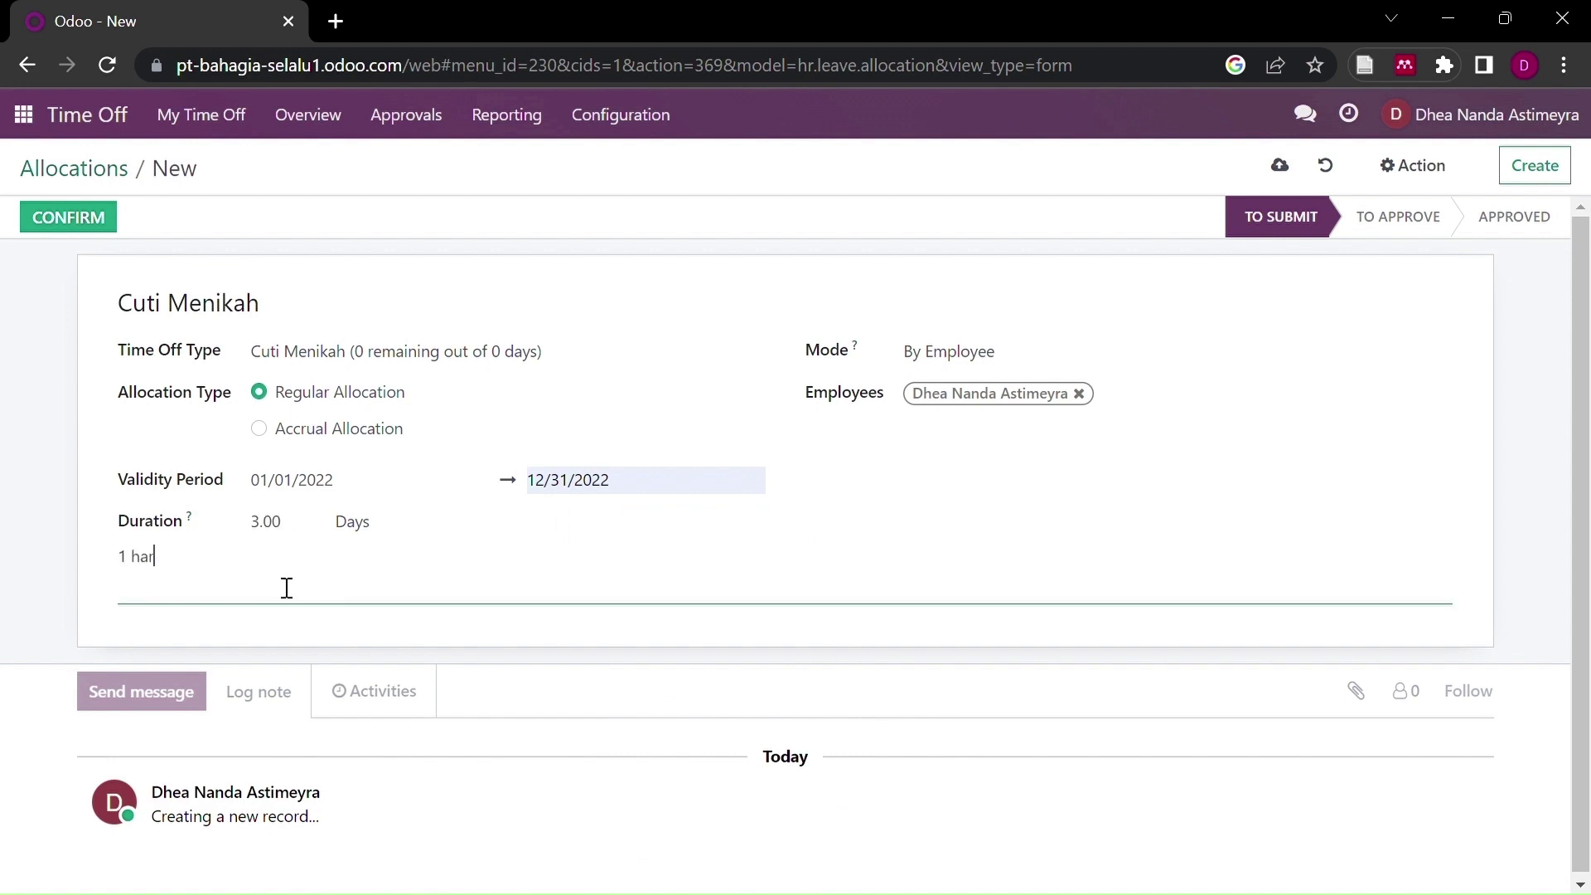
{"action": "type", "text": "i sebelum menikah, "}
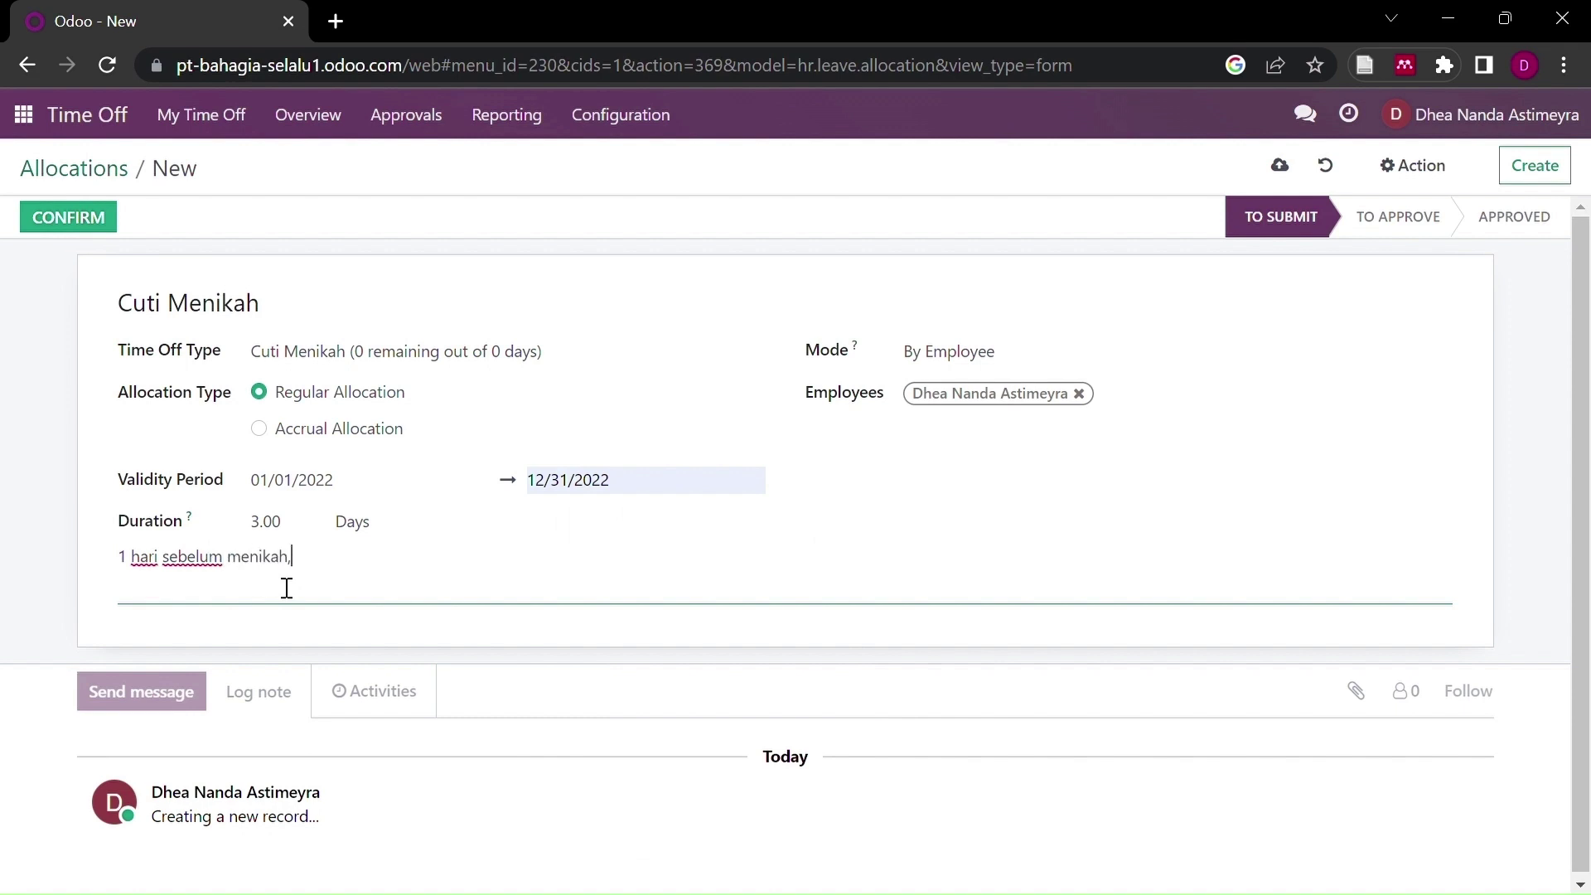
{"action": "type", "text": "1 hari saat menik"}
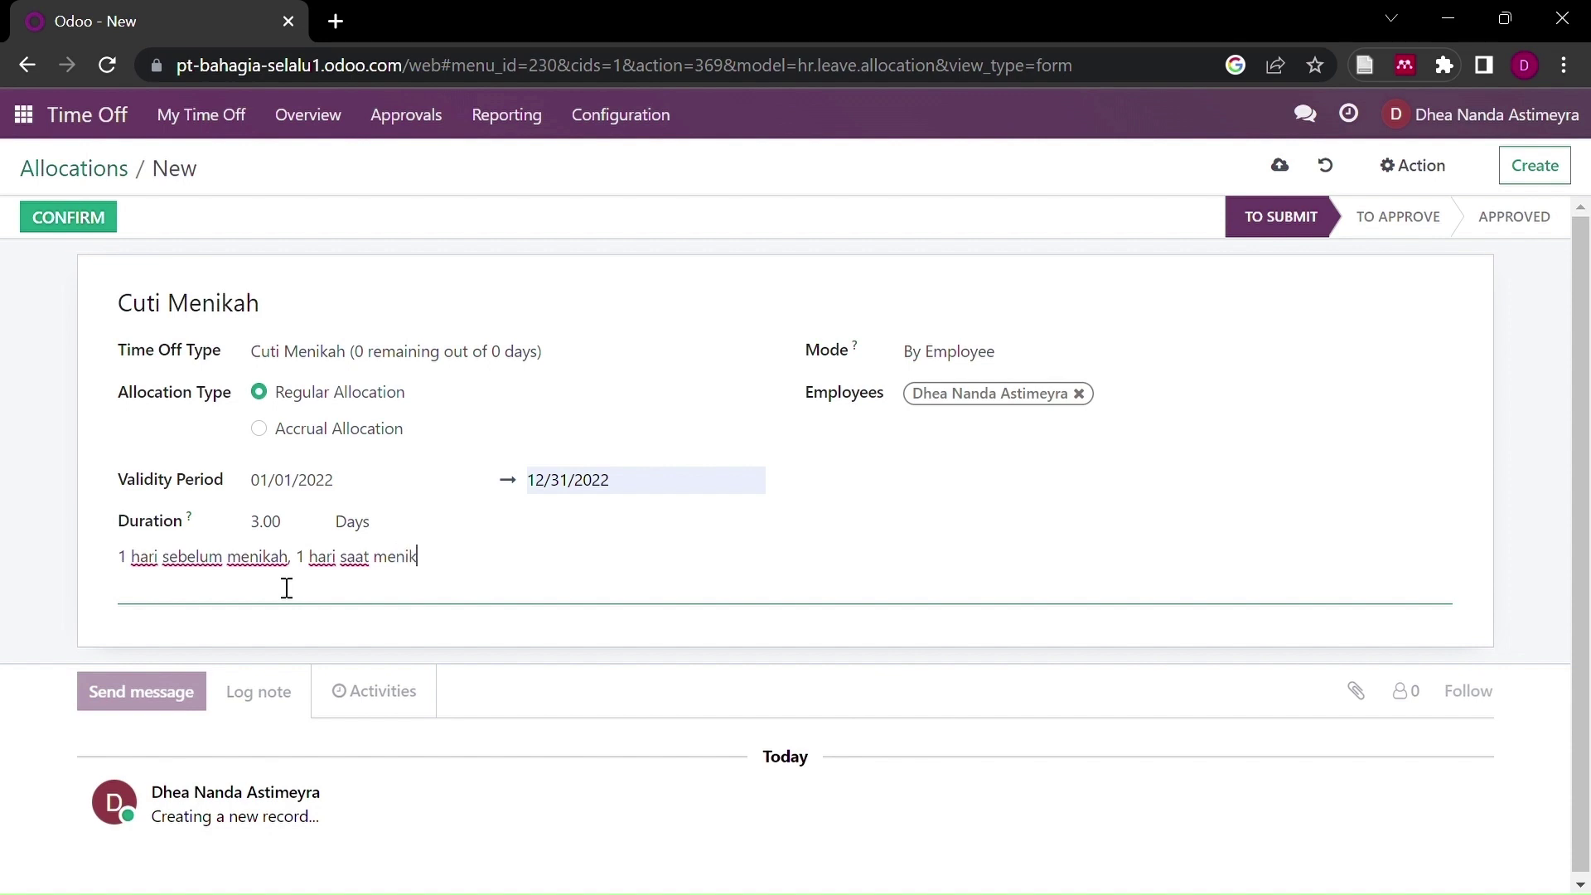
{"action": "type", "text": "ah dan 1 hari setelah menikah"}
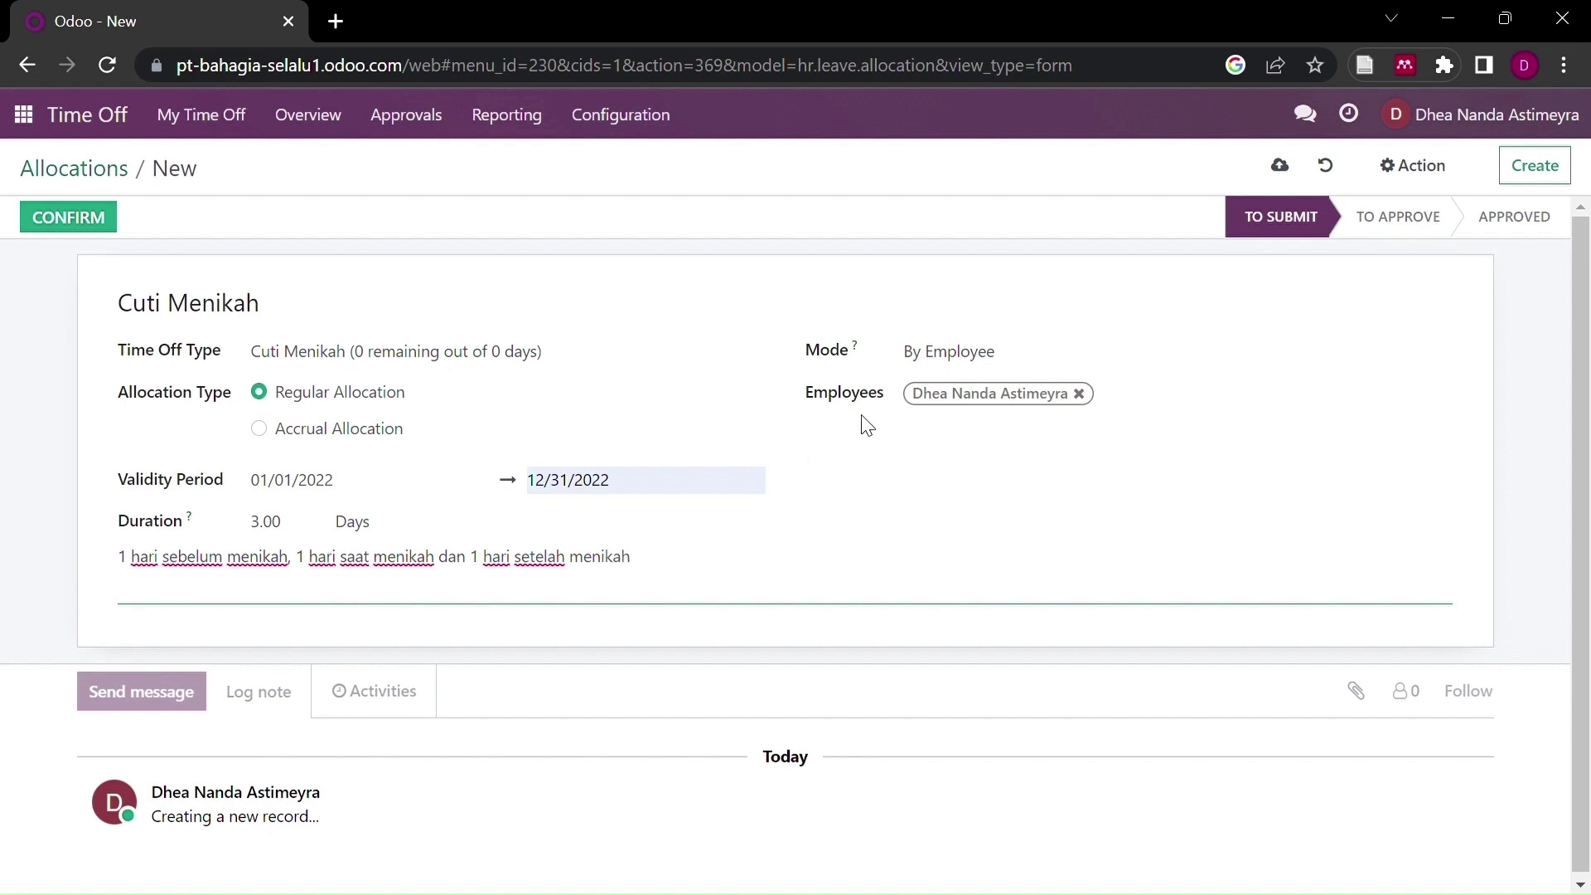
Step: Set the Cuti Menikah allocation's mode to By Company for PT BAHAGIA SELALU, and confirm and validate the allocation
{"action": "left_click", "coordinate": [928, 363]}
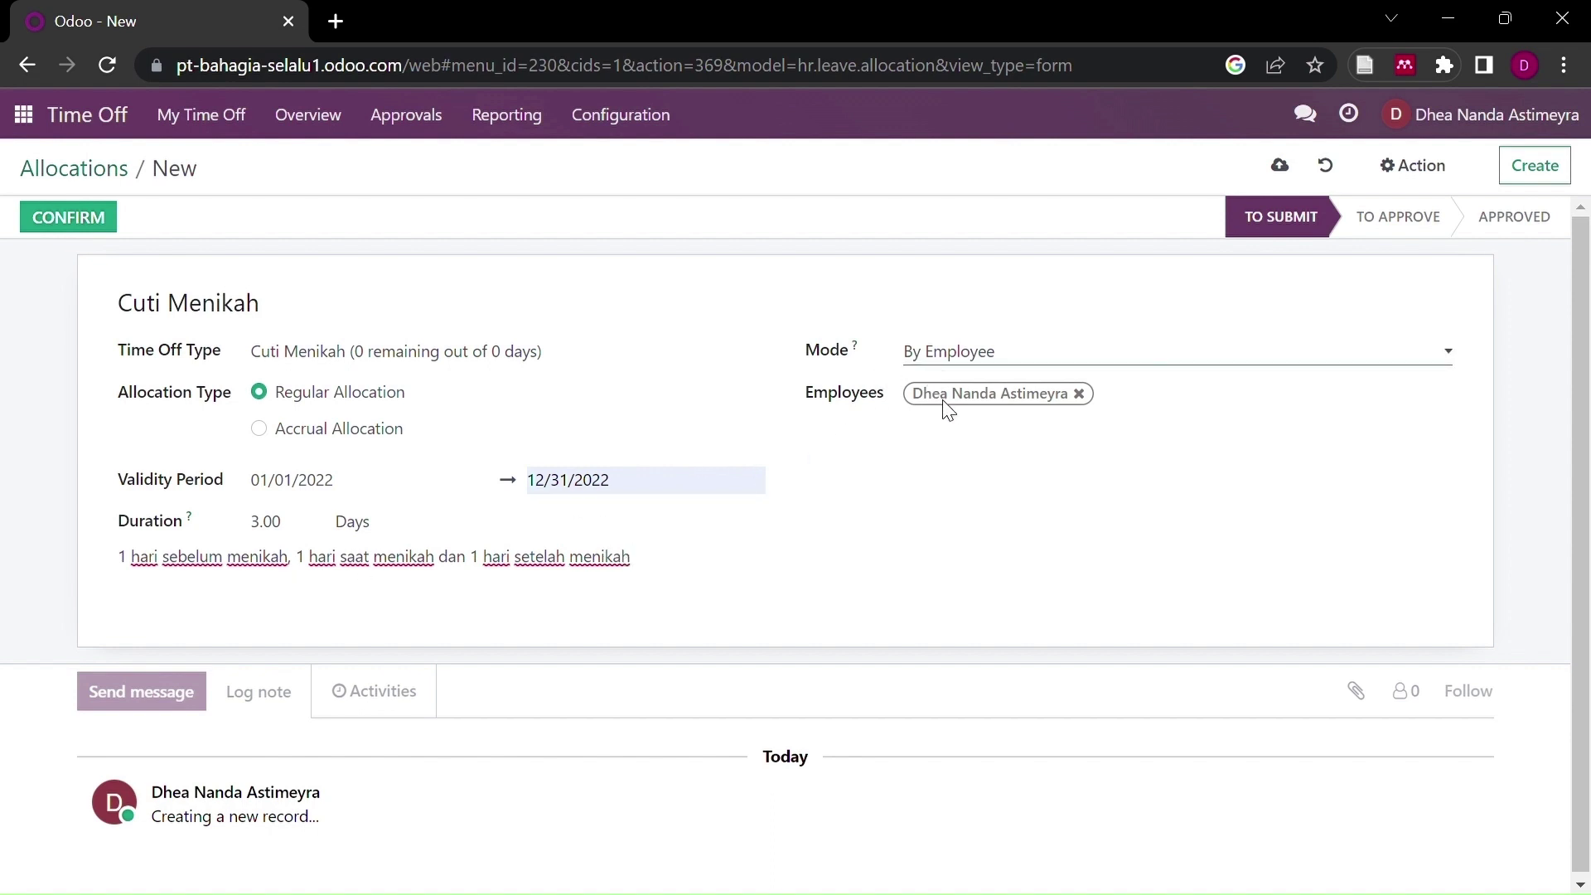
{"action": "left_click", "coordinate": [947, 406]}
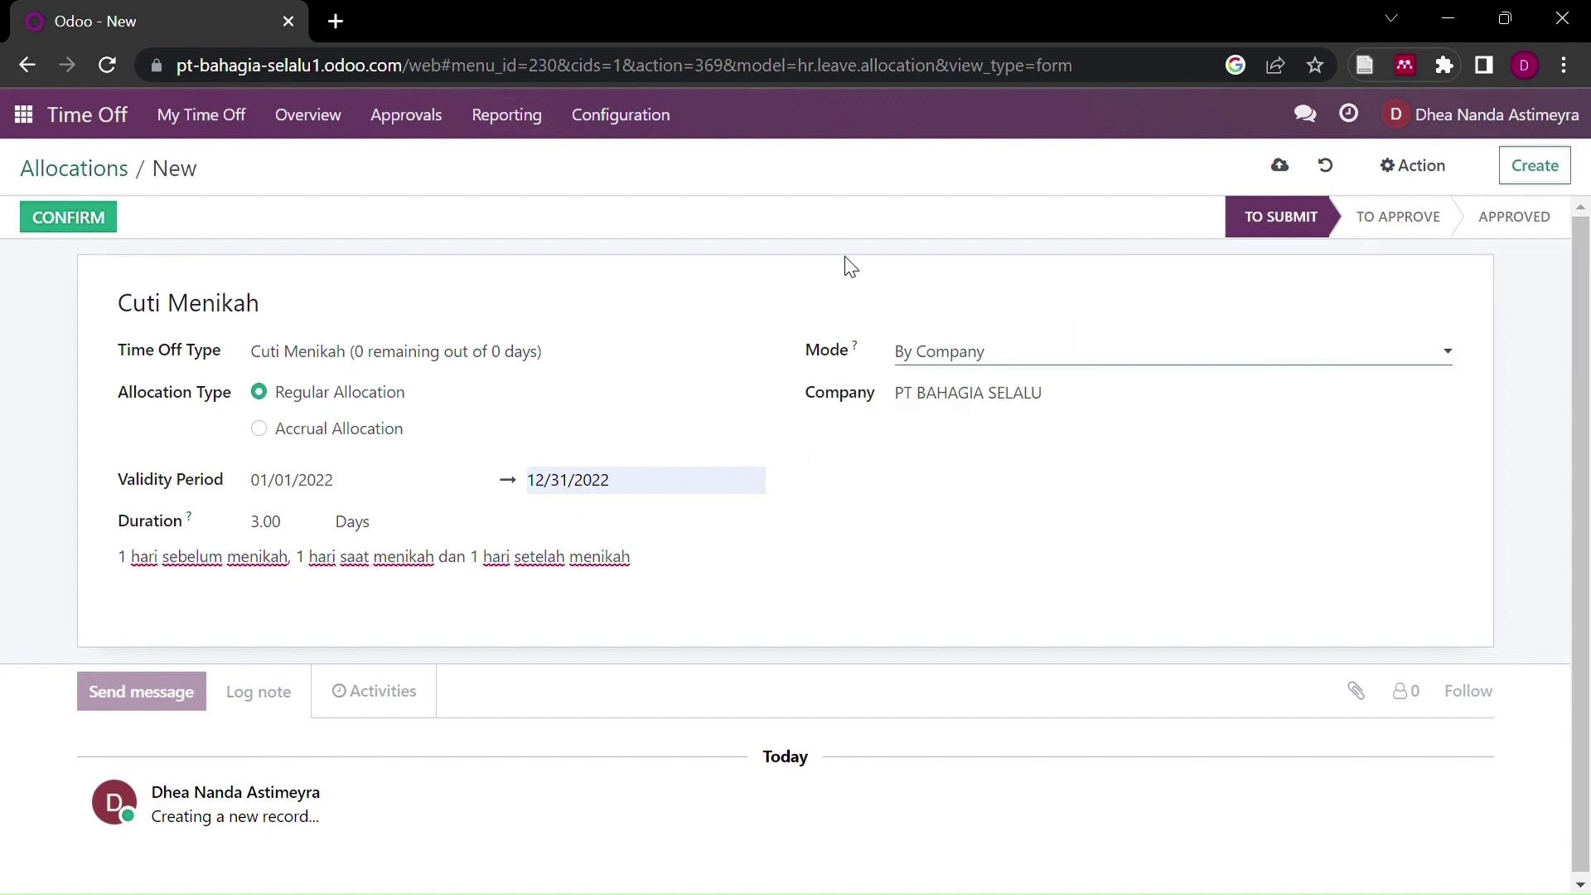
{"action": "left_click", "coordinate": [48, 217]}
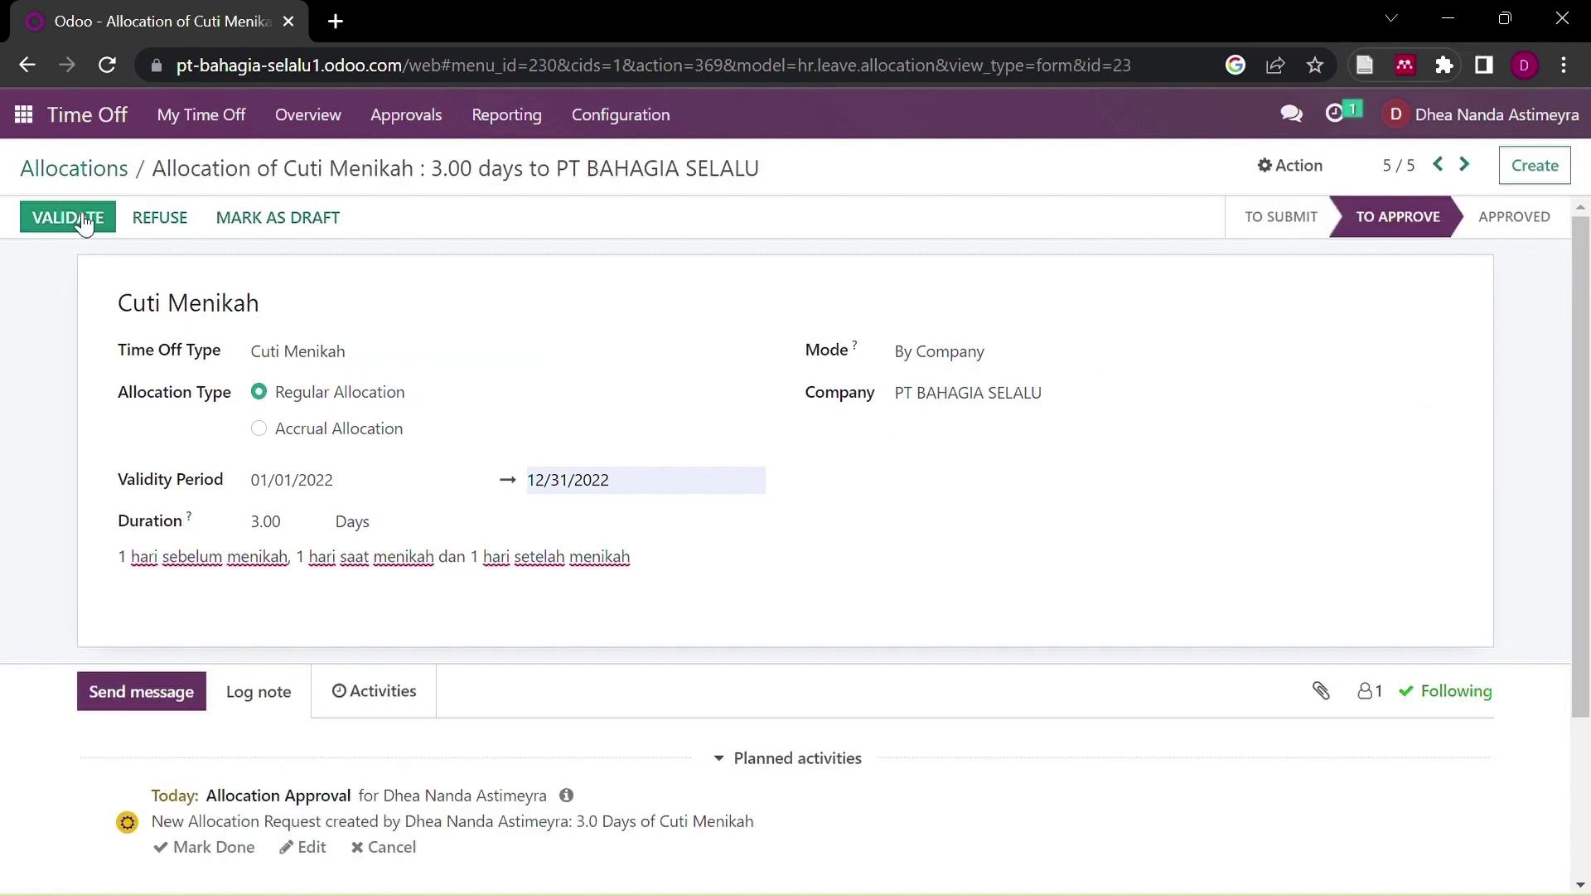
{"action": "left_click", "coordinate": [82, 217]}
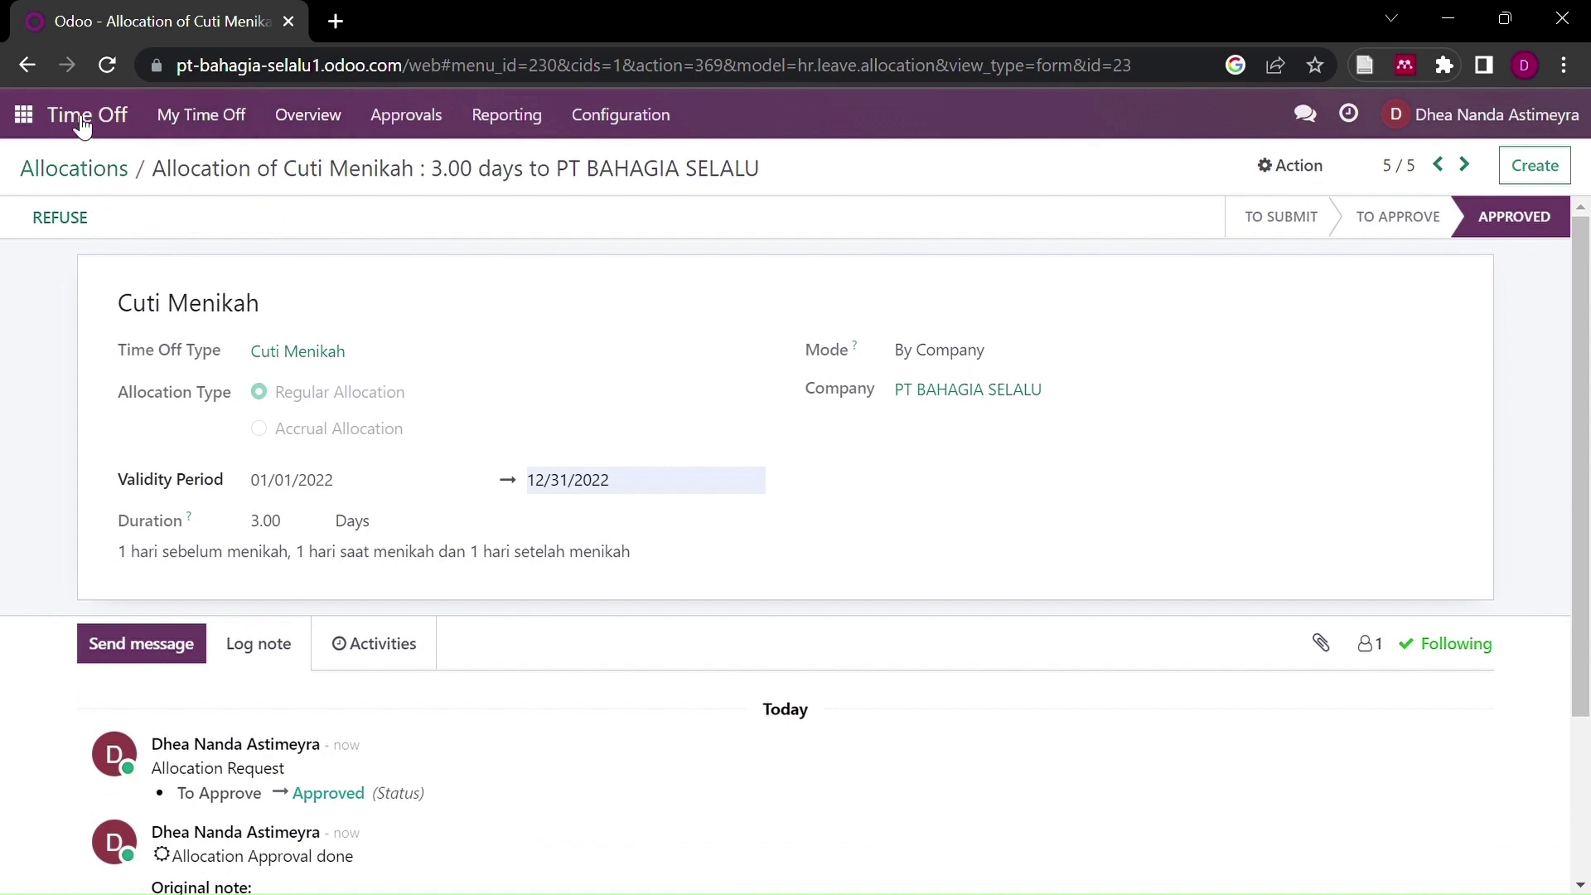
Step: Create another allocation titled Cuti Hari Besar with the time off type Cuti Hari Besar
{"action": "left_click", "coordinate": [425, 121]}
{"action": "left_click", "coordinate": [431, 197]}
{"action": "left_click", "coordinate": [91, 208]}
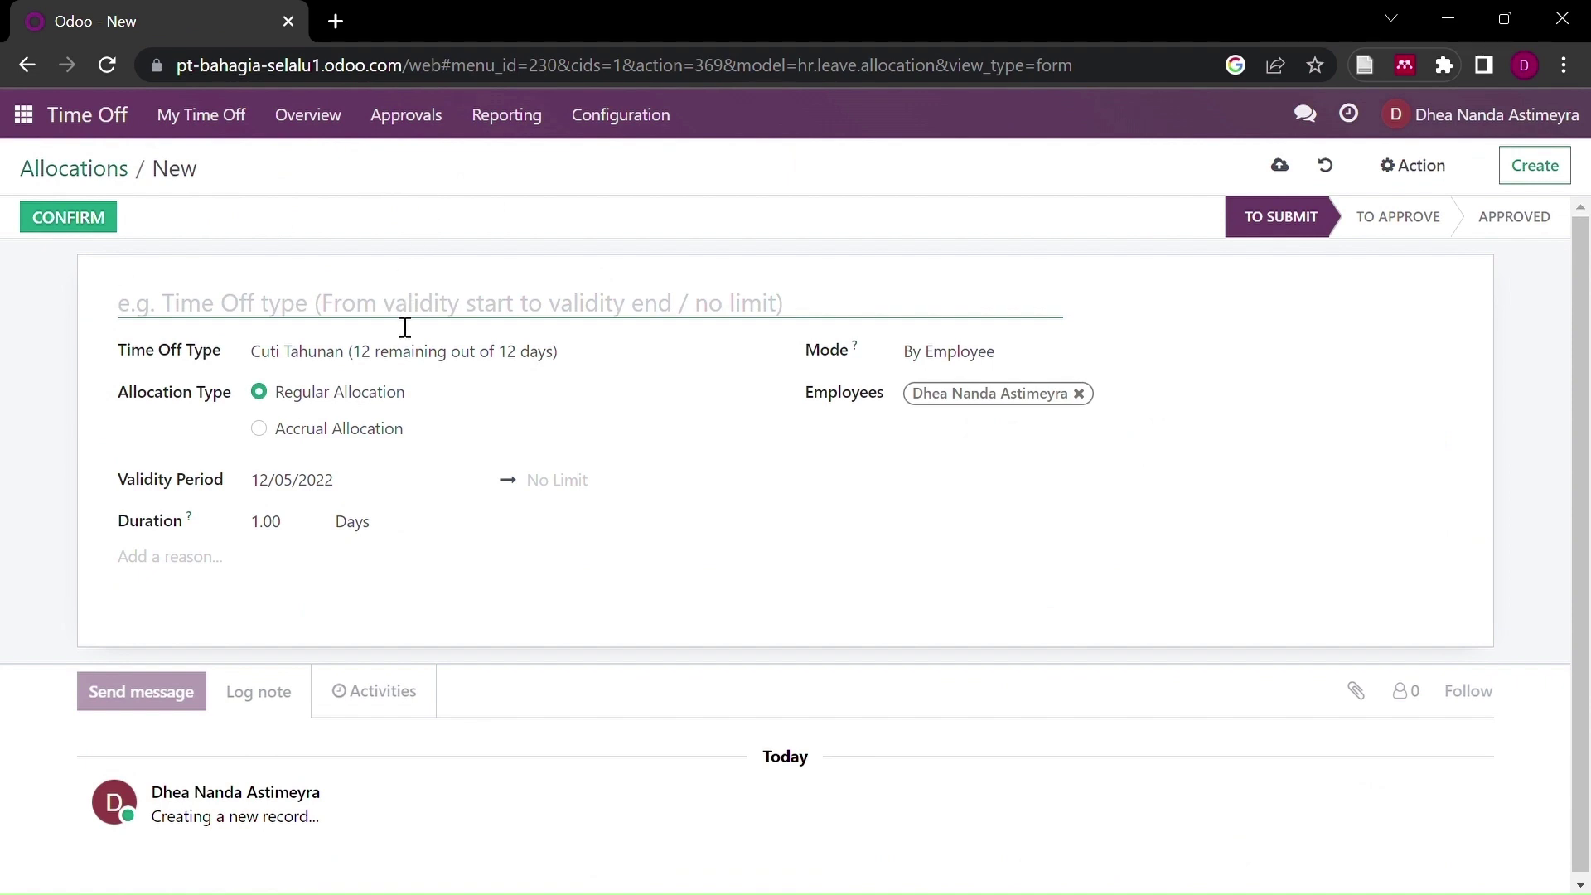
{"action": "left_click", "coordinate": [388, 351]}
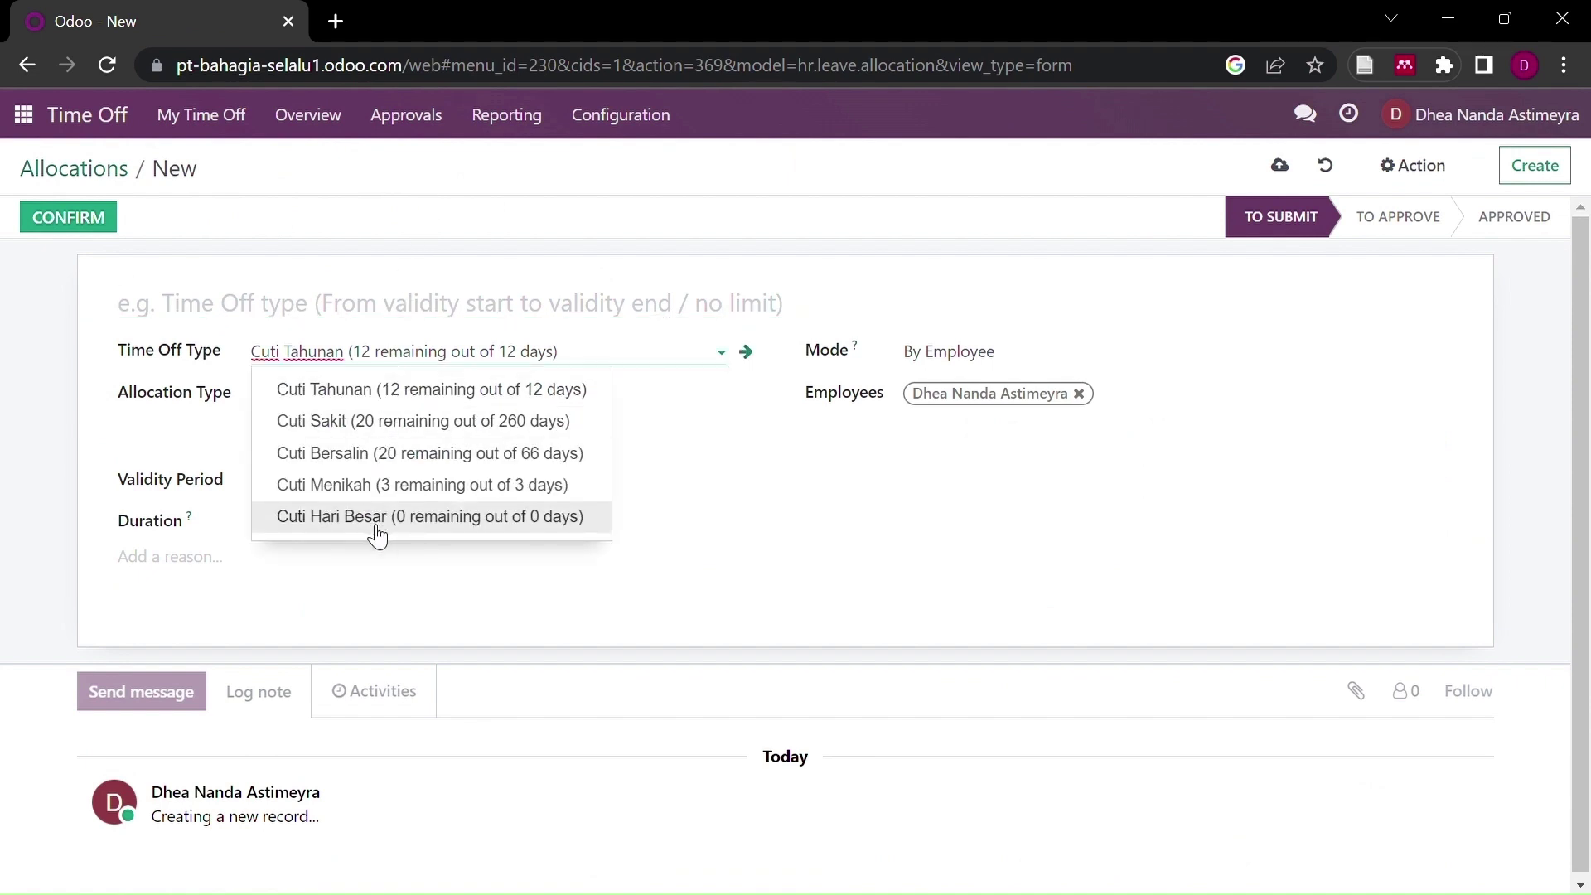
{"action": "left_click", "coordinate": [716, 583]}
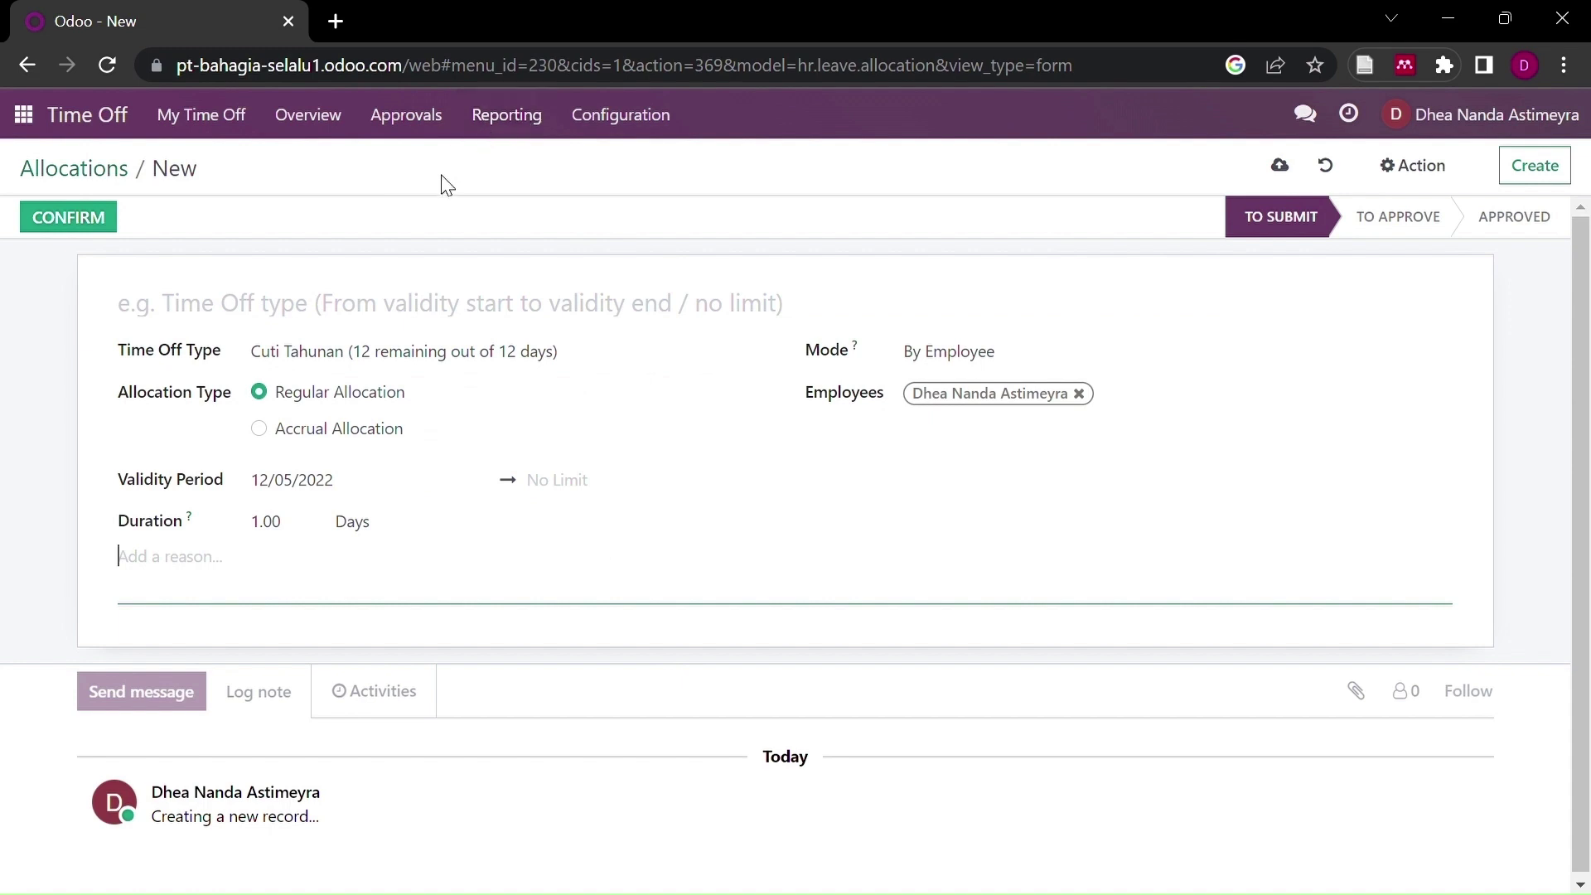
{"action": "left_click", "coordinate": [458, 303]}
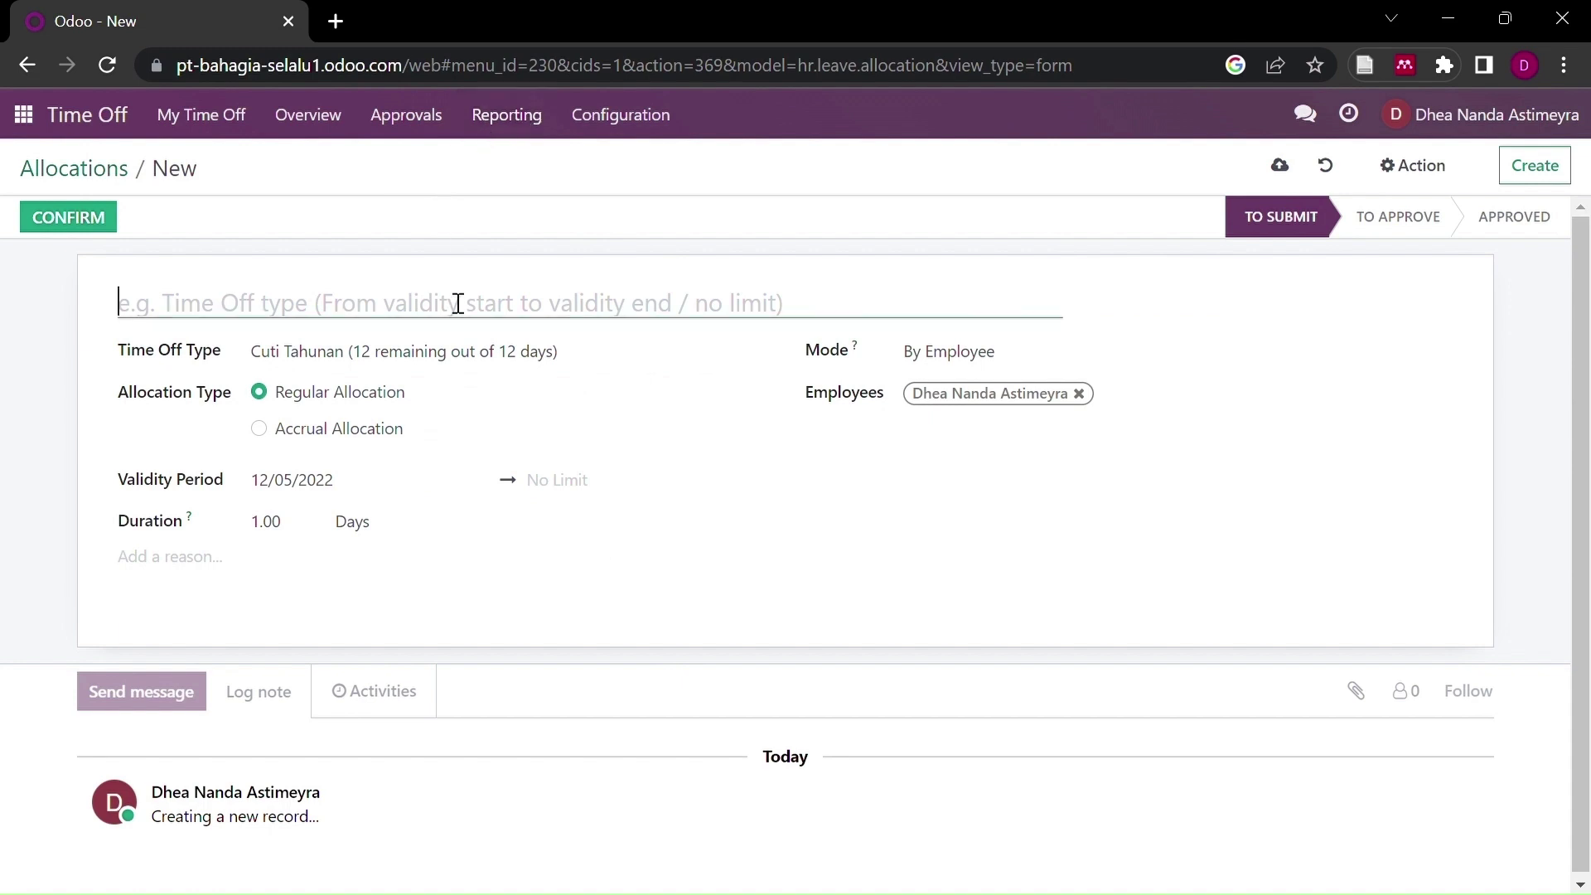
{"action": "type", "text": "CU"}
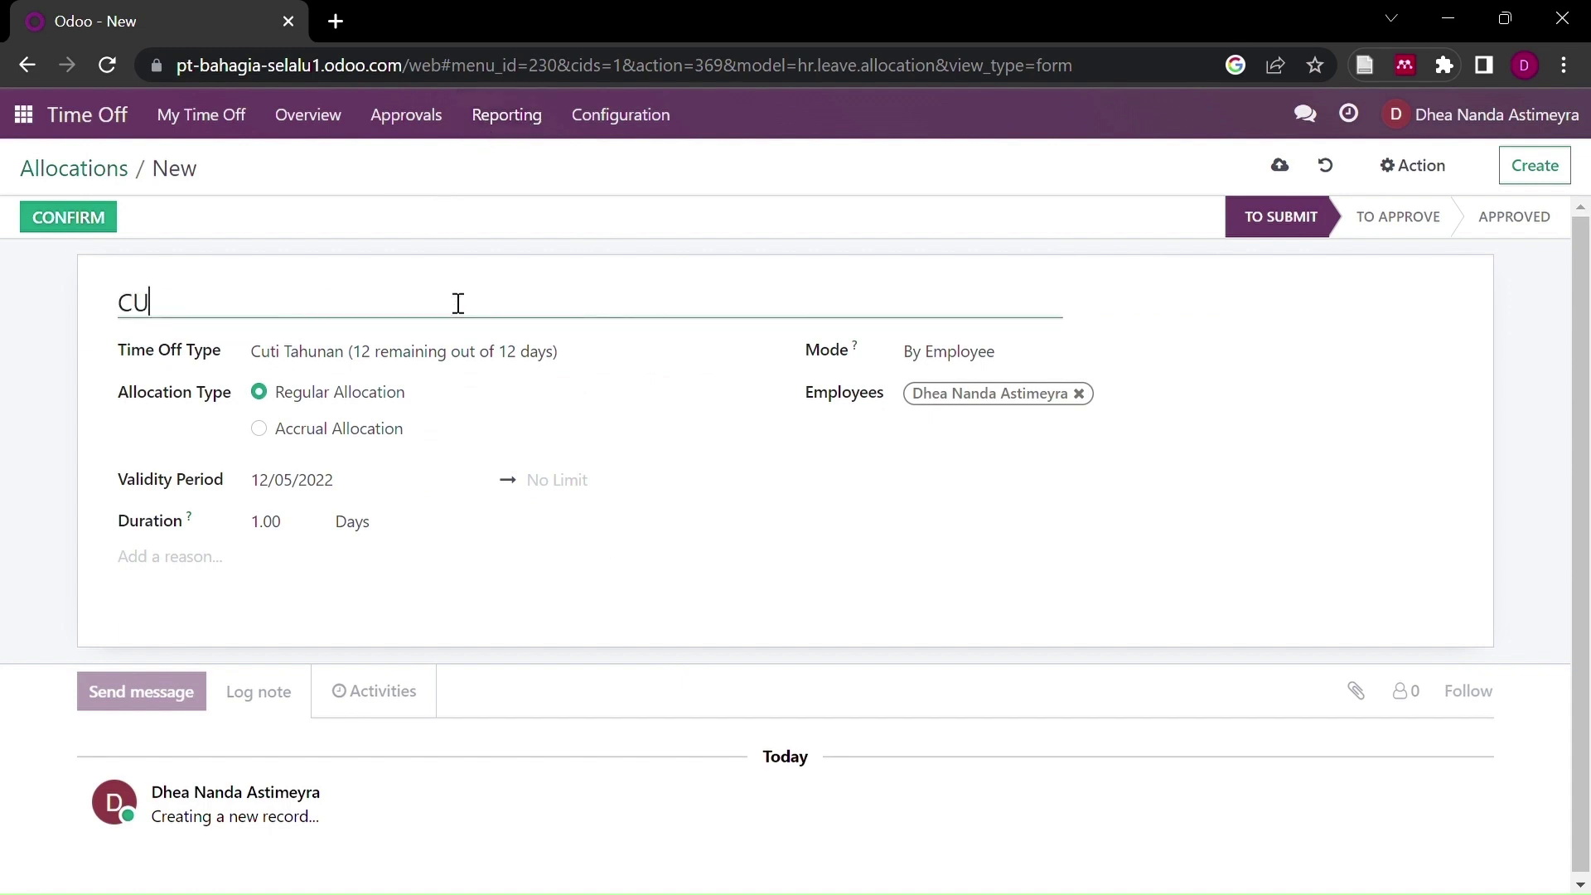
{"action": "key", "text": "BackSpace"}
{"action": "type", "text": "uti Hari Besa"}
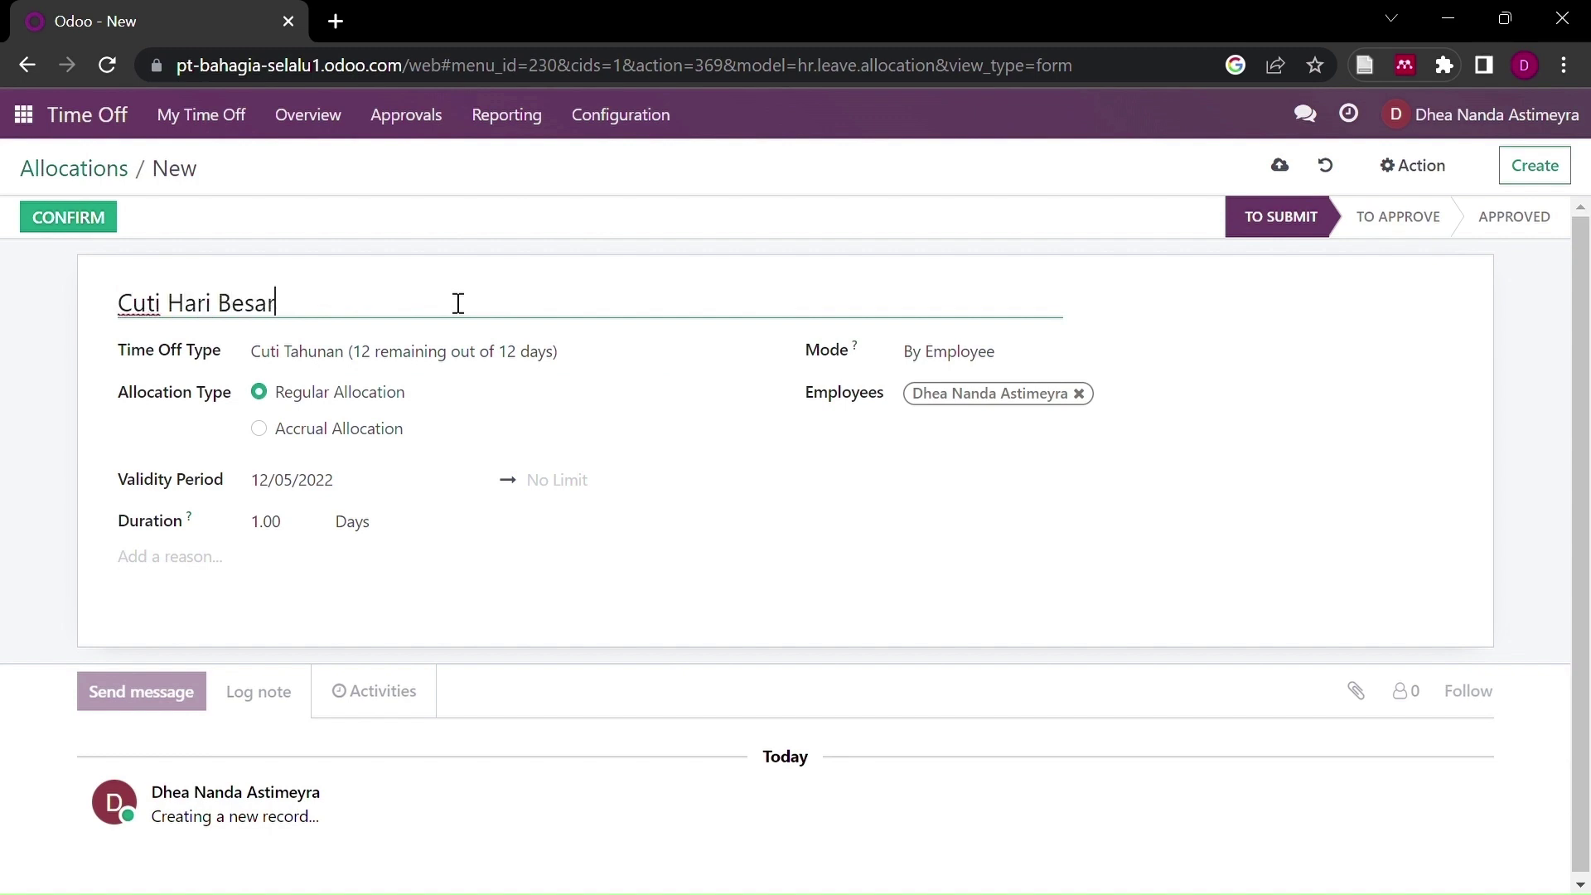
{"action": "type", "text": "r"}
{"action": "left_click", "coordinate": [330, 354]}
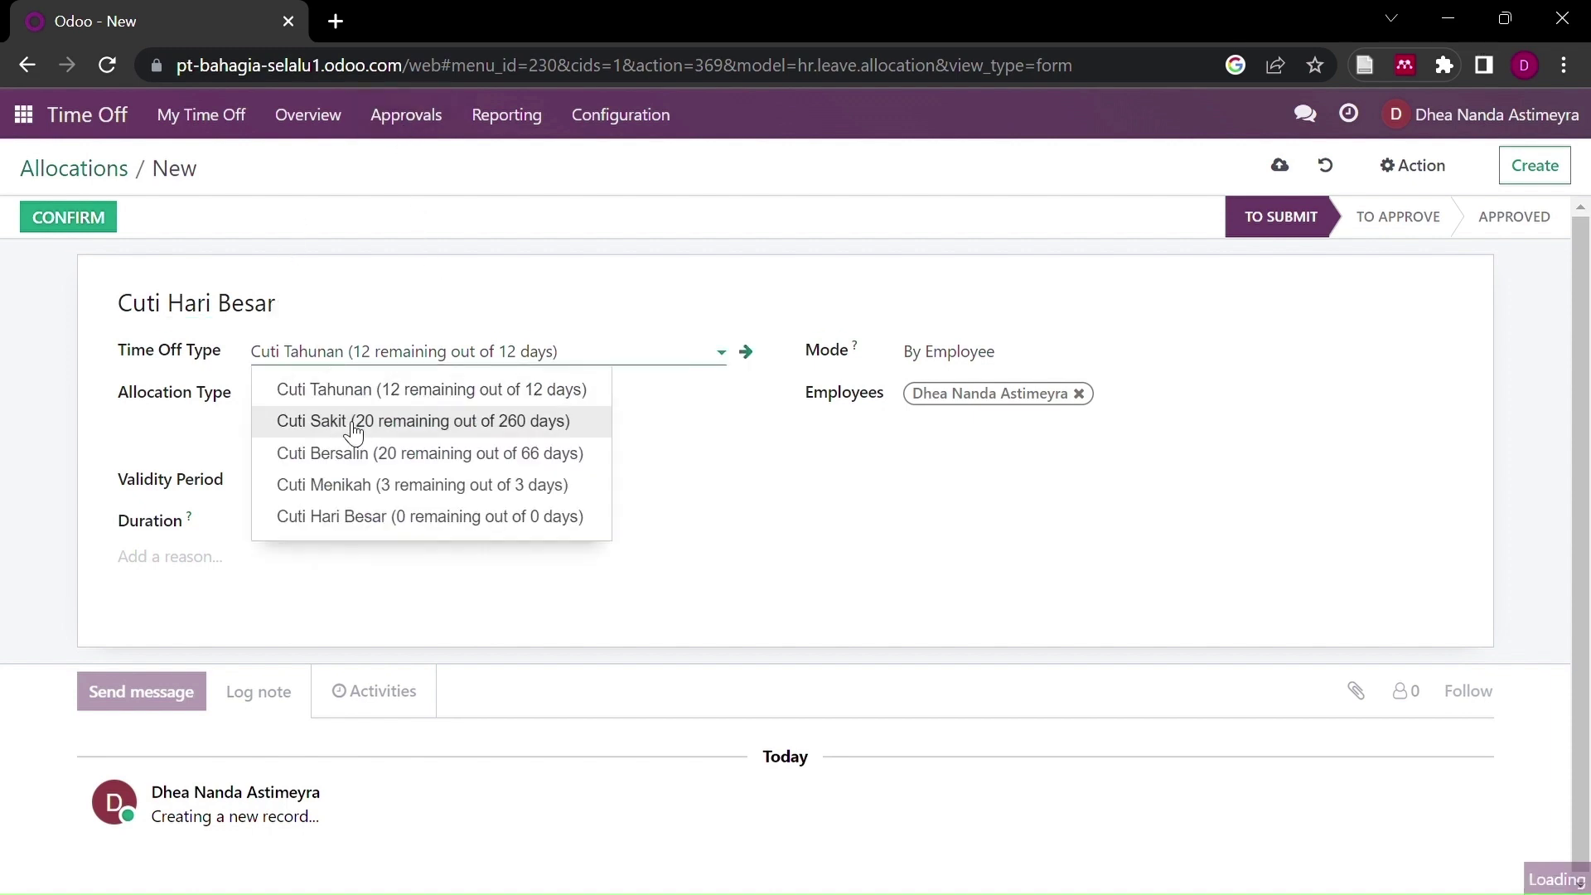
{"action": "left_click", "coordinate": [383, 515]}
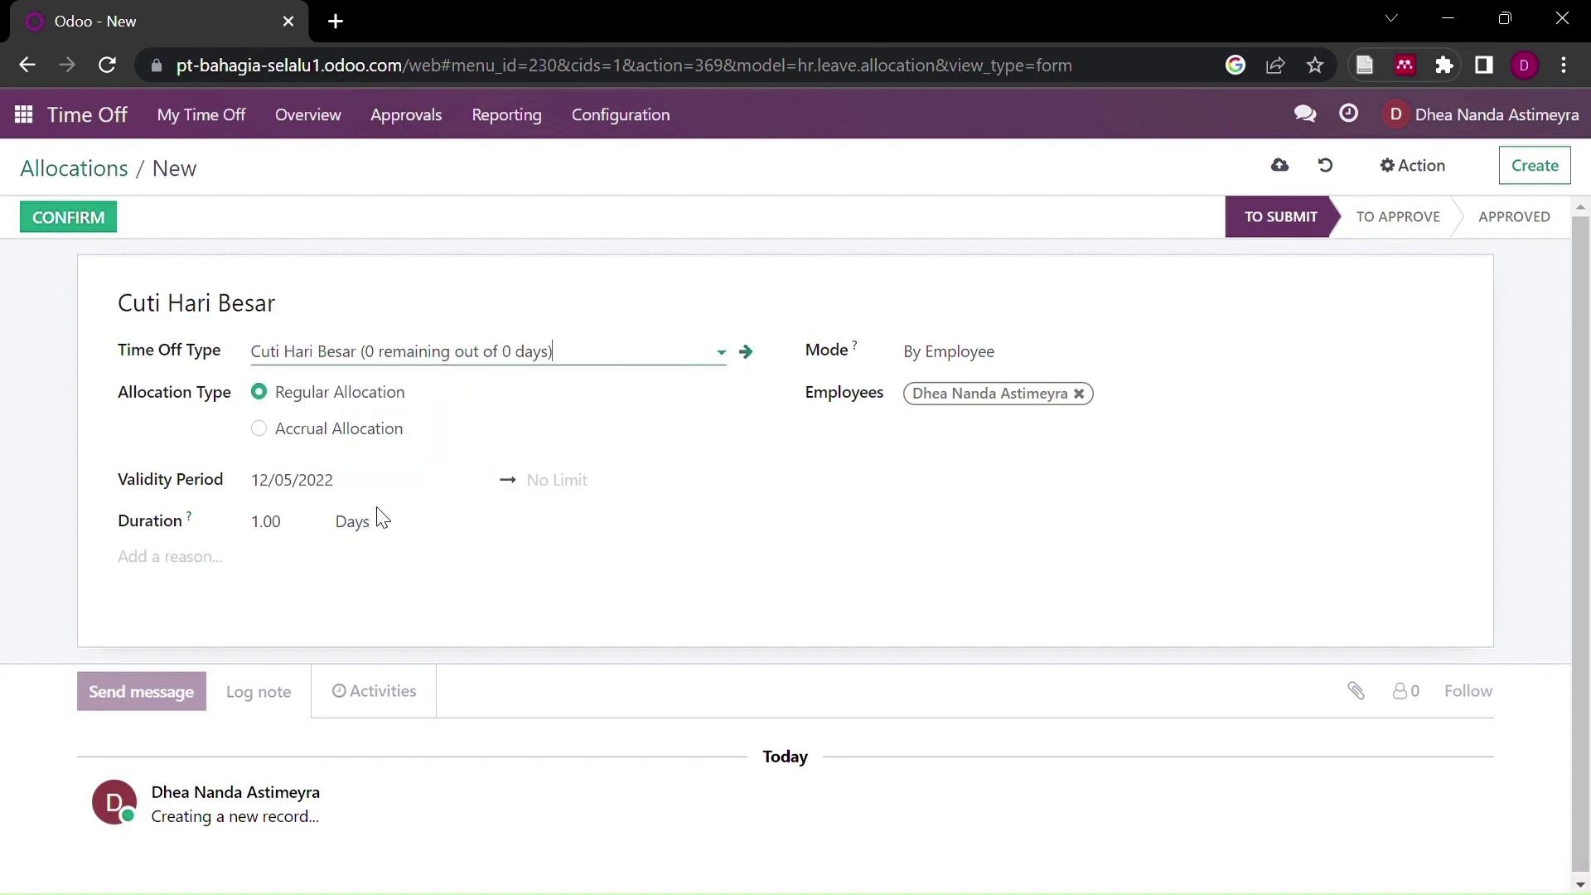
Step: Try to move the start date of the Cuti Hari Besar allocation's validity period to January 2022
{"action": "left_click", "coordinate": [340, 487]}
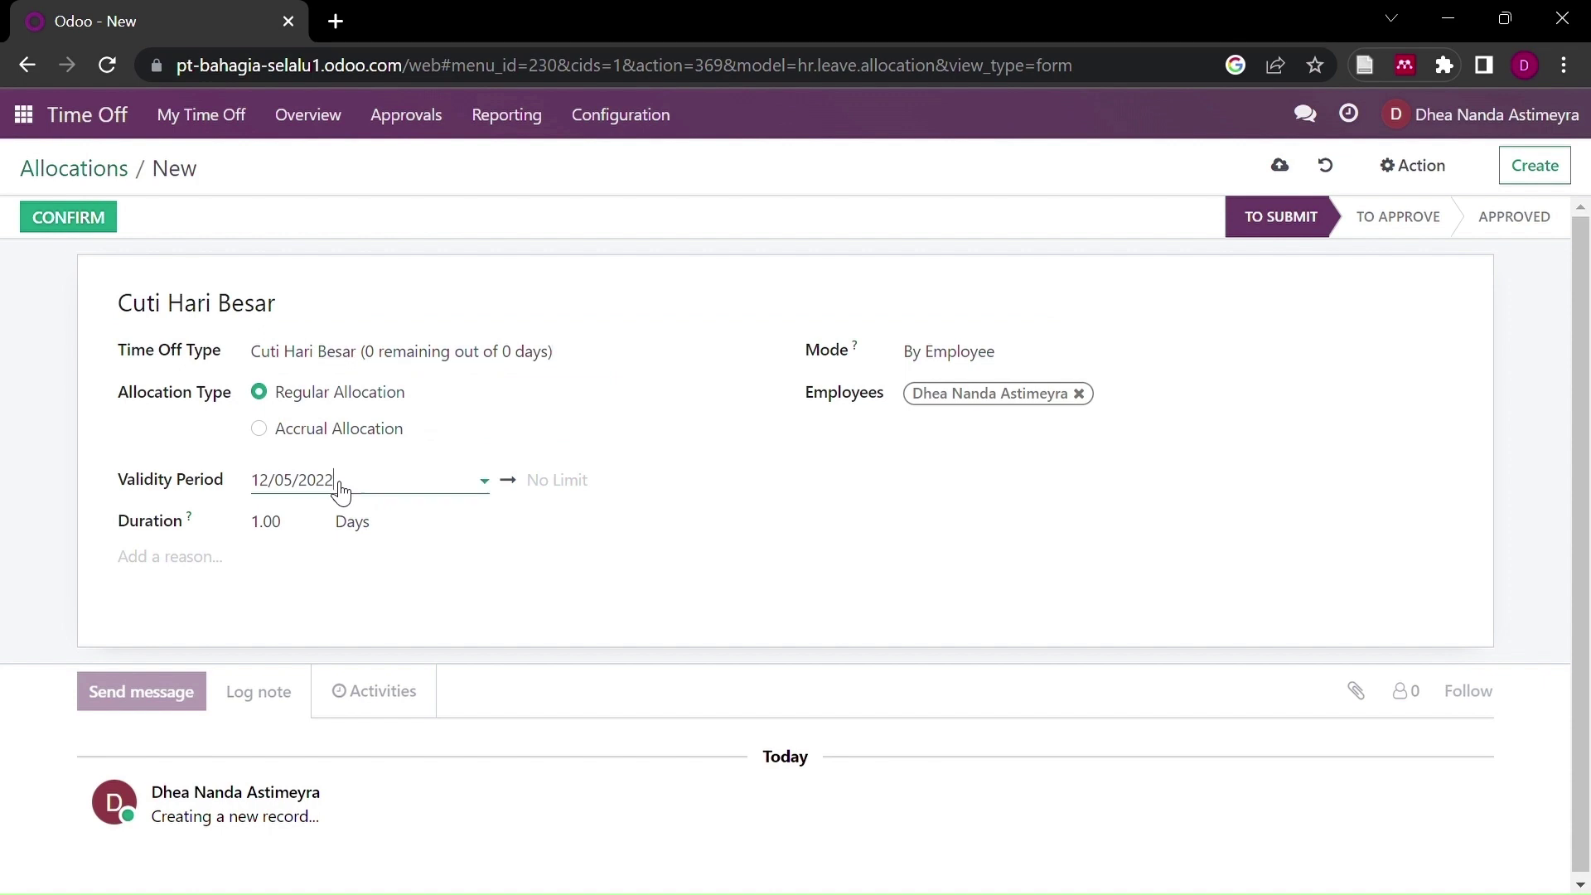
{"action": "left_click", "coordinate": [379, 529]}
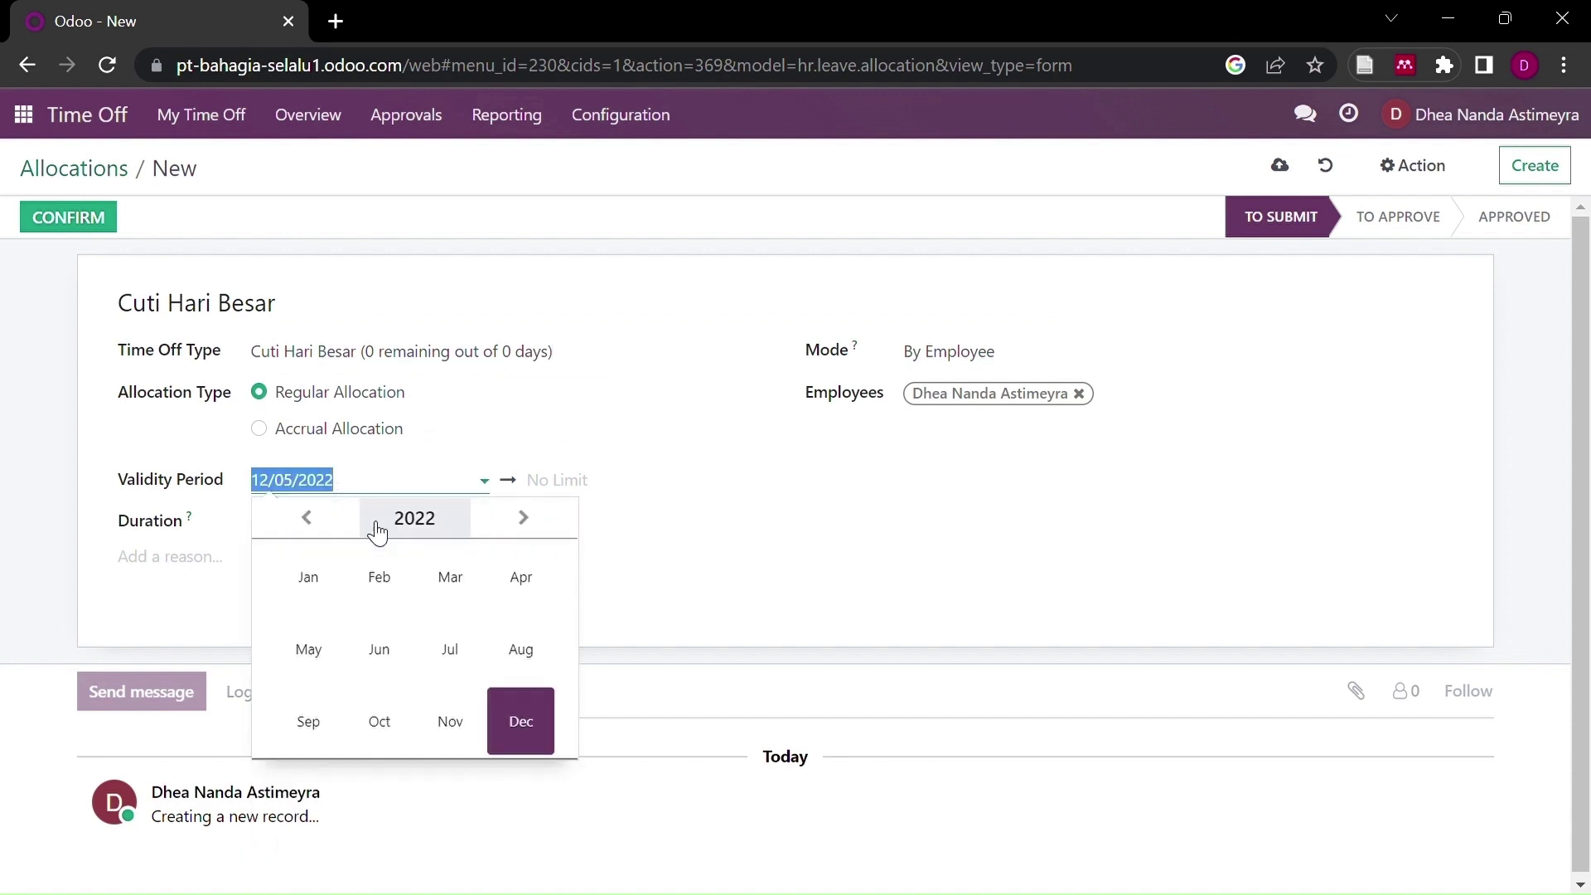
{"action": "left_click", "coordinate": [316, 589]}
Step: Set the Cuti Hari Besar allocation's validity end date to 12/31/2022 and its duration to 44 days
{"action": "left_click", "coordinate": [589, 487]}
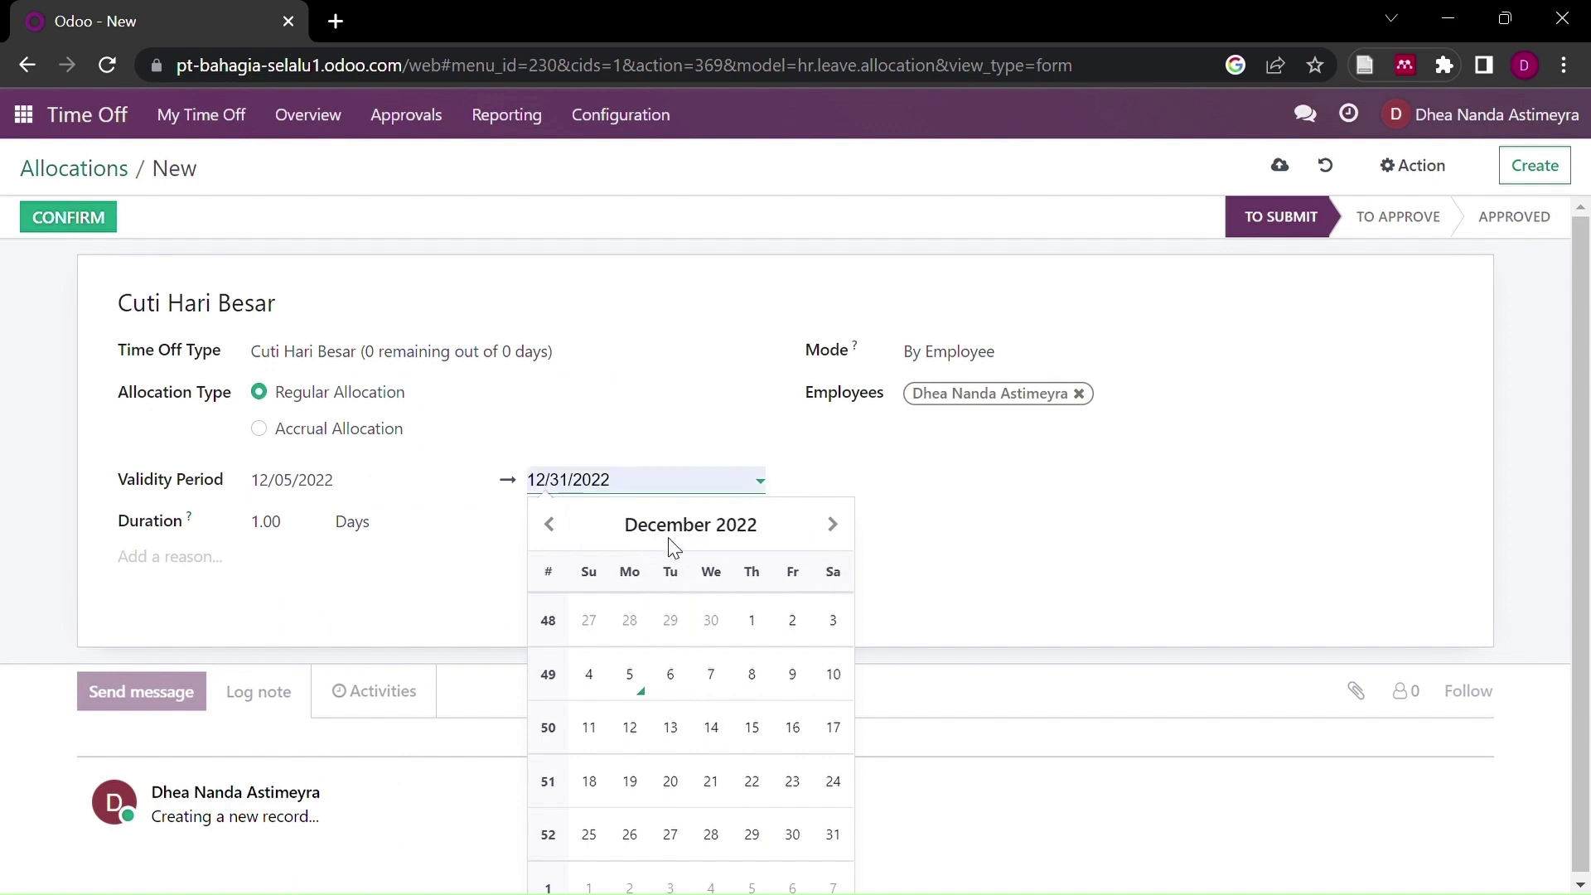
{"action": "left_click", "coordinate": [673, 545]}
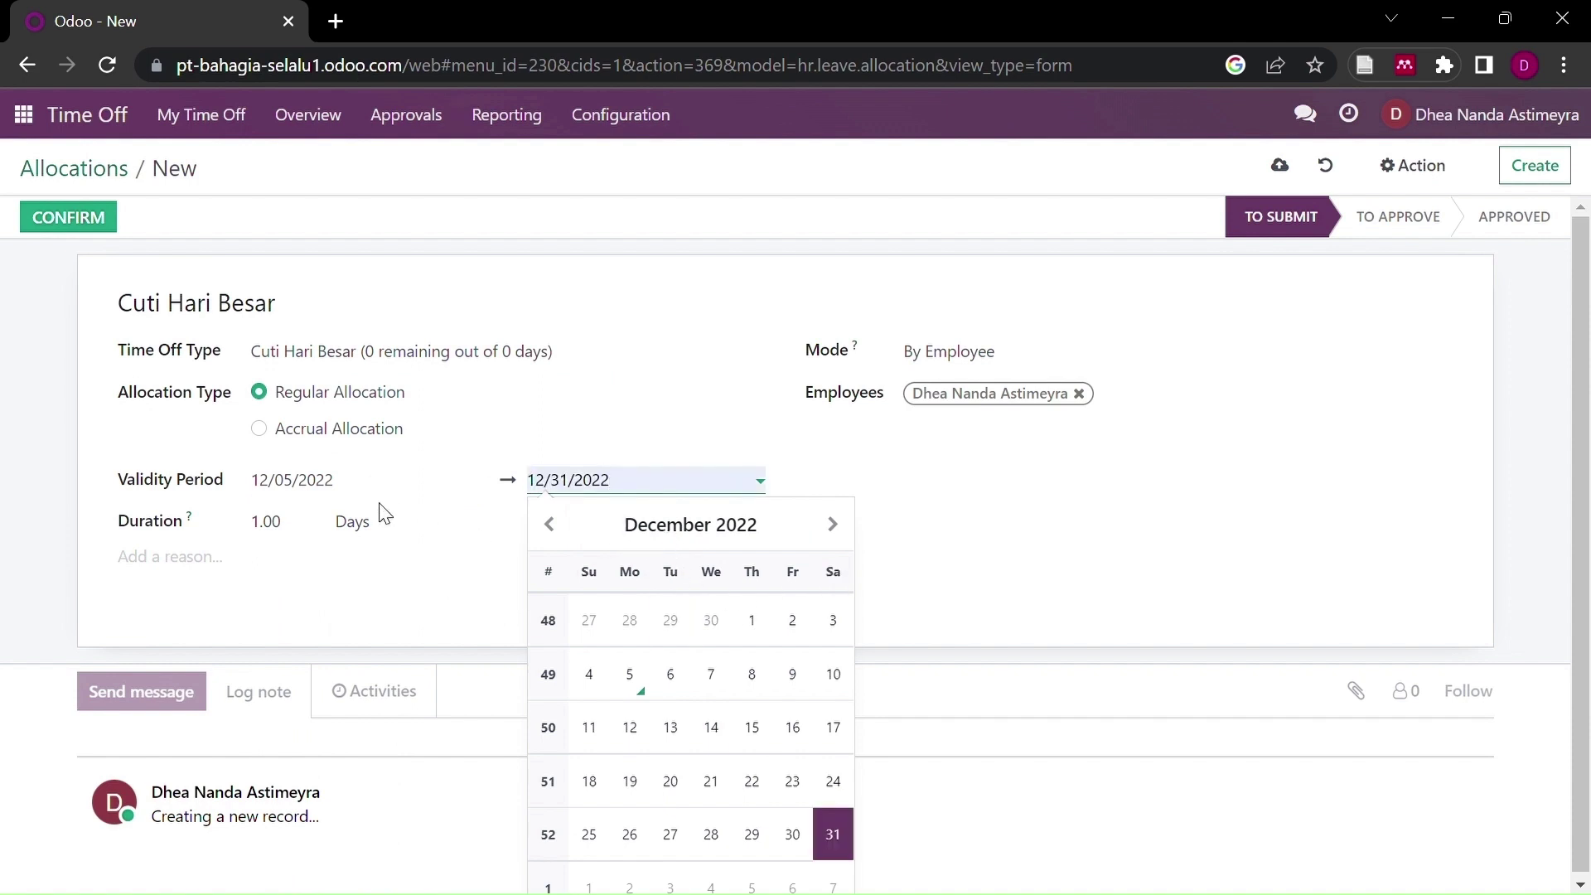
{"action": "left_click", "coordinate": [294, 531]}
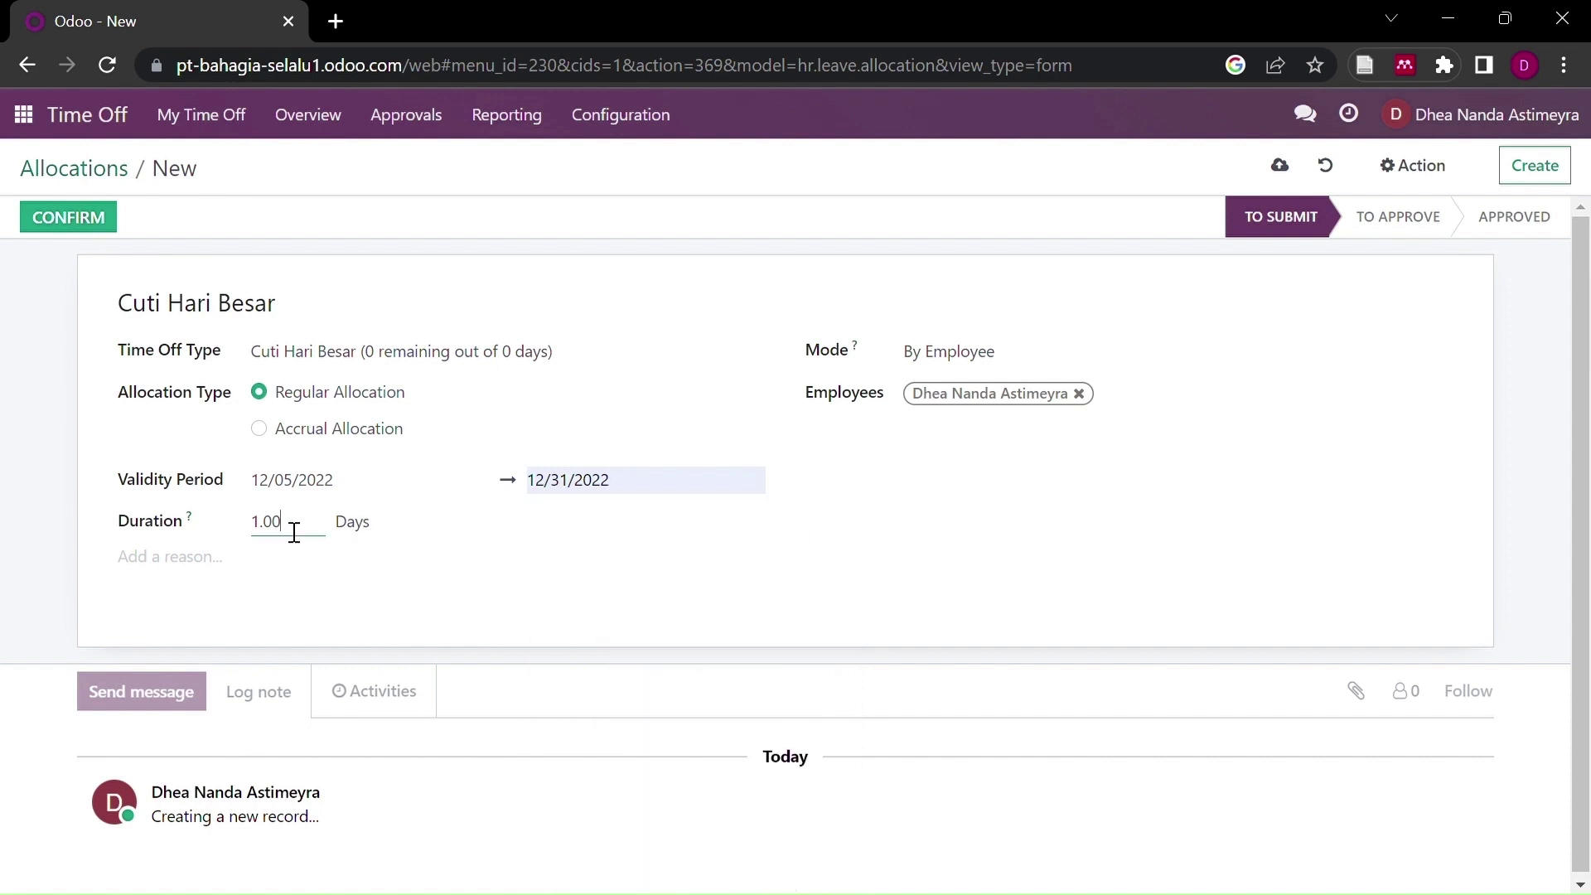
{"action": "double_click", "coordinate": [294, 531]}
{"action": "type", "text": "44.00"}
Step: Enter the allocation's reason "Hari Raya Idul Fitri, Hari Raya Natal, Kenaikan Yesus Kristus, Mulid Nabi Muhammad SAW, Imlek, Hari Raya Waisak, dll"
{"action": "left_click", "coordinate": [414, 593]}
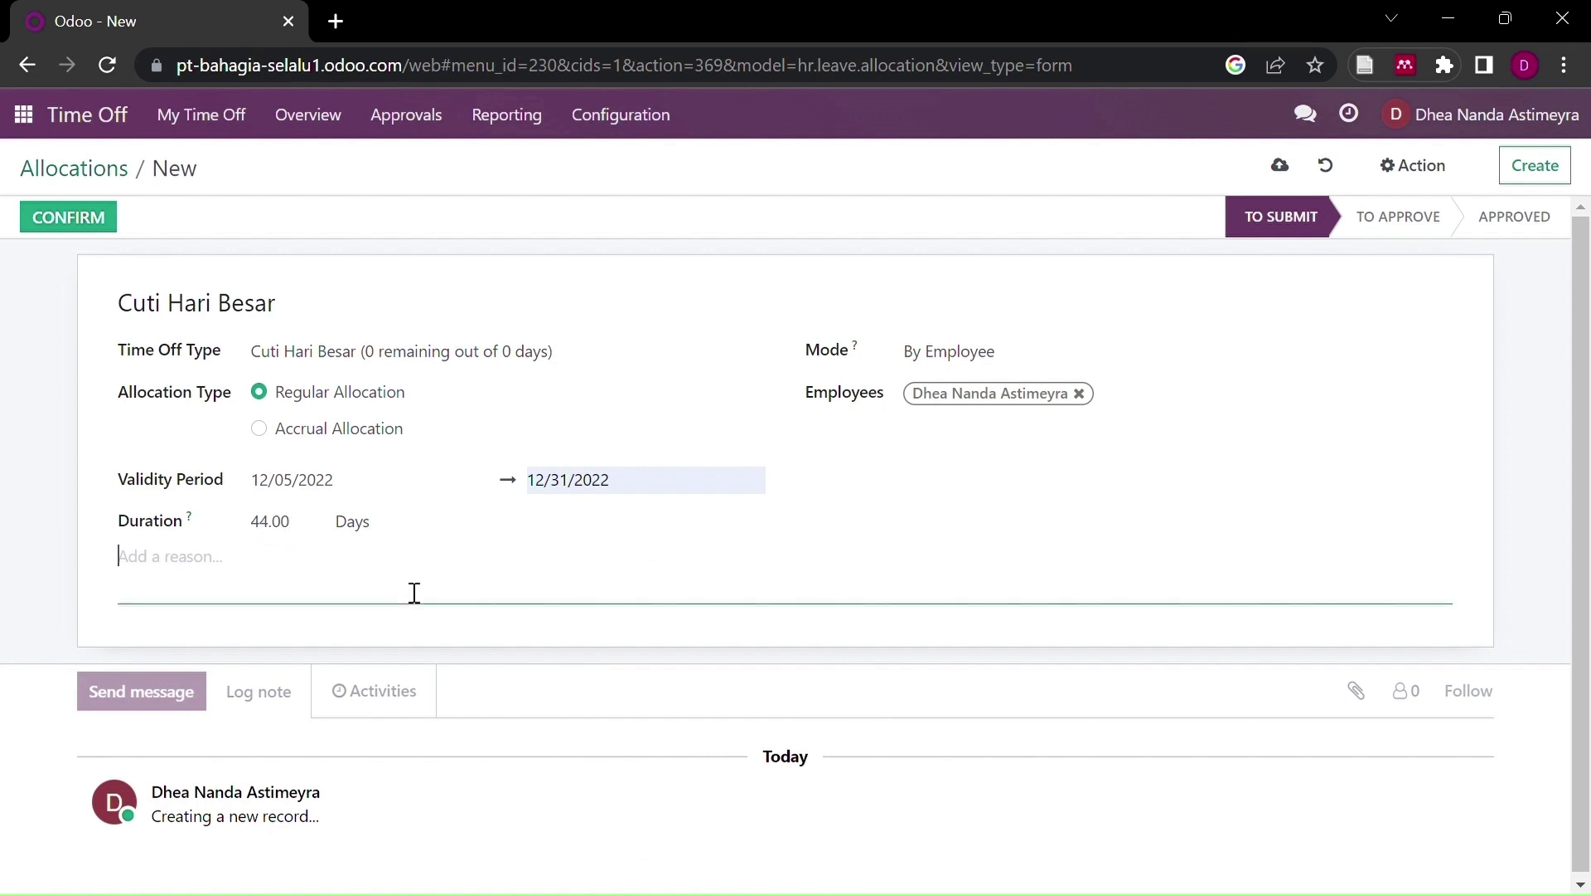
{"action": "type", "text": "Hari Raya Idul Fitri,"}
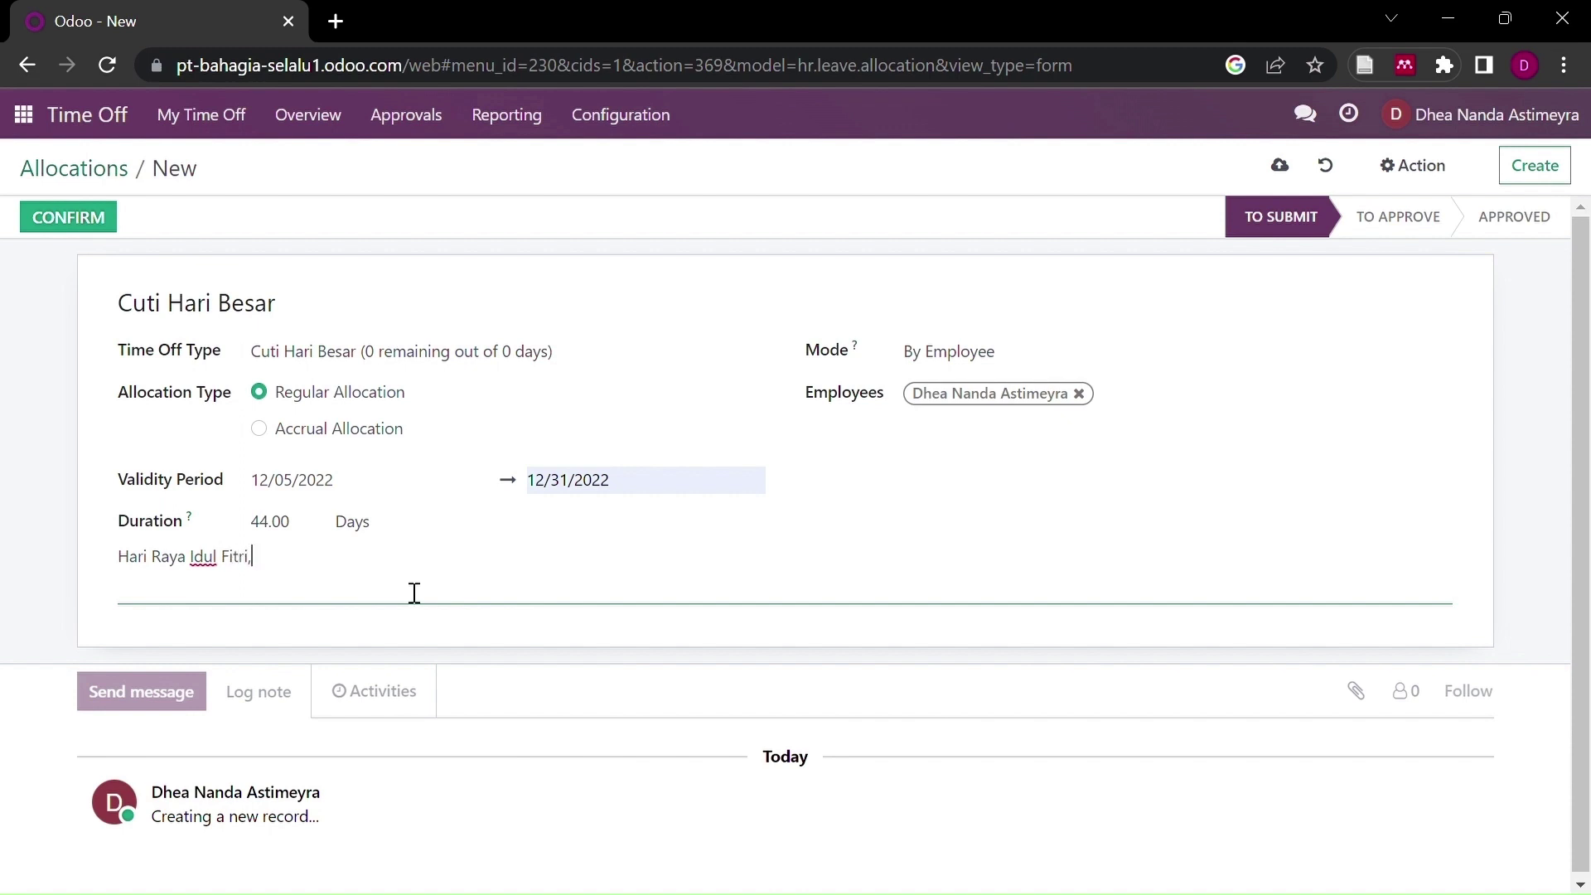
{"action": "type", "text": " Hari Raya Natal, Ke"}
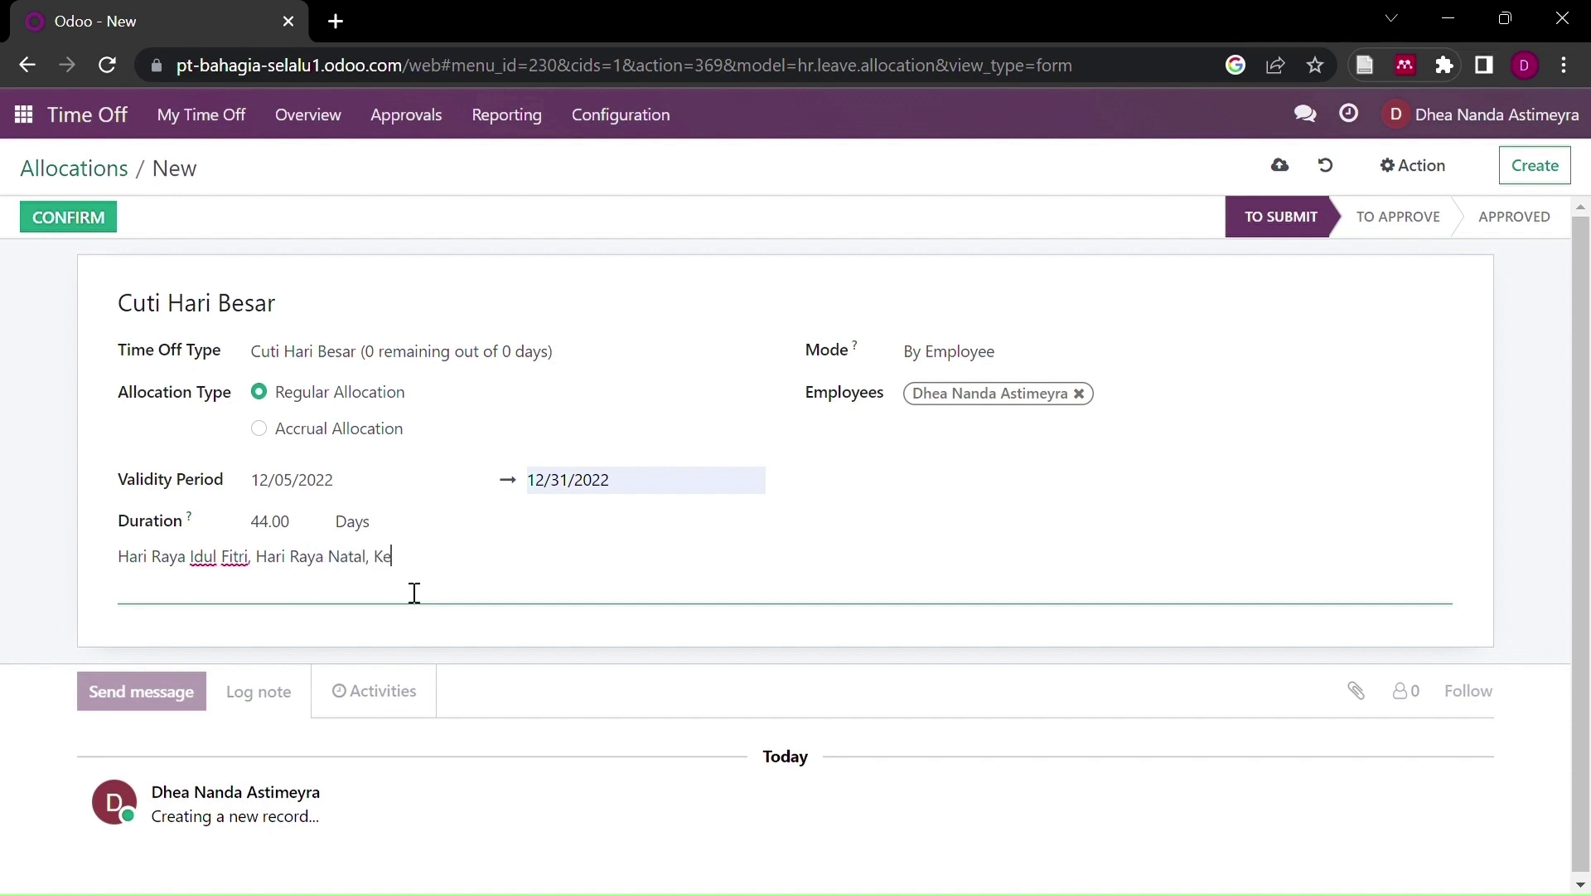
{"action": "type", "text": "naikan Yesus Kris"}
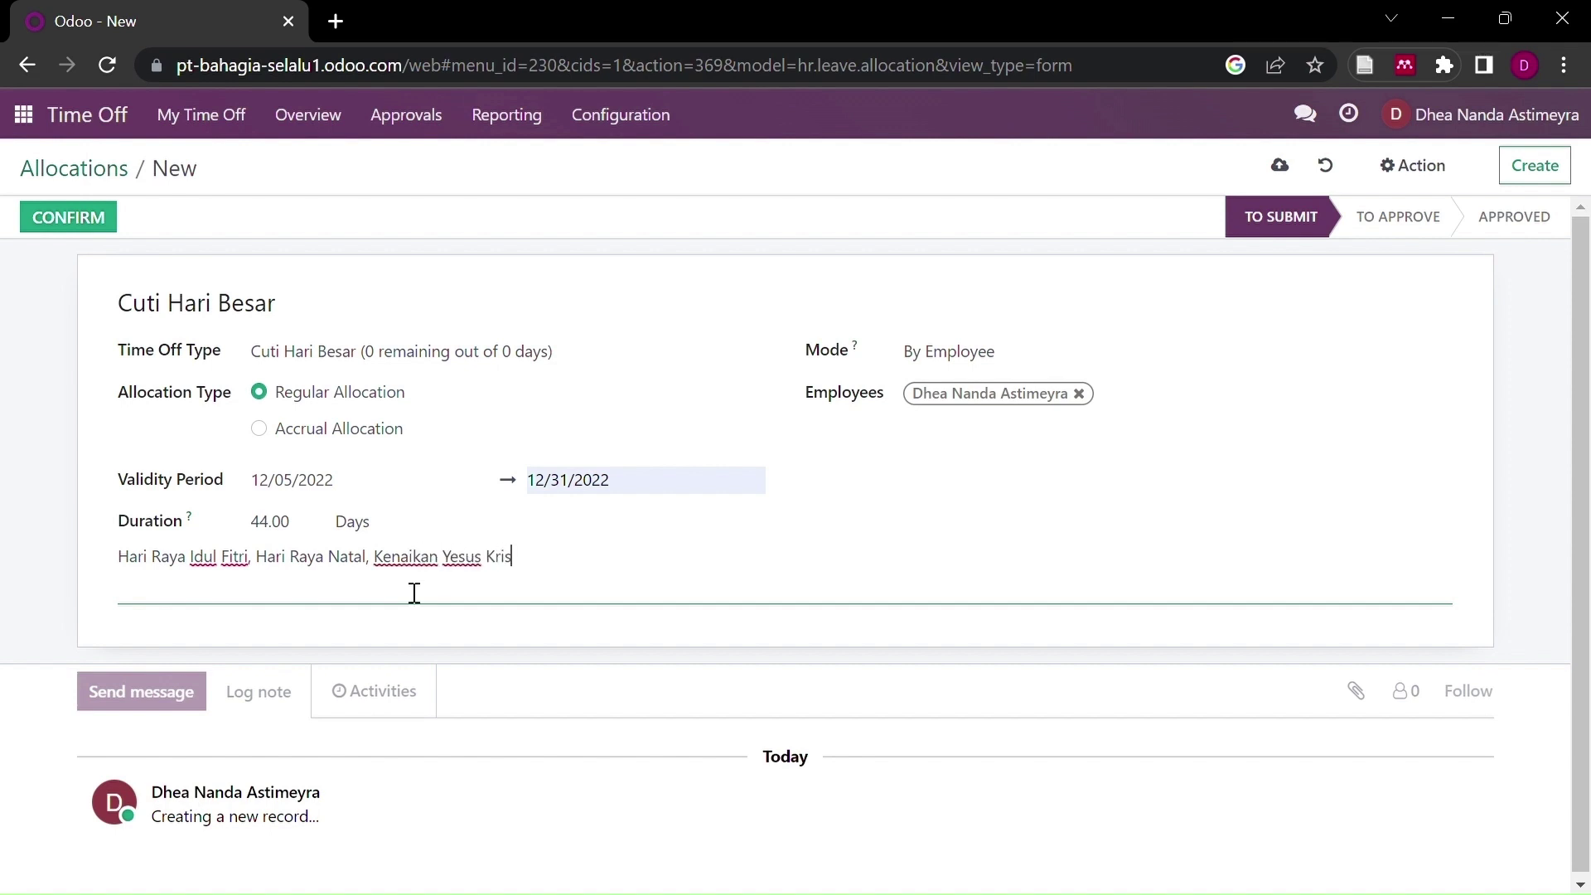
{"action": "type", "text": "tus, Mulid nA"}
{"action": "key", "text": "BackSpace"}
{"action": "key", "text": "BackSpace"}
{"action": "type", "text": "Nabi "}
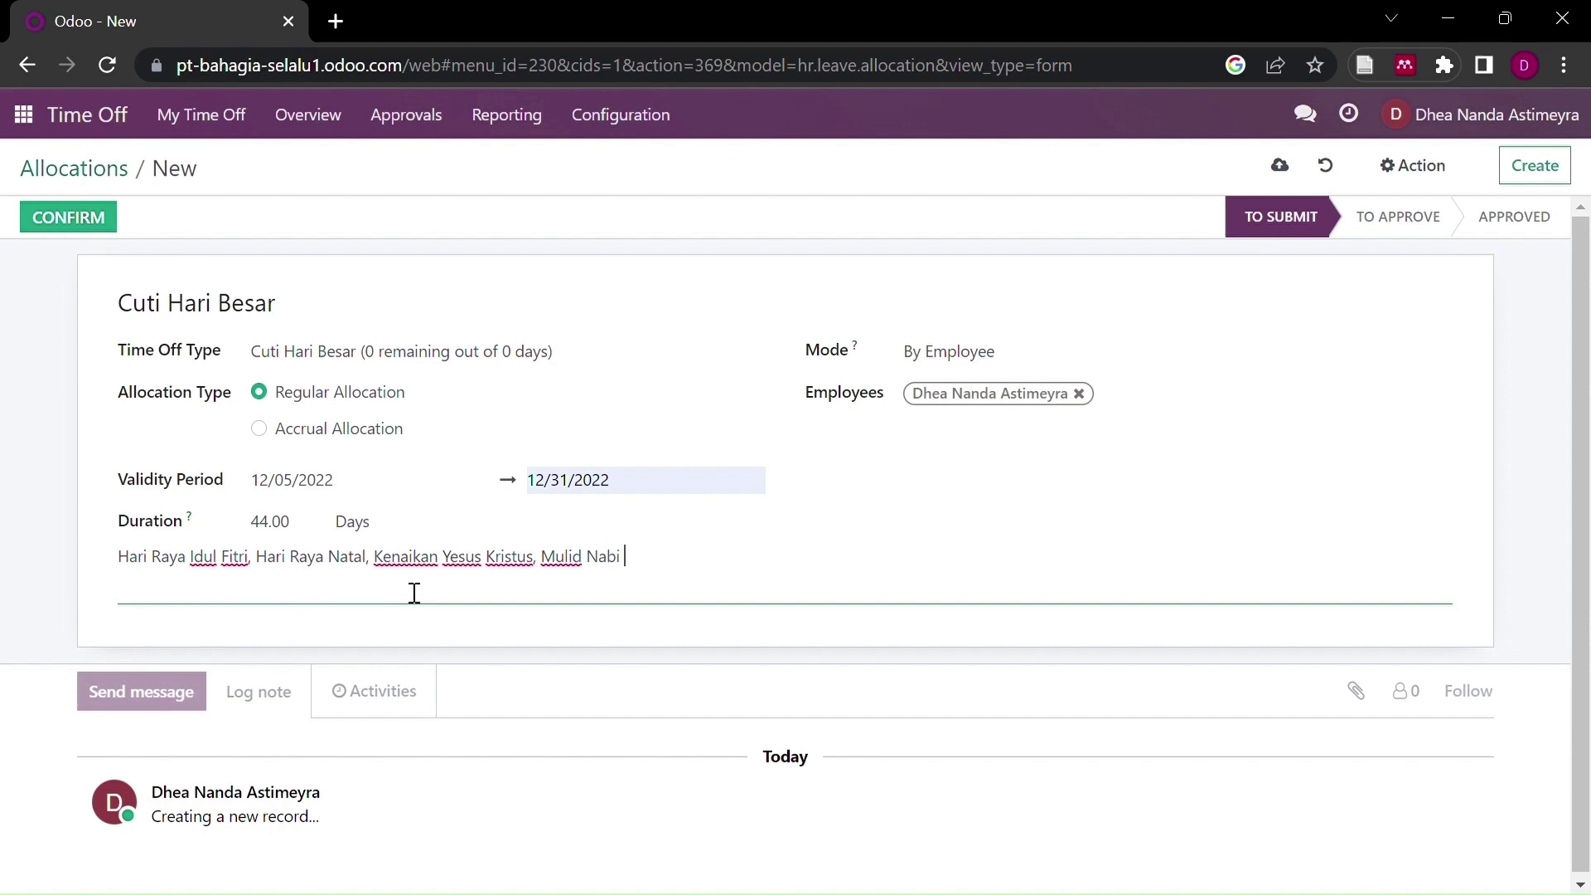
{"action": "type", "text": "Muhammd"}
{"action": "type", "text": "ad A"}
{"action": "type", "text": "SAW"}
{"action": "type", "text": ",  Imlek"}
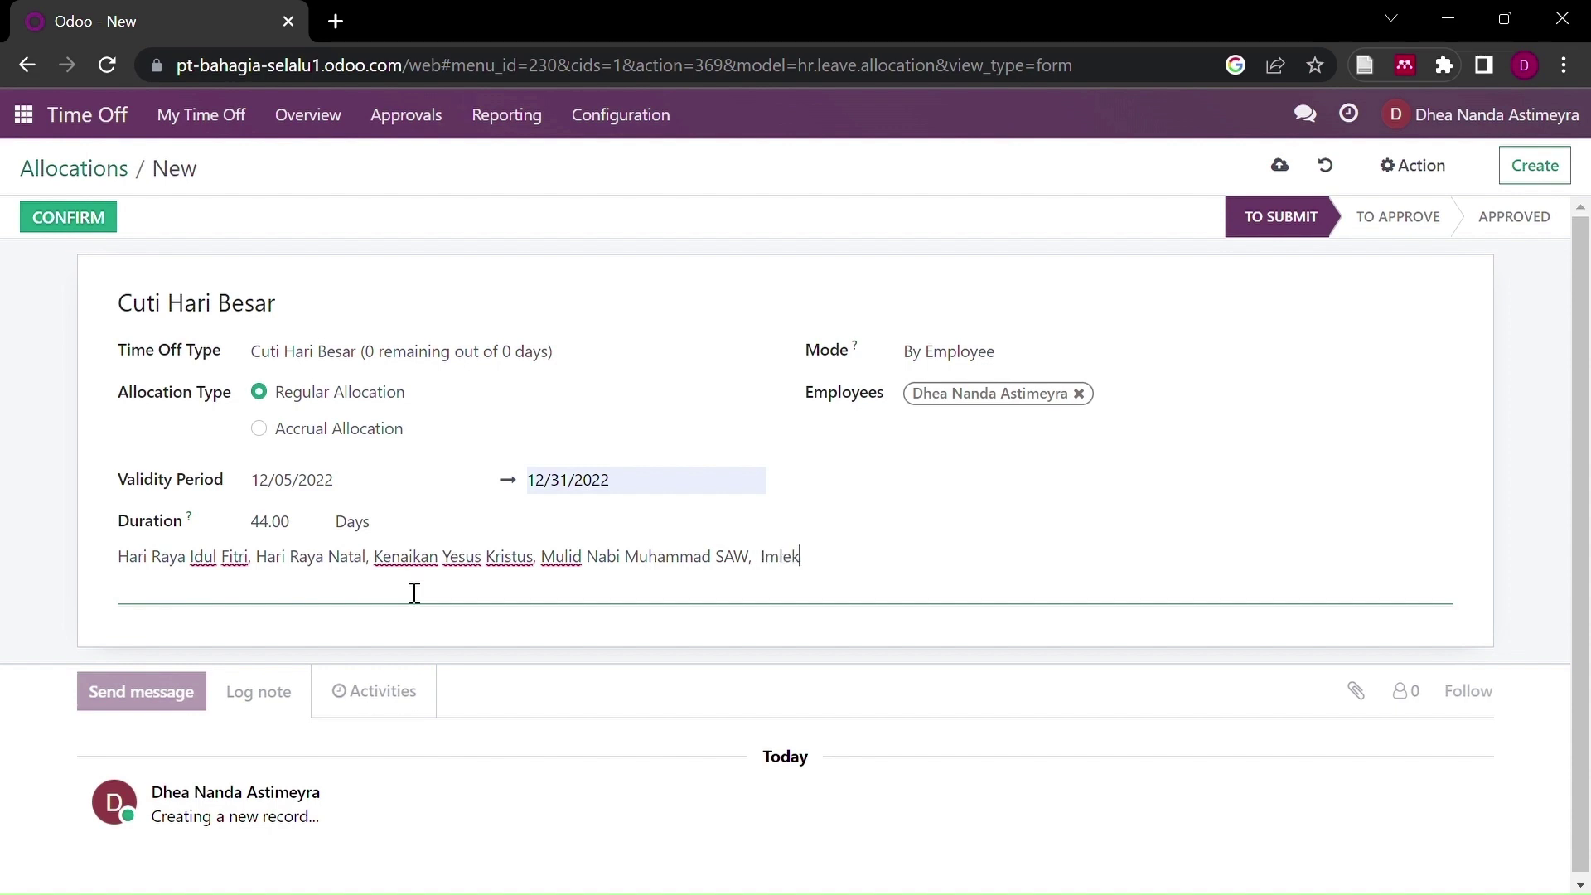
{"action": "type", "text": ", Hari RayaaEa"}
{"action": "key", "text": "BackSpace"}
{"action": "key", "text": "BackSpace"}
{"action": "type", "text": "W"}
{"action": "key", "text": "Left"}
{"action": "key", "text": "Left"}
{"action": "key", "text": "BackSpace"}
{"action": "type", "text": "aisak"}
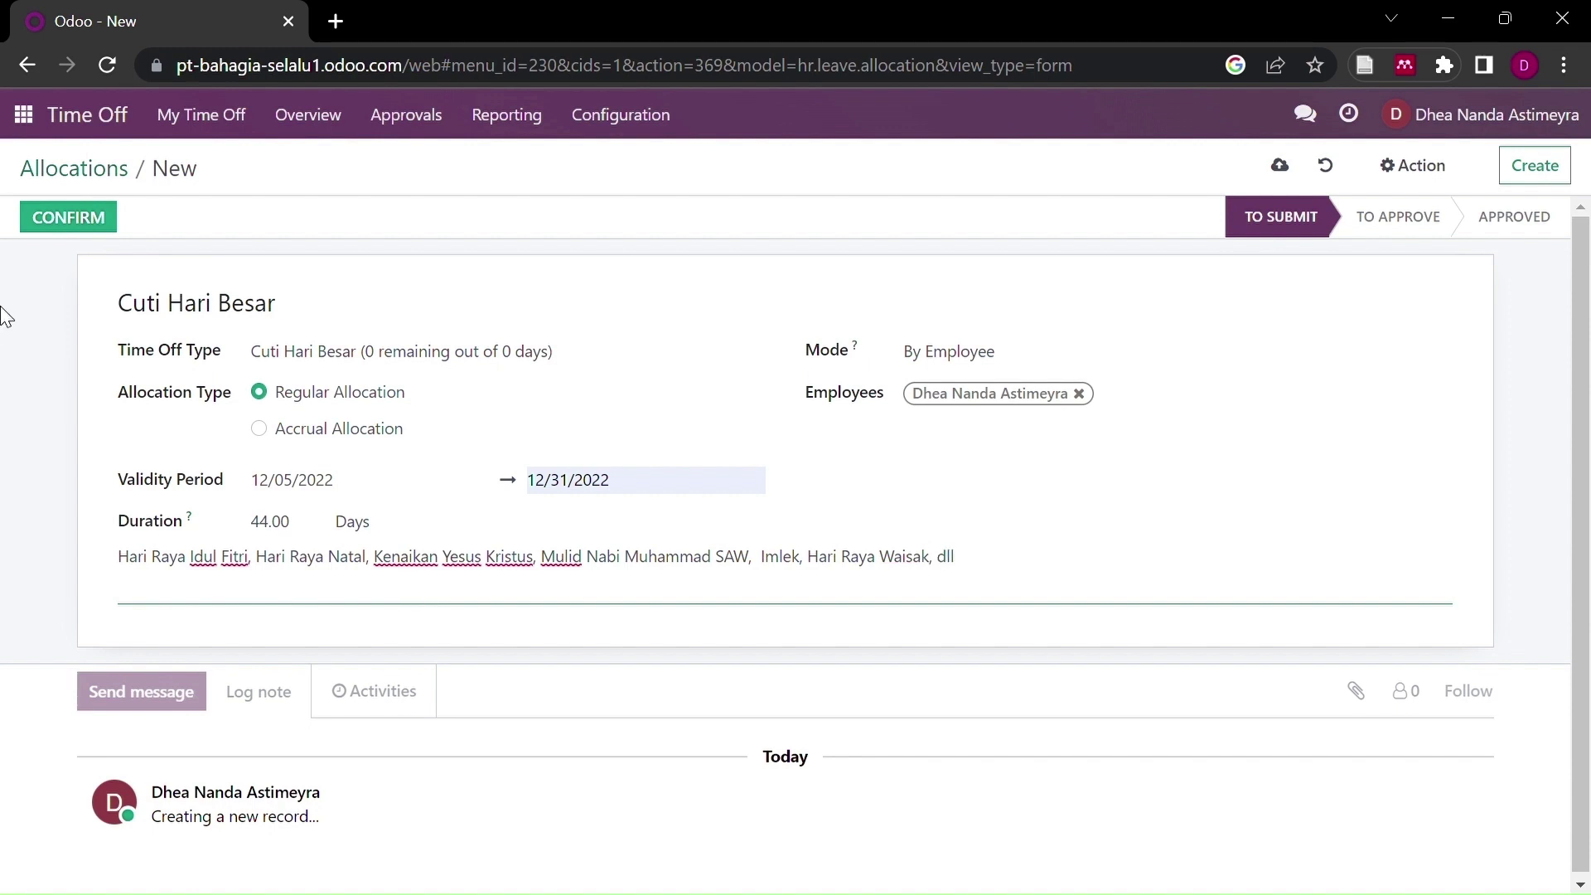
Step: Set the Cuti Hari Besar allocation's mode to By Company for PT BAHAGIA SELALU, and confirm and validate the allocation
{"action": "left_click", "coordinate": [940, 369]}
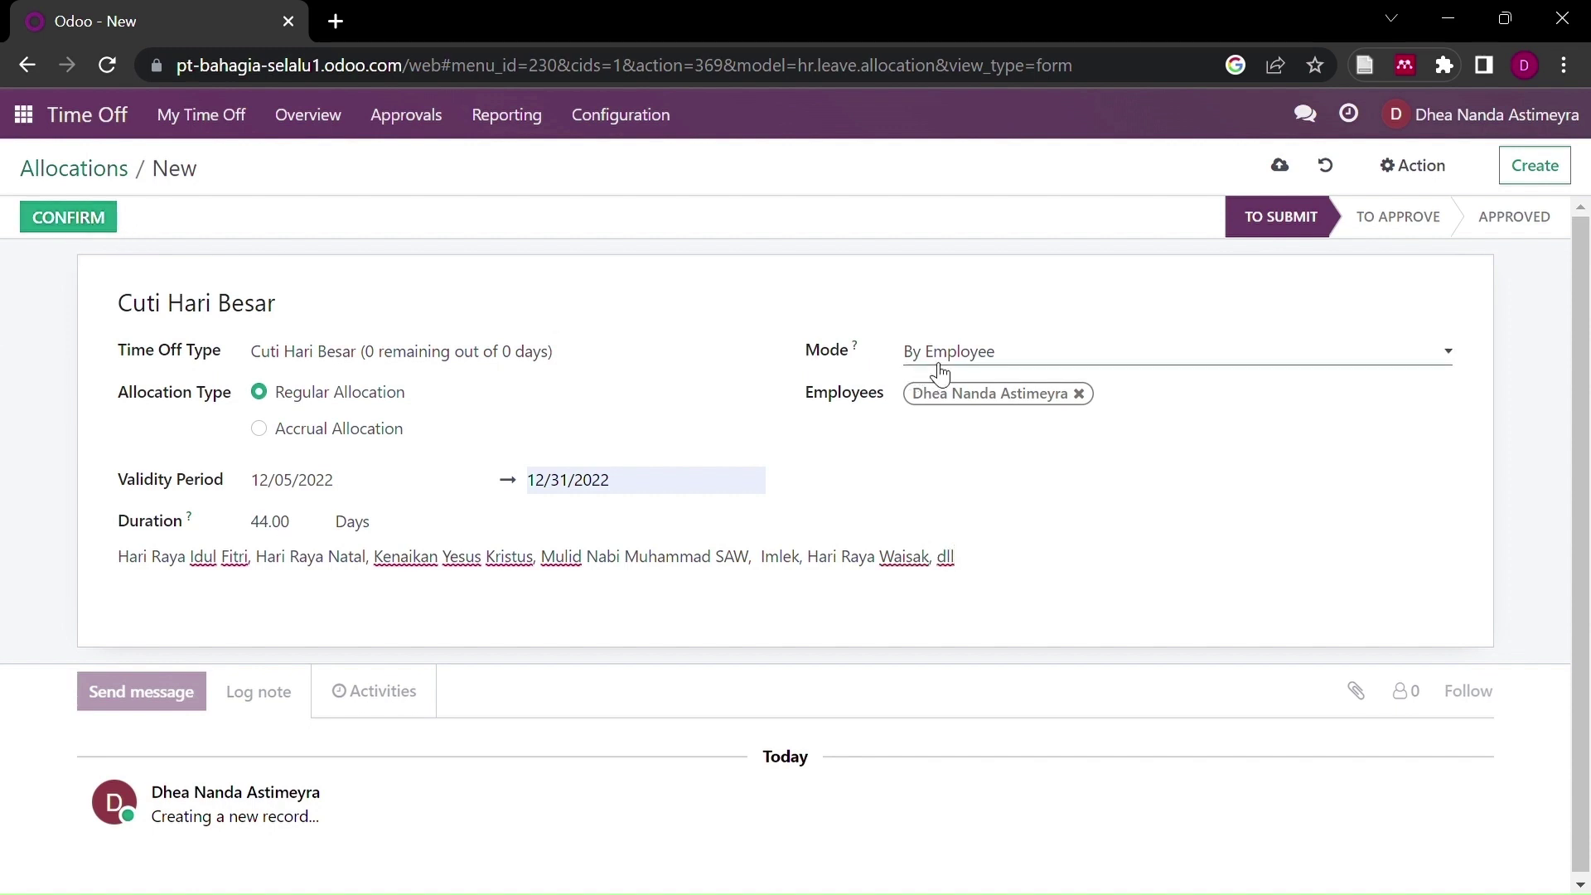
{"action": "left_click", "coordinate": [951, 410]}
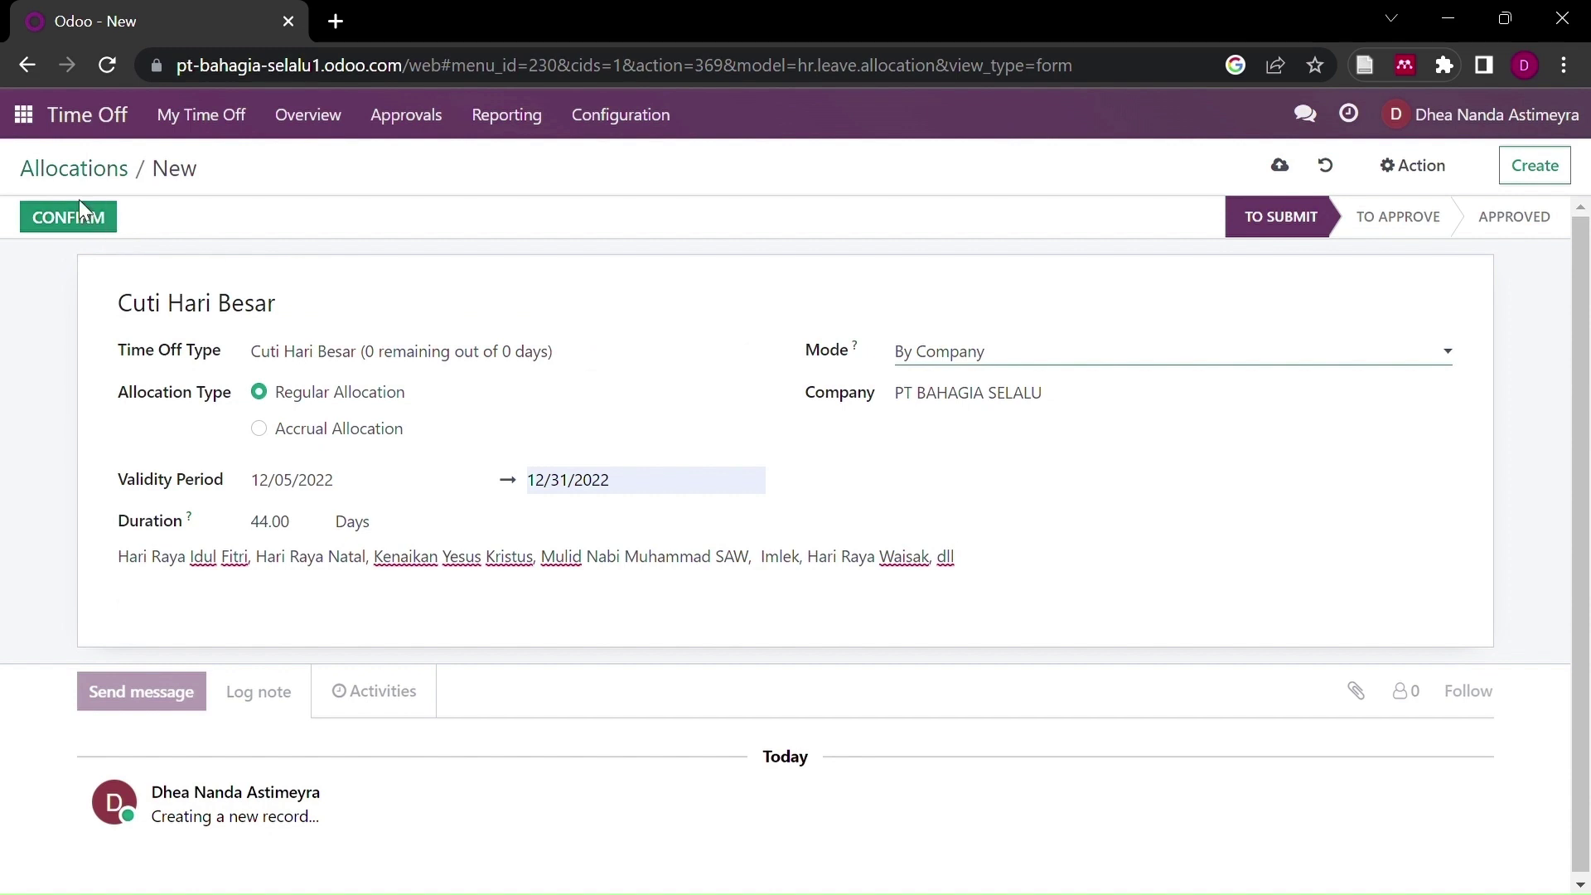
{"action": "left_click", "coordinate": [89, 220]}
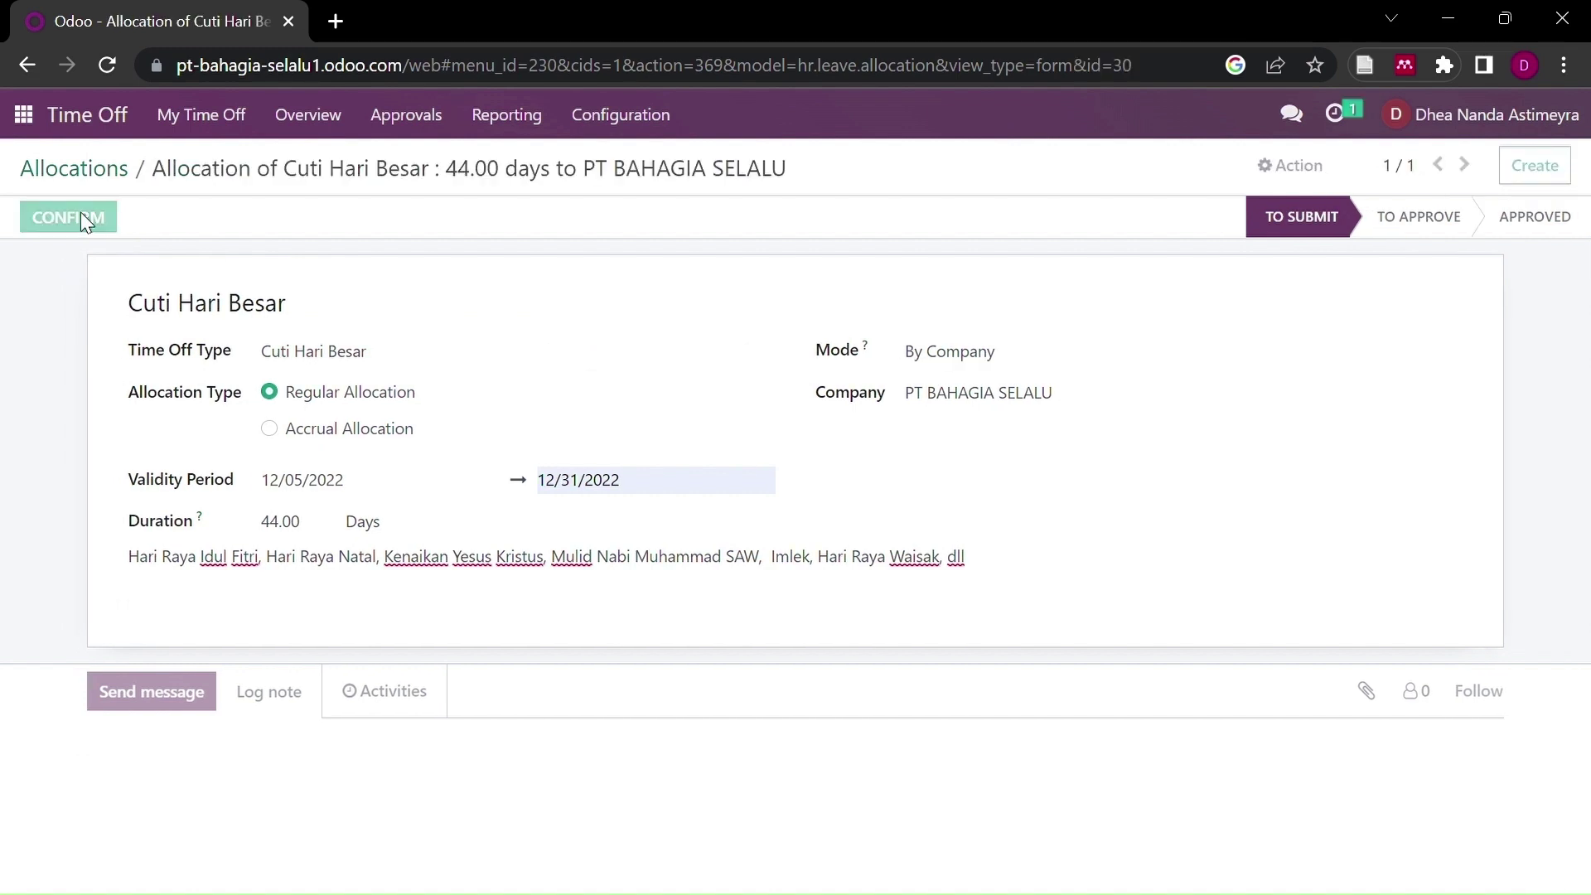
{"action": "left_click", "coordinate": [90, 220]}
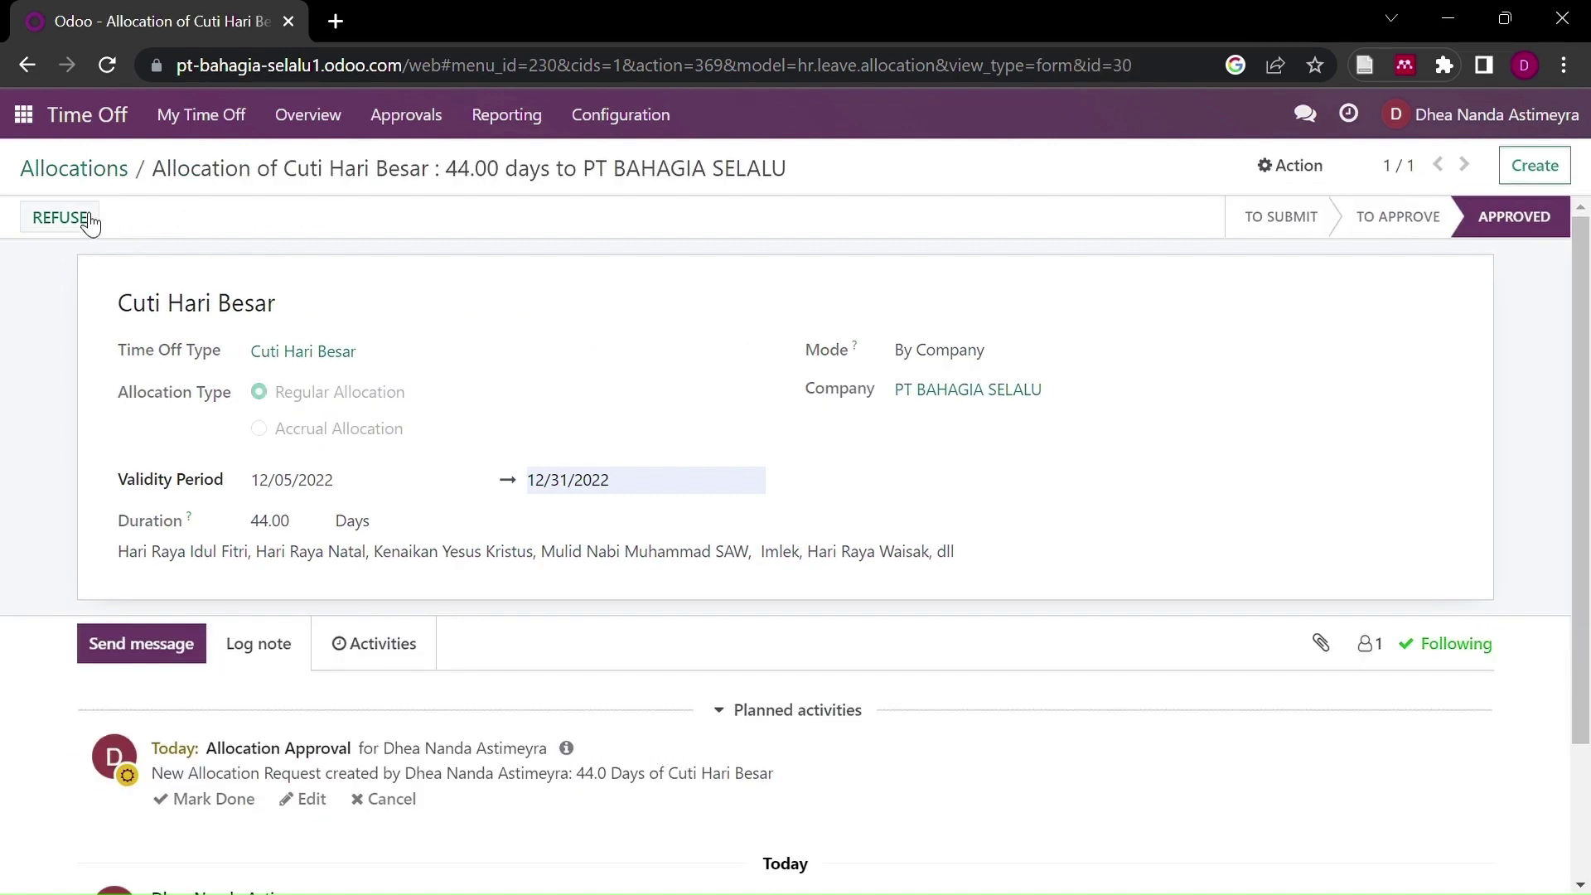
Step: Open the list of the team's time off allocations to review them
{"action": "left_click", "coordinate": [424, 129]}
{"action": "left_click", "coordinate": [433, 209]}
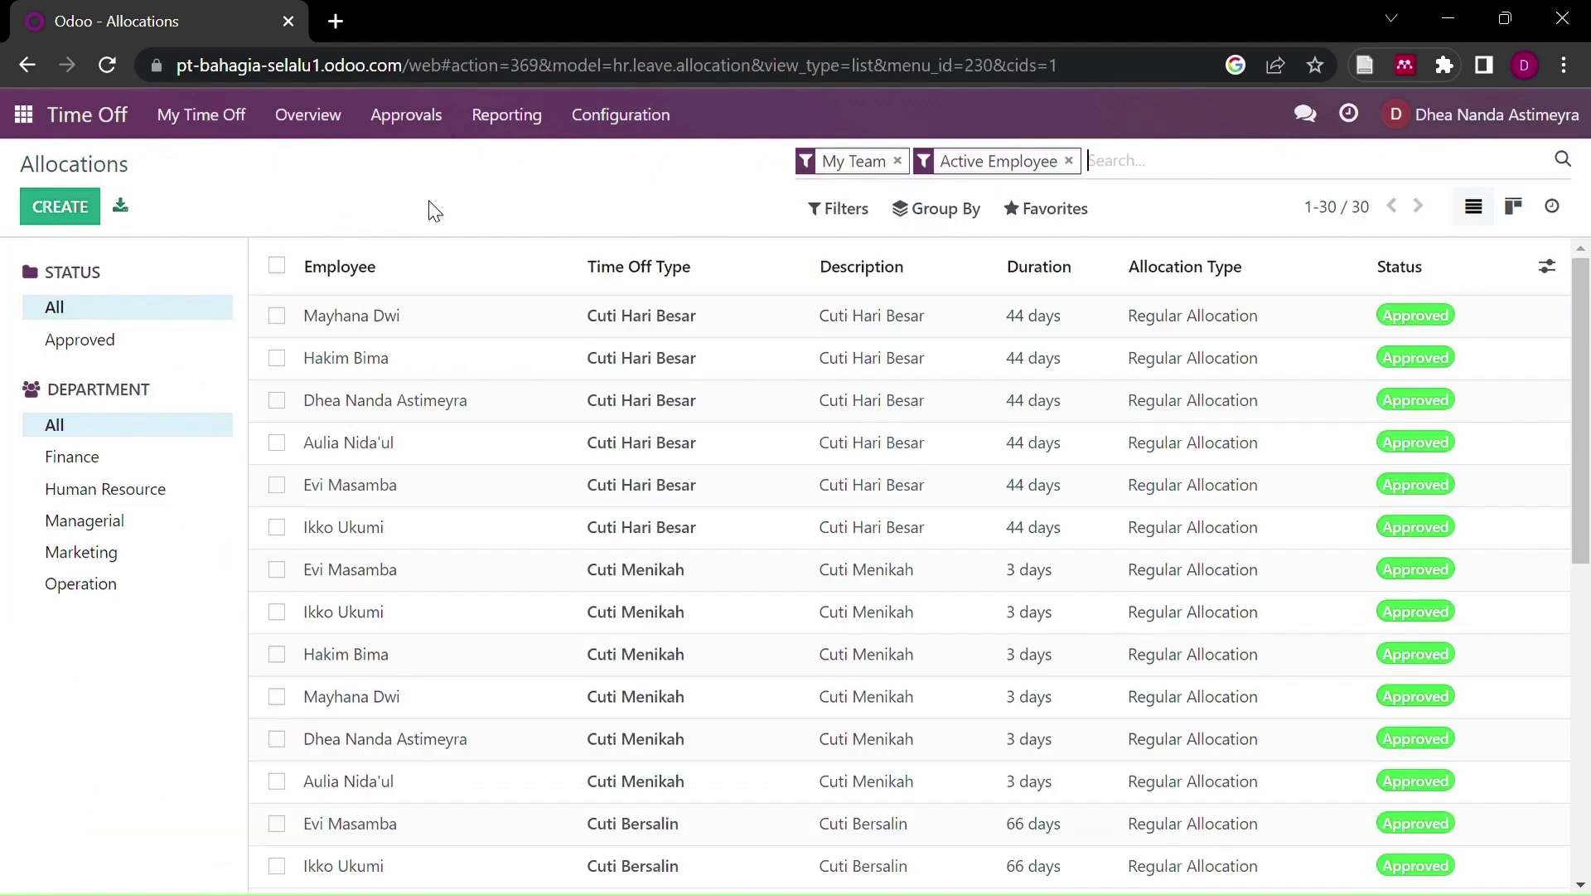
Step: Review the team's allocations of every time off type from the start to the end of the list
{"action": "scroll", "coordinate": [543, 567], "scroll_direction": "down", "scroll_amount": 3}
{"action": "scroll", "coordinate": [543, 567], "scroll_direction": "down", "scroll_amount": 6}
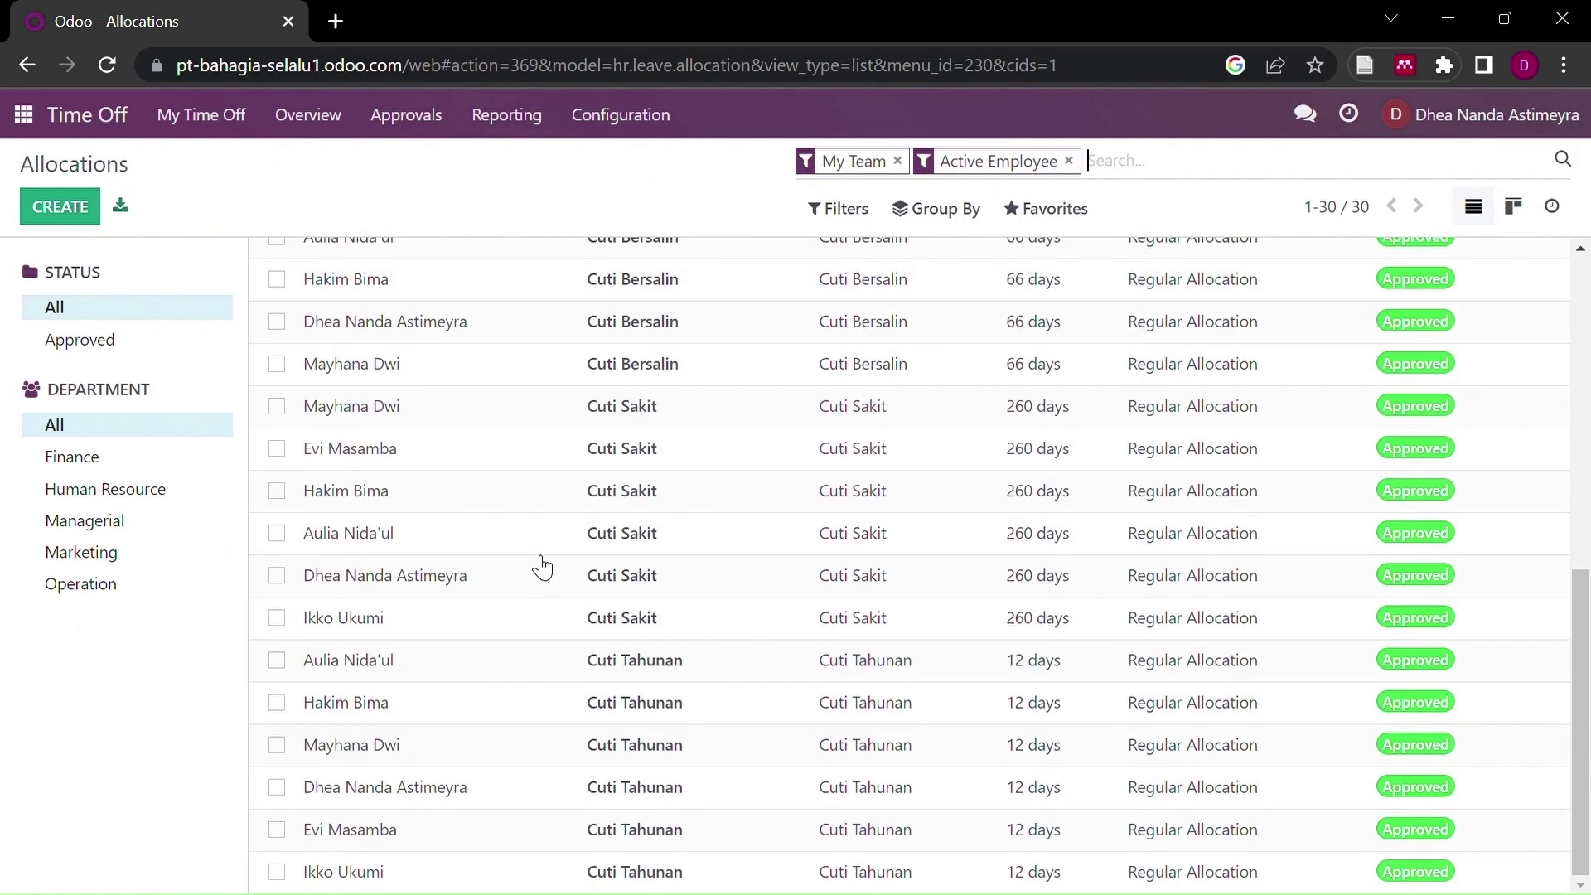
{"action": "scroll", "coordinate": [542, 566], "scroll_direction": "up", "scroll_amount": 1}
{"action": "scroll", "coordinate": [542, 567], "scroll_direction": "down", "scroll_amount": 1}
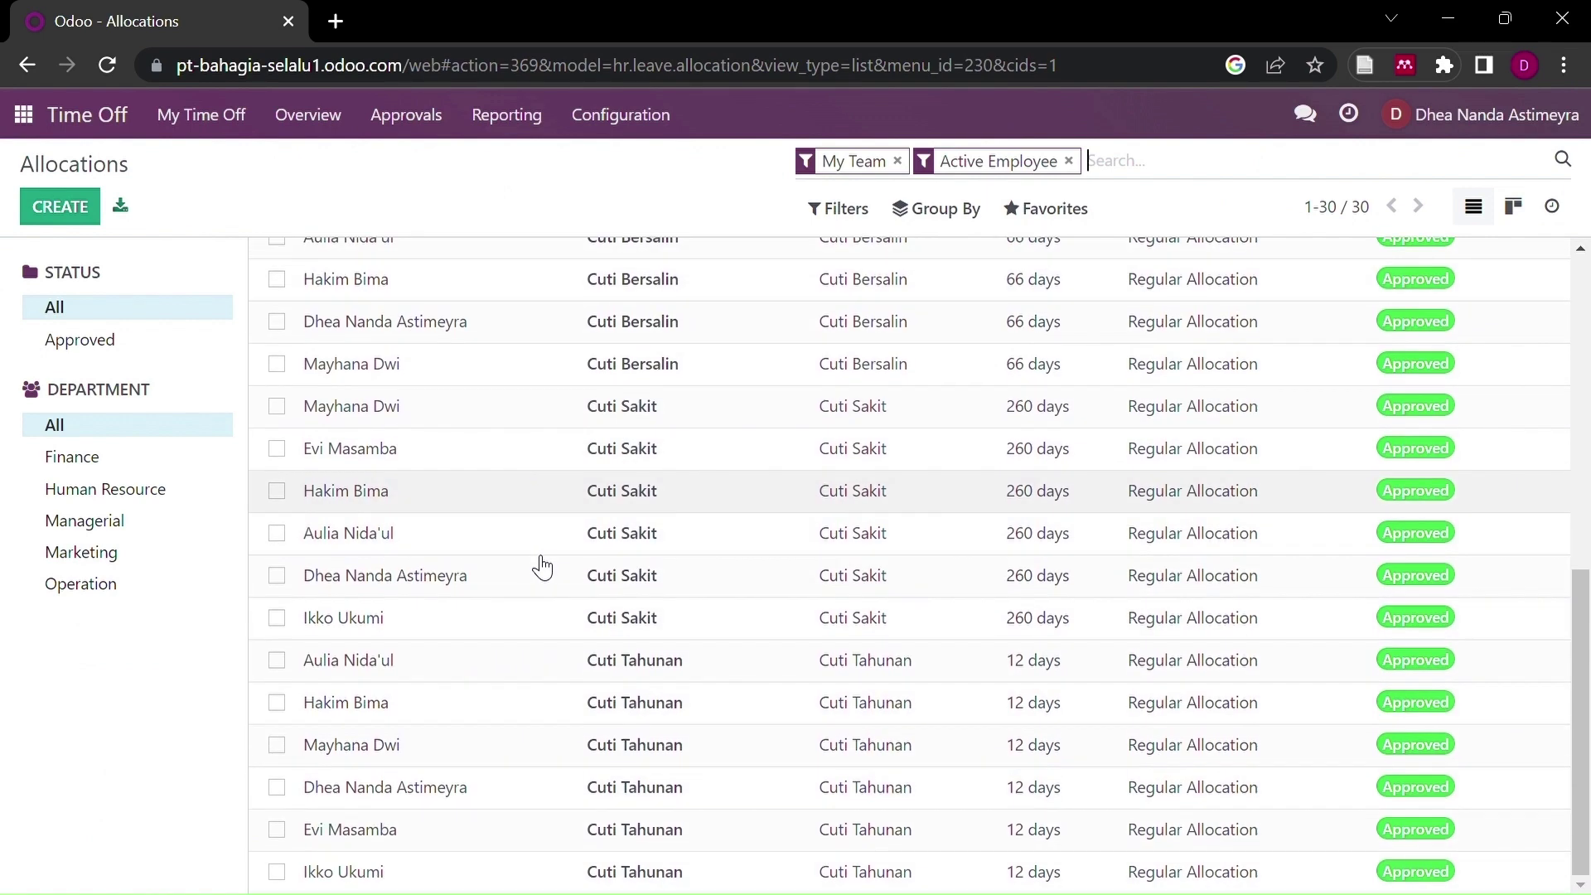
{"action": "scroll", "coordinate": [543, 567], "scroll_direction": "up", "scroll_amount": 5}
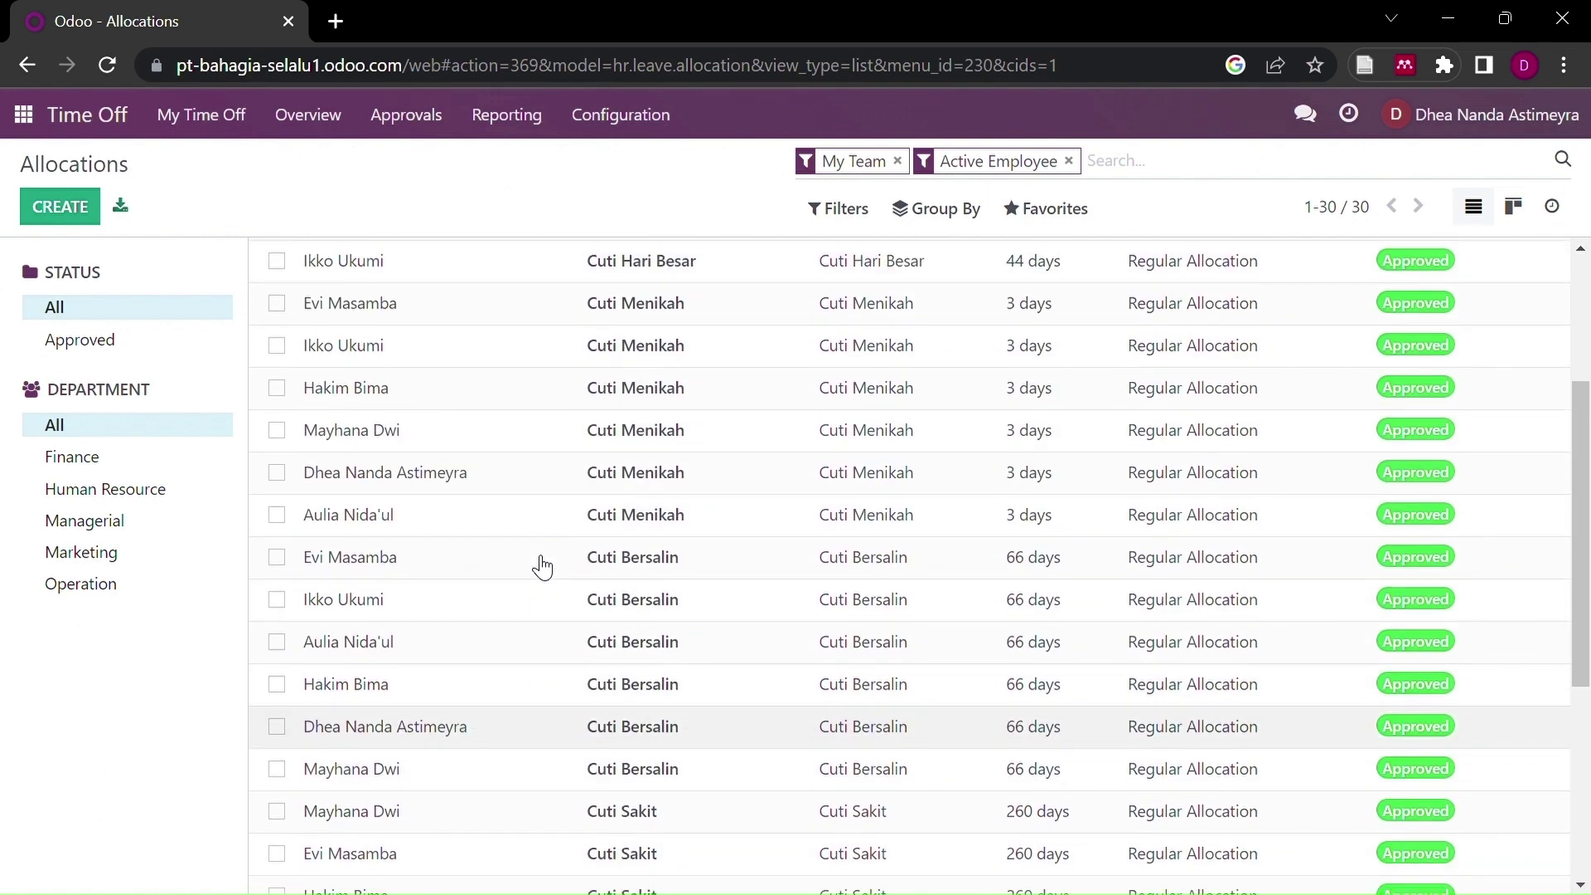
{"action": "scroll", "coordinate": [543, 566], "scroll_direction": "up", "scroll_amount": 3}
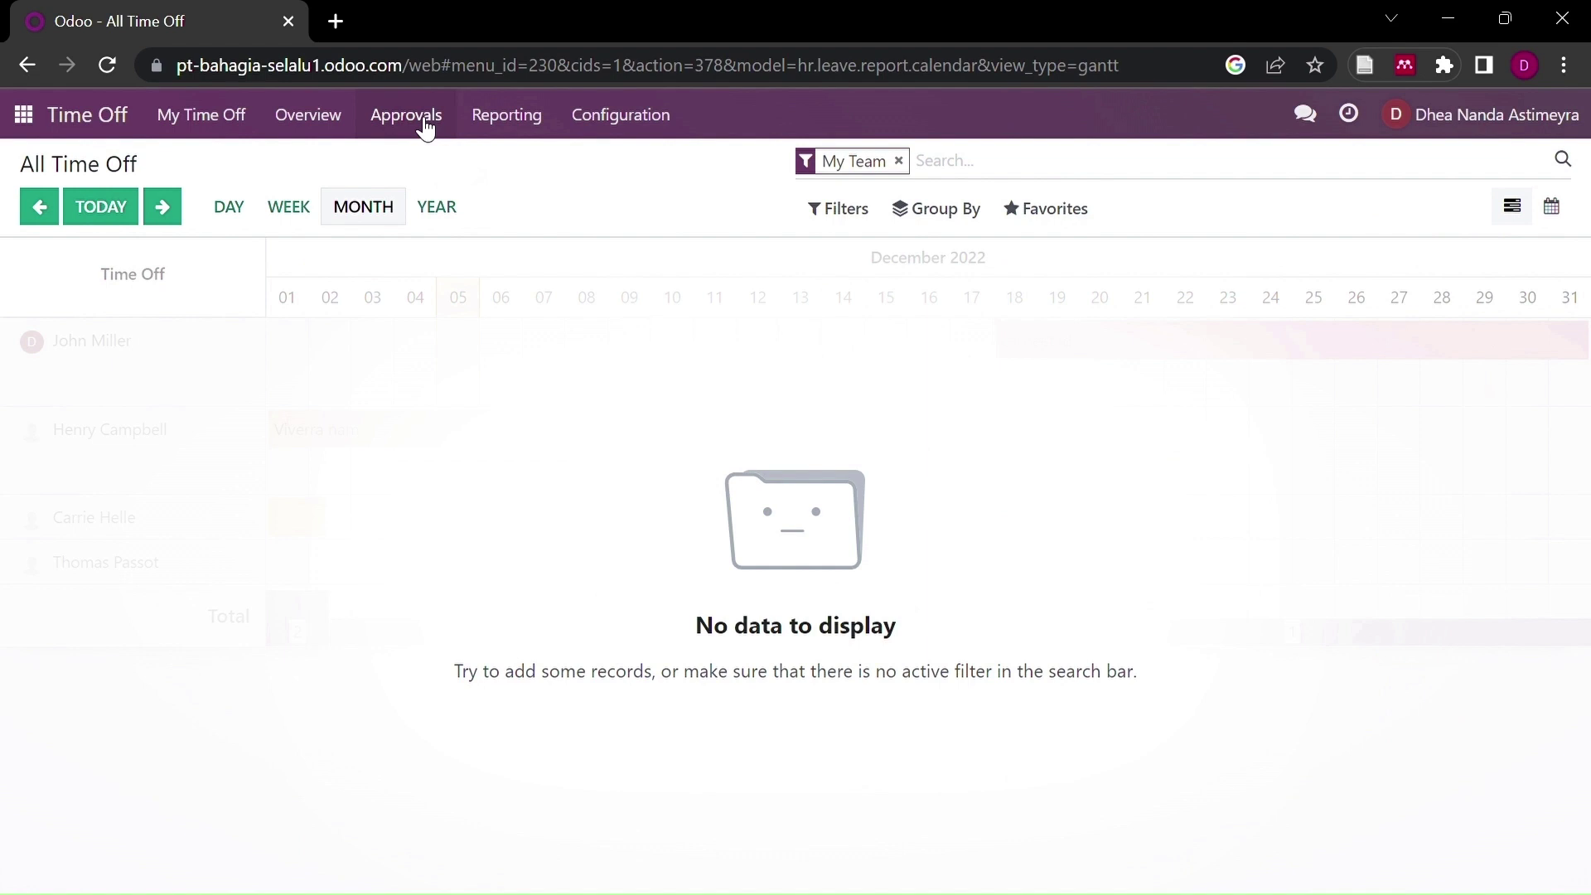
Step: Create a time off request for the Marketing employee in place of the default one, with time off type Cuti Menikah
{"action": "left_click", "coordinate": [426, 124]}
{"action": "left_click", "coordinate": [436, 163]}
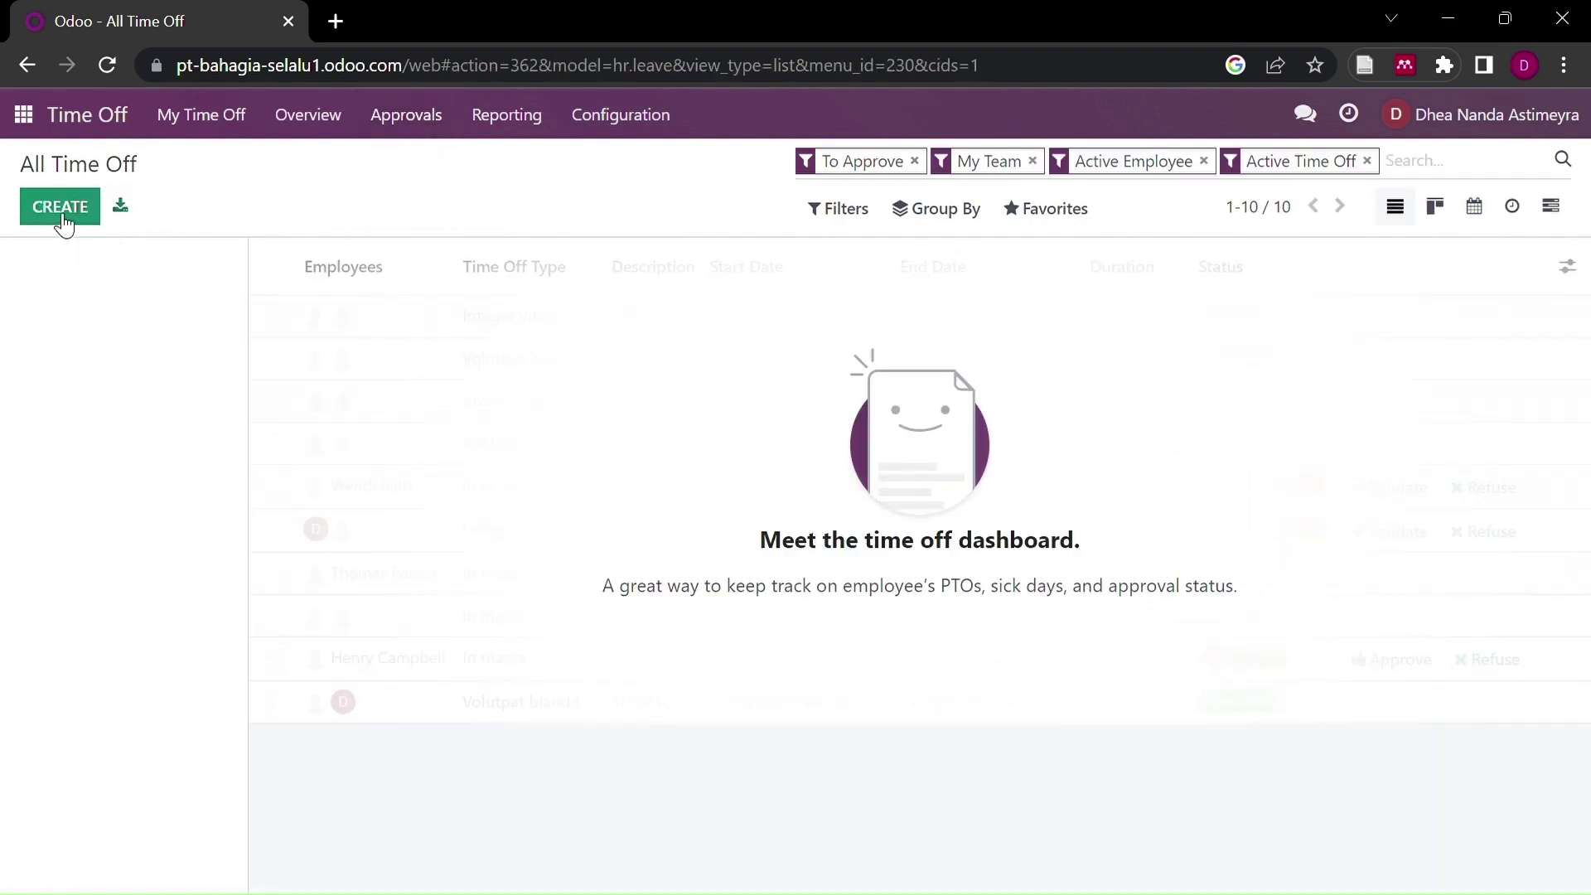
{"action": "left_click", "coordinate": [61, 208]}
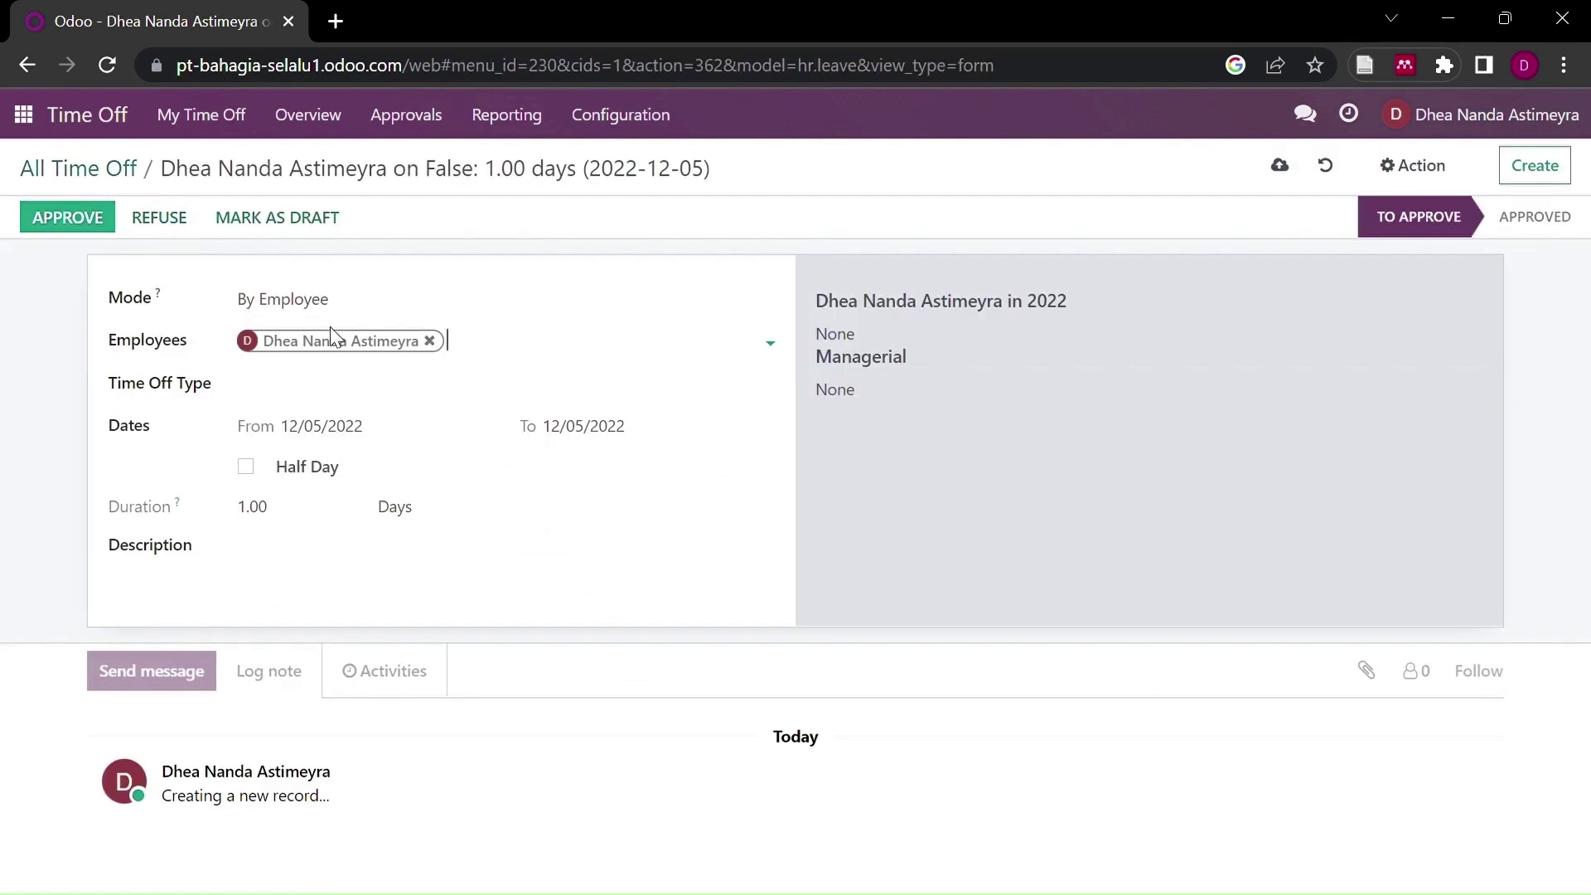
{"action": "left_click", "coordinate": [432, 342]}
{"action": "left_click", "coordinate": [397, 346]}
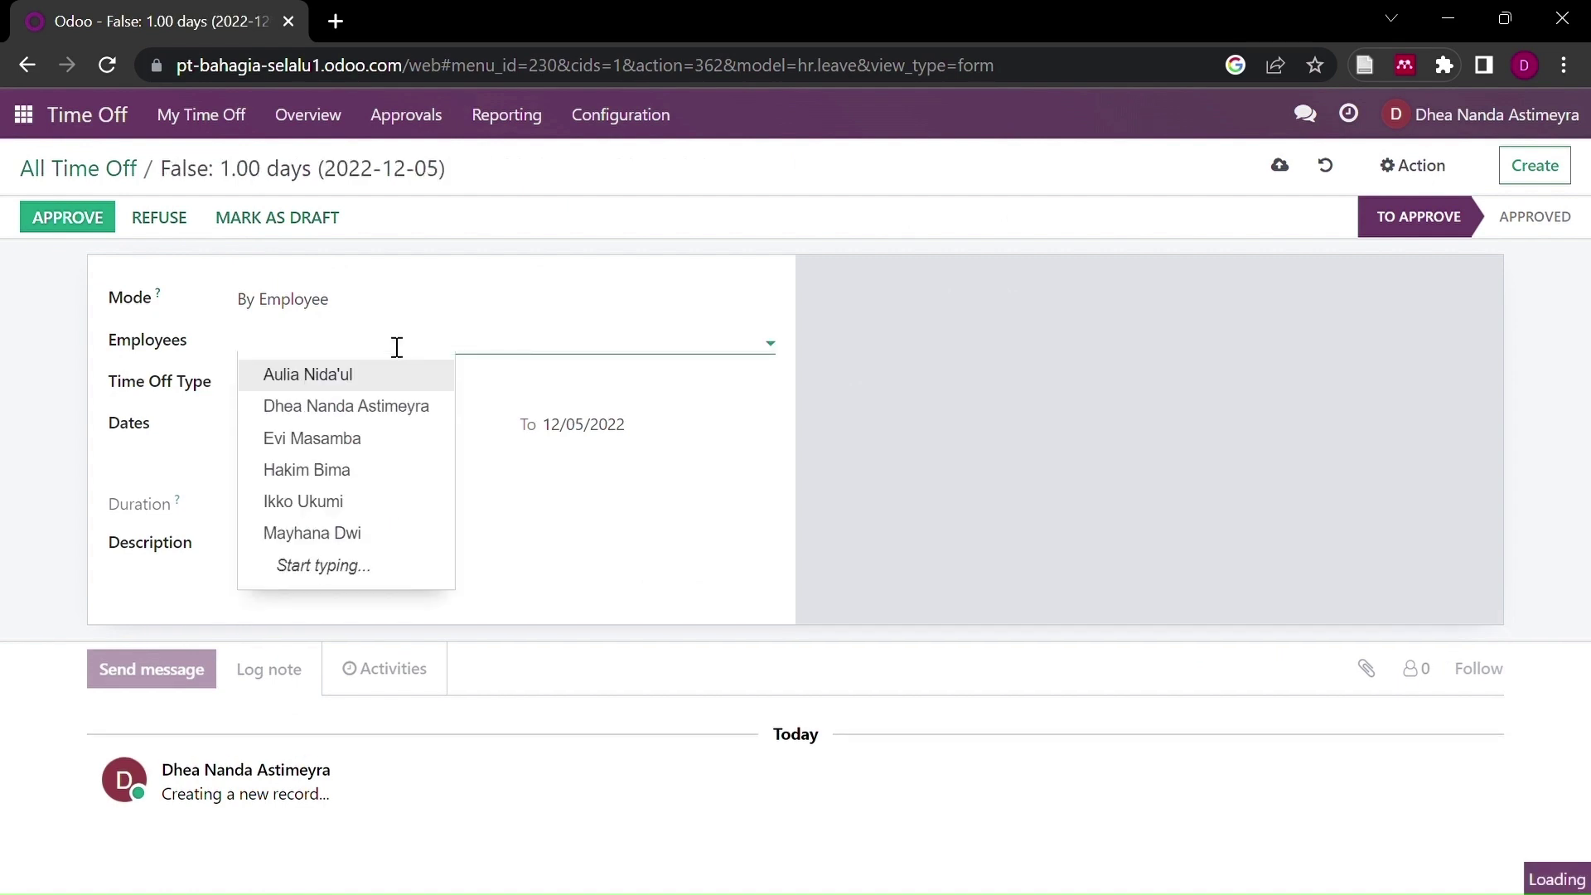
{"action": "left_click", "coordinate": [378, 471]}
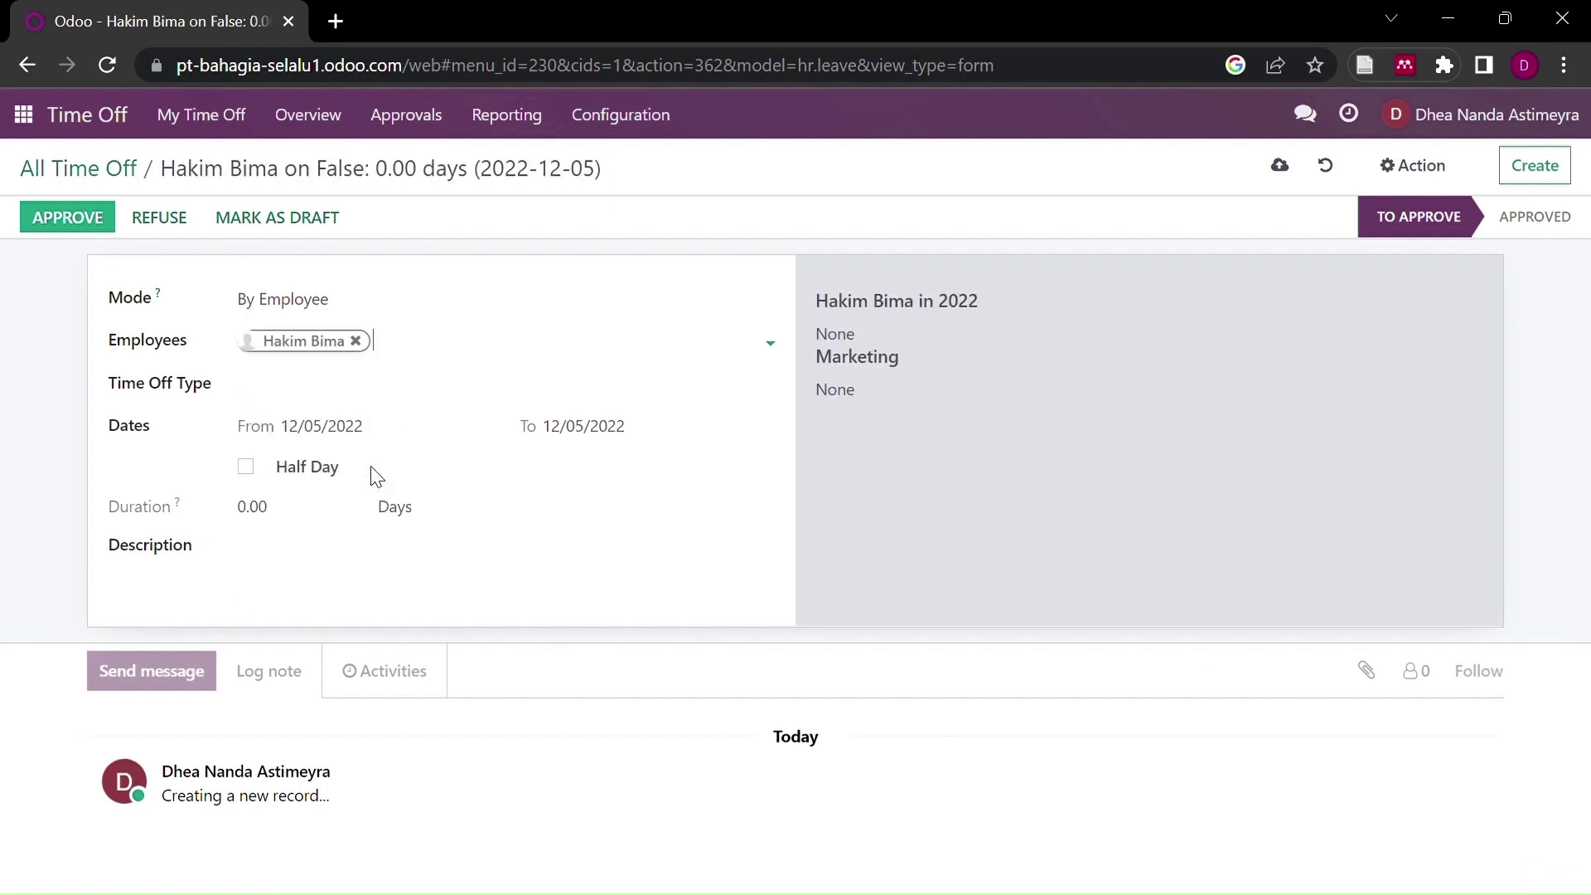
{"action": "left_click", "coordinate": [341, 397]}
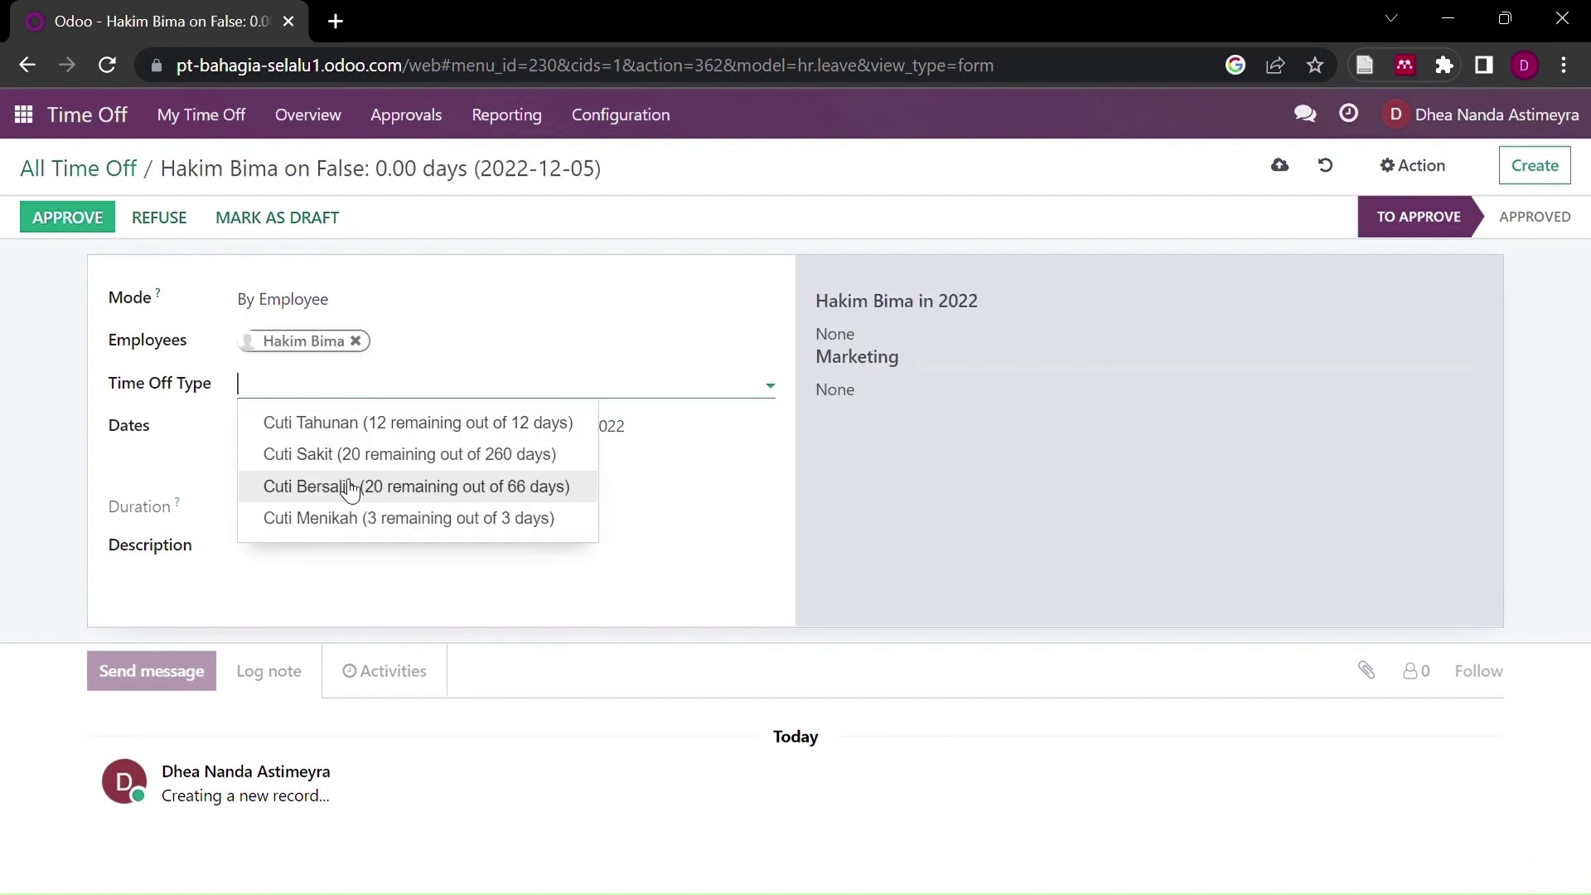
{"action": "left_click", "coordinate": [353, 519]}
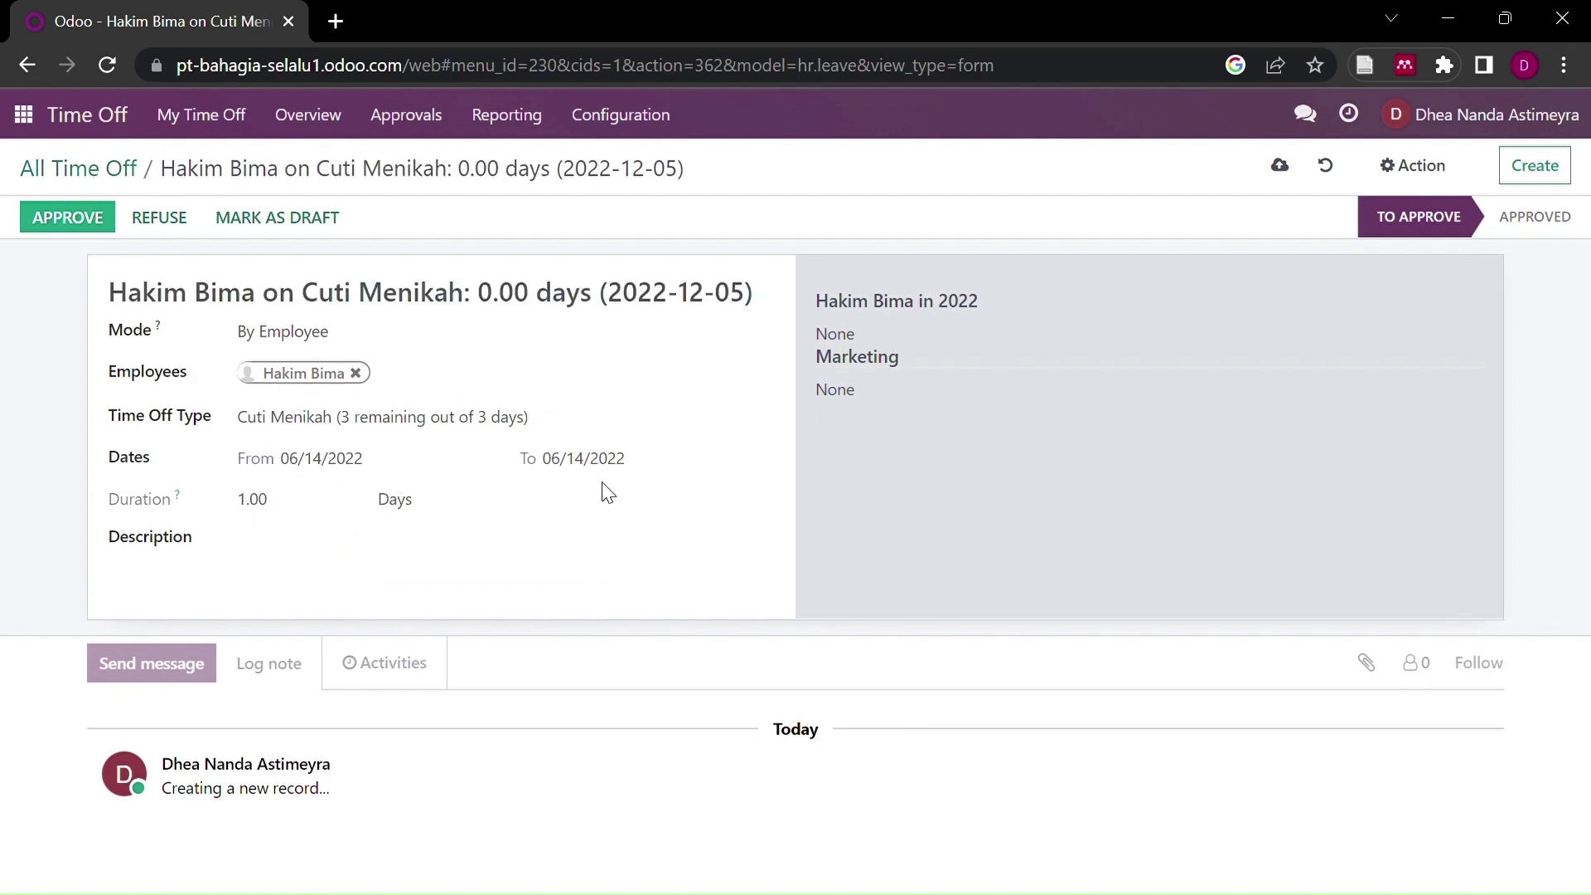
Step: Set the Cuti Menikah request's dates from 06/10/2022 to 06/13/2022 and approve it
{"action": "left_click", "coordinate": [583, 459]}
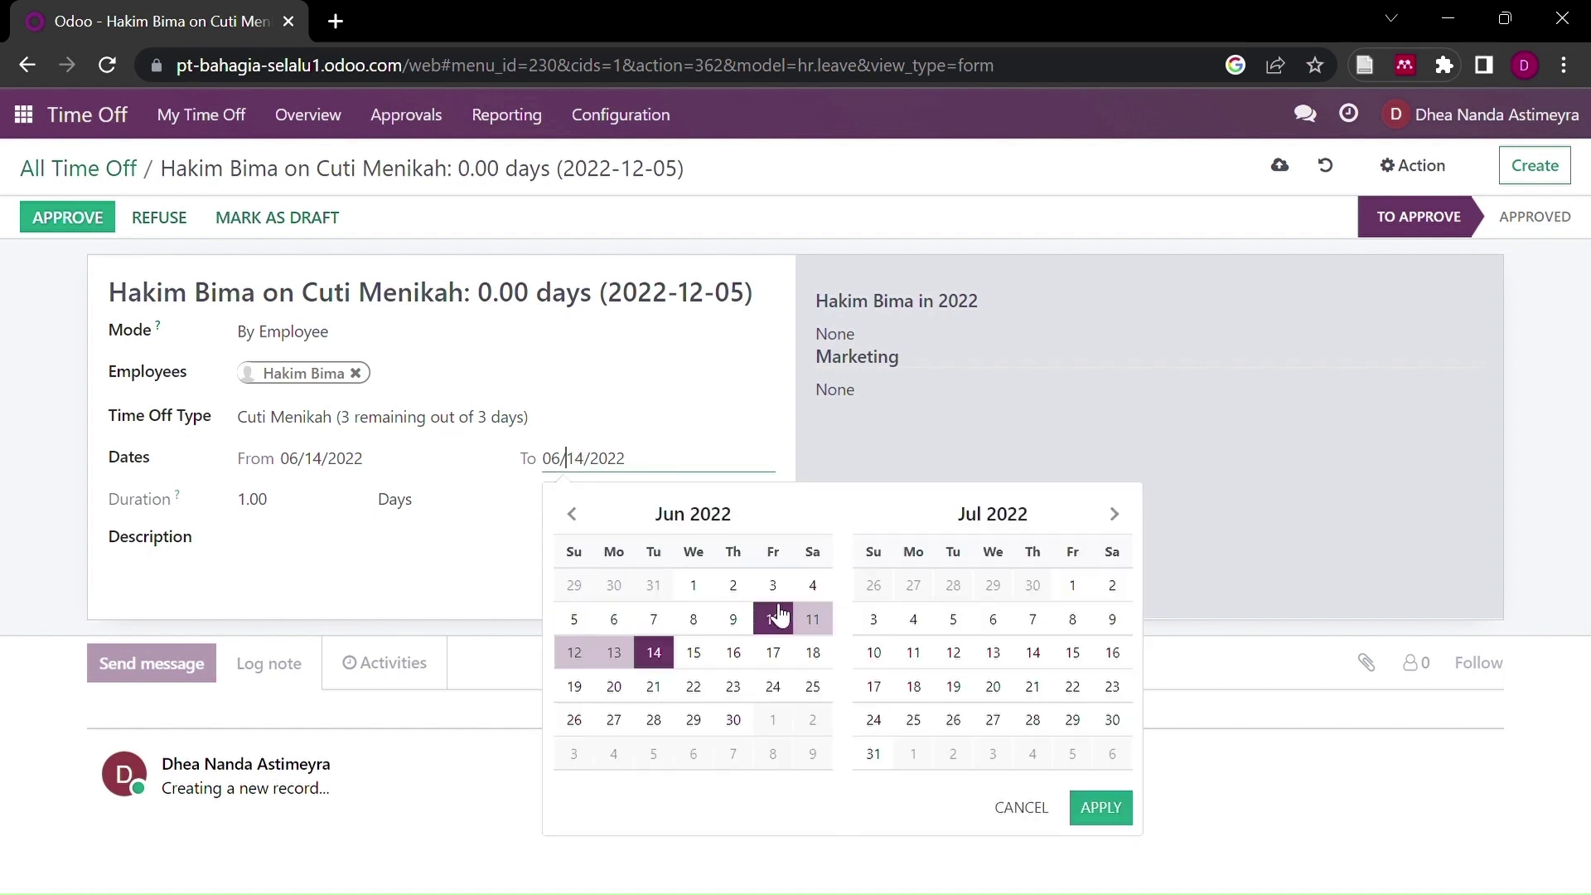
{"action": "left_click", "coordinate": [772, 652]}
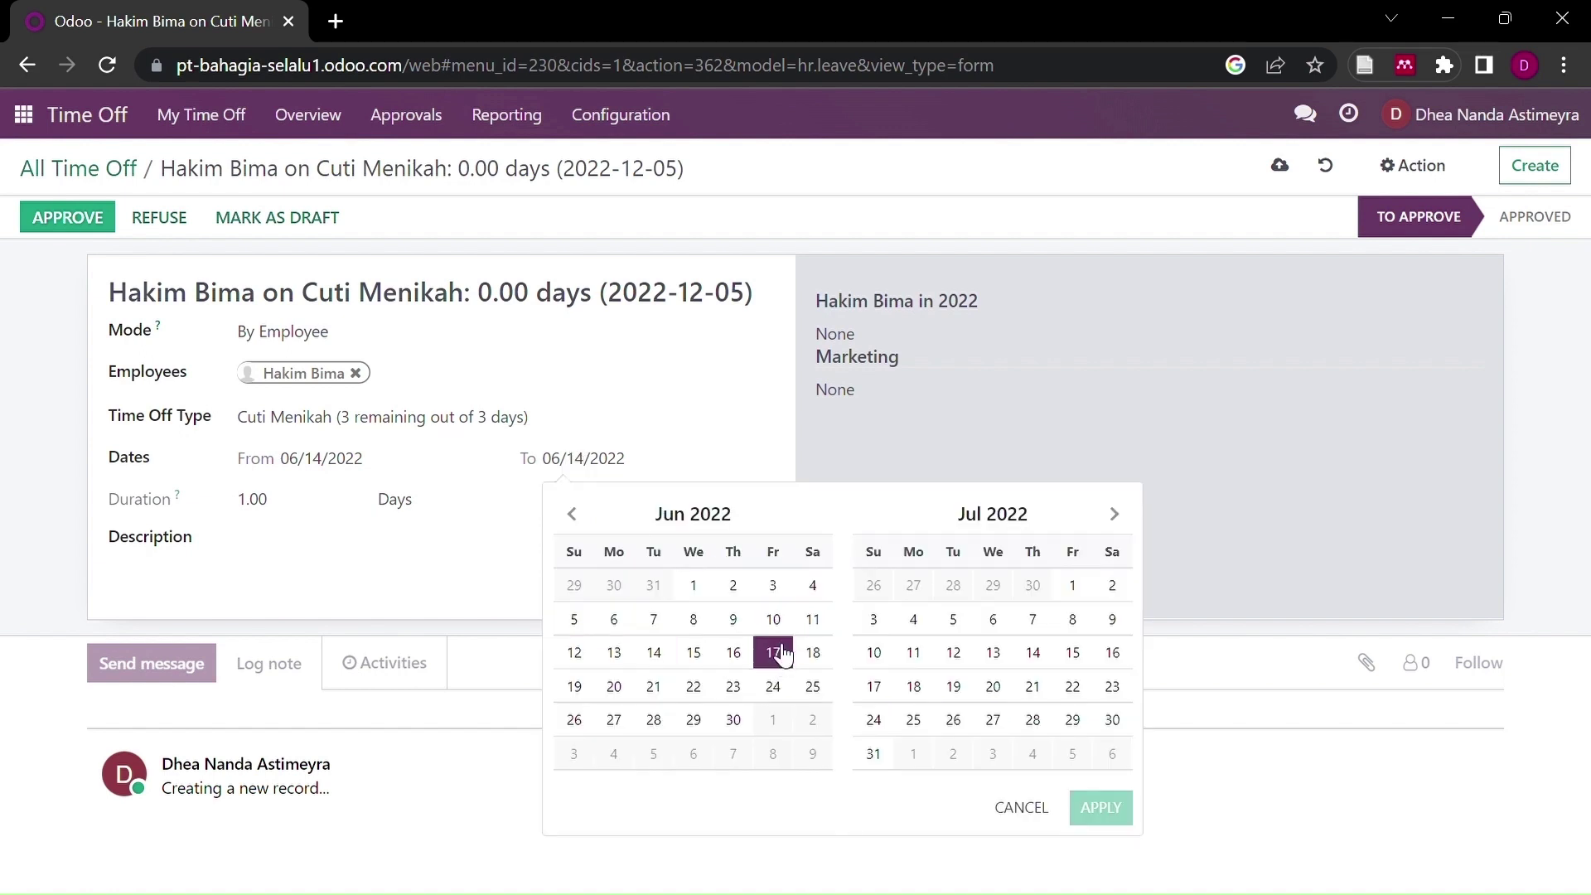
{"action": "left_click", "coordinate": [313, 460]}
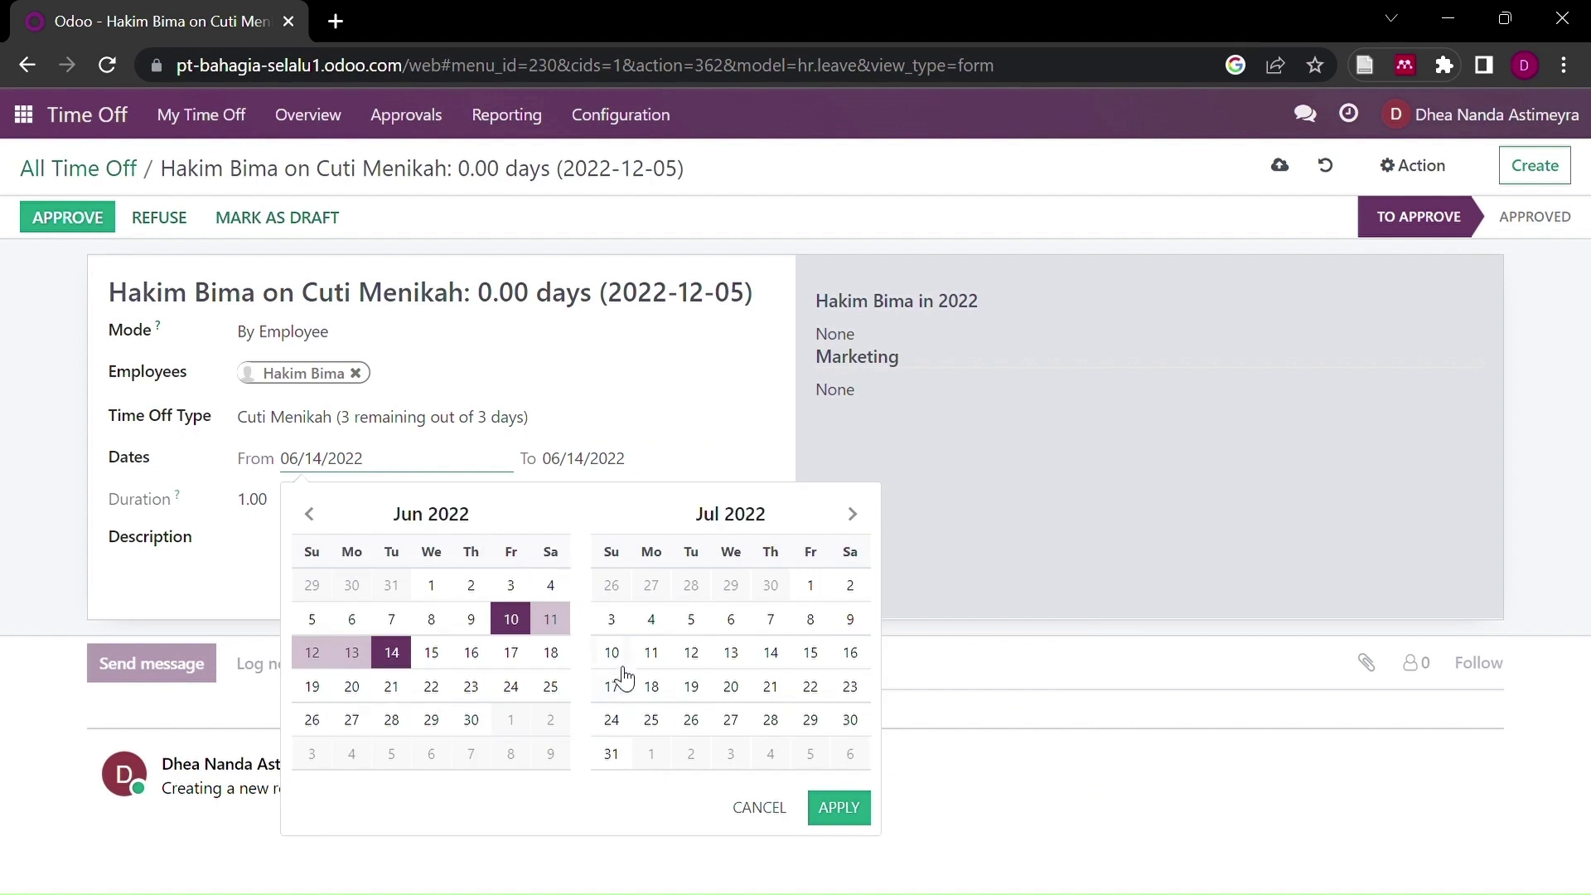
{"action": "left_click", "coordinate": [502, 623]}
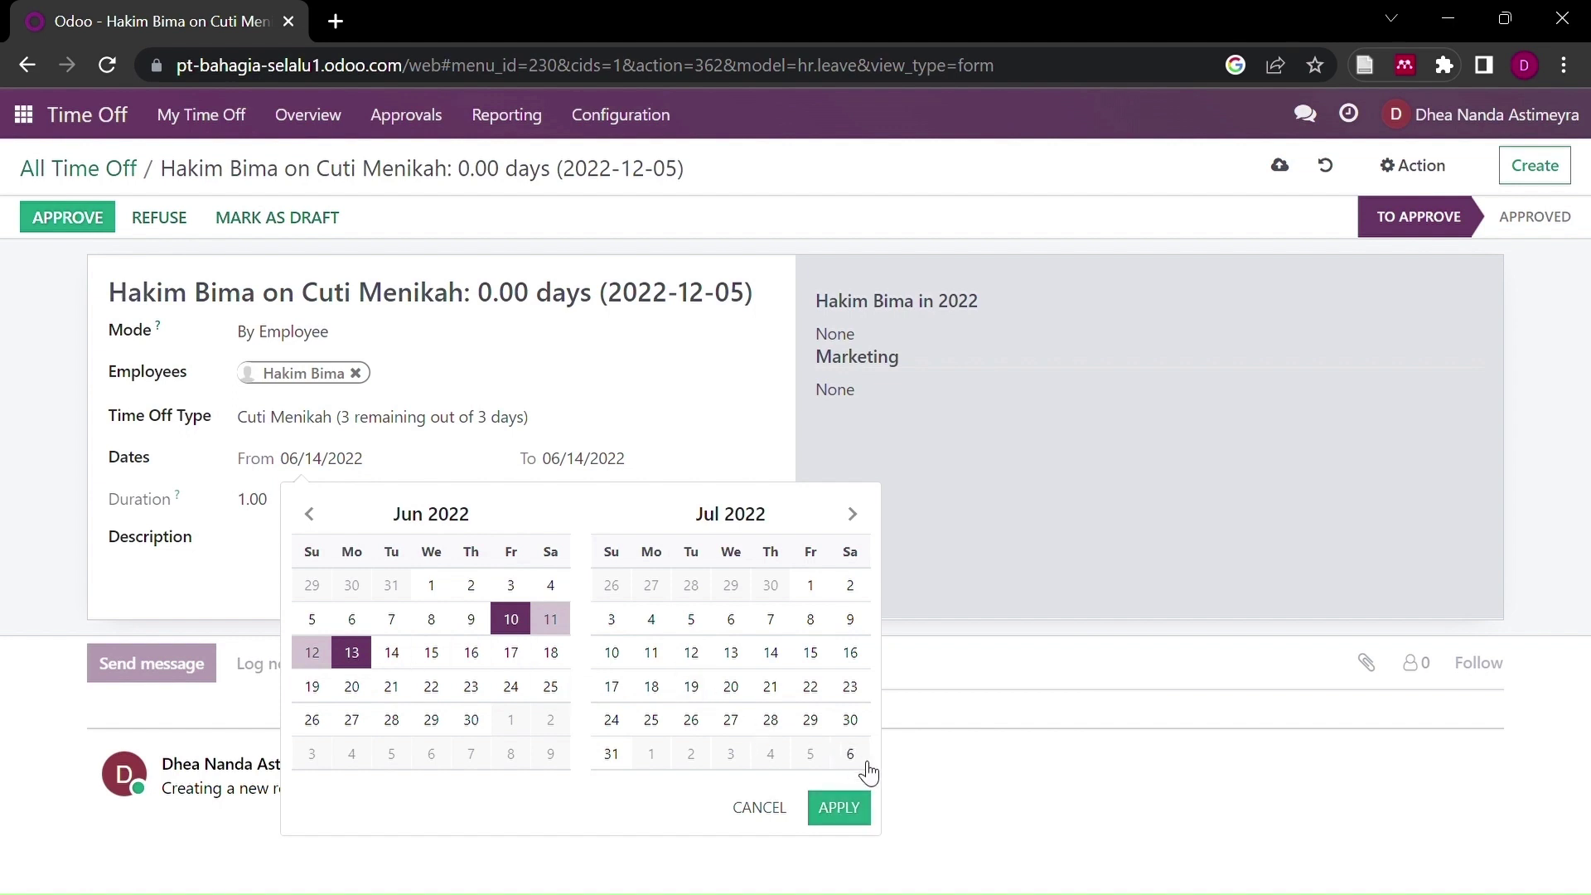
{"action": "left_click", "coordinate": [871, 805]}
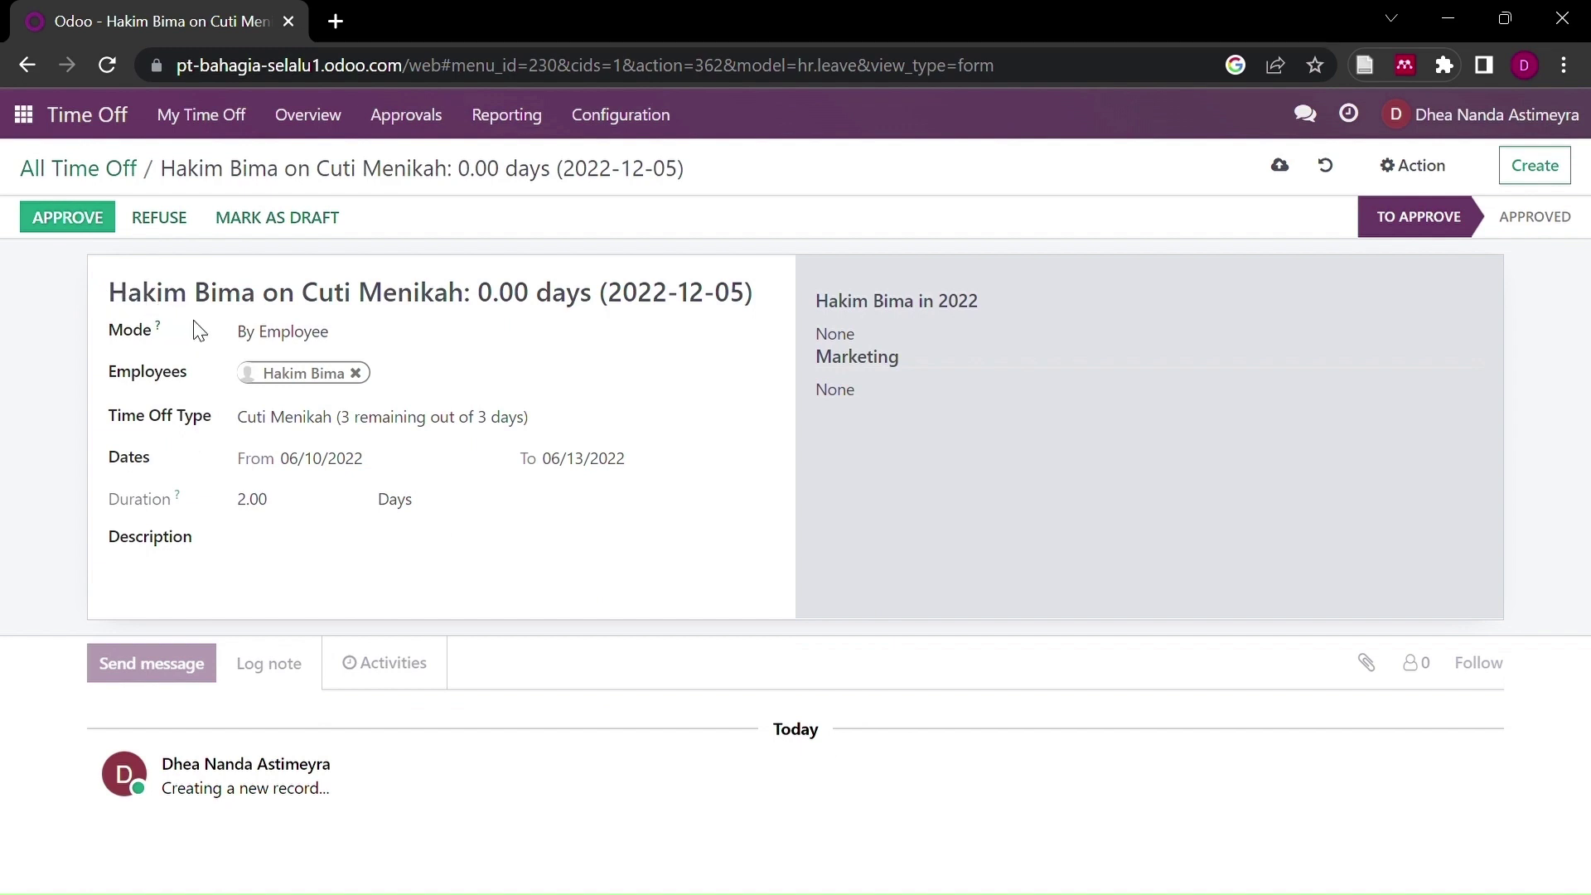
{"action": "left_click", "coordinate": [101, 224]}
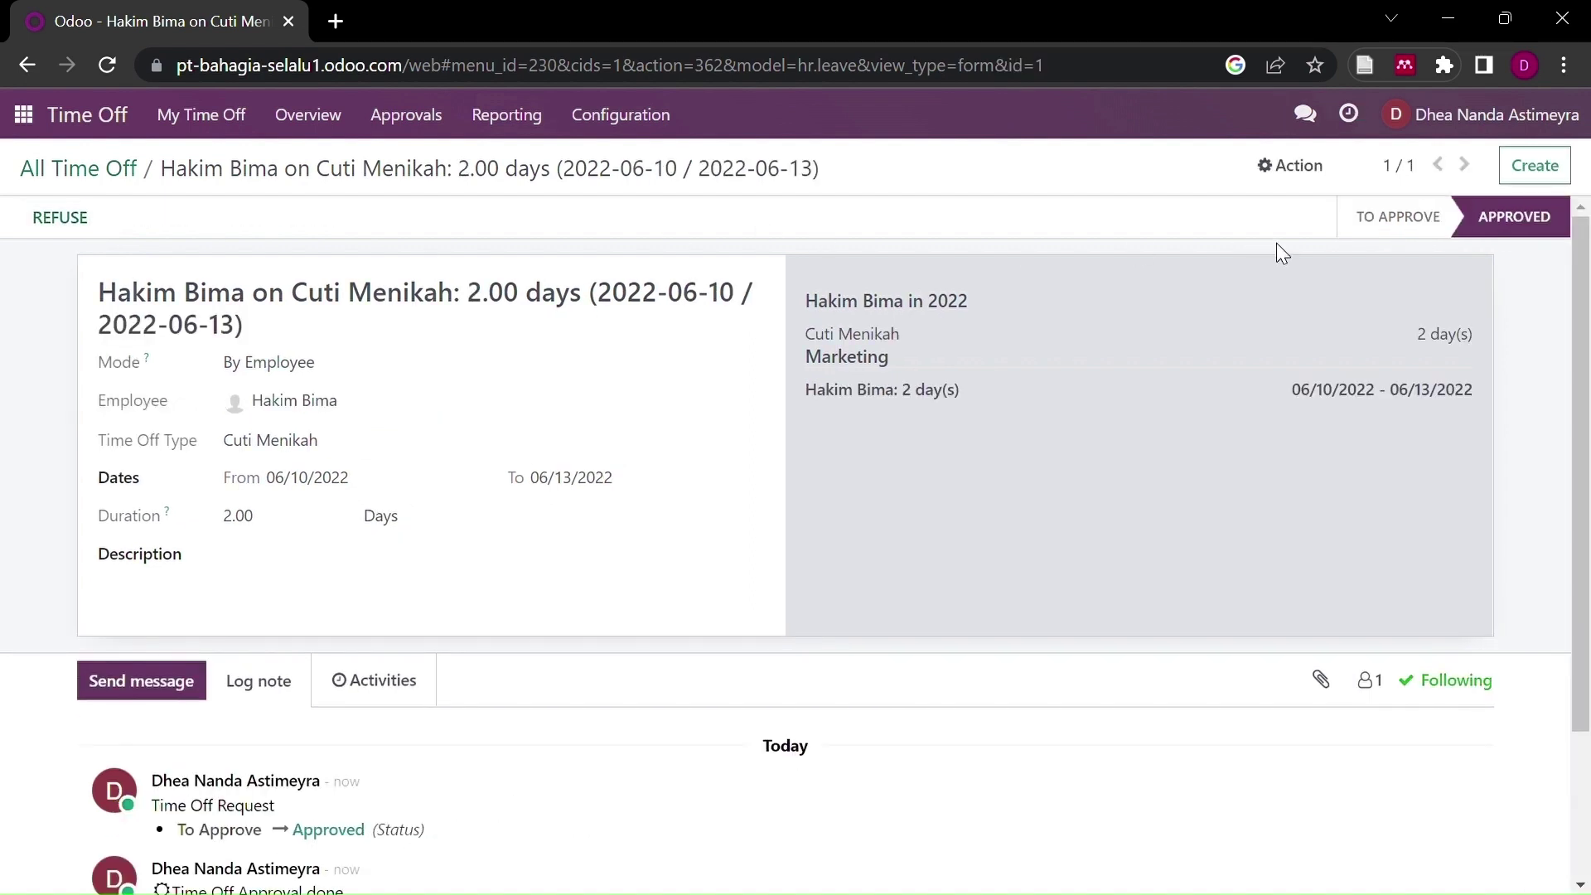
Step: Create a new time off request for the Finance employee in place of the default one, with time off type Cuti Hari Besar
{"action": "left_click", "coordinate": [1510, 173]}
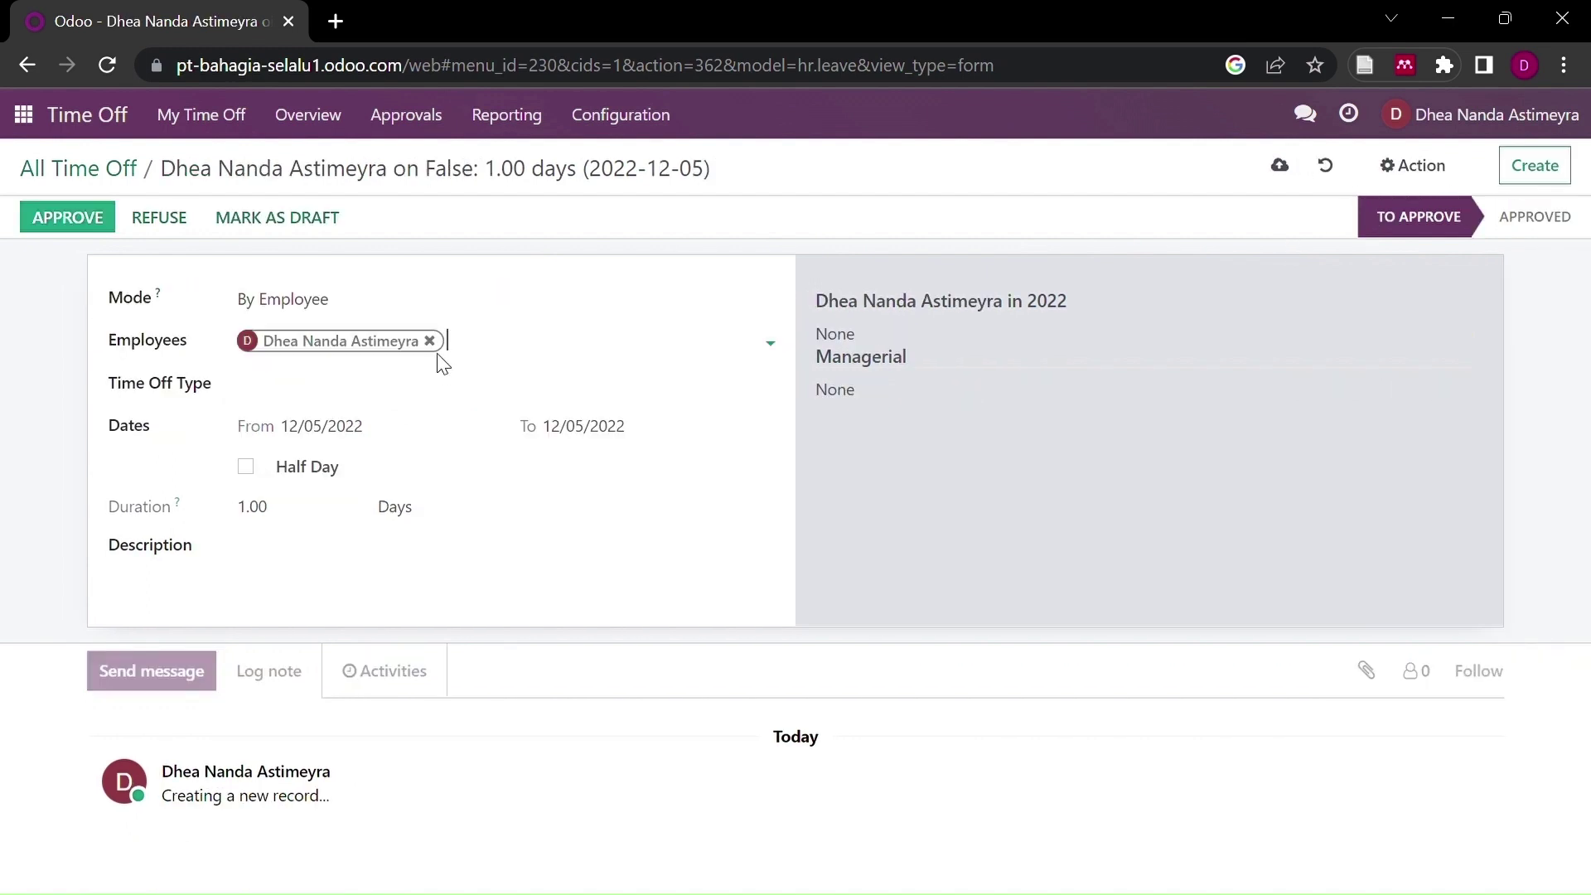
{"action": "left_click", "coordinate": [439, 341]}
{"action": "left_click", "coordinate": [444, 343]}
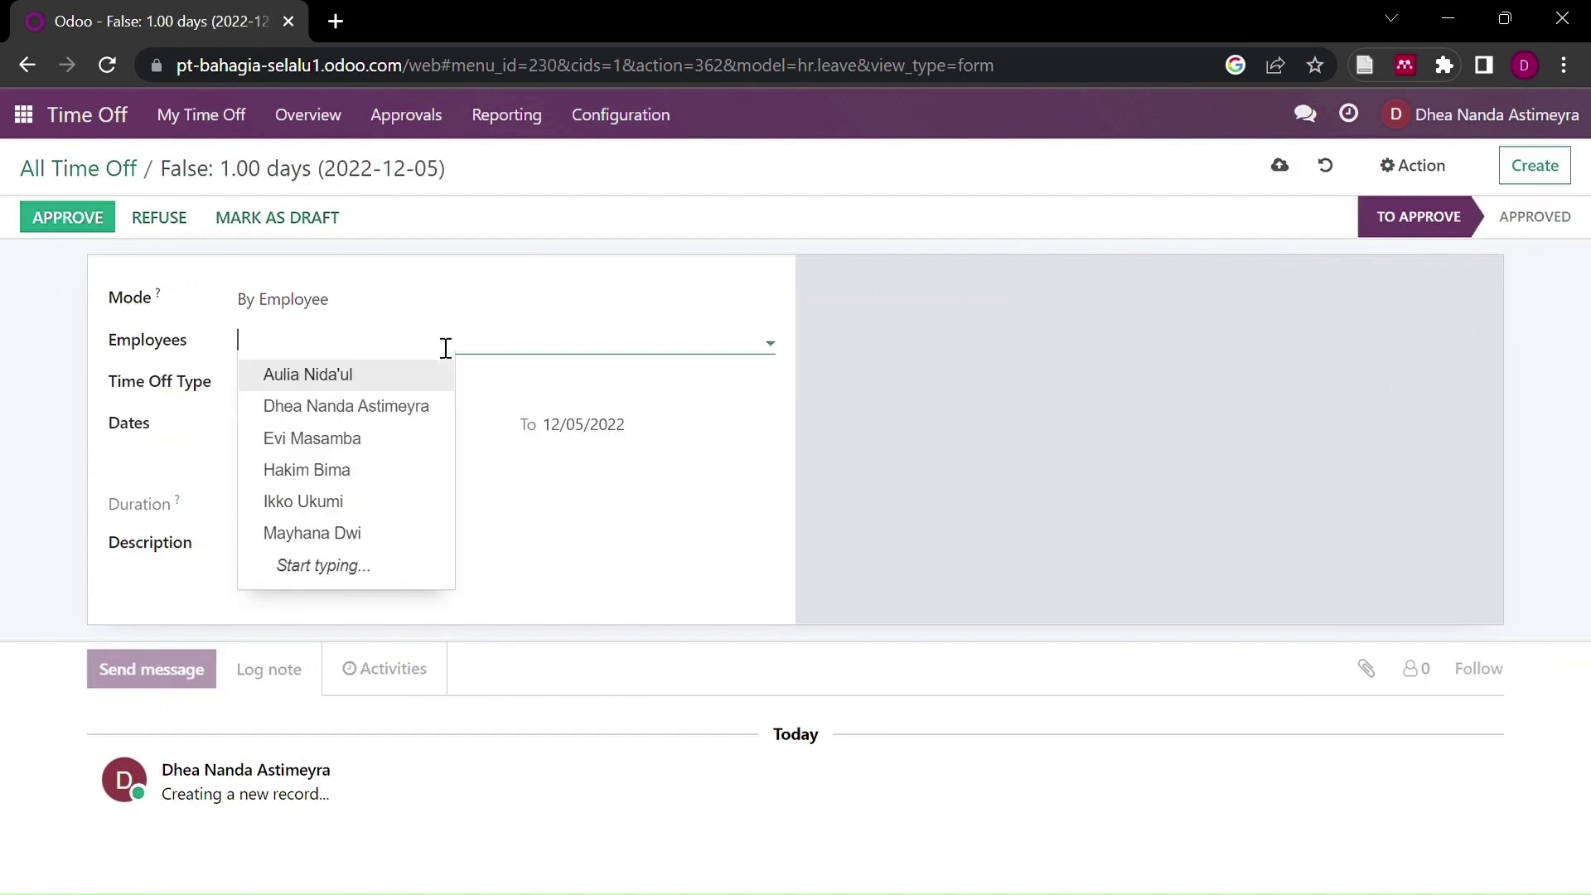
{"action": "left_click", "coordinate": [395, 440]}
{"action": "left_click", "coordinate": [326, 401]}
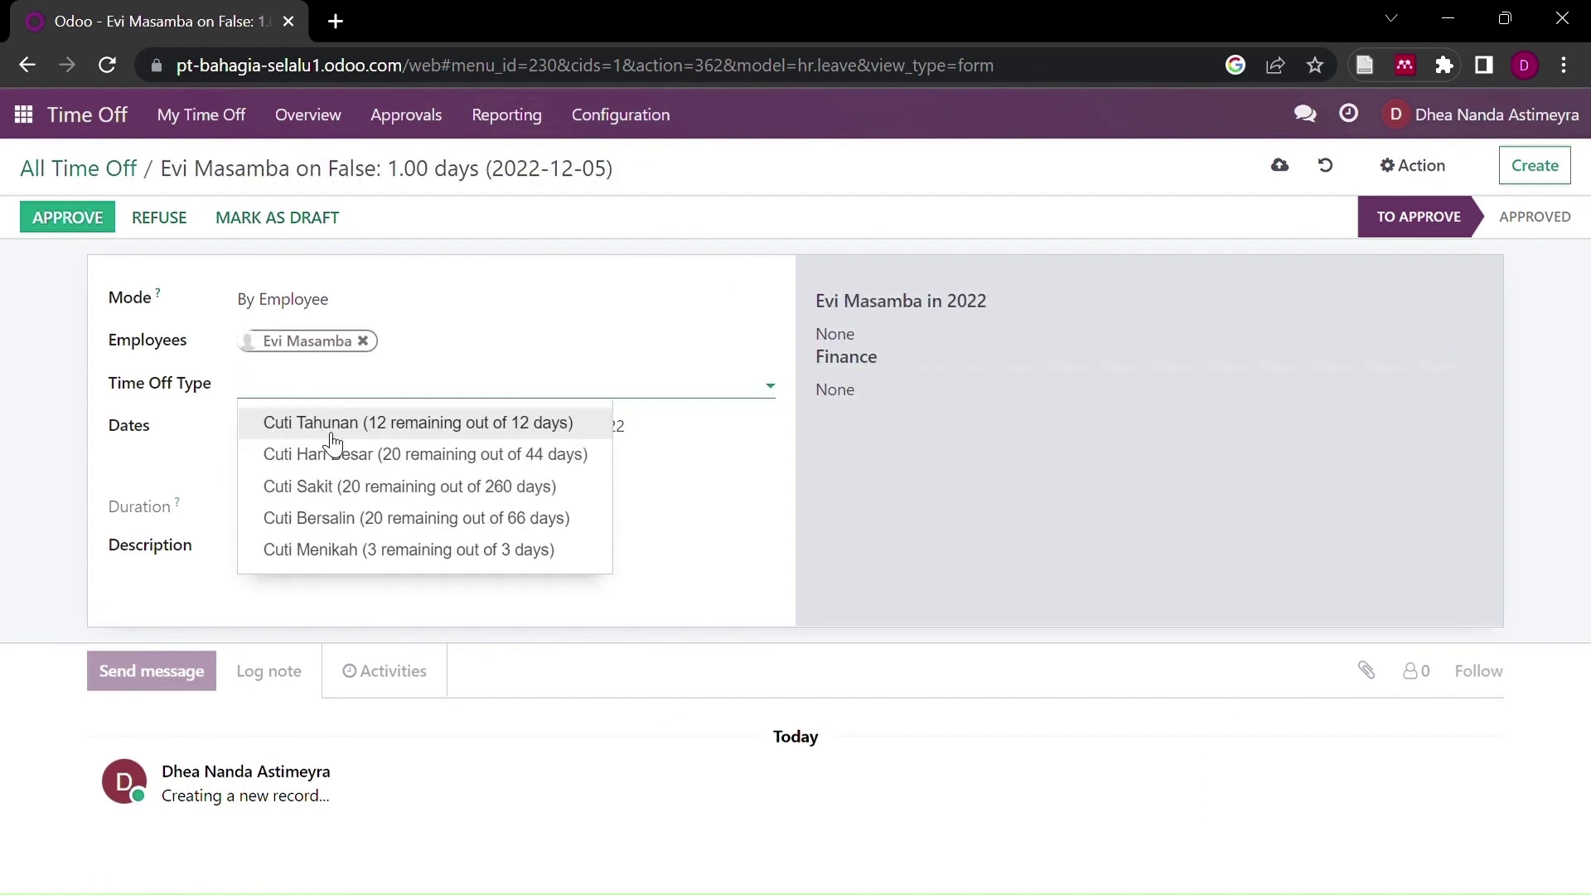
{"action": "left_click", "coordinate": [335, 457]}
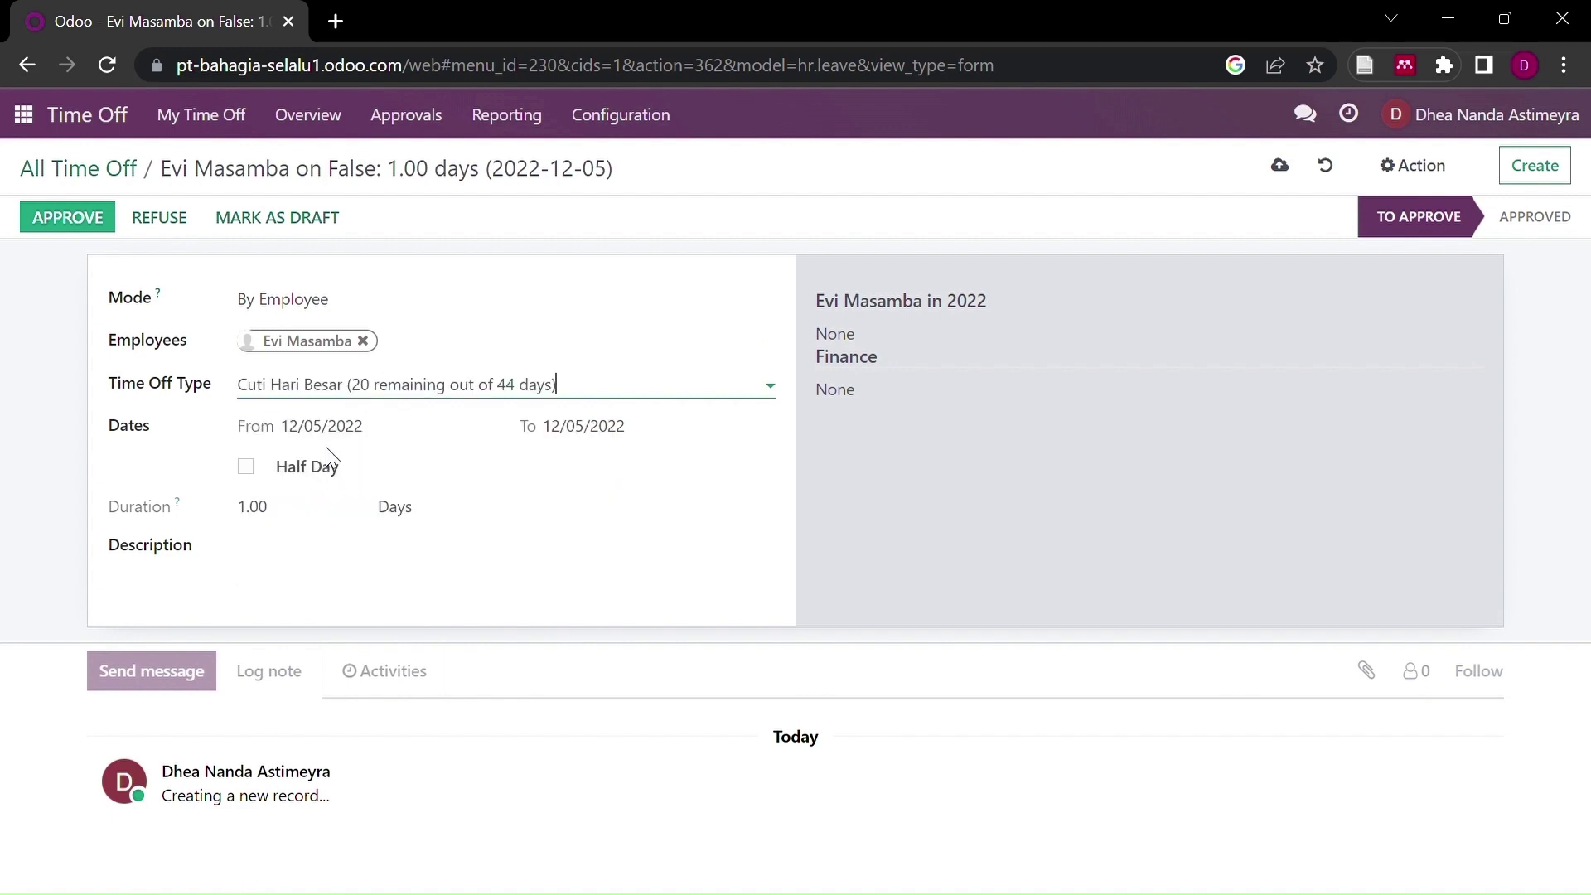
Step: Set the Cuti Hari Besar request's dates from 12/28/2022 to 12/31/2022
{"action": "left_click", "coordinate": [372, 506]}
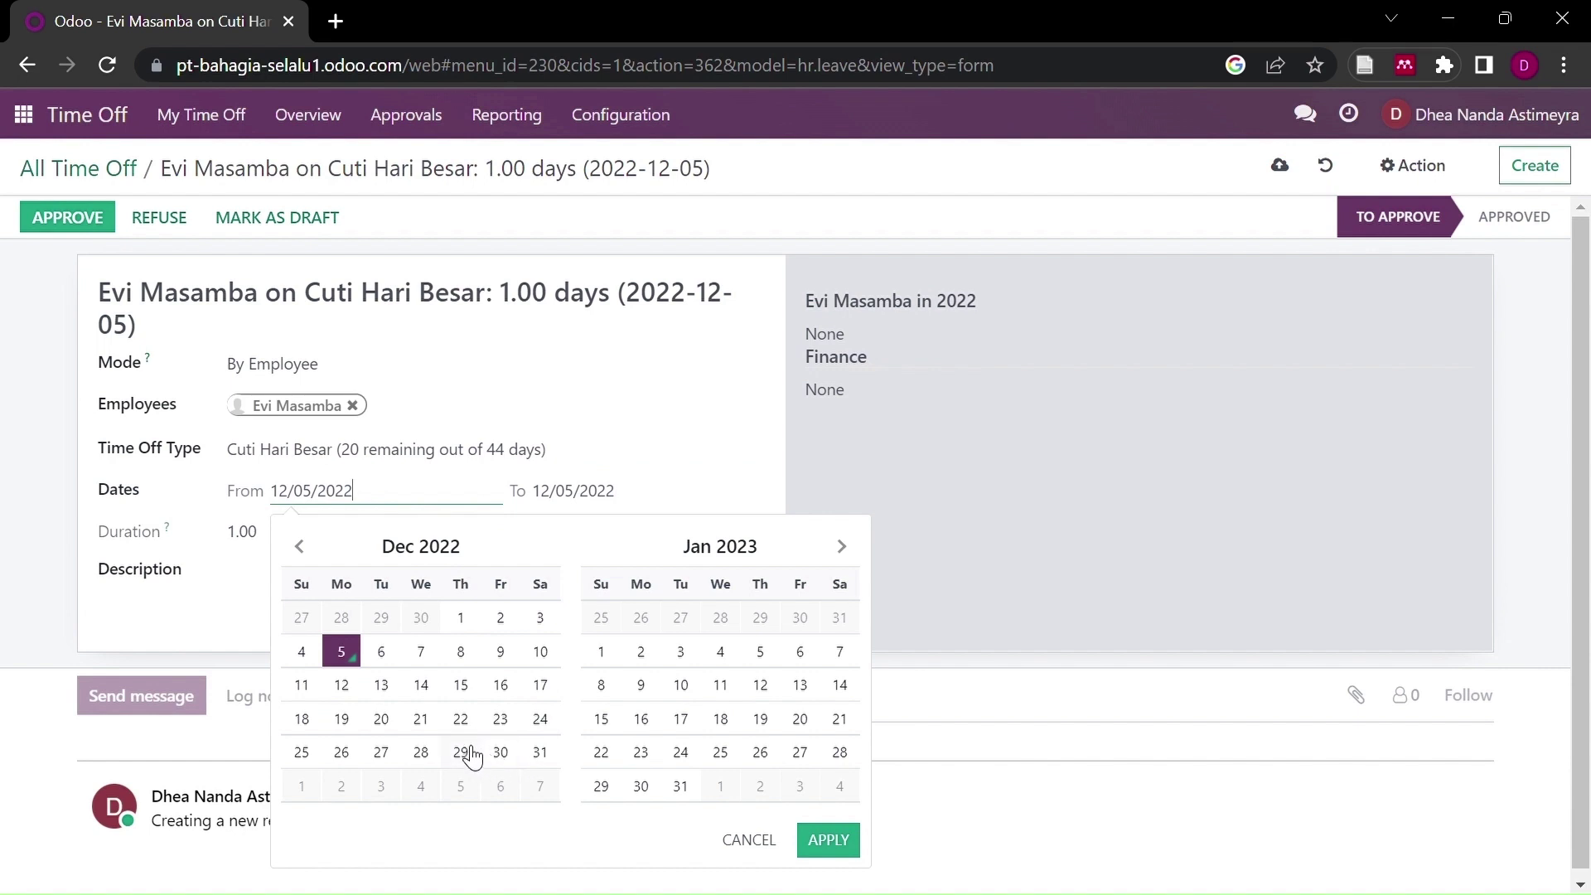
{"action": "left_click", "coordinate": [423, 752]}
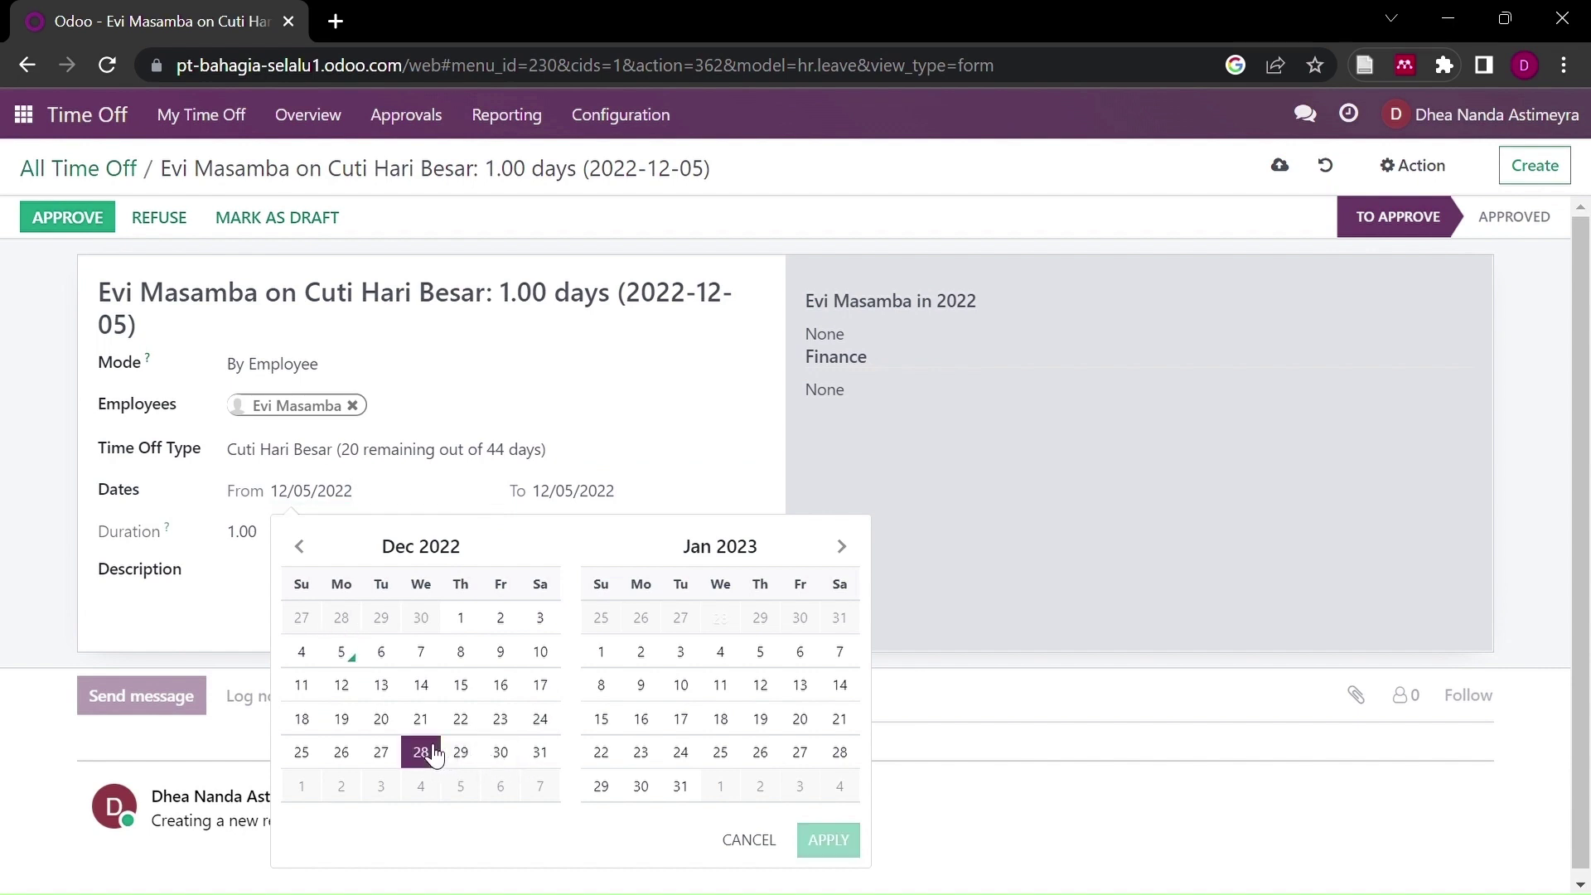
{"action": "left_click", "coordinate": [540, 754]}
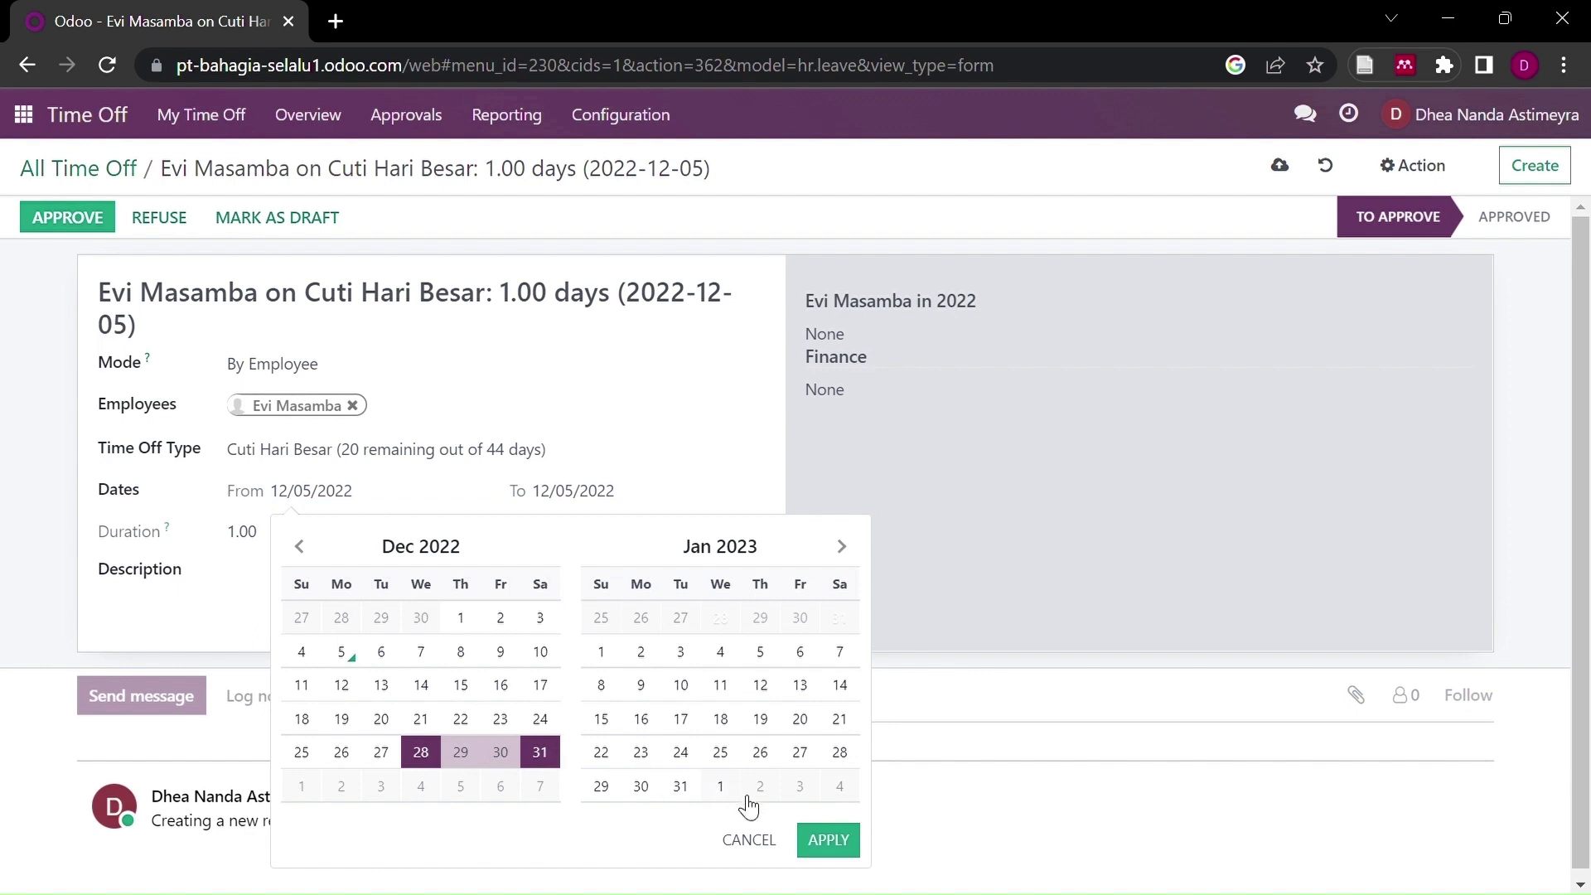
{"action": "left_click", "coordinate": [829, 840]}
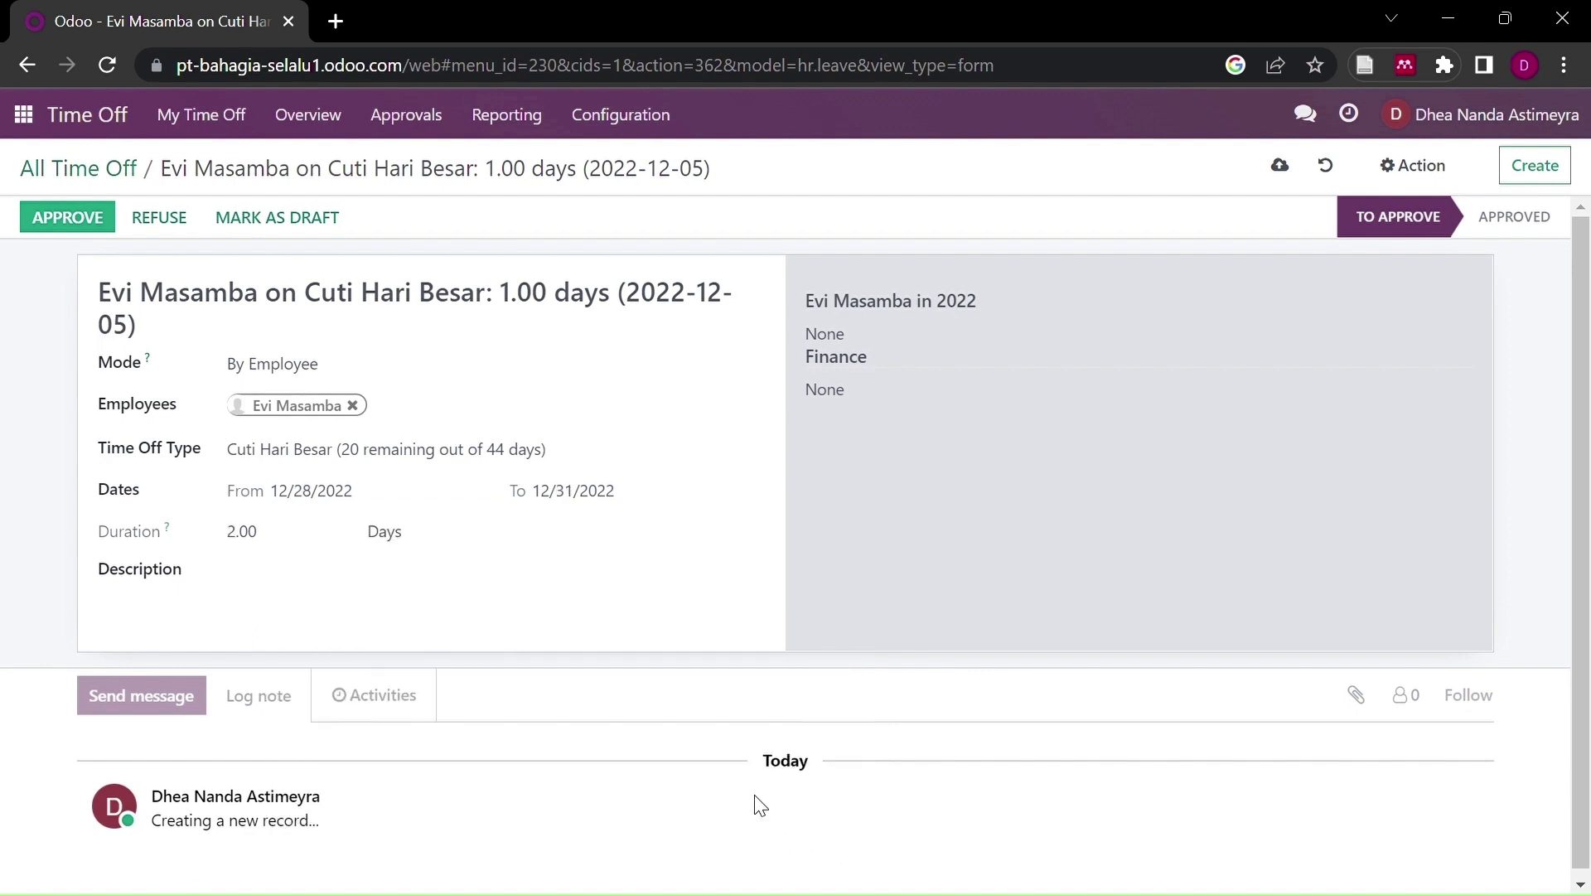
Step: Enter "Cuti Natal dan Tahun Baru" as the description of the Cuti Hari Besar request
{"action": "left_click", "coordinate": [349, 621]}
{"action": "type", "text": "Cuti Tah"}
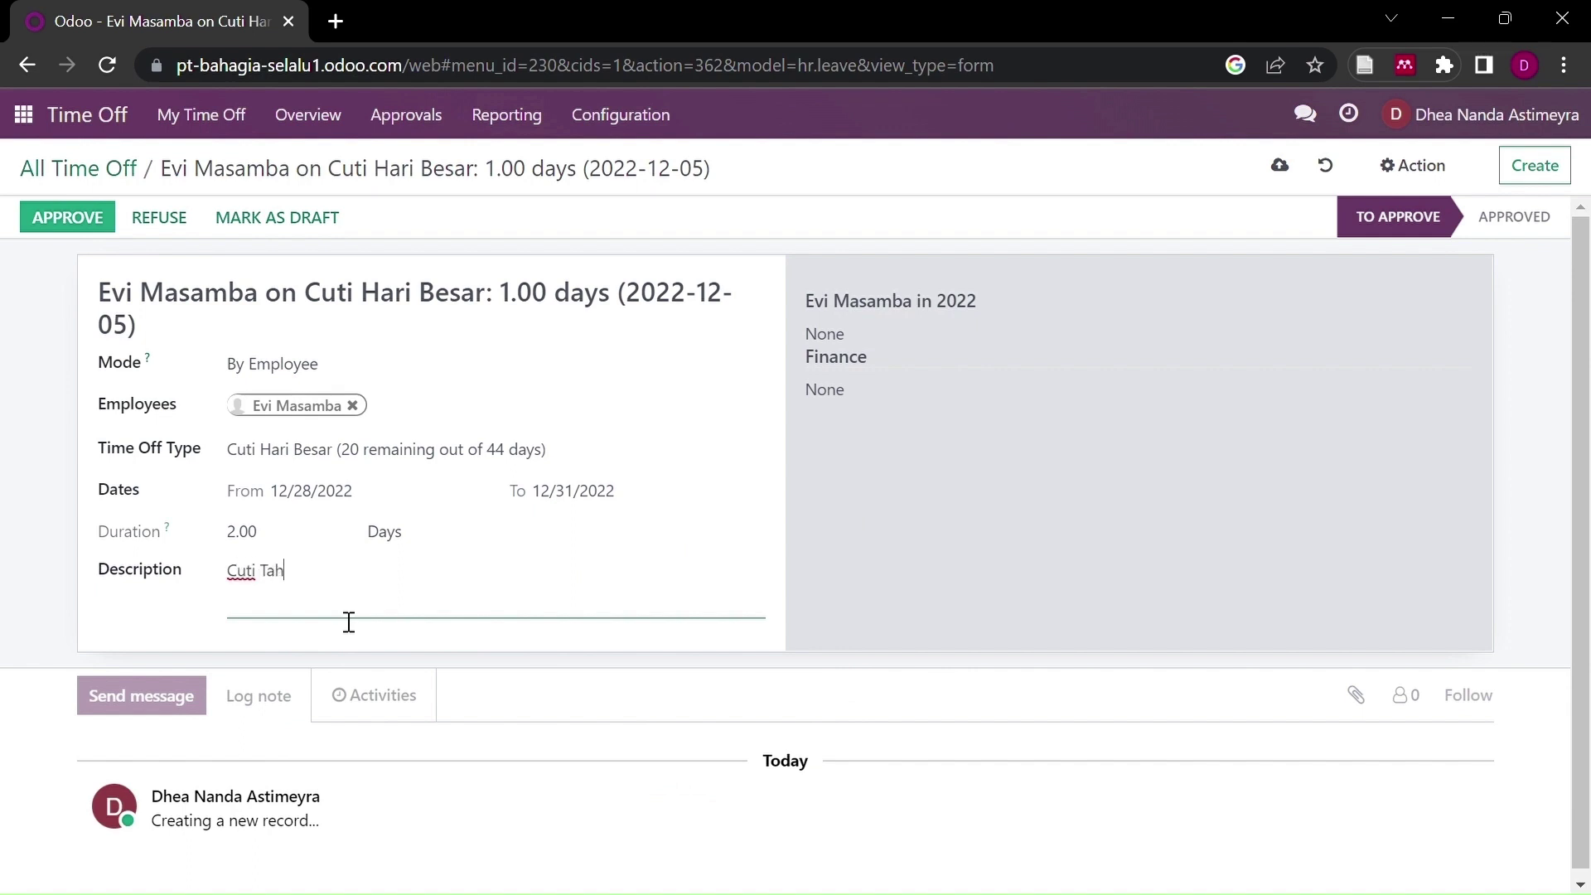
{"action": "type", "text": "un Baru dan"}
{"action": "key", "text": "BackSpace"}
{"action": "key", "text": "BackSpace"}
{"action": "key", "text": "BackSpace"}
{"action": "key", "text": "BackSpace"}
{"action": "key", "text": "BackSpace"}
{"action": "key", "text": "BackSpace"}
{"action": "key", "text": "BackSpace"}
{"action": "key", "text": "BackSpace"}
{"action": "key", "text": "BackSpace"}
{"action": "key", "text": "BackSpace"}
{"action": "key", "text": "BackSpace"}
{"action": "key", "text": "BackSpace"}
{"action": "key", "text": "BackSpace"}
{"action": "type", "text": "B"}
{"action": "type", "text": "atal da"}
{"action": "type", "text": "n Tahun Bar"}
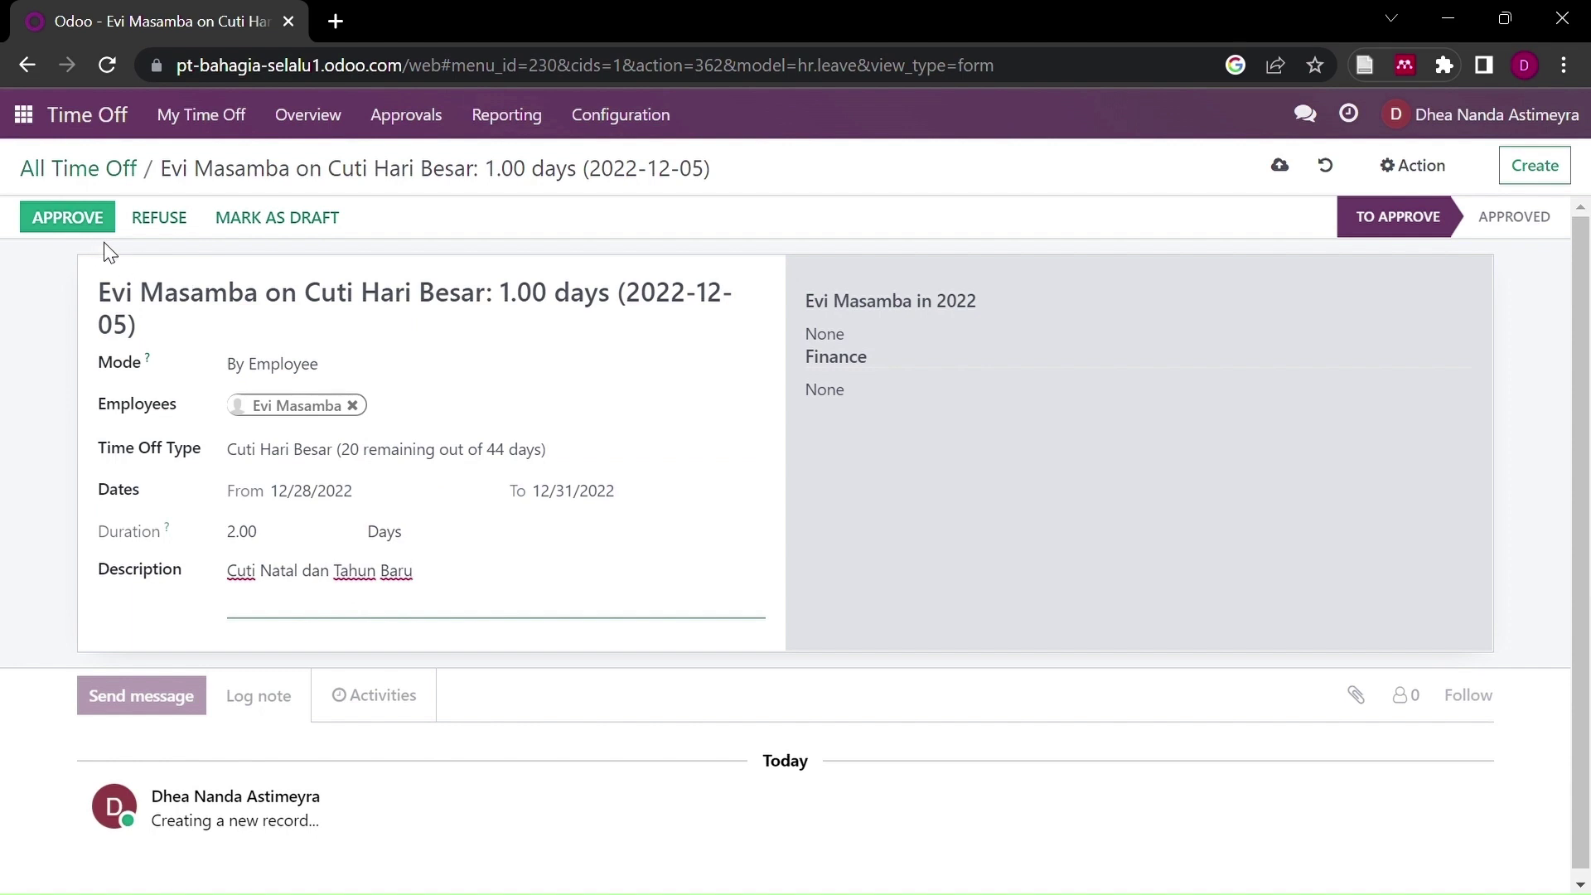
Step: Save the request unapproved and create another one for the Human Resource employee with time off type Cuti Menikah
{"action": "left_click", "coordinate": [1568, 173]}
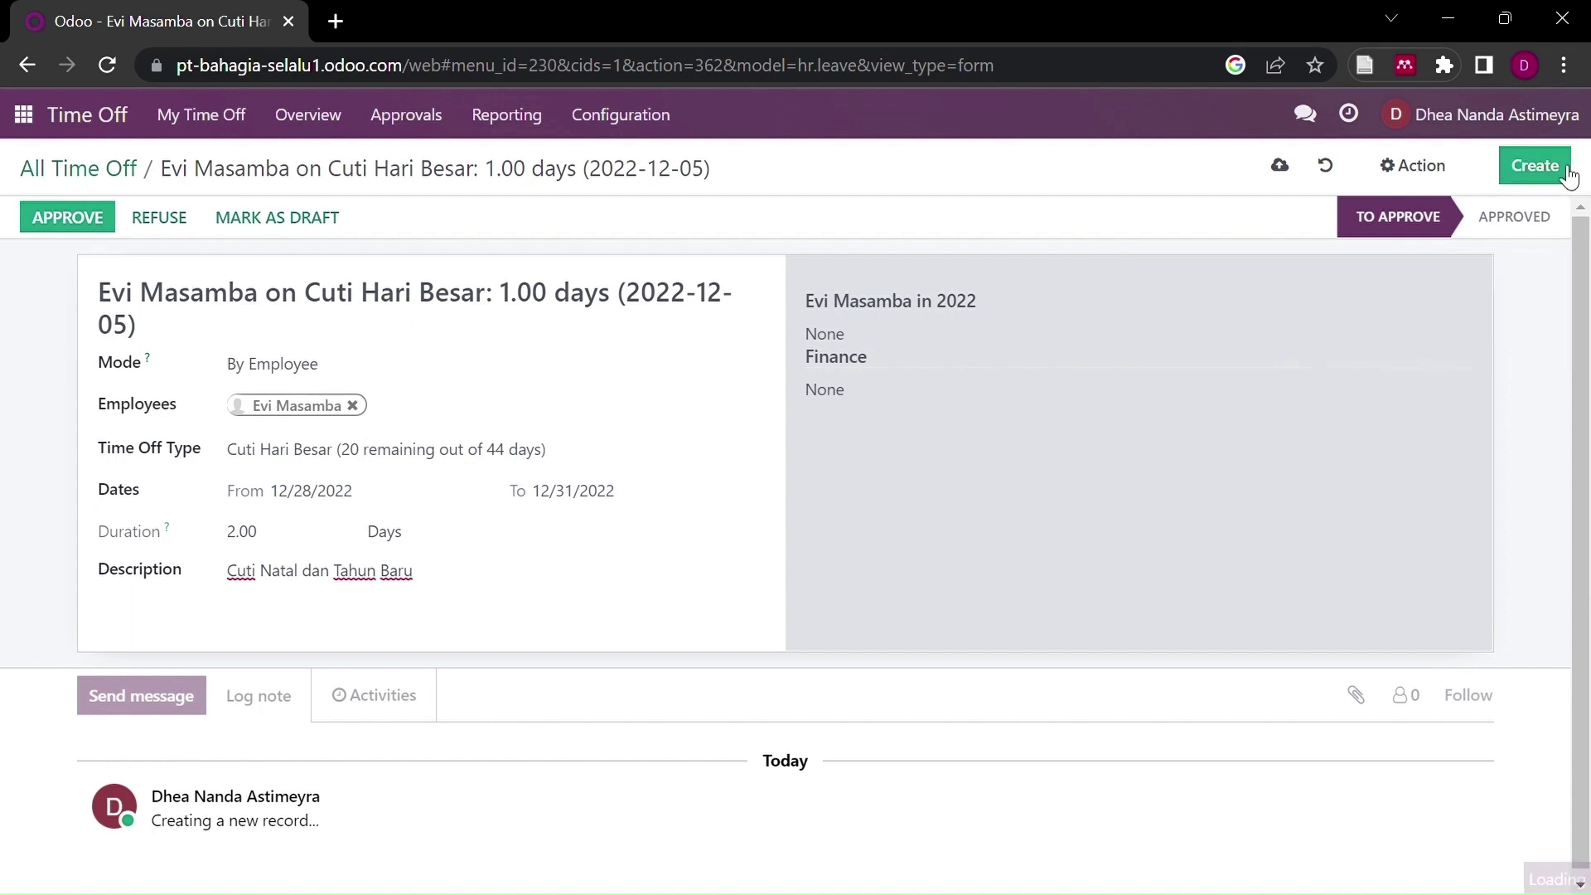
{"action": "left_click", "coordinate": [1568, 174]}
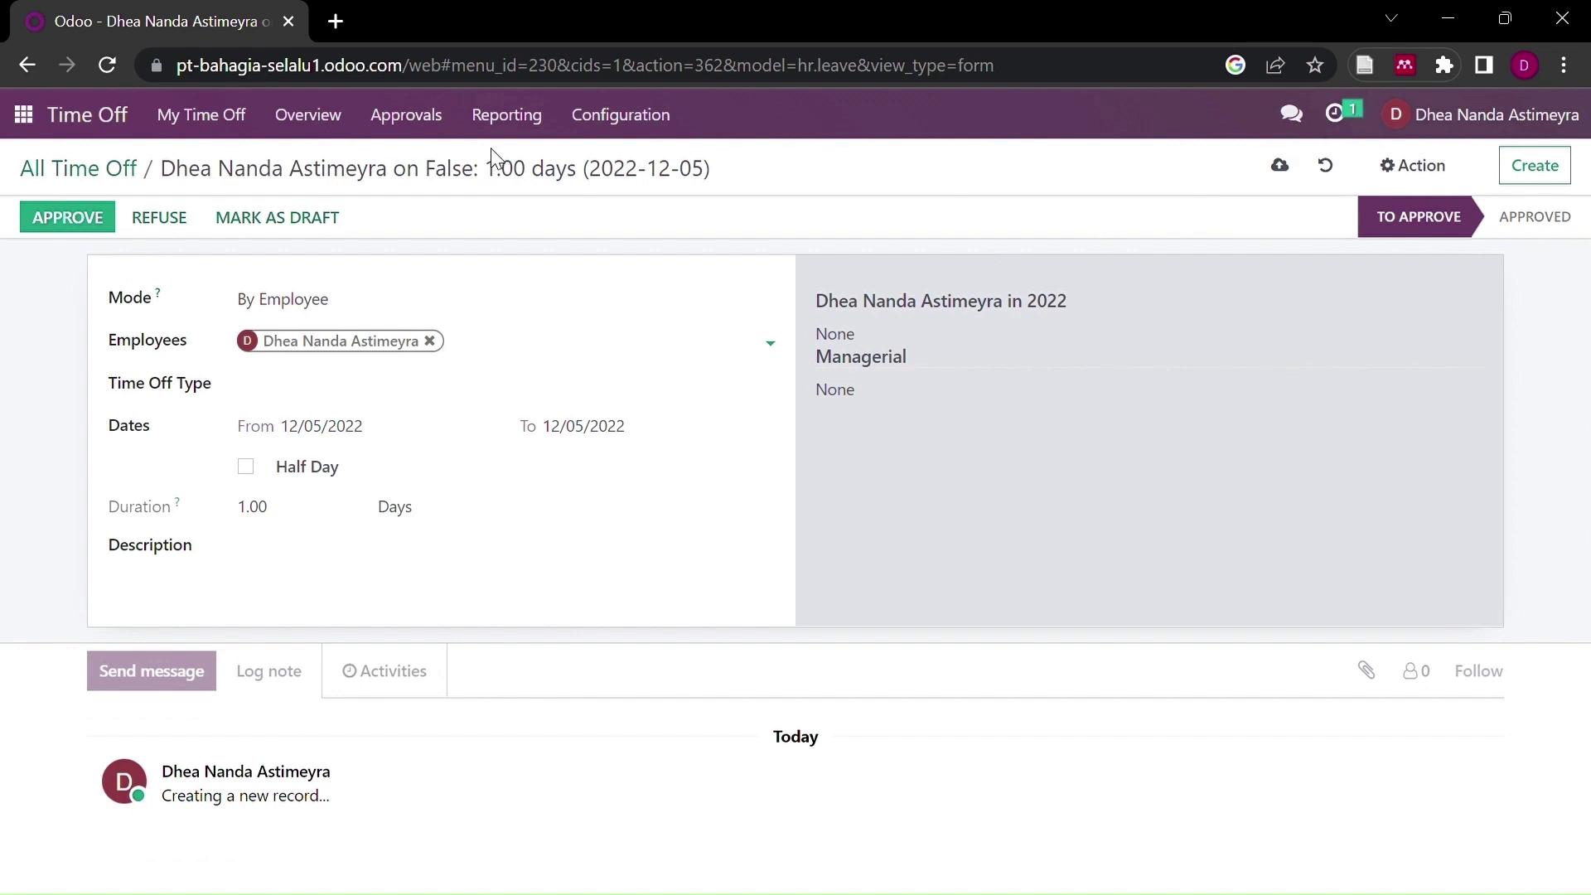
{"action": "left_click", "coordinate": [430, 341]}
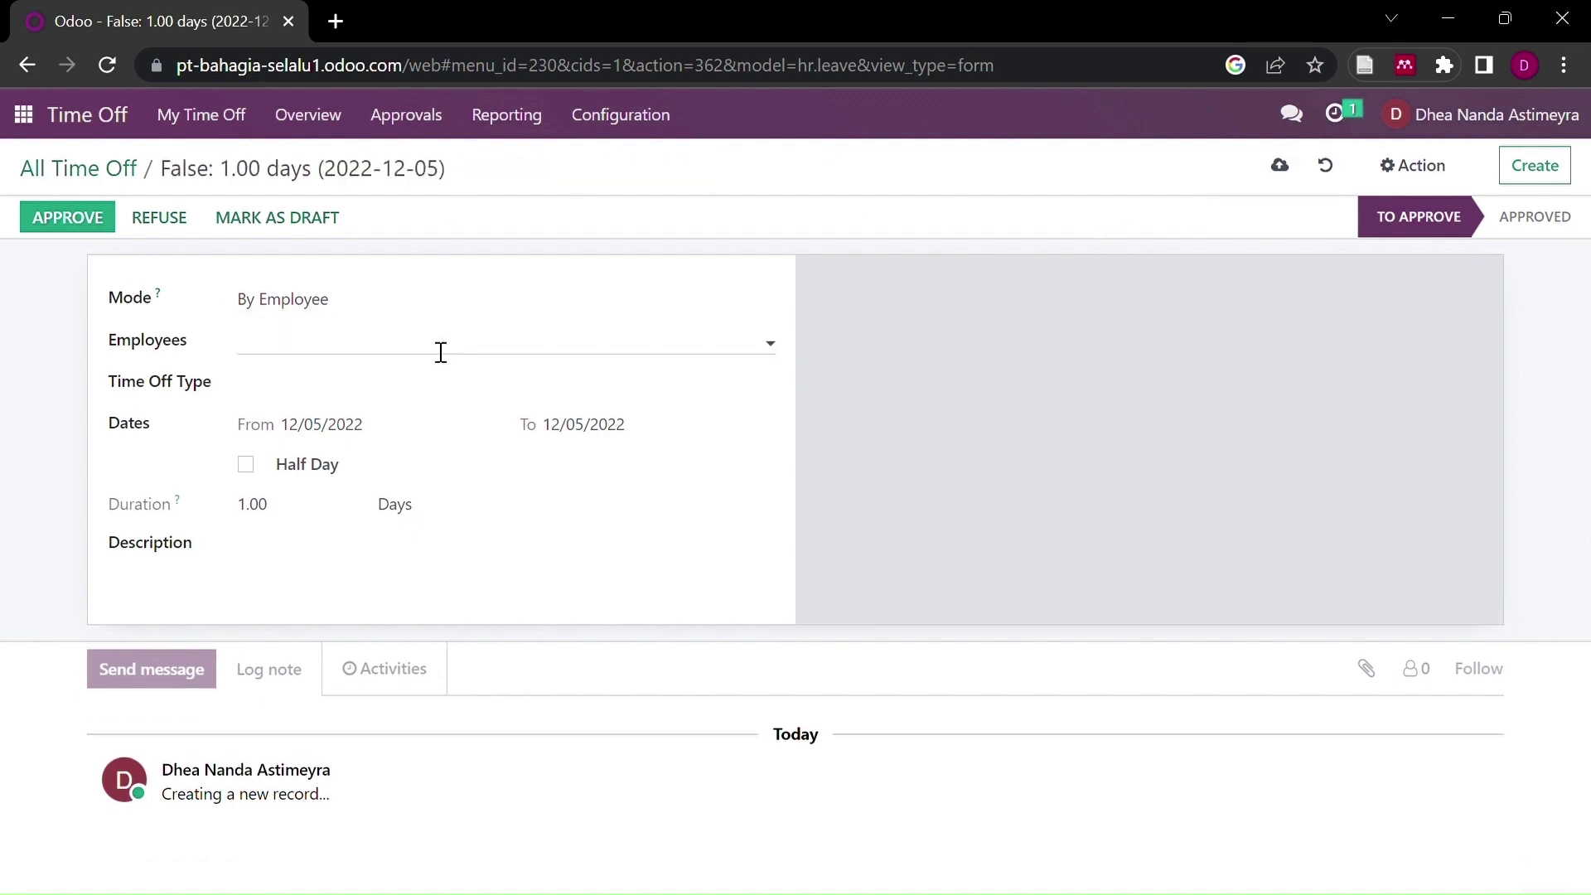
{"action": "left_click", "coordinate": [460, 354]}
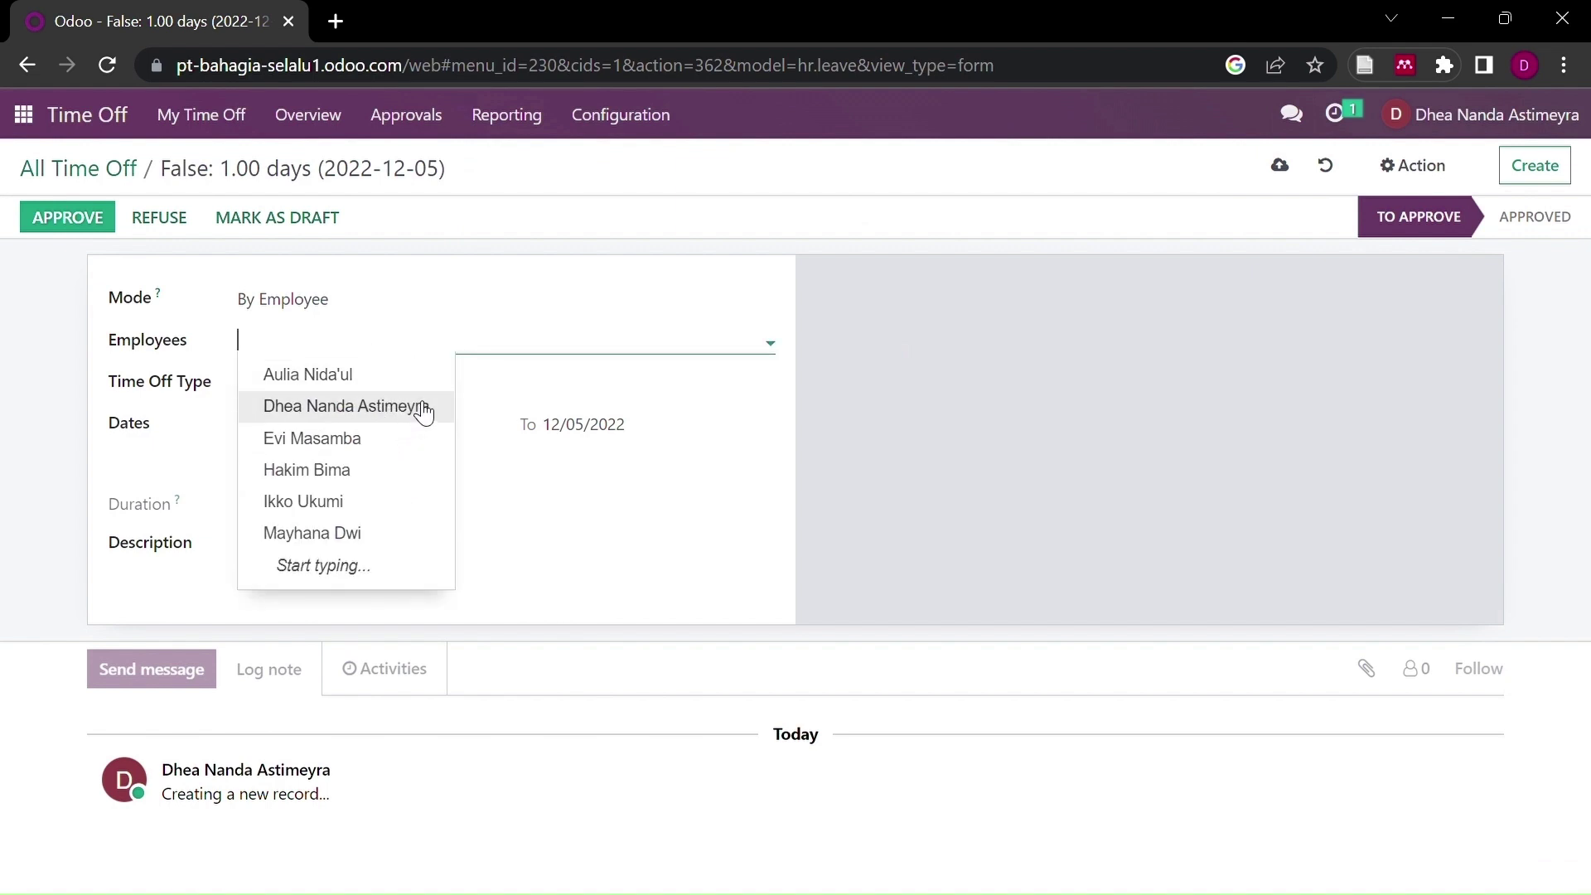
{"action": "left_click", "coordinate": [371, 369]}
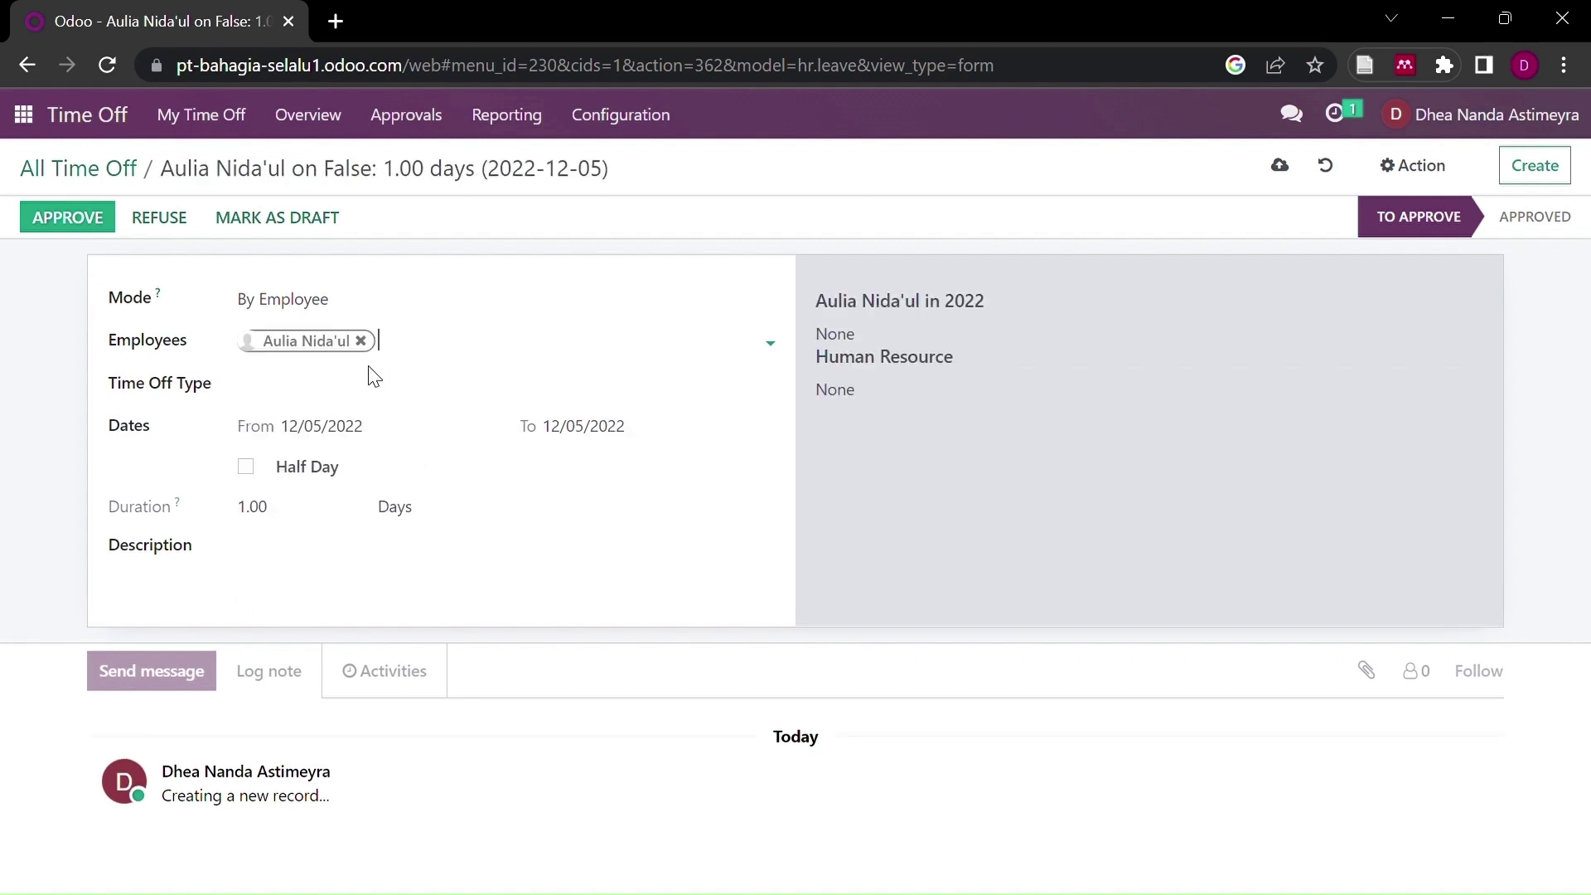
{"action": "left_click", "coordinate": [357, 404]}
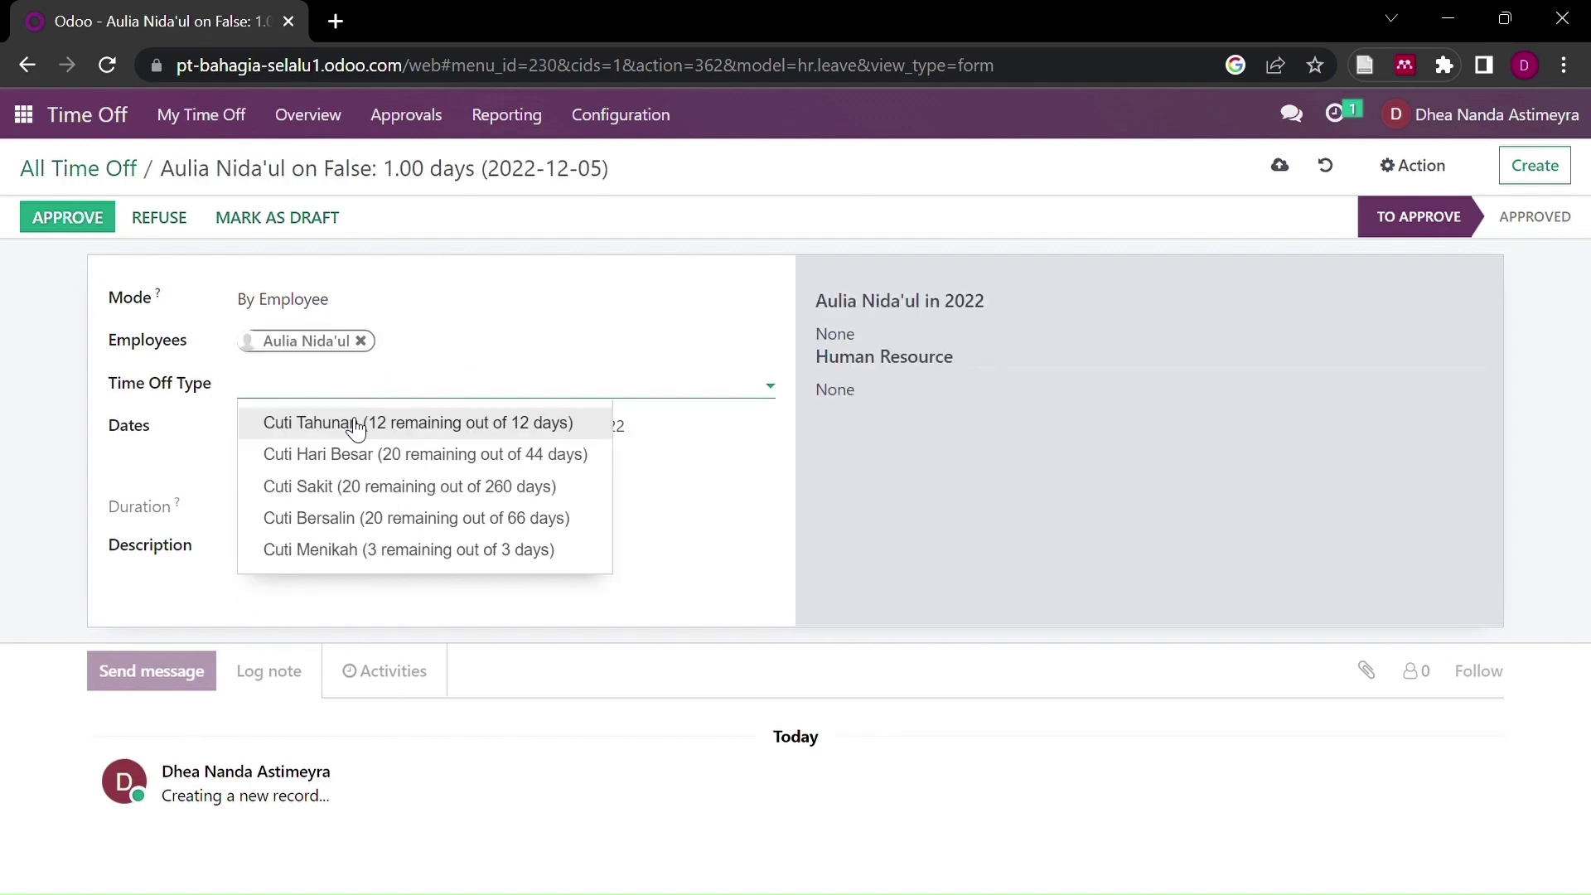
{"action": "left_click", "coordinate": [373, 549]}
Step: Set the Human Resource employee's Cuti Menikah request dates from 12/16/2022 to 12/19/2022
{"action": "left_click", "coordinate": [323, 458]}
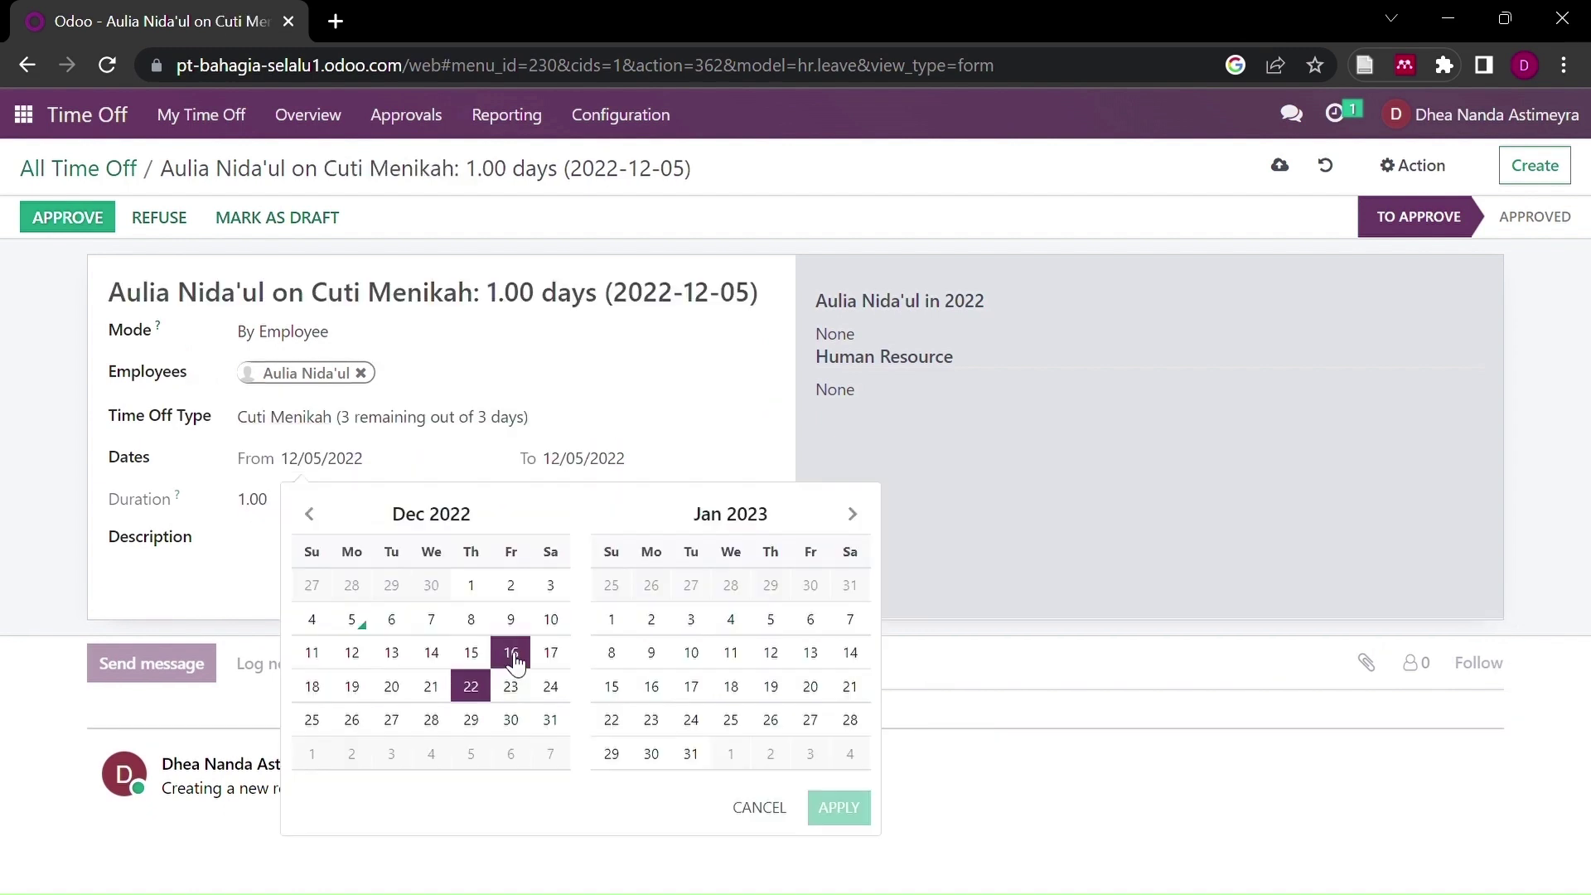
{"action": "left_click", "coordinate": [510, 652]}
{"action": "left_click", "coordinate": [351, 686]}
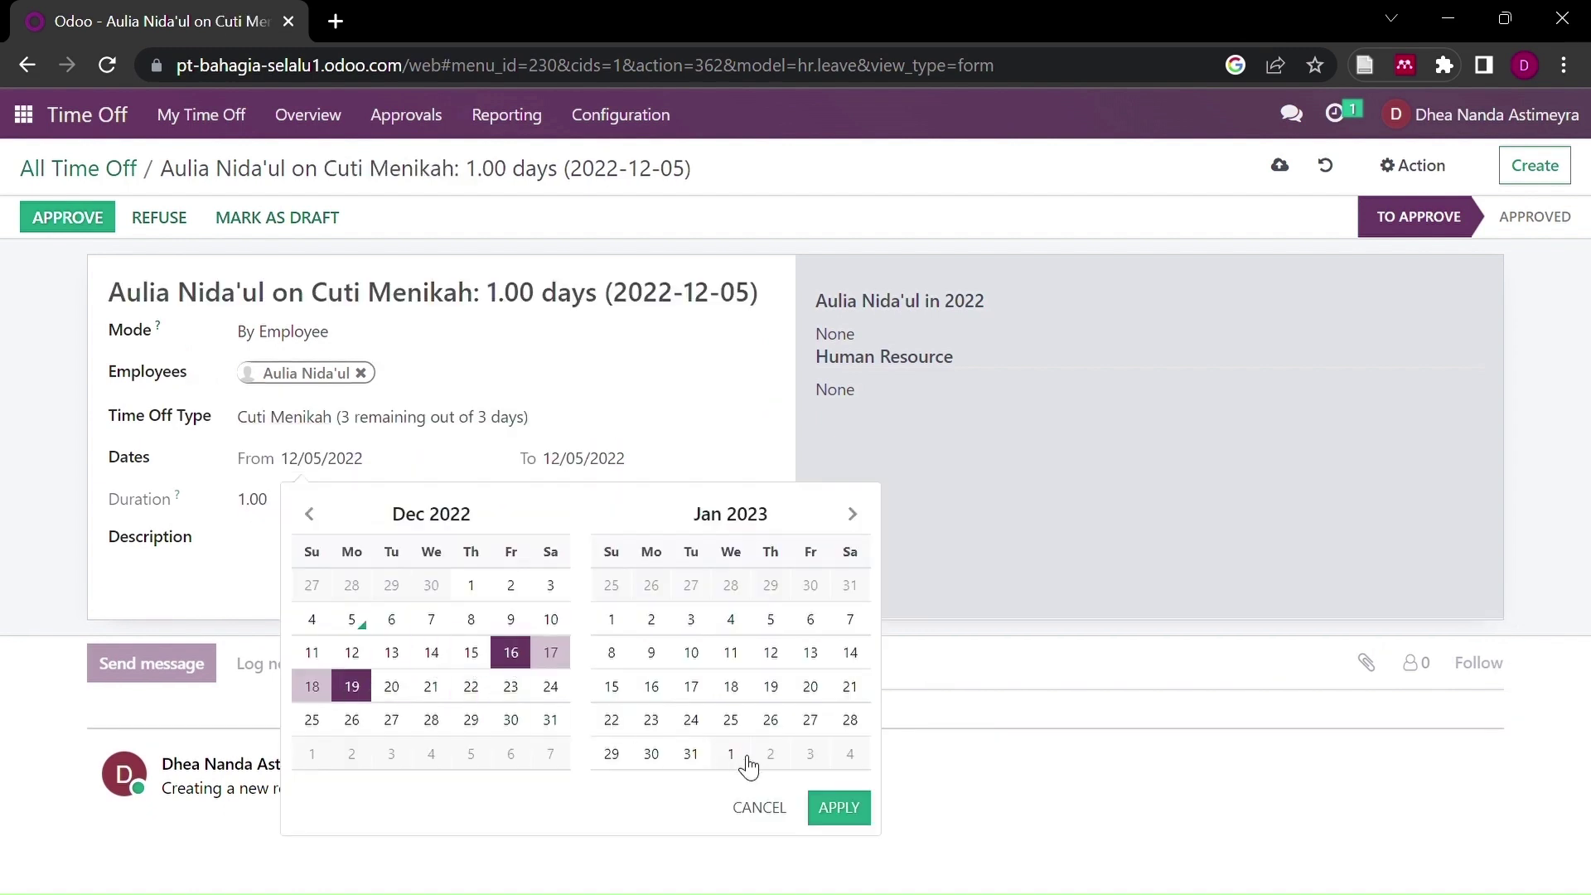
{"action": "left_click", "coordinate": [838, 806]}
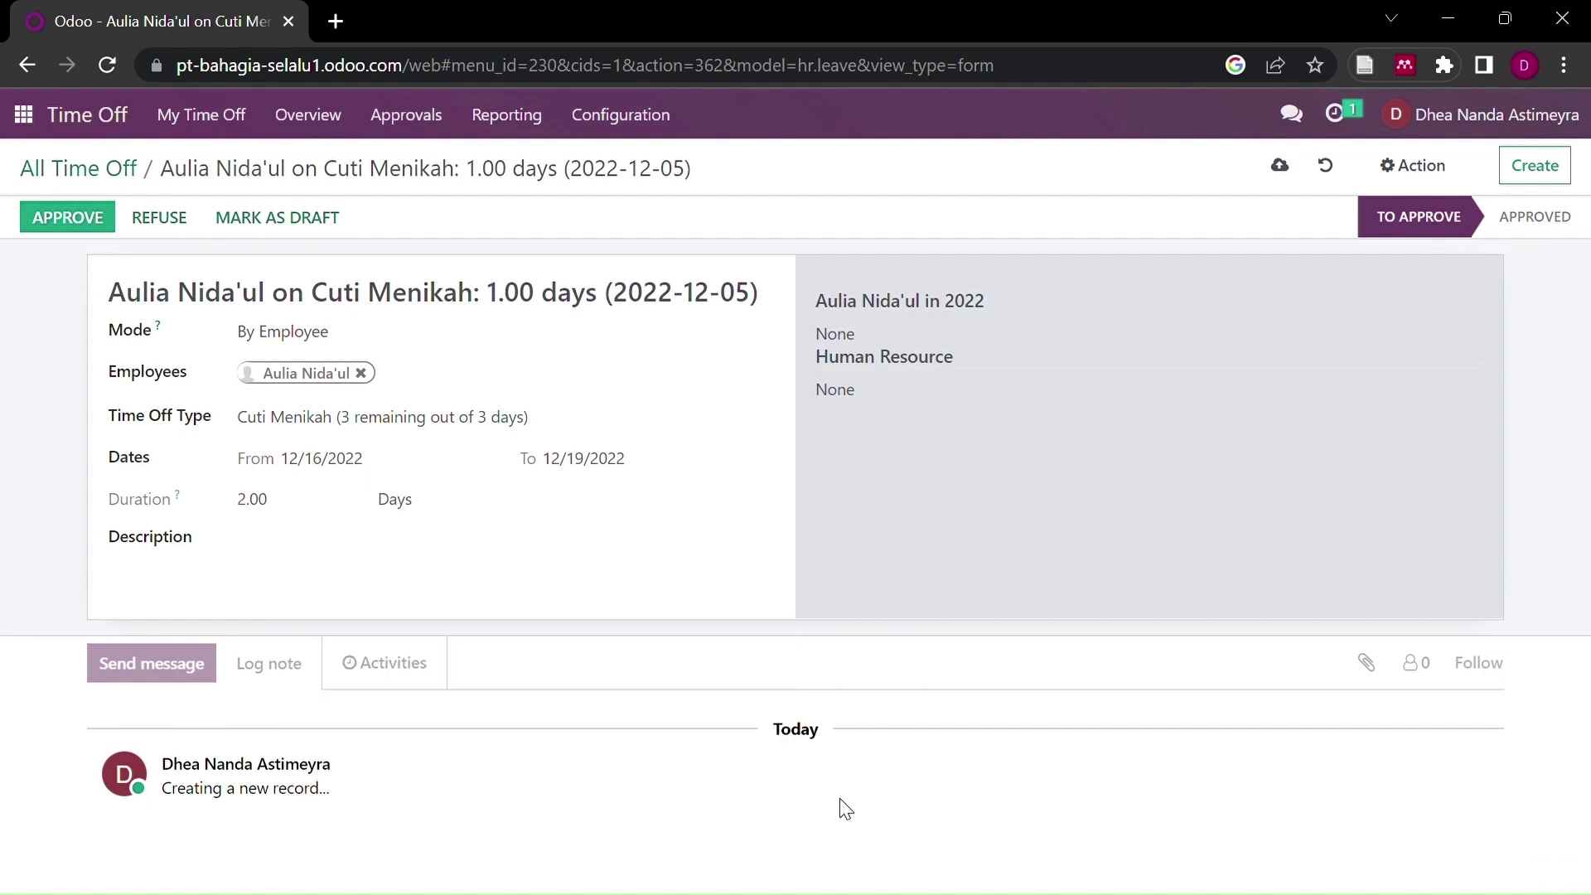
Step: Save the Cuti Menikah request unapproved and create another request for the Operation employee with time off type Cuti Sakit
{"action": "left_click", "coordinate": [357, 579]}
{"action": "left_click", "coordinate": [1541, 180]}
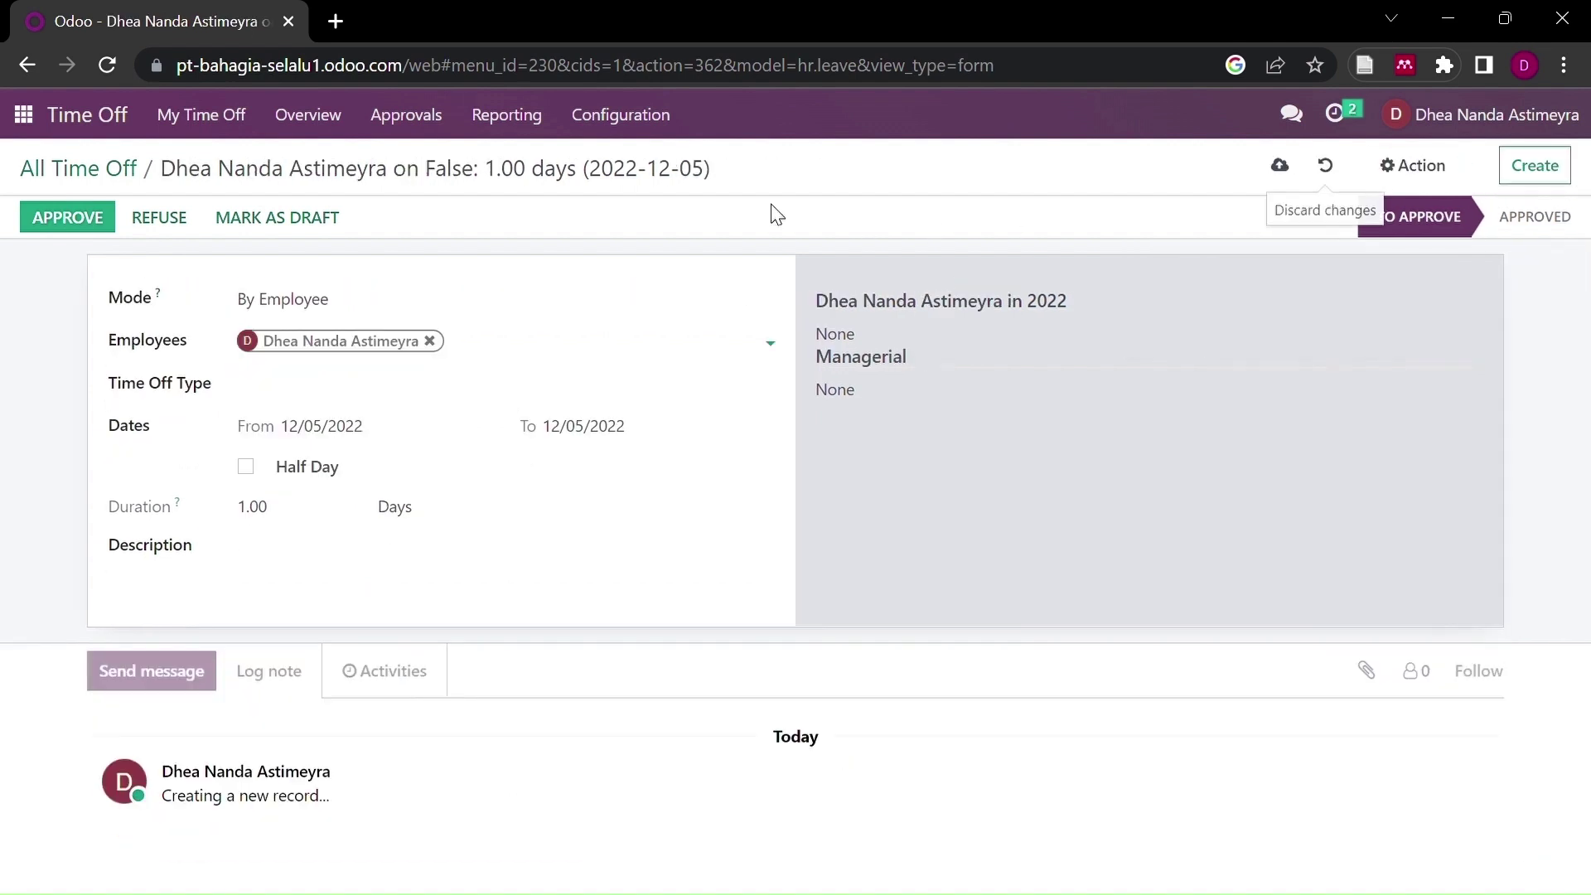
{"action": "left_click", "coordinate": [429, 341]}
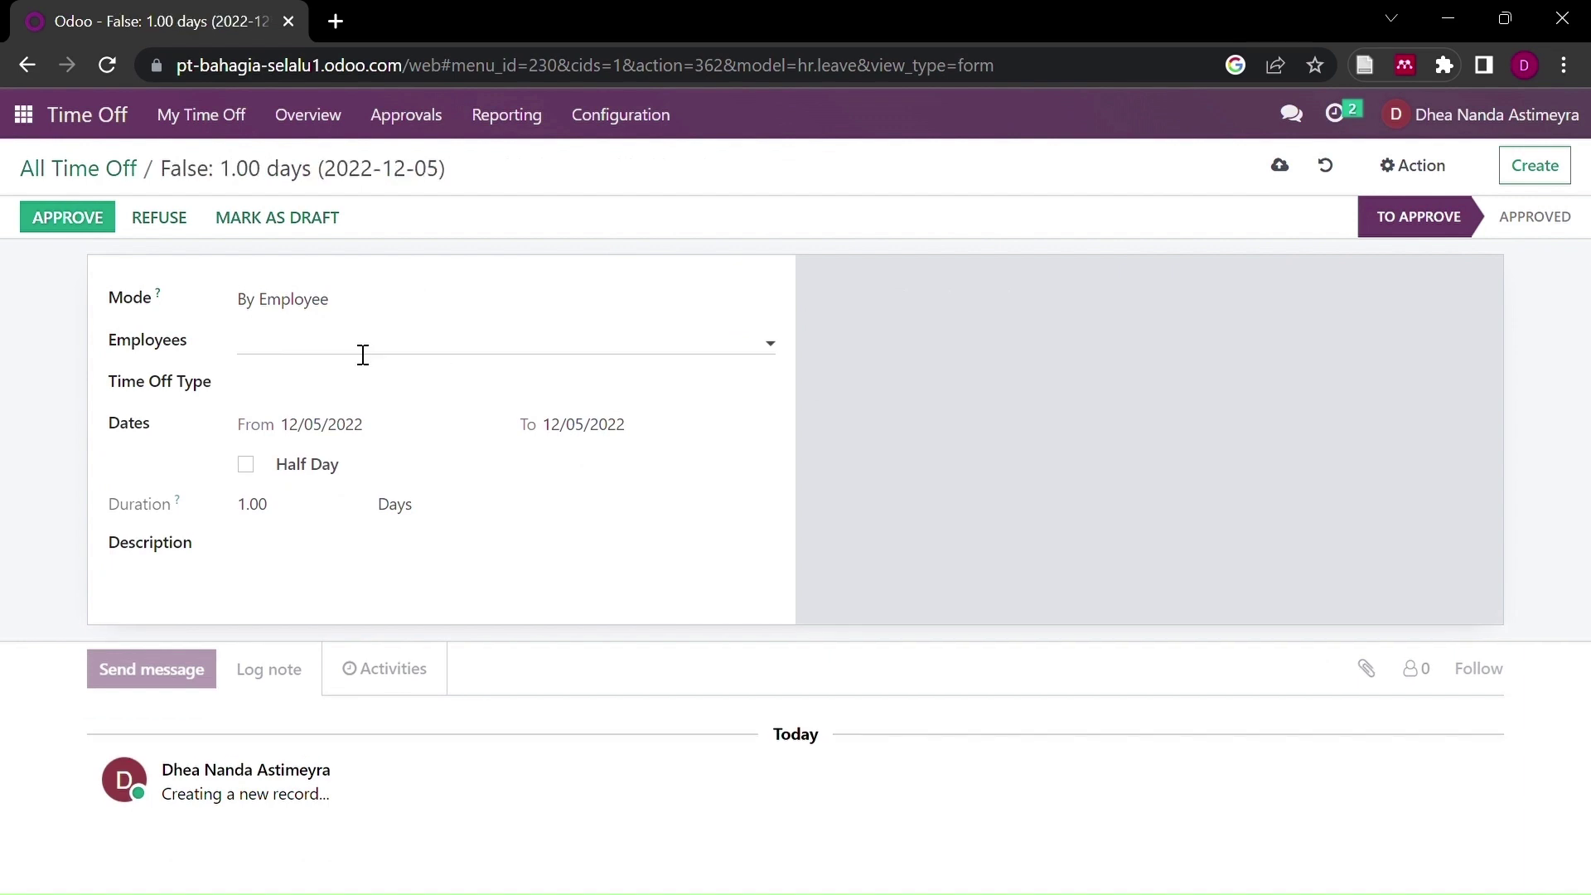
{"action": "left_click", "coordinate": [362, 354]}
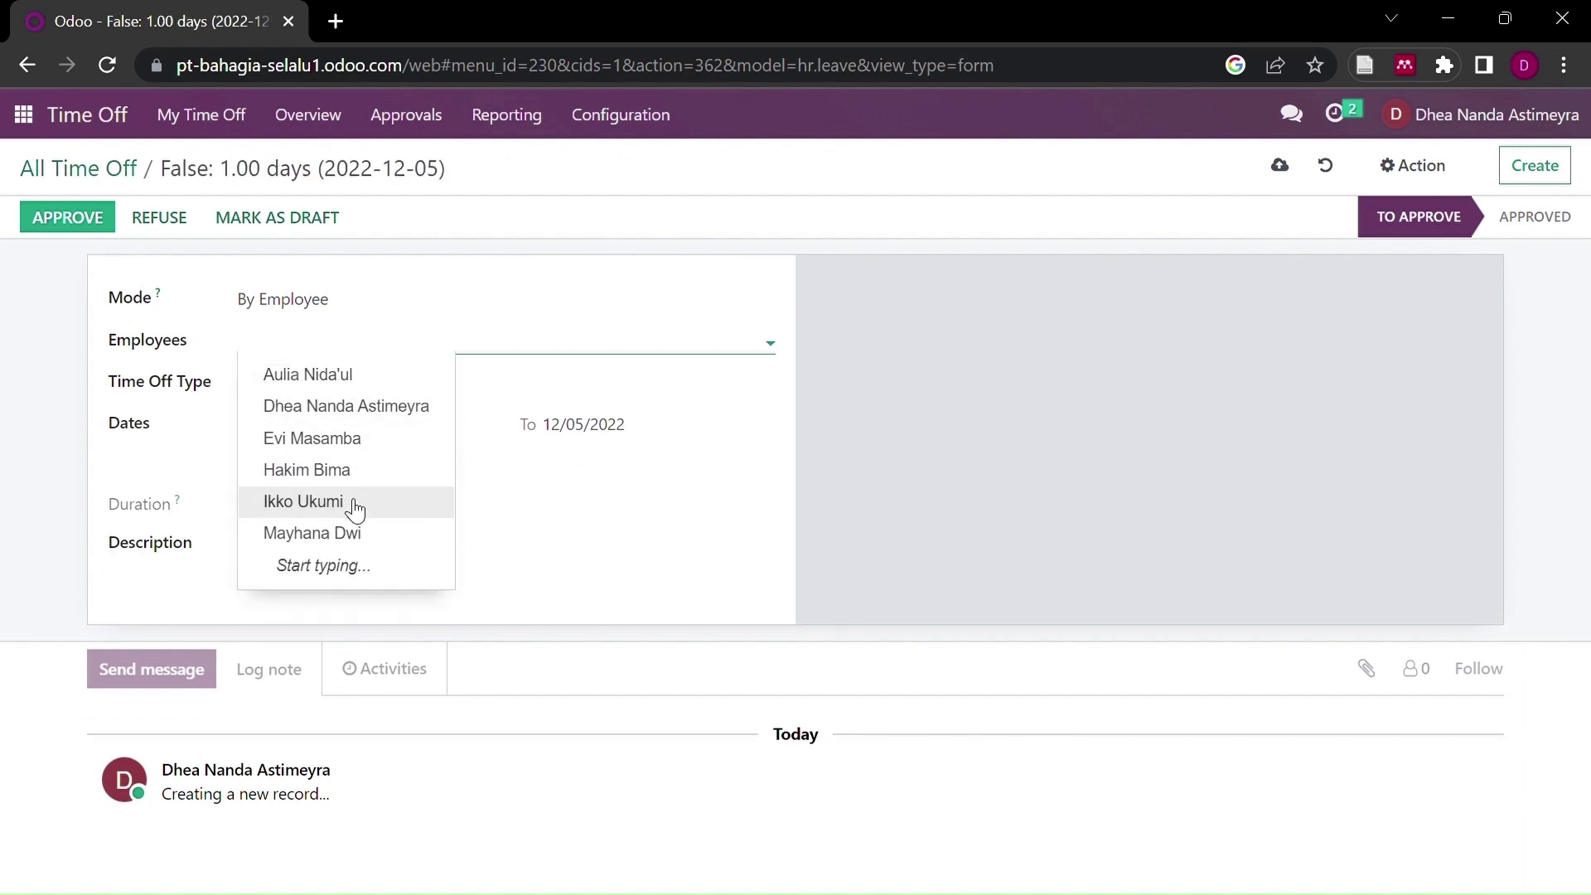
{"action": "left_click", "coordinate": [355, 502]}
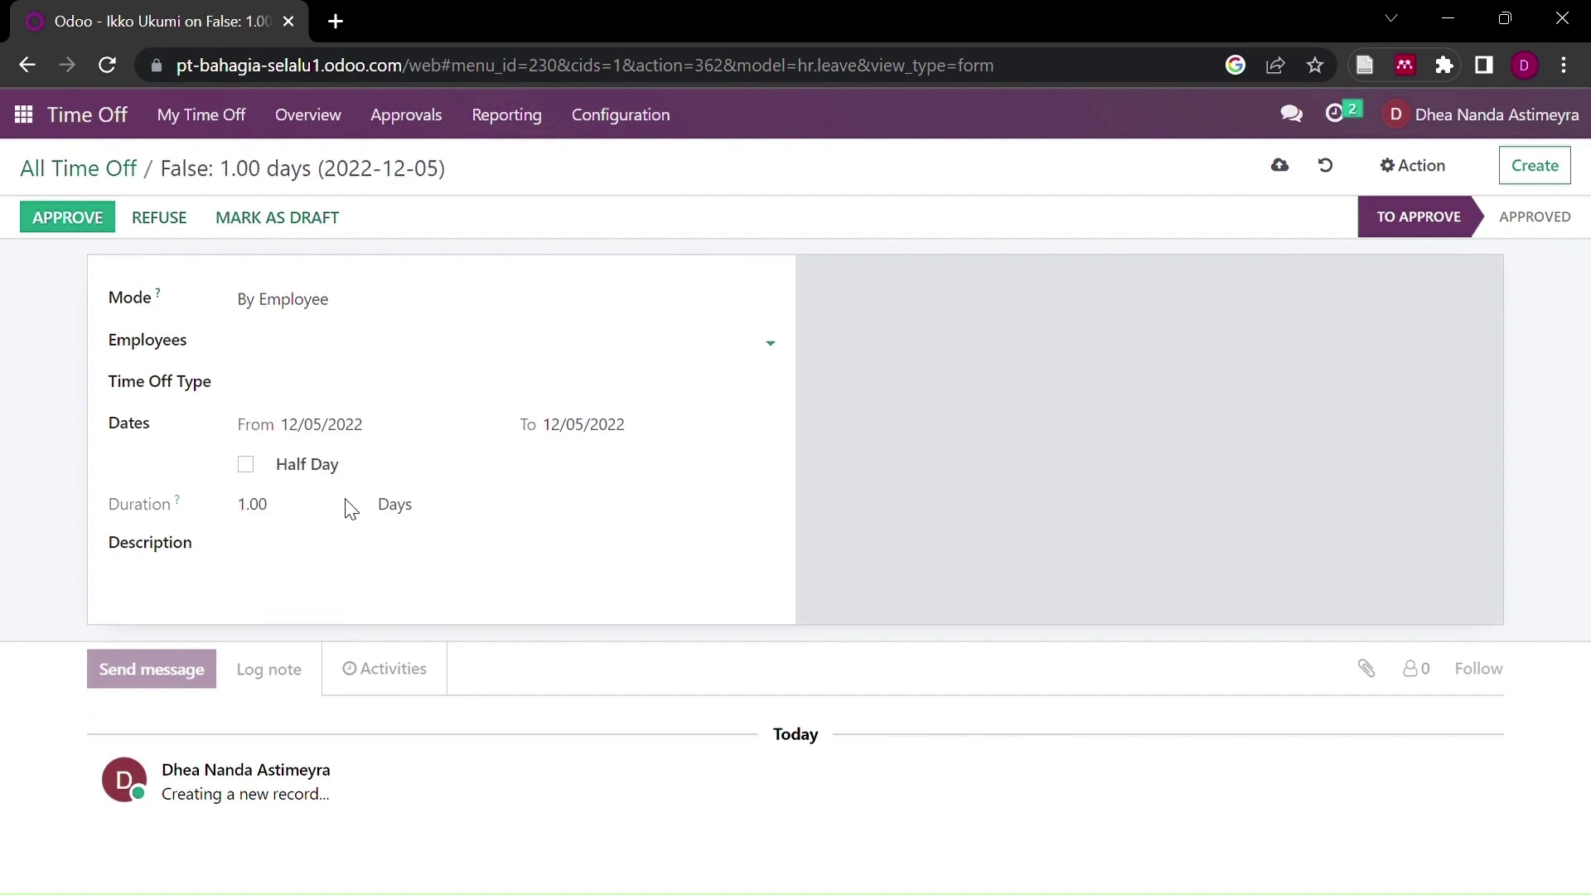
{"action": "left_click", "coordinate": [361, 388]}
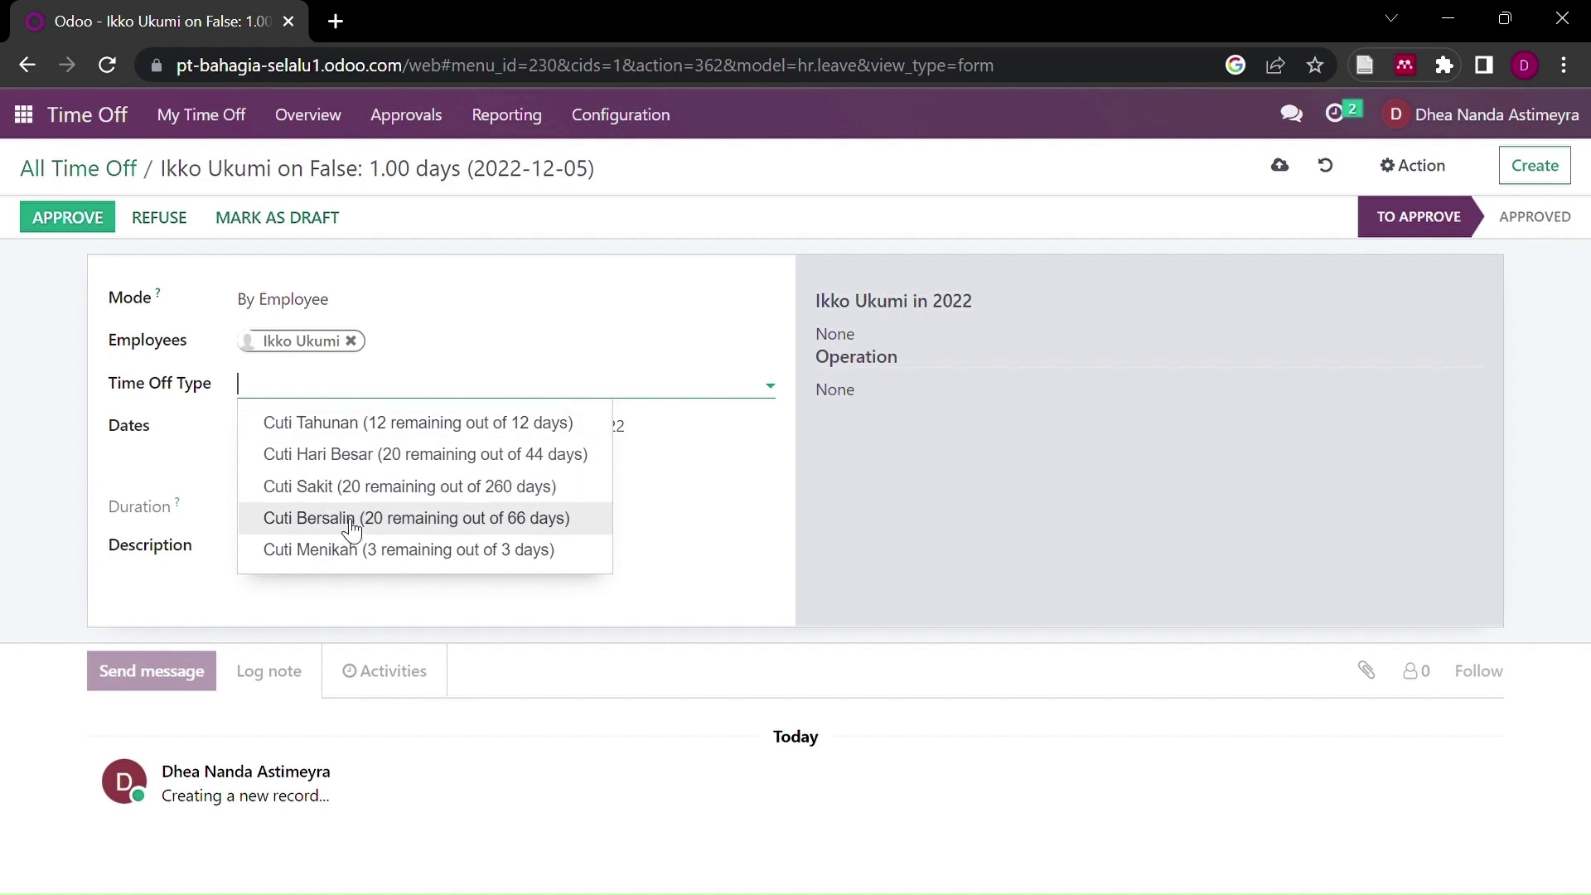
{"action": "left_click", "coordinate": [306, 487]}
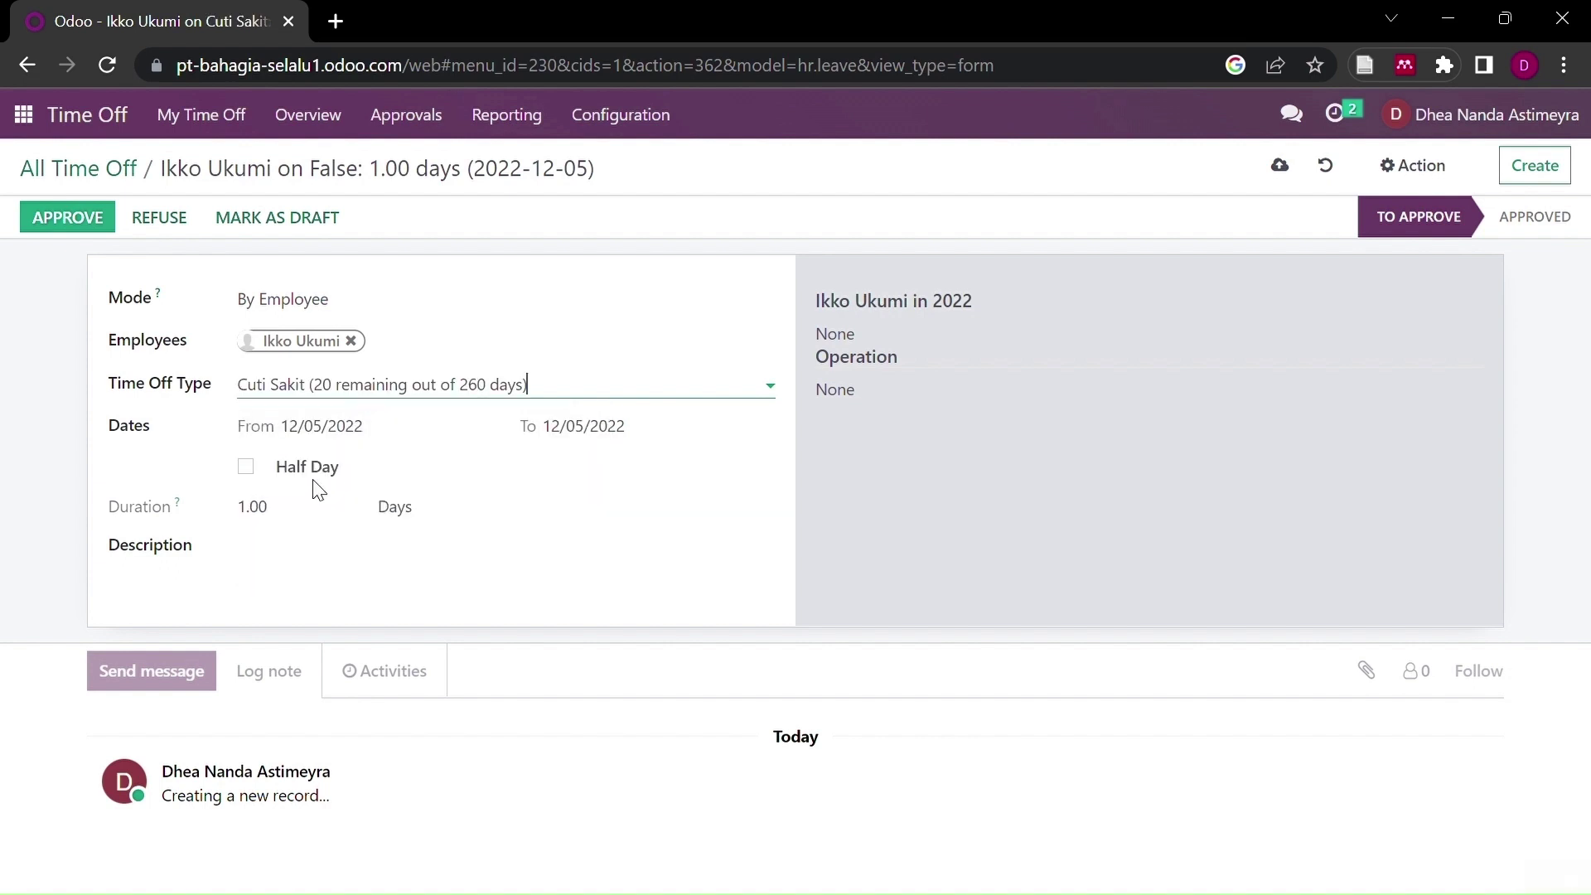
Step: Set the Operation employee's Cuti Sakit request dates from 12/05/2022 to 12/08/2022
{"action": "left_click", "coordinate": [414, 481]}
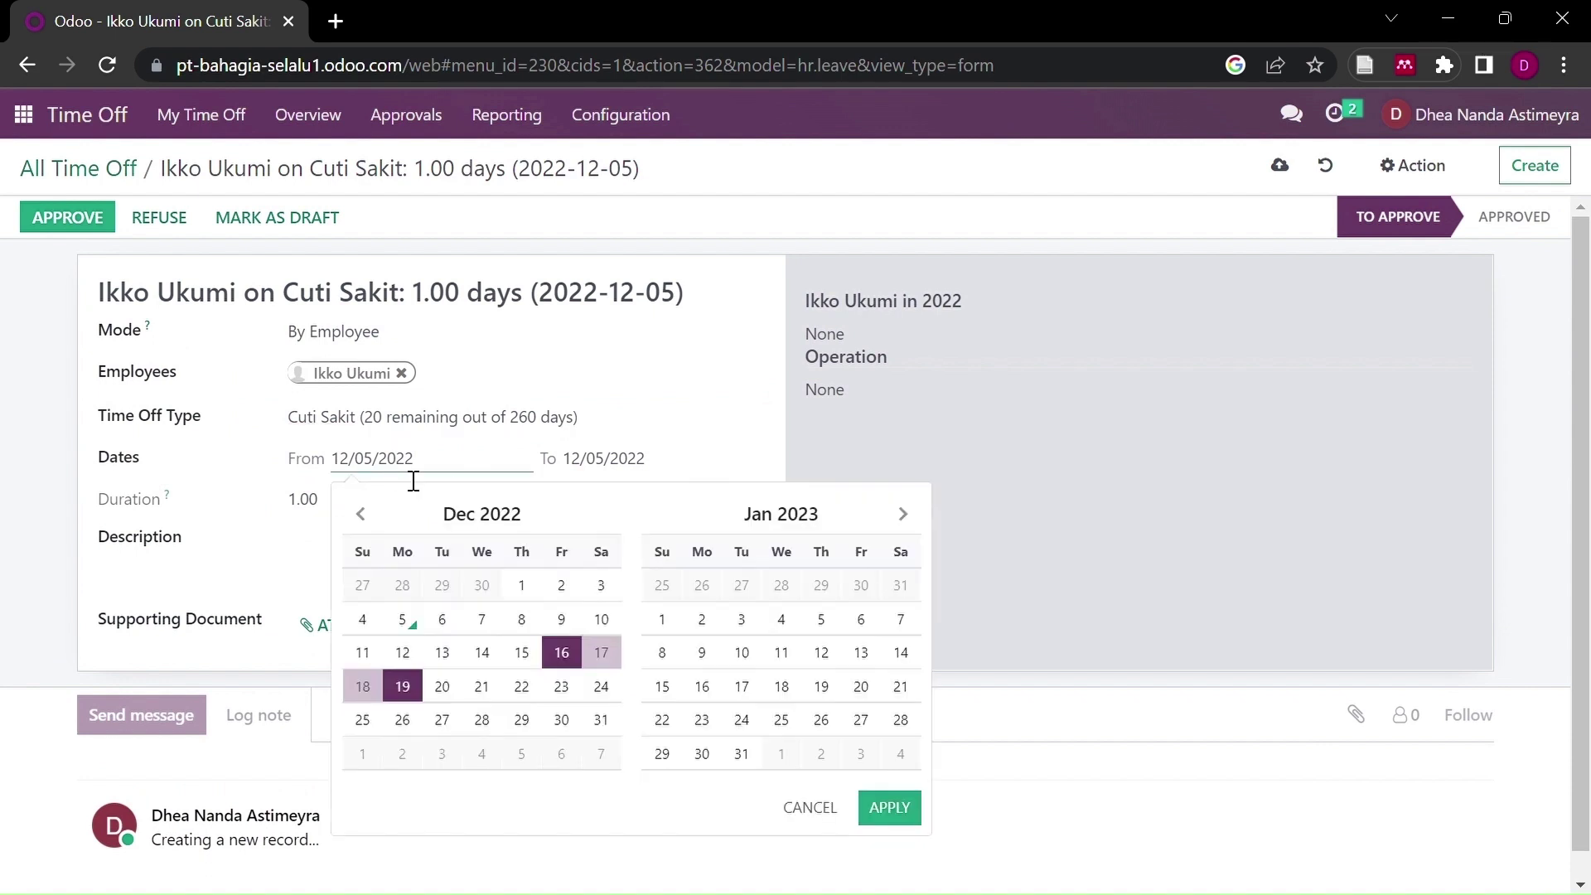
{"action": "left_click", "coordinate": [403, 620]}
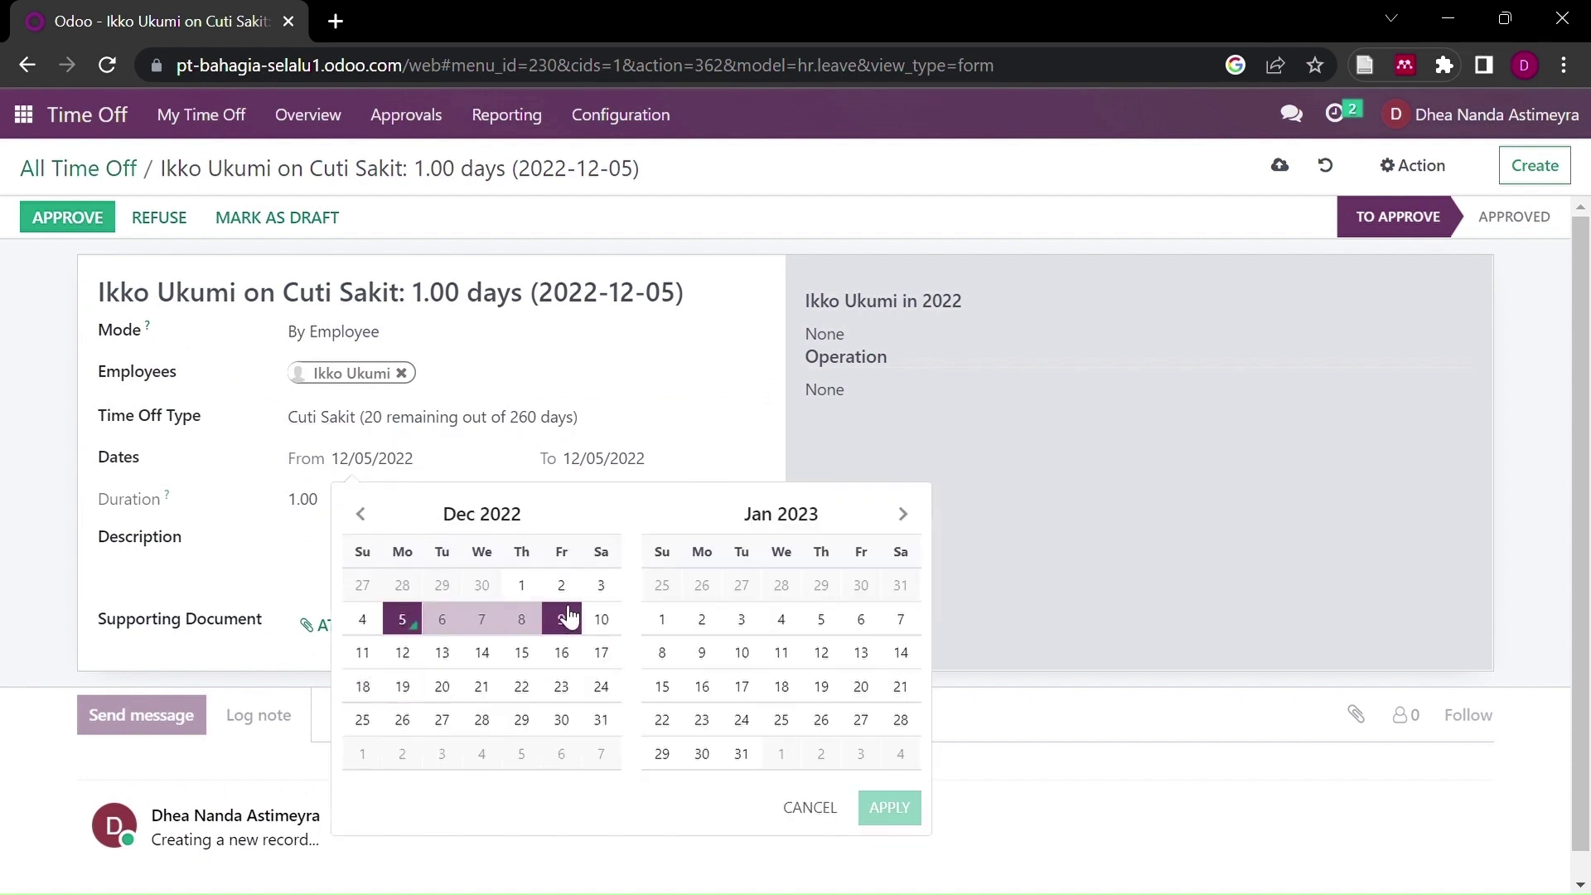
{"action": "left_click", "coordinate": [523, 618]}
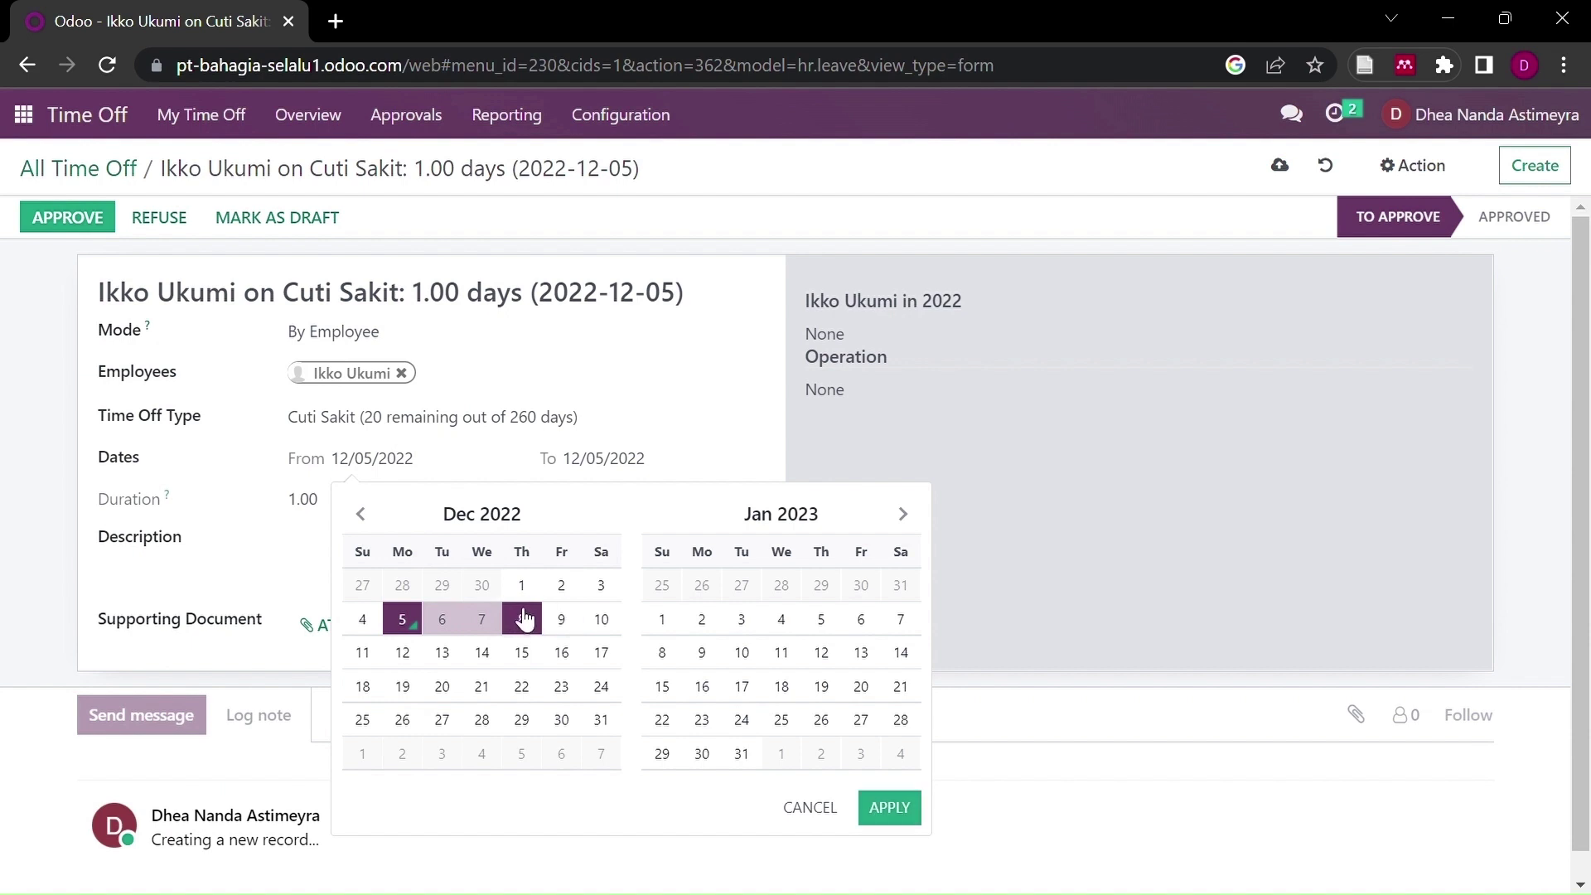
{"action": "left_click", "coordinate": [889, 808]}
Step: Enter "Sakit Demam Berdarah" as the Cuti Sakit request's description and attach 2-3-1-SM.pdf as its supporting document
{"action": "left_click", "coordinate": [401, 596]}
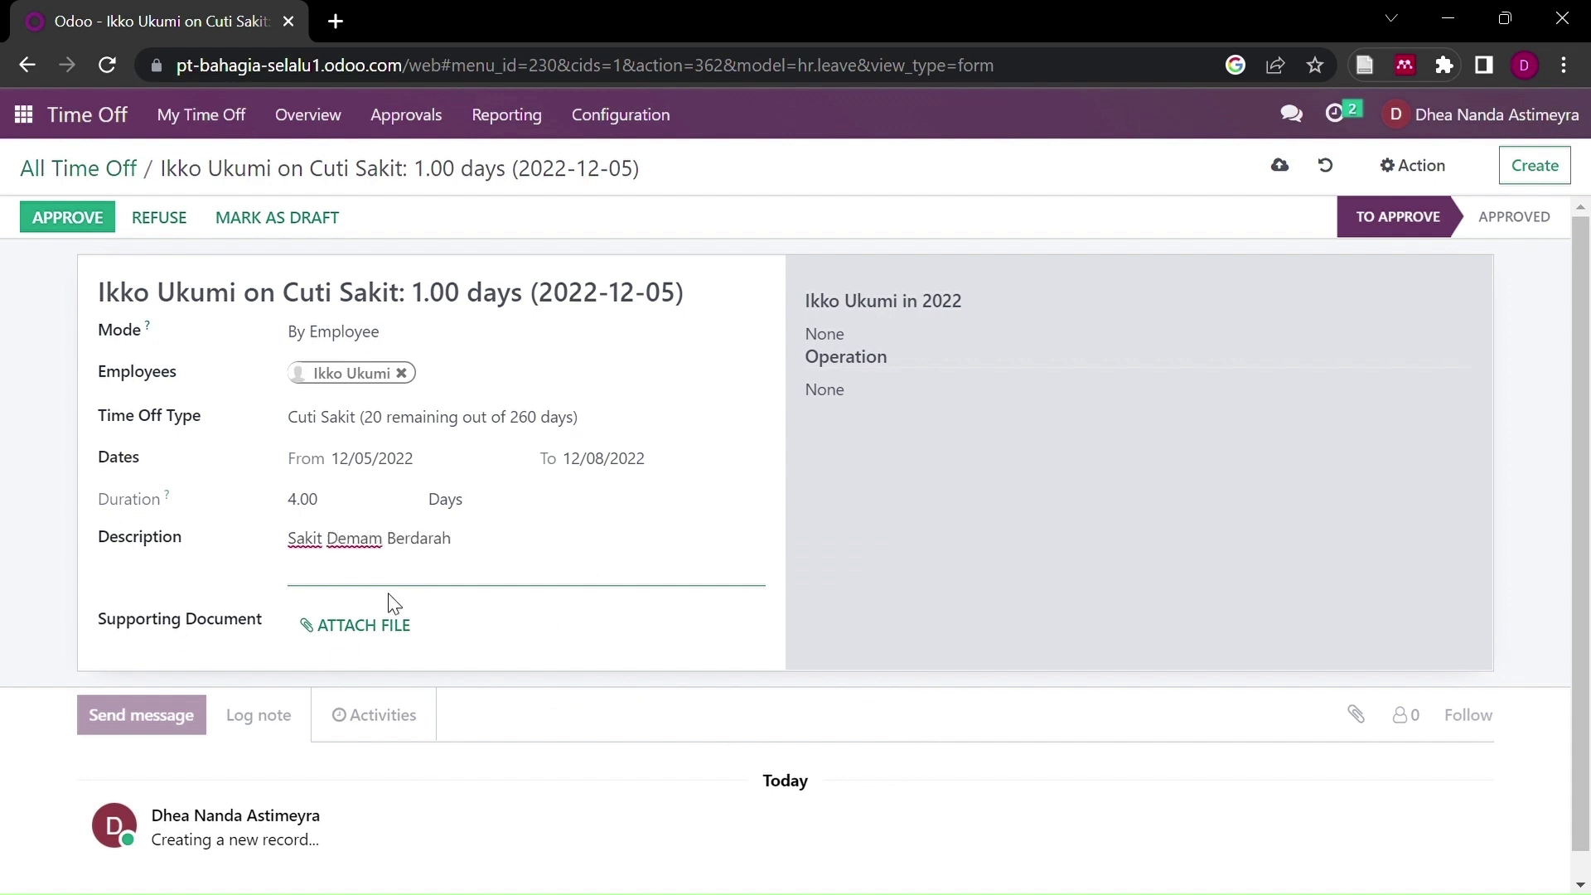
{"action": "left_click", "coordinate": [392, 630]}
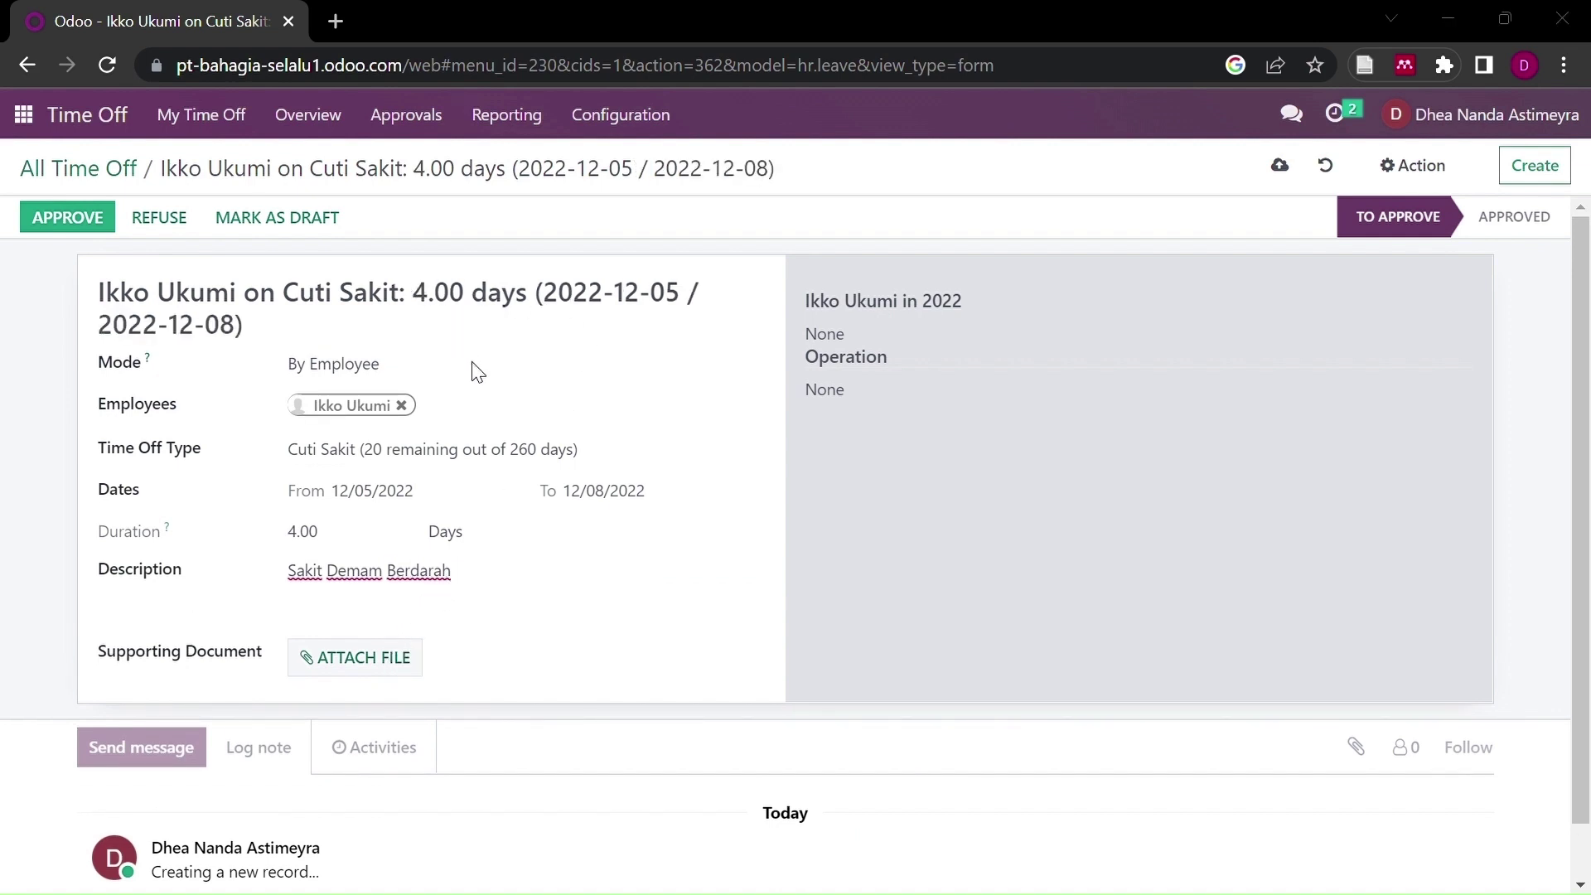
{"action": "left_click", "coordinate": [484, 392]}
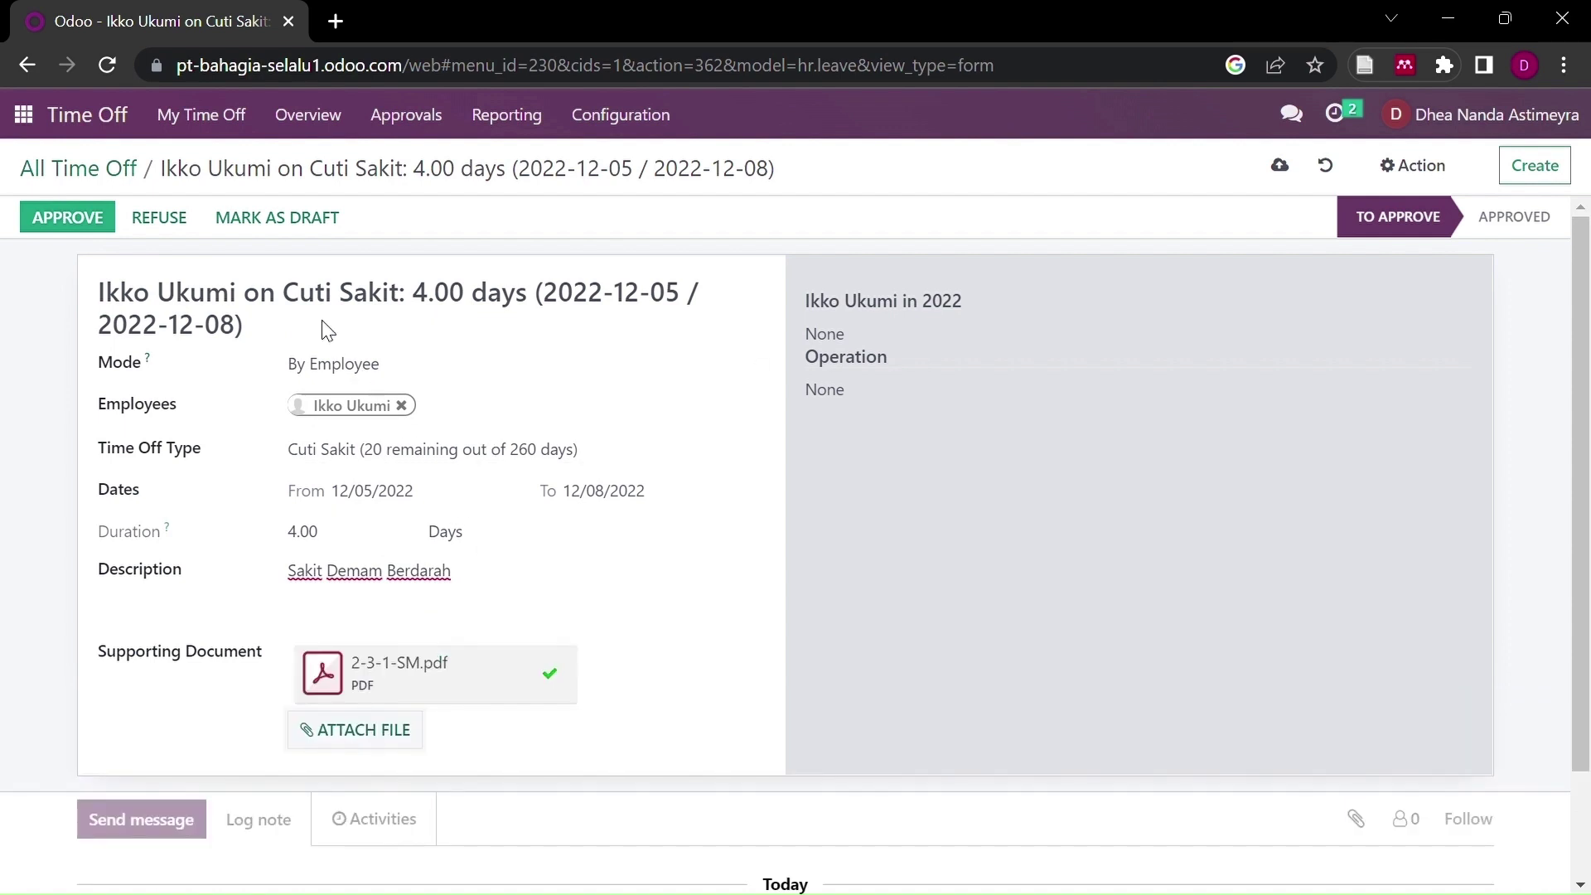
Step: Approve the Cuti Sakit request and create another request for the Marketing employee with time off type Cuti Bersalin
{"action": "left_click", "coordinate": [94, 225]}
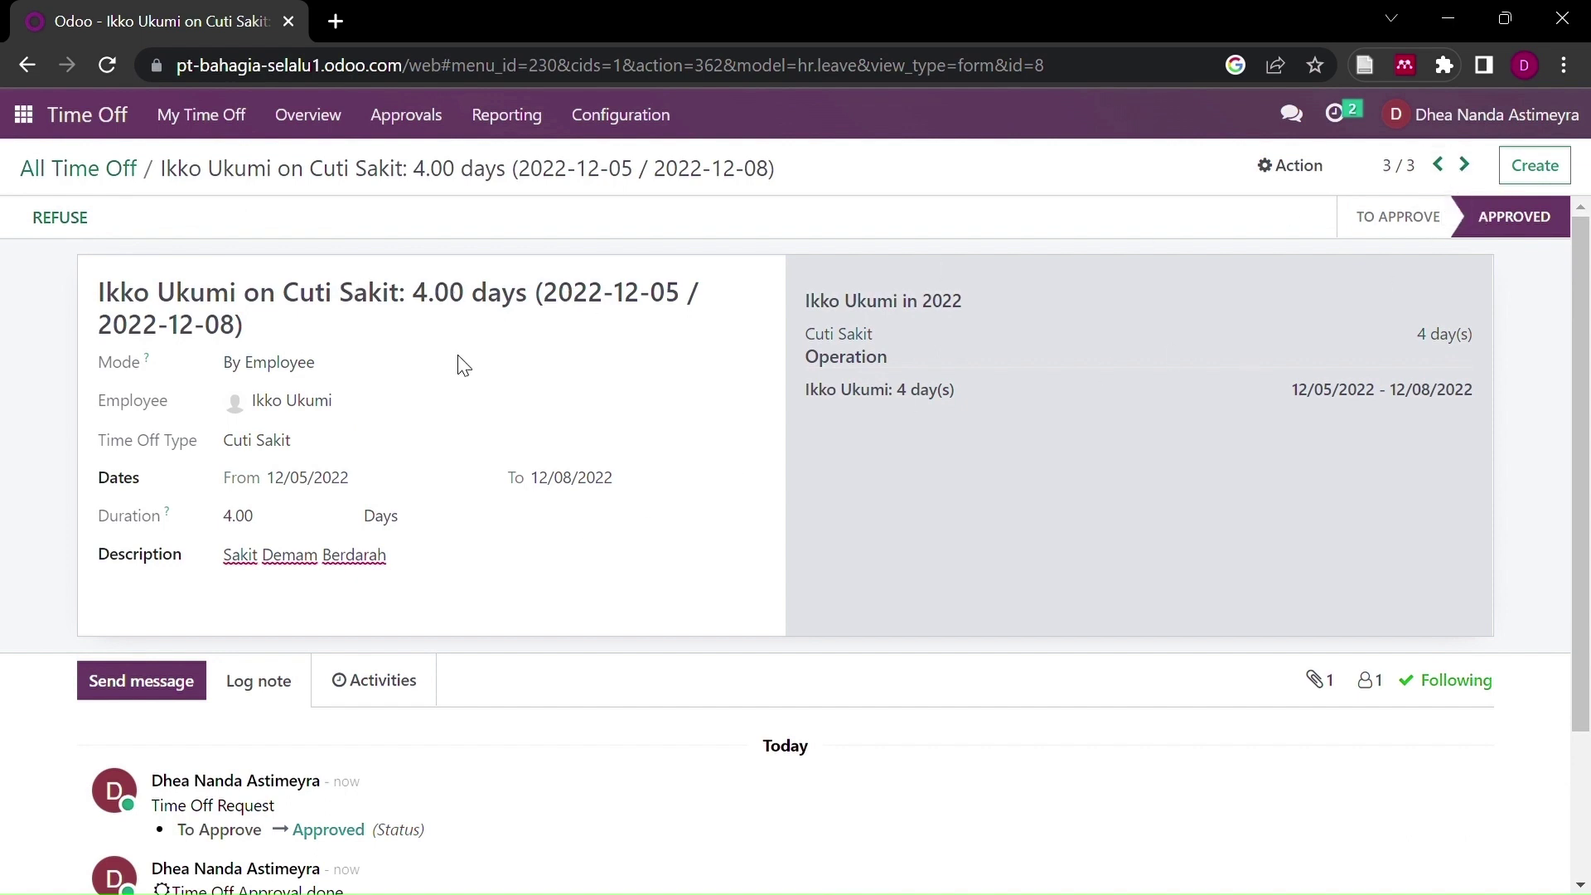
{"action": "left_click", "coordinate": [1534, 165]}
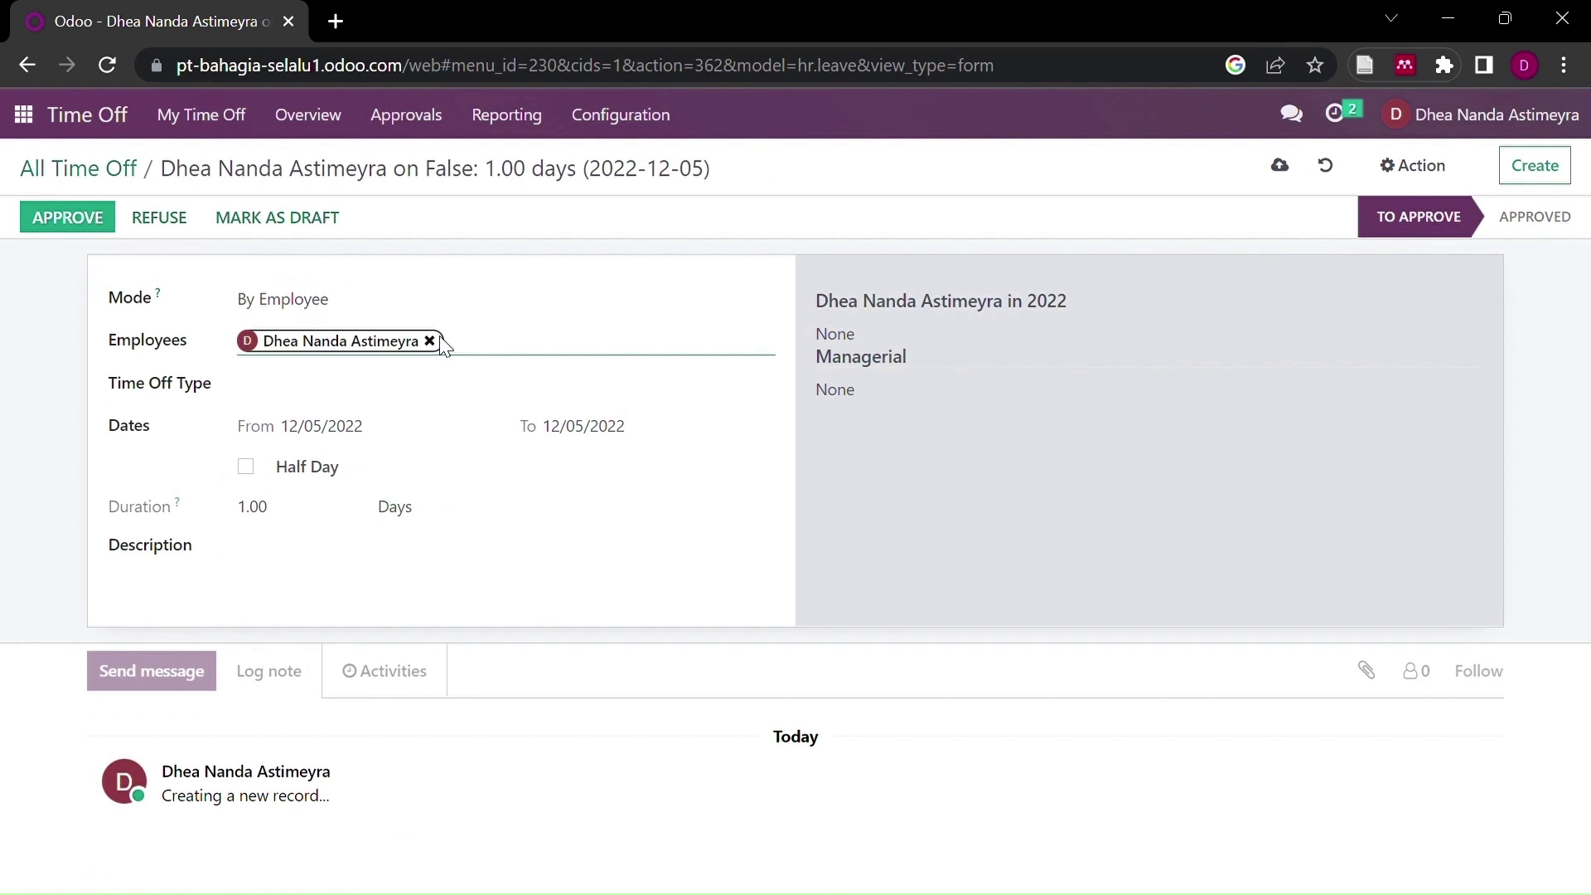
{"action": "left_click", "coordinate": [437, 343]}
{"action": "left_click", "coordinate": [442, 352]}
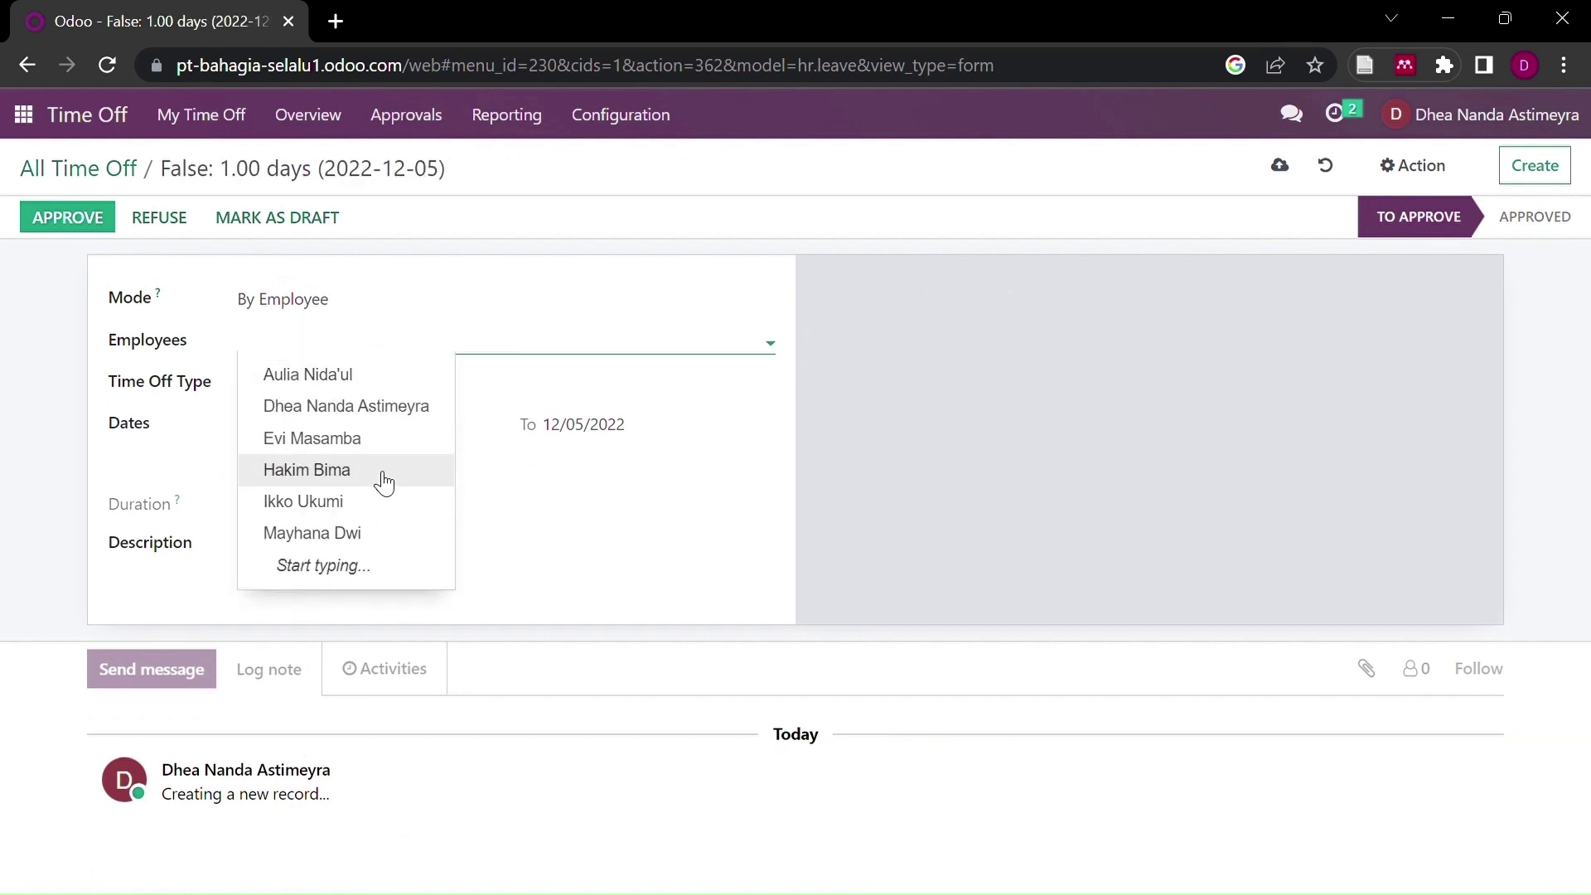
{"action": "left_click", "coordinate": [371, 534]}
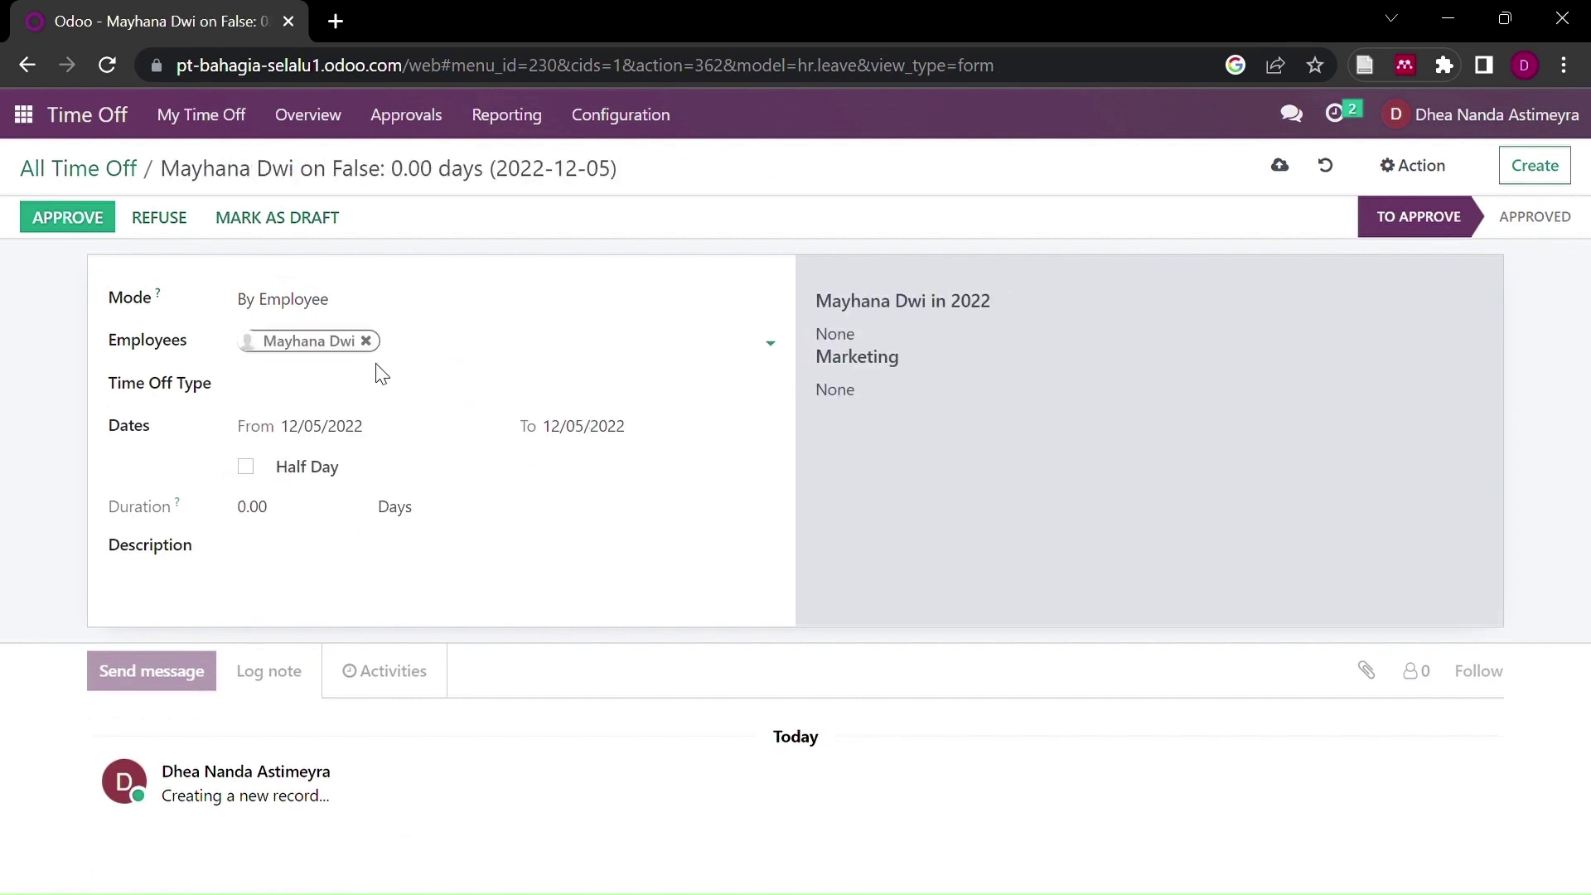
{"action": "left_click", "coordinate": [389, 394]}
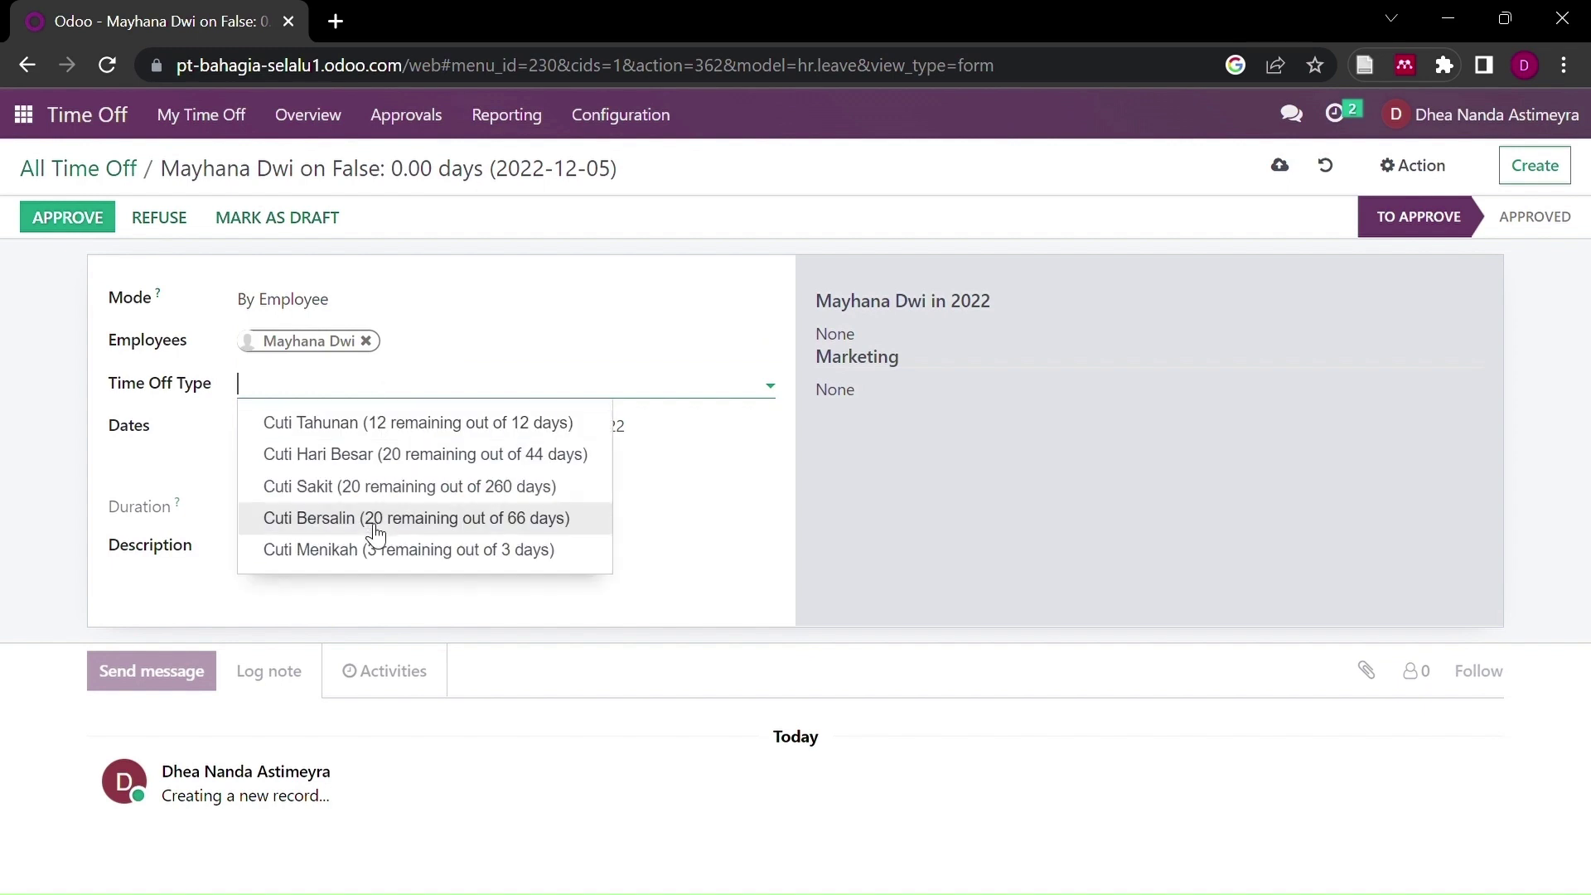
{"action": "left_click", "coordinate": [375, 534]}
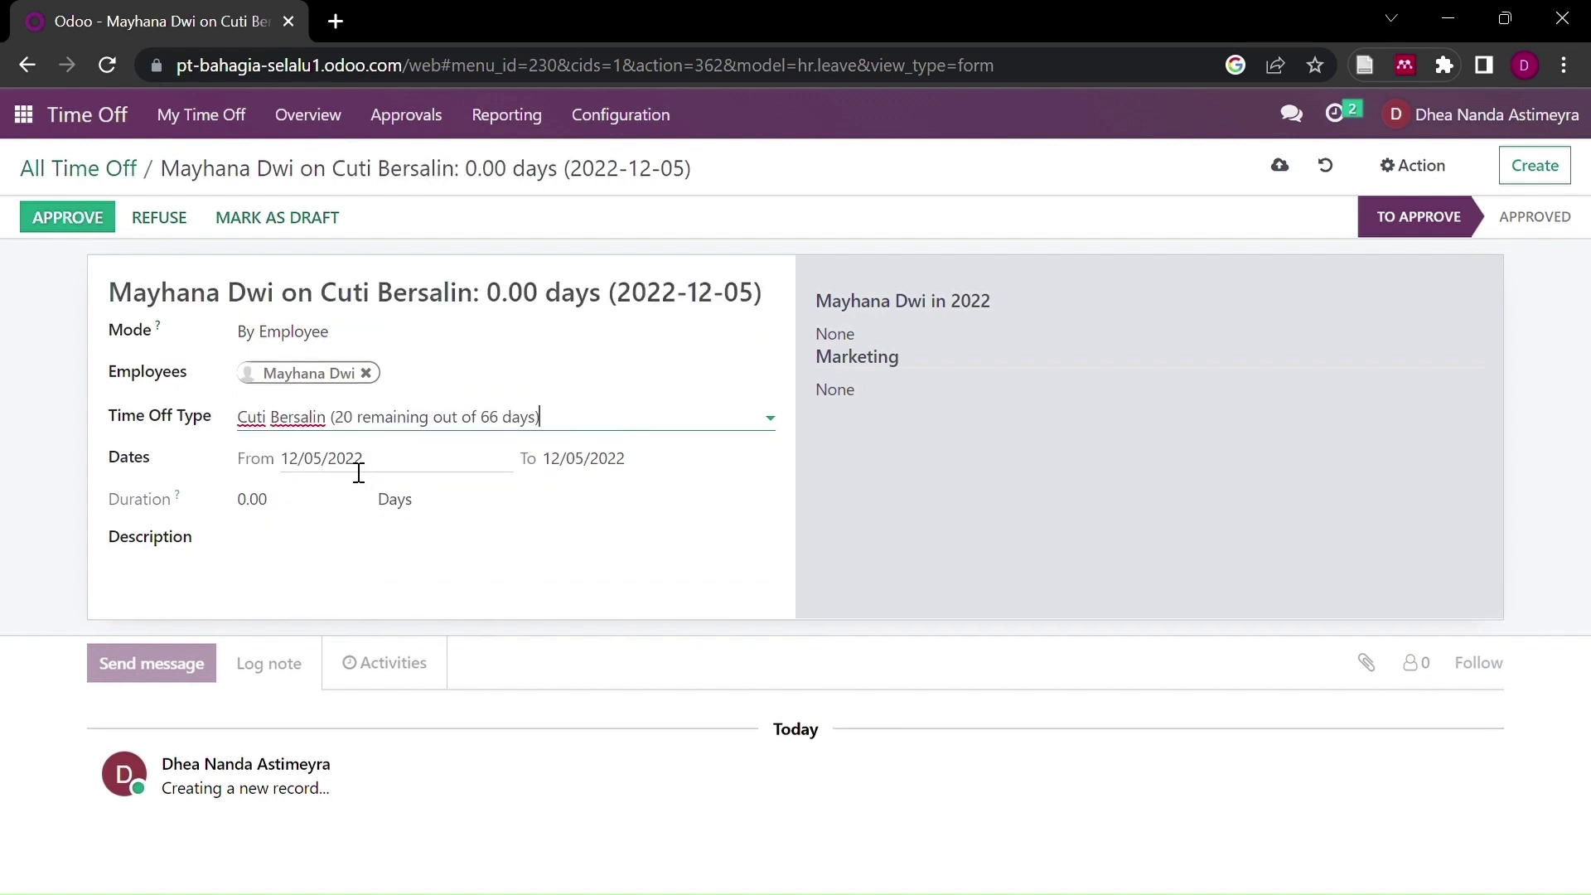
Step: Set the Marketing employee's Cuti Bersalin request dates from 11/01/2022 to 12/05/2022
{"action": "left_click", "coordinate": [358, 470]}
{"action": "left_click", "coordinate": [310, 514]}
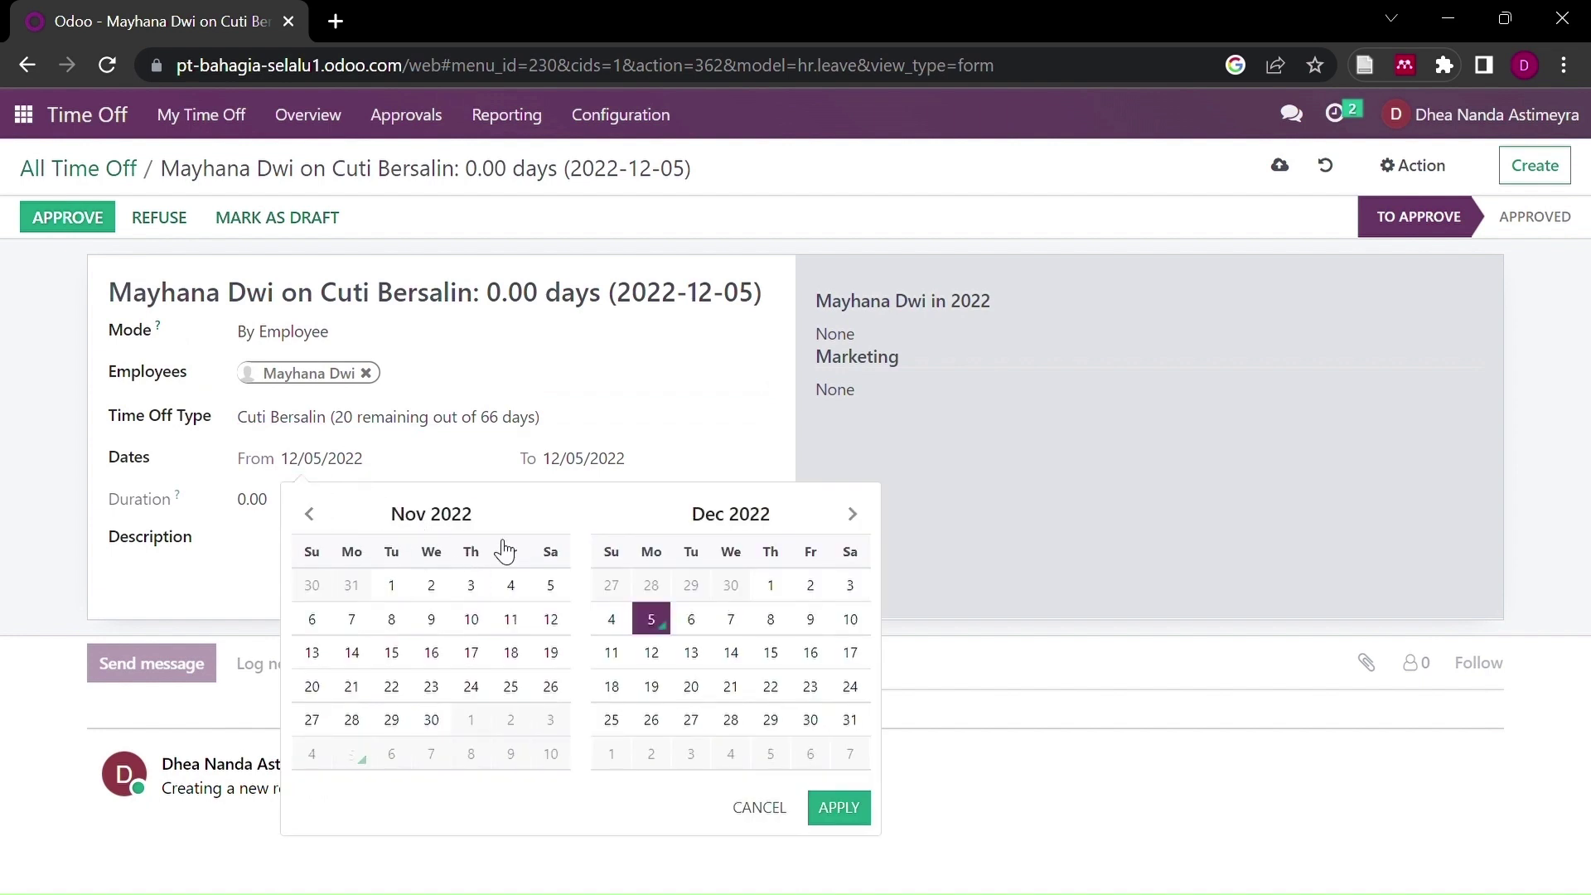
{"action": "left_click", "coordinate": [391, 589]}
{"action": "left_click", "coordinate": [653, 623]}
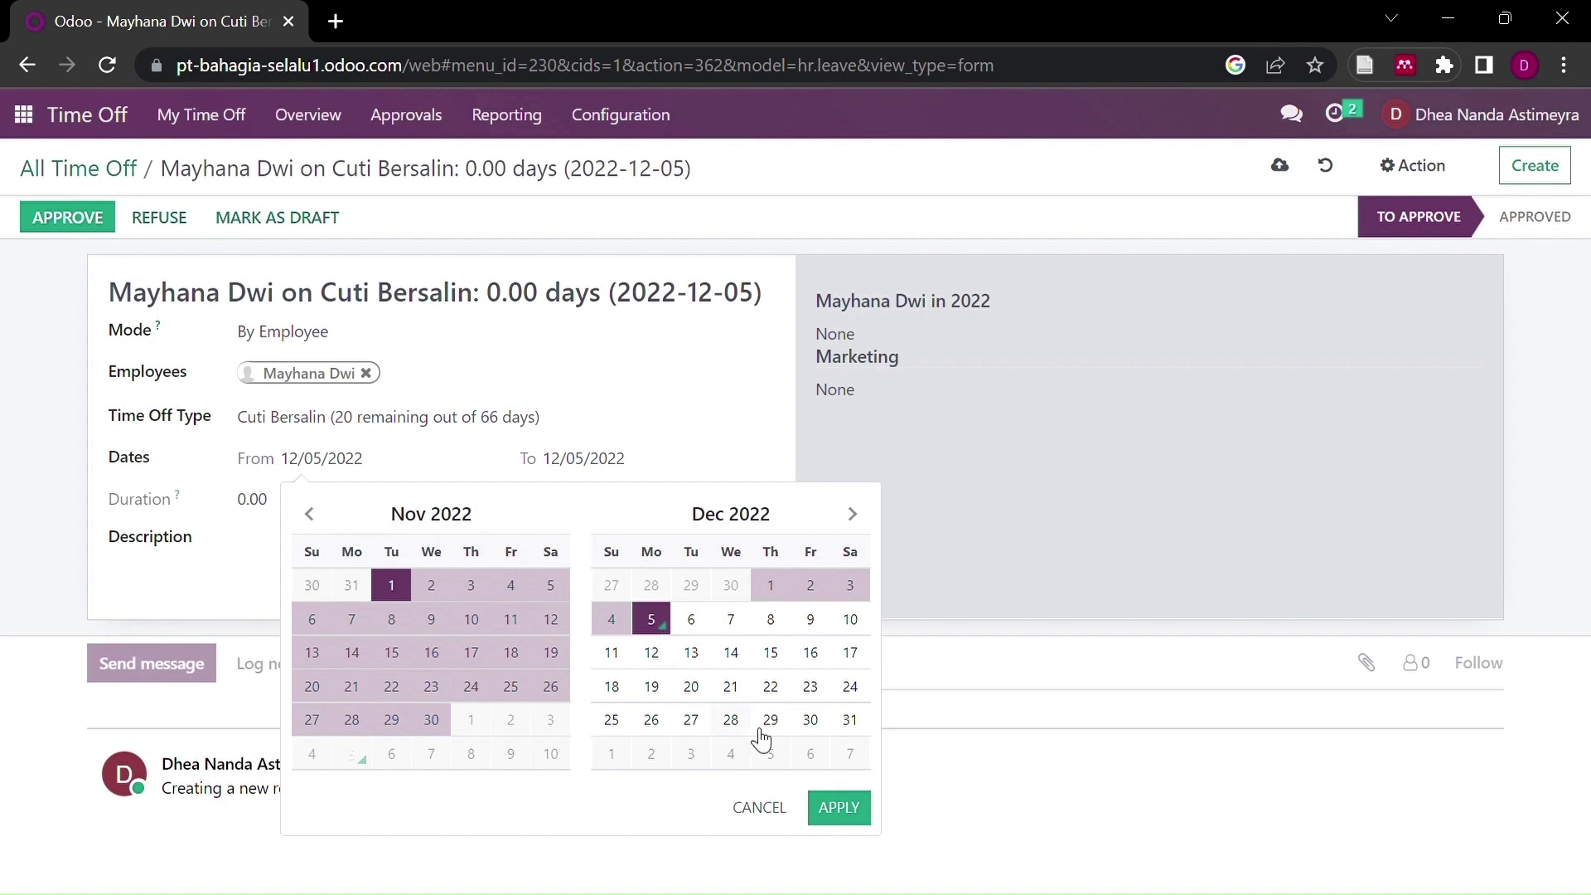
{"action": "left_click", "coordinate": [840, 808]}
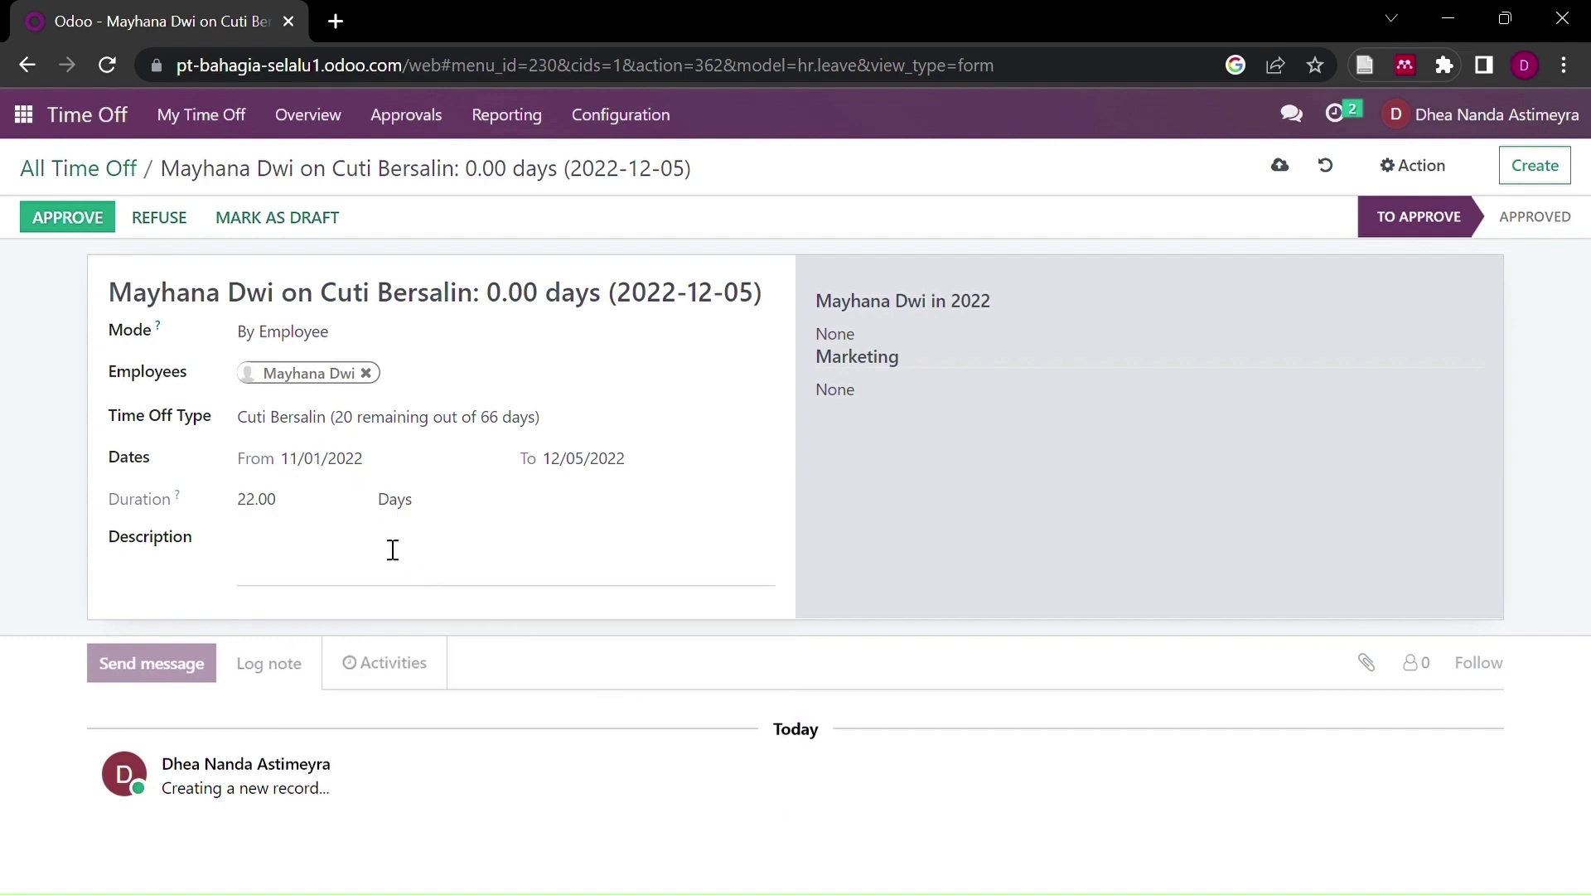
Step: Enter "Cuti Hamil" as the description of the Cuti Bersalin request and approve the request
{"action": "left_click", "coordinate": [381, 571]}
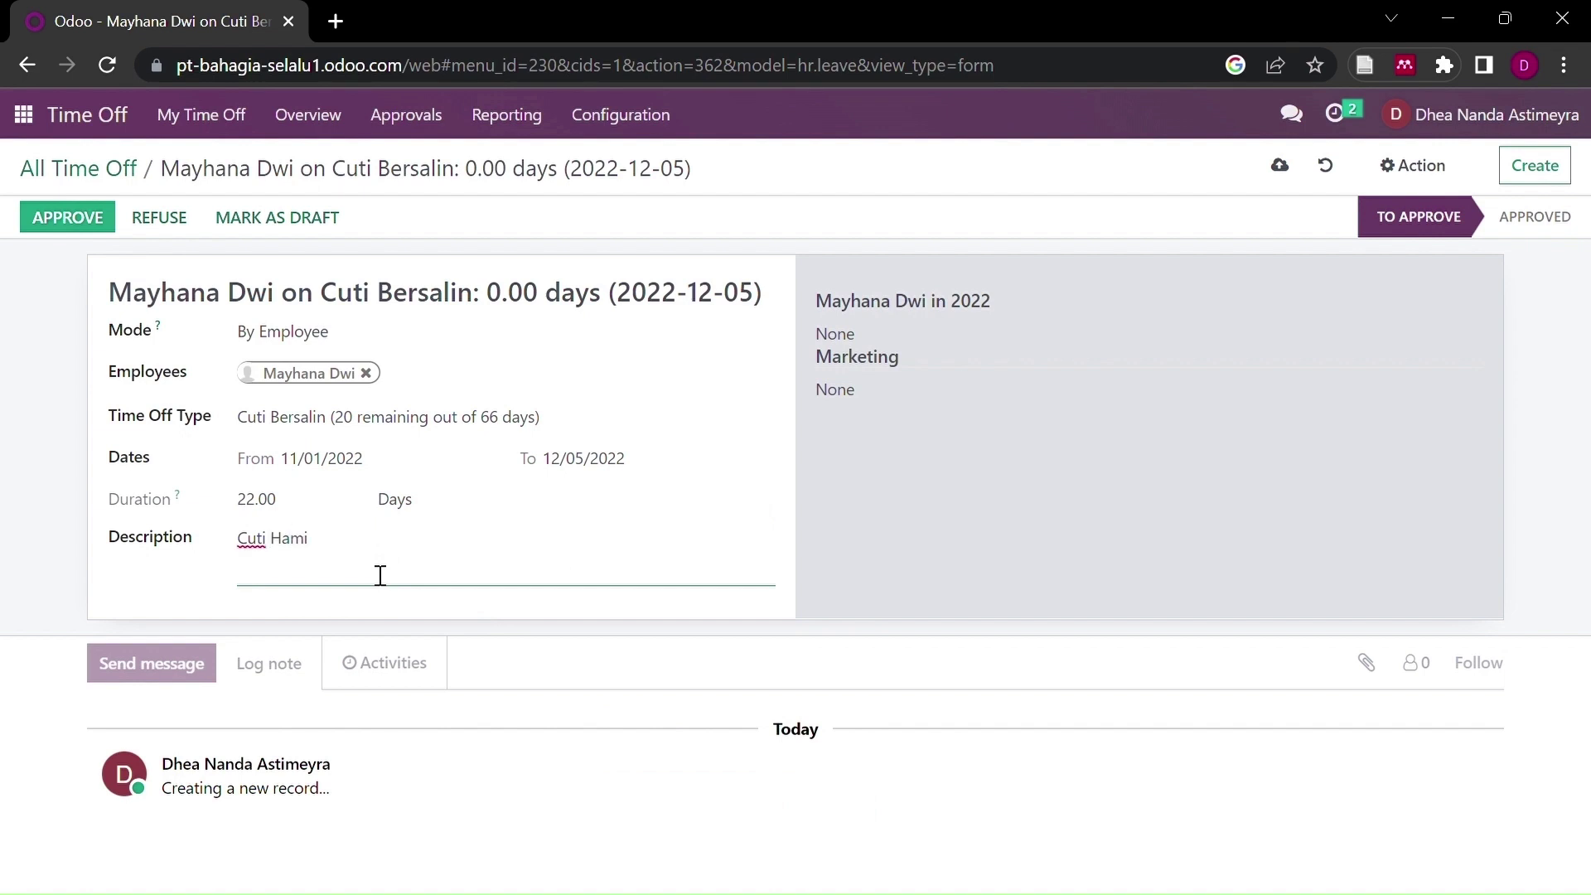
{"action": "left_click", "coordinate": [83, 231]}
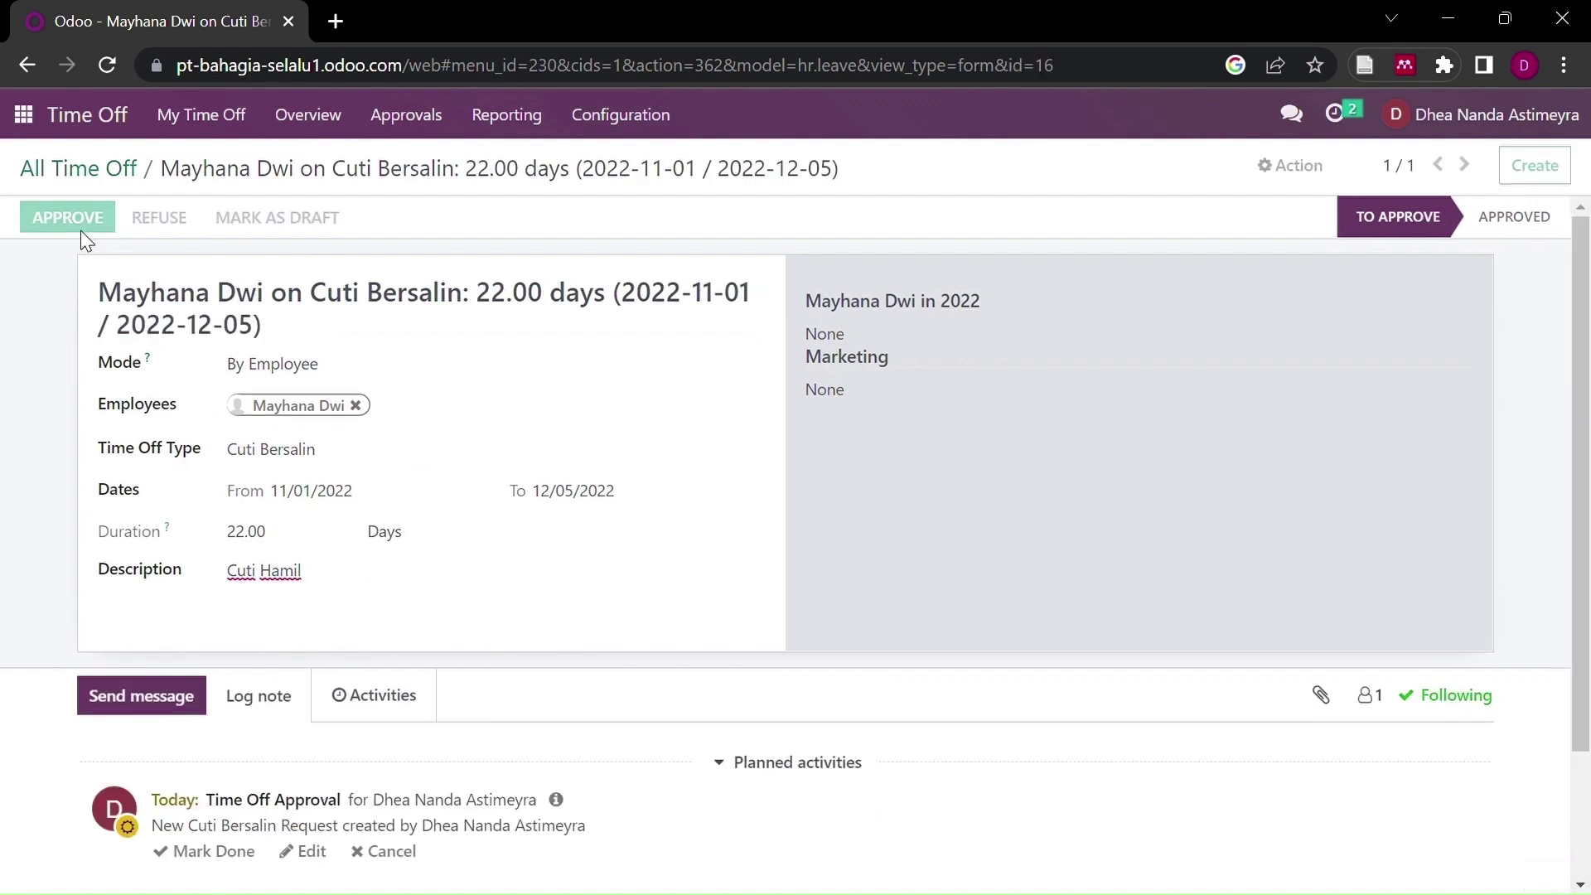
Step: Open the time off approvals list and extend its filters with Need Second Approval, Approved Time Off and the combined status filter
{"action": "left_click", "coordinate": [425, 111]}
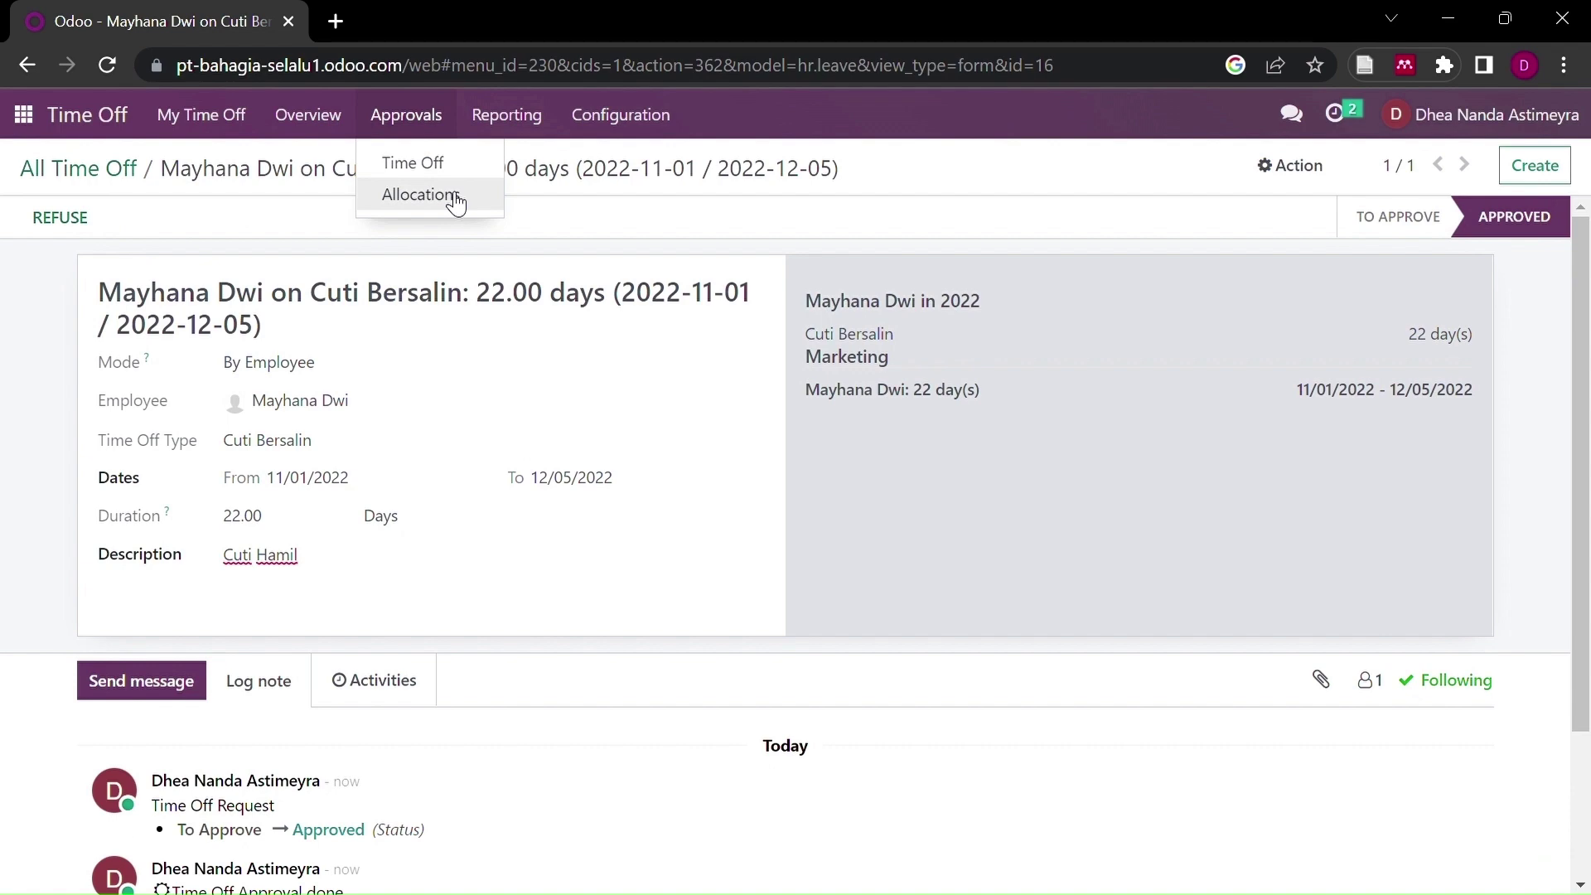
{"action": "left_click", "coordinate": [455, 165]}
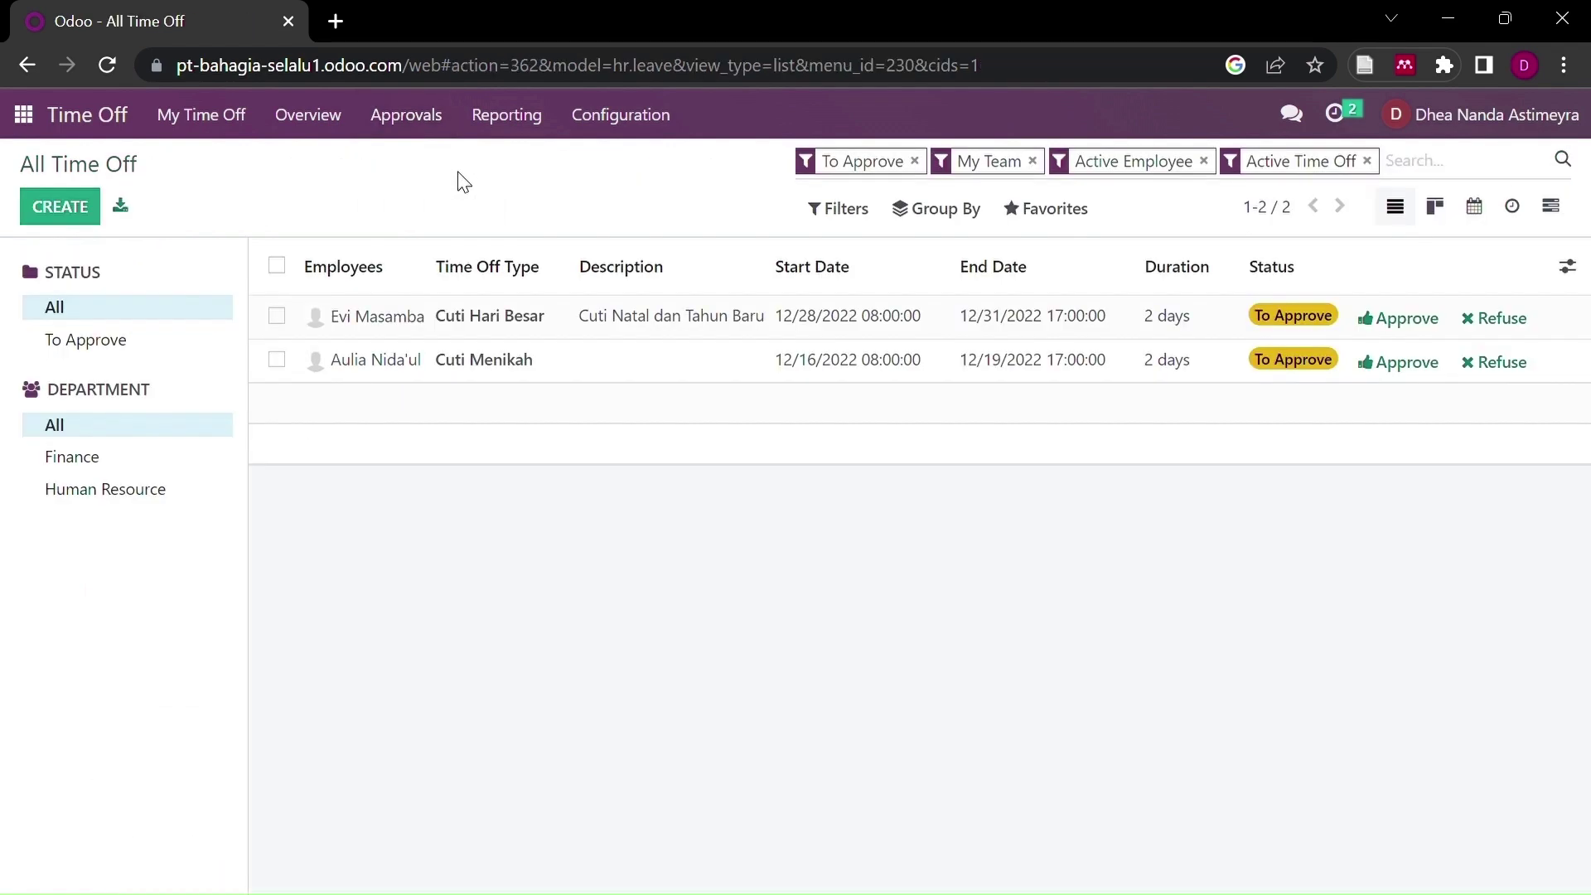
{"action": "left_click", "coordinate": [879, 210]}
{"action": "left_click", "coordinate": [884, 284]}
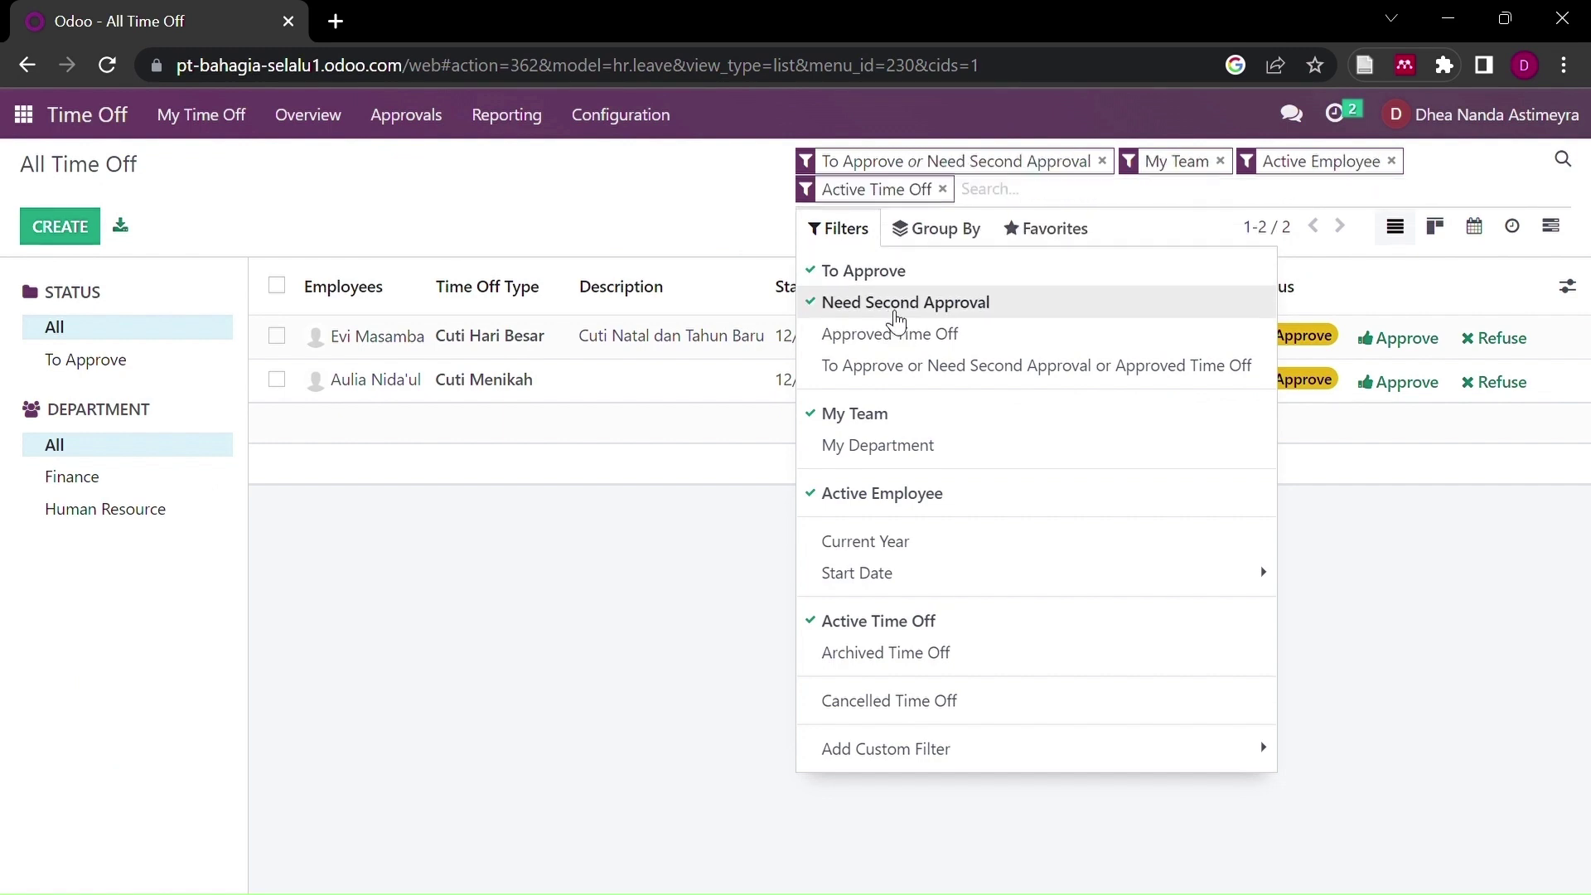
{"action": "left_click", "coordinate": [894, 313]}
{"action": "left_click", "coordinate": [893, 309]}
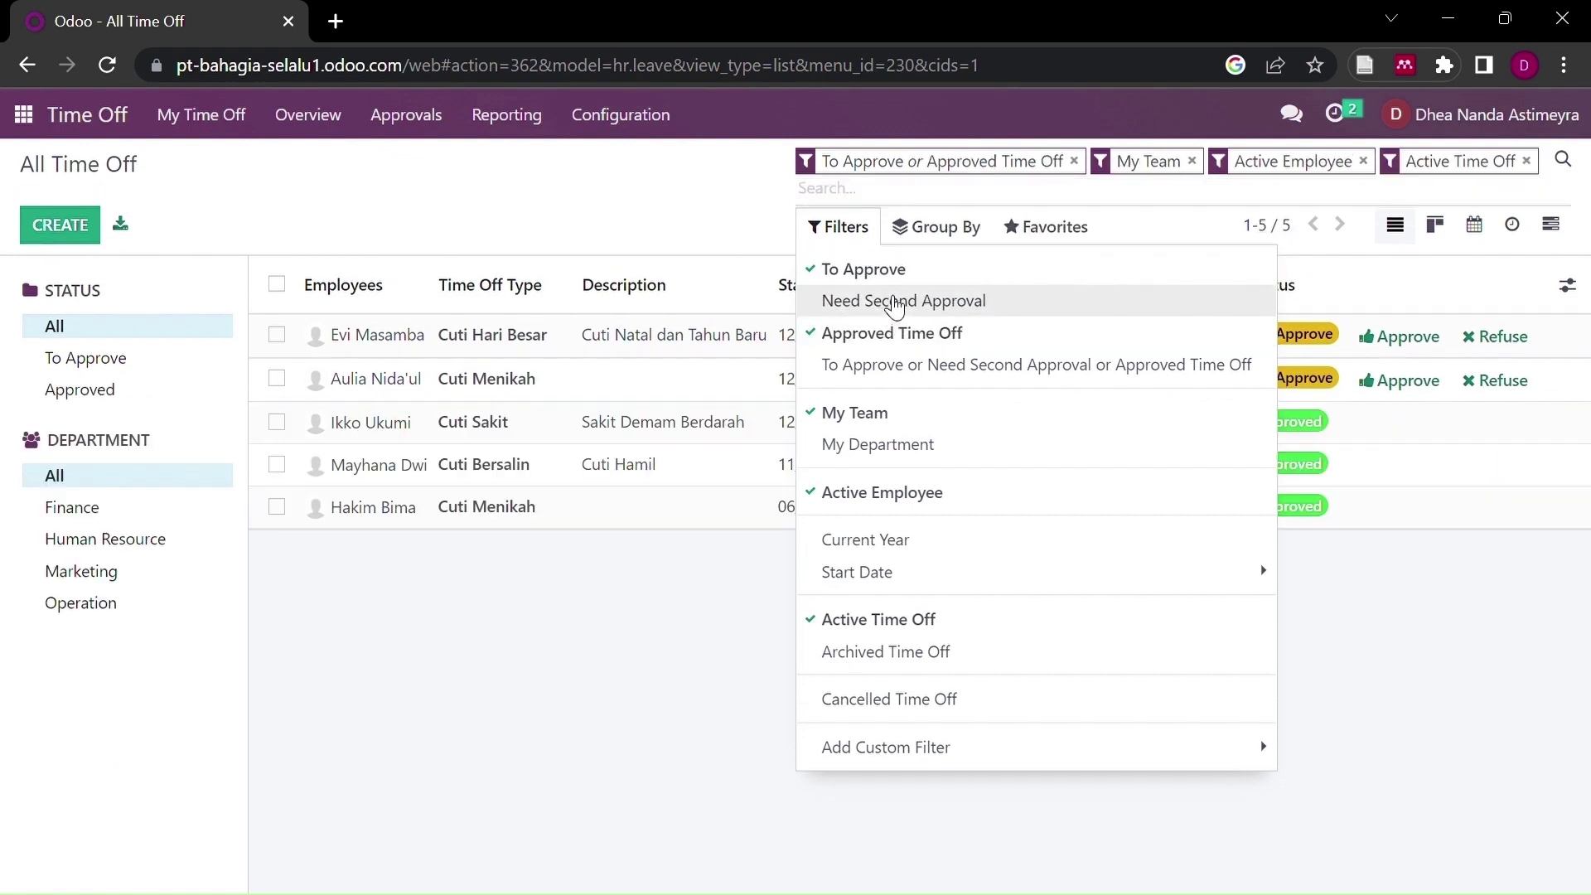
{"action": "left_click", "coordinate": [894, 300]}
{"action": "left_click", "coordinate": [907, 373]}
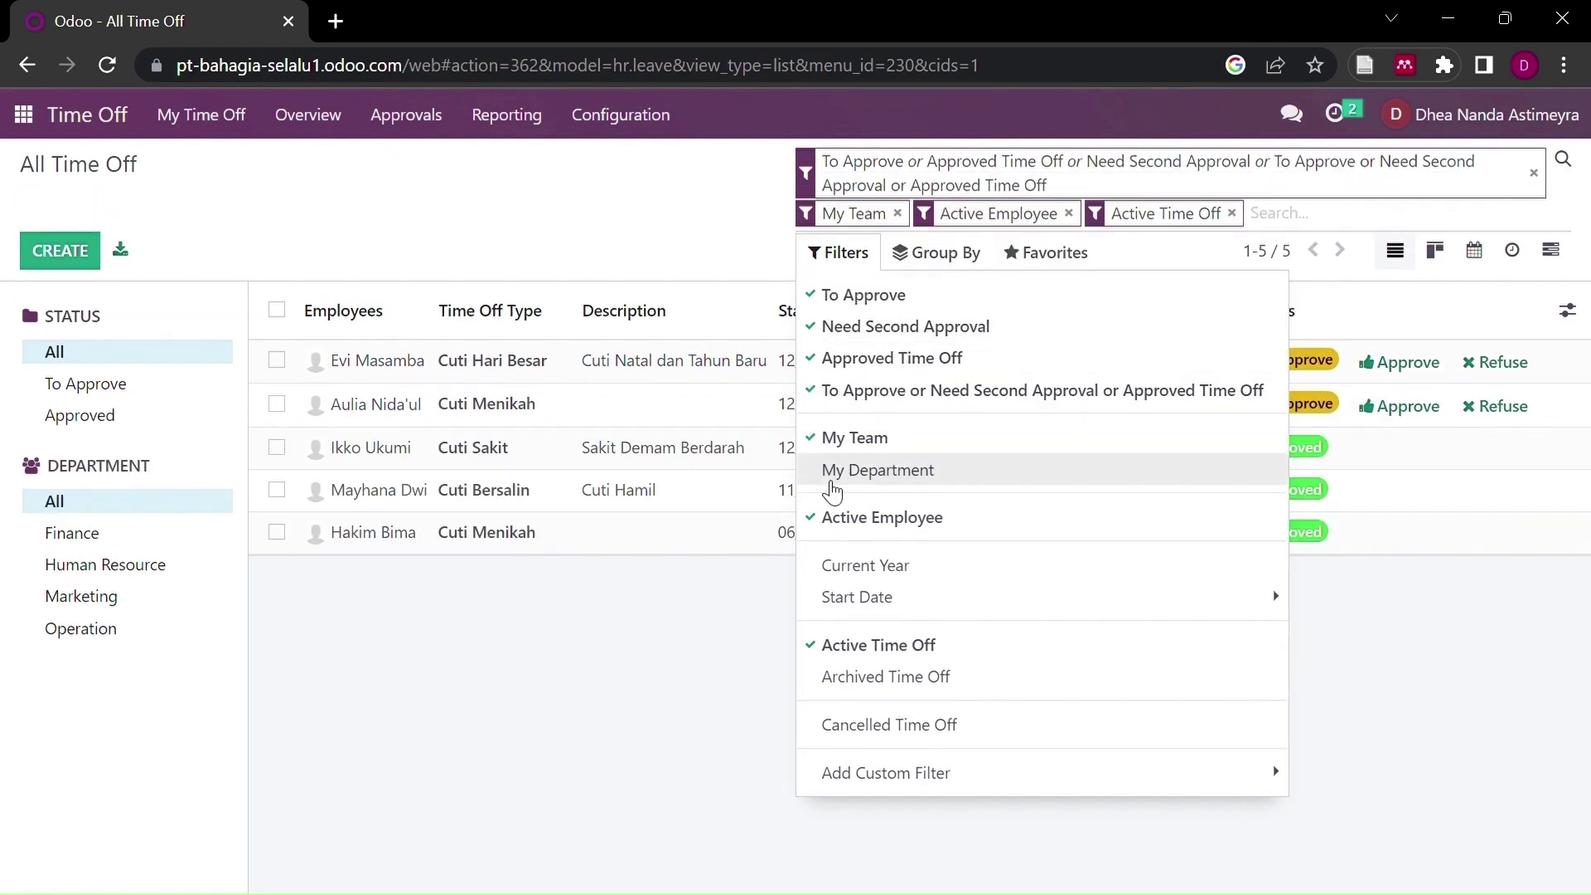
{"action": "left_click", "coordinate": [810, 650]}
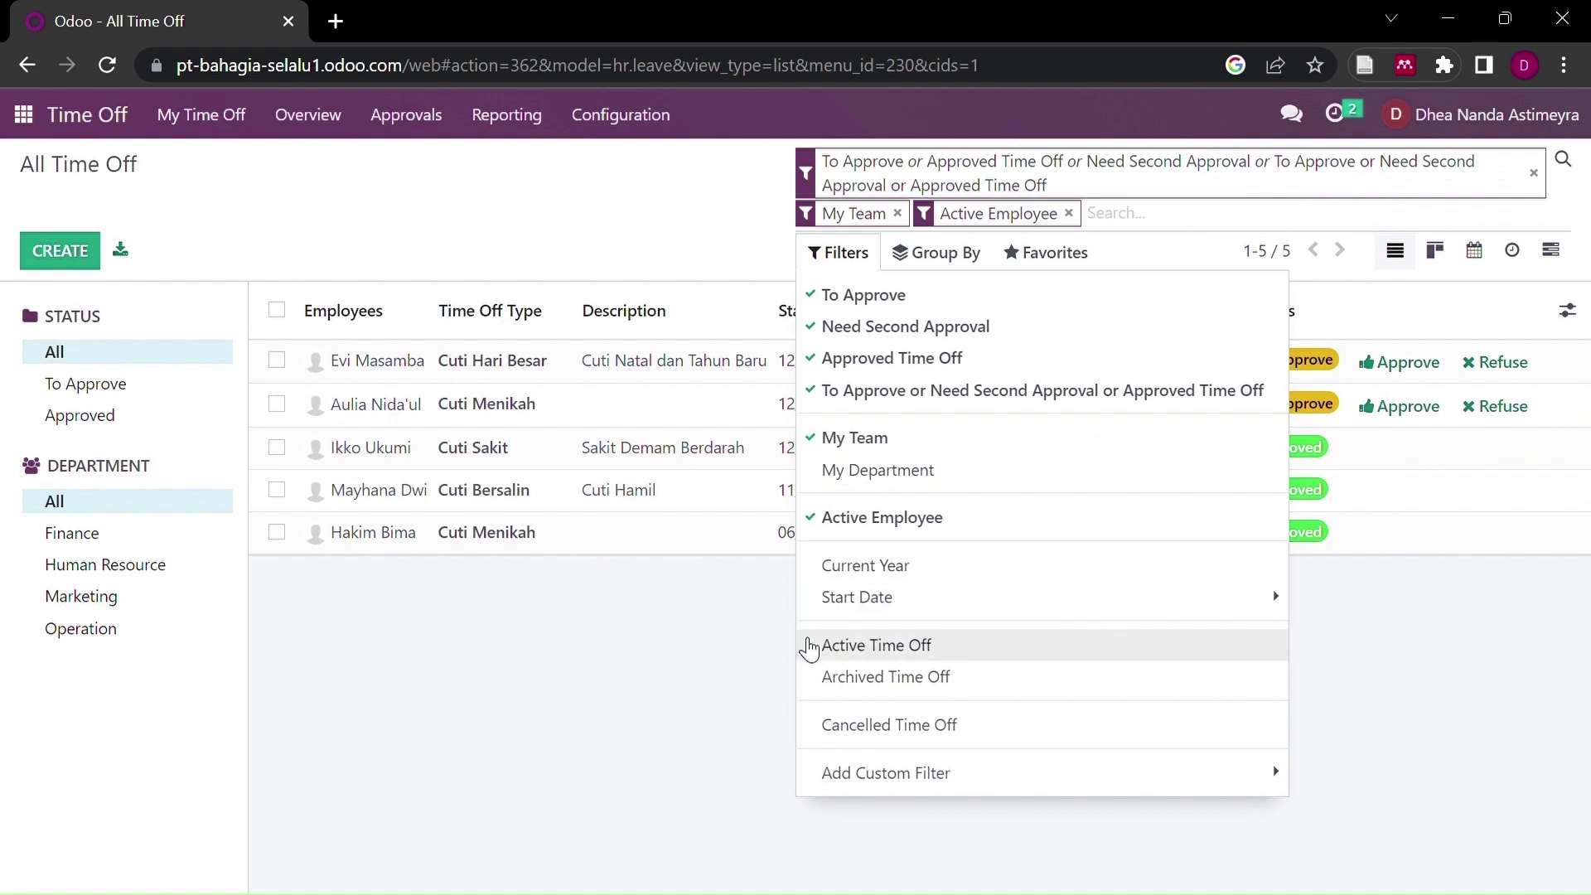
{"action": "left_click", "coordinate": [811, 650]}
{"action": "left_click", "coordinate": [686, 638]}
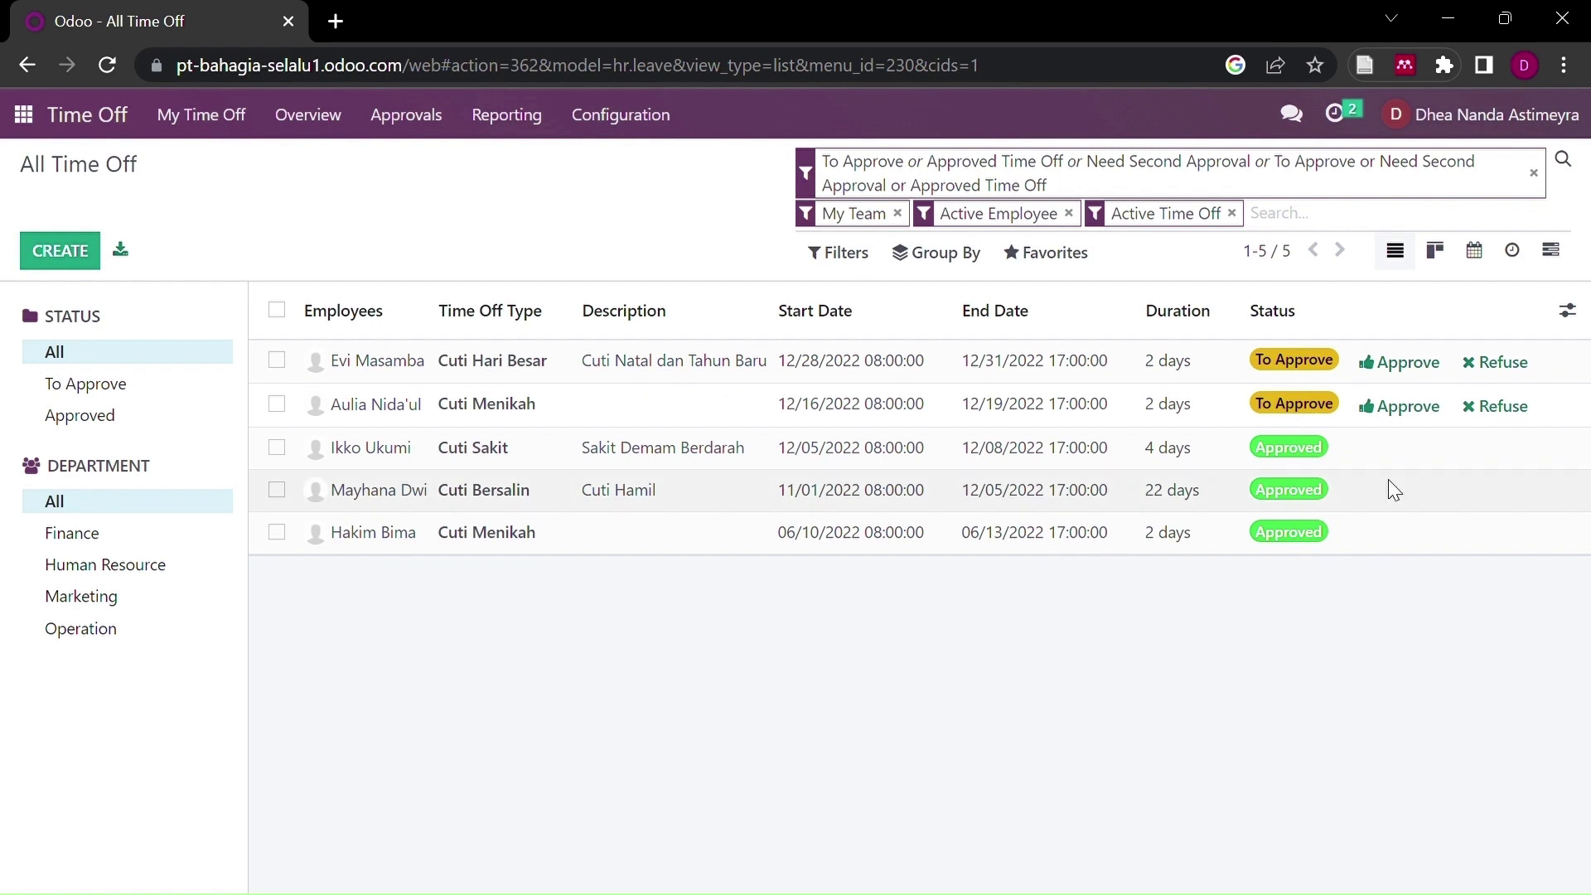
Step: Approve the Finance employee's pending Cuti Hari Besar request and, from today's time off activities, the Human Resource employee's Cuti Menikah request
{"action": "left_click", "coordinate": [1403, 371]}
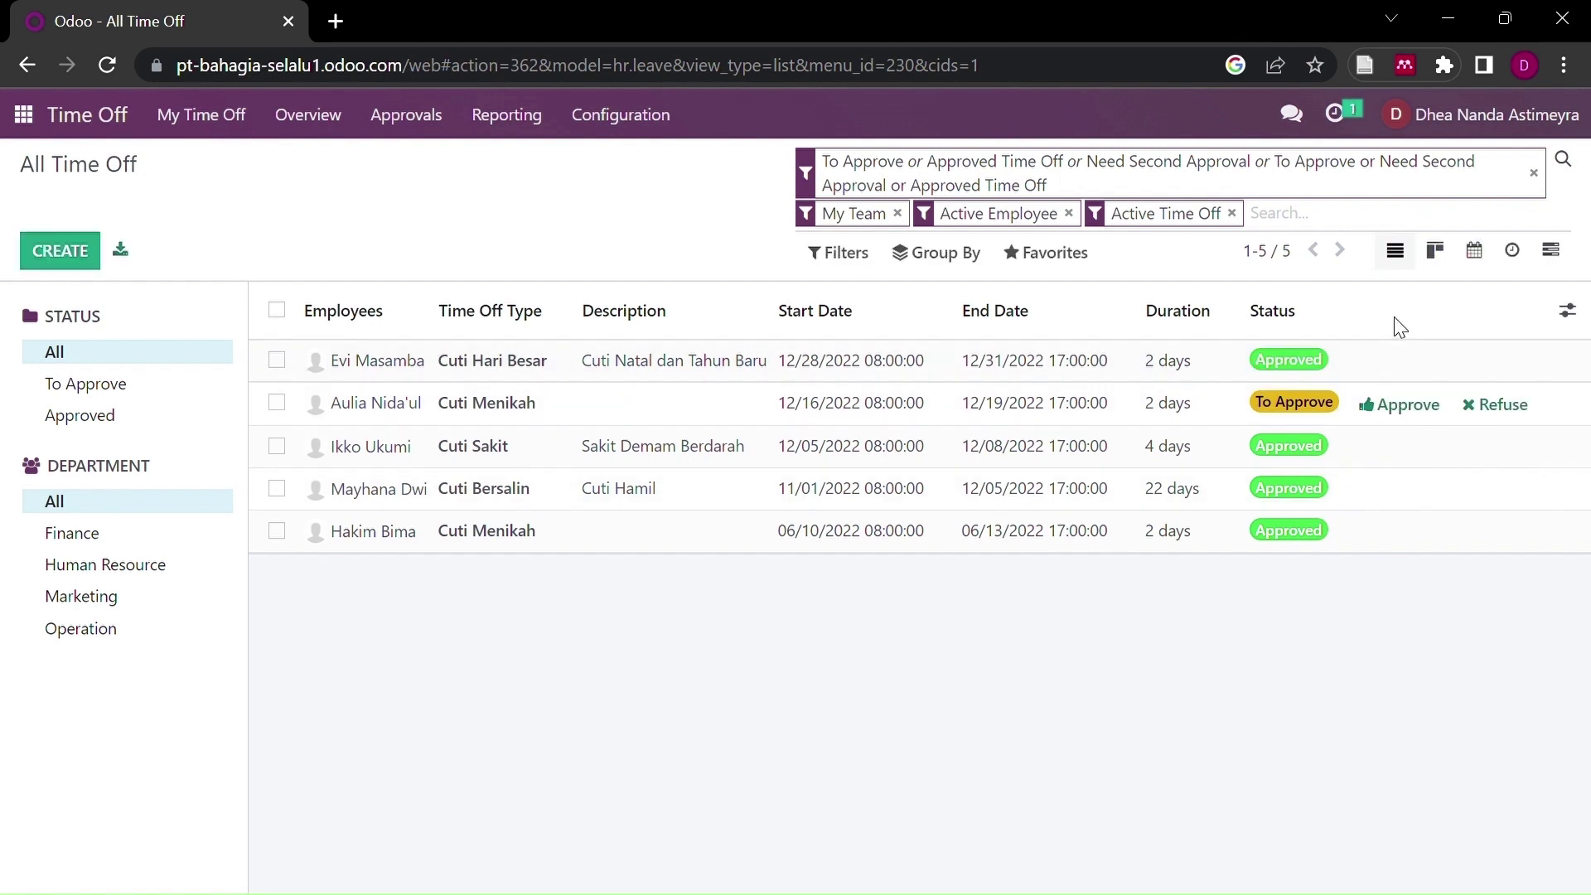
{"action": "left_click", "coordinate": [1334, 114]}
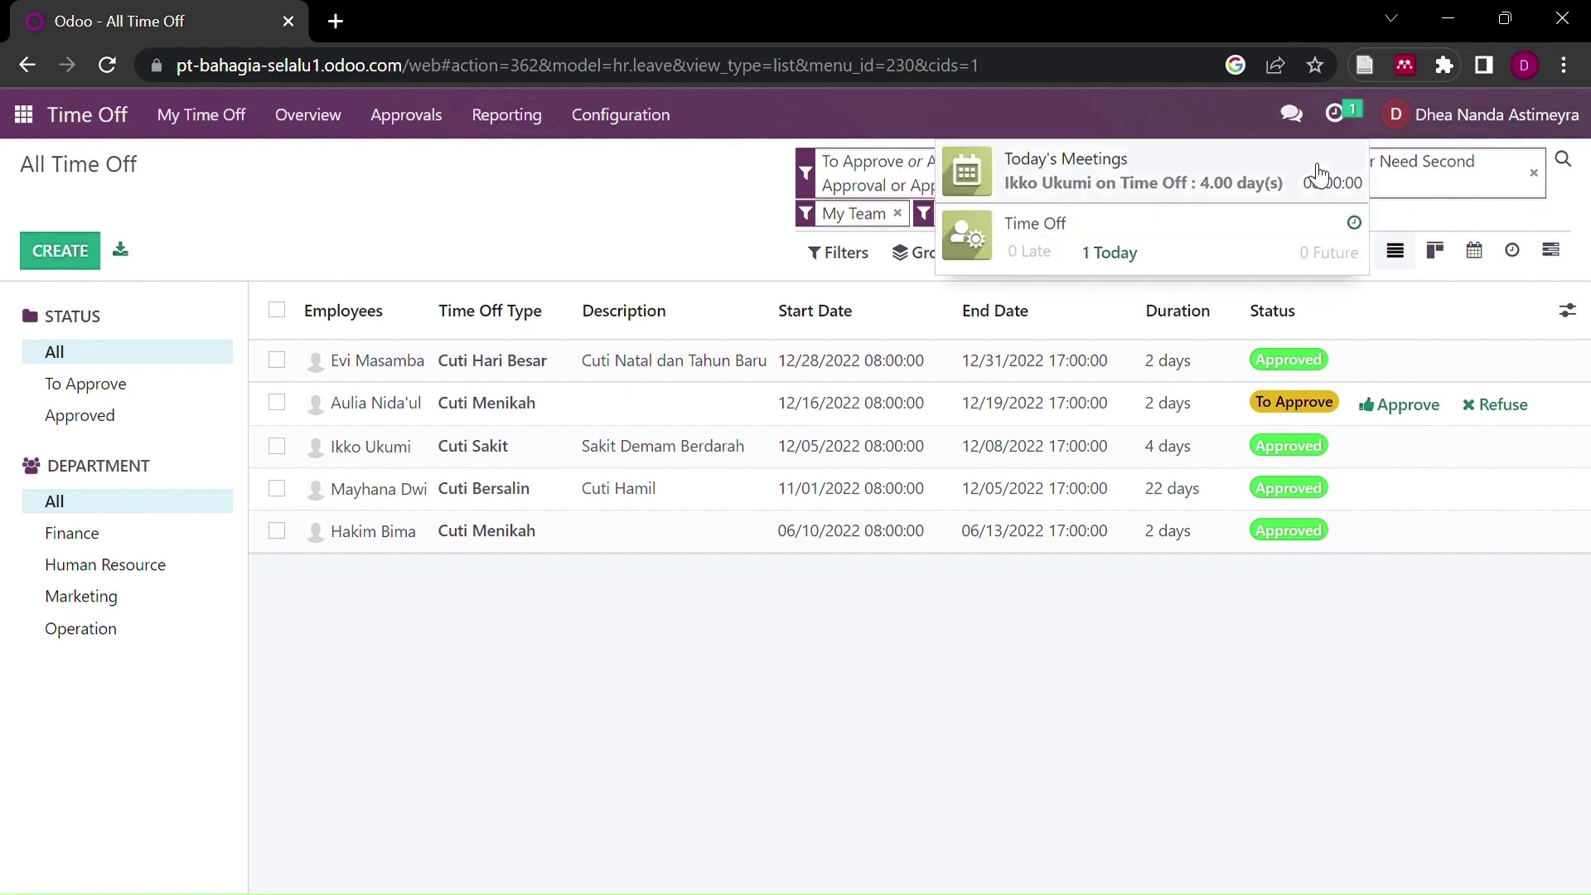
{"action": "left_click", "coordinate": [1271, 258]}
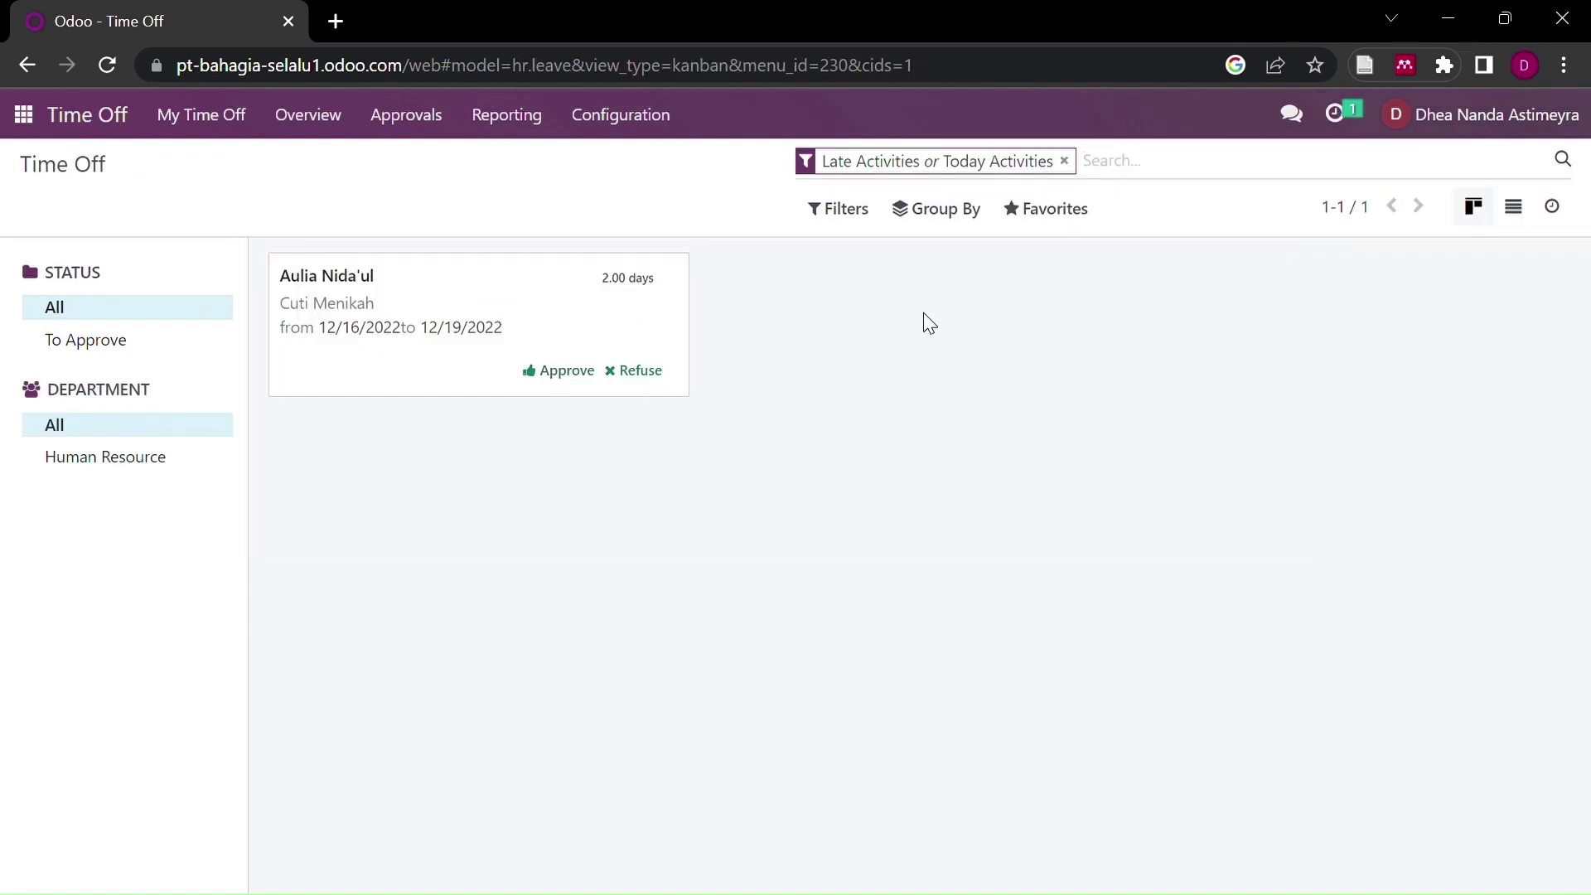
{"action": "left_click", "coordinate": [557, 383]}
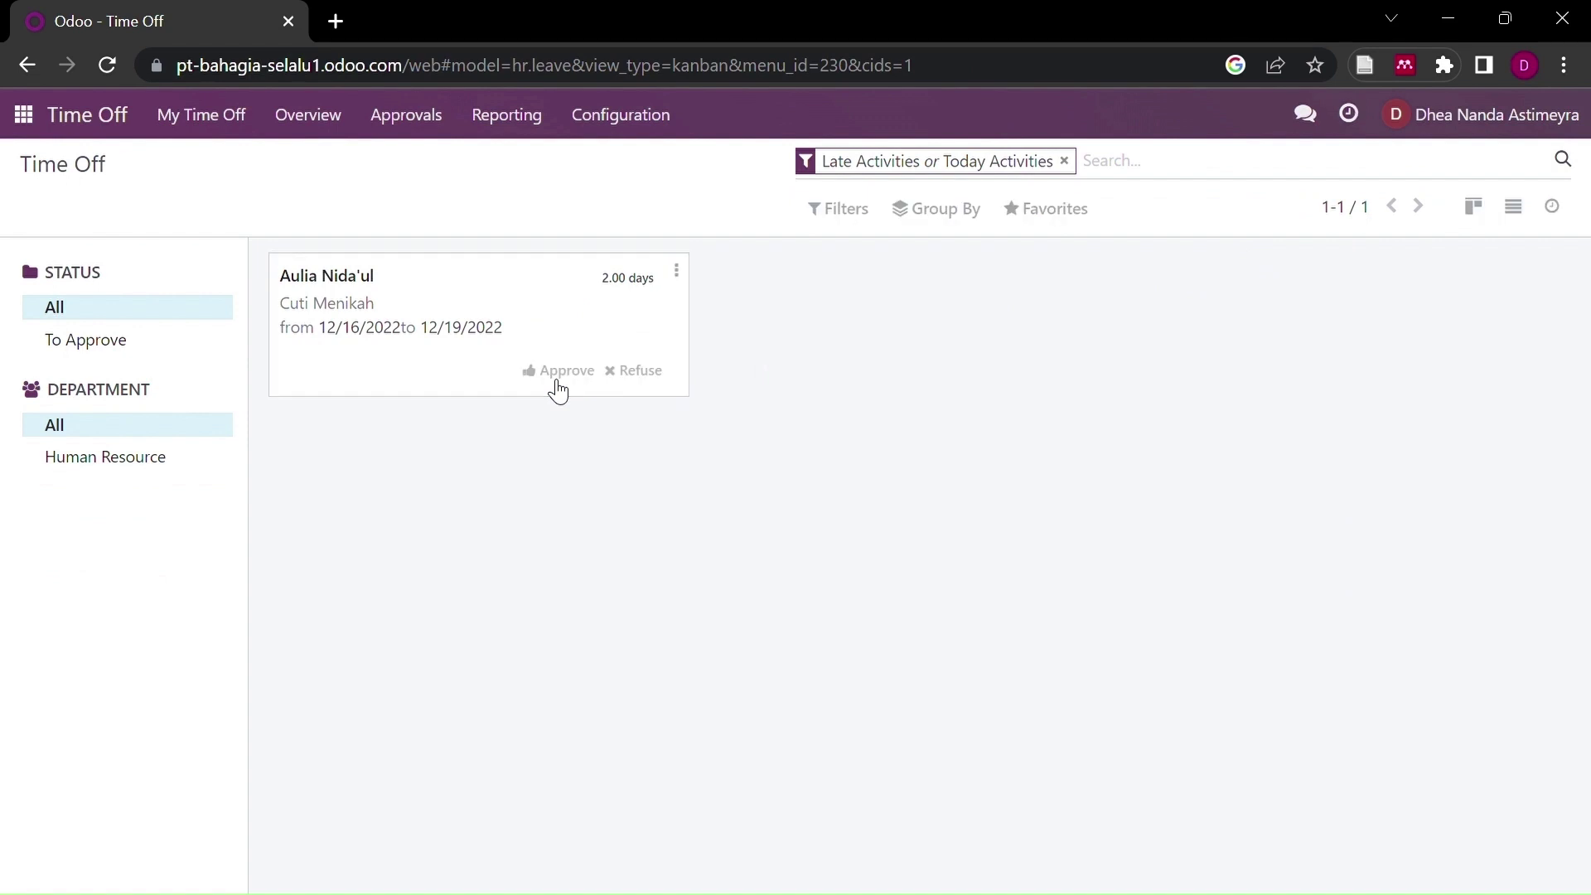
Step: Return to the time off approvals list and add the Need Second Approval, Approved Time Off and combined status filters to it
{"action": "left_click", "coordinate": [448, 123]}
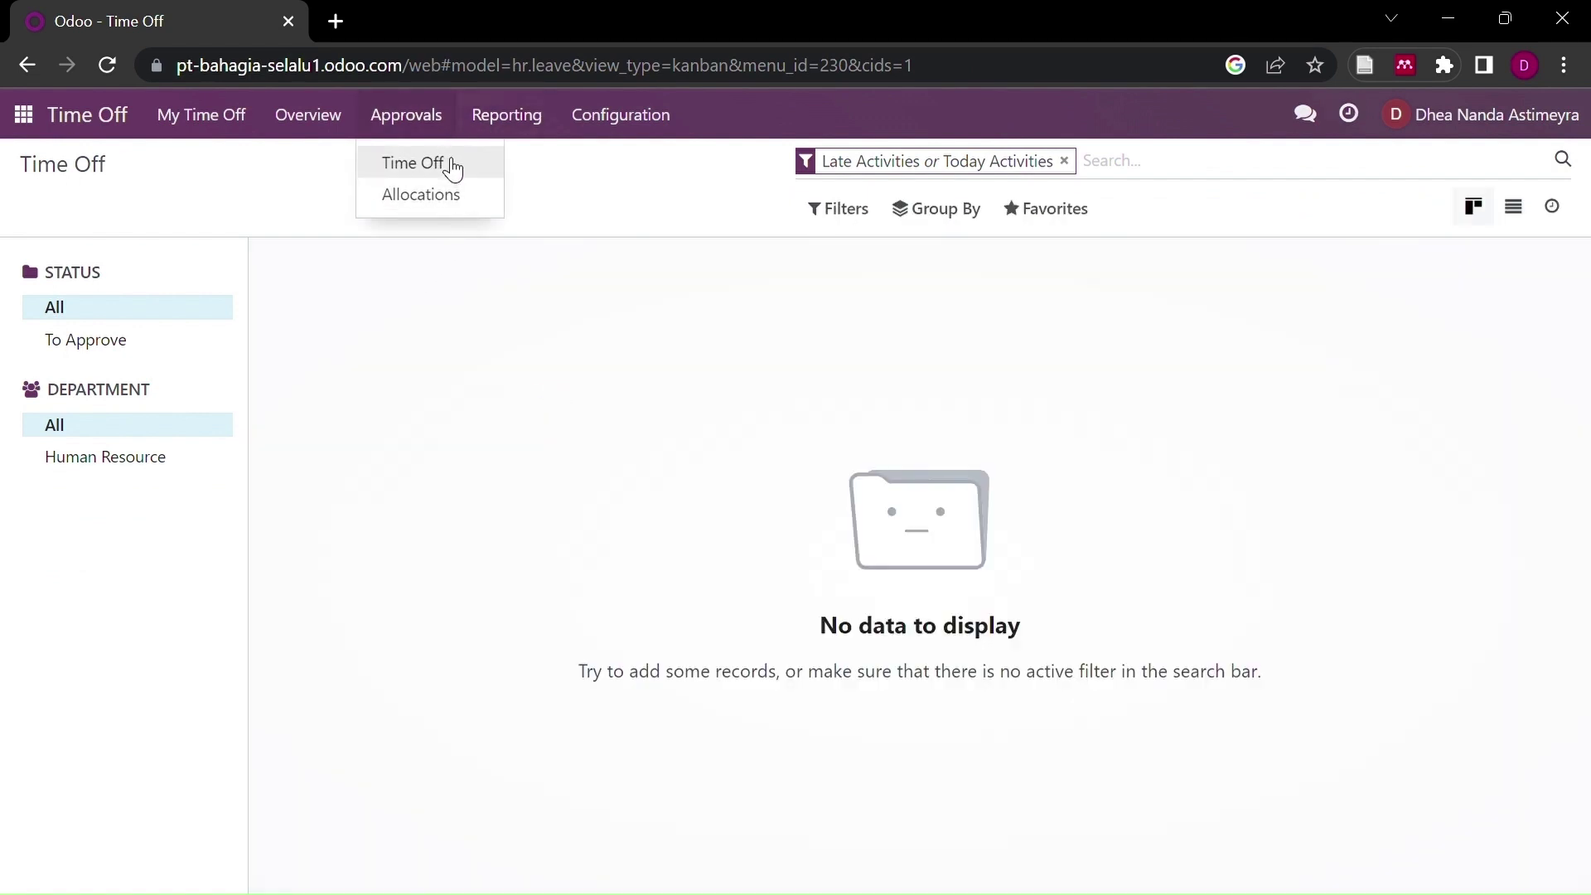
{"action": "left_click", "coordinate": [451, 163]}
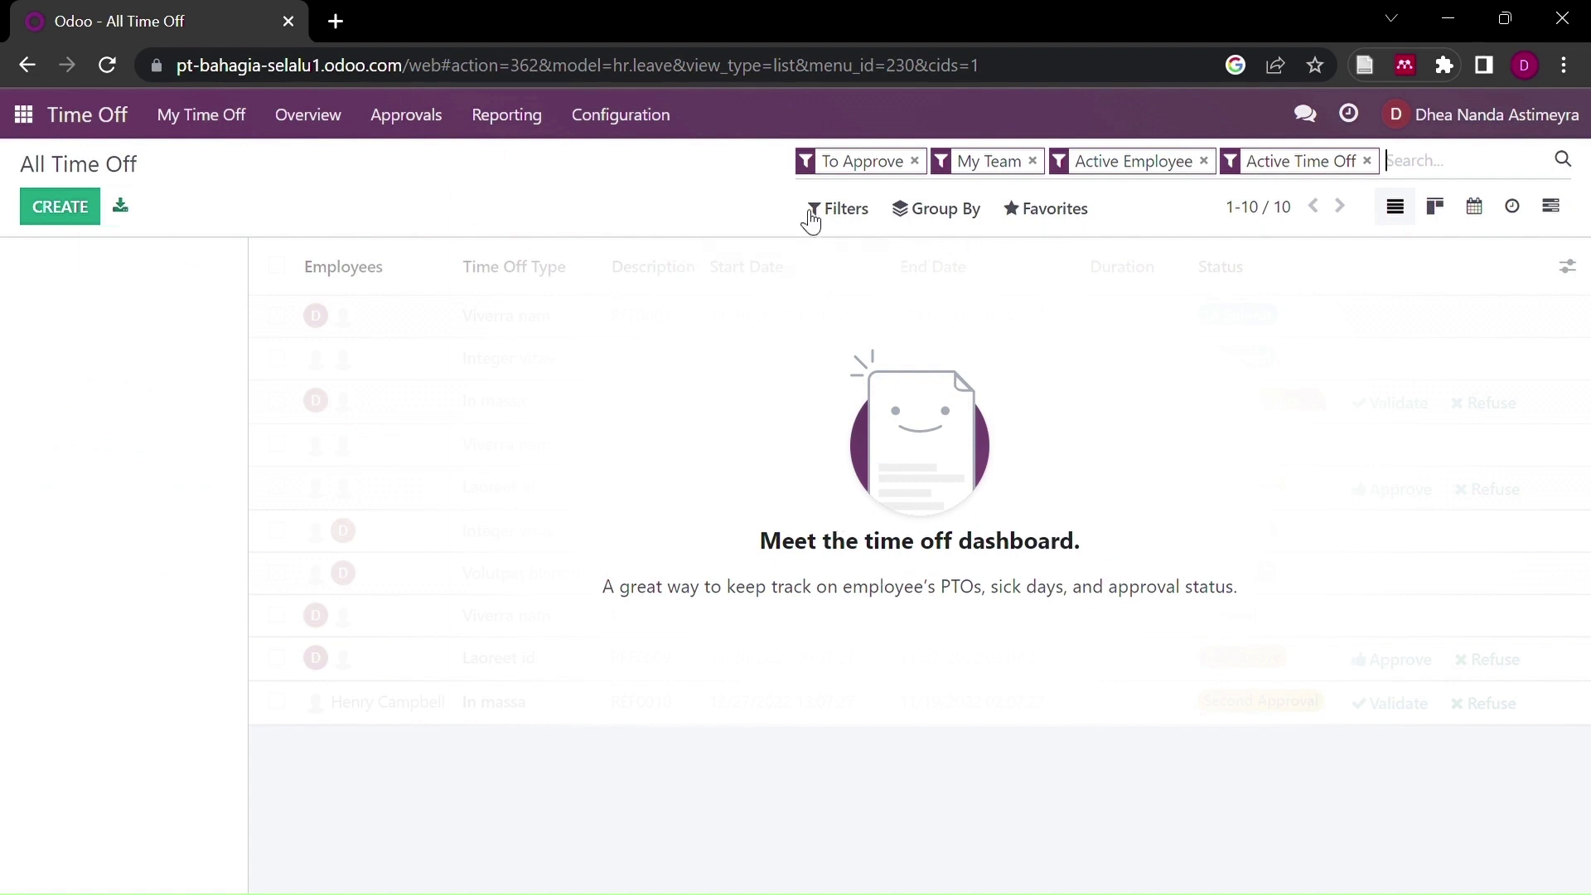
{"action": "left_click", "coordinate": [880, 214]}
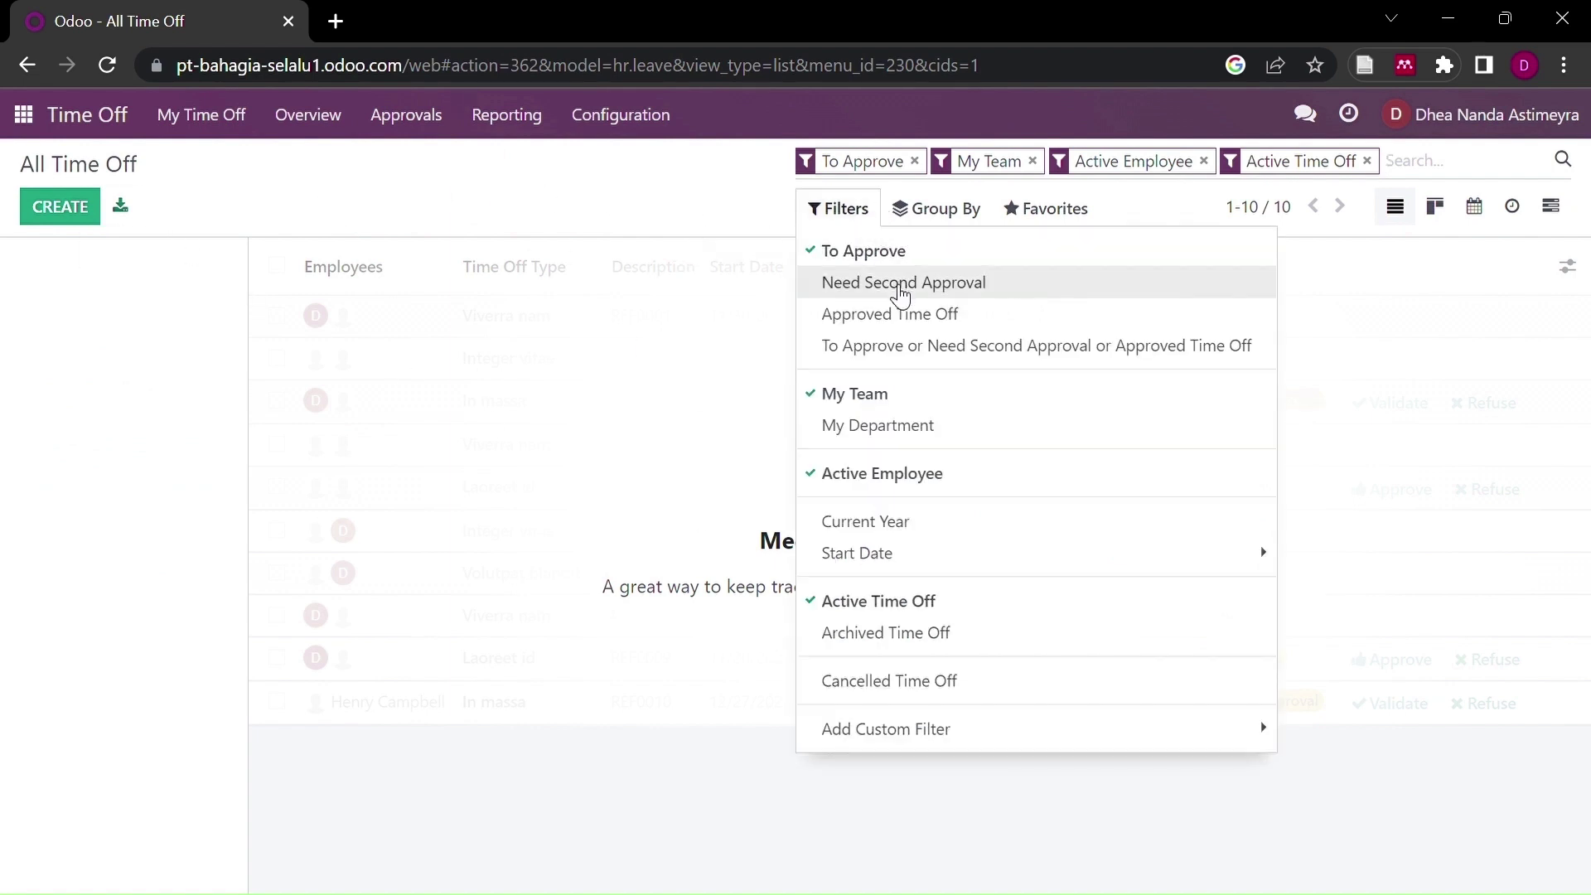
{"action": "left_click", "coordinate": [903, 294]}
{"action": "left_click", "coordinate": [909, 332]}
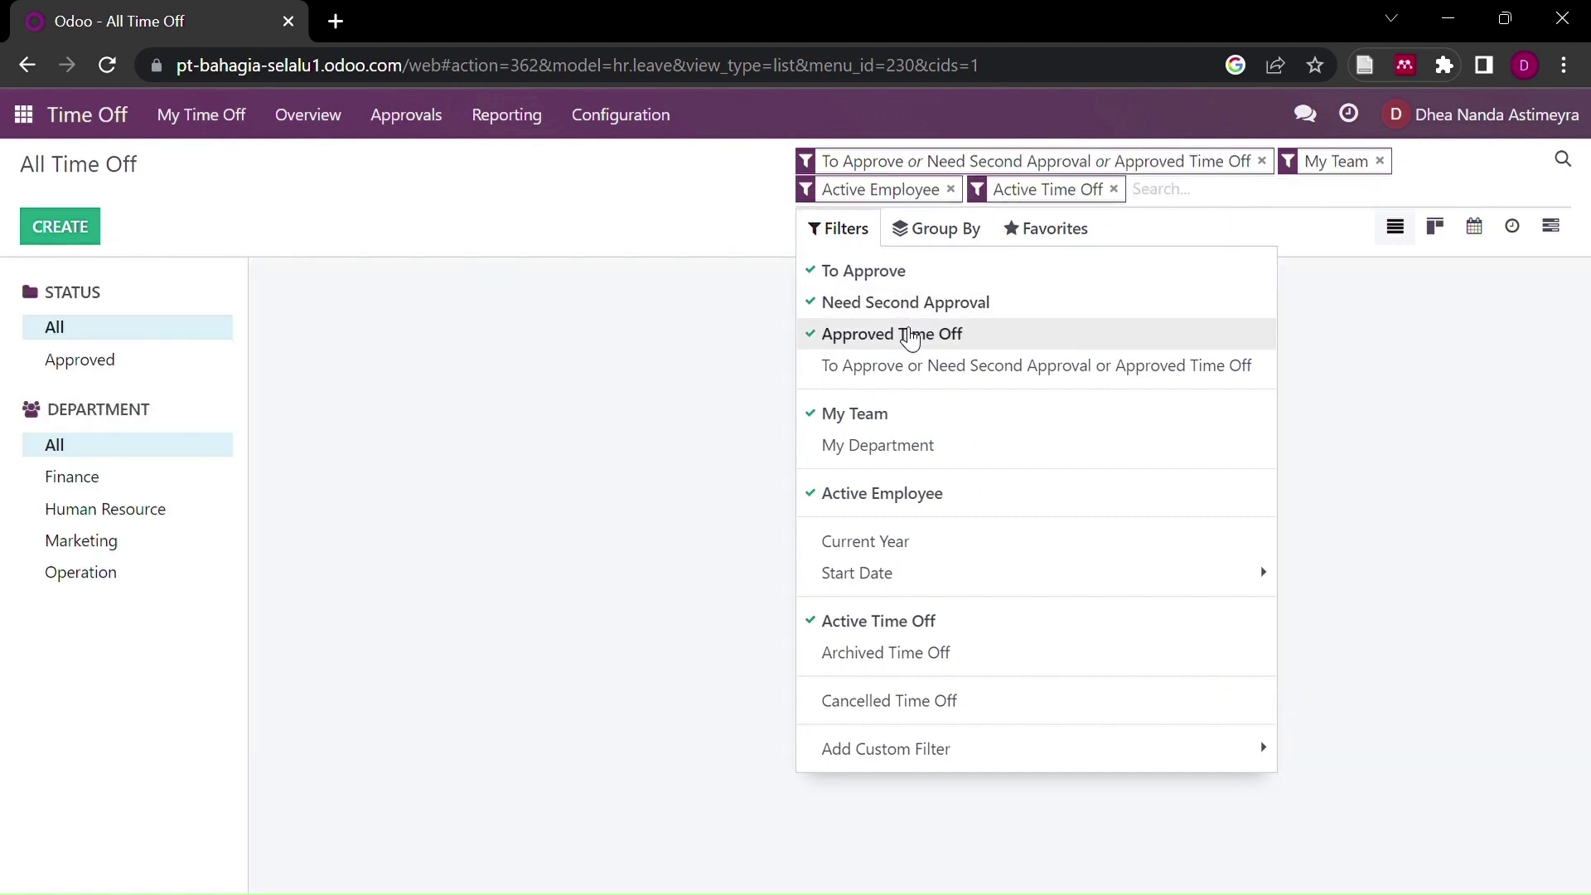
{"action": "left_click", "coordinate": [915, 375]}
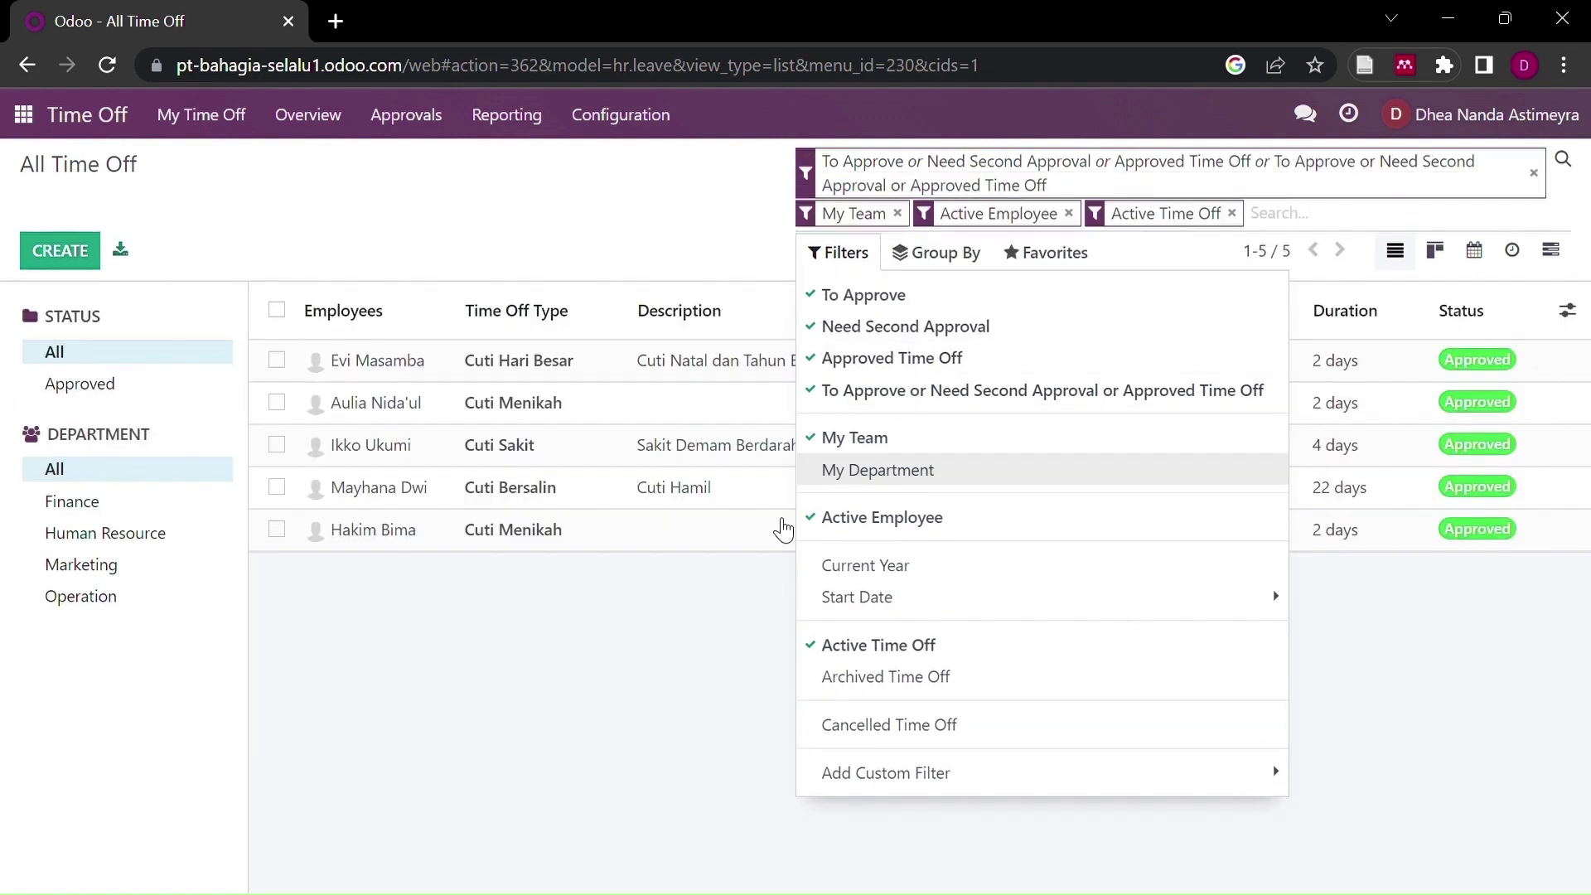
{"action": "left_click", "coordinate": [710, 642]}
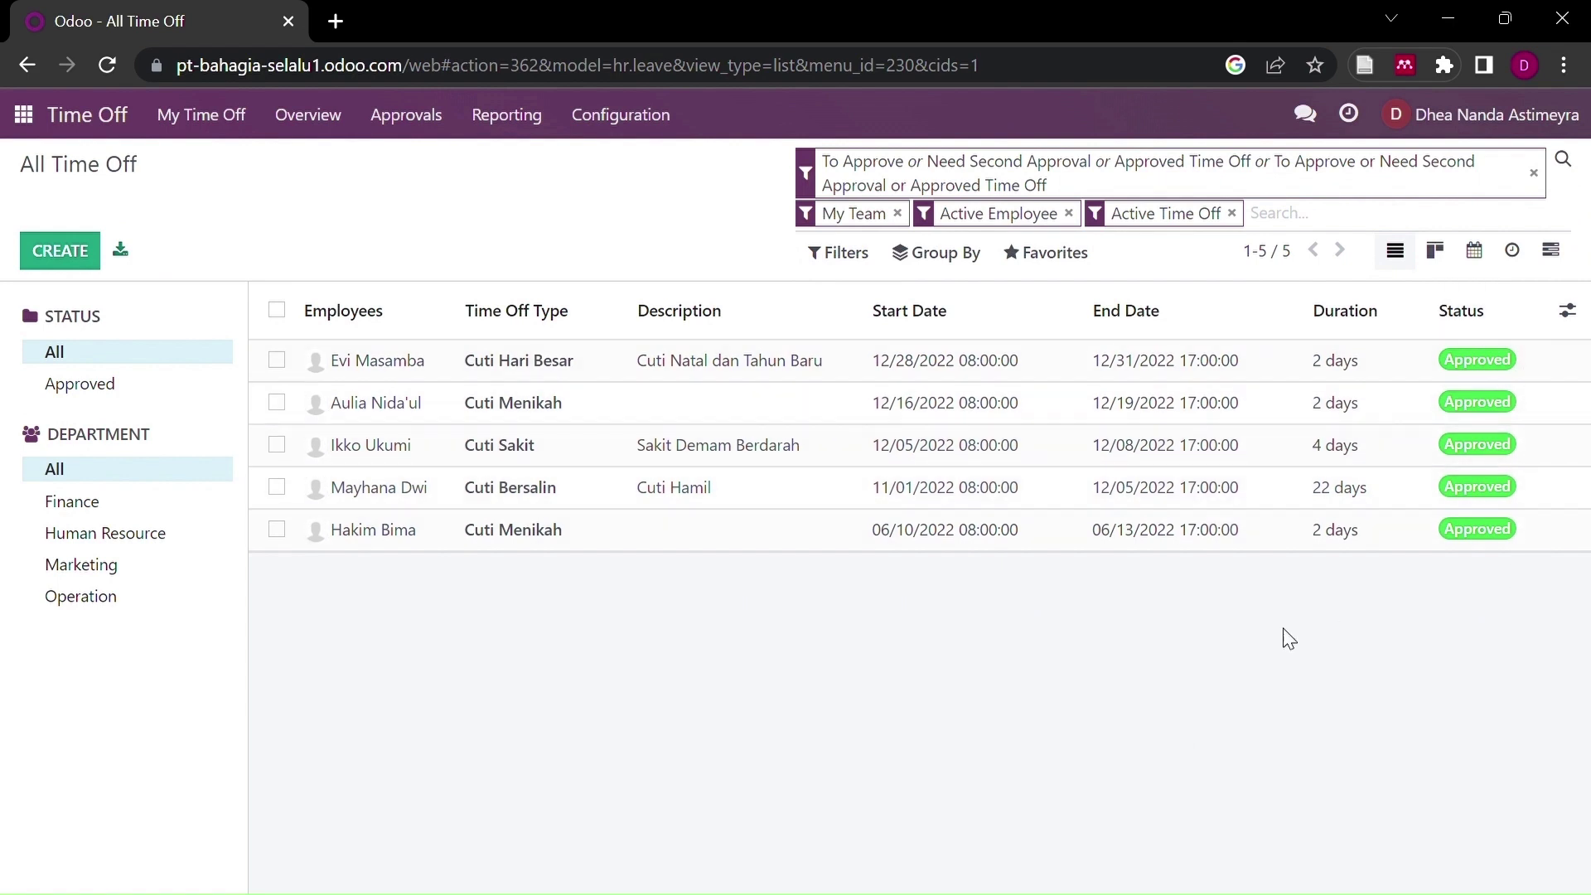
Step: Open the team's time off overview at year scale and inspect the details of the June 2022 entry
{"action": "left_click", "coordinate": [328, 118]}
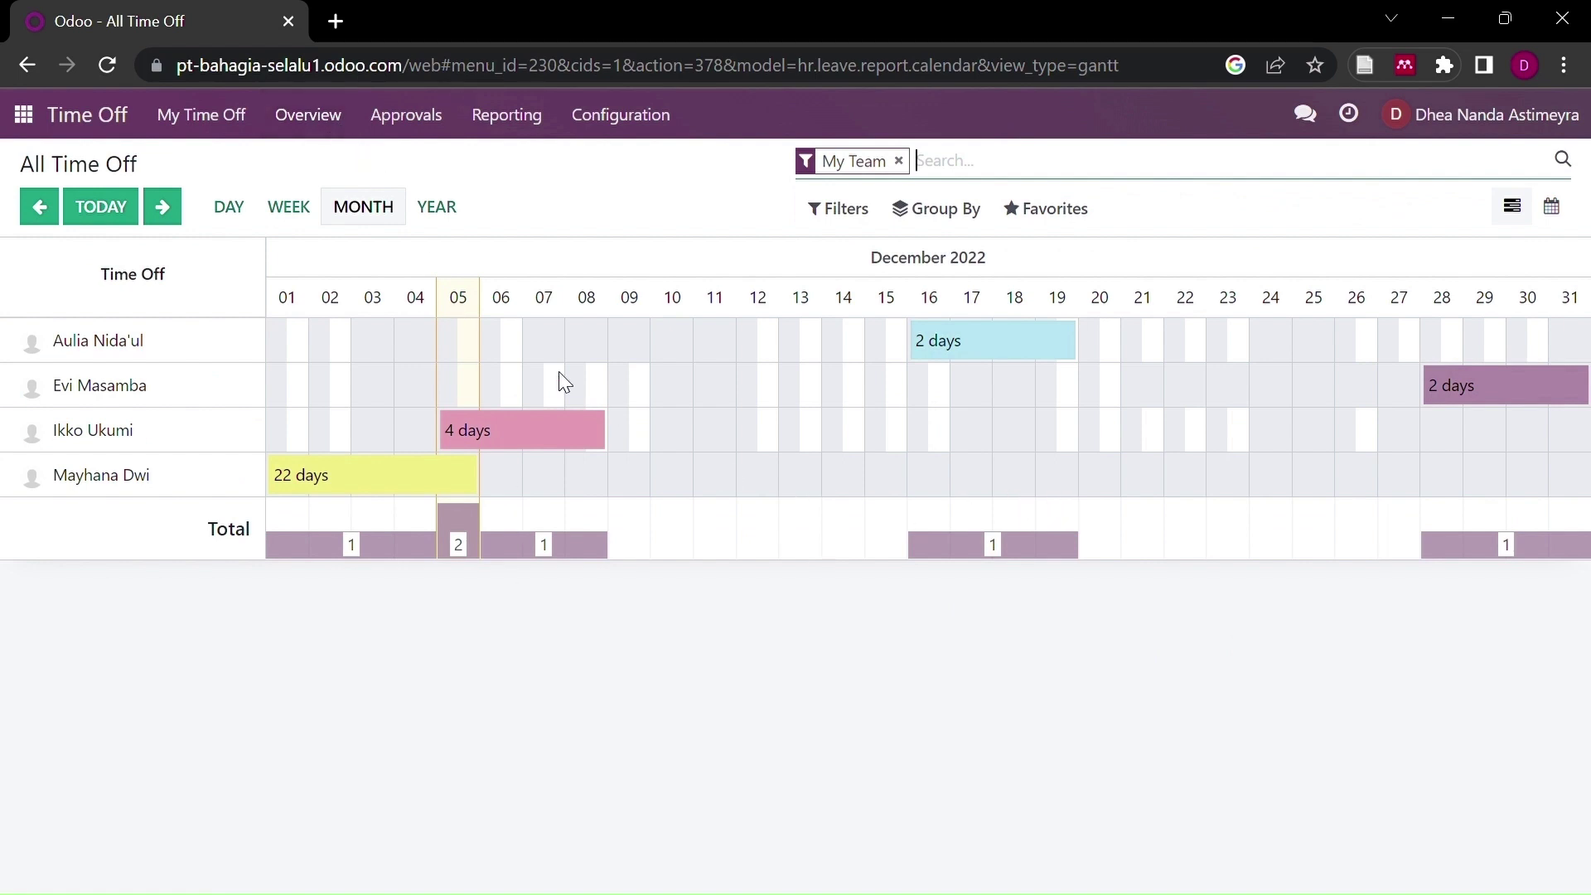
{"action": "left_click", "coordinate": [460, 215]}
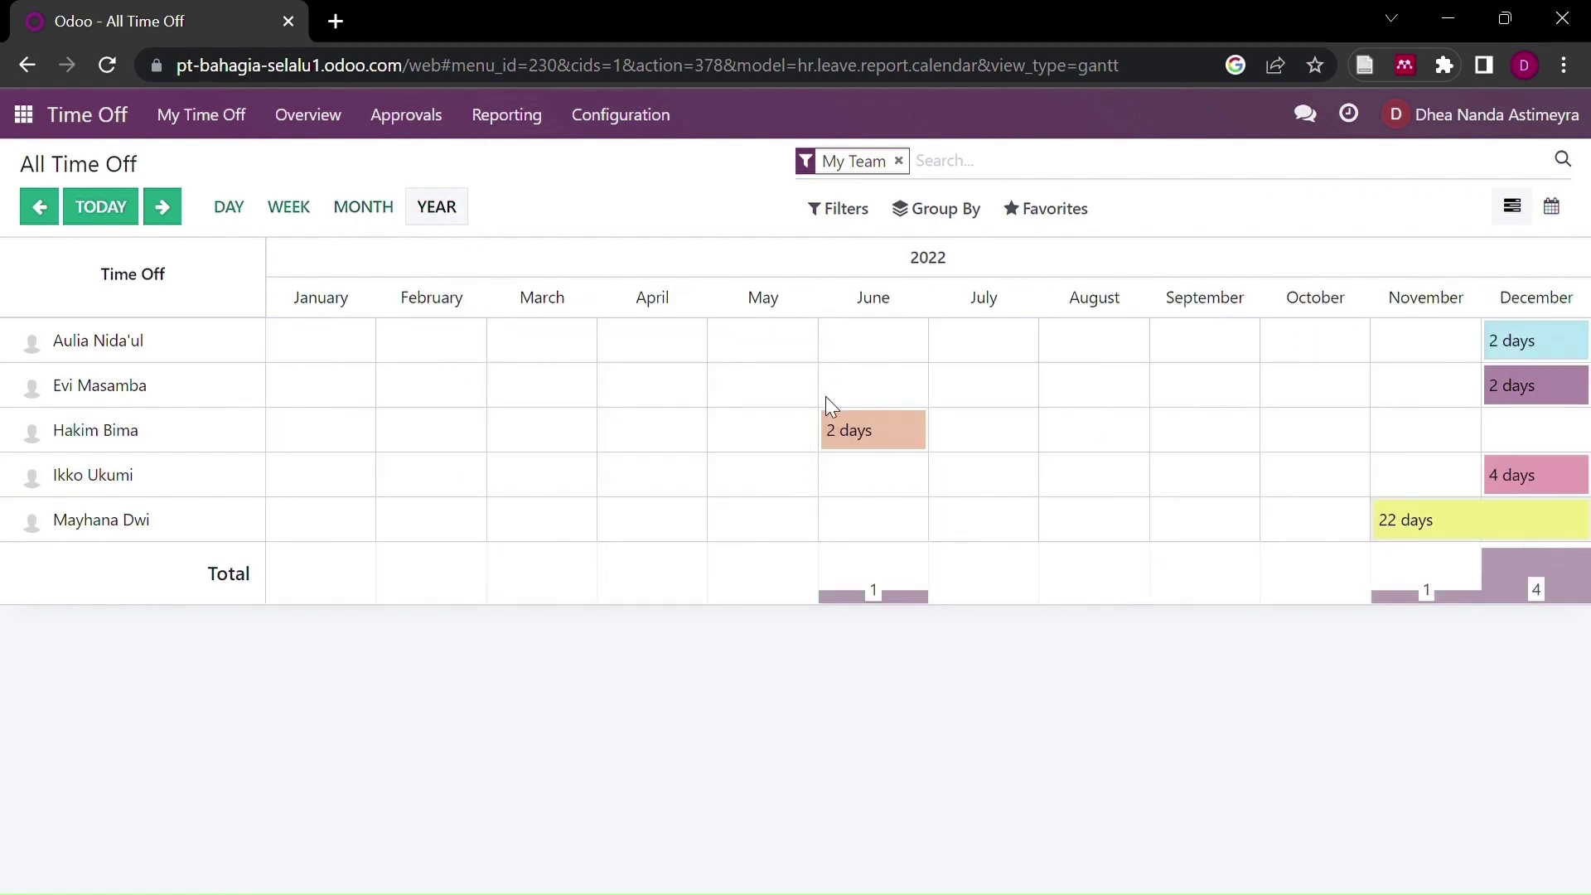
{"action": "mouse_move", "coordinate": [857, 453]}
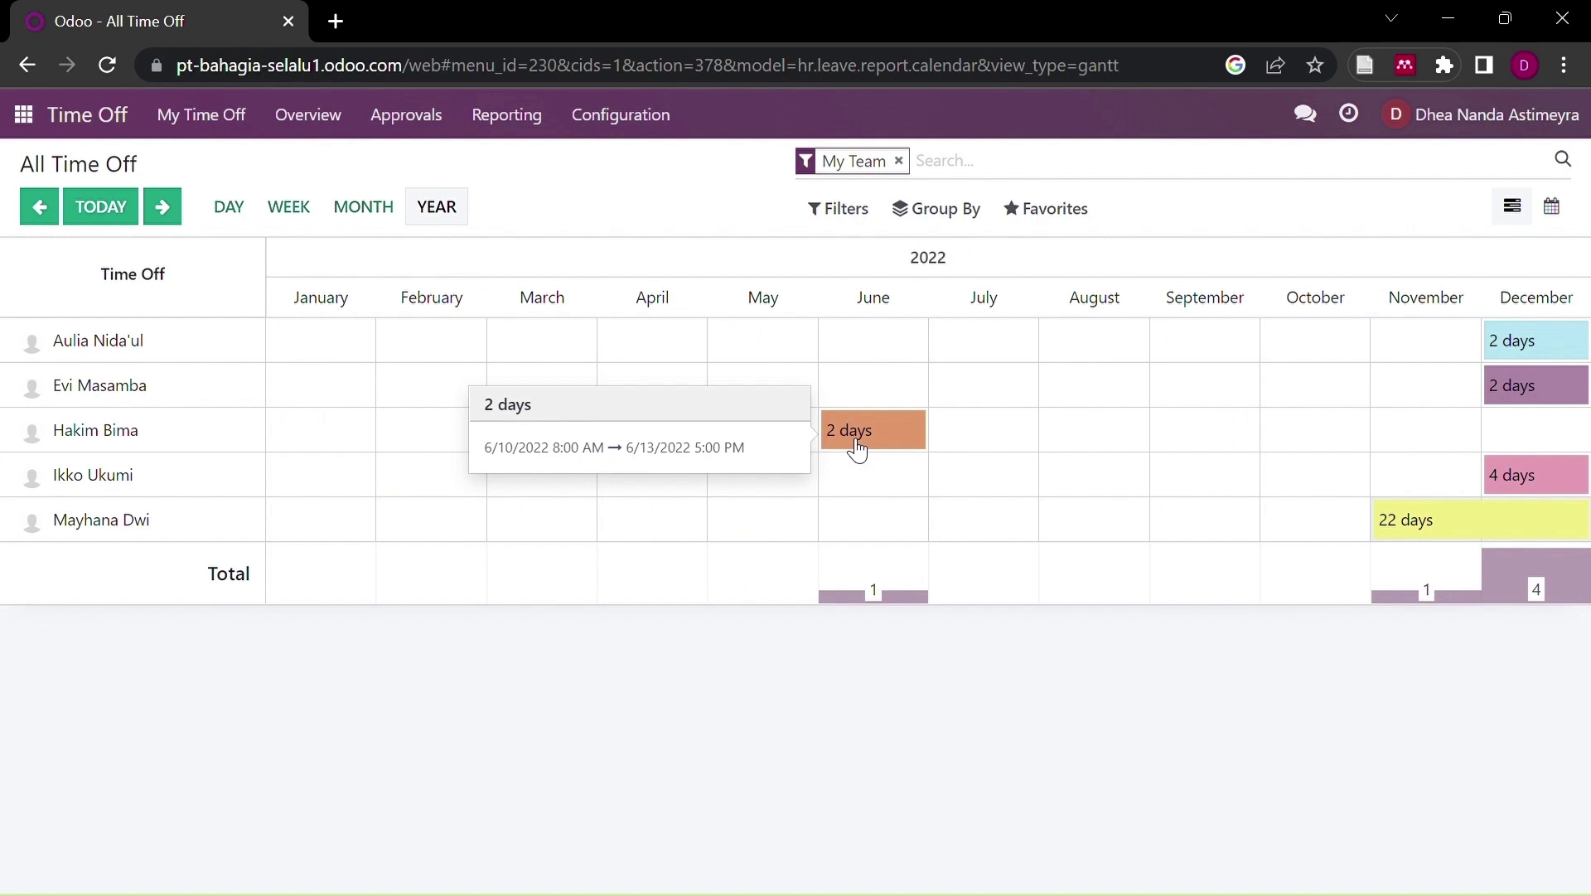
{"action": "left_click", "coordinate": [857, 450]}
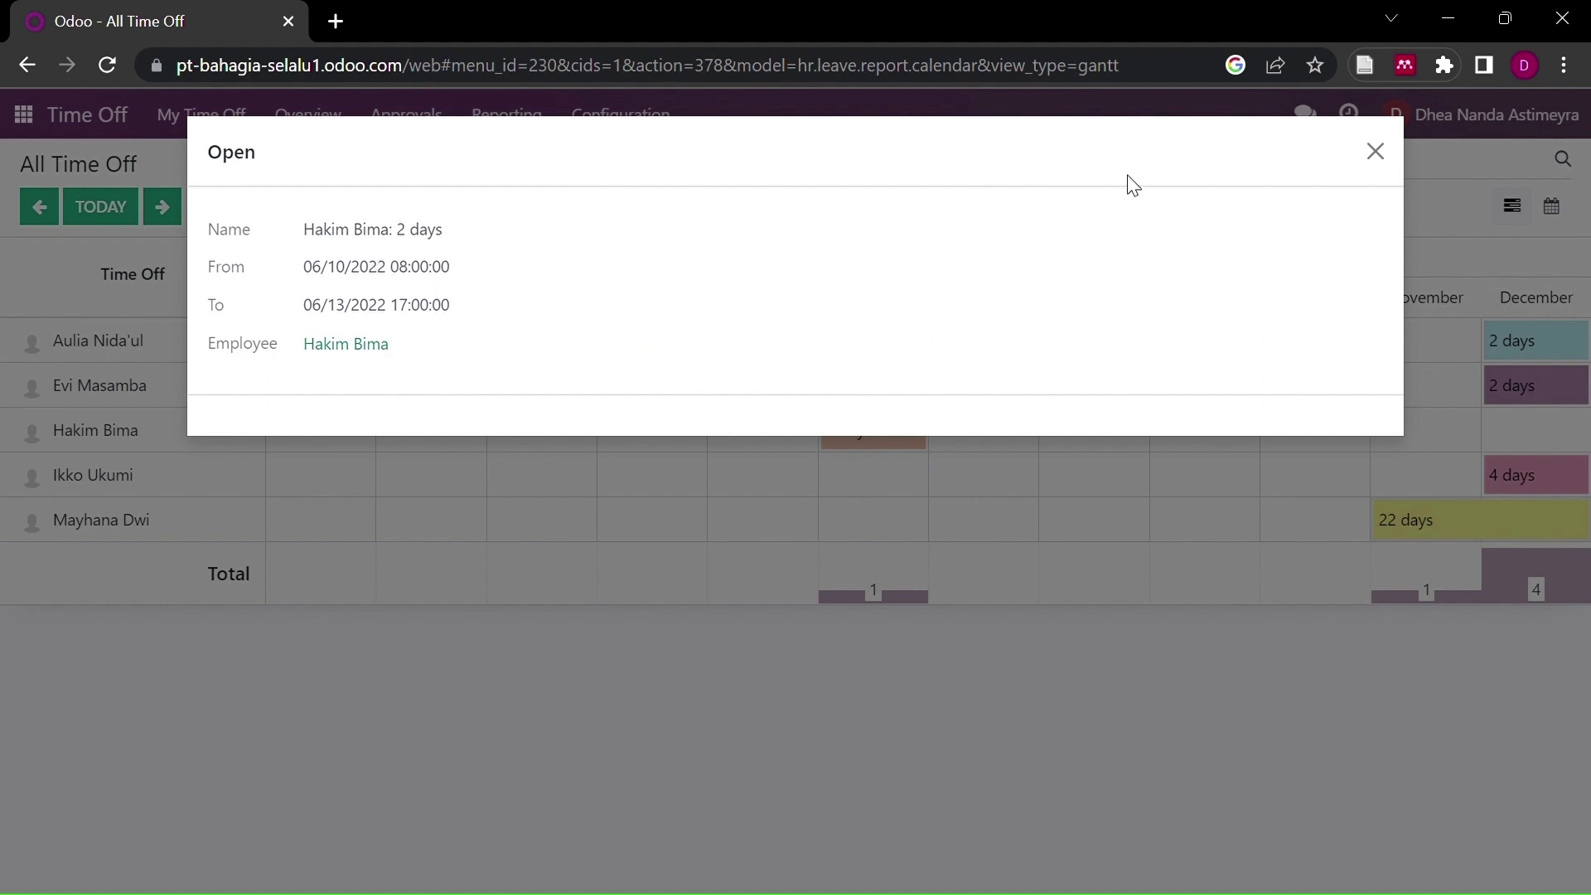
{"action": "left_click", "coordinate": [1375, 153]}
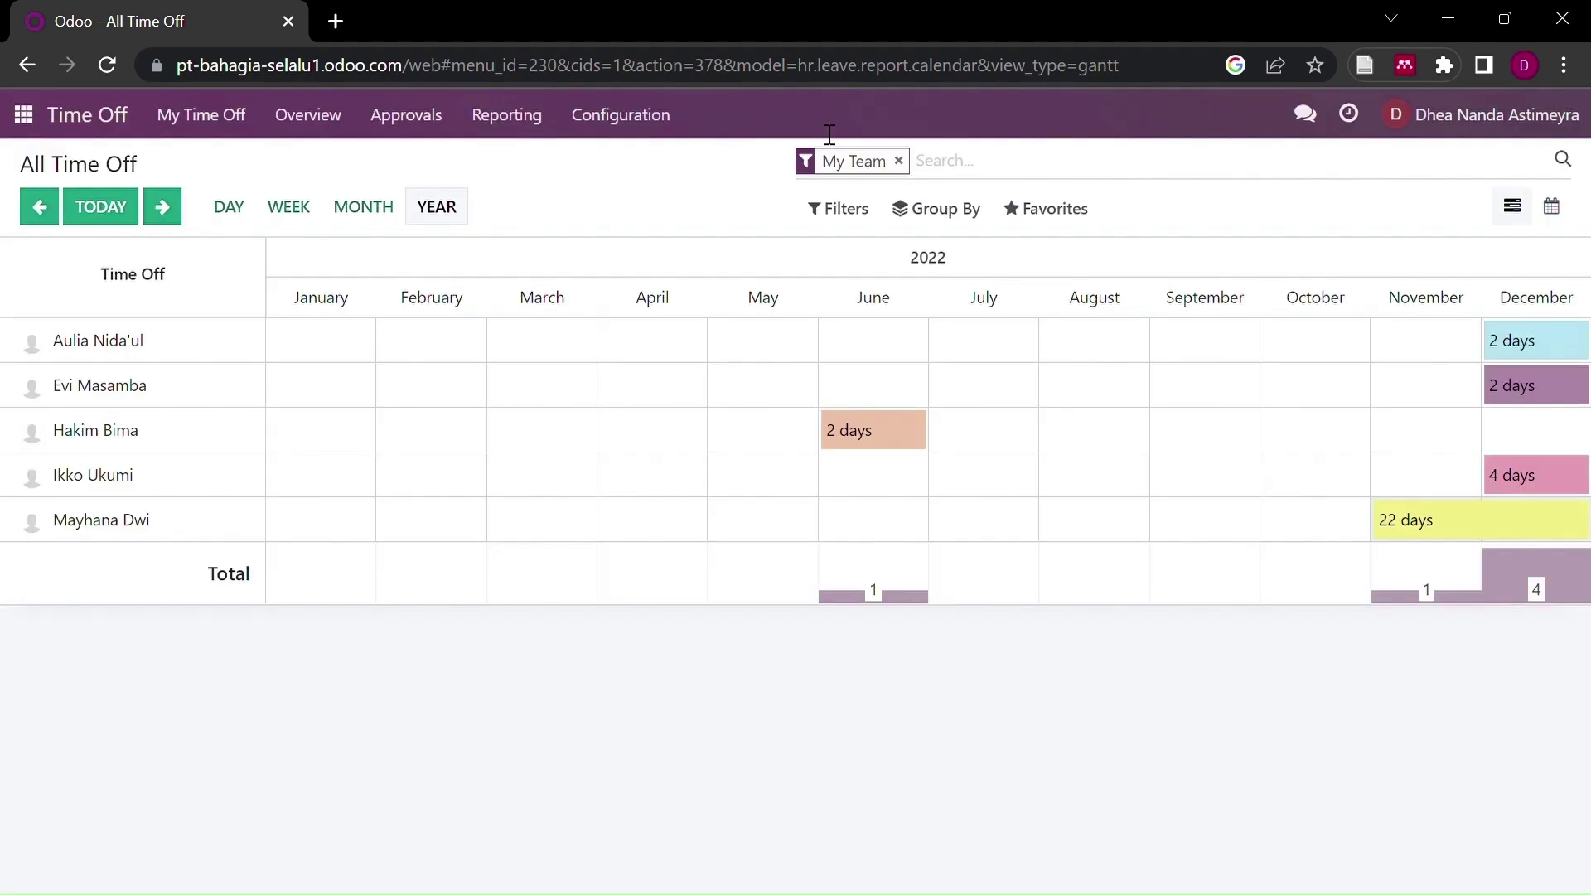
Step: Open the Time Off Analysis report by employee, display it as a calendar and set its scale to year
{"action": "left_click", "coordinate": [524, 118]}
{"action": "left_click", "coordinate": [551, 175]}
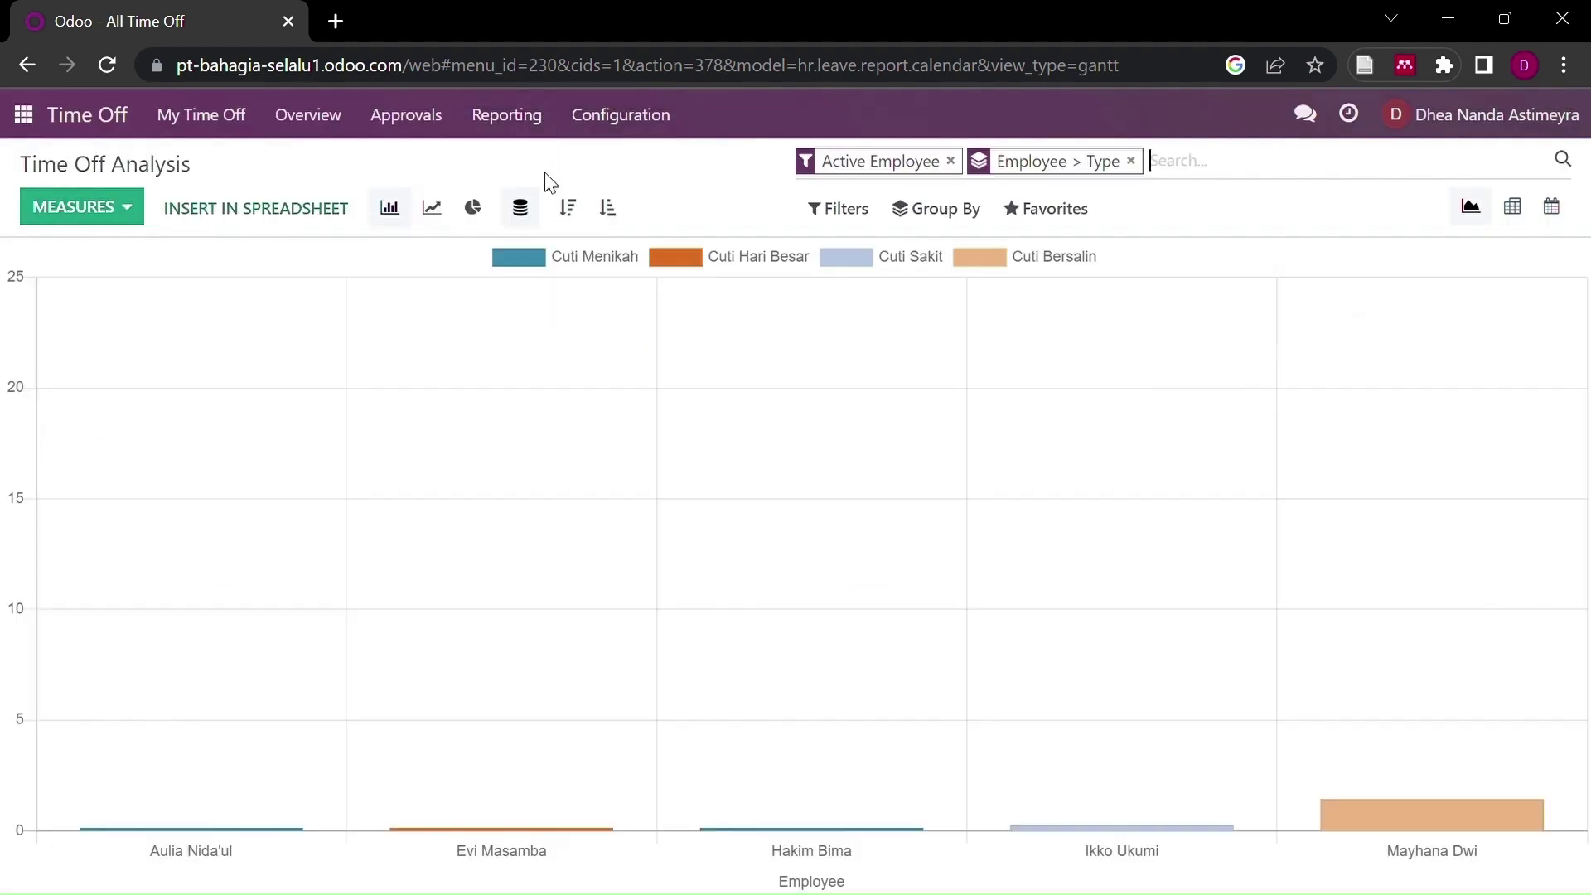
{"action": "left_click", "coordinate": [1565, 215]}
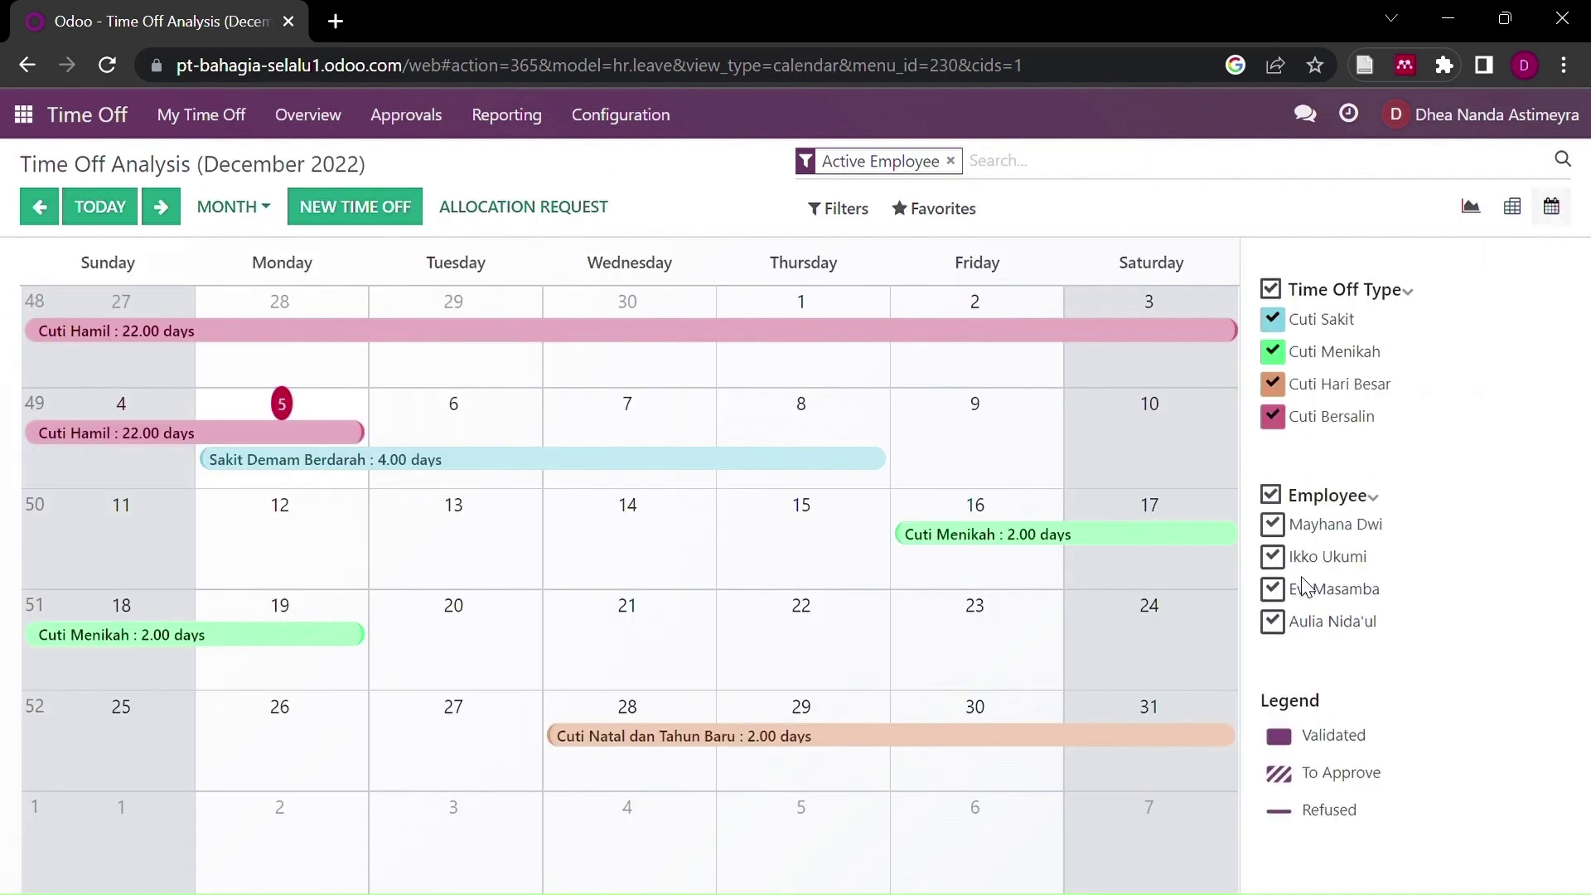
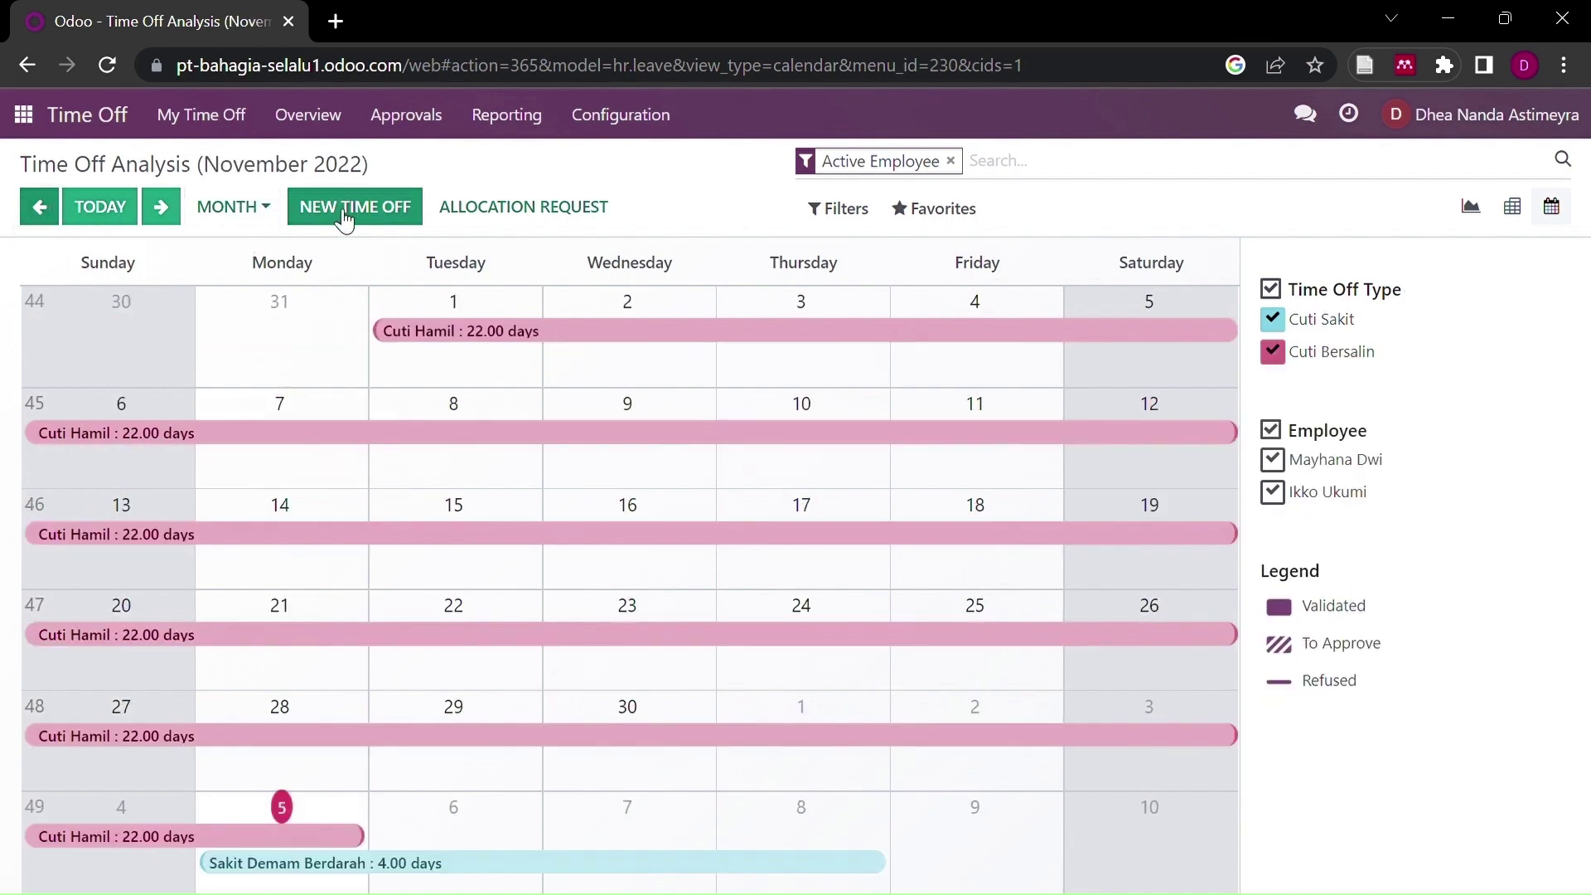
{"action": "left_click", "coordinate": [249, 217]}
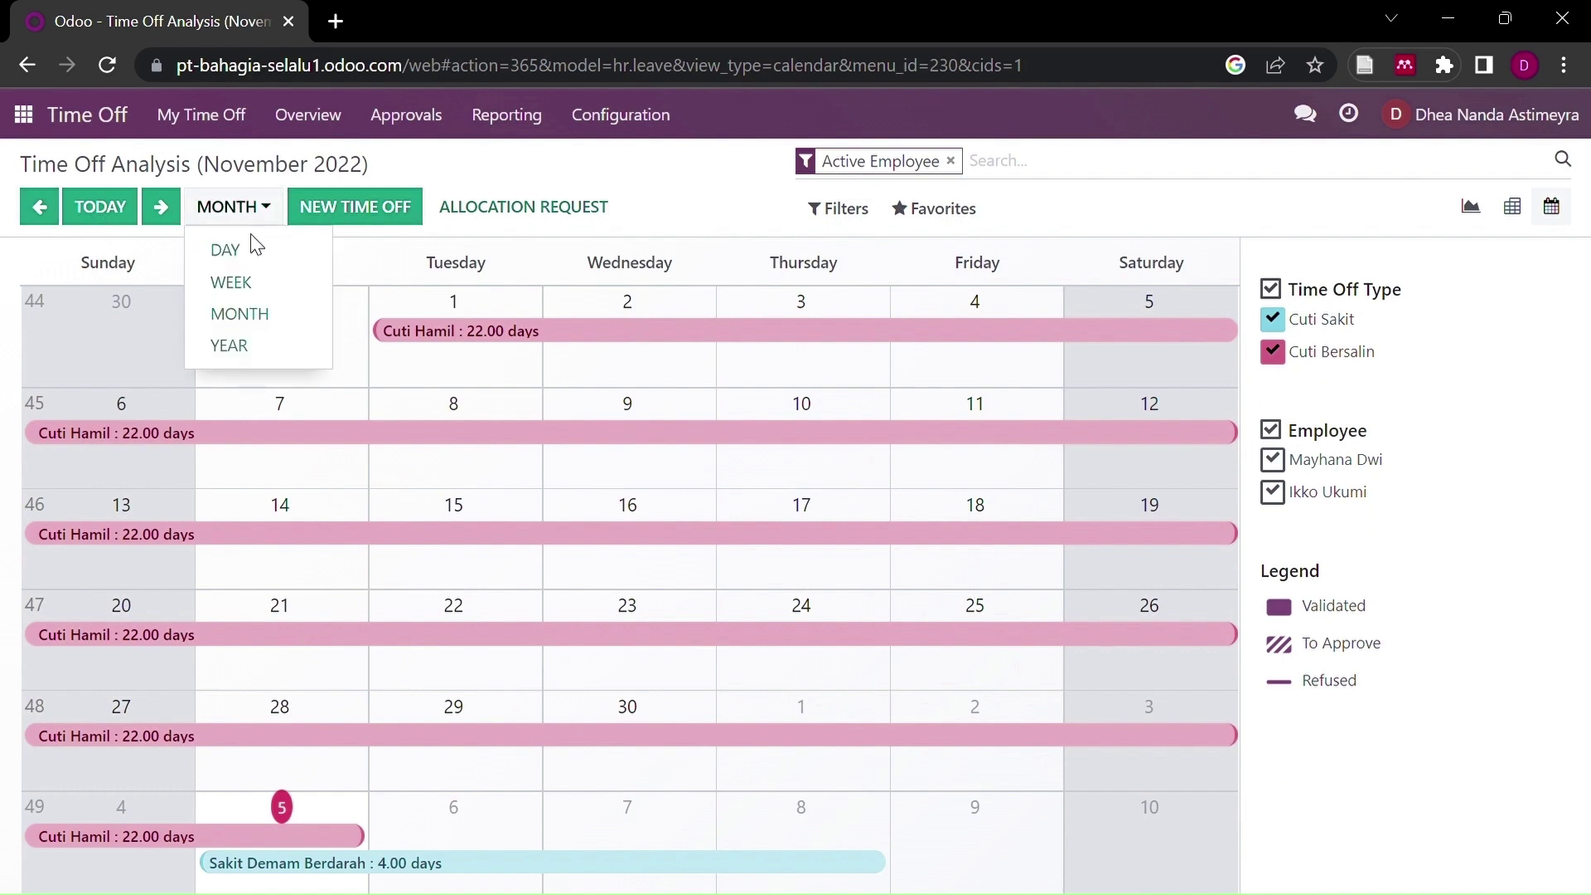
{"action": "left_click", "coordinate": [282, 349]}
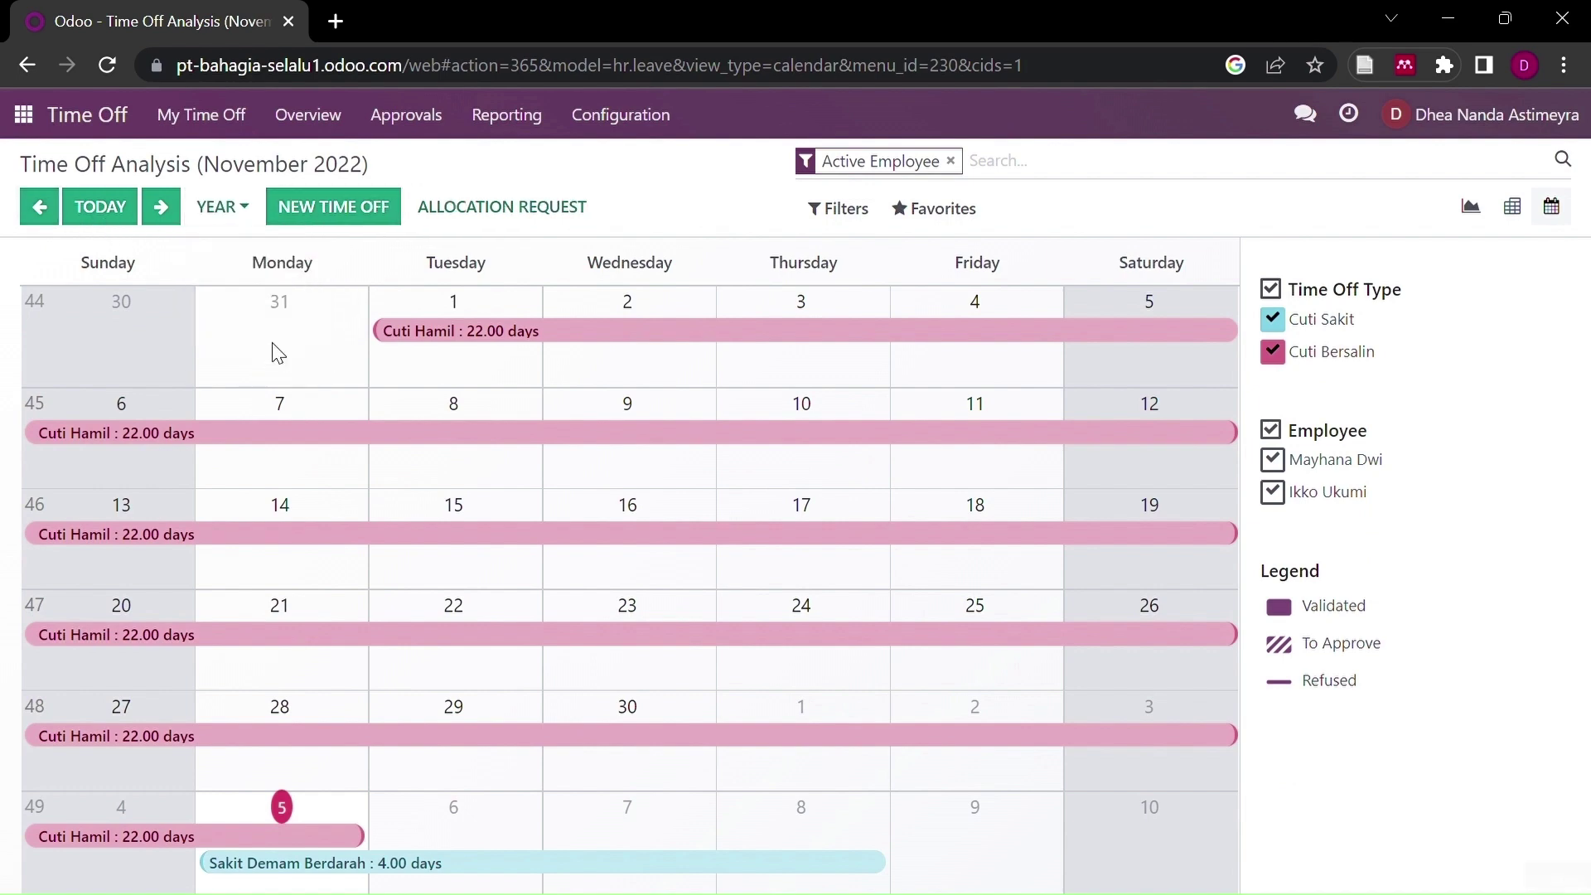
Step: Look through the 2022 calendar and check the details of the time off entry on June 10
{"action": "scroll", "coordinate": [481, 570], "scroll_direction": "down", "scroll_amount": 5}
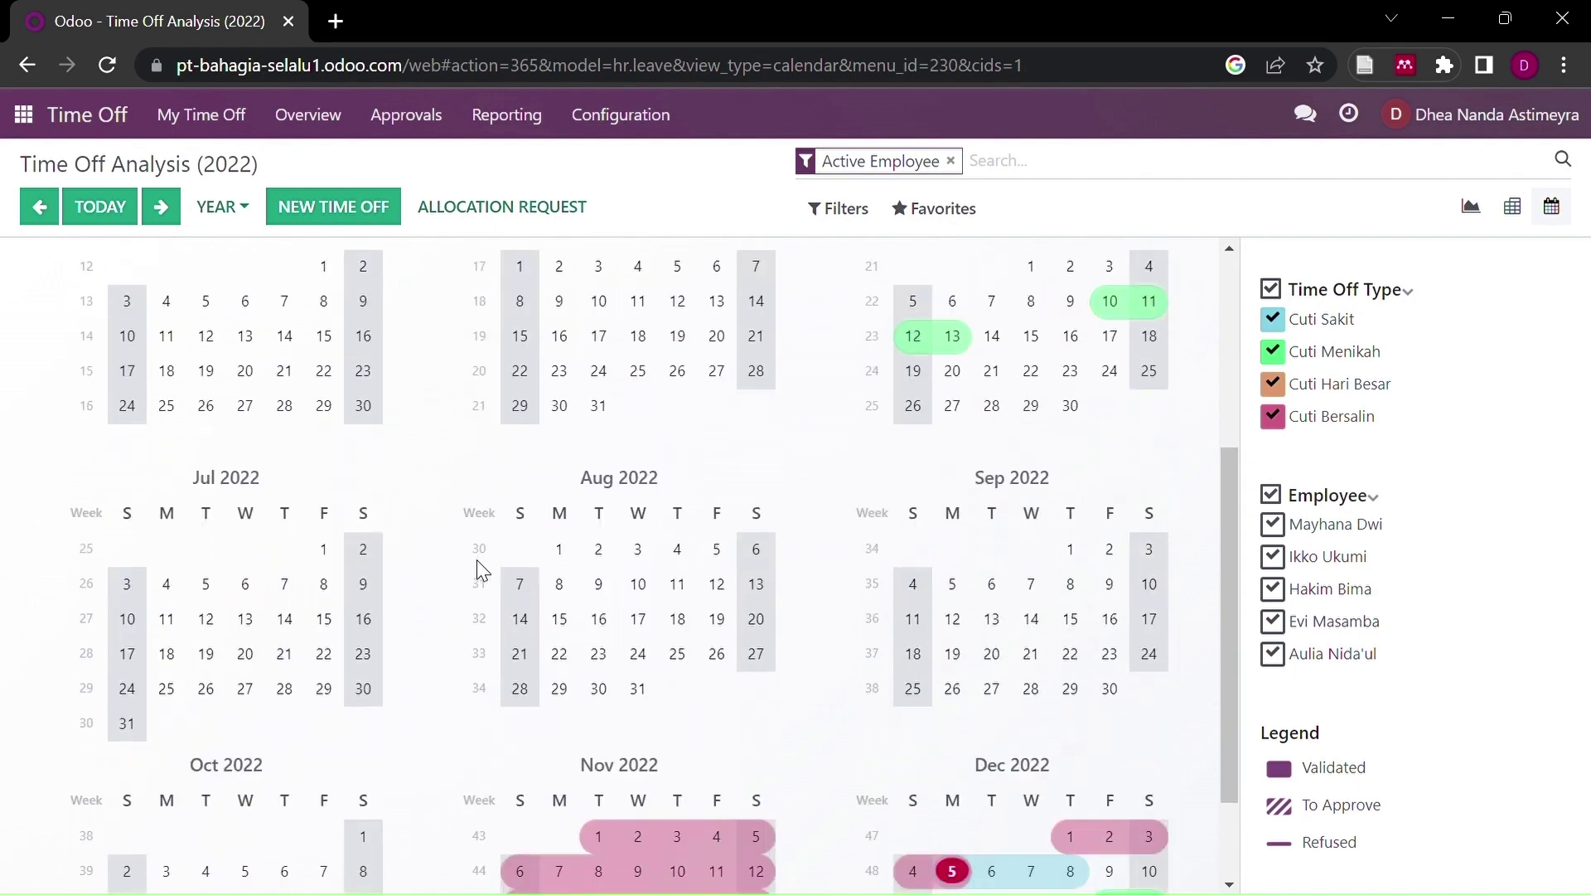
{"action": "scroll", "coordinate": [481, 570], "scroll_direction": "up", "scroll_amount": 5}
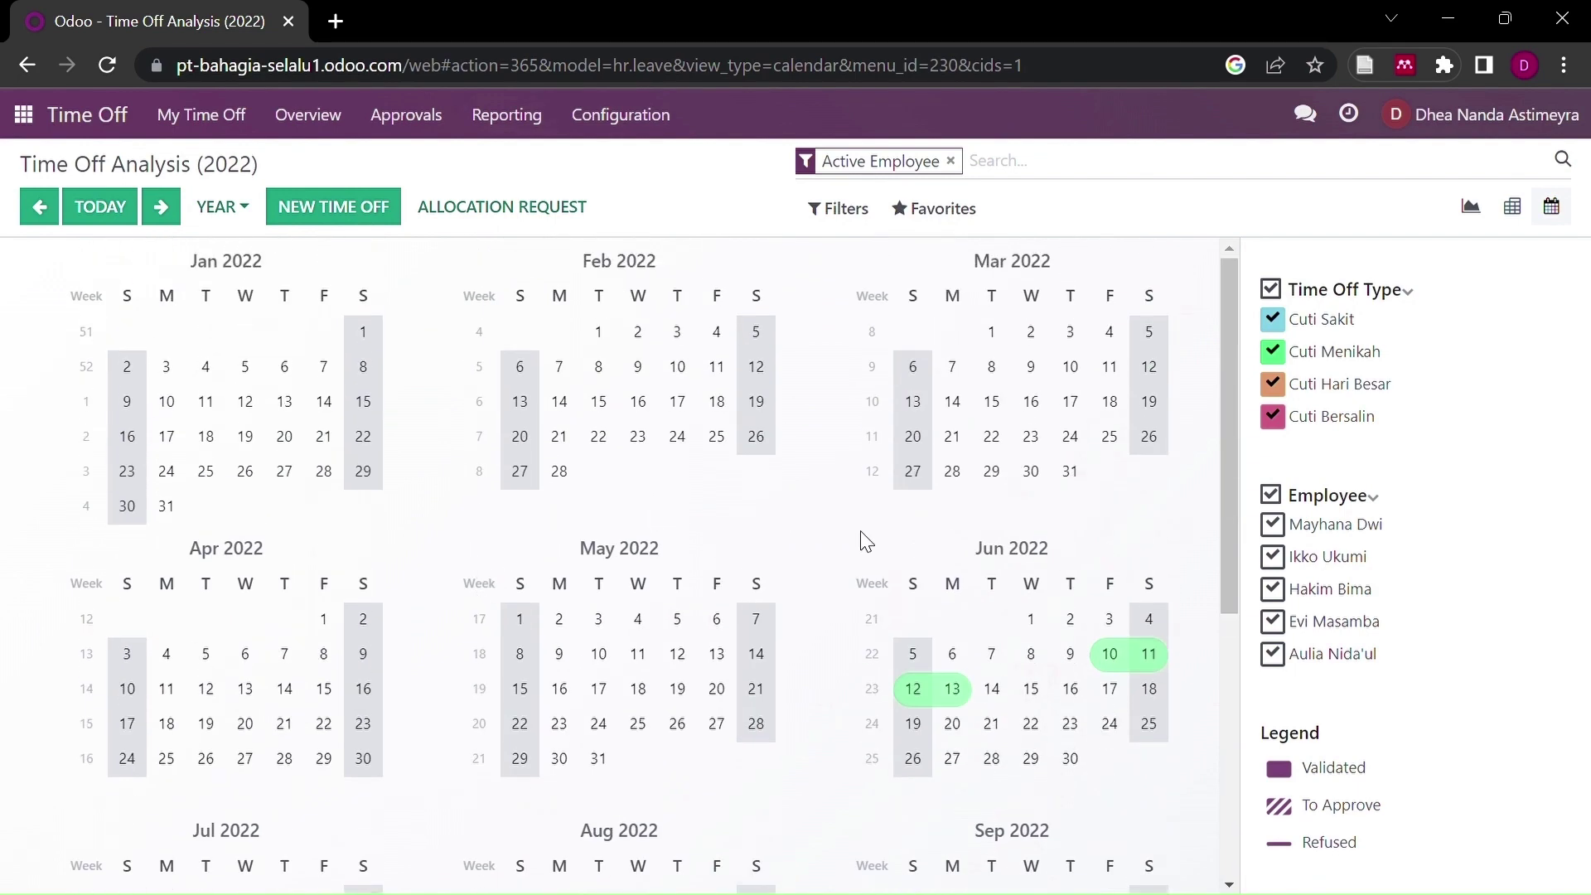
{"action": "scroll", "coordinate": [872, 553], "scroll_direction": "down", "scroll_amount": 3}
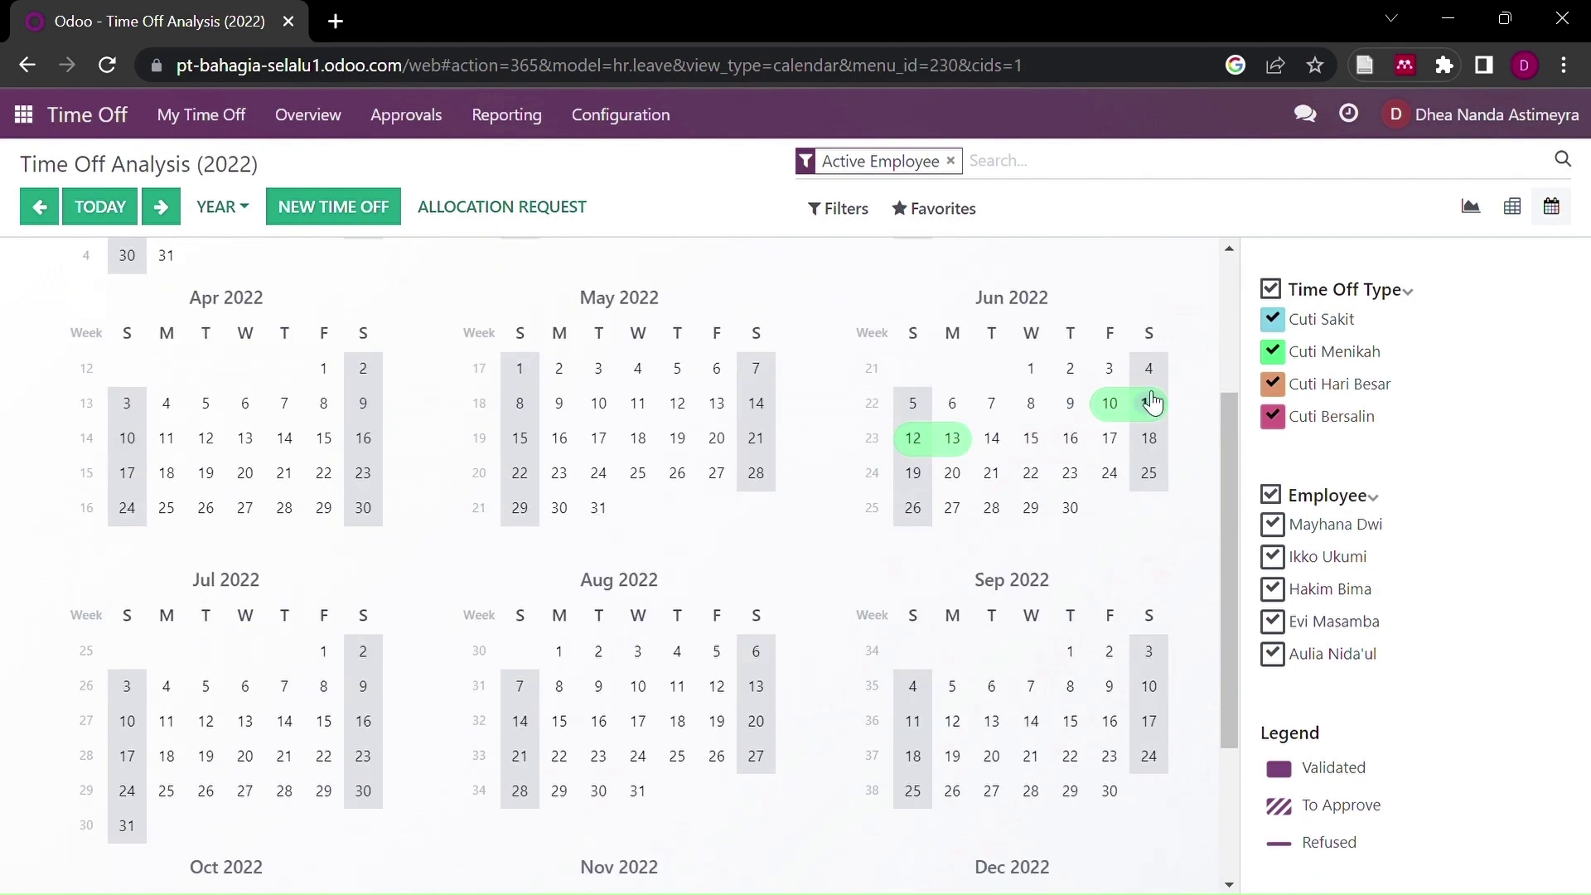
{"action": "left_click", "coordinate": [1107, 412]}
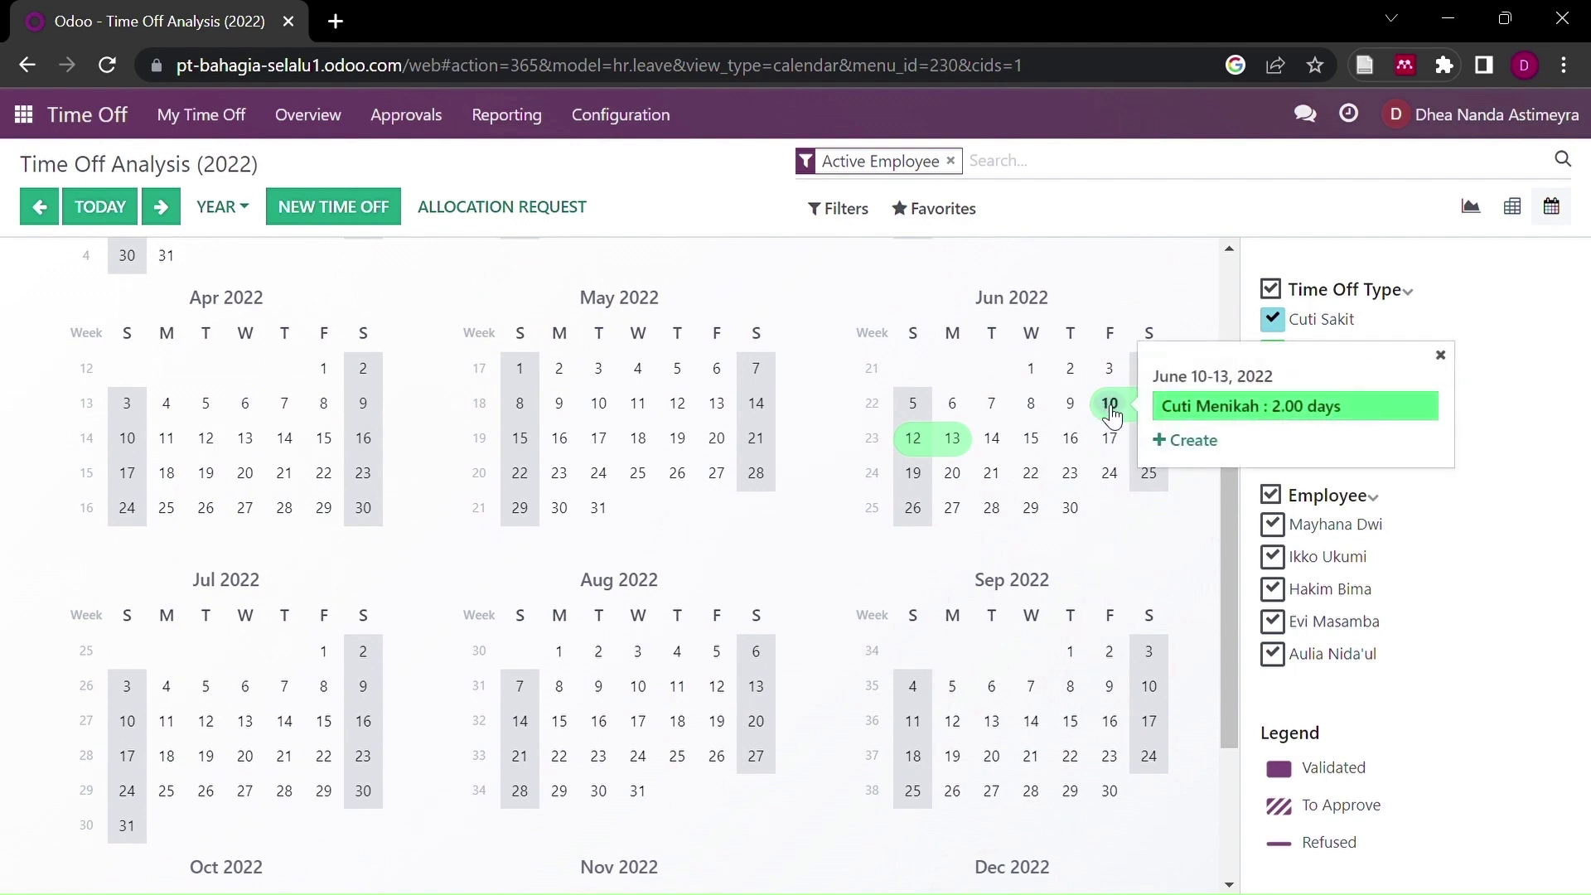
{"action": "left_click", "coordinate": [1069, 544]}
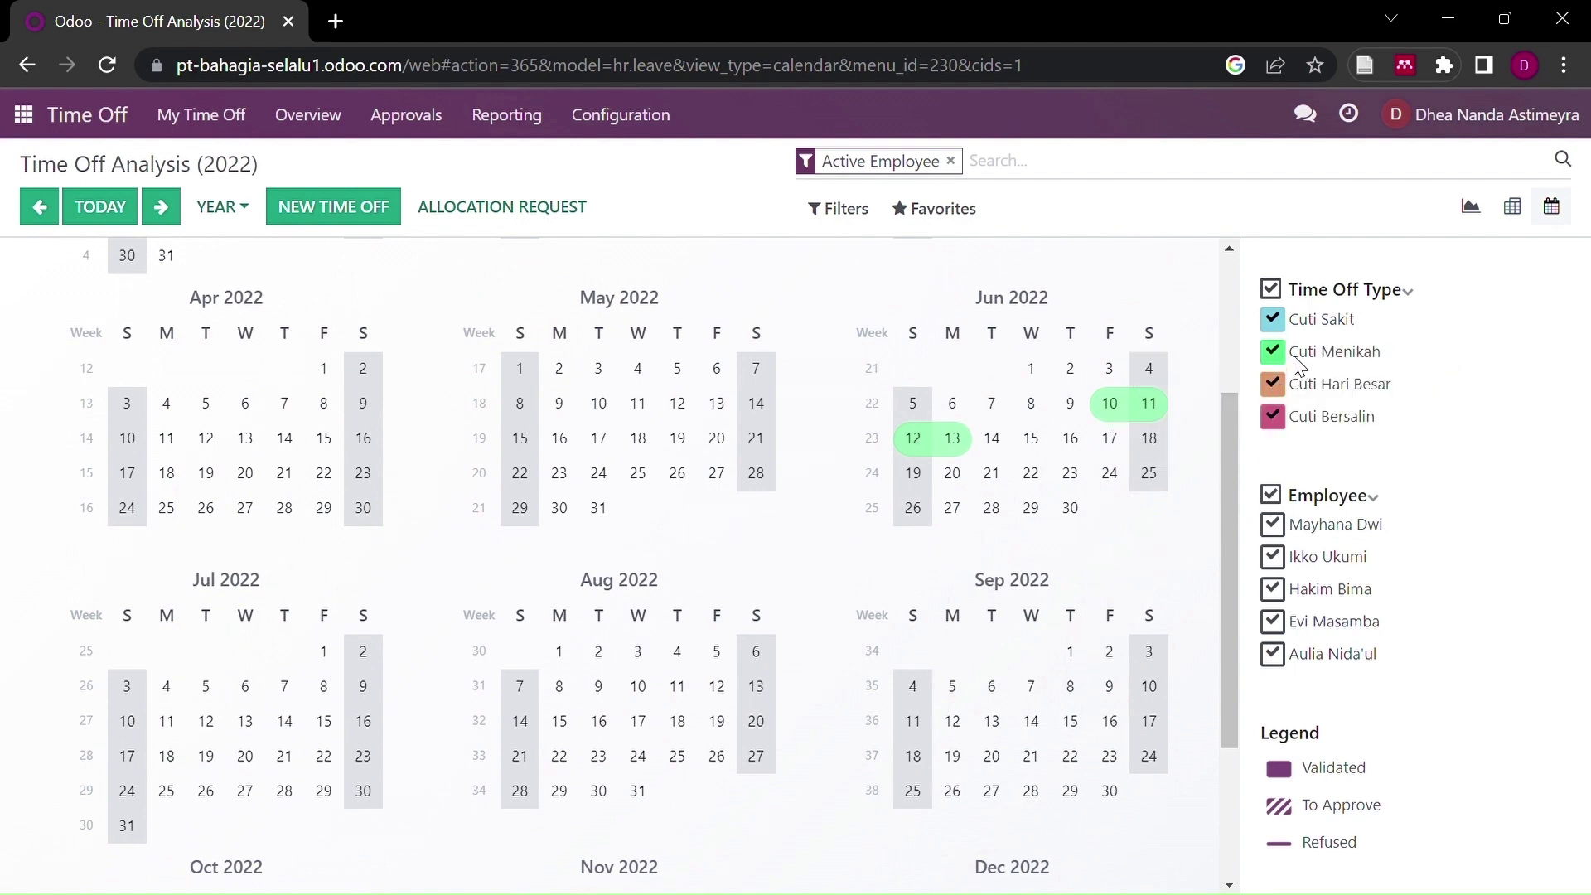
Step: Limit the calendar to the Marketing employee's time off and switch it to the employee on Cuti Sakit
{"action": "left_click", "coordinate": [1272, 494]}
{"action": "left_click", "coordinate": [1273, 526]}
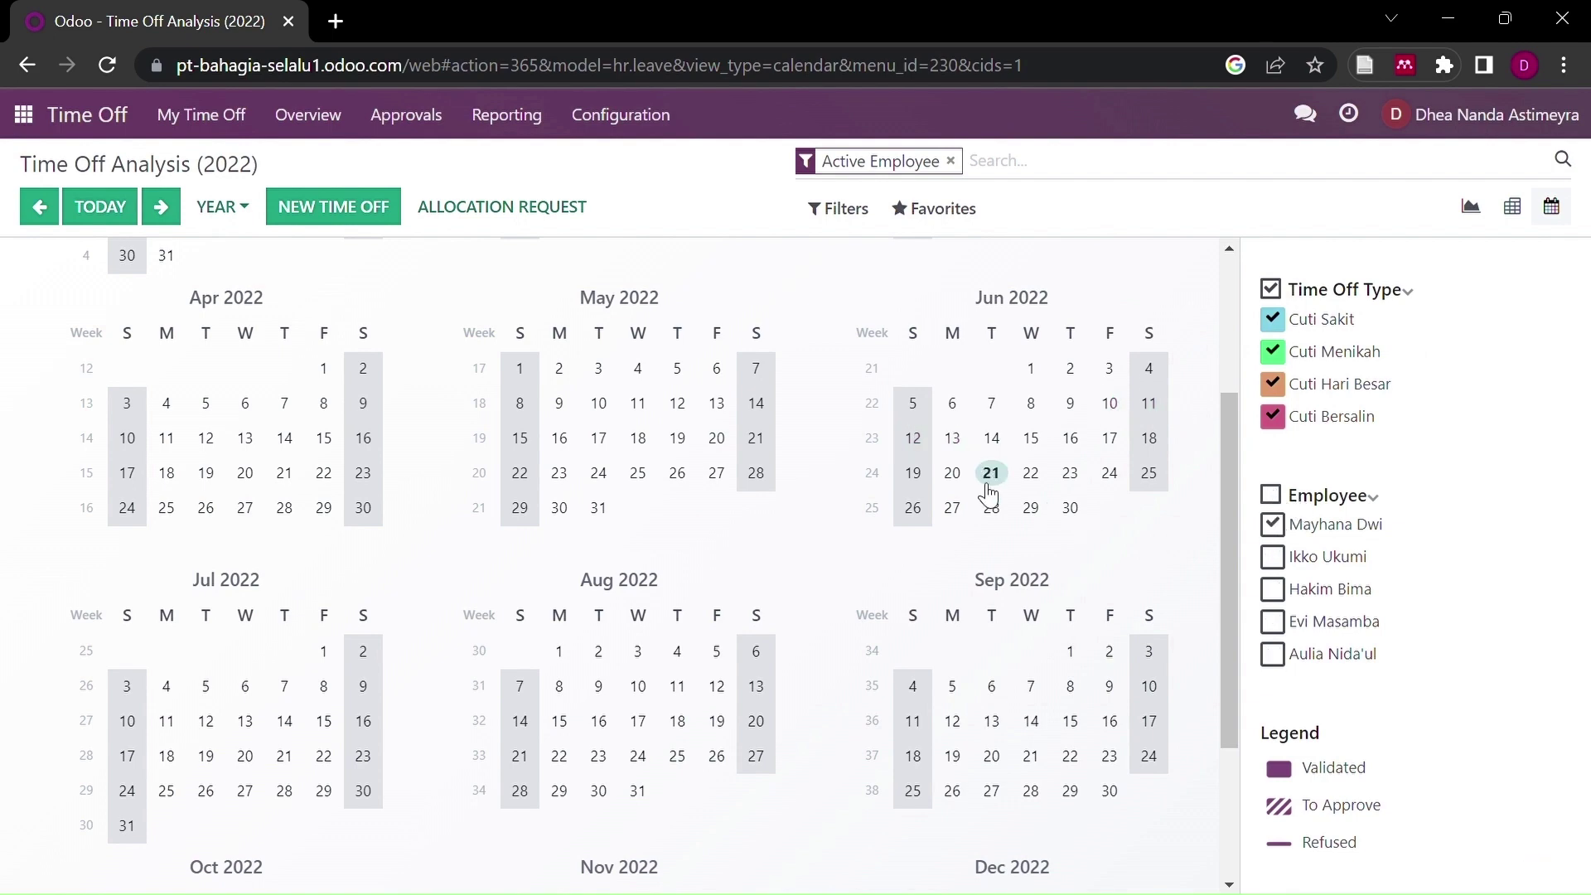
{"action": "scroll", "coordinate": [986, 489], "scroll_direction": "down", "scroll_amount": 6}
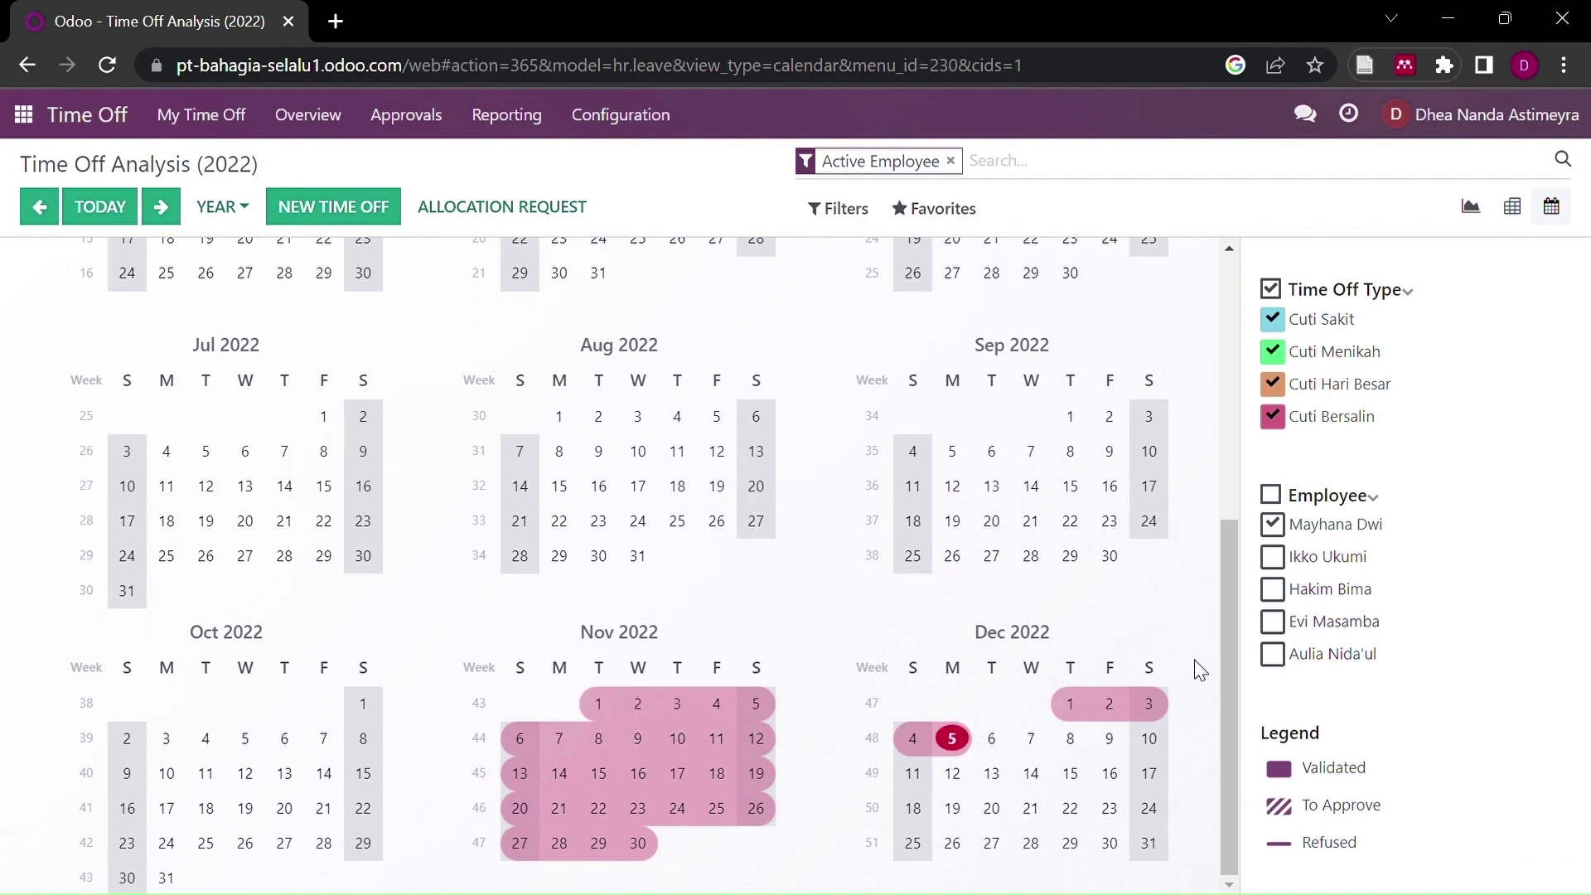
{"action": "left_click", "coordinate": [1274, 530]}
{"action": "left_click", "coordinate": [1272, 556]}
{"action": "scroll", "coordinate": [990, 580], "scroll_direction": "up", "scroll_amount": 1}
{"action": "scroll", "coordinate": [990, 580], "scroll_direction": "down", "scroll_amount": 1}
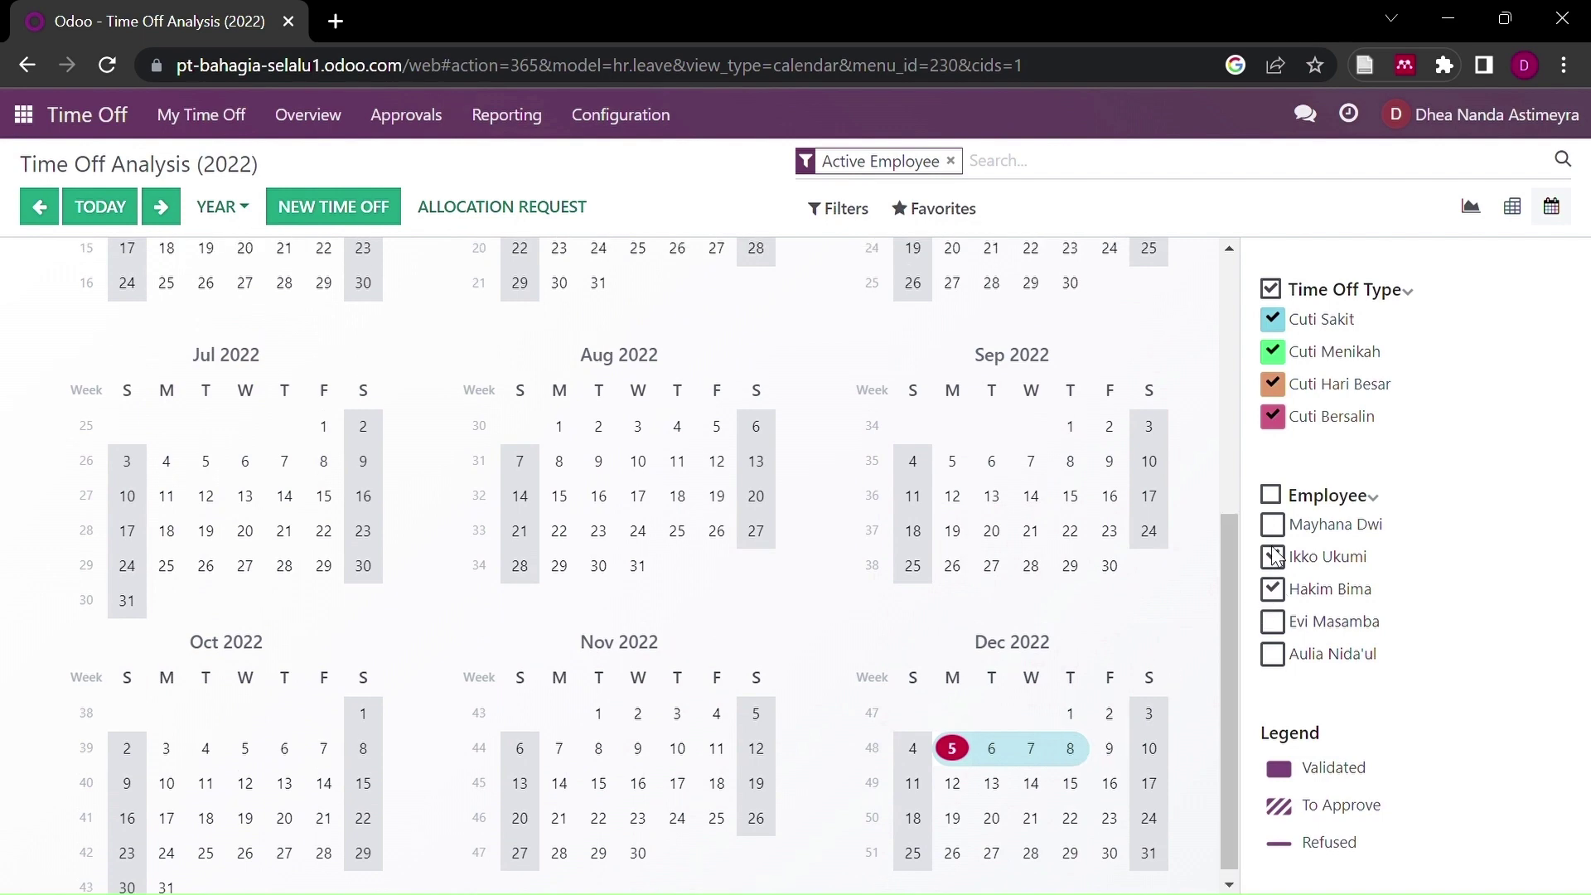
Step: Examine the 2022 calendar for only the employee with the June Cuti Menikah time off and clear that employee's filter
{"action": "scroll", "coordinate": [912, 549], "scroll_direction": "up", "scroll_amount": 3}
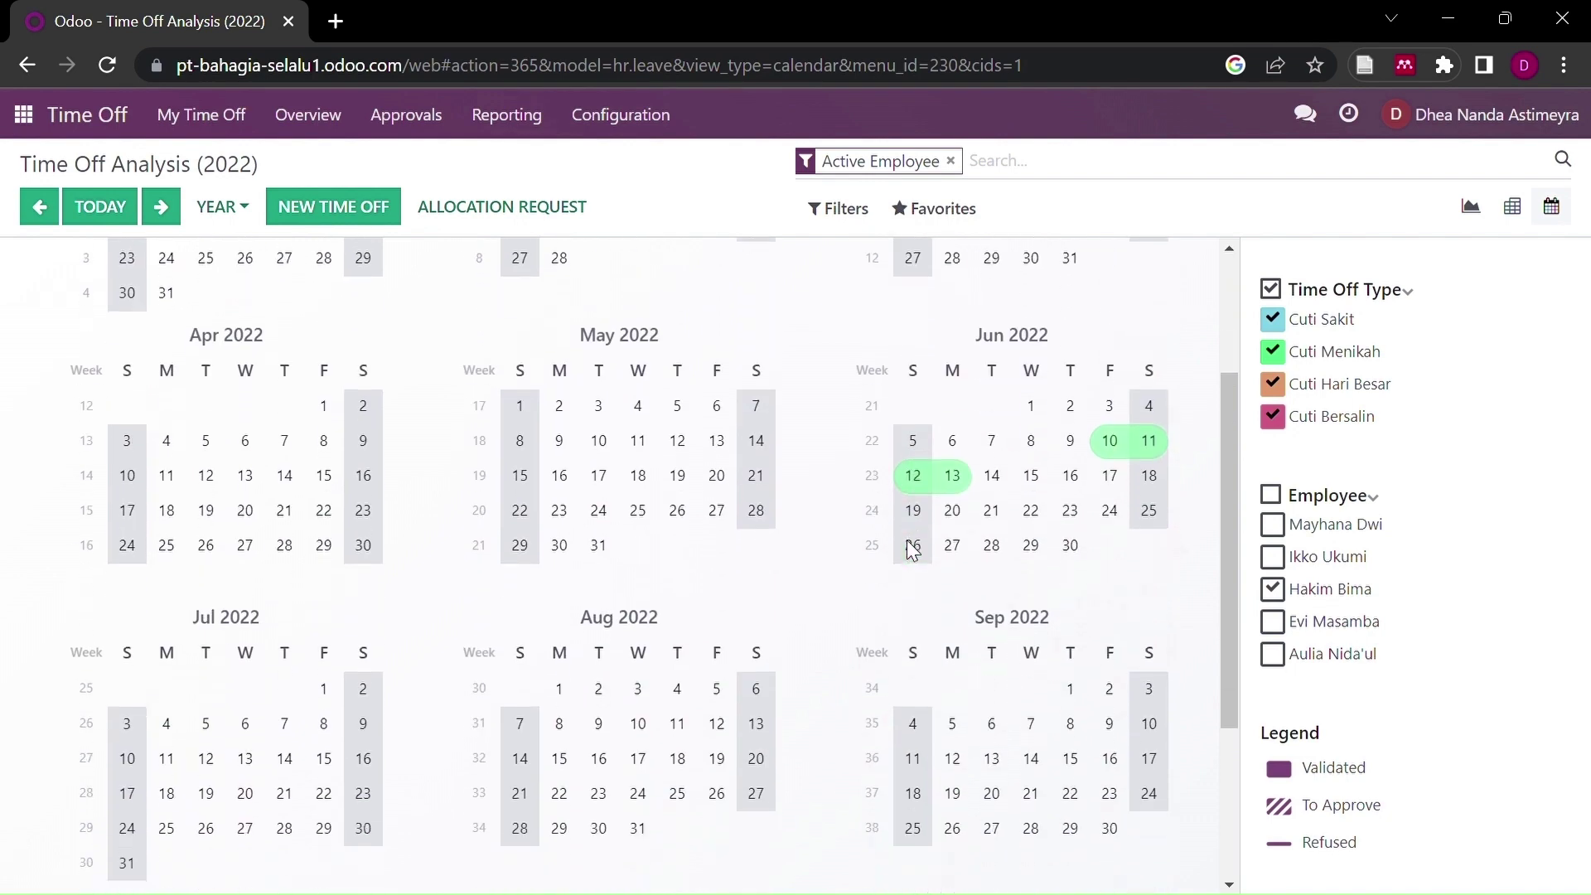
{"action": "scroll", "coordinate": [1126, 446], "scroll_direction": "up", "scroll_amount": 3}
{"action": "scroll", "coordinate": [1123, 449], "scroll_direction": "down", "scroll_amount": 4}
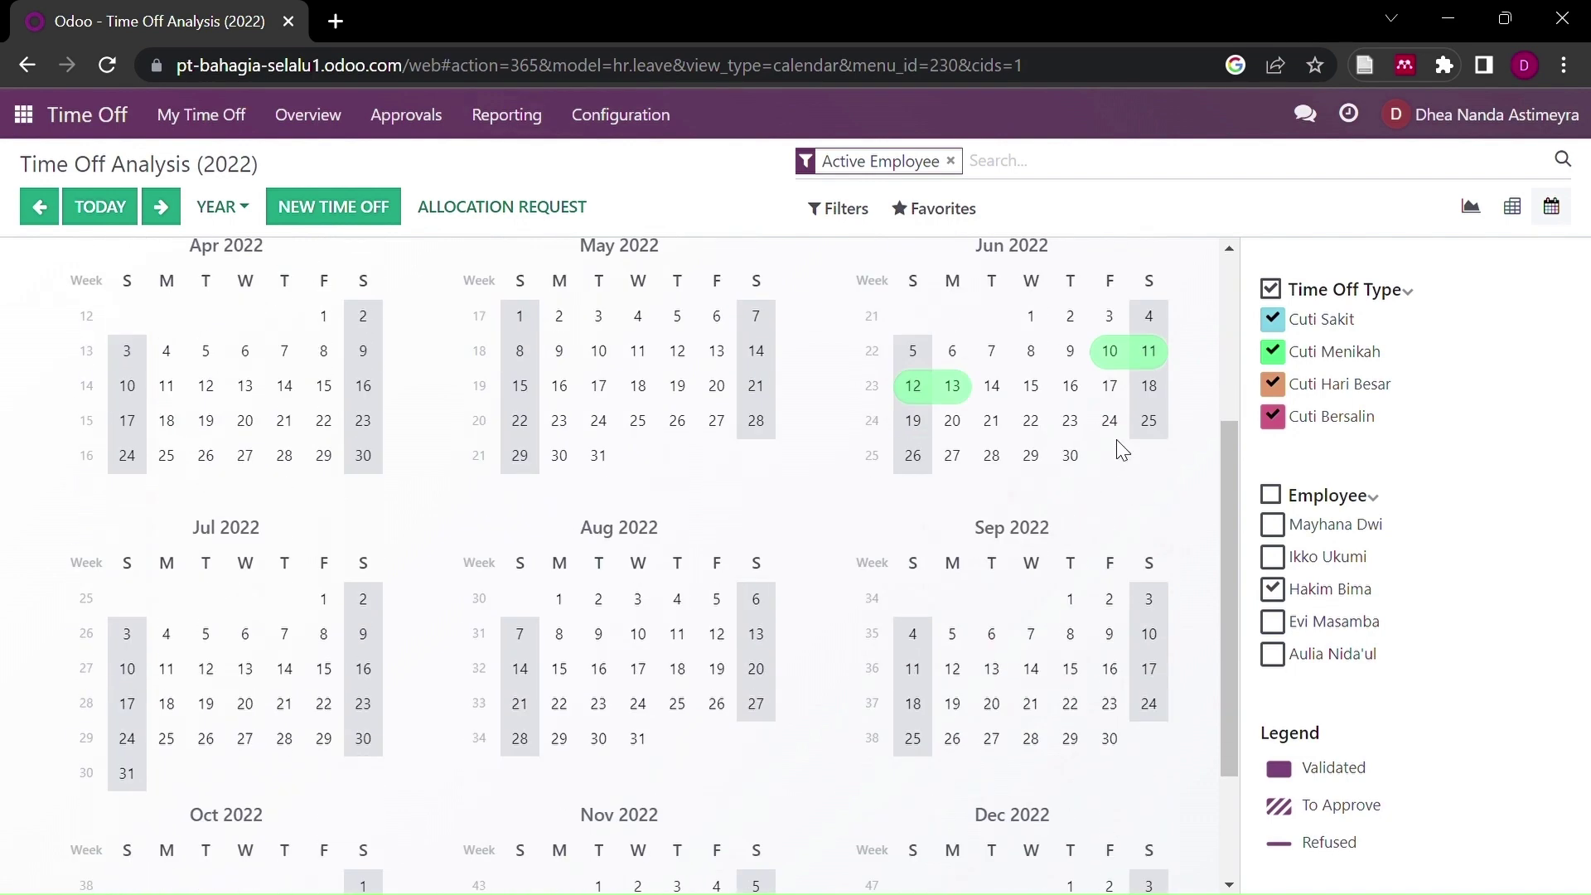
{"action": "scroll", "coordinate": [1122, 449], "scroll_direction": "down", "scroll_amount": 2}
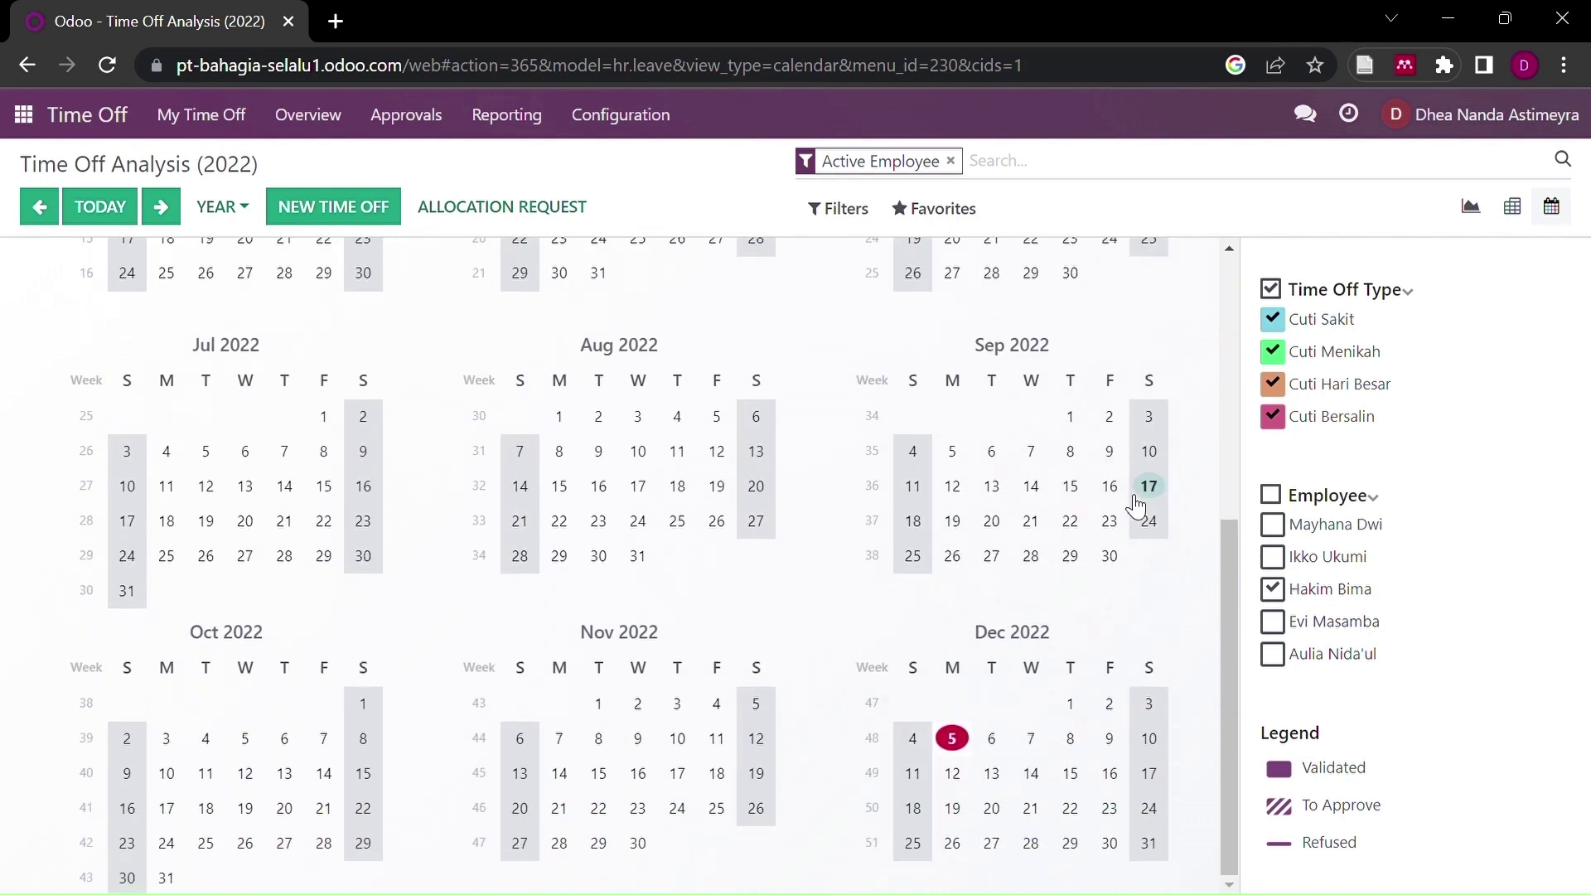
{"action": "scroll", "coordinate": [1147, 509], "scroll_direction": "up", "scroll_amount": 5}
{"action": "scroll", "coordinate": [1147, 518], "scroll_direction": "down", "scroll_amount": 5}
{"action": "scroll", "coordinate": [1278, 664], "scroll_direction": "up", "scroll_amount": 1}
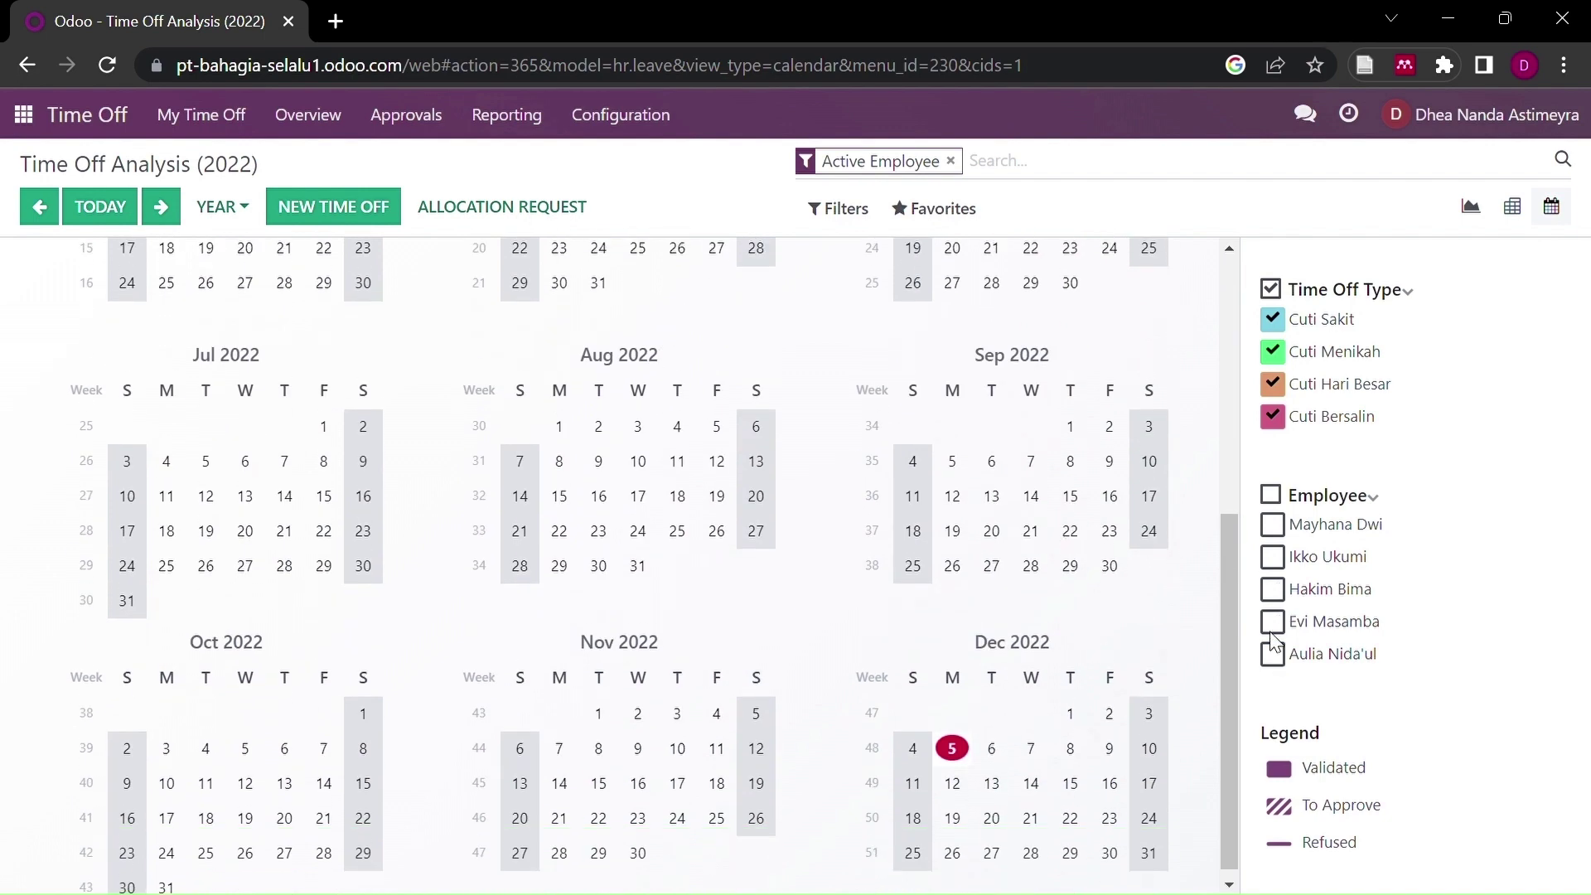
Step: Check the late December entry of only the Finance employee and the December 16 entry of only the Human Resource employee
{"action": "left_click", "coordinate": [1272, 629]}
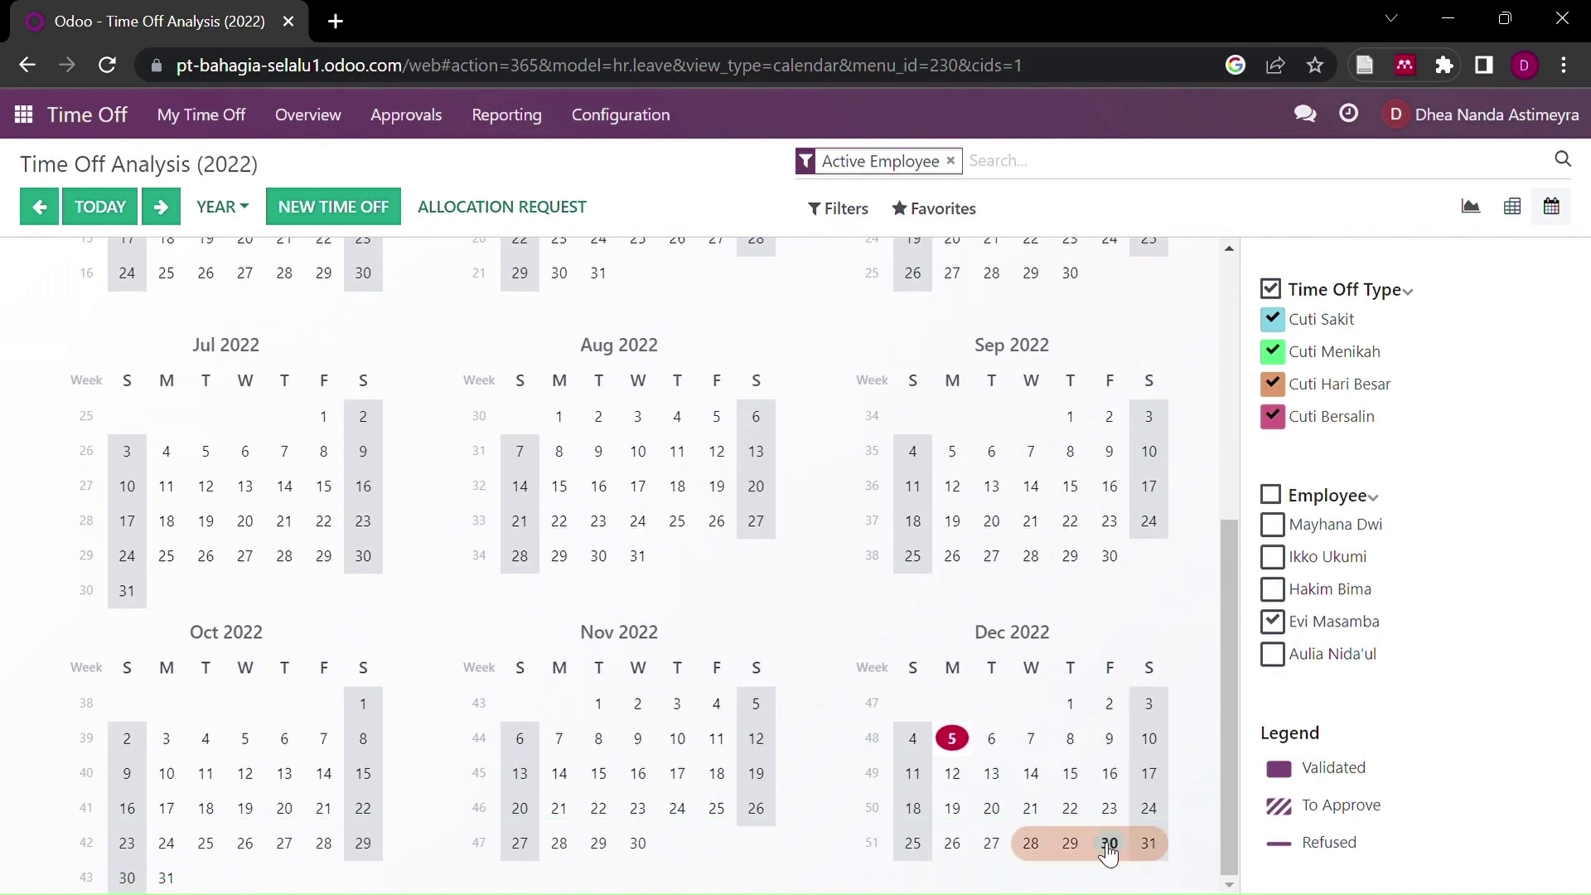
{"action": "left_click", "coordinate": [1157, 854]}
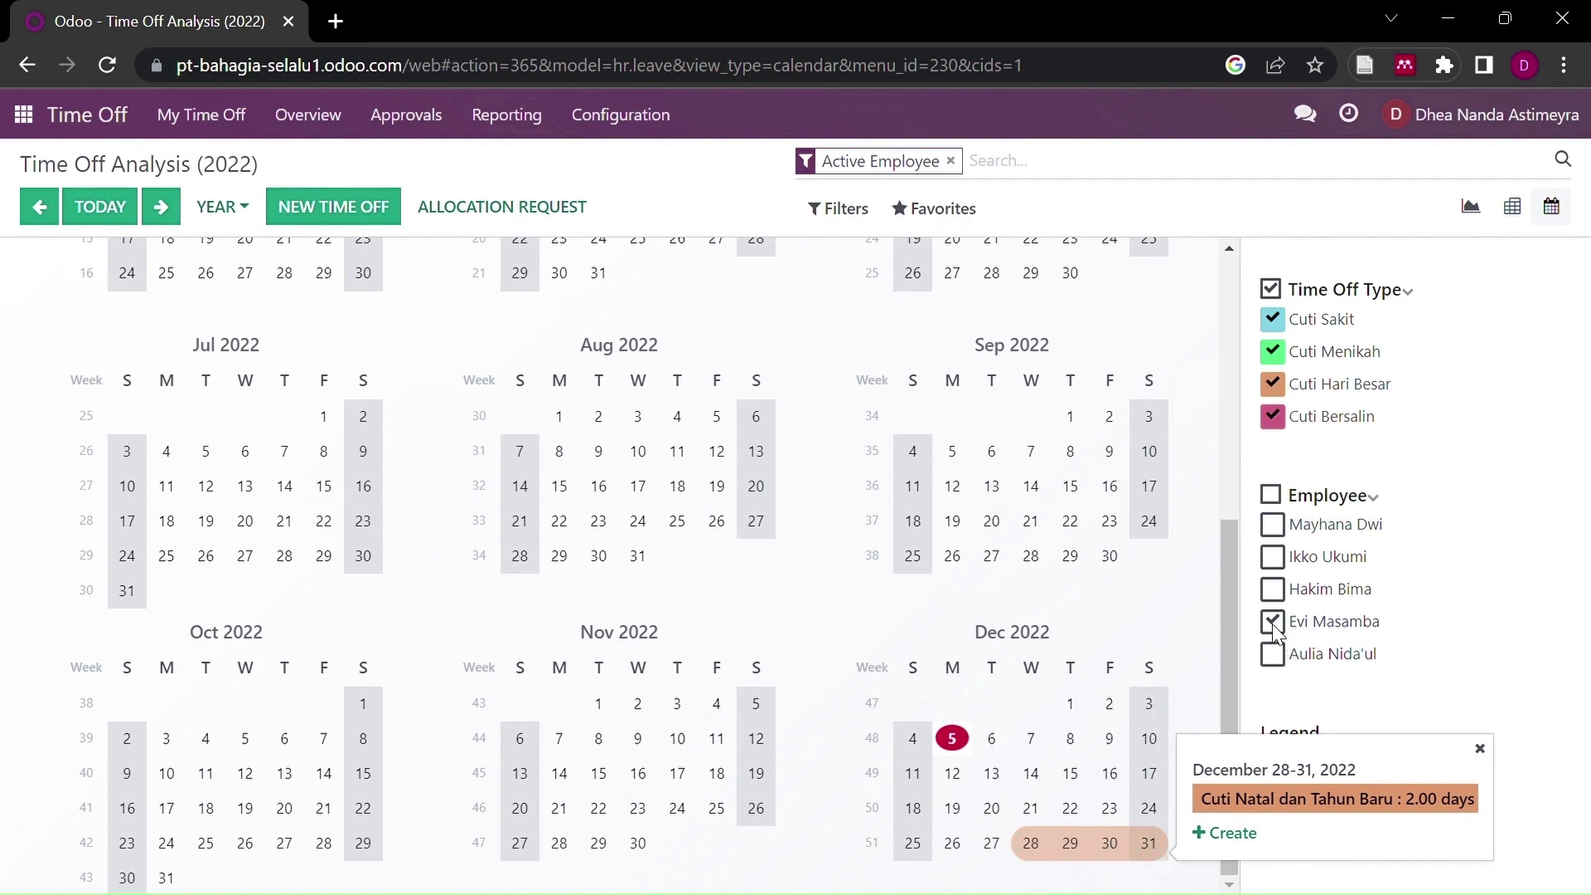
{"action": "left_click", "coordinate": [1271, 653]}
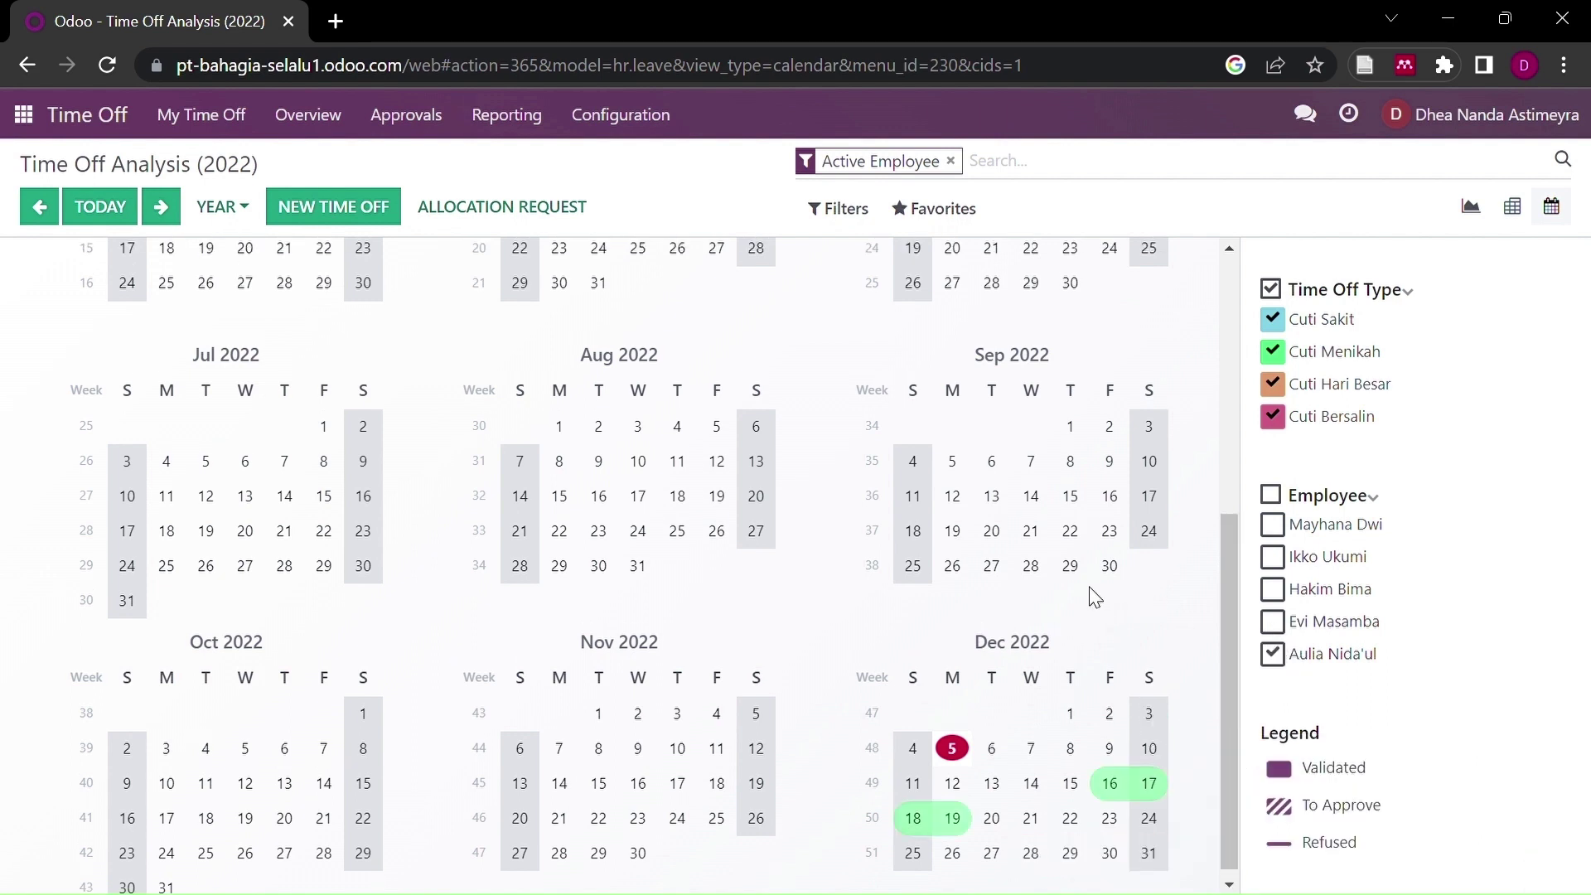
{"action": "left_click", "coordinate": [1114, 784]}
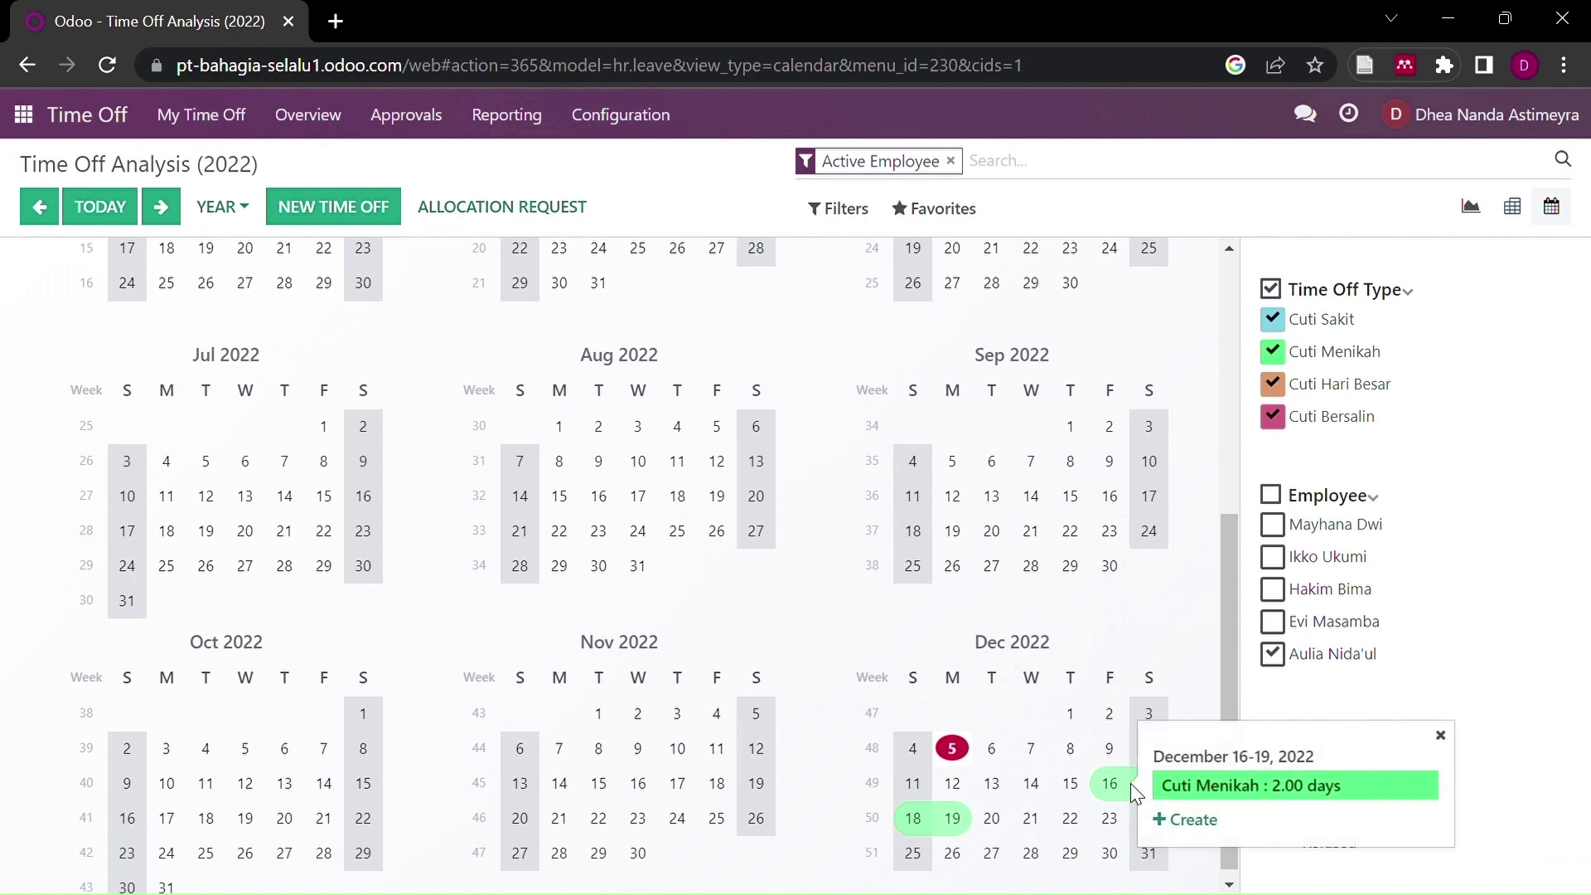
{"action": "left_click", "coordinate": [1092, 641]}
{"action": "scroll", "coordinate": [927, 556], "scroll_direction": "up", "scroll_amount": 6}
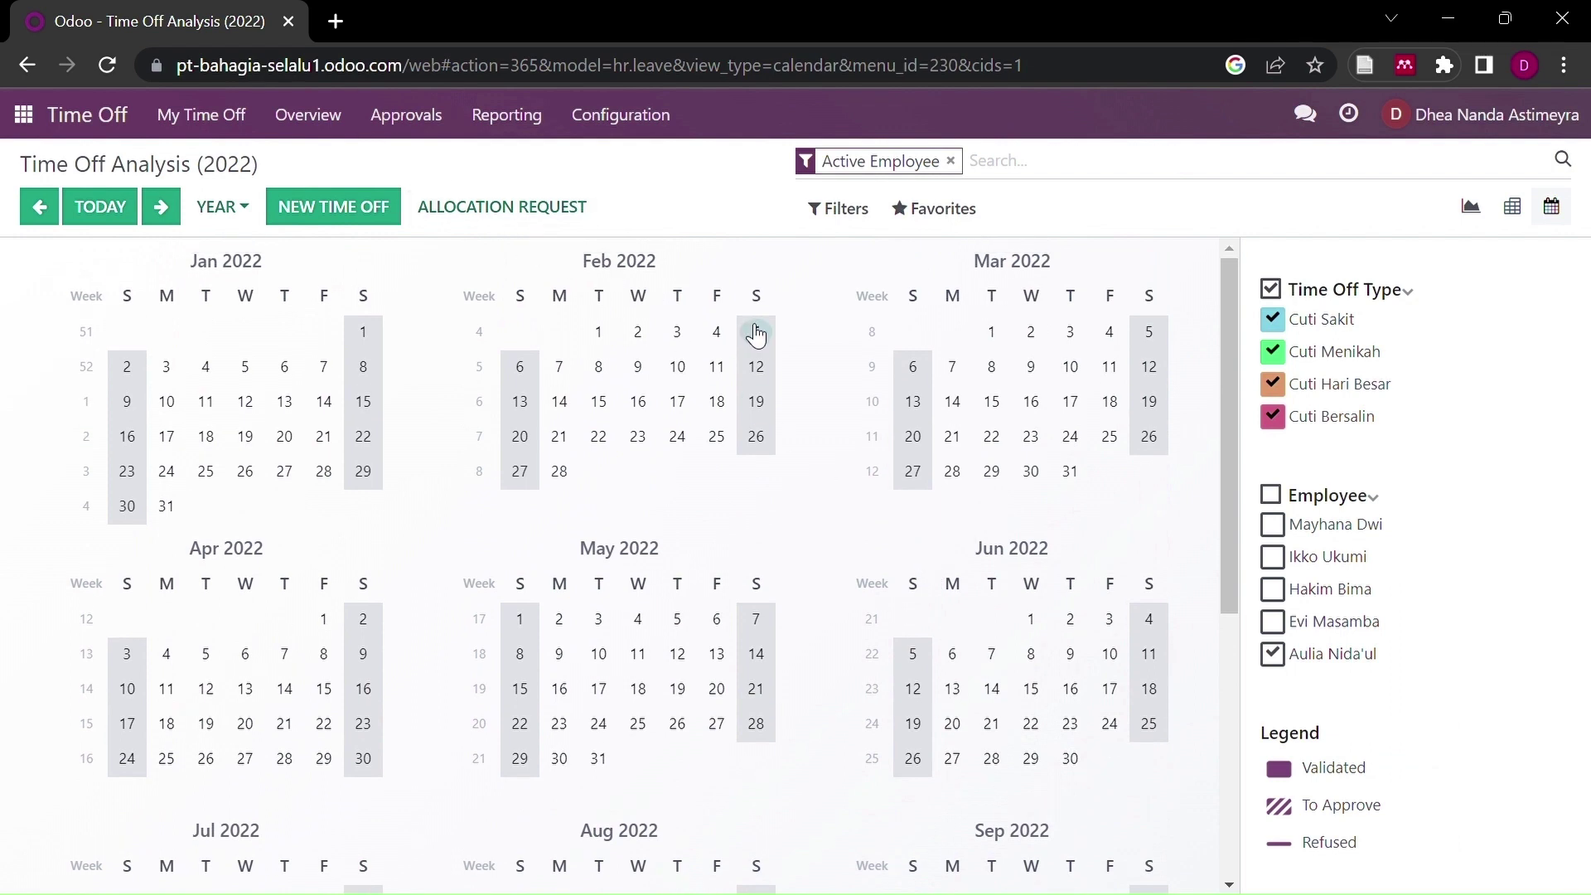
Step: Open the My Time Off list of the current account's own requests
{"action": "left_click", "coordinate": [242, 126]}
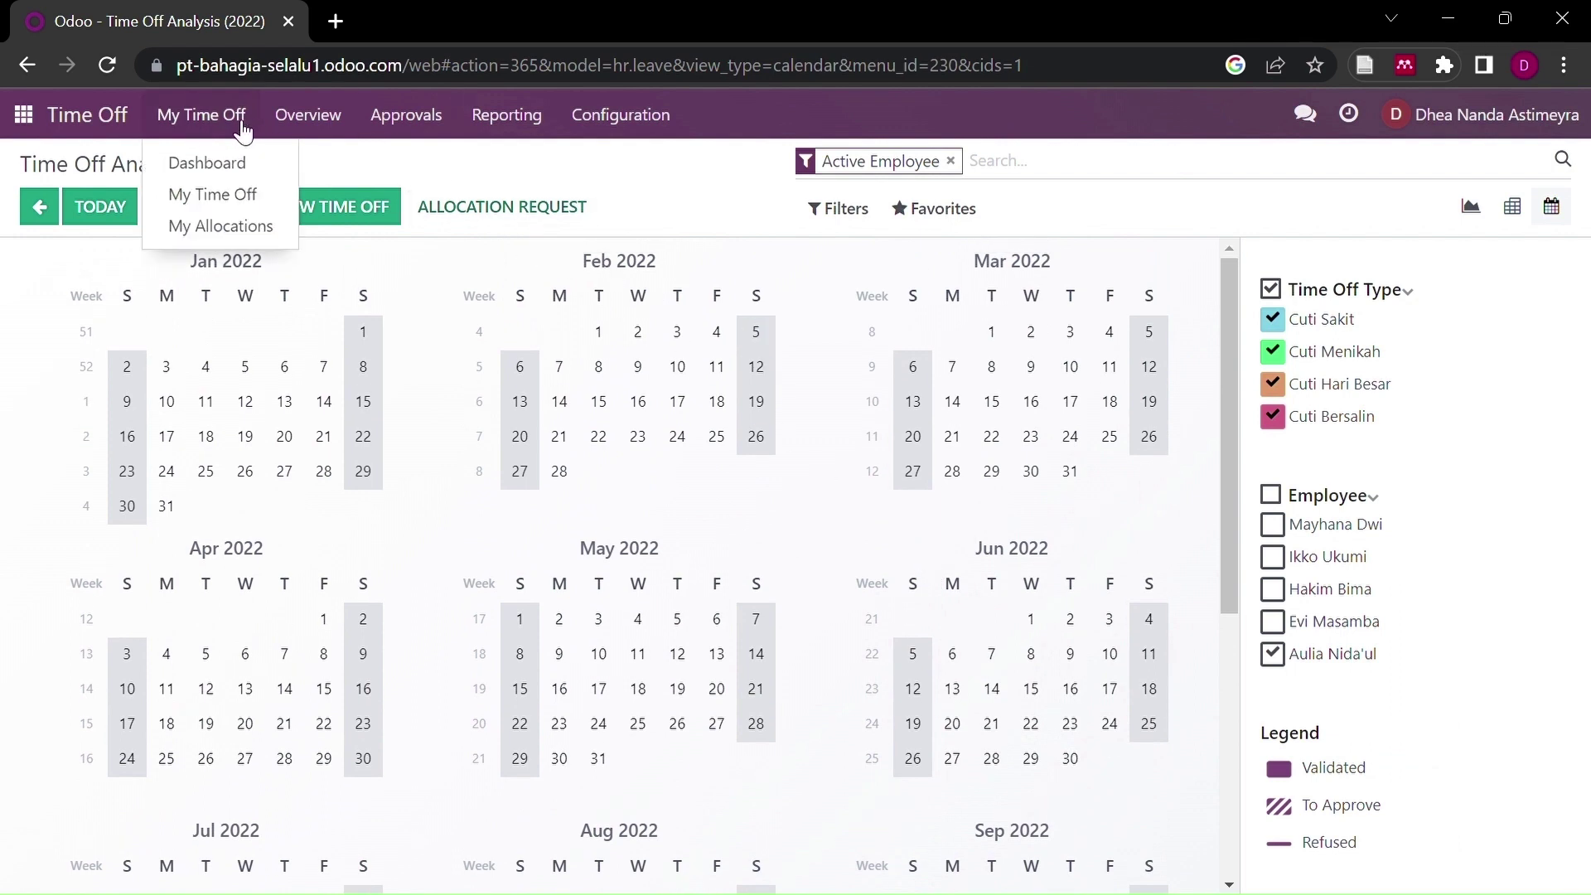
{"action": "left_click", "coordinate": [263, 197]}
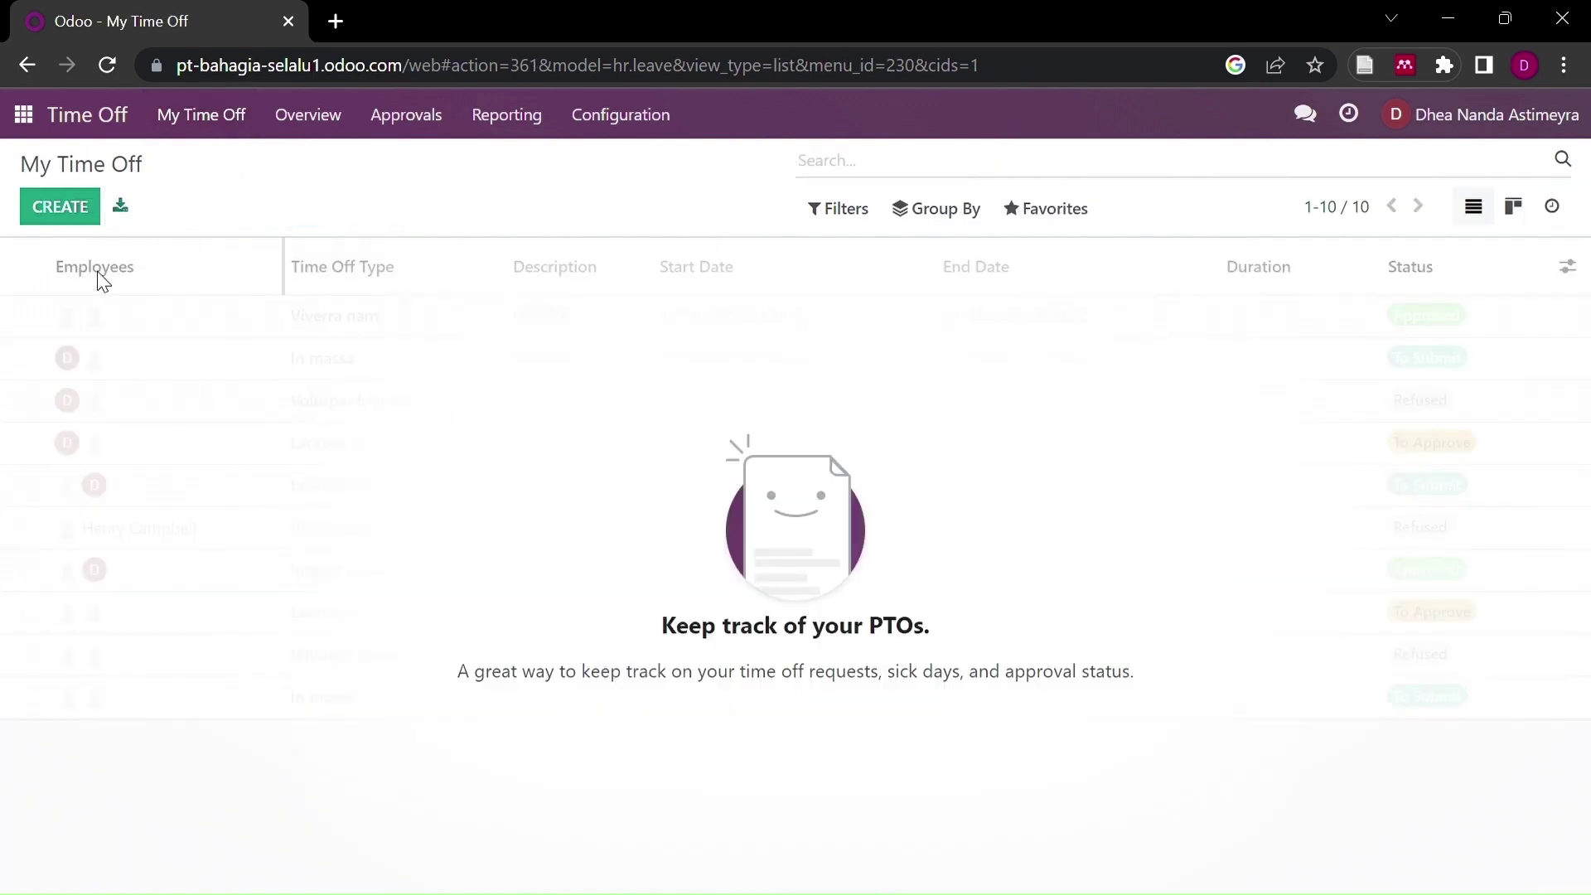
Step: Start a new request of one's own for Cuti Menikah with dates from 12/02/2022 to 12/05/2022
{"action": "left_click", "coordinate": [40, 207]}
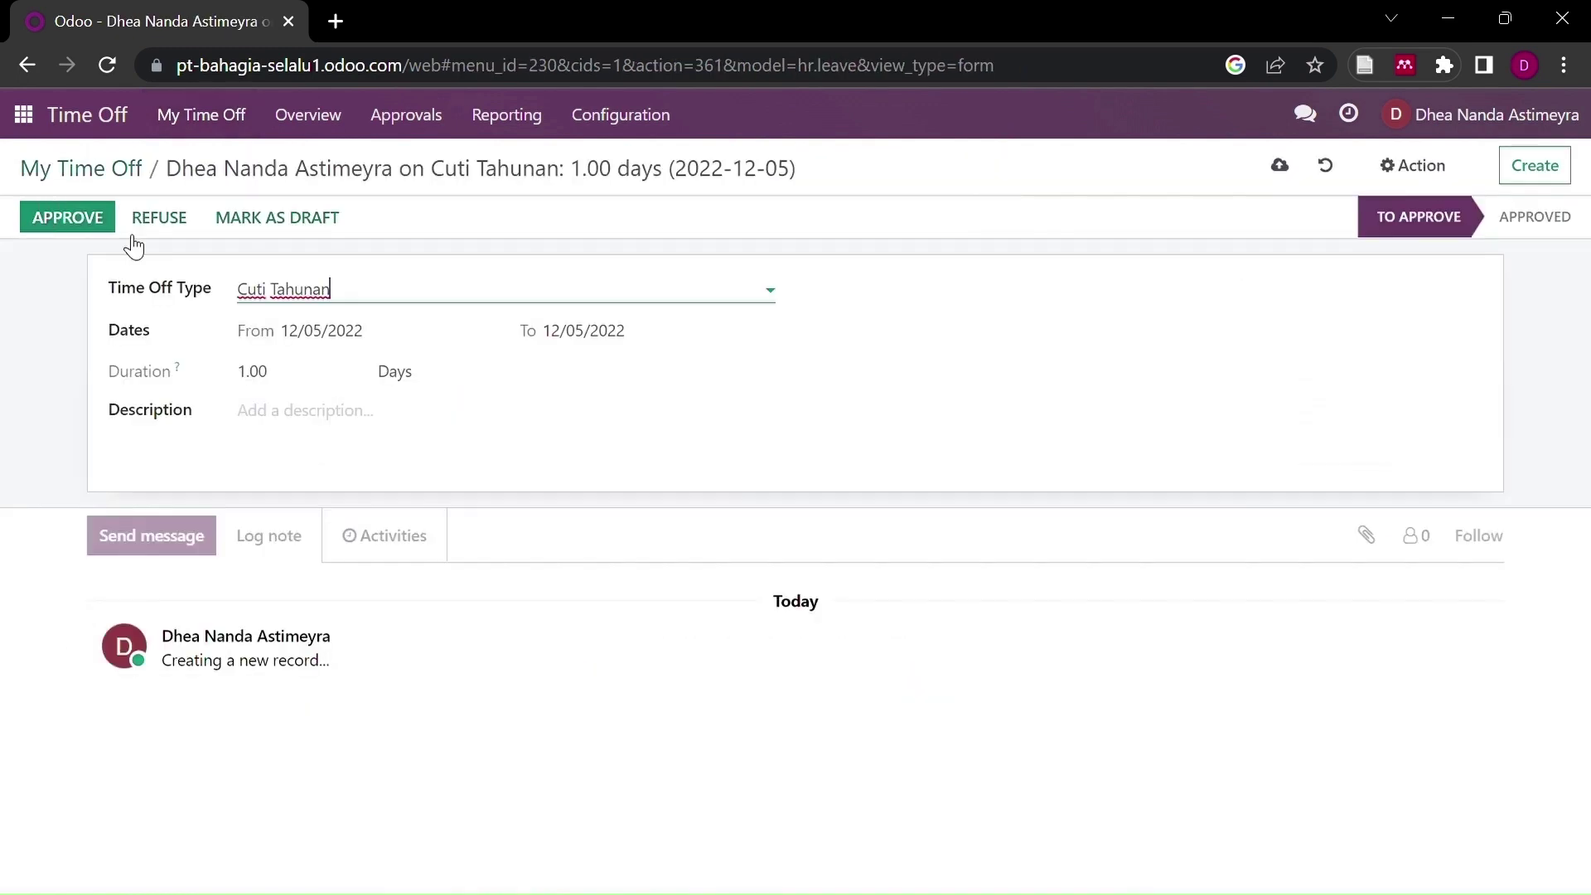
{"action": "left_click", "coordinate": [437, 308]}
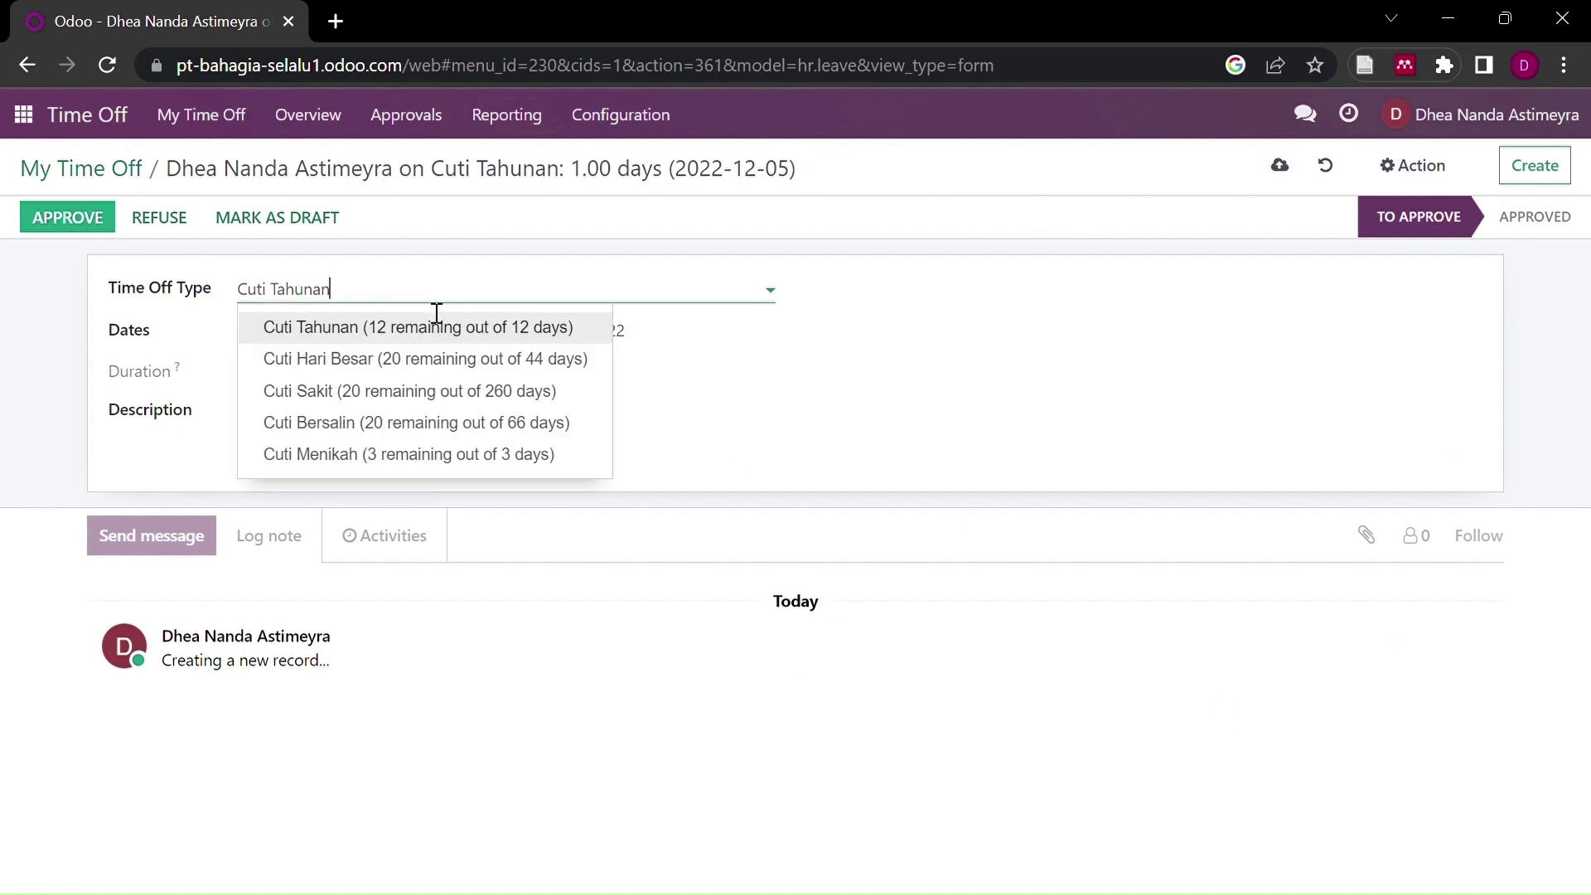
{"action": "left_click", "coordinate": [421, 456]}
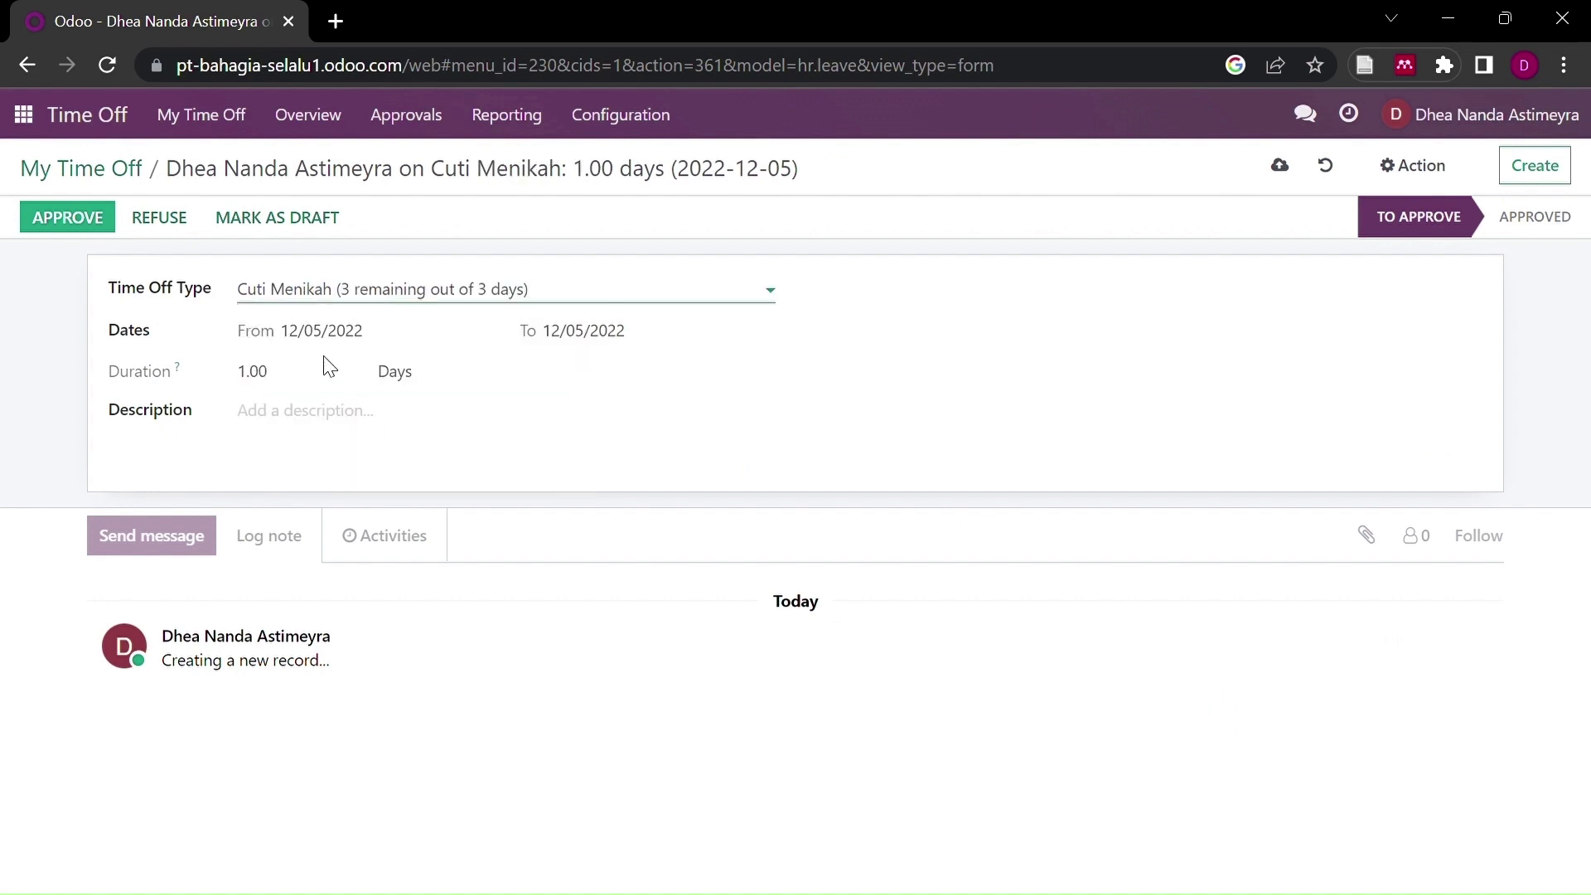
{"action": "left_click", "coordinate": [393, 354]}
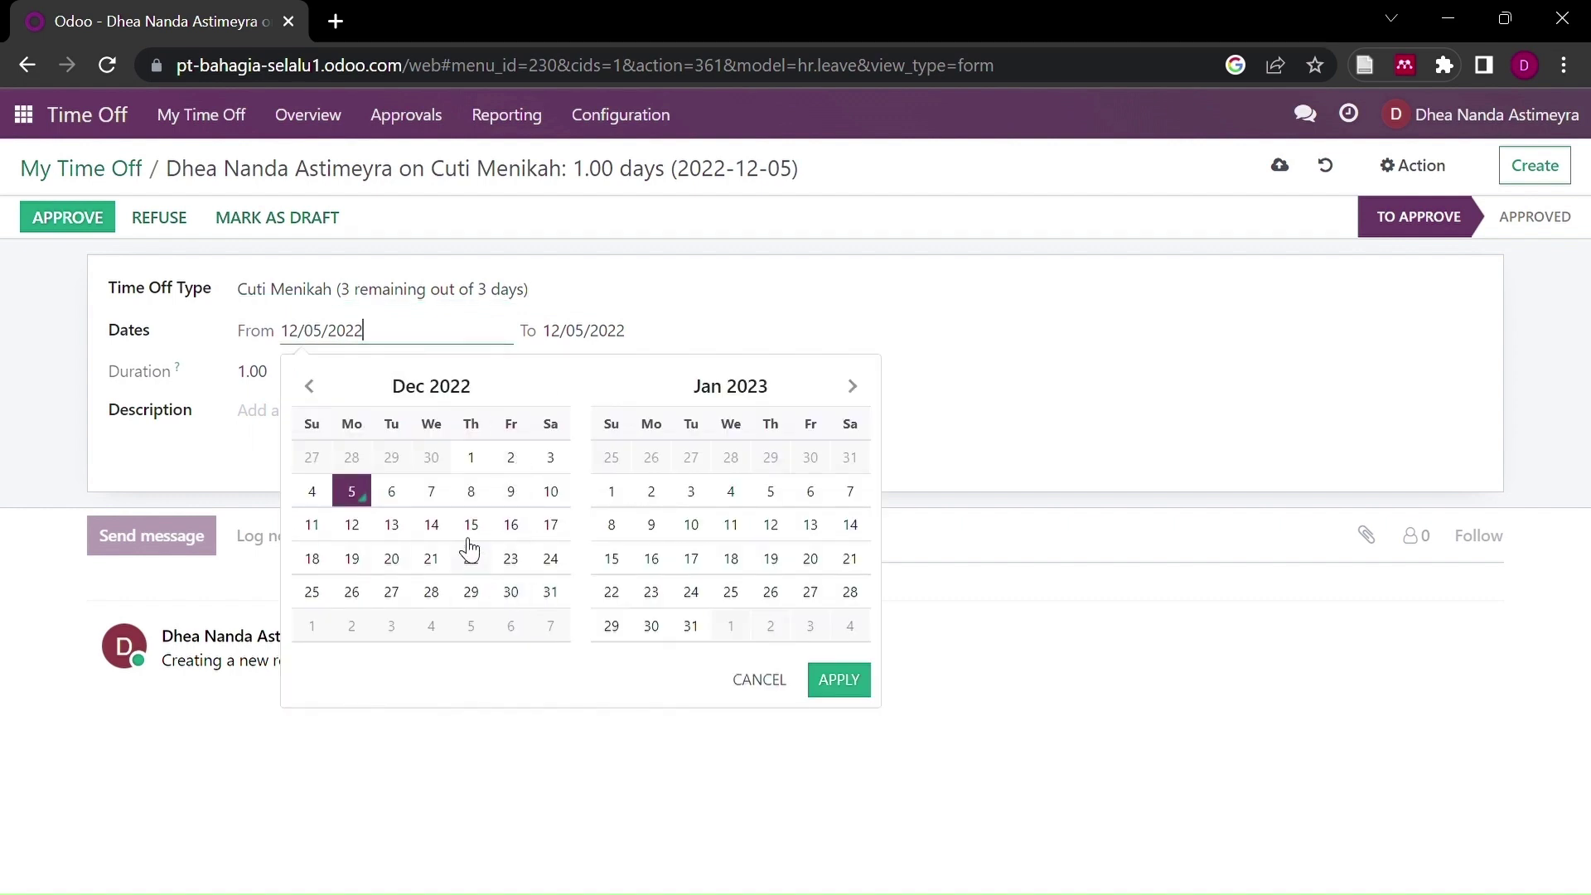
{"action": "left_click", "coordinate": [514, 523]}
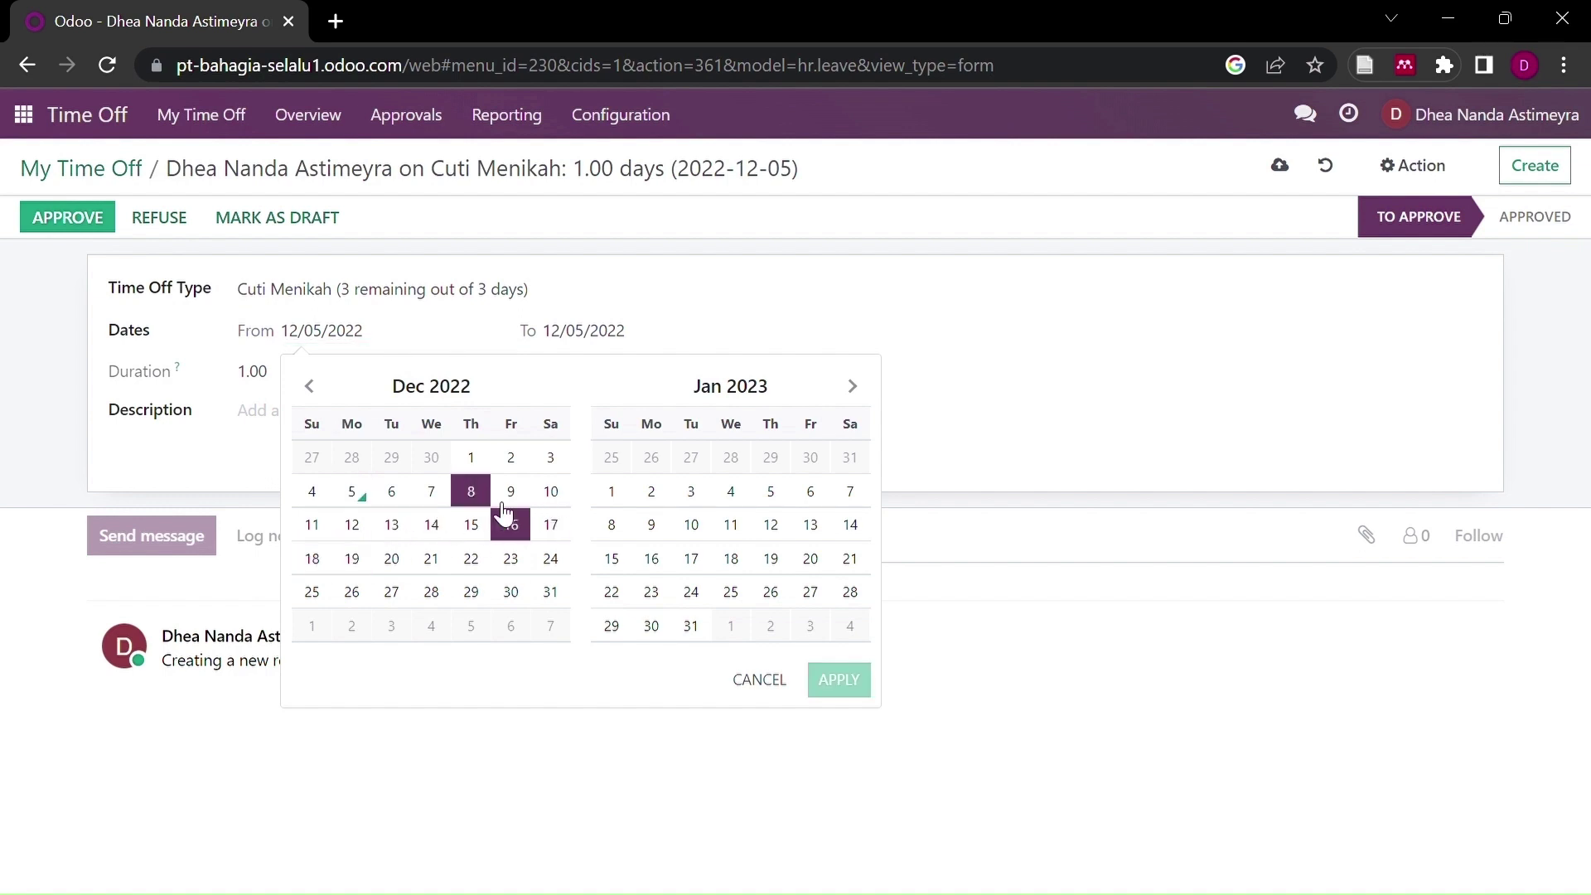
{"action": "left_click", "coordinate": [511, 457]}
{"action": "left_click", "coordinate": [355, 496]}
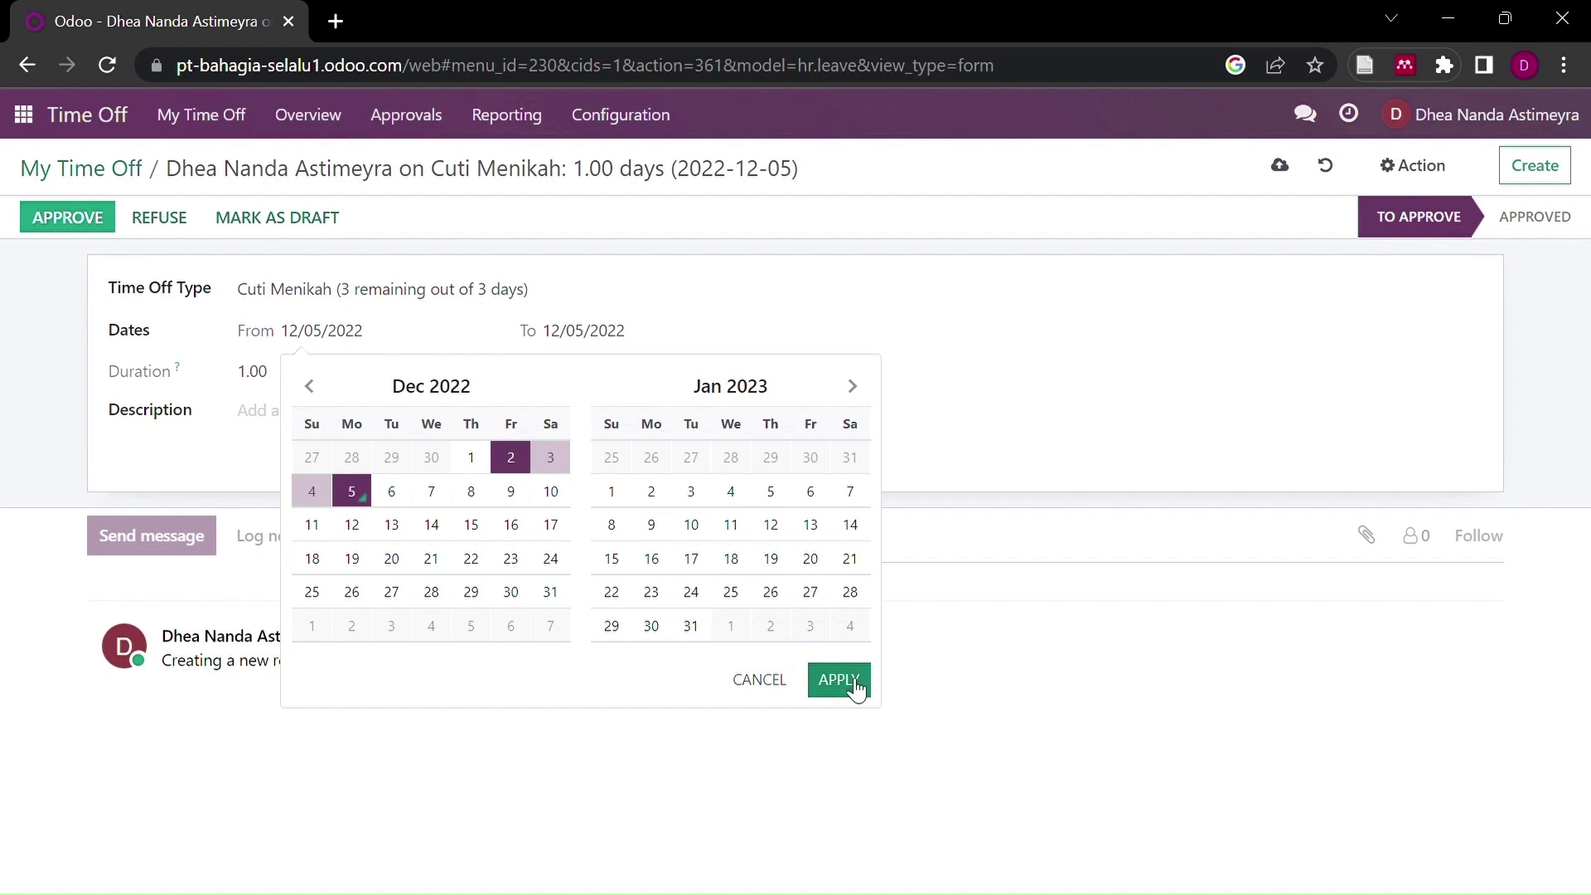
{"action": "left_click", "coordinate": [855, 689]}
Step: Describe the request as "Cuti Menikah" and approve it
{"action": "left_click", "coordinate": [343, 432]}
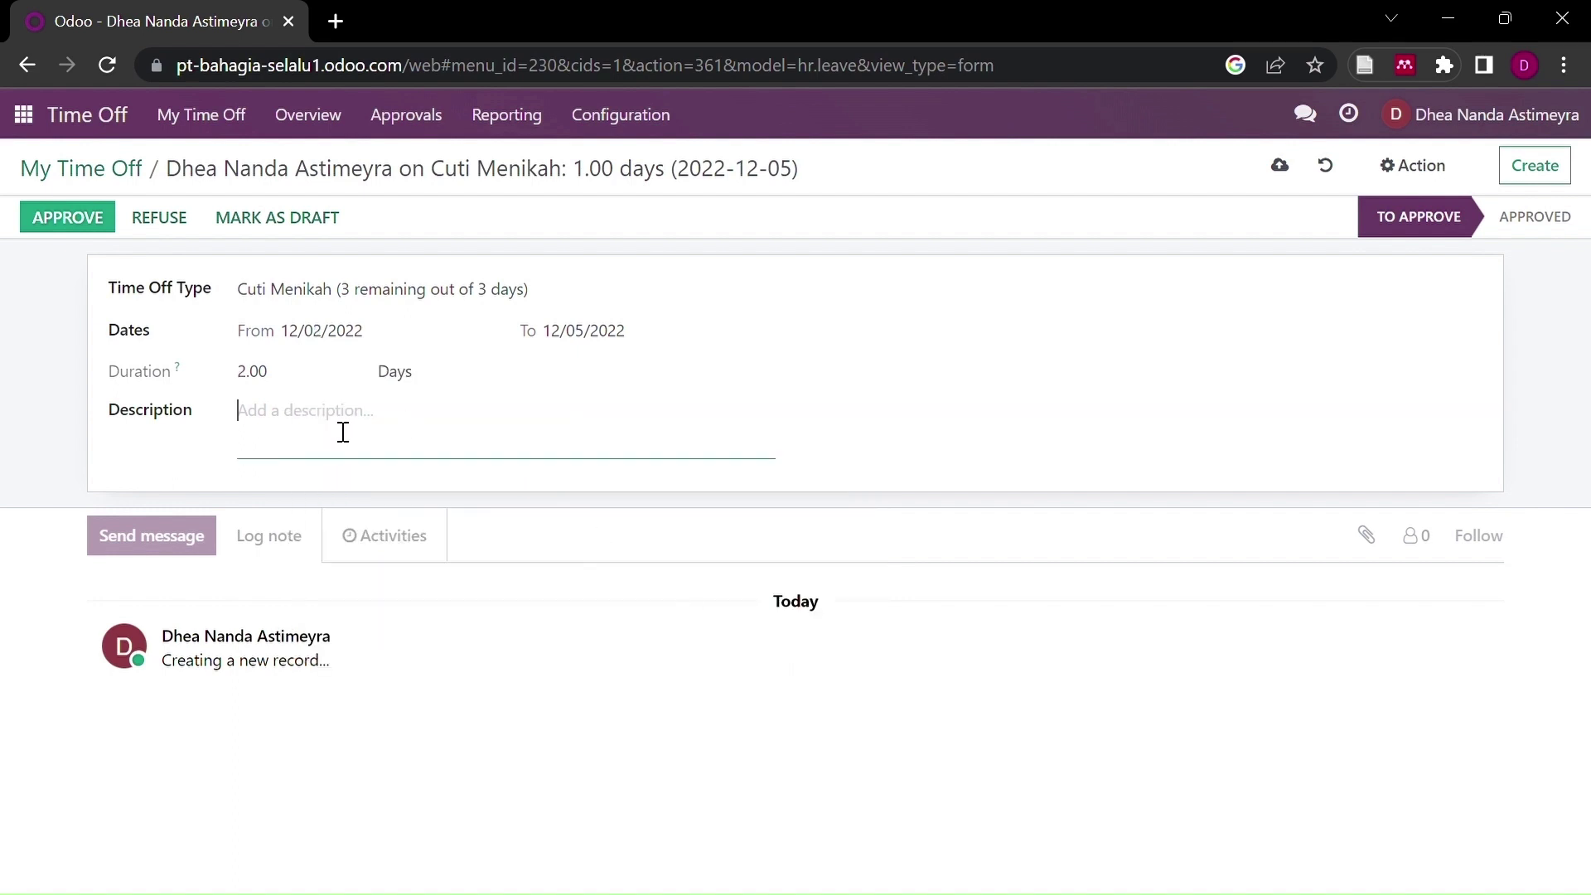
{"action": "type", "text": "Cuti Menikah"}
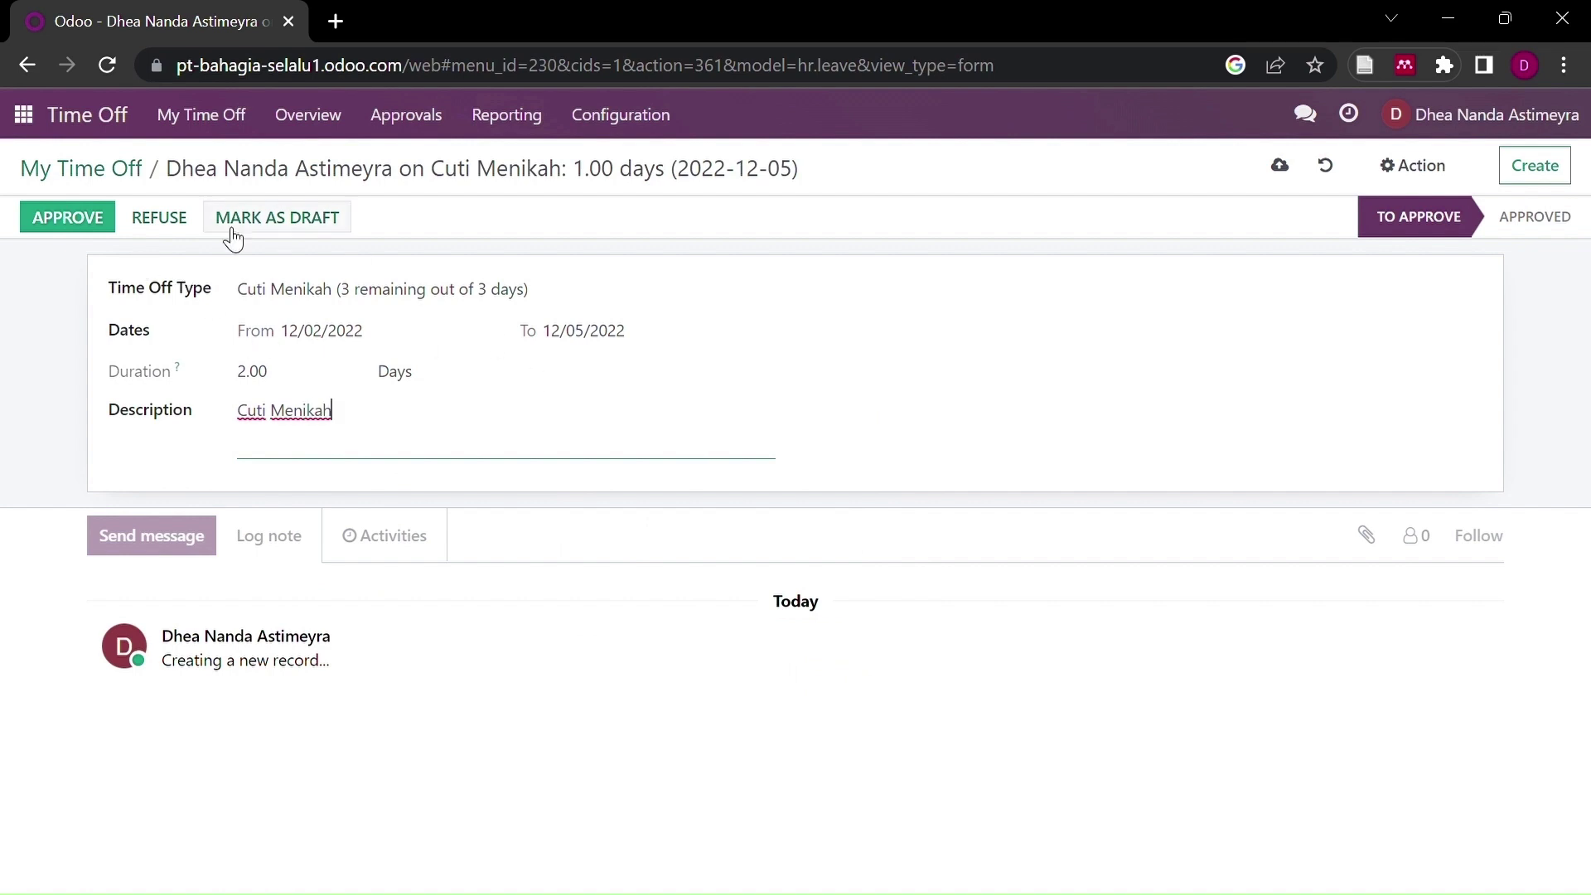
{"action": "left_click", "coordinate": [83, 236]}
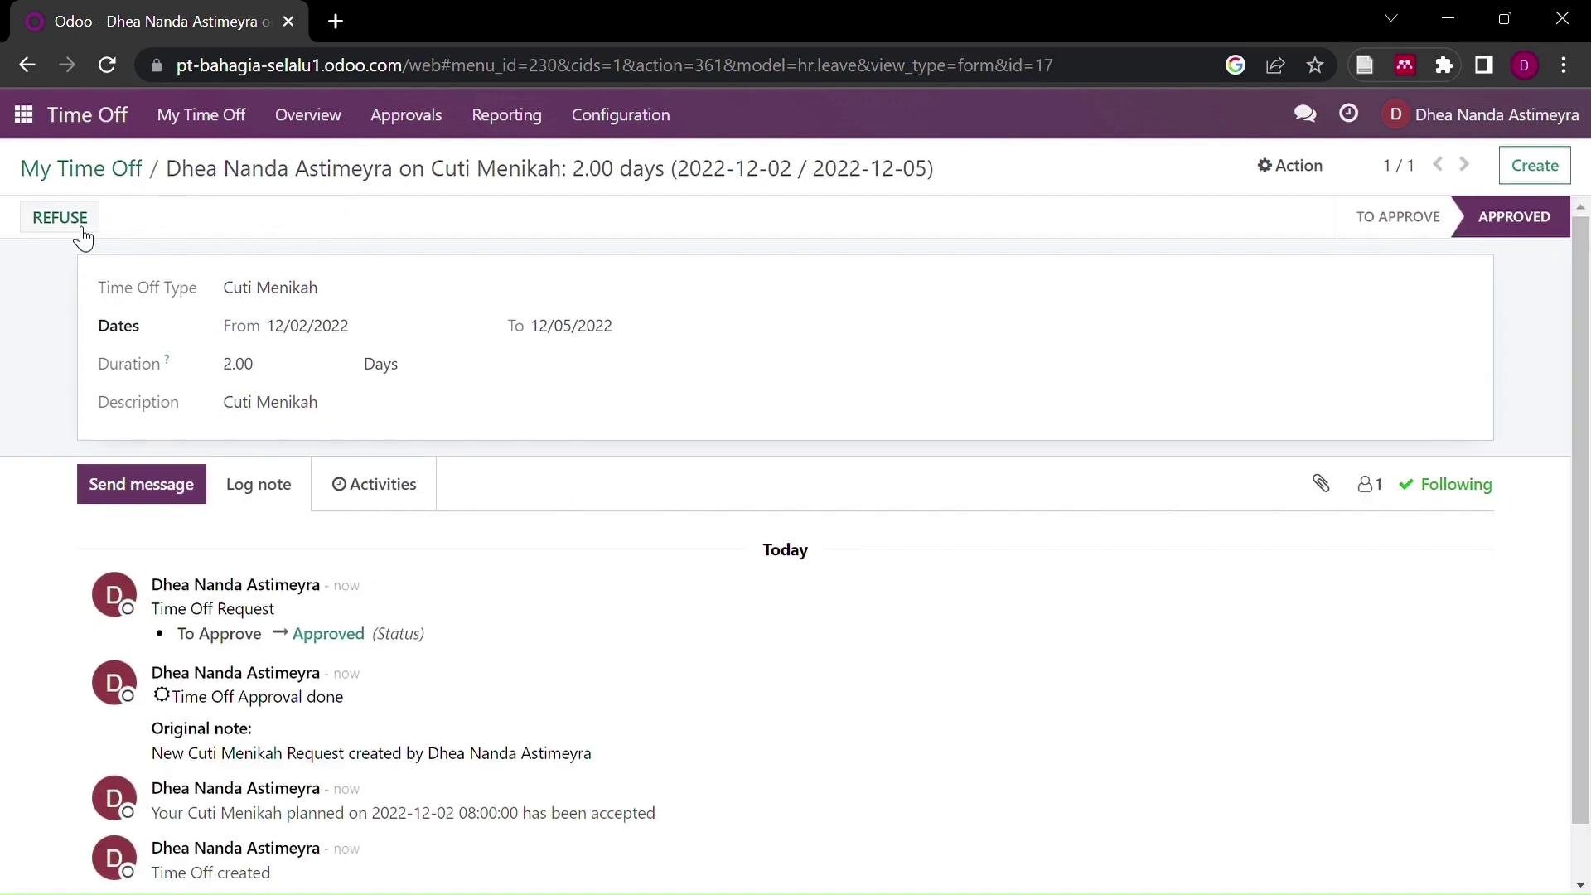
{"action": "scroll", "coordinate": [408, 610], "scroll_direction": "down", "scroll_amount": 1}
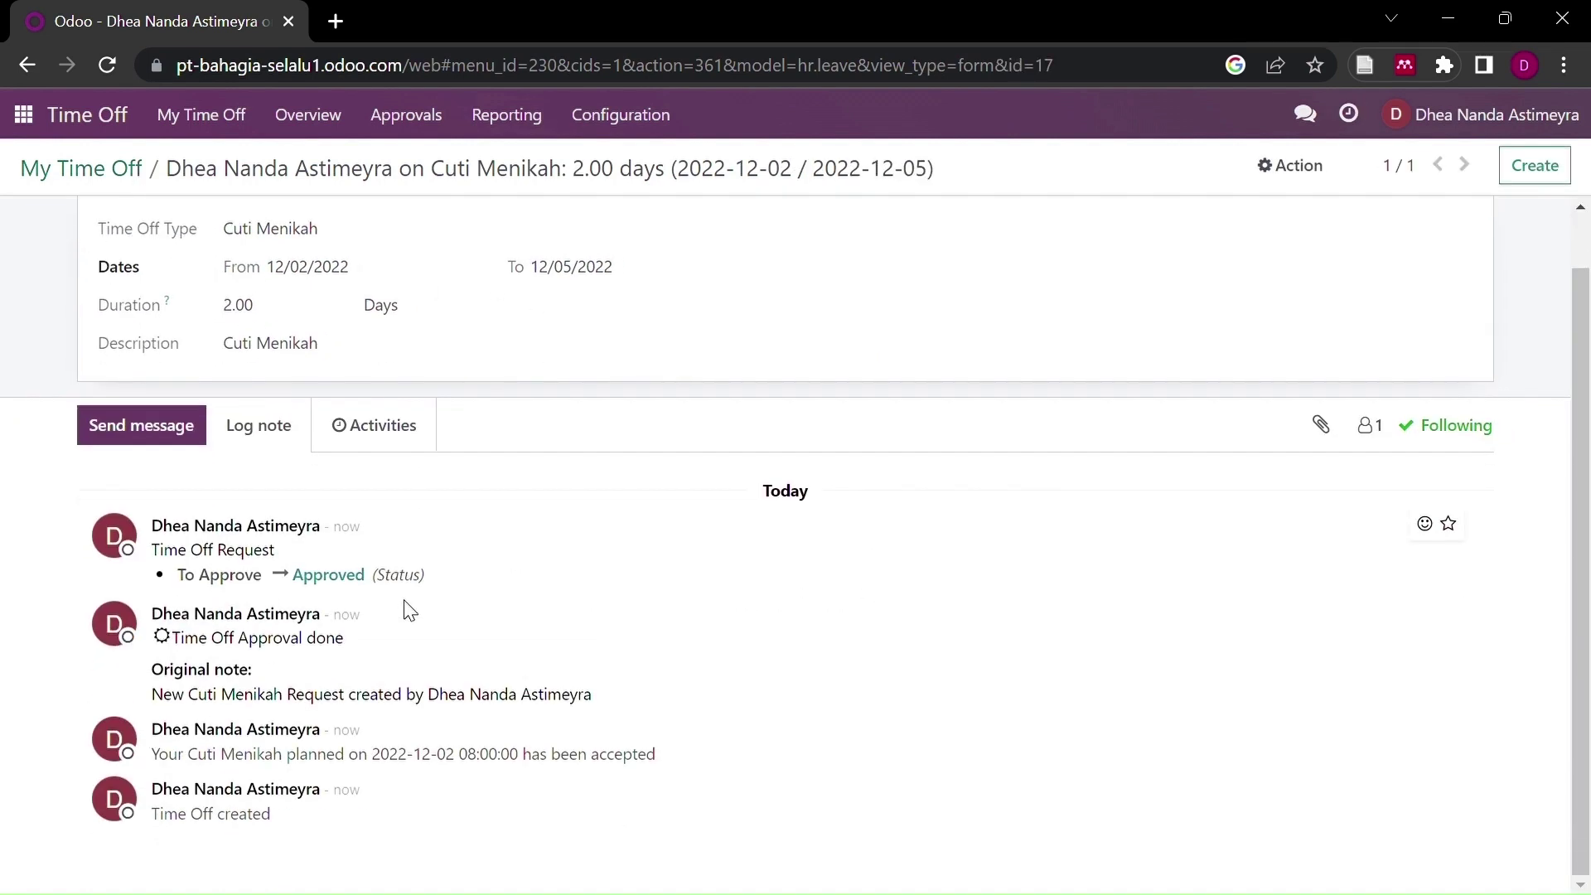
Step: Open the personal time off dashboard and check the December Cuti Menikah entry and the available days in the 2022 calendar
{"action": "left_click", "coordinate": [184, 116]}
{"action": "left_click", "coordinate": [260, 174]}
{"action": "scroll", "coordinate": [1067, 502], "scroll_direction": "down", "scroll_amount": 3}
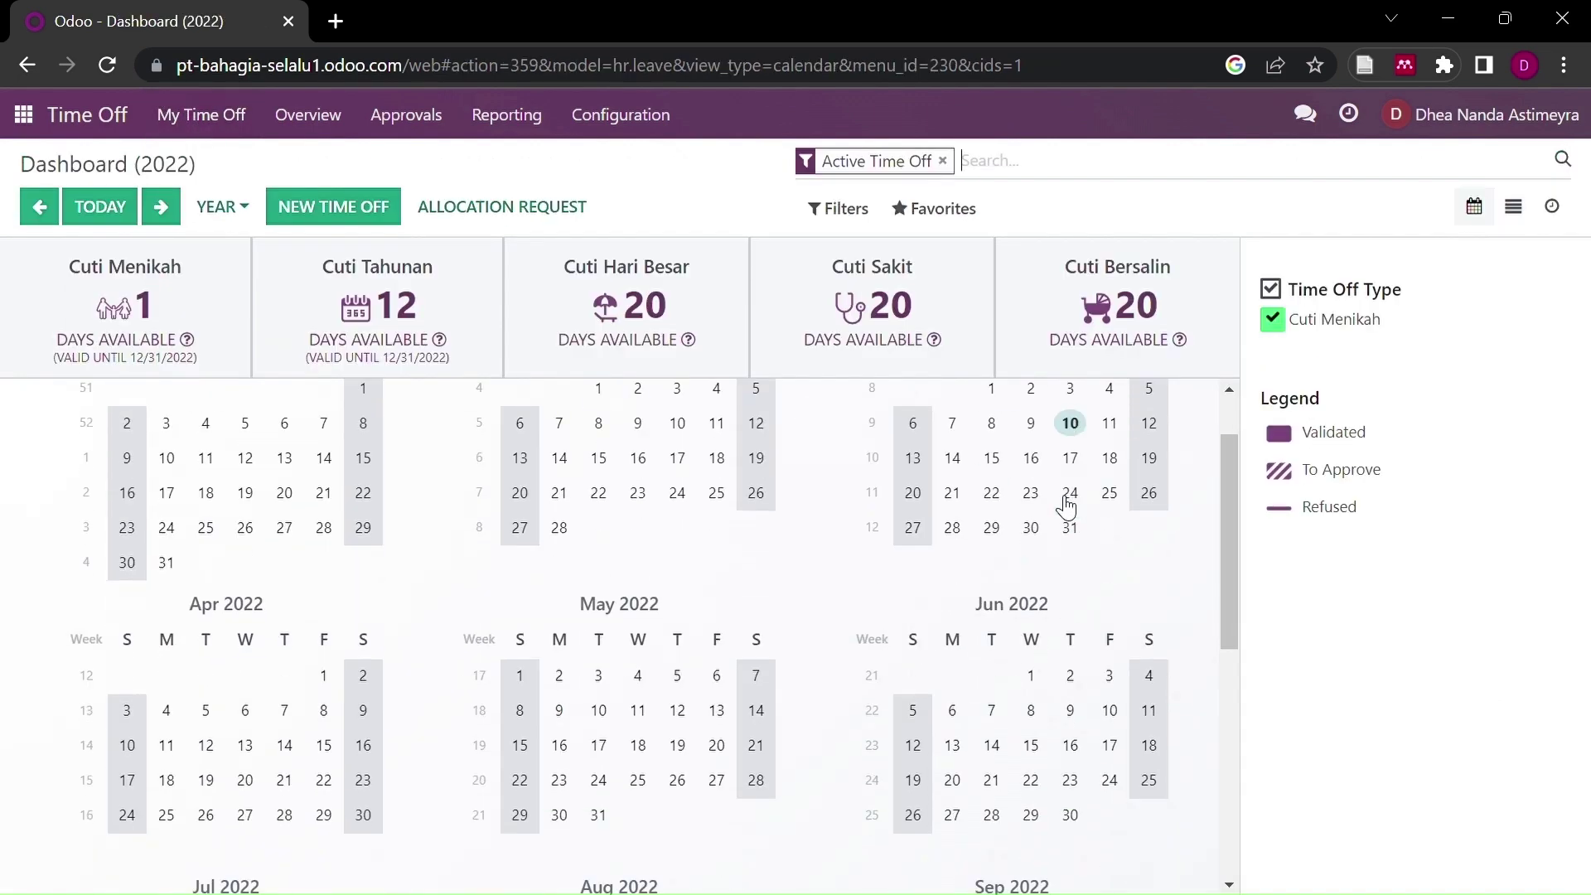
{"action": "scroll", "coordinate": [1066, 505], "scroll_direction": "down", "scroll_amount": 4}
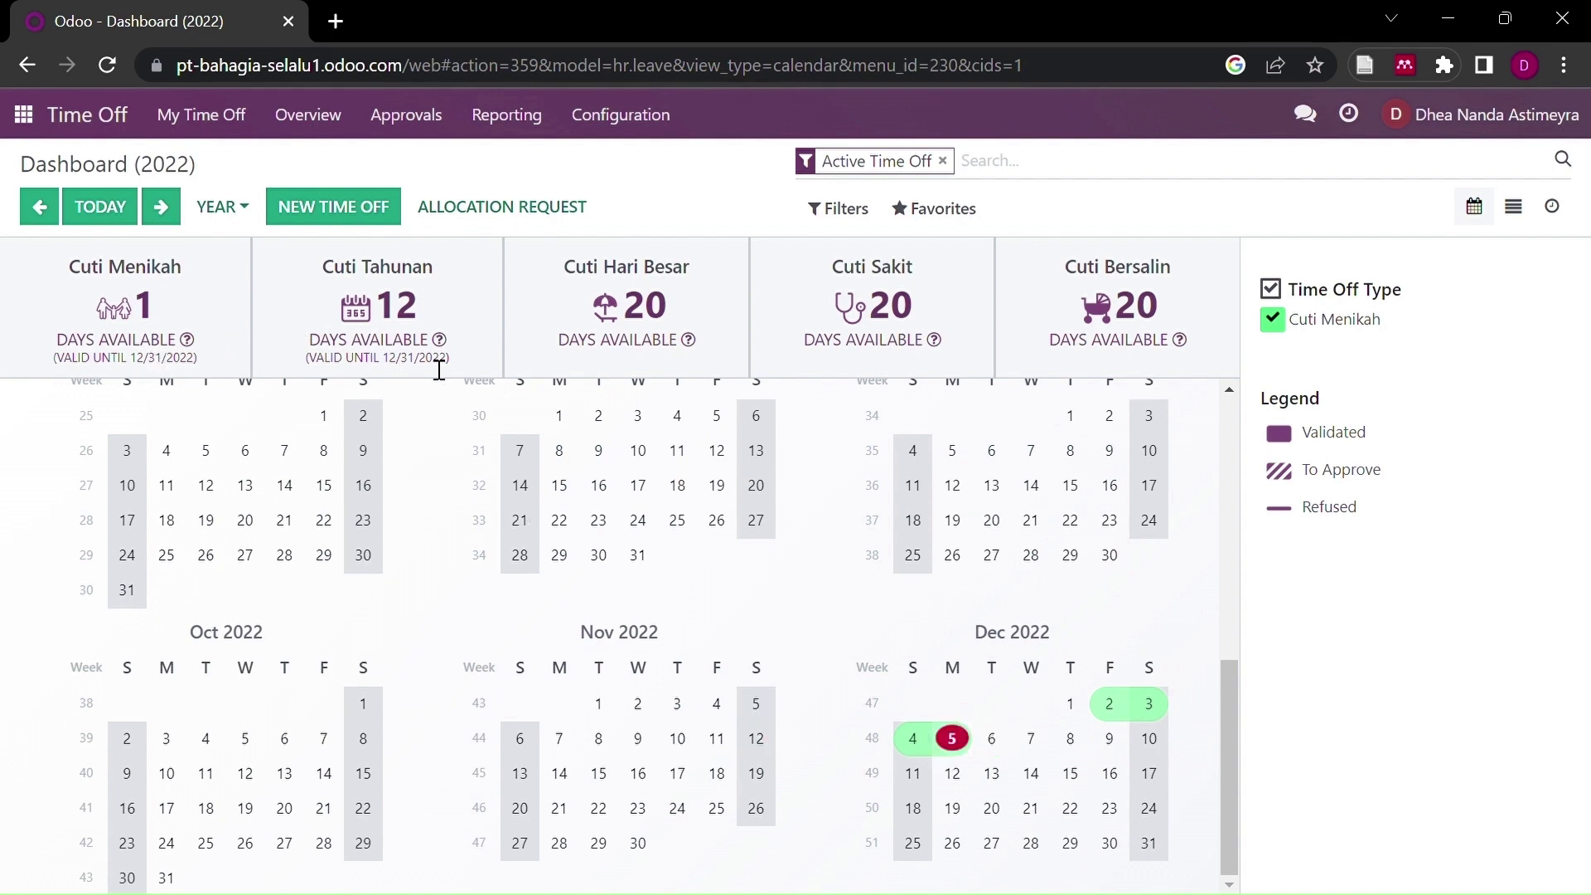
{"action": "scroll", "coordinate": [913, 642], "scroll_direction": "up", "scroll_amount": 5}
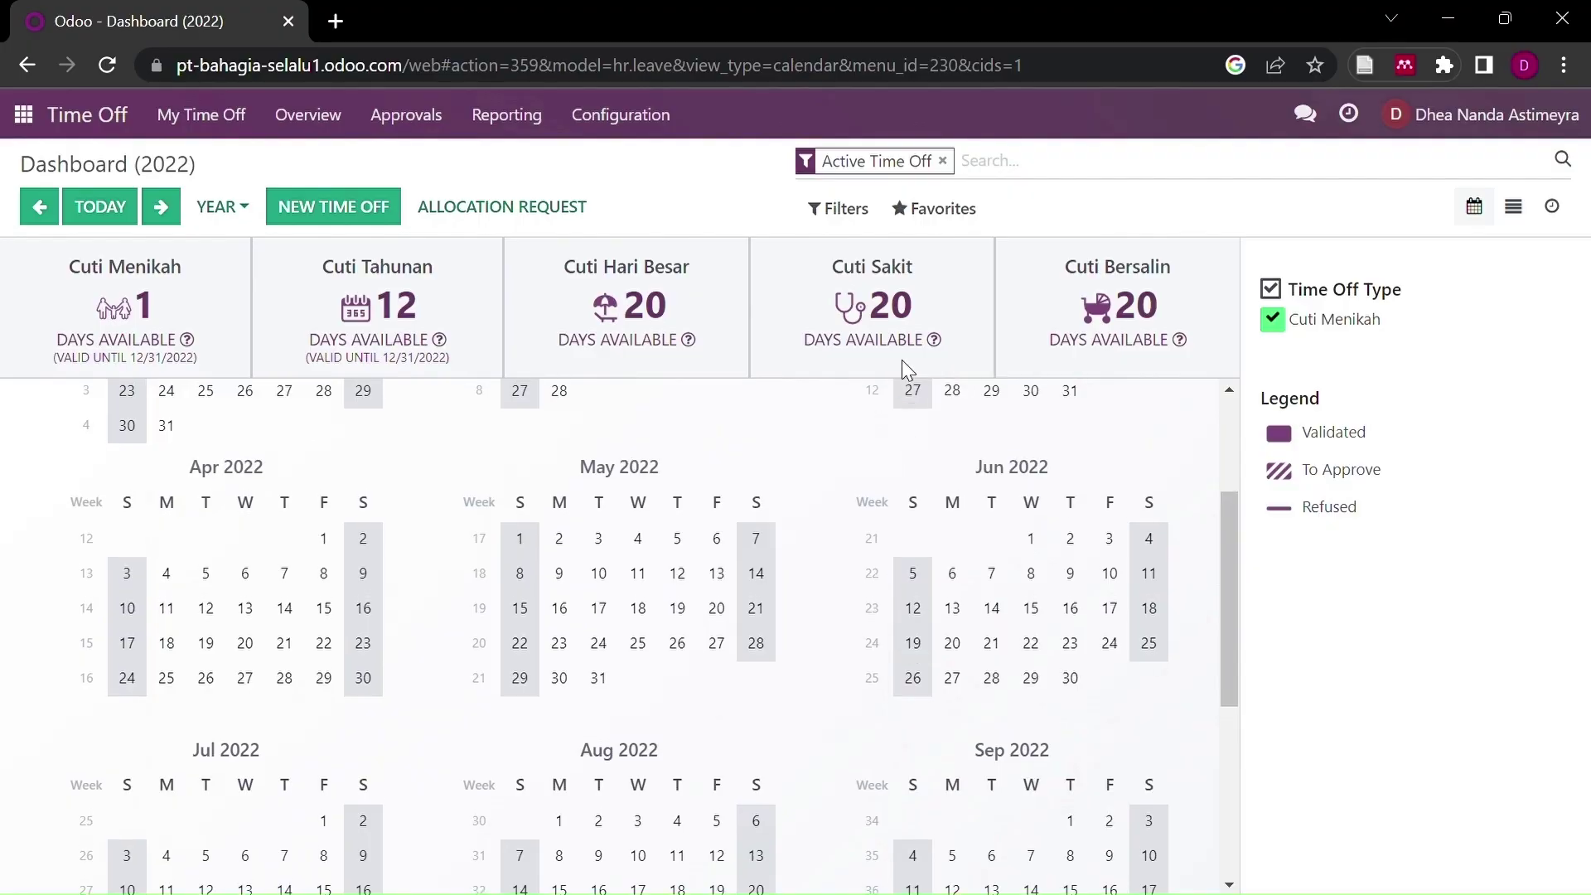